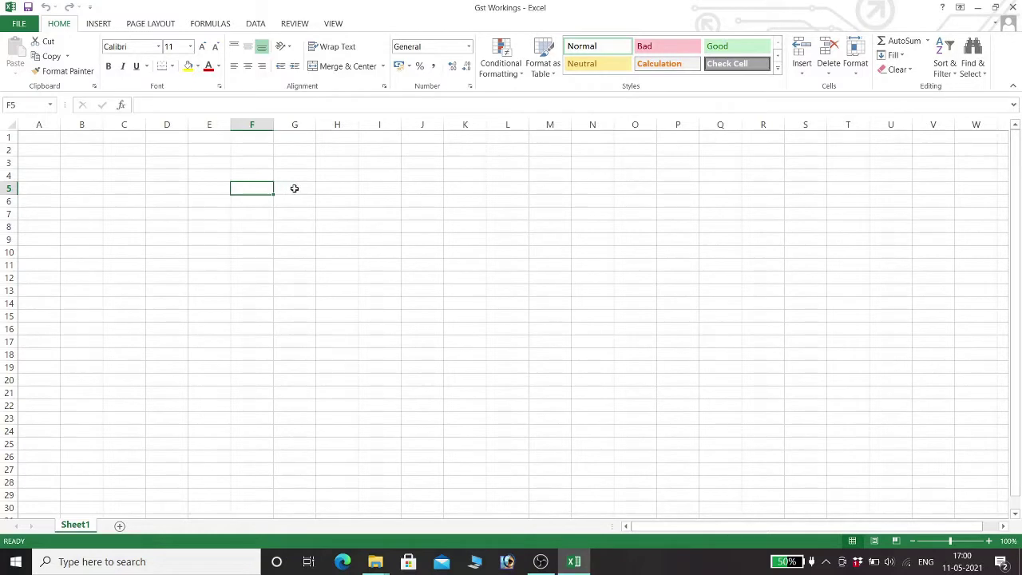
left_click(295, 194)
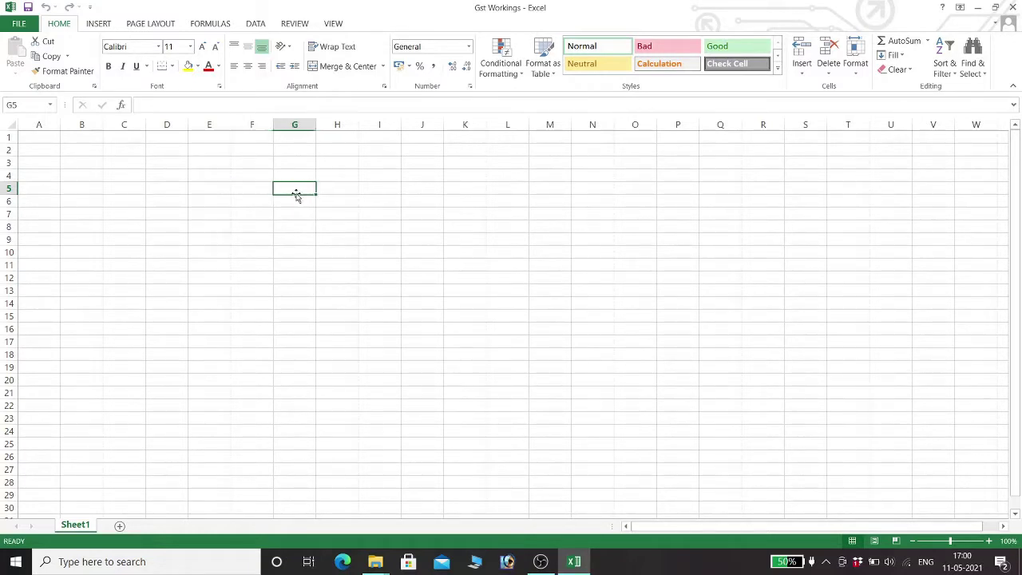
left_click(241, 190)
left_click(306, 187)
left_click(342, 188)
left_click(254, 194)
left_click(303, 193)
left_click(378, 194)
left_click(339, 194)
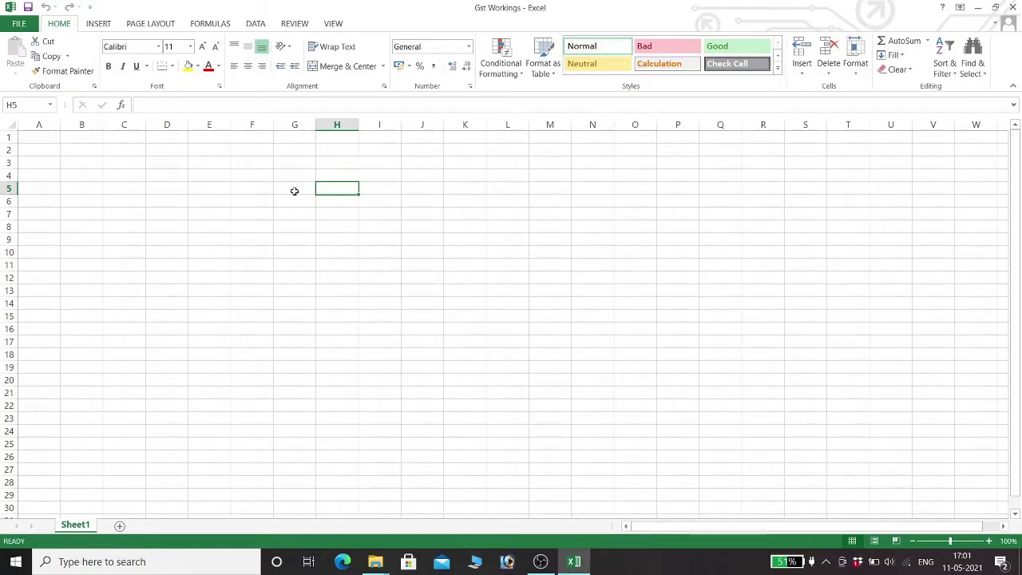
Open the MTR_B2C-APRIL-2021 report from the amazon sale folder inside the April 2021 folder
key("alt+Tab")
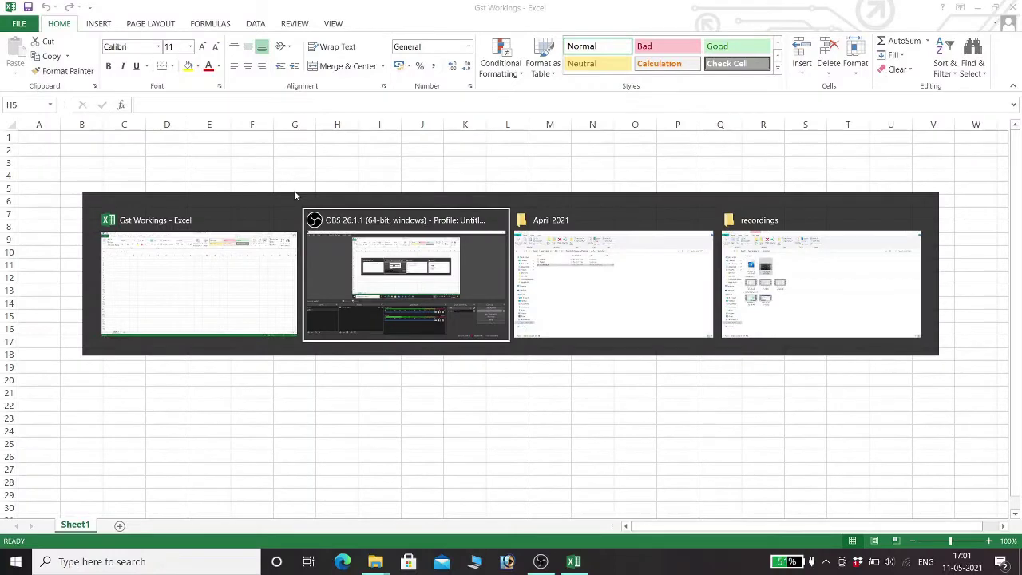
key("alt+Tab")
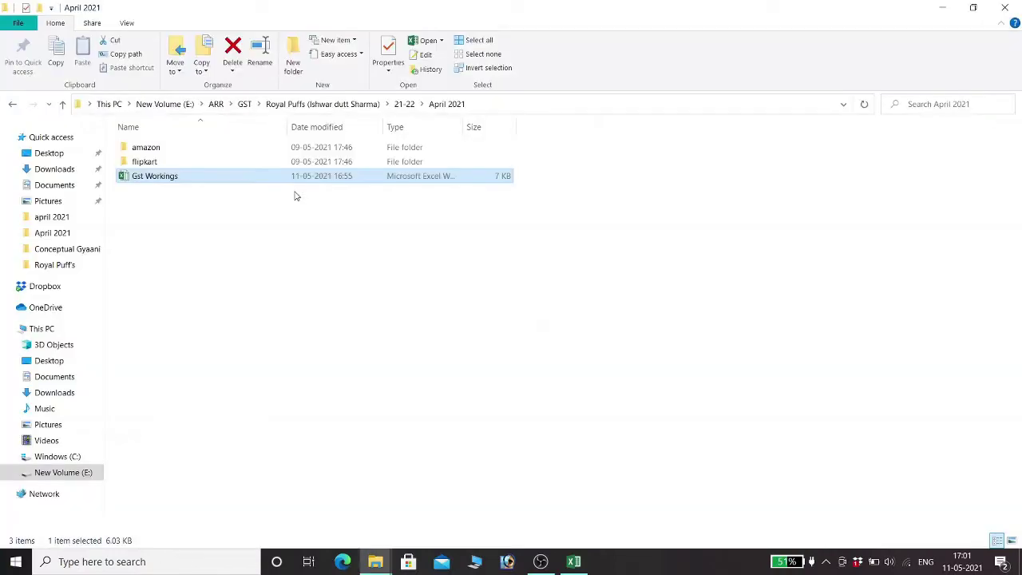
double_click(220, 152)
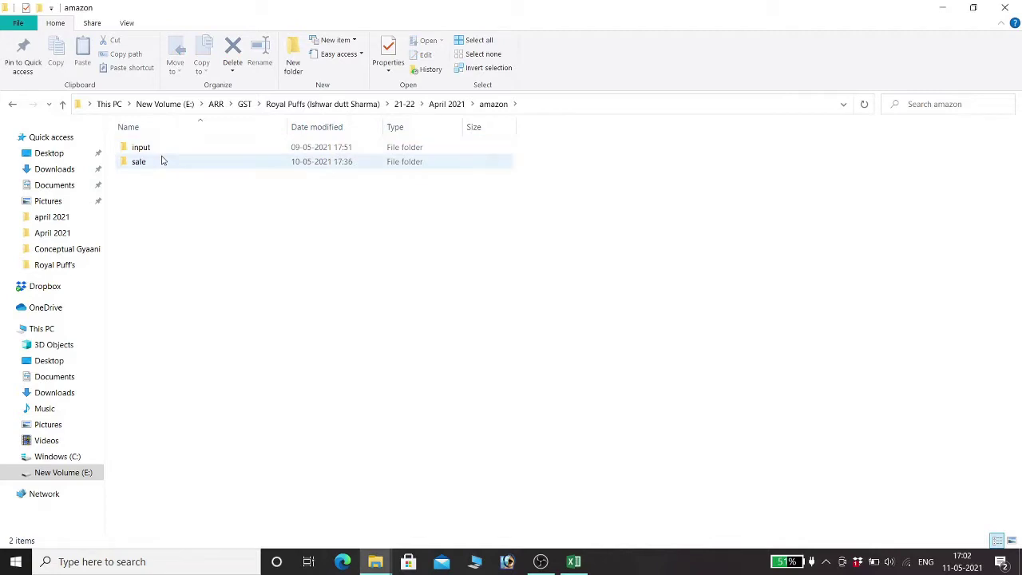
left_click(212, 168)
double_click(212, 167)
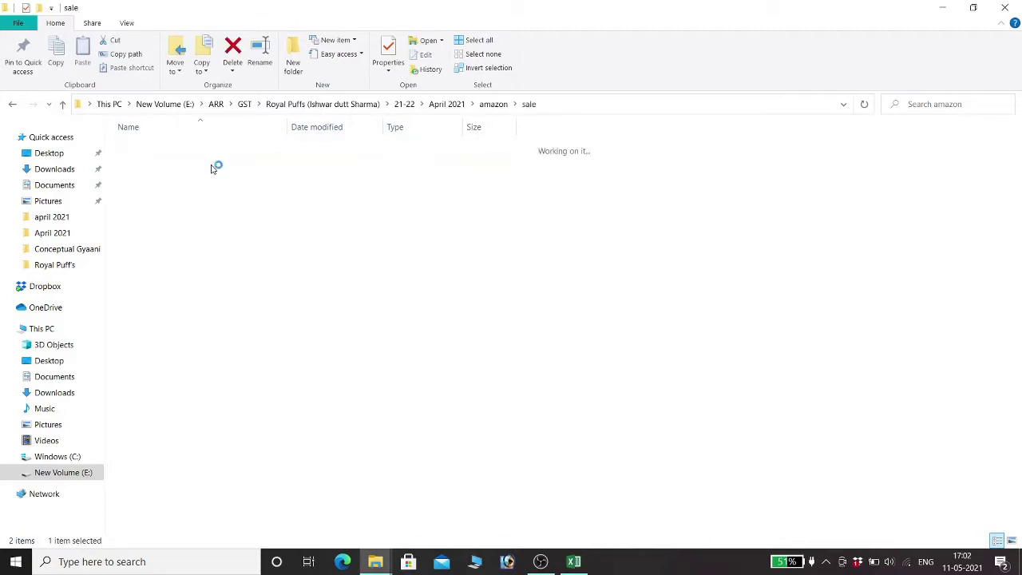
double_click(209, 162)
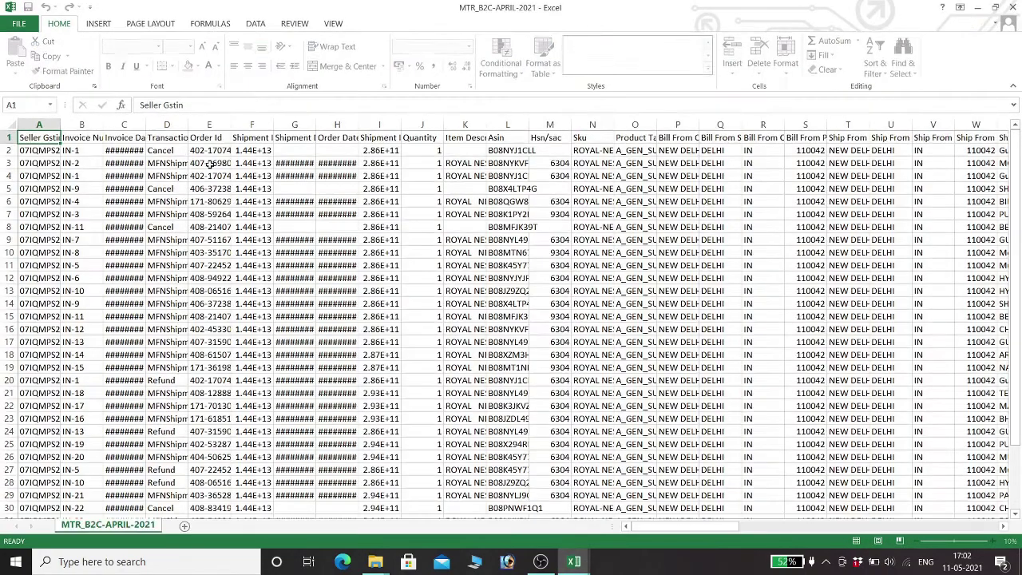
Copy the entire MTR_B2C-APRIL-2021 sheet and paste it into Sheet1 of the Gst Workings workbook
left_click(9, 127)
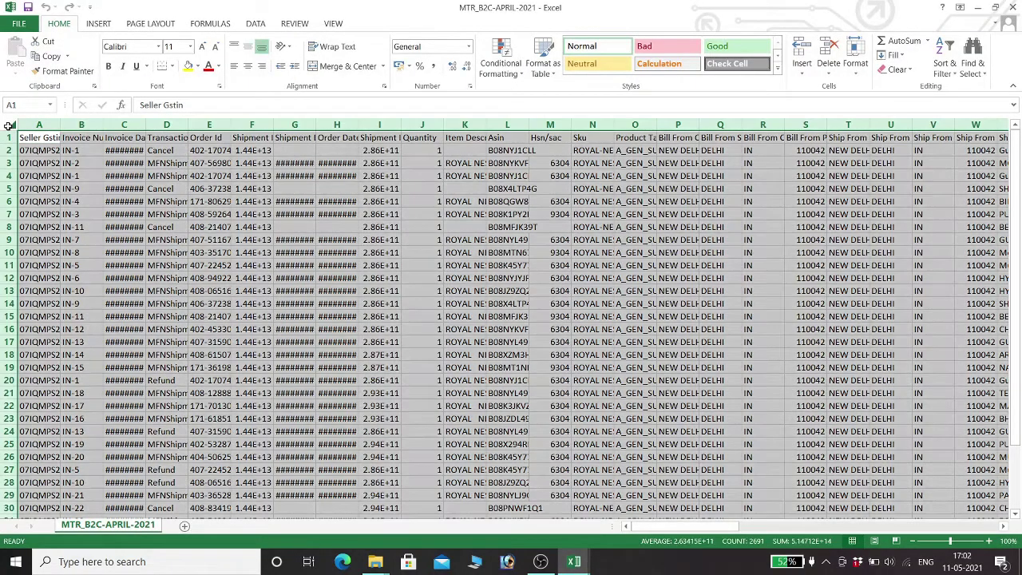
key("ctrl+c")
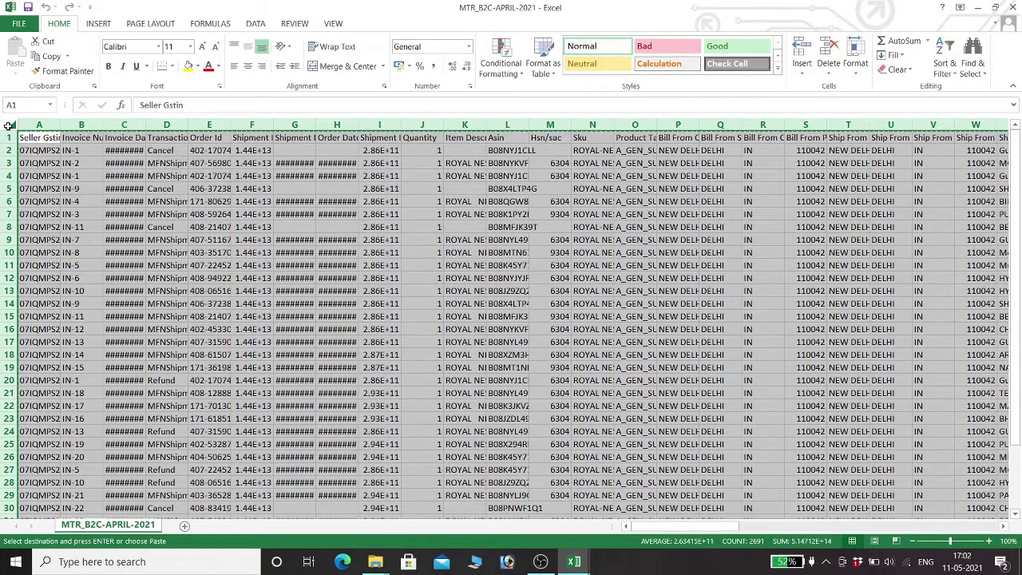
key("alt+Tab")
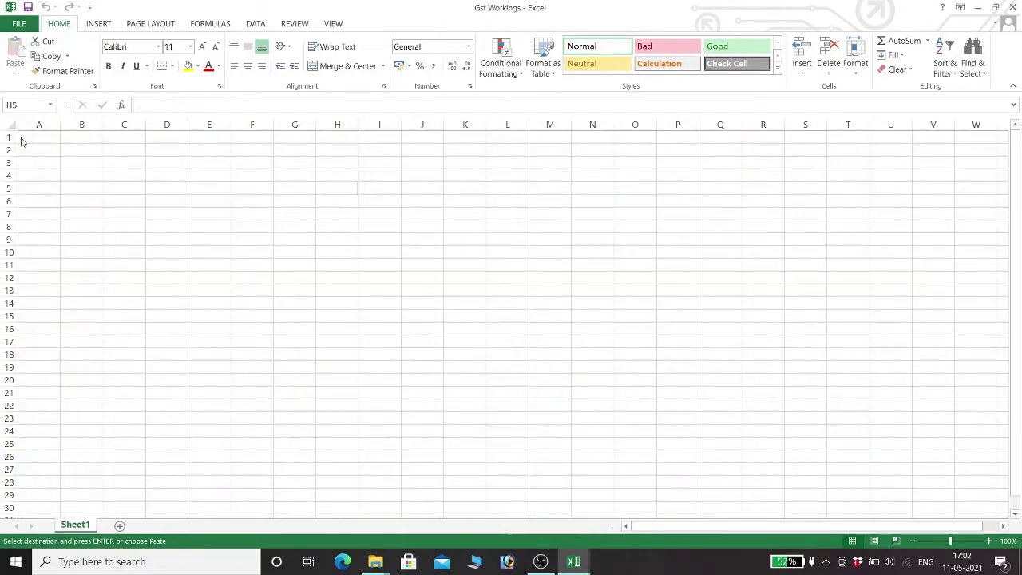
left_click(8, 126)
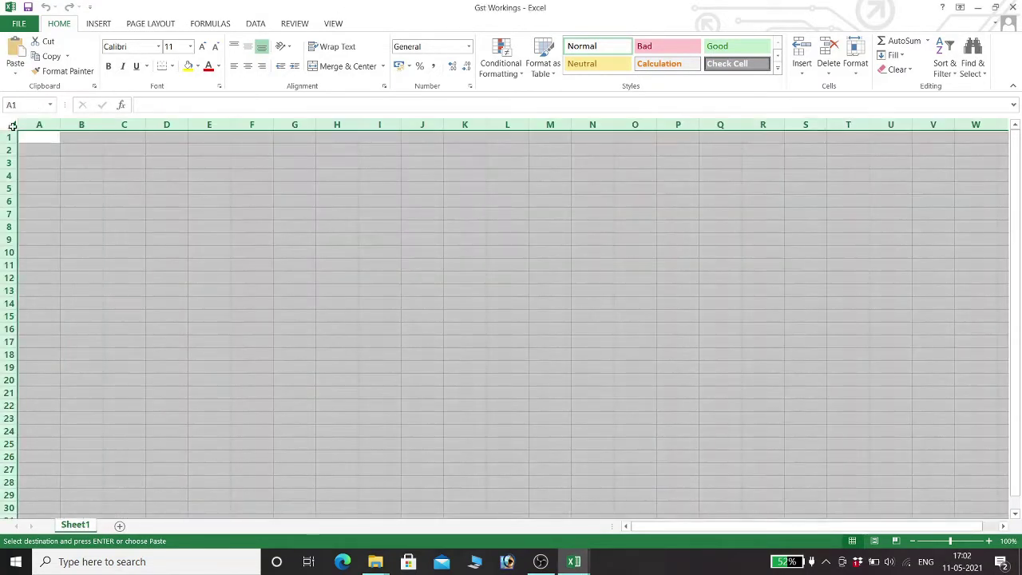
key("ctrl+v")
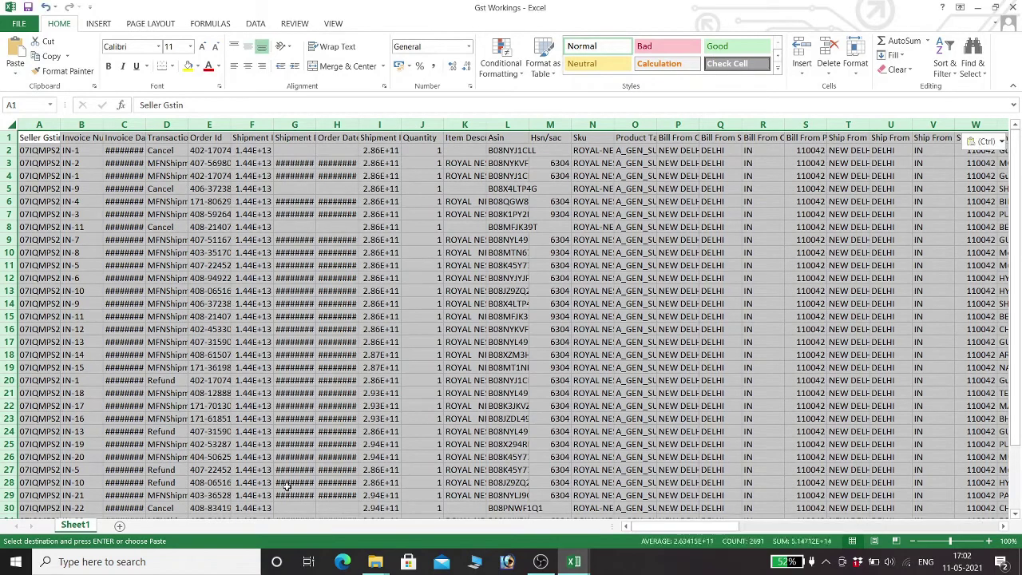
Return to the MTR_B2C-APRIL-2021 workbook and close it
key("alt+Tab")
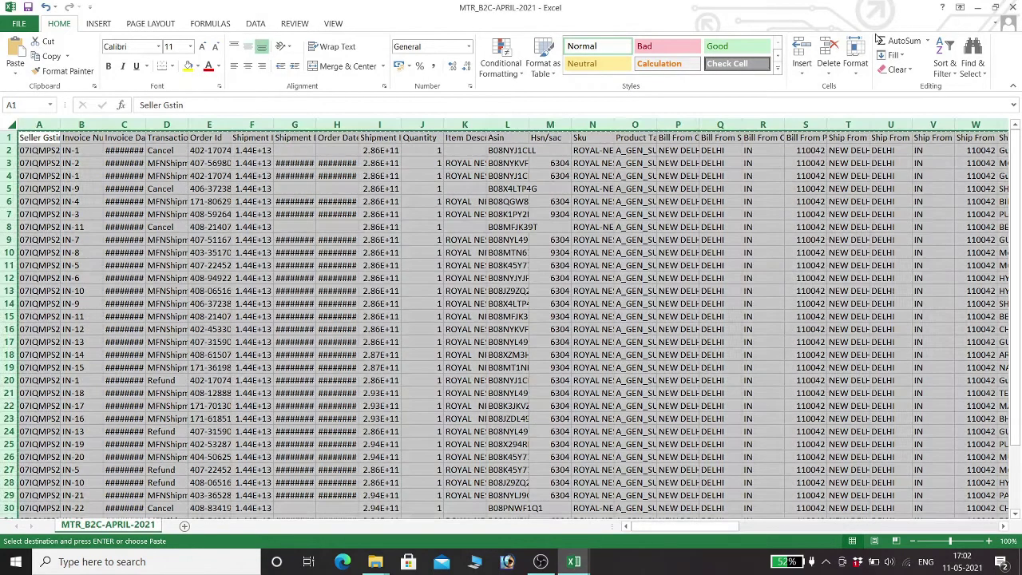
key("ctrl+w")
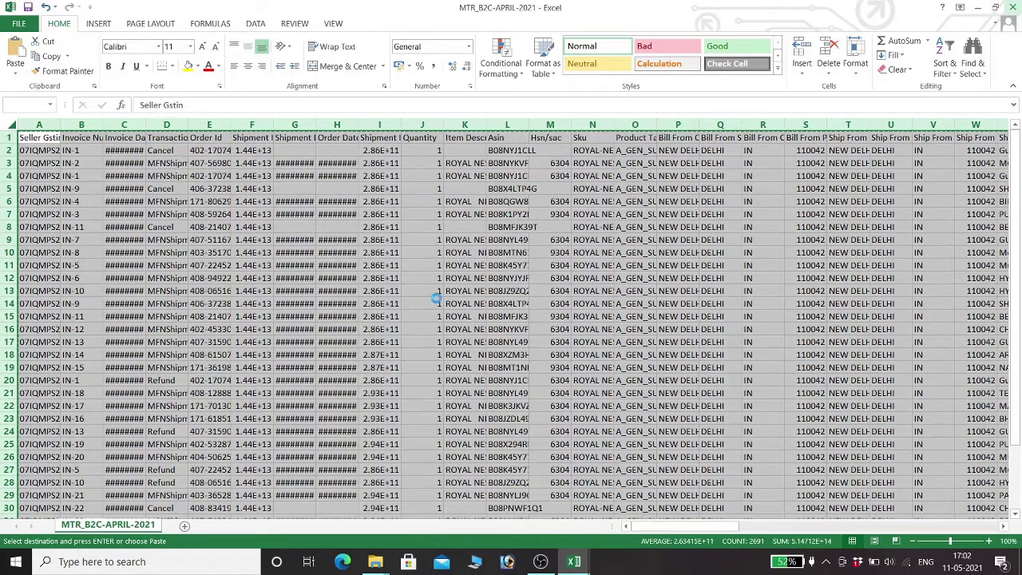
left_click(510, 323)
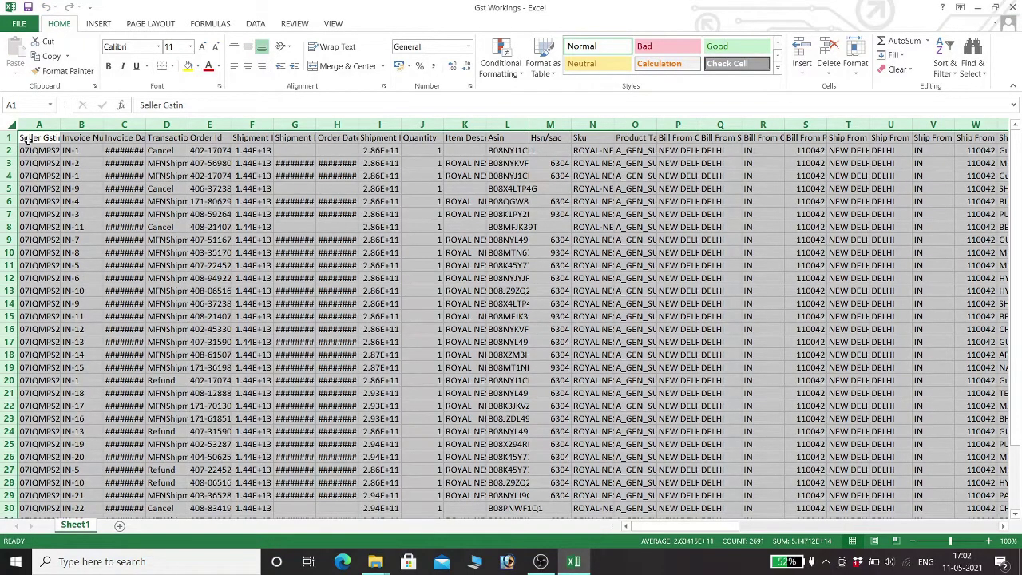
AutoFit the width of all columns in the pasted sales data on Sheet1
type("hoi")
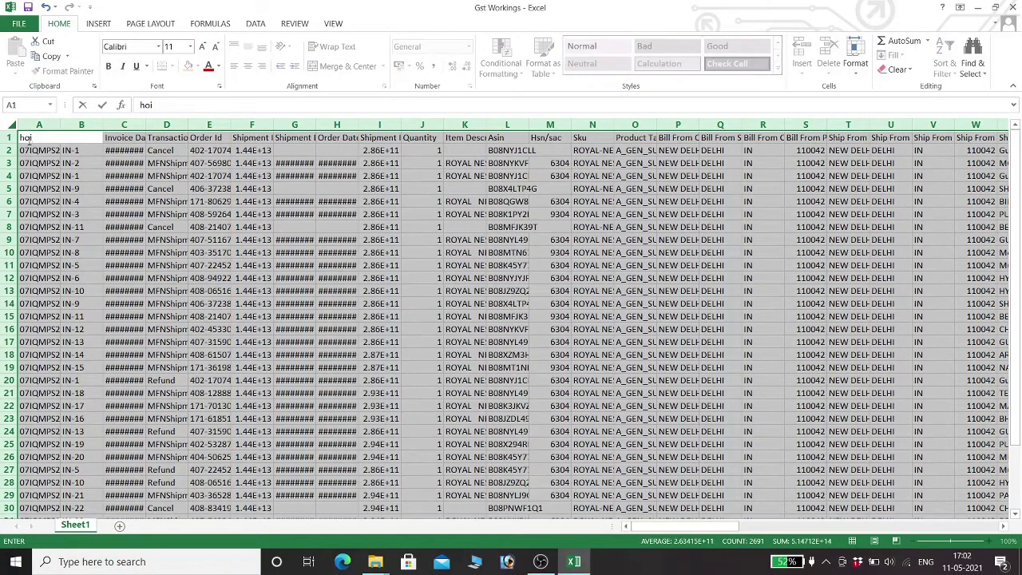
key("Escape")
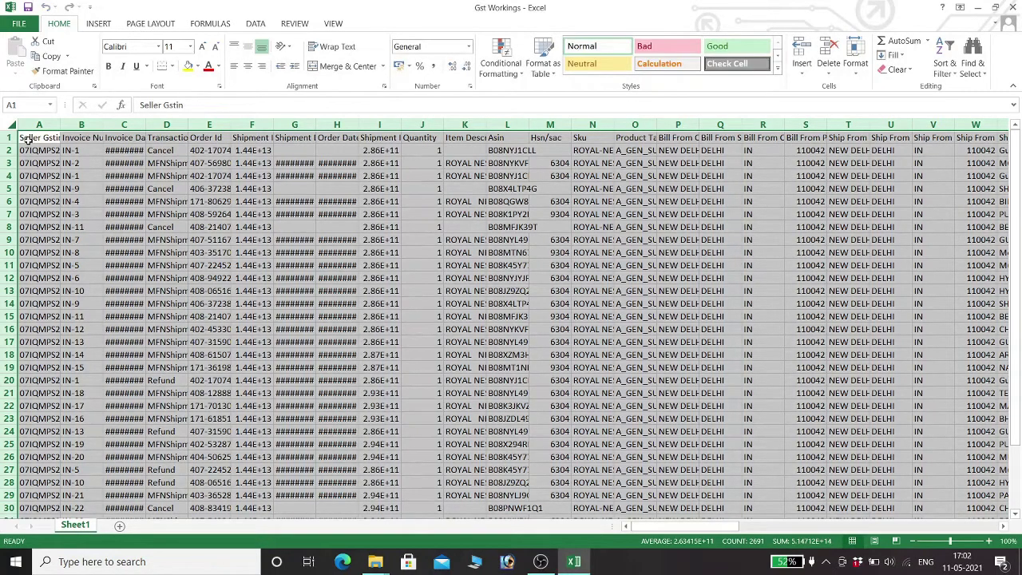
key("alt+h")
key("o")
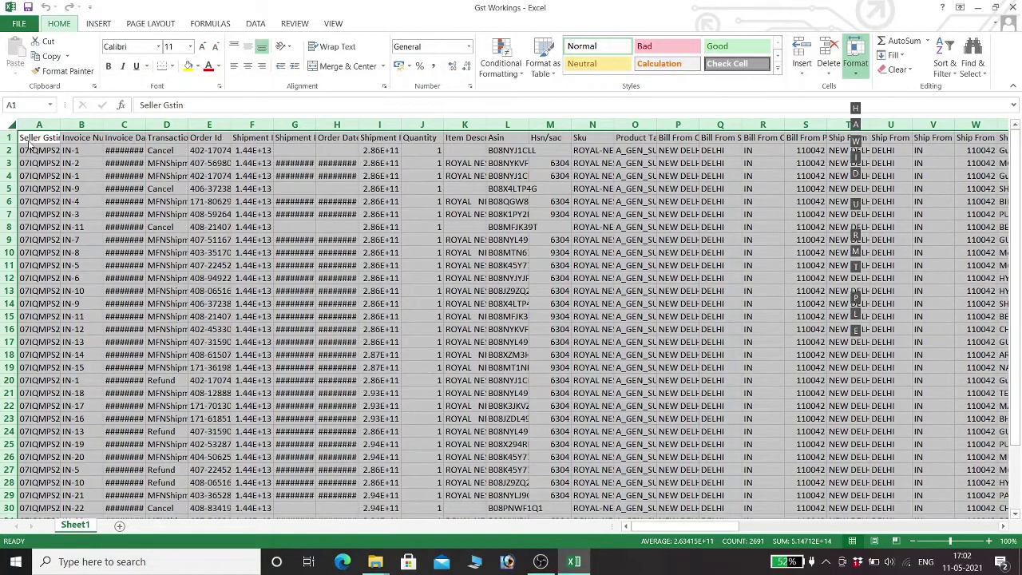
key("i")
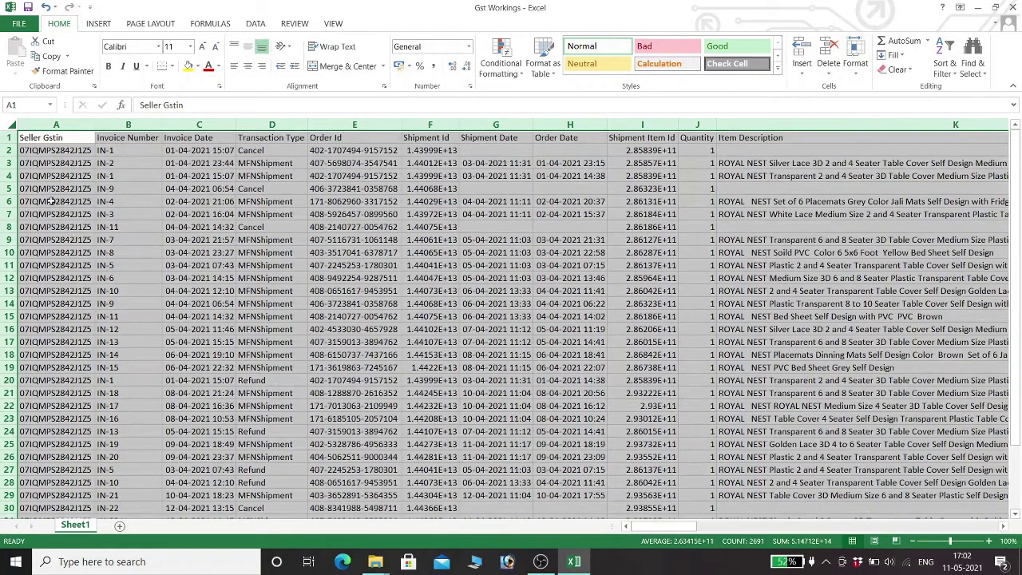
left_click(146, 201)
Examine the first column headers of the pasted sales data, starting from Seller Gstin and moving across the shipment columns
left_click(64, 138)
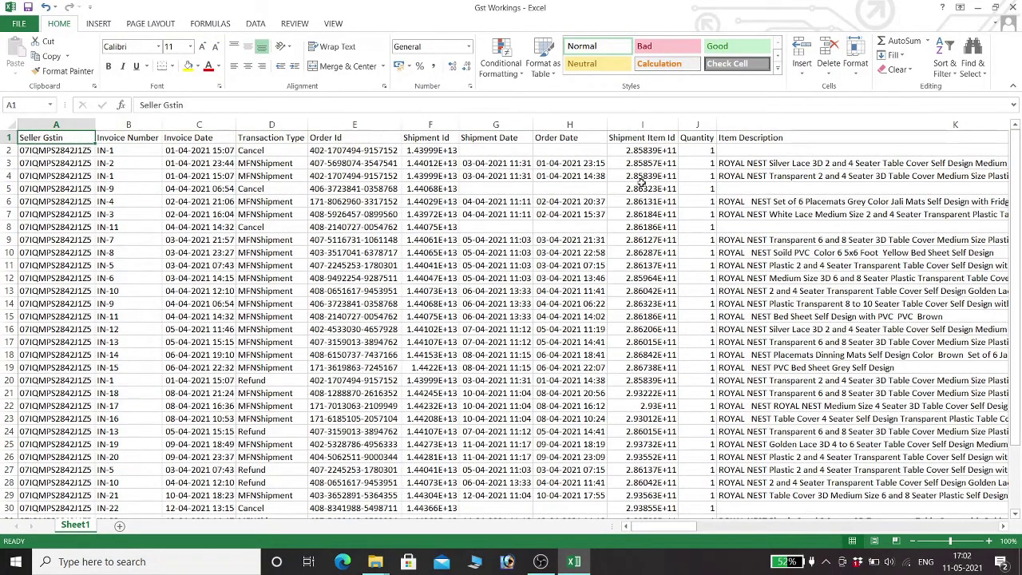
key("Right")
key("Right")
key("Right")
key("Right")
key("Right")
key("Right")
key("Right")
key("Right")
key("Right")
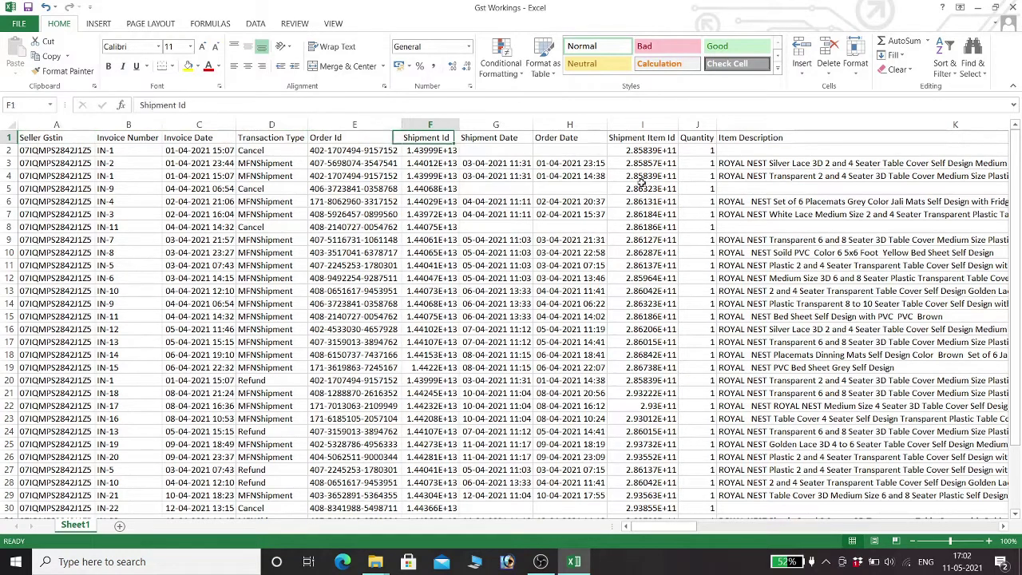
key("Left")
key("Left")
key("Left")
key("Left")
key("Left")
key("Left")
key("Left")
key("Left")
key("Left")
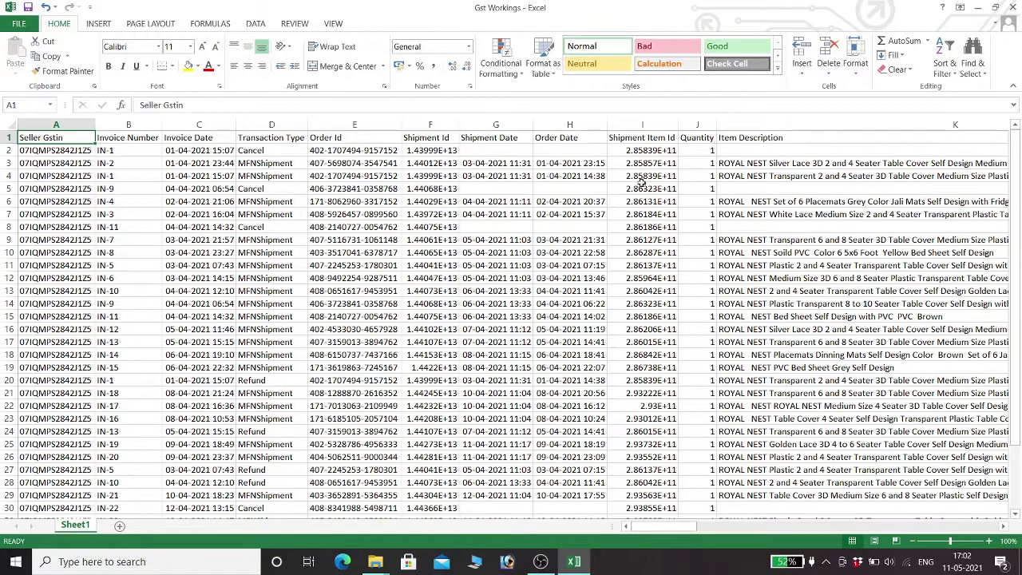
Examine the column headers in row 1 from Seller Gstin across to Credit Note Date, including the tax, shipping, promo and TCS columns
key("Right")
key("Right")
key("Right")
key("Right")
key("Right")
key("Right")
key("Right")
key("Right")
key("Right")
key("Right")
key("Right")
key("Right")
key("Right")
key("Right")
key("Right")
key("Right")
key("Right")
key("Right")
key("Right")
key("Right")
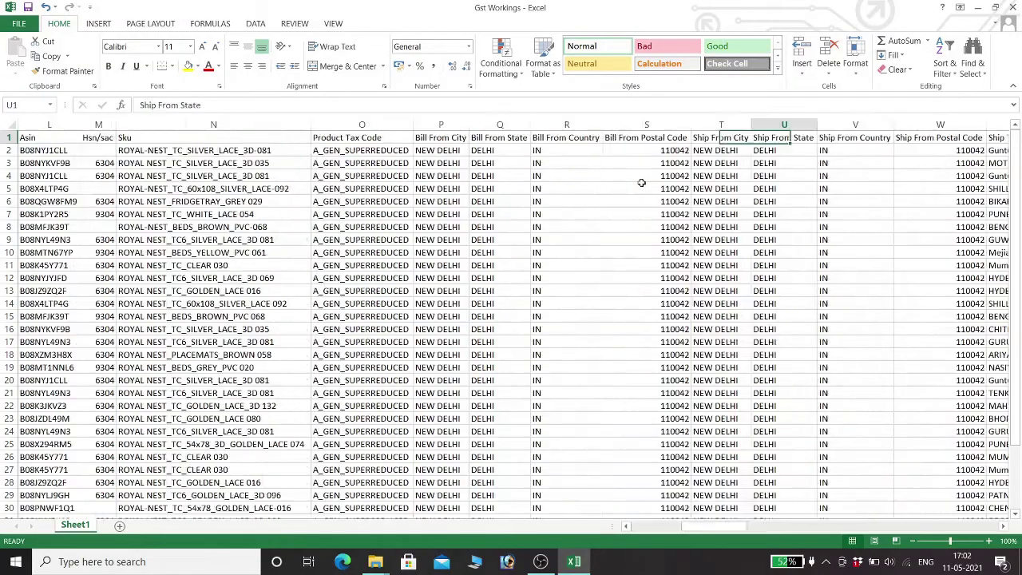
key("Right")
key("Right")
key("Right")
key("Right")
key("Right")
key("Right")
key("Right")
key("Right")
key("Right")
key("Right")
key("Right")
key("Right")
key("Right")
key("Right")
key("Right")
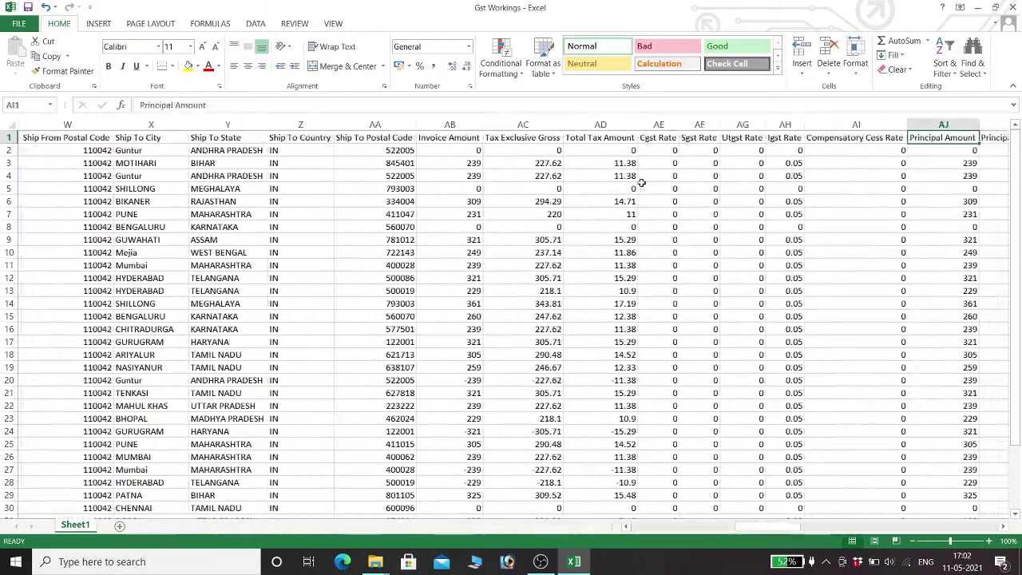
key("Right")
key("Right")
key("Right")
key("Right")
key("Right")
key("Right")
key("Right")
key("Right")
key("Right")
key("Right")
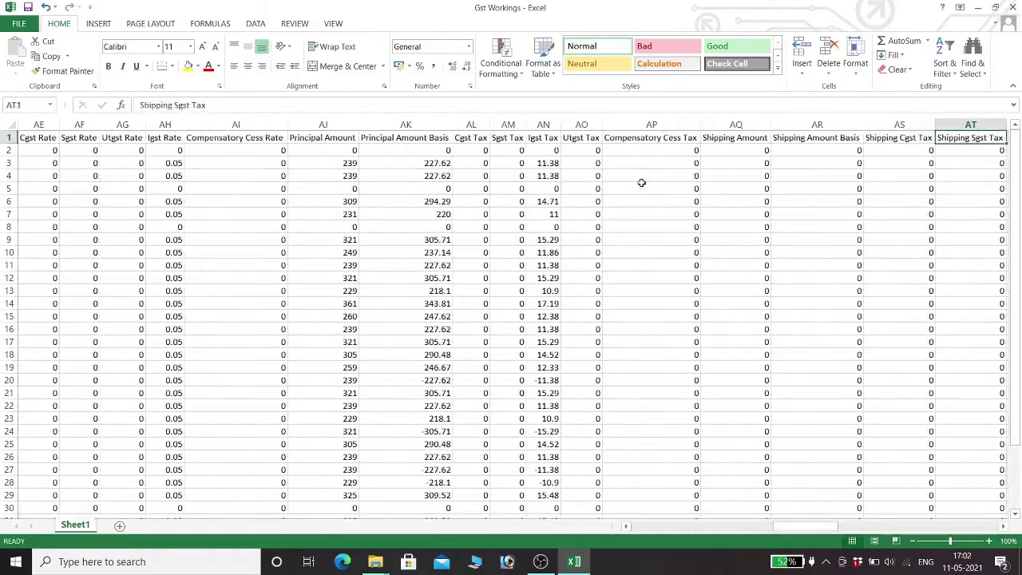
key("Right")
key("Right")
key("Right")
key("Right")
key("Right")
key("Right")
key("Right")
key("Right")
key("Right")
key("Right")
key("Right")
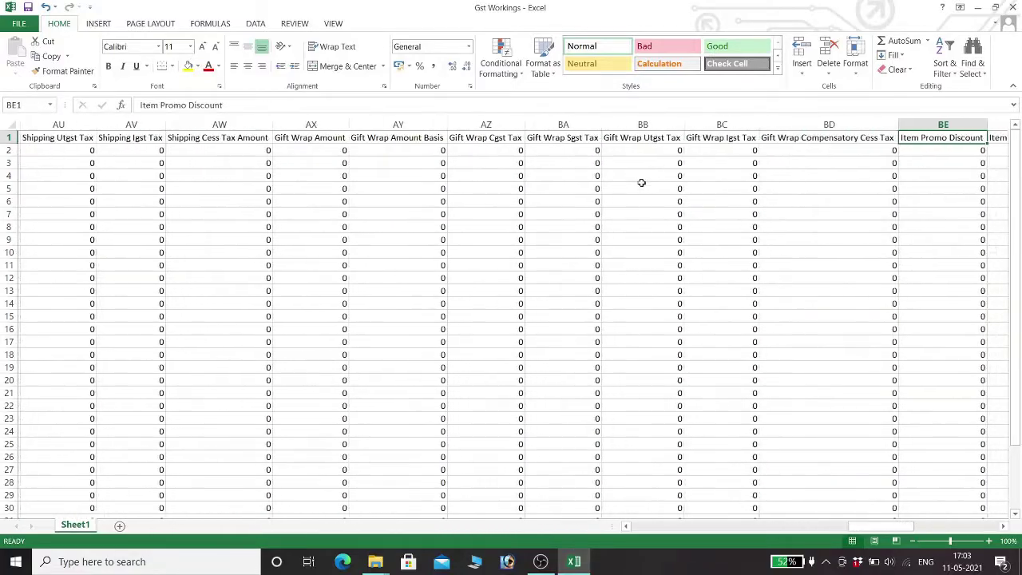
key("Right")
key("Right")
key("Right")
key("Right")
key("Right")
key("Right")
key("Right")
key("Right")
key("Right")
key("Right")
key("Right")
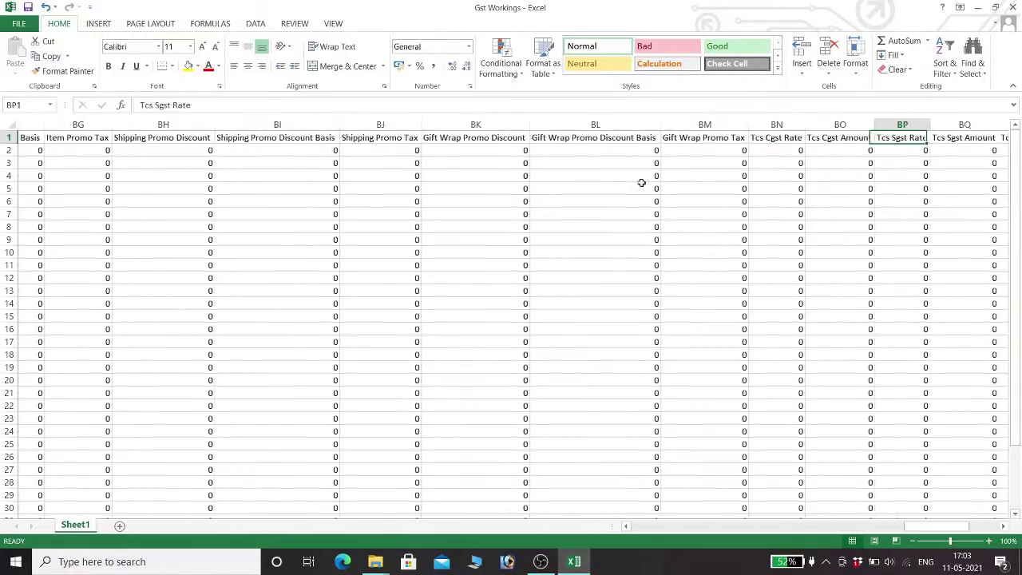
key("Right")
key("Right")
key("Right")
key("Right")
key("Right")
key("Right")
key("Right")
key("Right")
key("Right")
key("Right")
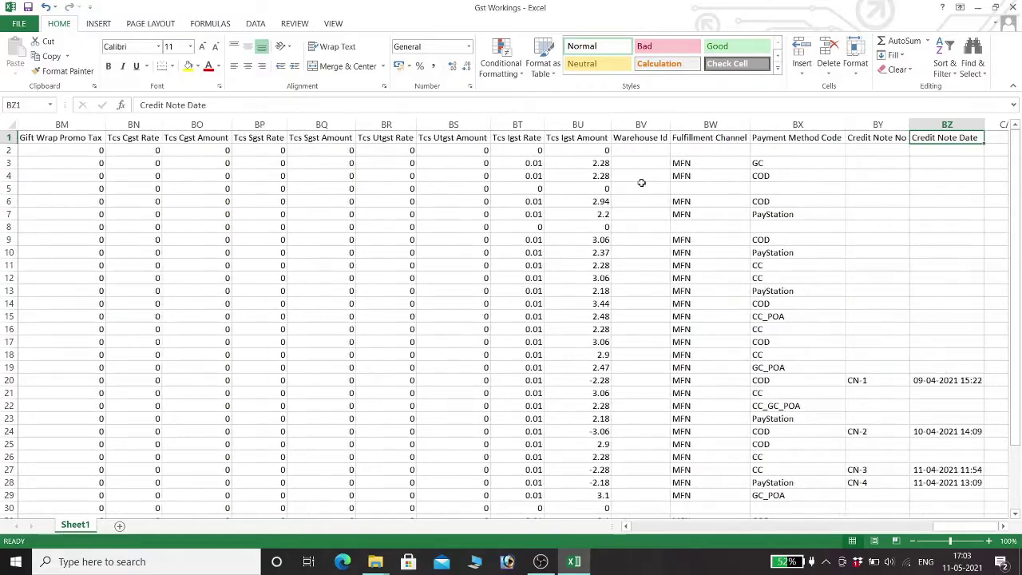
key("Right")
Look back over the headers from the end of the data to the Seller Gstin column
key("Left")
key("Left")
key("Left")
key("Left")
key("Left")
key("Left")
key("Left")
key("Left")
key("Left")
key("Left")
key("Left")
key("Left")
key("Left")
key("Left")
key("Left")
key("Left")
key("Left")
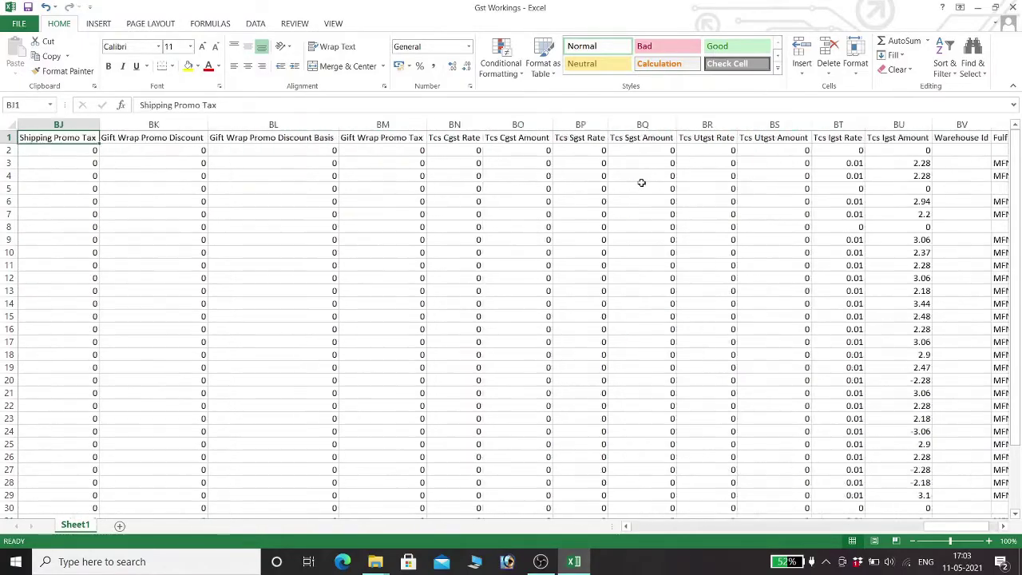
key("Left")
key("Left")
key("Left")
key("Left")
key("Left")
key("Left")
key("Left")
key("Left")
key("Left")
key("Left")
key("Left")
key("Left")
key("Left")
key("Left")
key("Left")
key("Left")
key("Left")
key("Left")
key("Left")
key("Left")
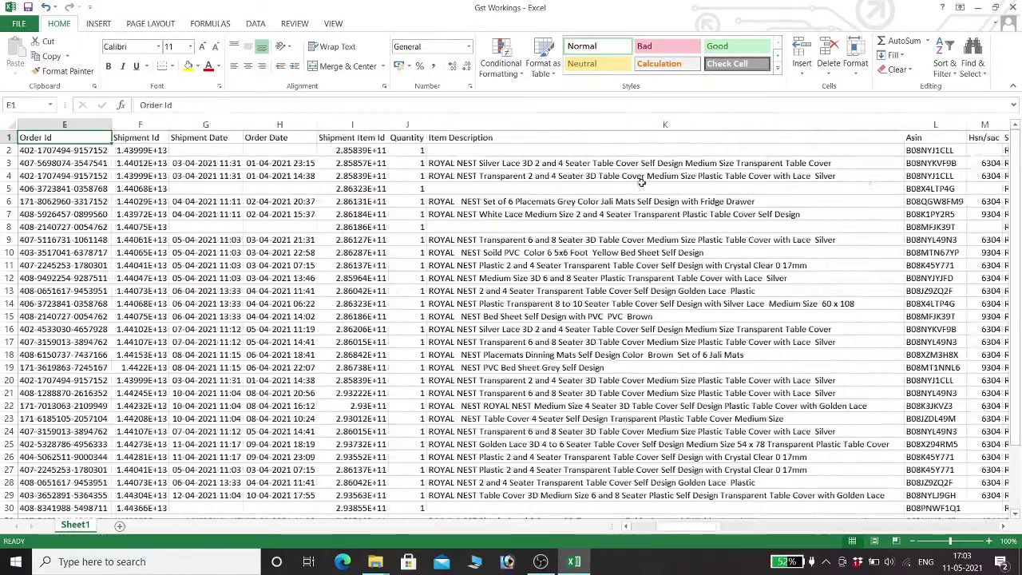
key("Left")
key("Left")
key("Left")
key("Left")
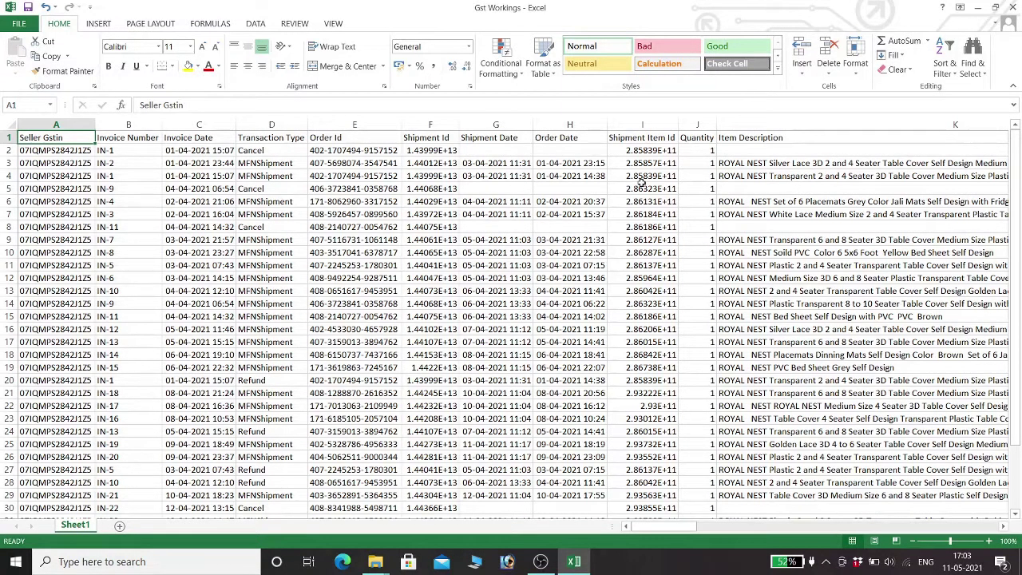
Delete the entire Seller Gstin column from Sheet1
key("ctrl+shift+Down")
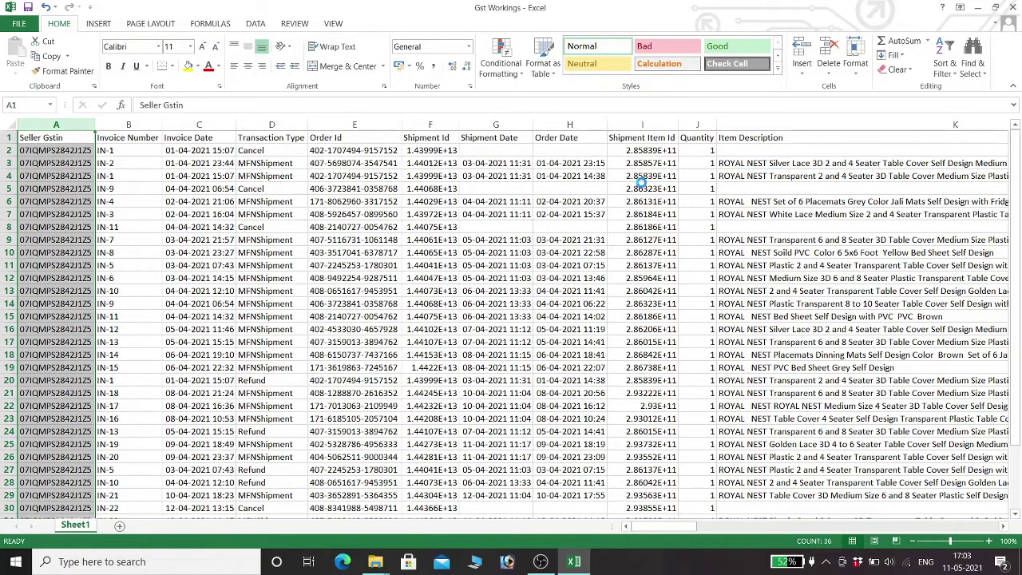
key("ctrl+space")
key("ctrl+minus")
Delete the columns from Order Id through Shipment Item Id, keeping Invoice Date and Transaction Type
key("Right")
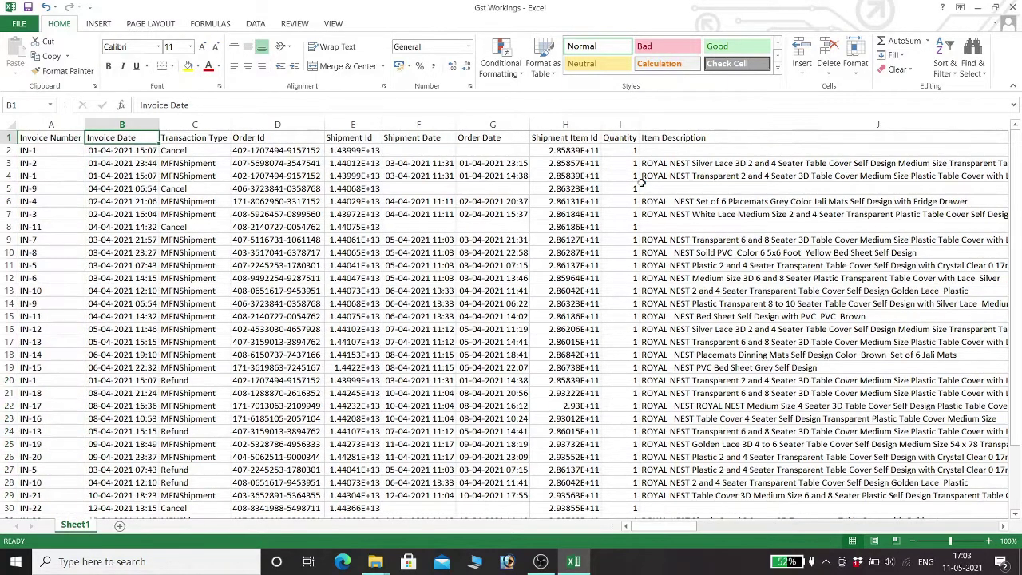
key("Right")
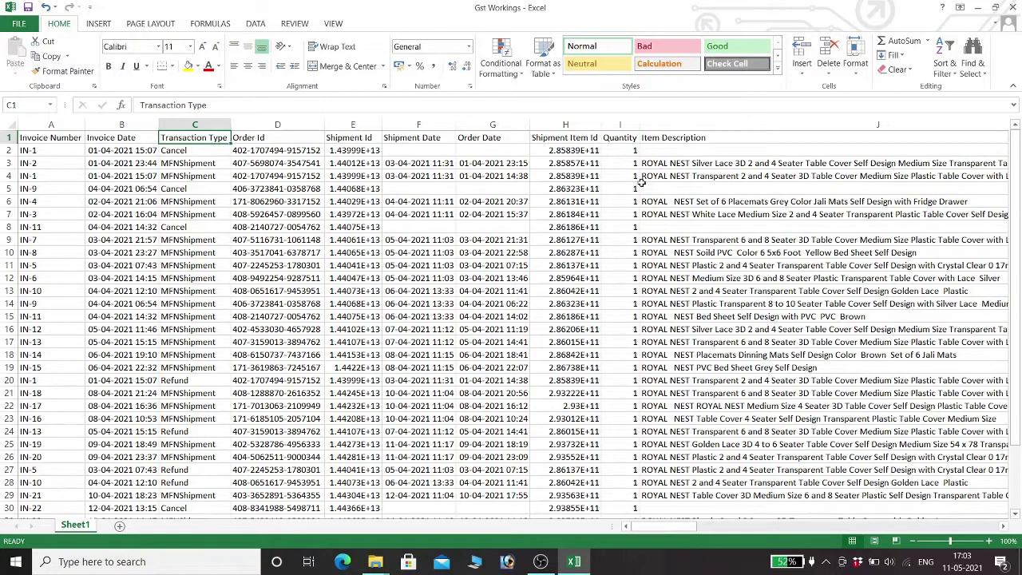
key("Right")
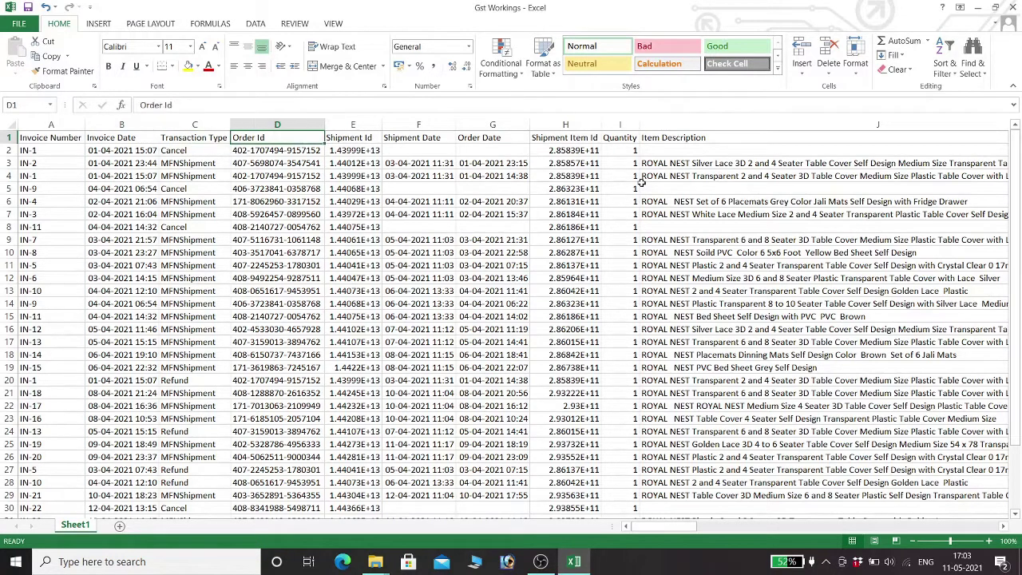
key("ctrl+space")
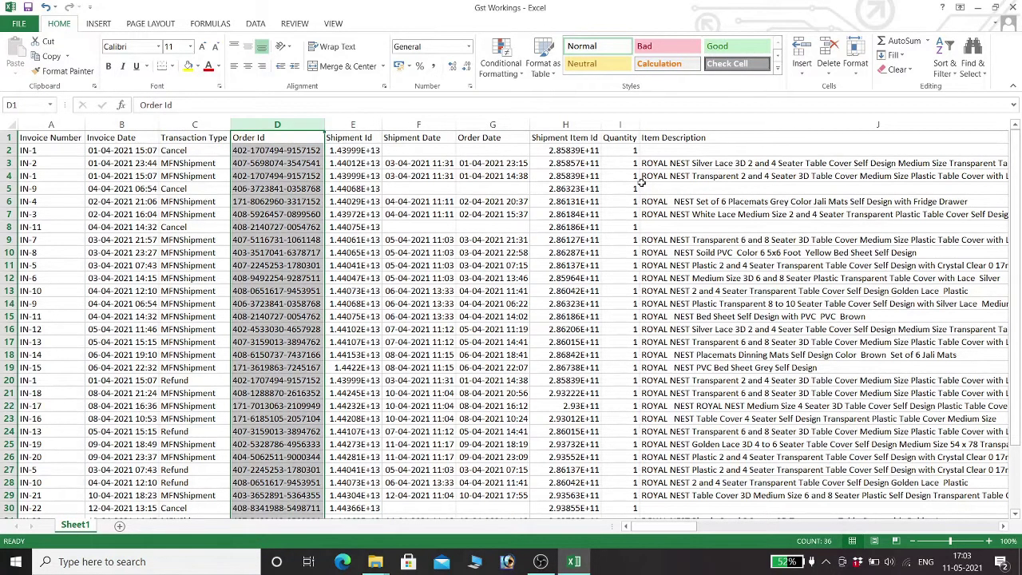
key("shift+Right")
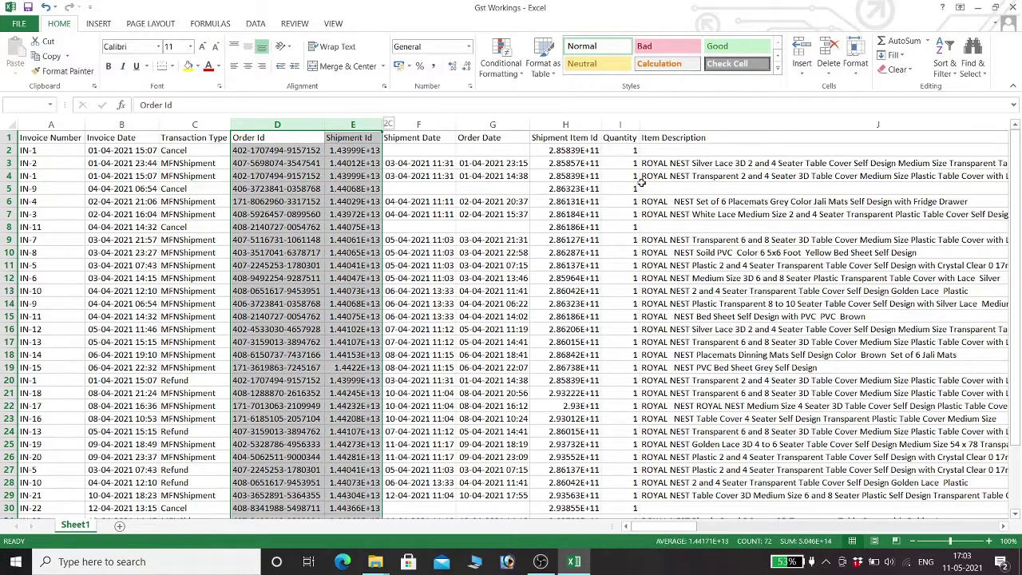
key("shift+Right")
key("shift+Right")
key("shift+Right")
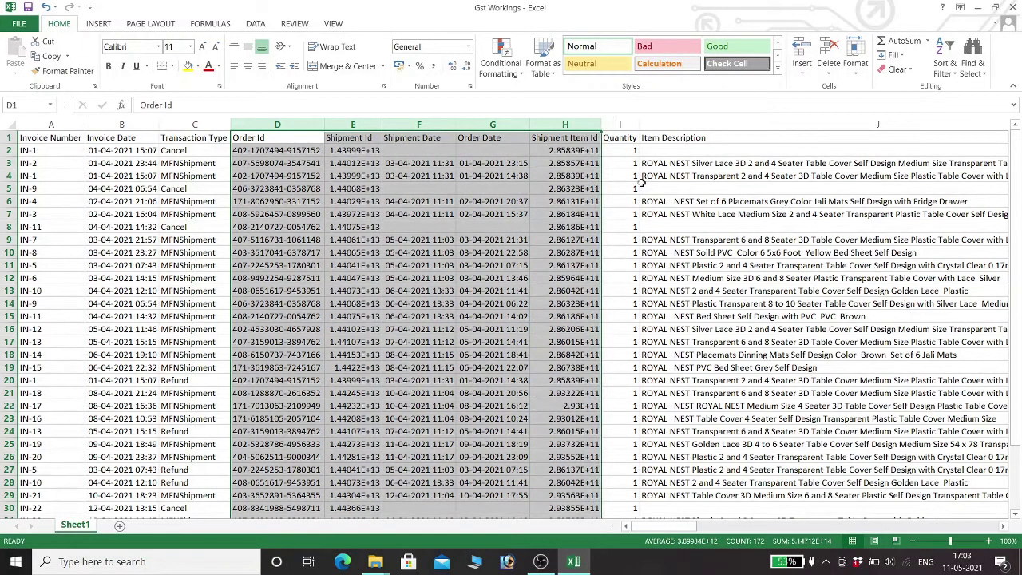
key("ctrl+minus")
Delete the Item Description and Asin columns, keeping Quantity
key("Right")
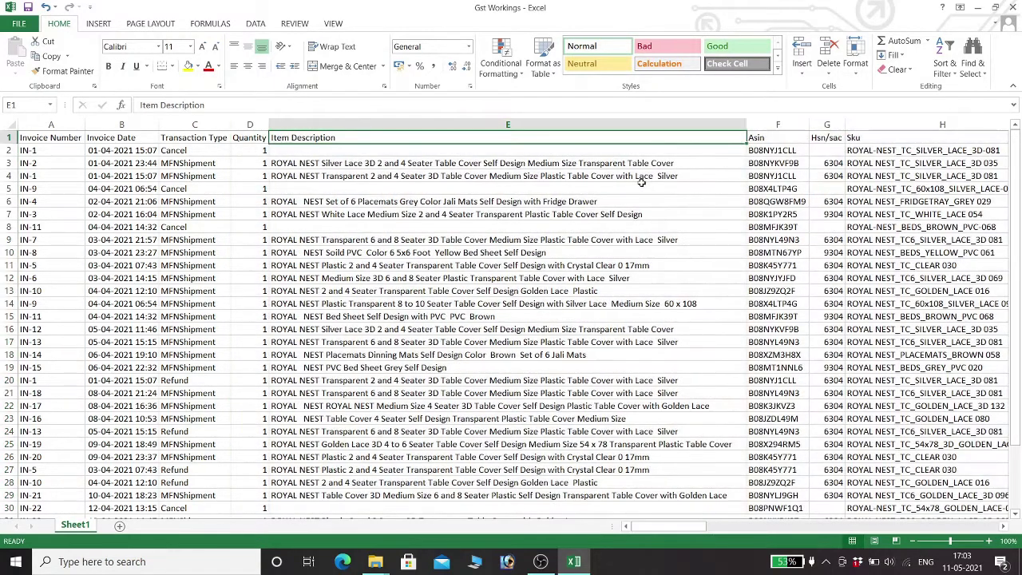
key("ctrl+space")
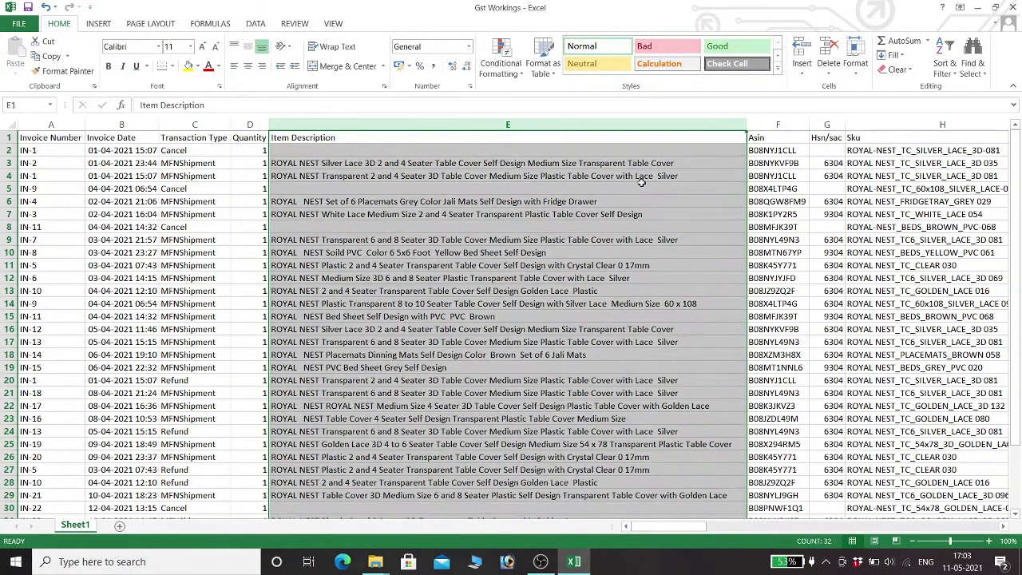
key("shift+Right")
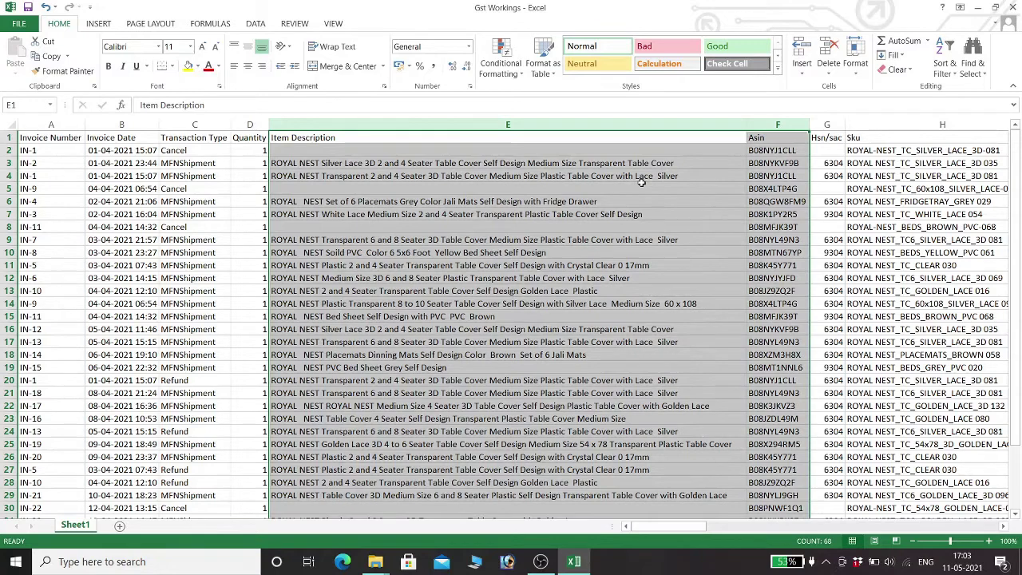
key("ctrl+minus")
Delete all columns from Sku through Ship To City, keeping Hsn/sac and Ship To State
key("Right")
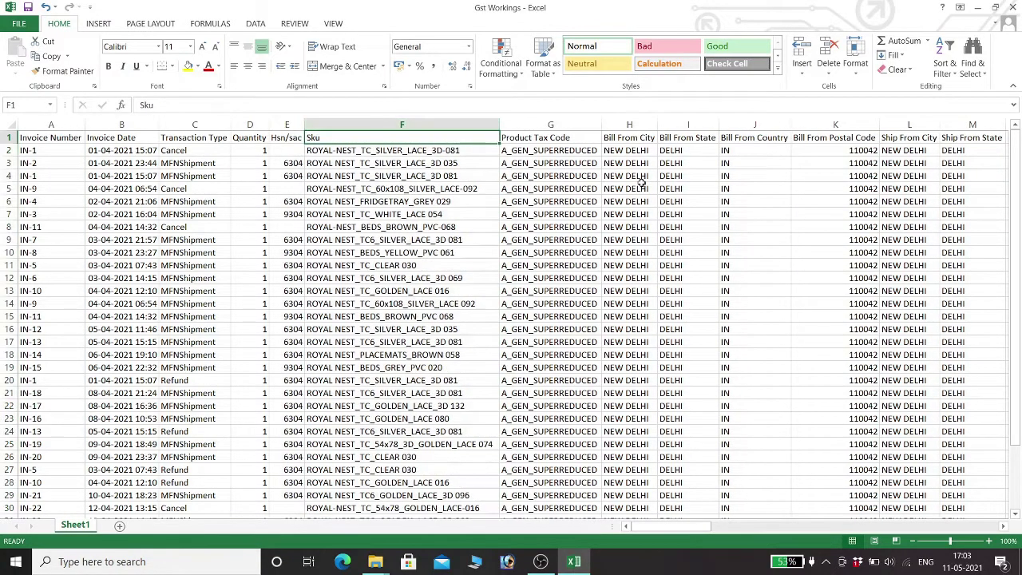
key("ctrl+space")
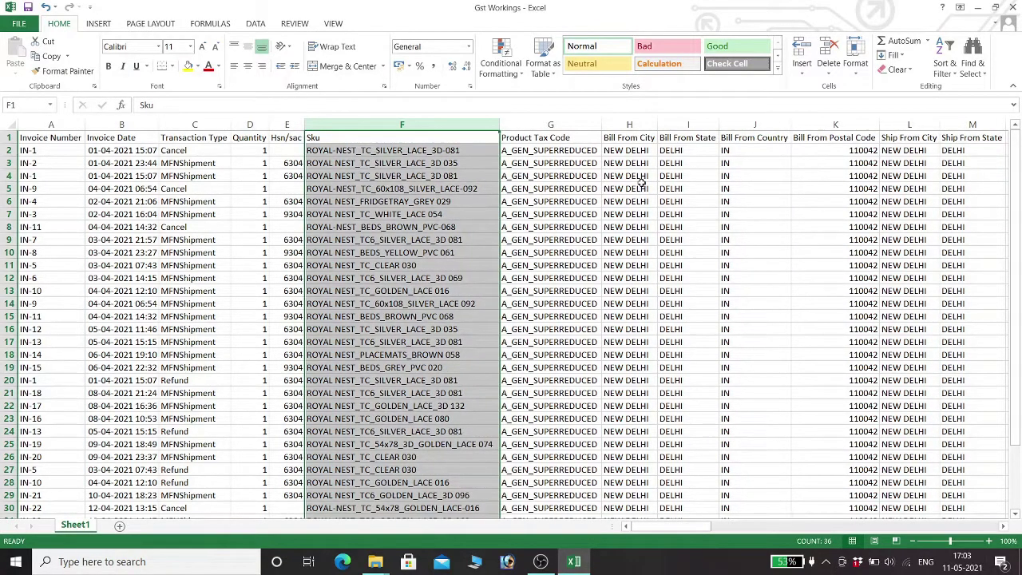
key("shift+Right")
key("shift+Right")
key("shift+Right")
key("shift+Right")
key("shift+Right")
key("shift+Right")
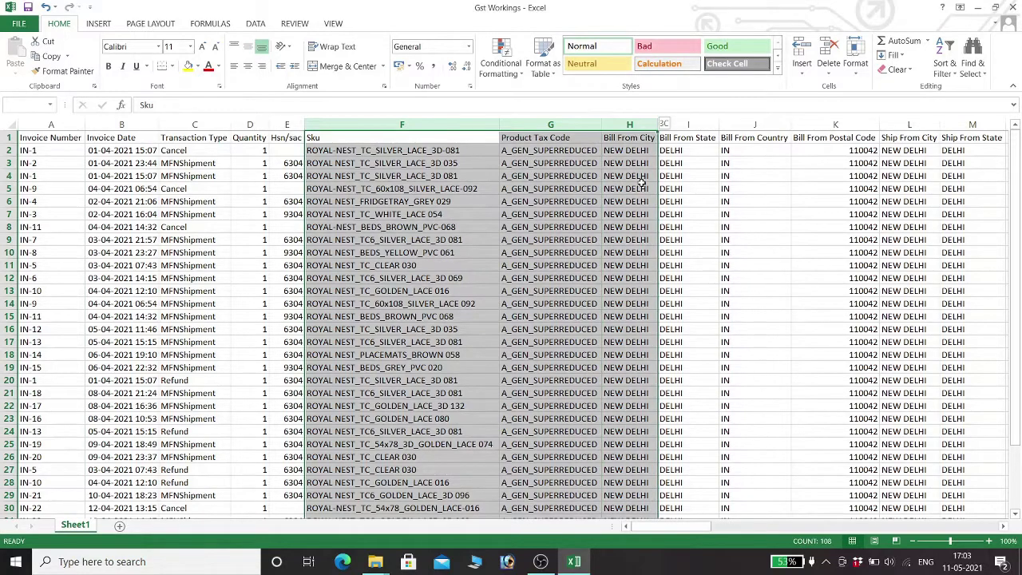
key("shift+Right")
key("shift+Right")
key("shift+Right")
key("shift+Right")
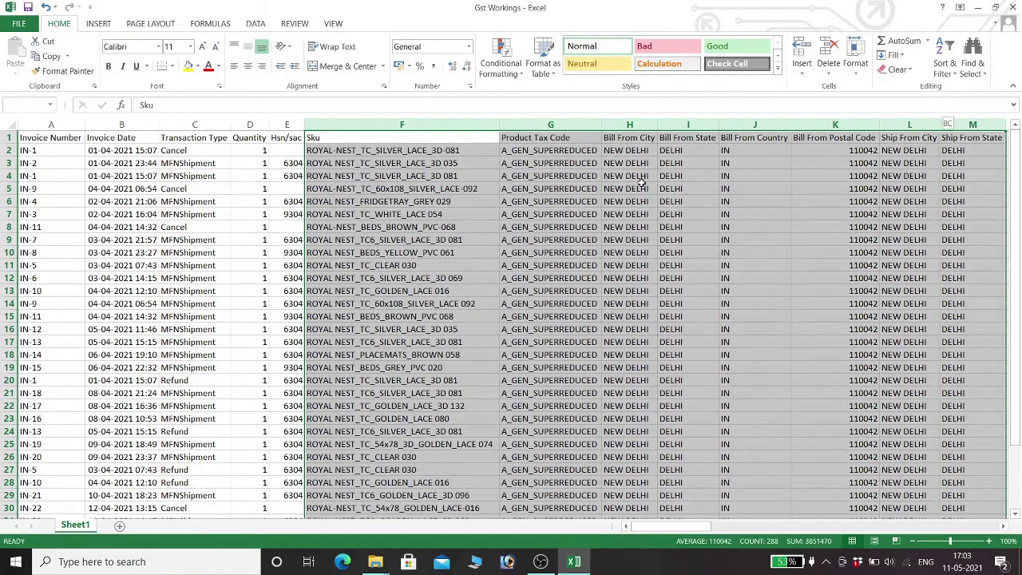
key("shift+Right")
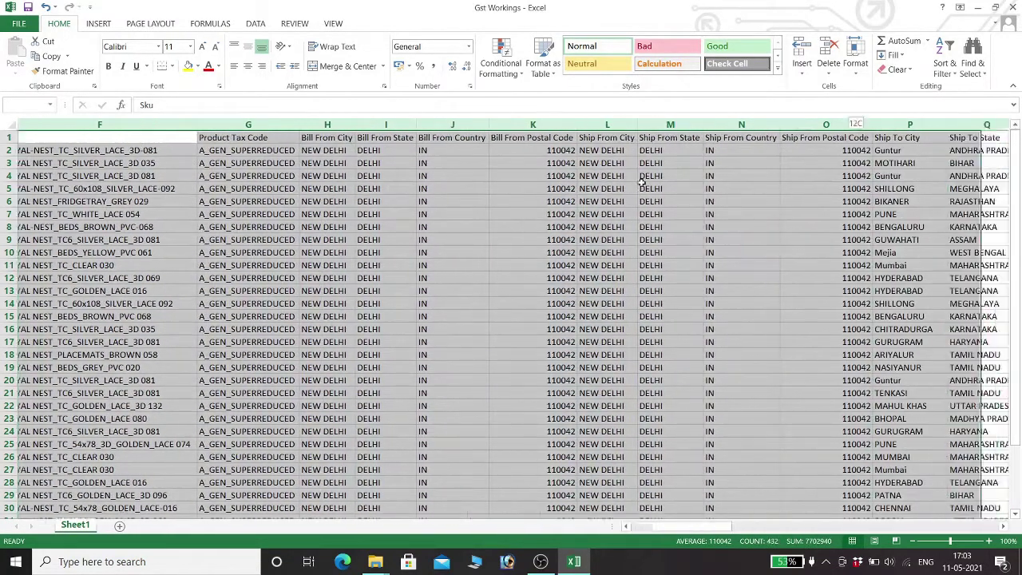
key("shift+Left")
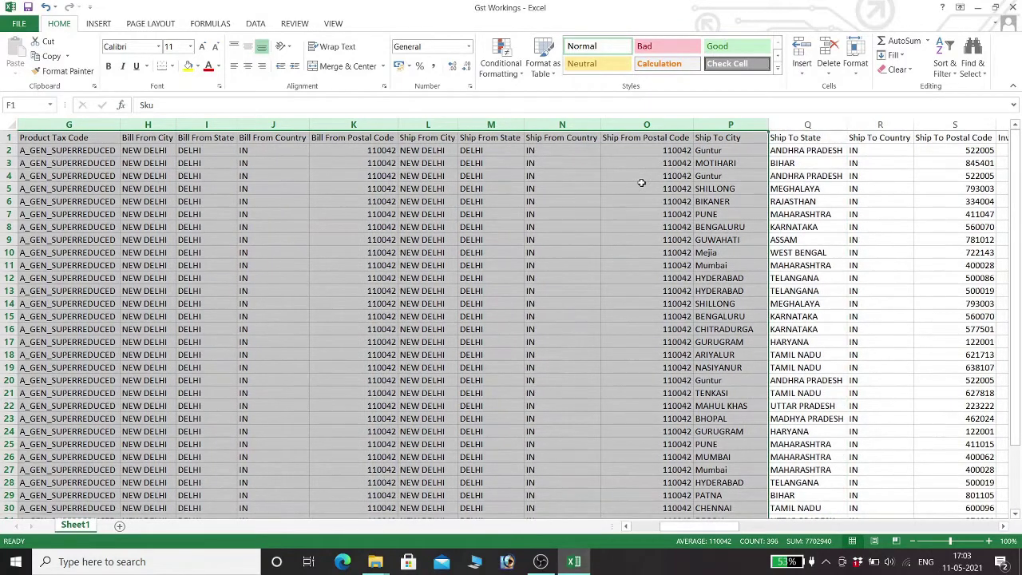
key("ctrl+minus")
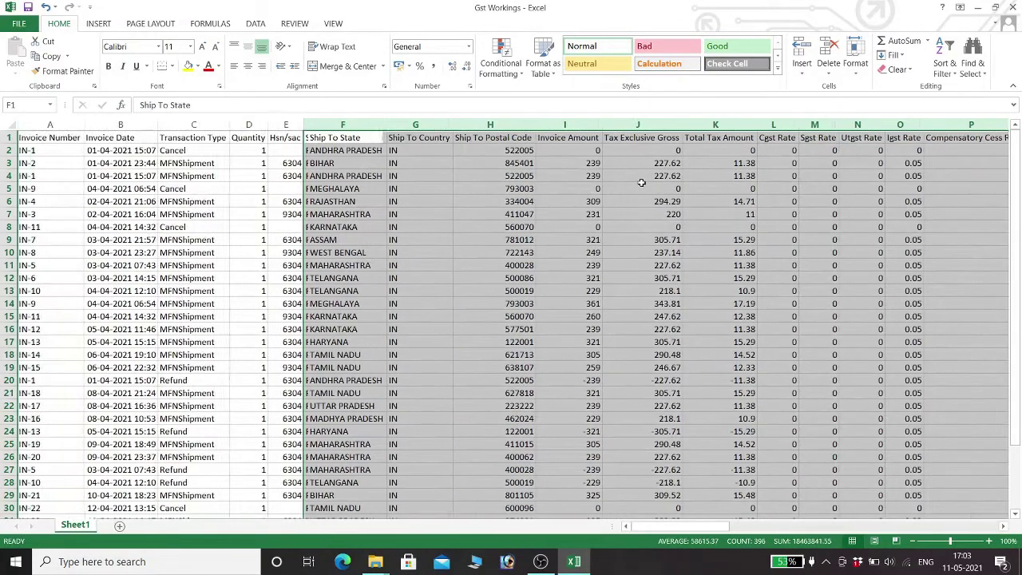
Delete the Ship To Country and Ship To Postal Code columns
key("Right")
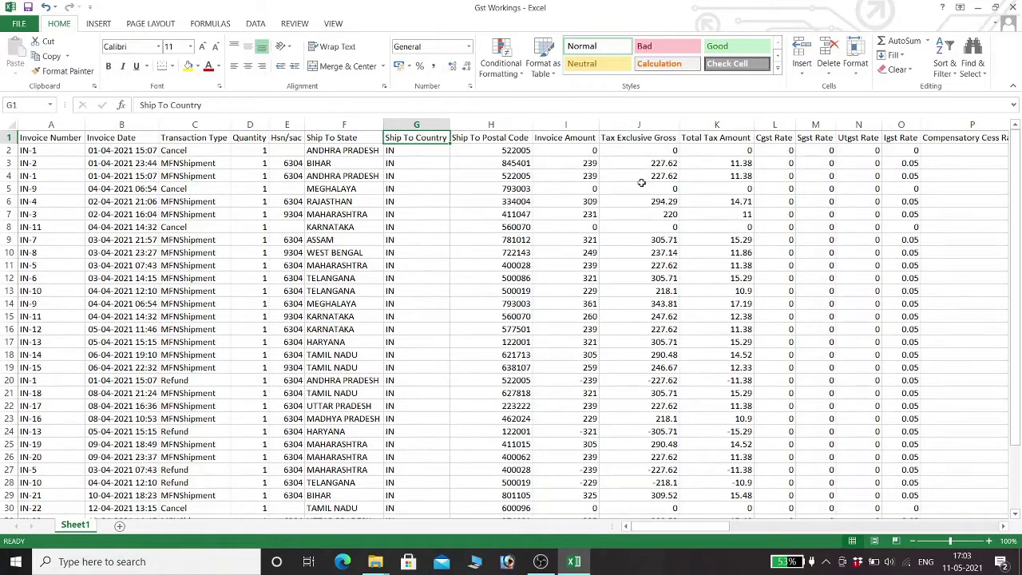
key("ctrl+space")
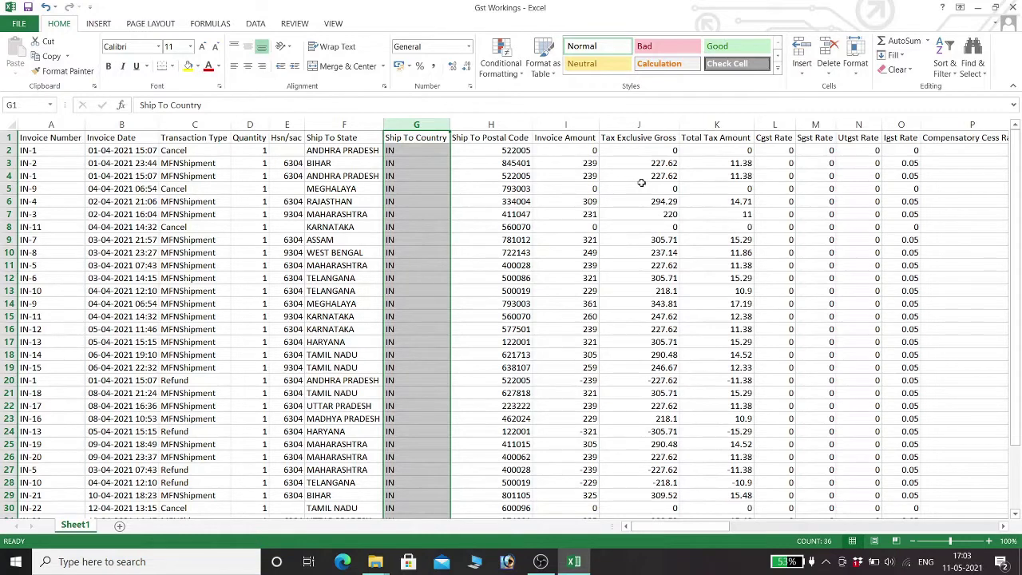
key("shift+Right")
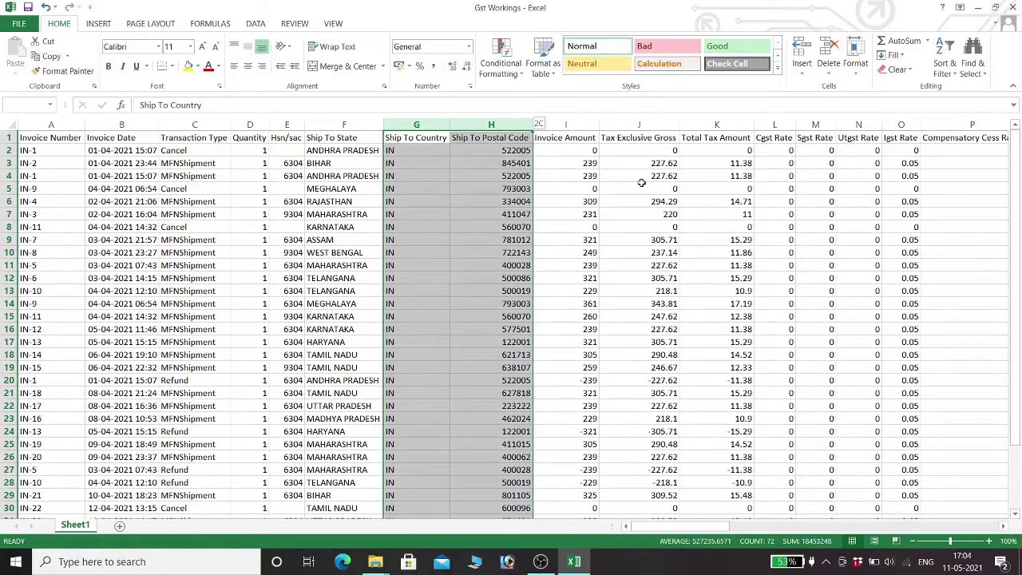
left_click_drag(641, 182, 641, 183)
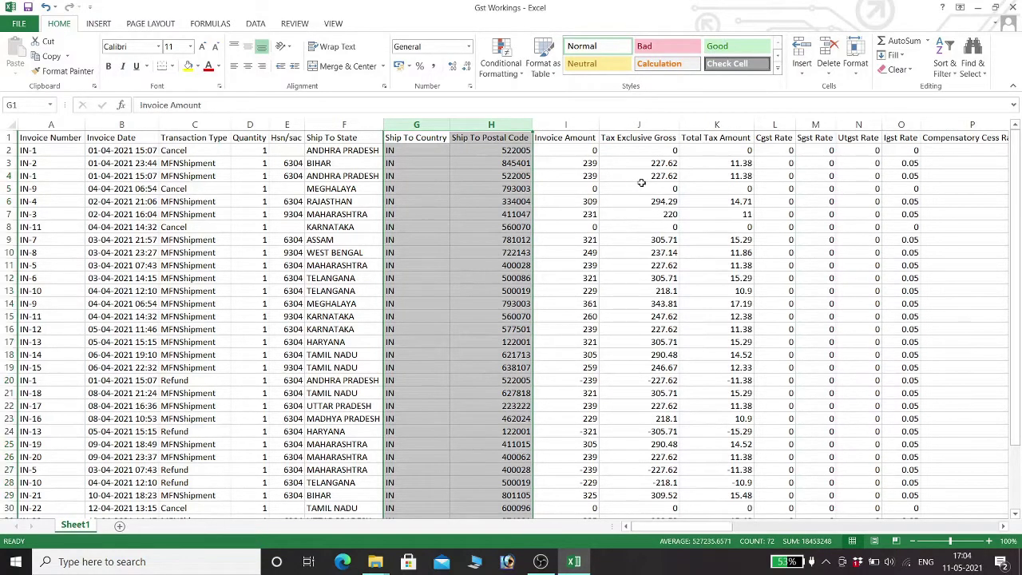
key("ctrl+minus")
key("Right")
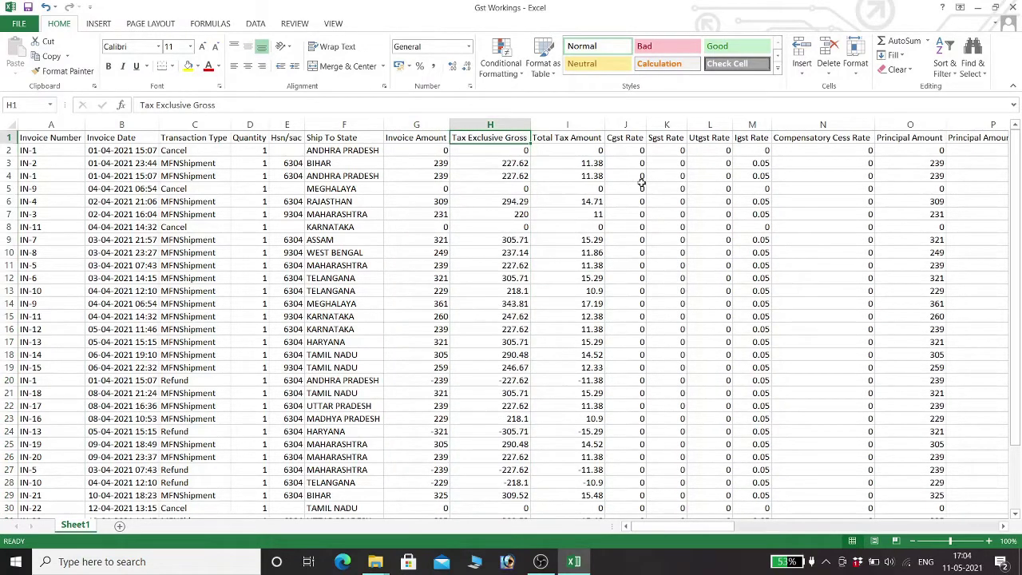
Examine the amount and tax rate column headers between Tax Exclusive Gross and Cgst Tax
key("Right")
key("Right")
key("Right")
key("Right")
key("Right")
key("Right")
key("Right")
key("Right")
key("Right")
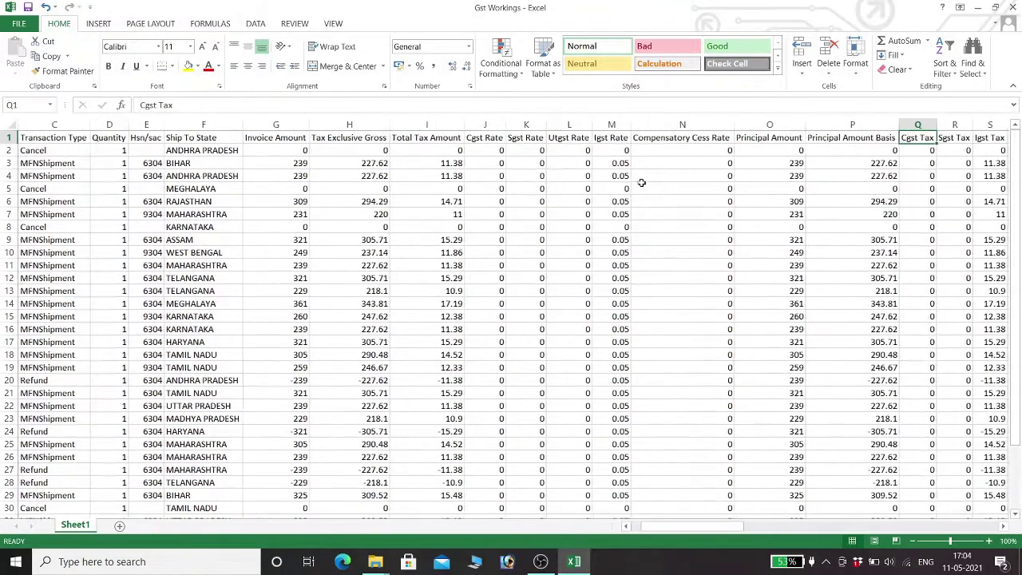
key("Left")
key("Left")
key("Right")
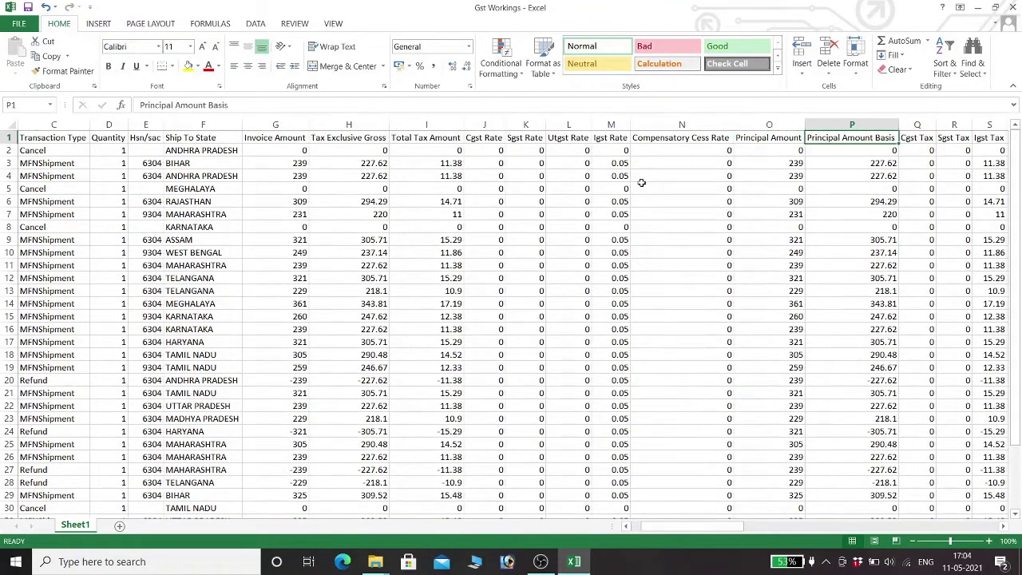
key("Left")
key("Left")
key("Left")
key("Left")
key("Left")
key("Left")
key("Left")
key("Left")
key("Left")
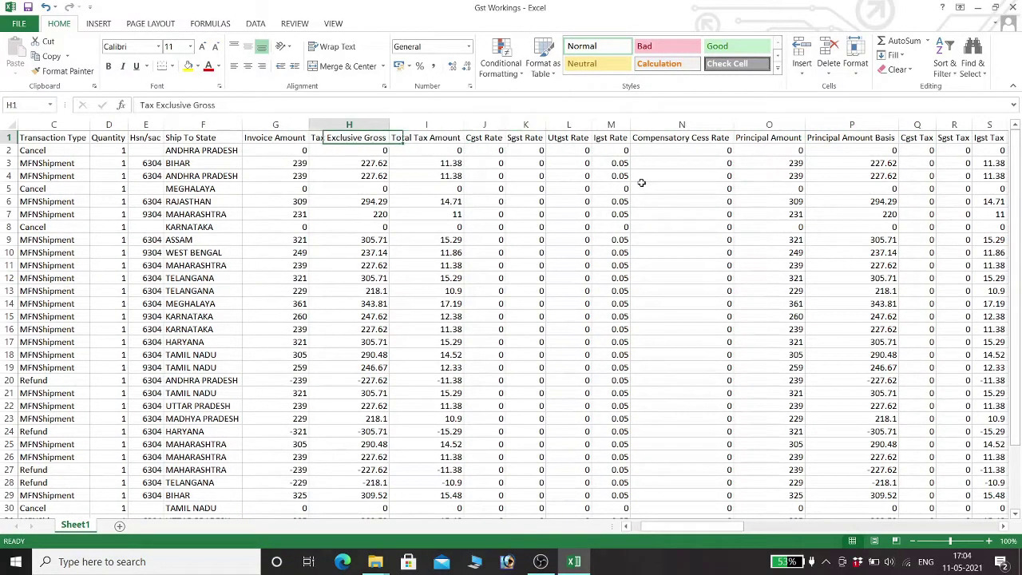
Delete the Total Tax Amount column, keeping Tax Exclusive Gross
key("Right")
key("Right")
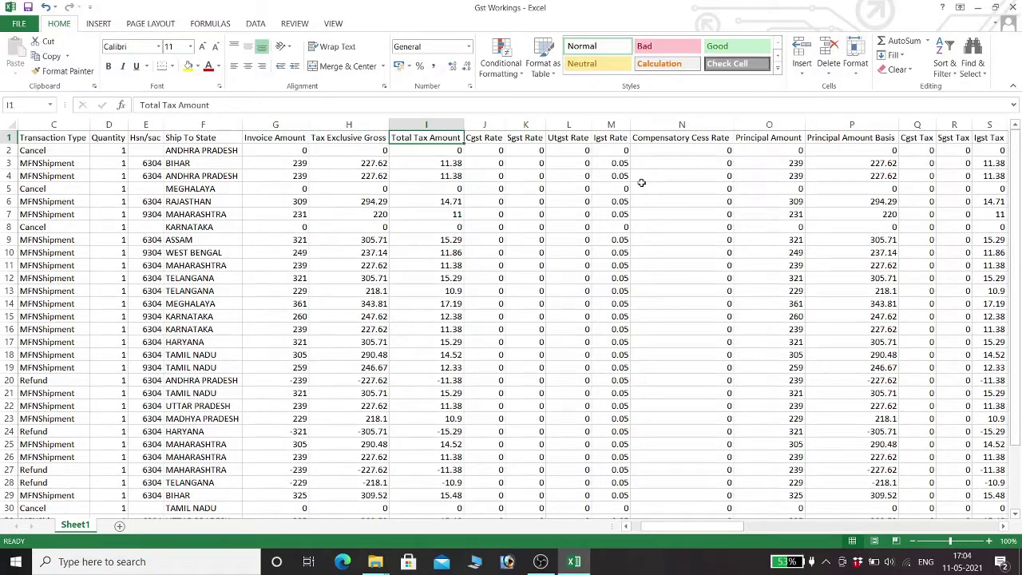
key("ctrl+shift+Down")
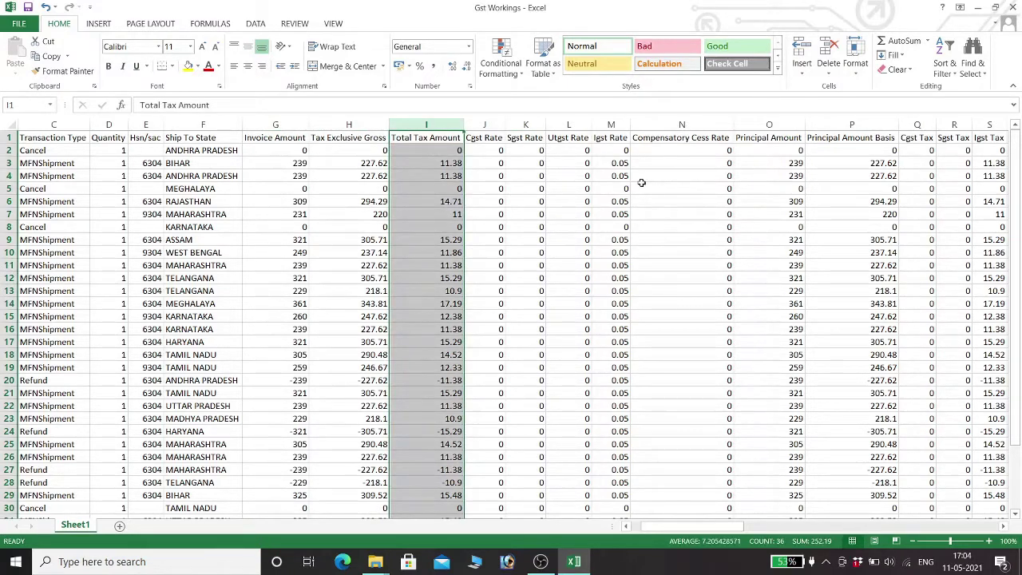
key("ctrl+space")
key("ctrl+minus")
Delete the Principal Amount and Principal Amount Basis columns, keeping the GST and Compensatory Cess rate columns
key("Right")
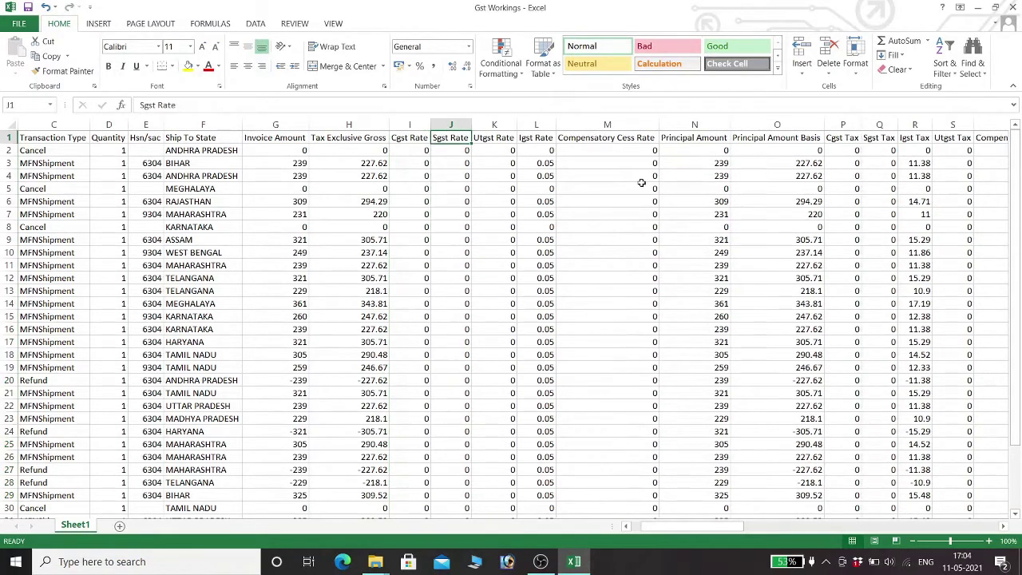
key("Right")
key("Right")
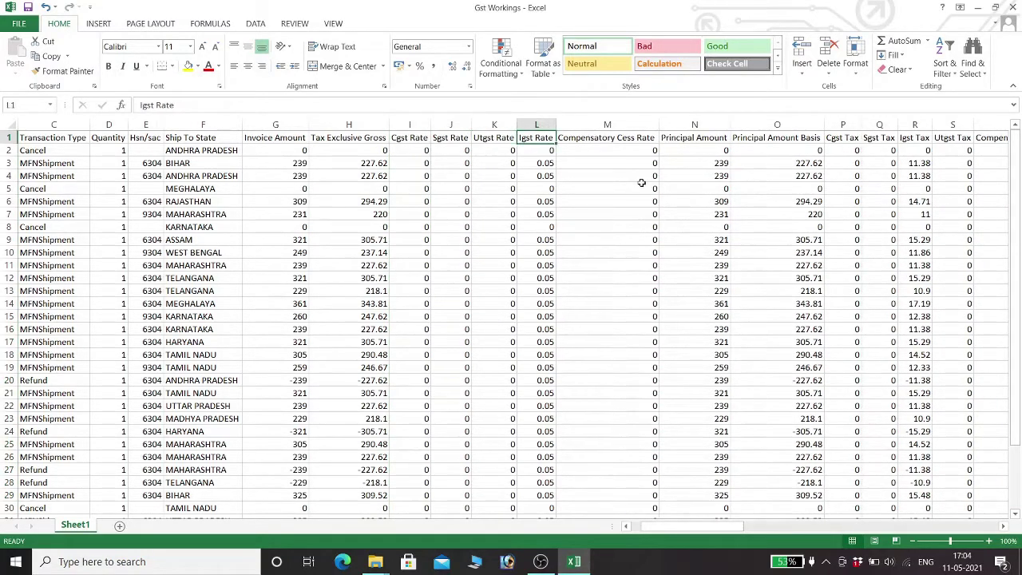
key("Right")
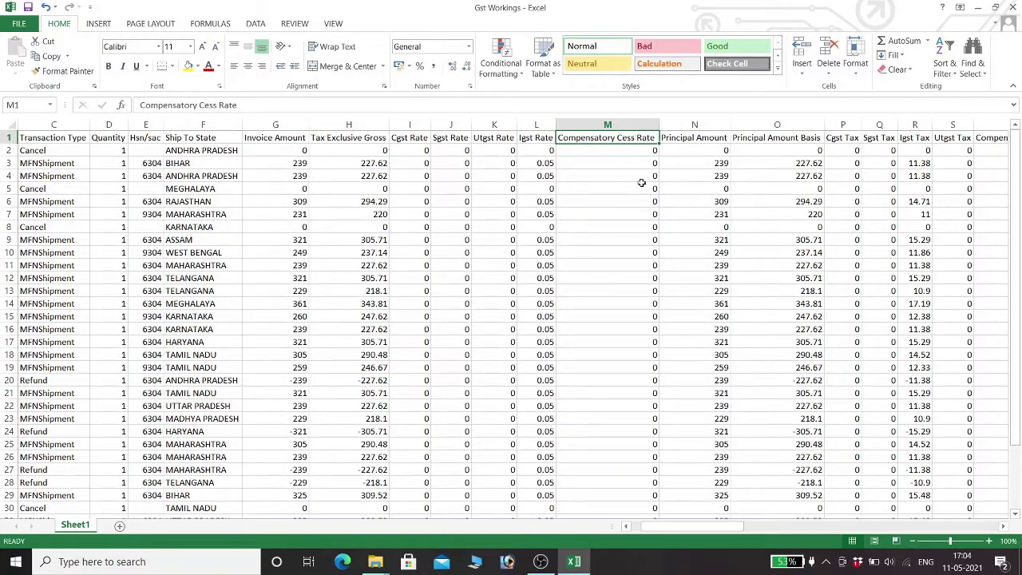
key("Right")
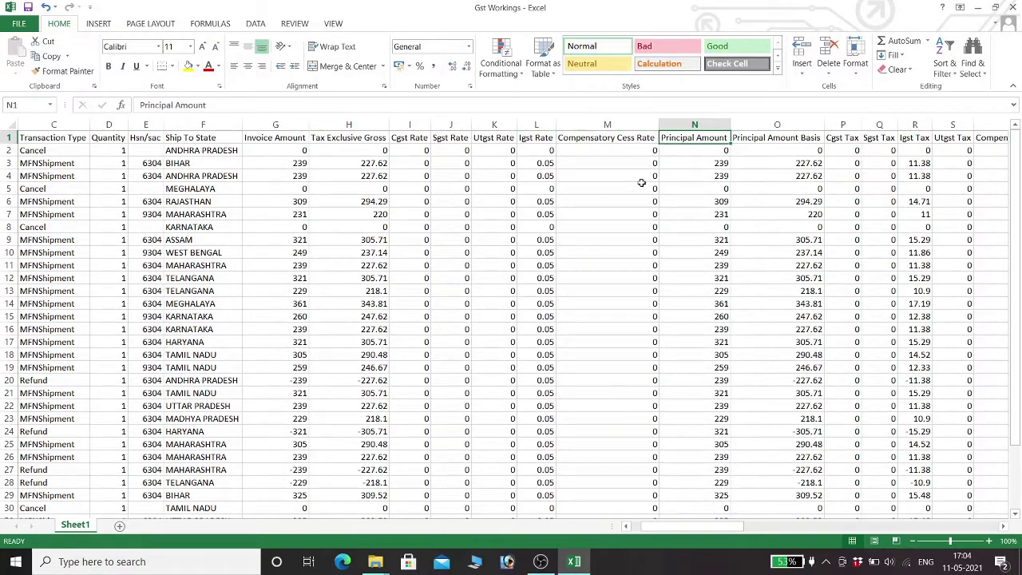
key("ctrl+shift+Down")
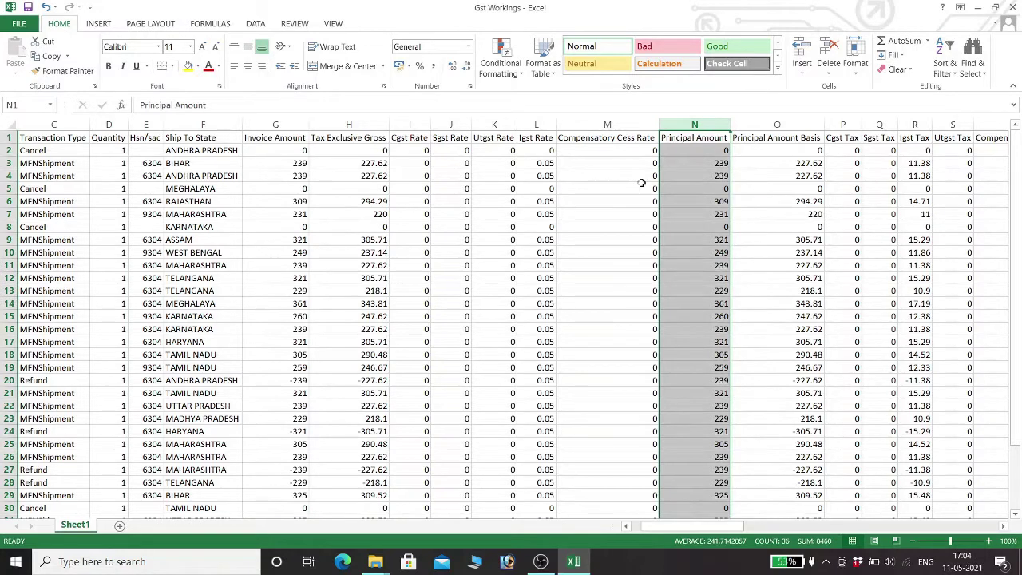
key("shift+Right")
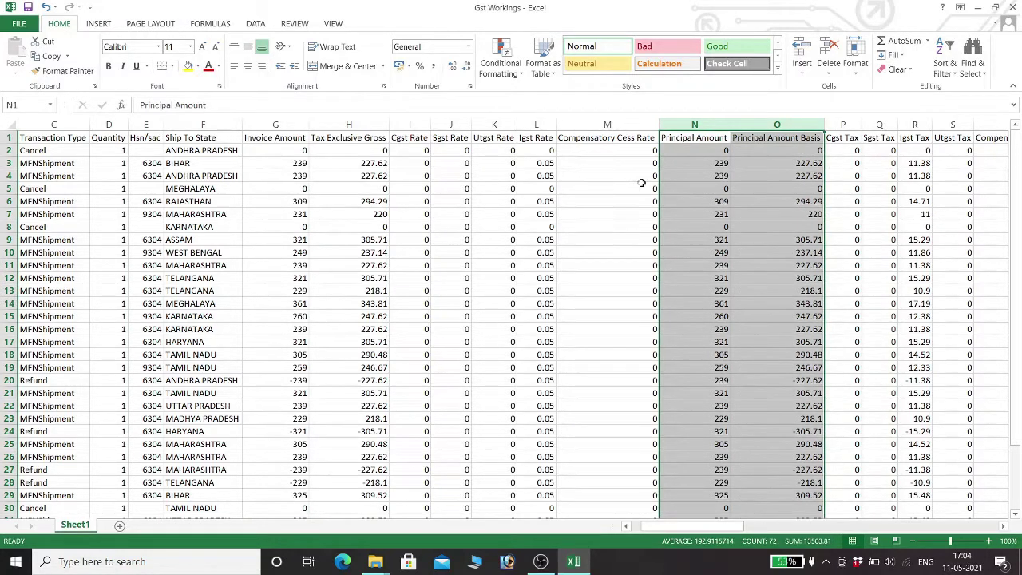
key("alt+h")
key("d")
key("c")
Examine the GST rate, GST tax and Compensatory Cess columns up to the start of the shipping columns
key("Right")
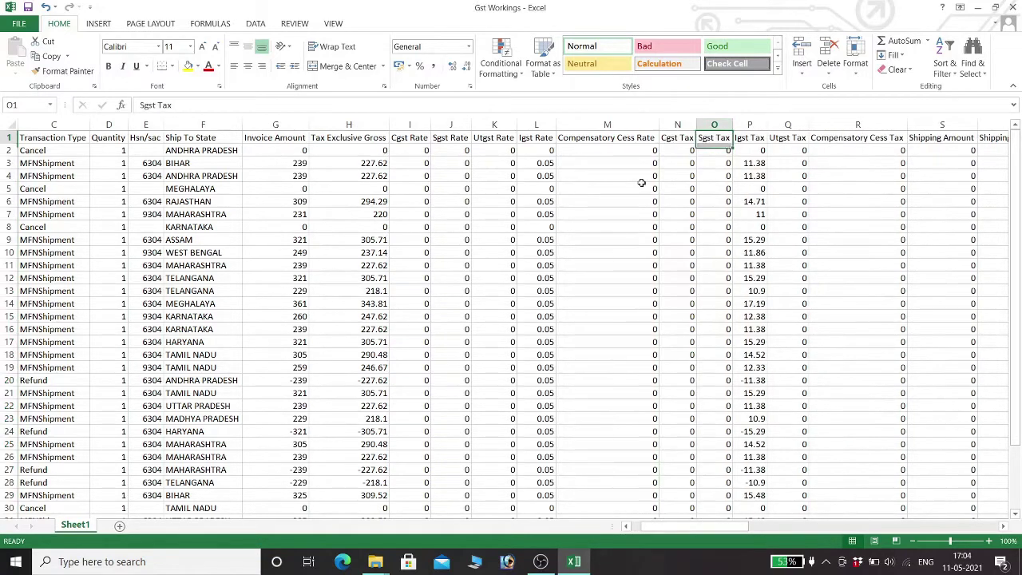
key("Left")
key("Left")
key("Left")
key("Left")
key("Left")
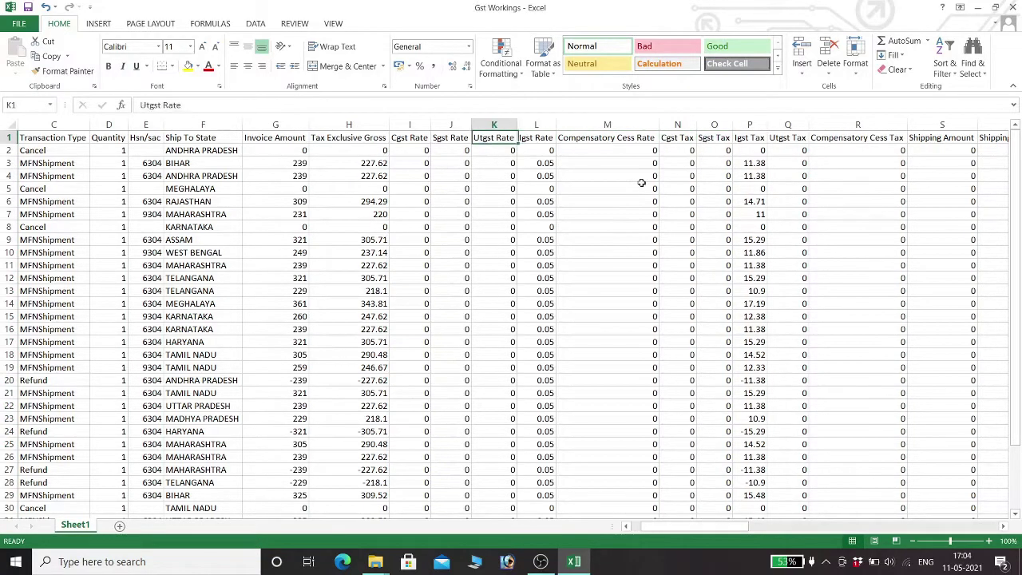
key("Right")
key("Right")
key("Right")
key("Right")
key("Right")
key("Right")
key("Right")
key("Right")
key("Right")
key("Right")
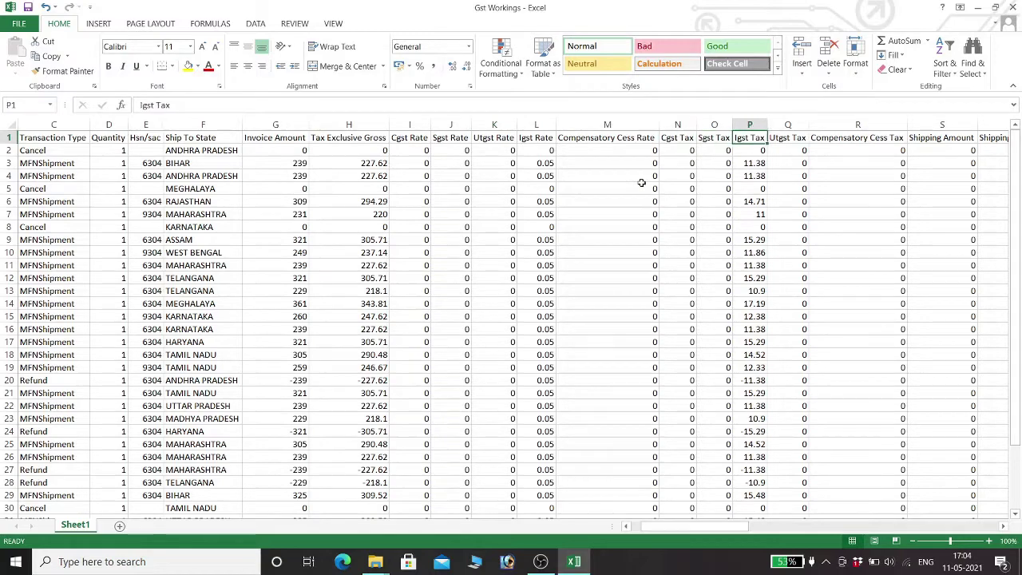
key("Right")
key("Left")
key("Left")
key("Left")
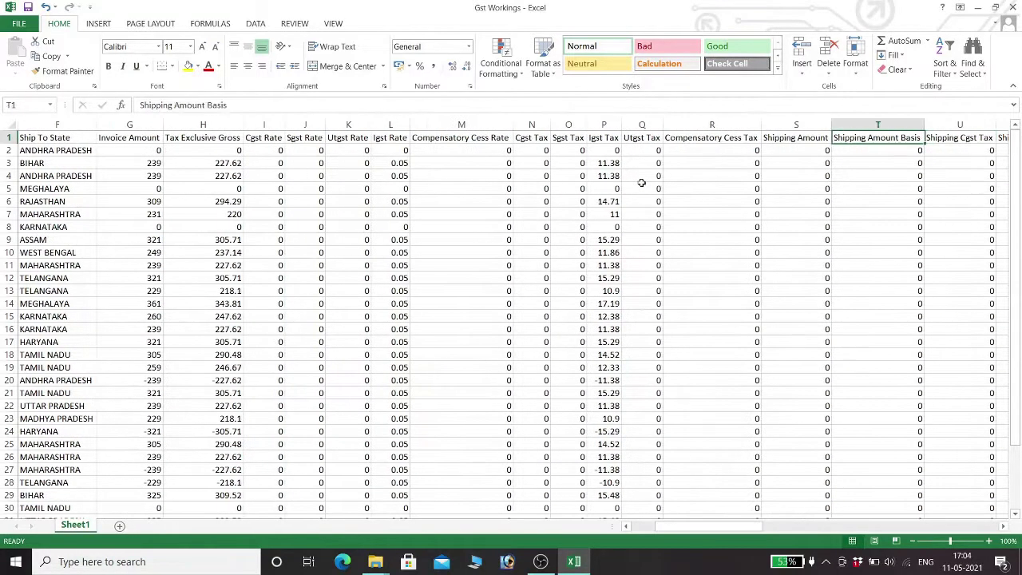
key("Left")
key("Right")
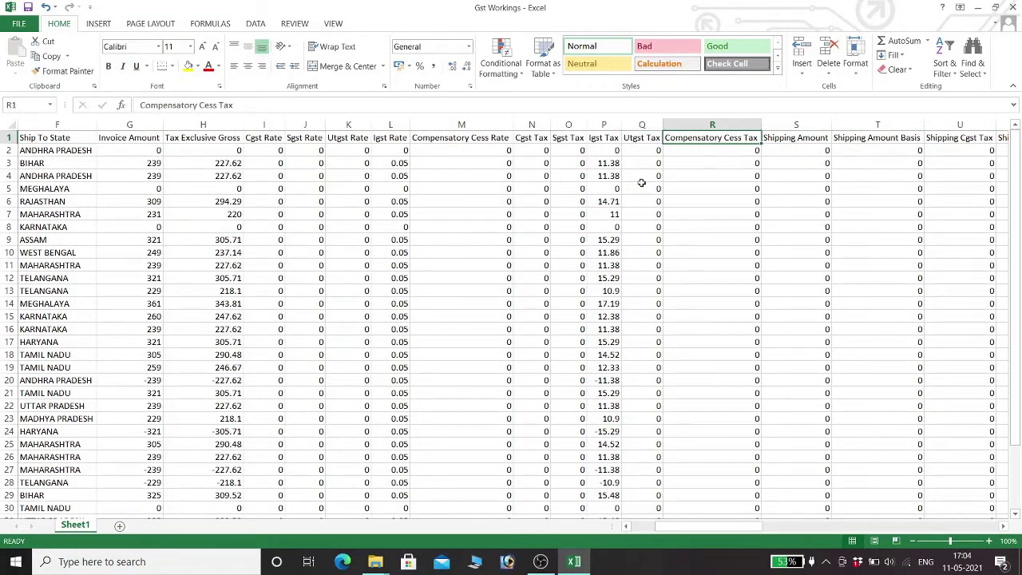
Delete all columns from Shipping Amount through Payment Method Code, keeping Credit Note No and Credit Note Date
key("Right")
key("ctrl+shift+Down")
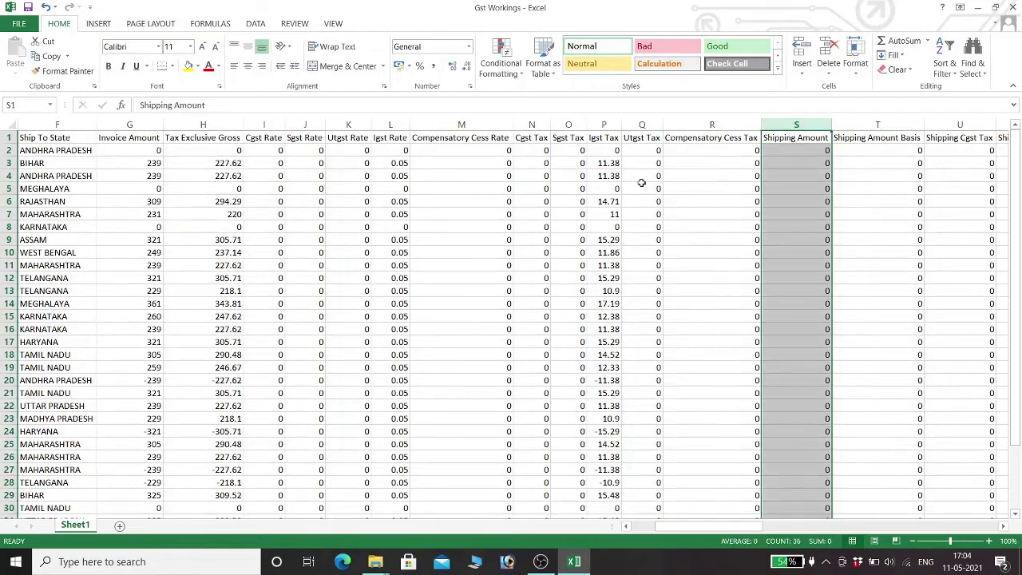
key("shift+Right")
key("shift+Right")
key("shift+Right")
key("shift+Right")
key("shift+Right")
key("shift+Right")
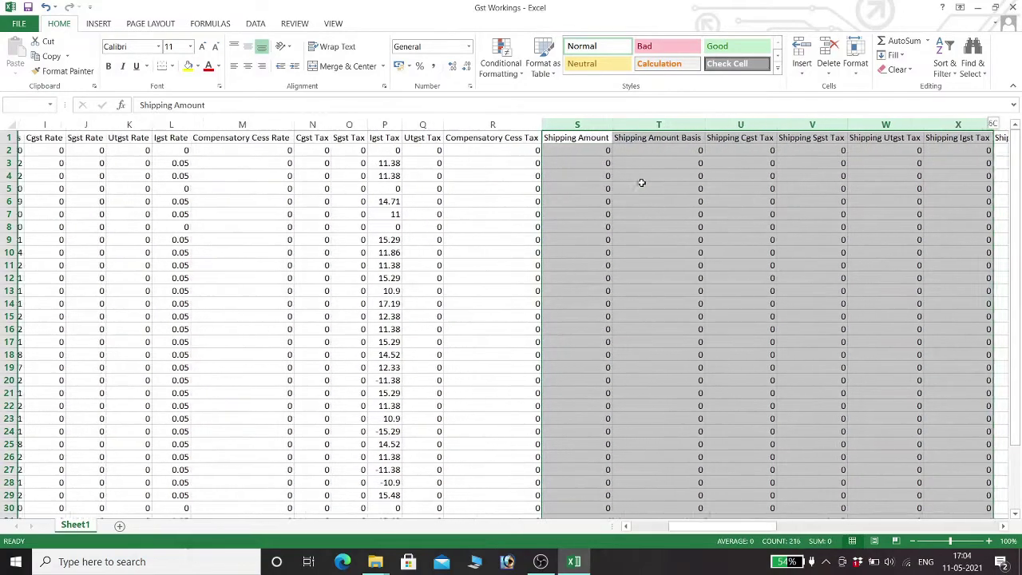
key("shift+Right")
key("shift+Right")
key("shift+Right")
key("shift+Right")
key("shift+Right")
key("shift+Right")
key("shift+Right")
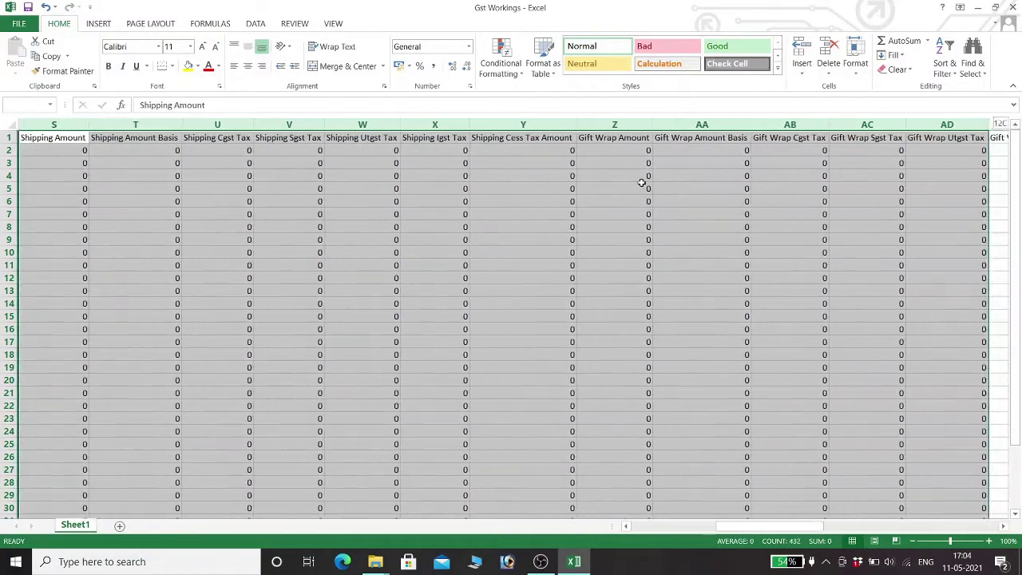
key("shift+Right")
key("shift+Right")
key("shift+Right")
key("shift+Right")
key("shift+Right")
key("shift+Right")
key("shift+Right")
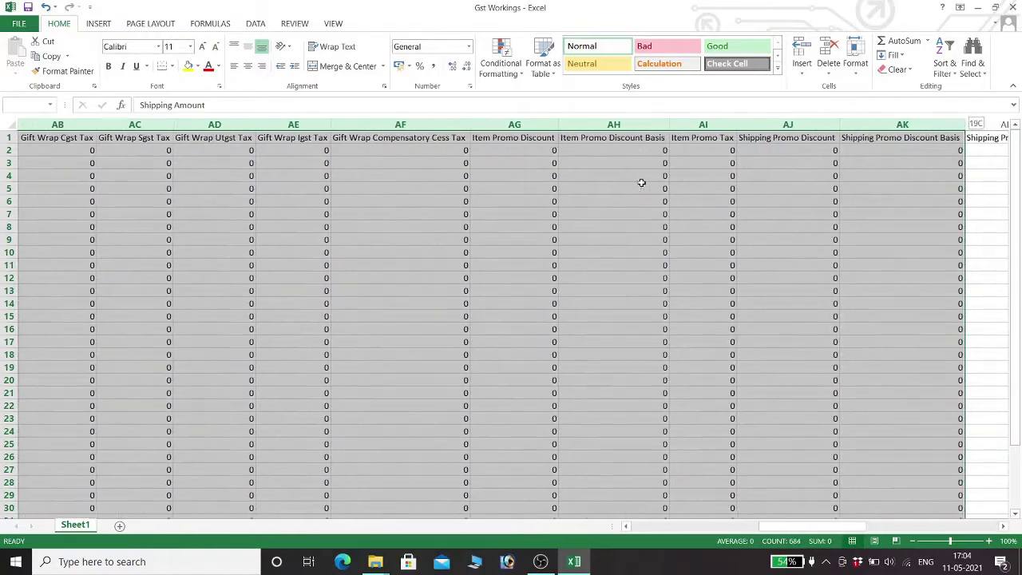
key("shift+Right")
key("shift+Right")
key("shift+Right")
key("shift+Right")
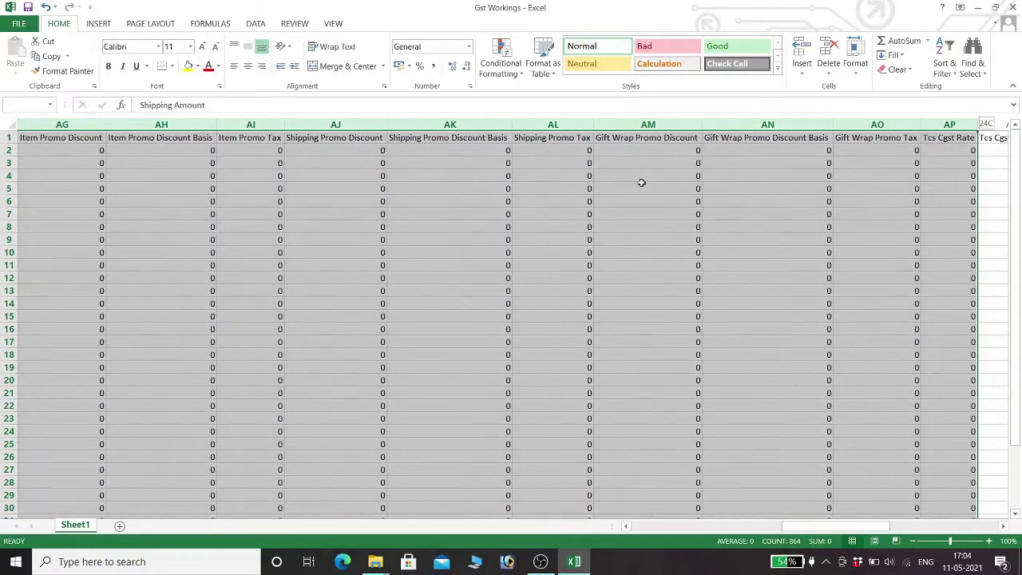
key("shift+Right")
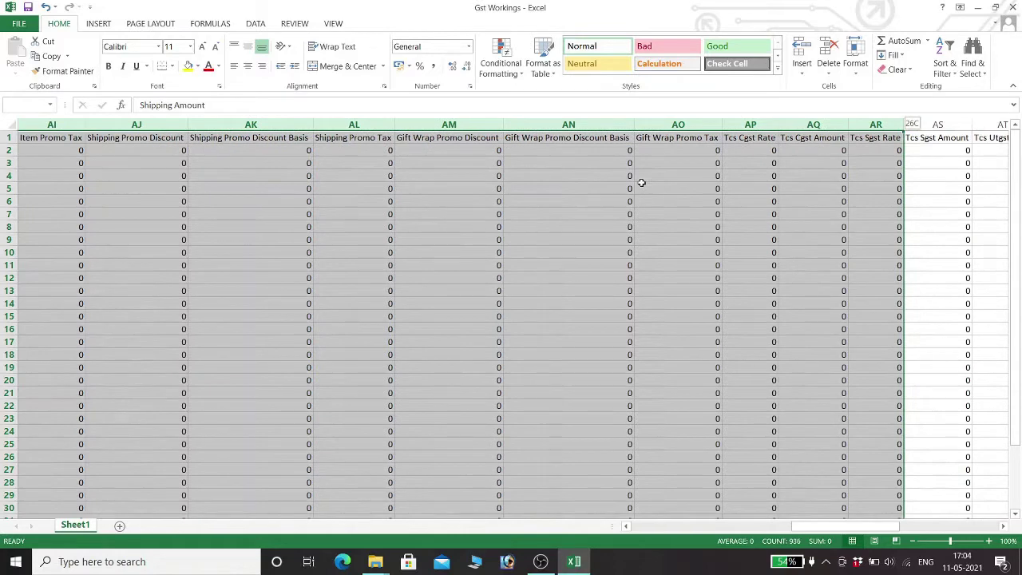
key("shift+Right")
key("shift+Right")
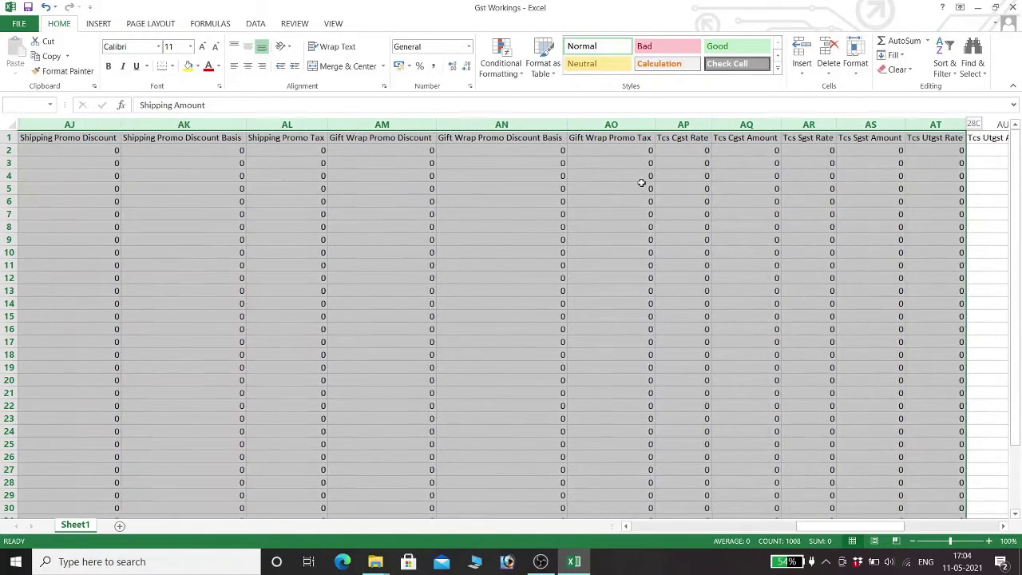
key("shift+Right")
key("shift+Right")
key("shift+Right")
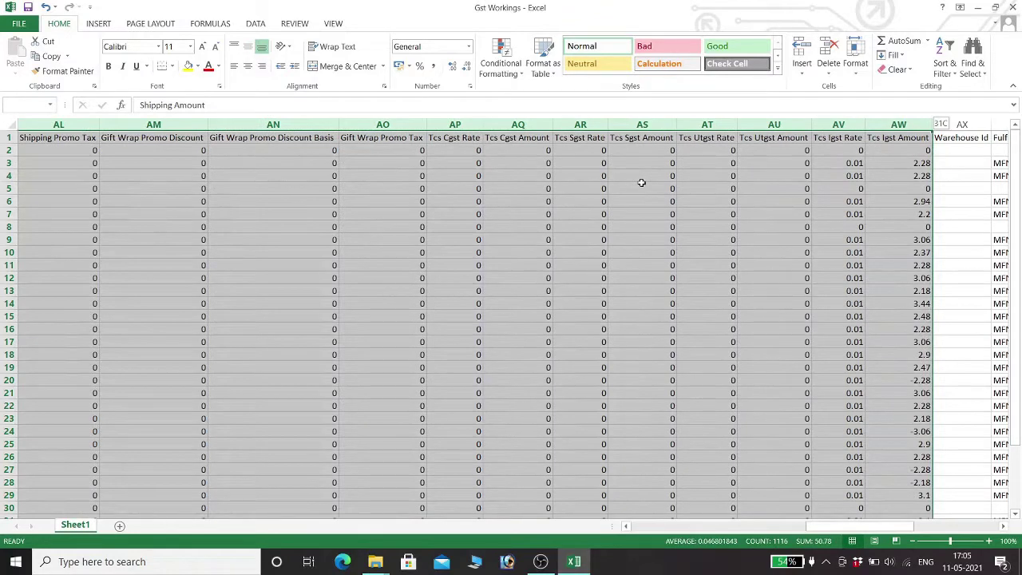
key("shift+Right")
key("shift+Right")
key("shift+Right")
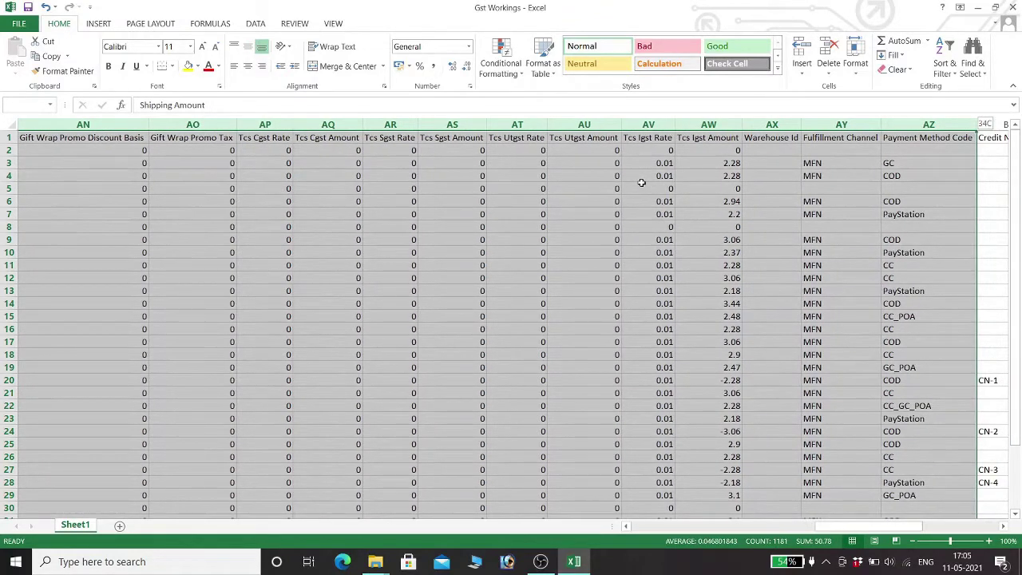
key("shift+Left")
key("shift+Left")
key("shift+Left")
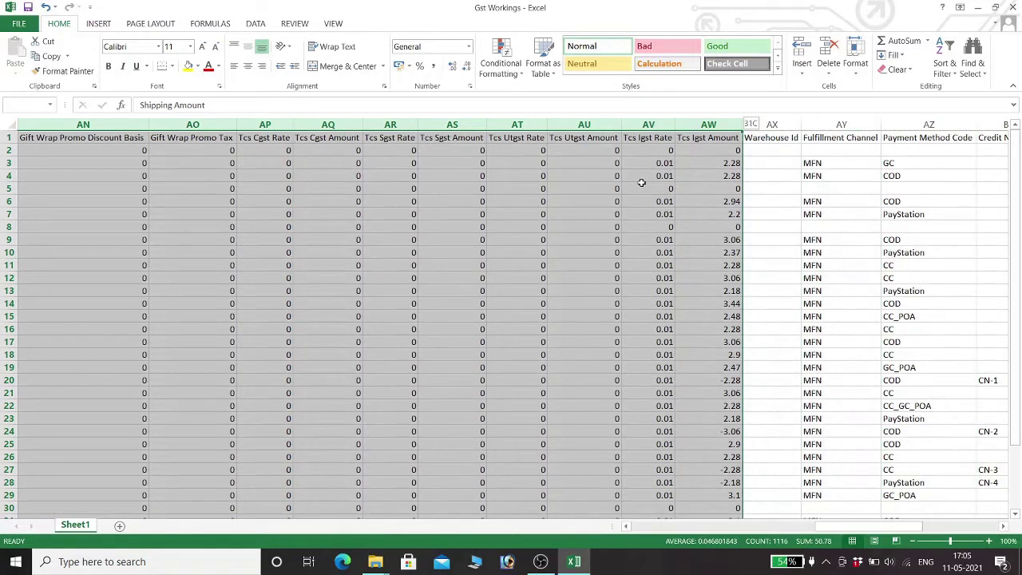
key("shift+Right")
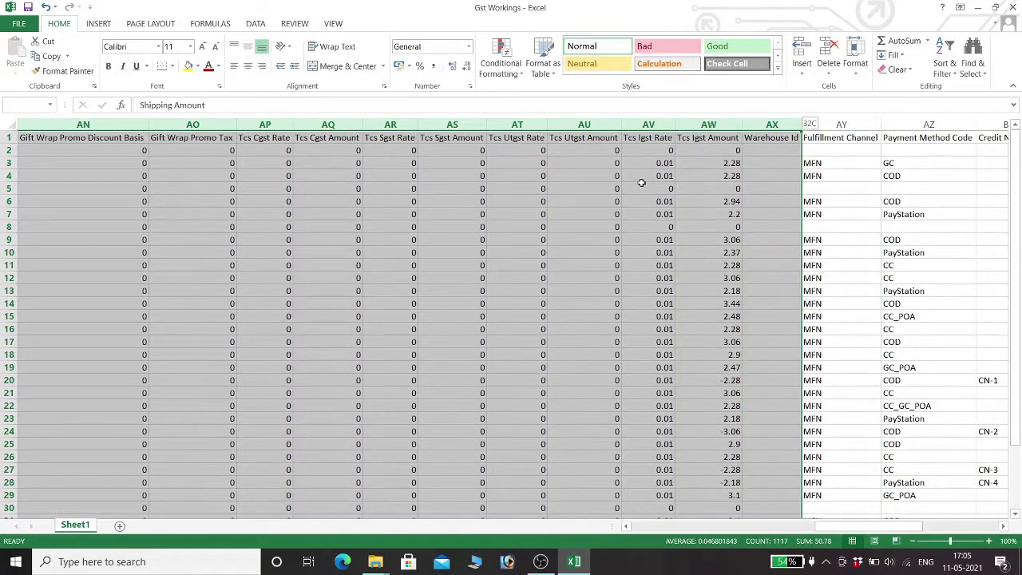
key("shift+Right")
key("shift+Right")
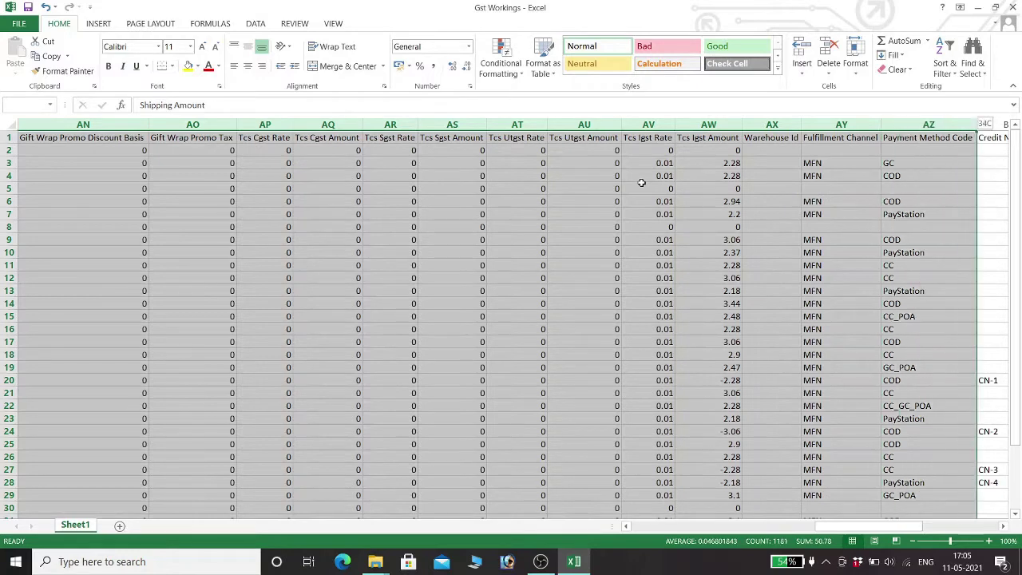
key("shift+Right")
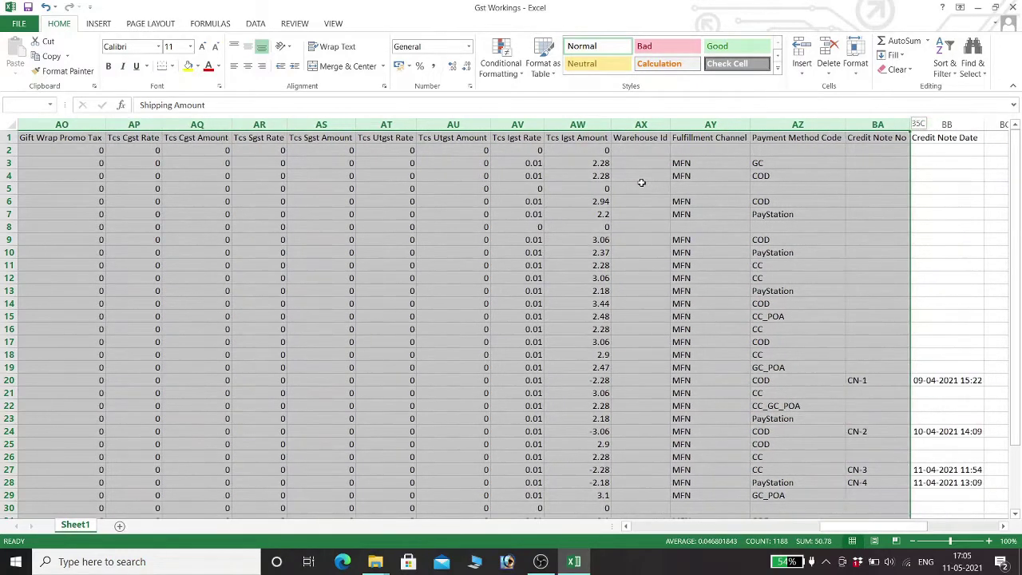
key("shift+Left")
key("ctrl+minus")
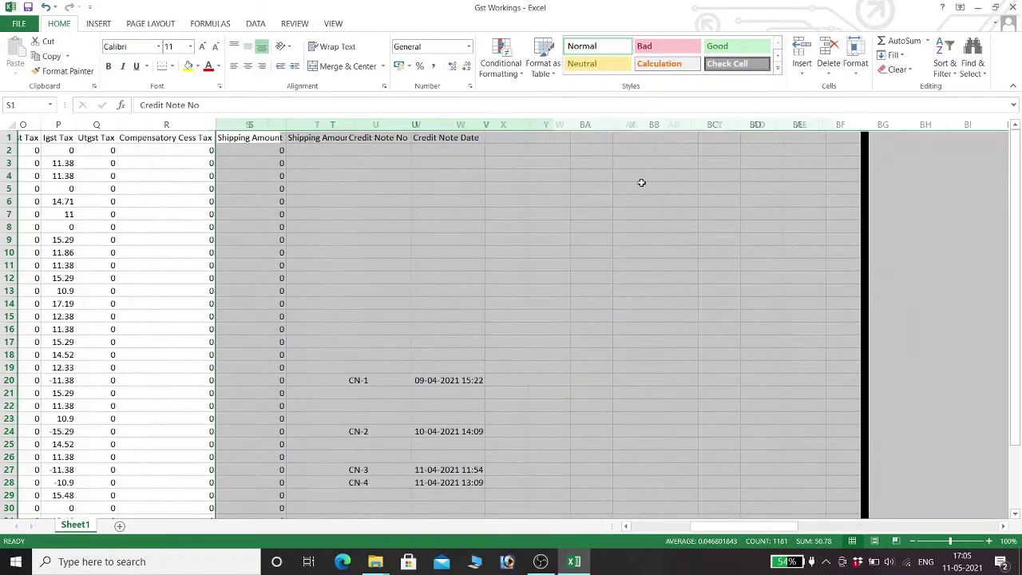
key("Right")
key("Left")
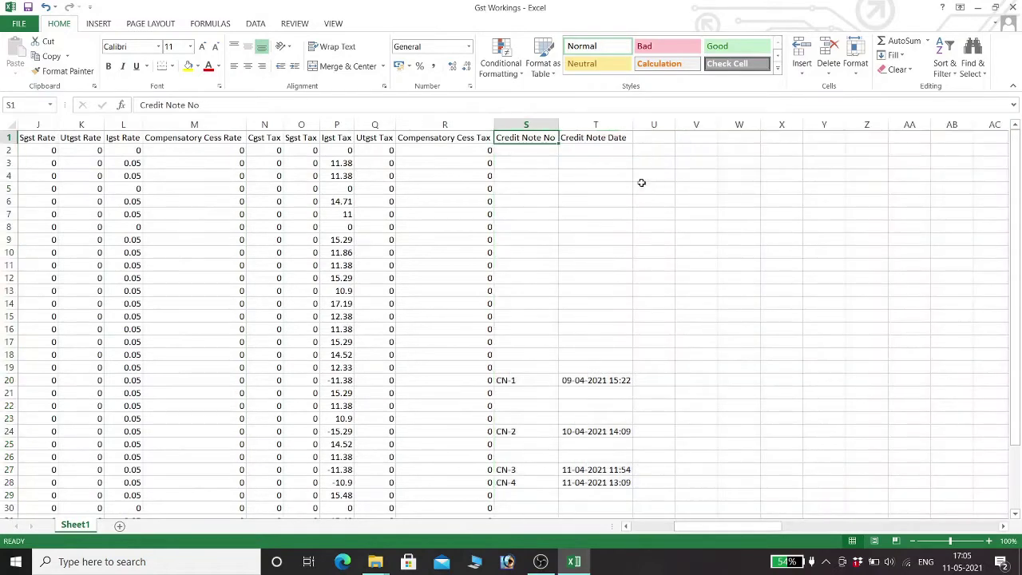
Review the remaining column headers from Invoice Number across to Compensatory Cess Tax
key("Home")
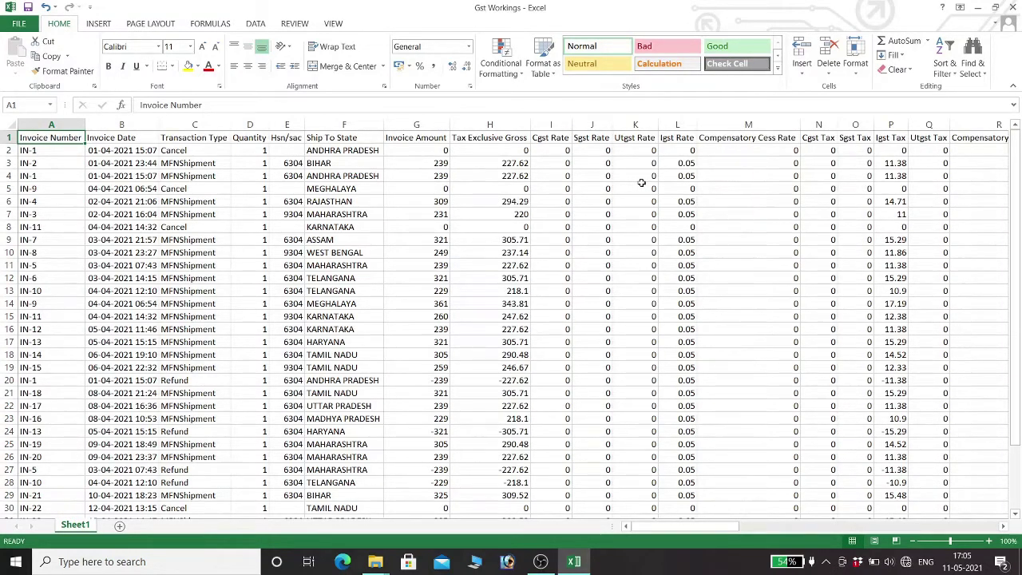
key("Right")
key("Right")
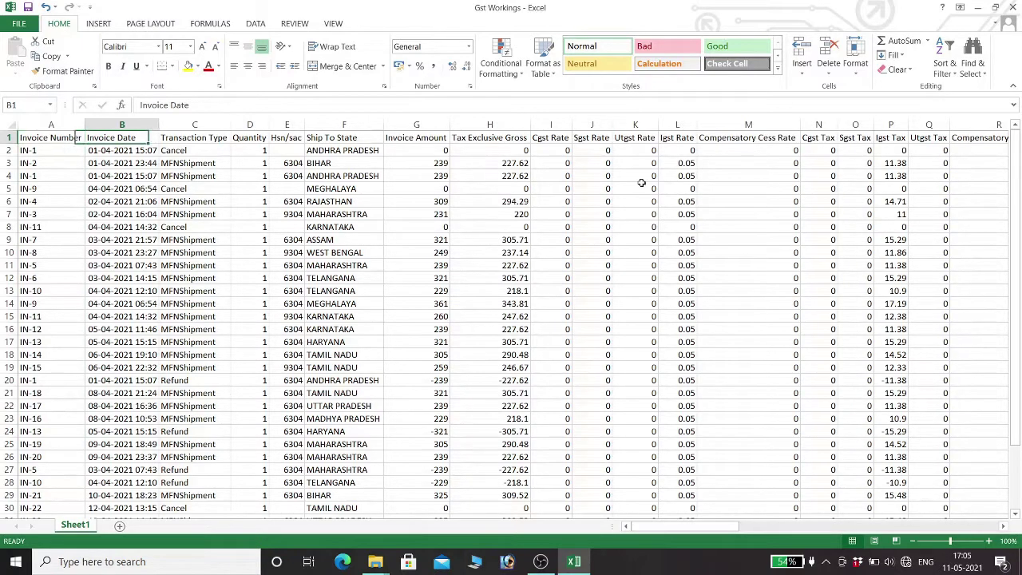
key("Right")
key("Right")
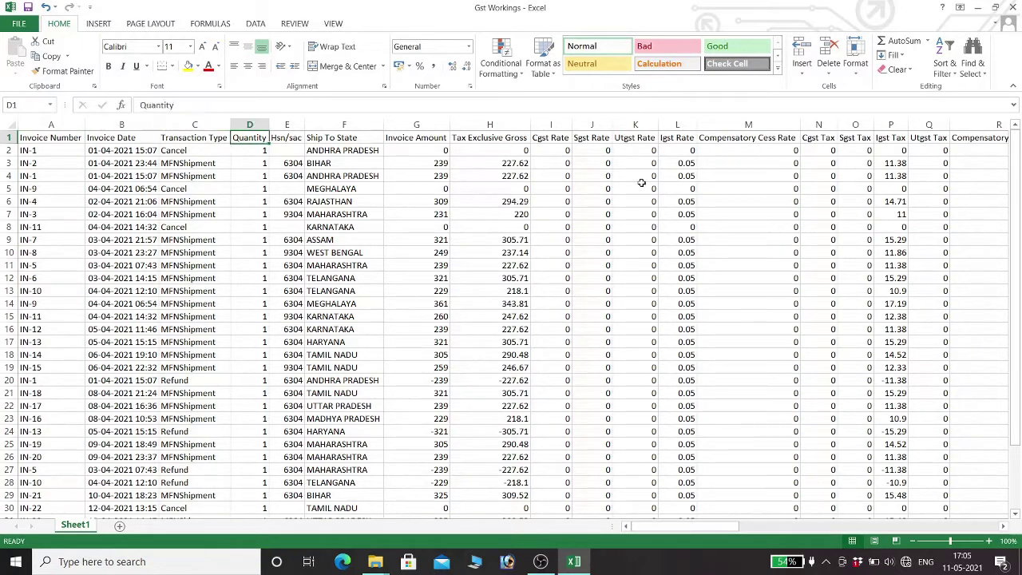
key("Right")
key("Right")
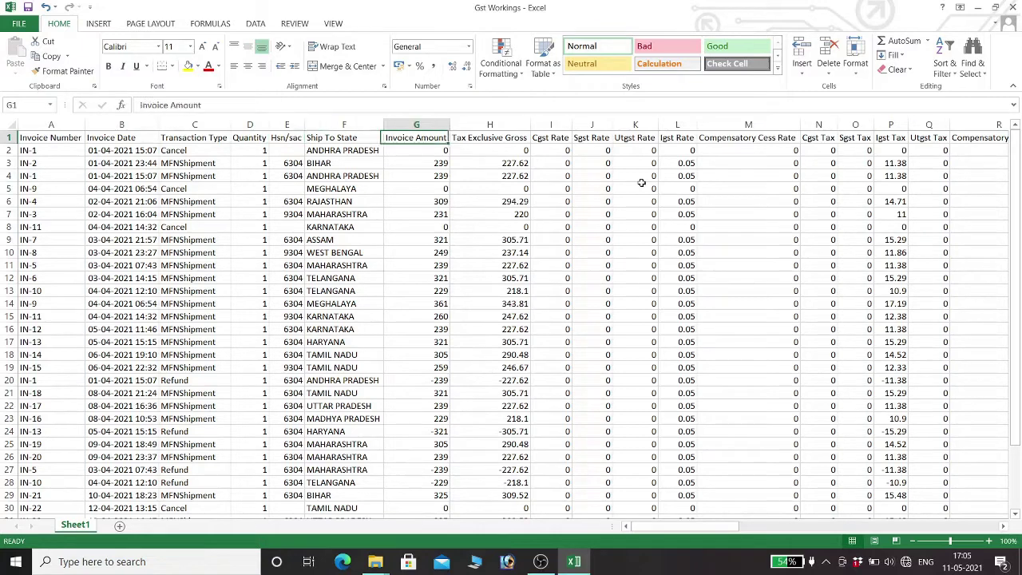
key("Right")
key("Right")
key("Right")
key("Right")
key("Right")
key("Right")
key("Right")
key("Right")
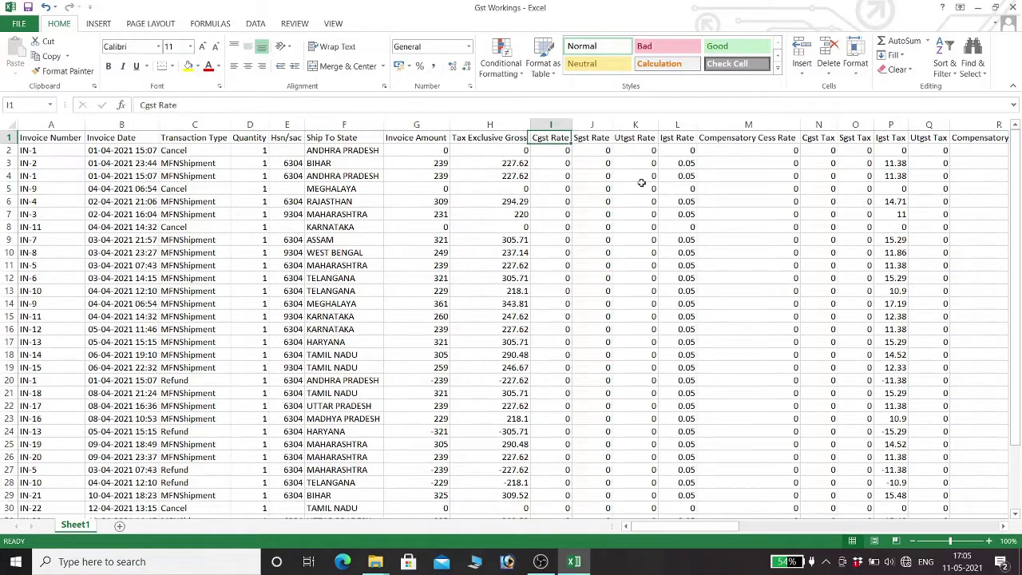
key("Right")
key("Right")
key("Right")
key("Right")
key("Right")
key("Right")
key("Right")
key("Right")
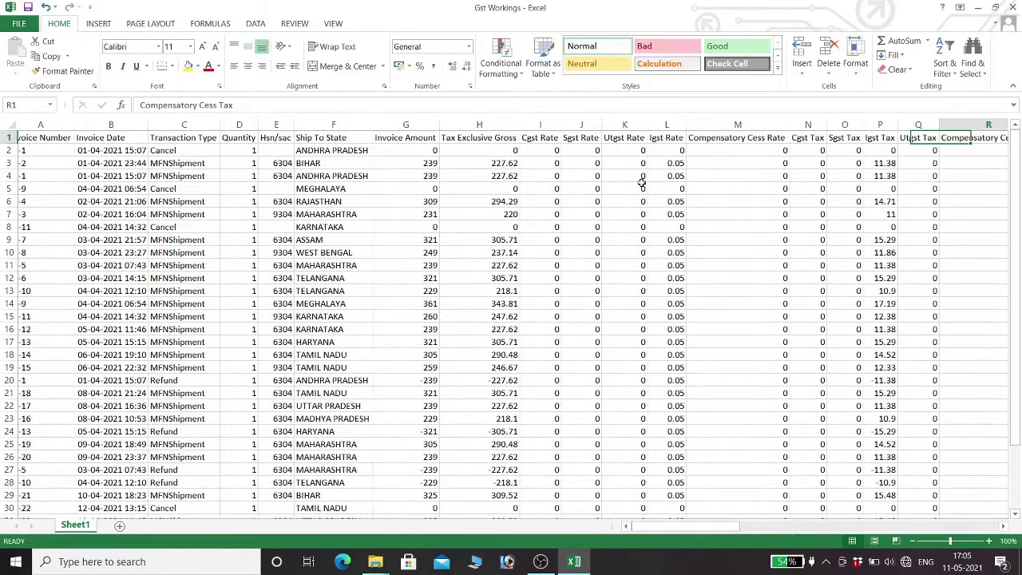
key("Left")
key("Left")
key("Left")
key("Left")
key("Left")
key("Left")
key("Left")
key("Left")
key("Left")
key("Left")
key("Left")
key("Left")
key("Left")
key("Left")
key("Left")
key("Left")
key("Left")
key("Left")
key("Left")
key("Left")
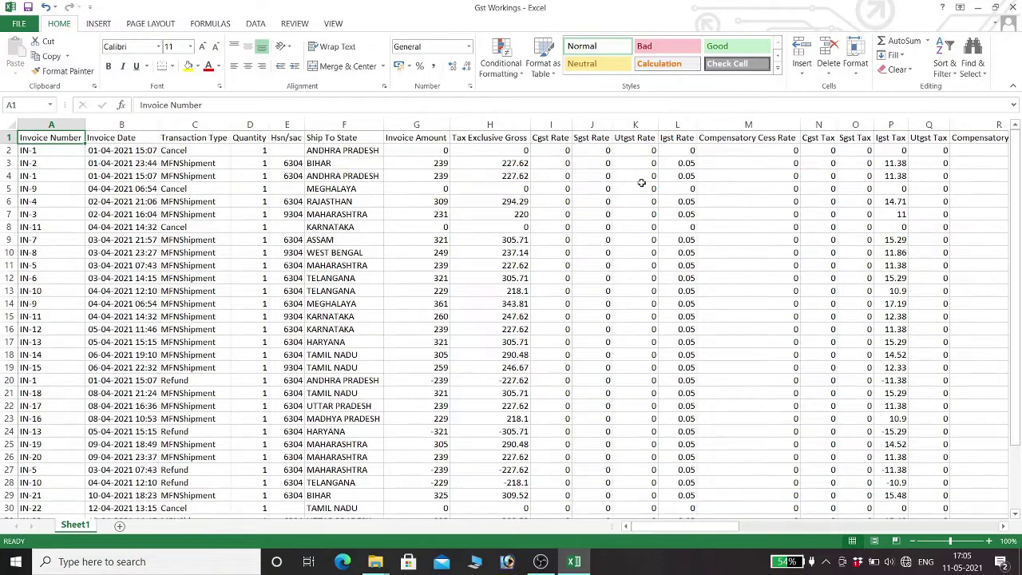
Insert a blank row above the header row of the sales data
key("ctrl+shift+Down")
key("ctrl+shift+Up")
key("ctrl+shift+Down")
key("ctrl+shift+Up")
key("ctrl+shift+Right")
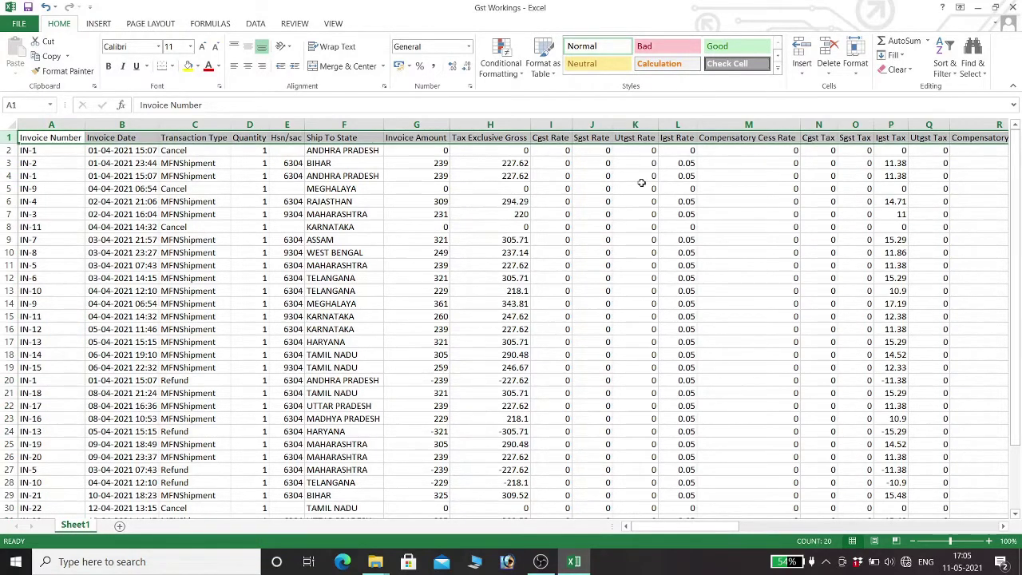
key("ctrl+shift+plus")
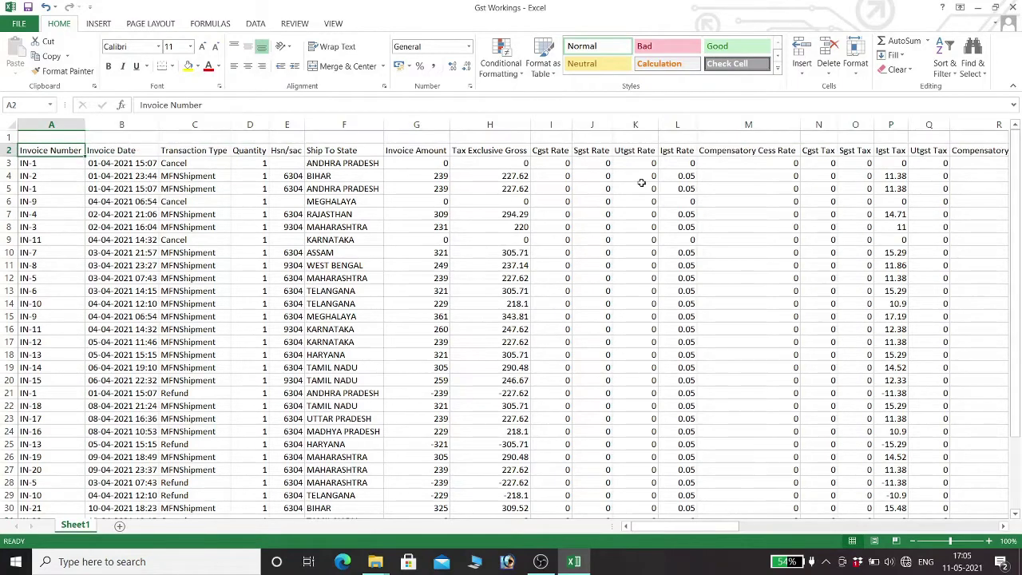
Add a top and bottom border to the header row from Invoice Number through Credit Note Date
key("ctrl+shift+Right")
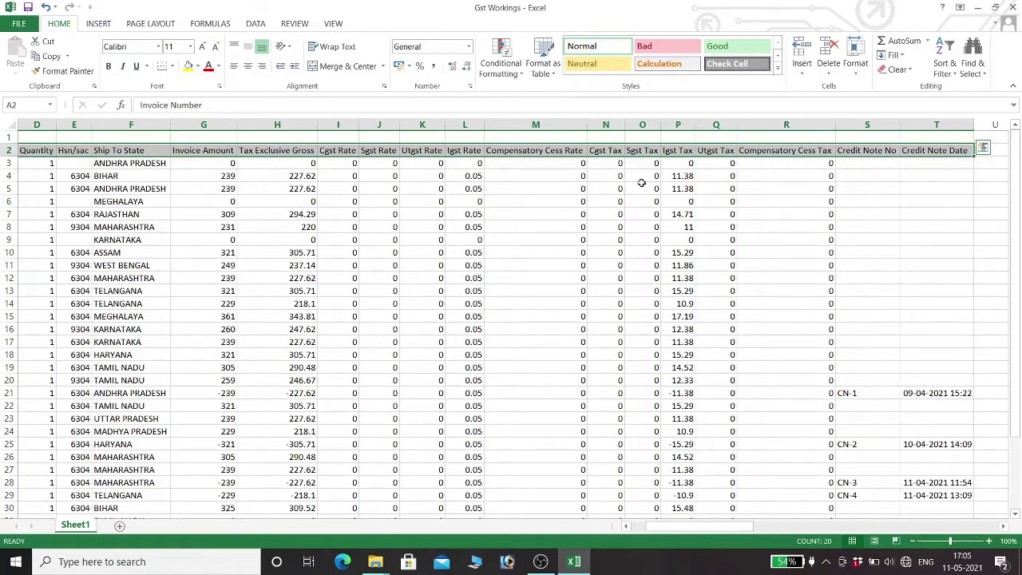
key("alt")
key("h")
key("b")
key("a")
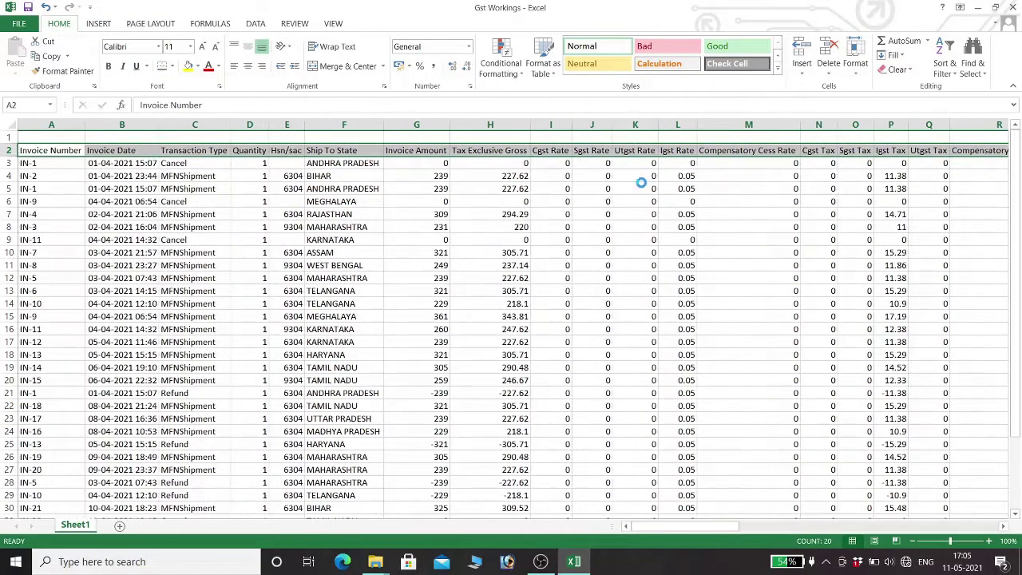
key("Down")
key("Down")
key("Up")
key("Up")
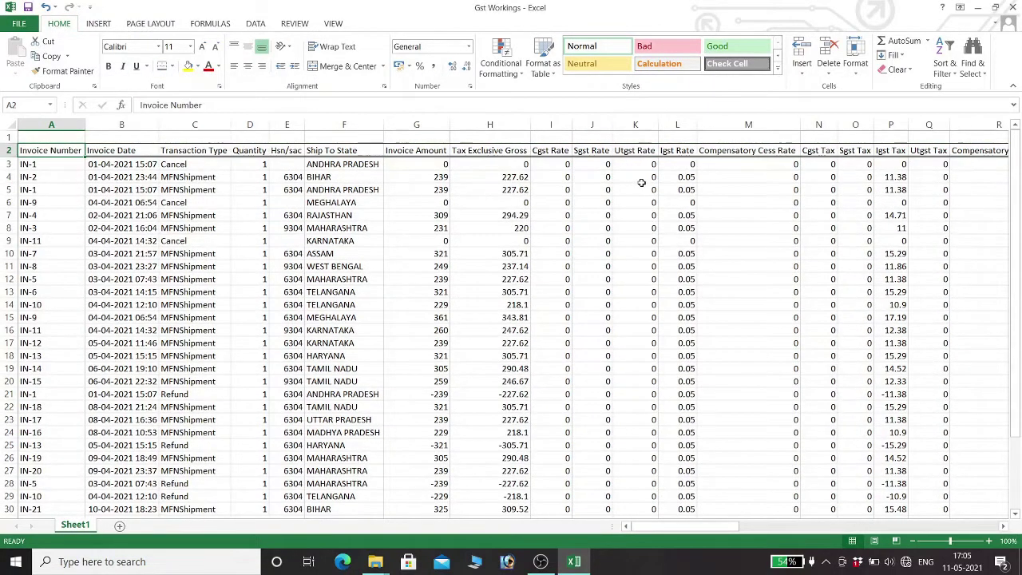
Fill the header cells from Invoice Number through Credit Note Date with light blue
key("ctrl+shift+Right")
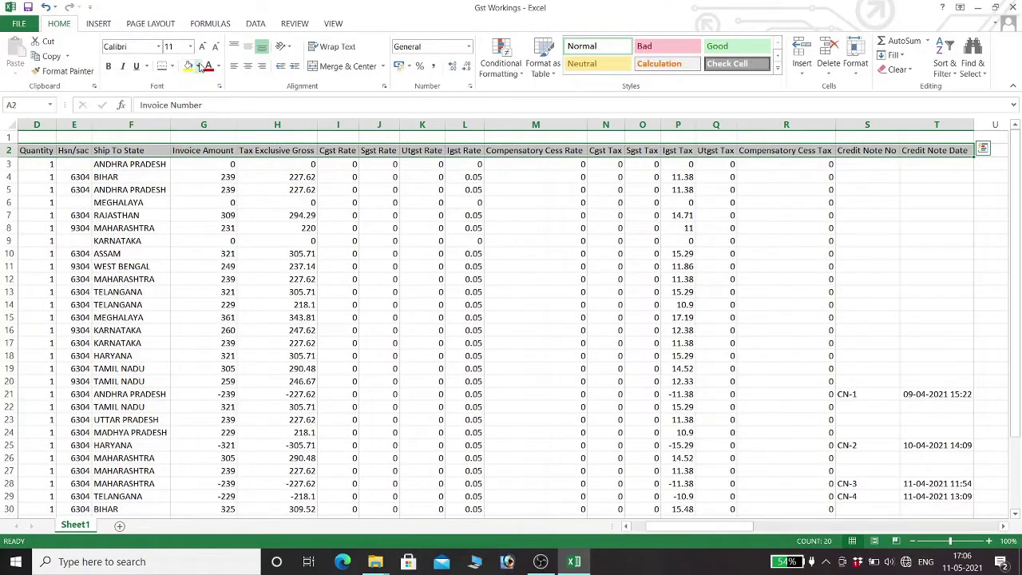
left_click(197, 66)
left_click(222, 102)
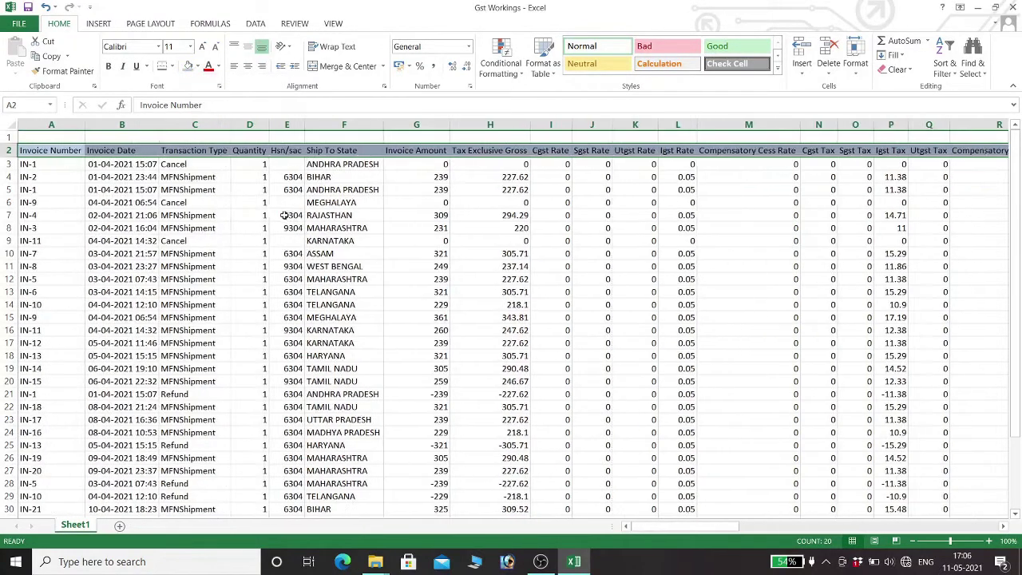
left_click(195, 227)
key("Up")
key("Up")
key("Up")
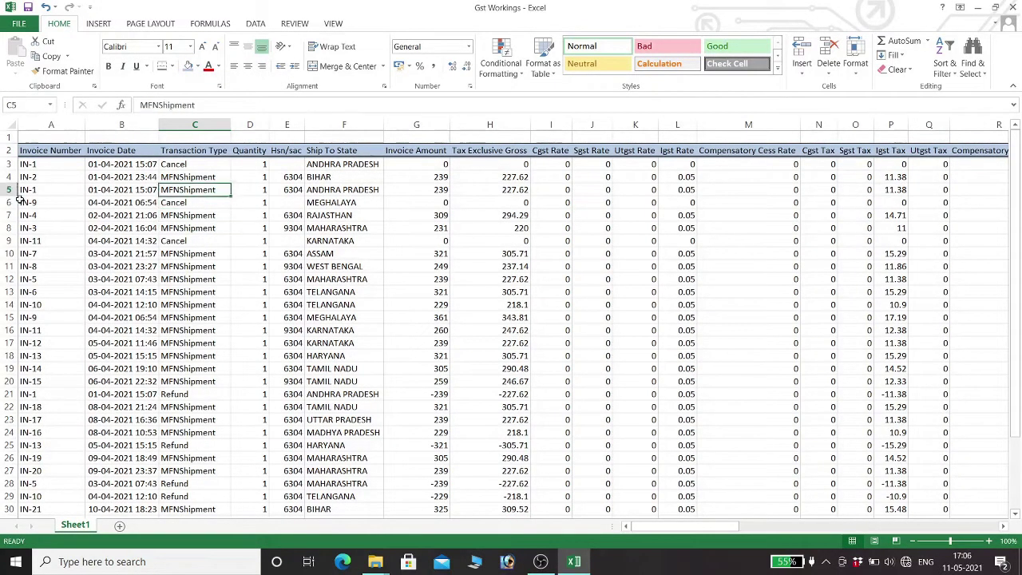
Rename the Sheet1 worksheet as "Sales -Amz"
key("Up")
key("Up")
key("Left")
key("Left")
key("Down")
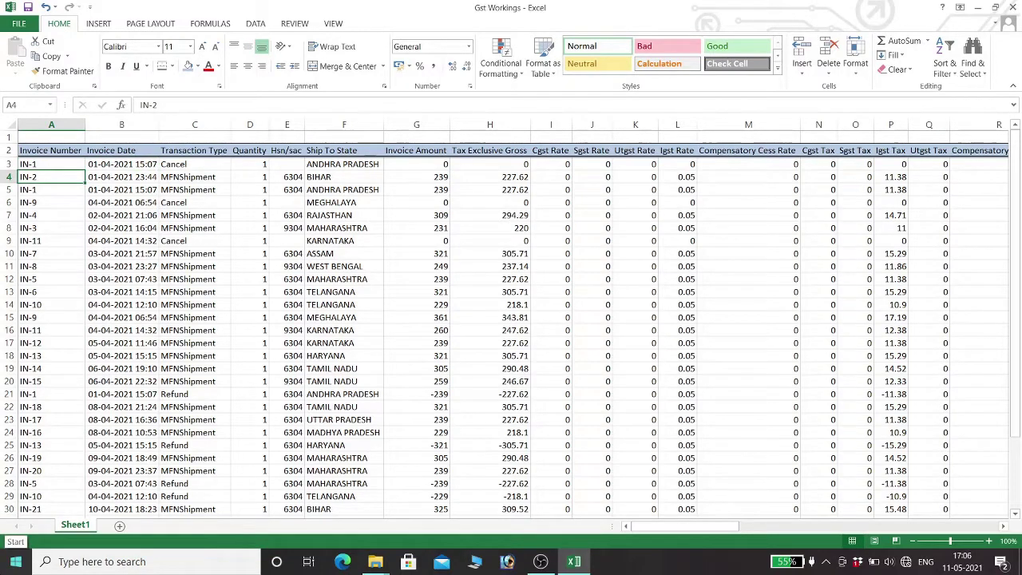
key("alt")
key("h")
key("o")
key("r")
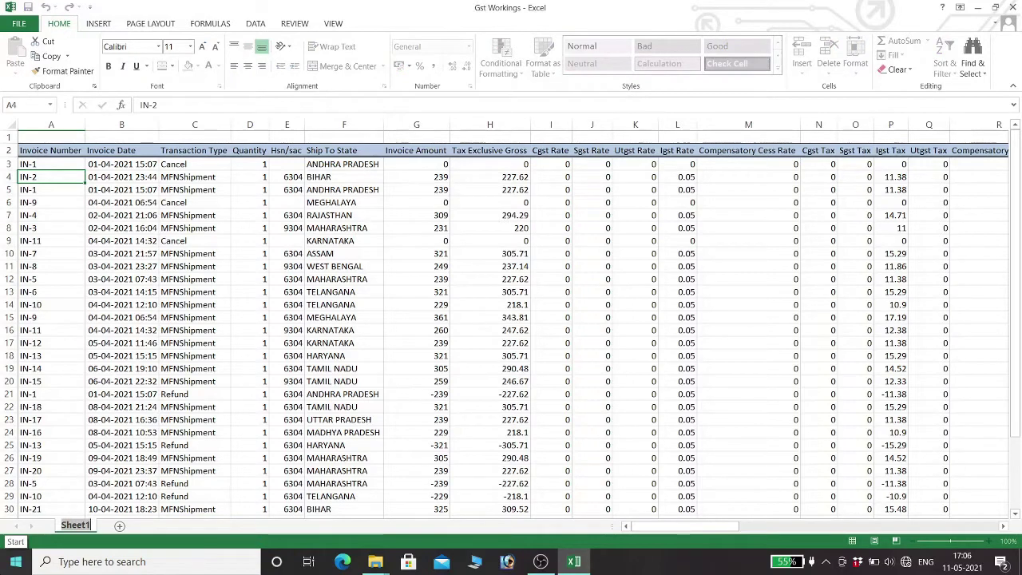
type("Sales")
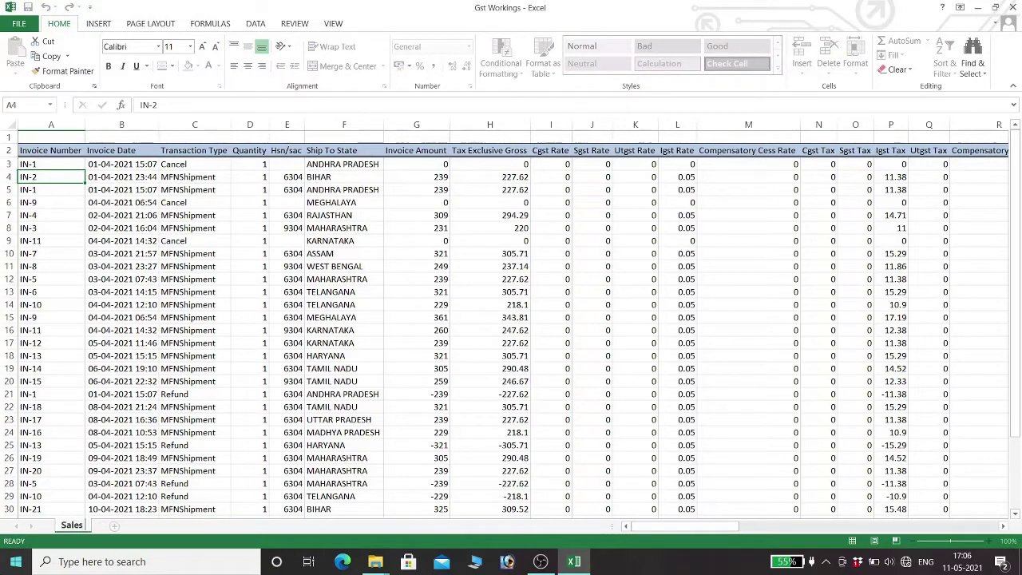
type(" -Amz")
key("Return")
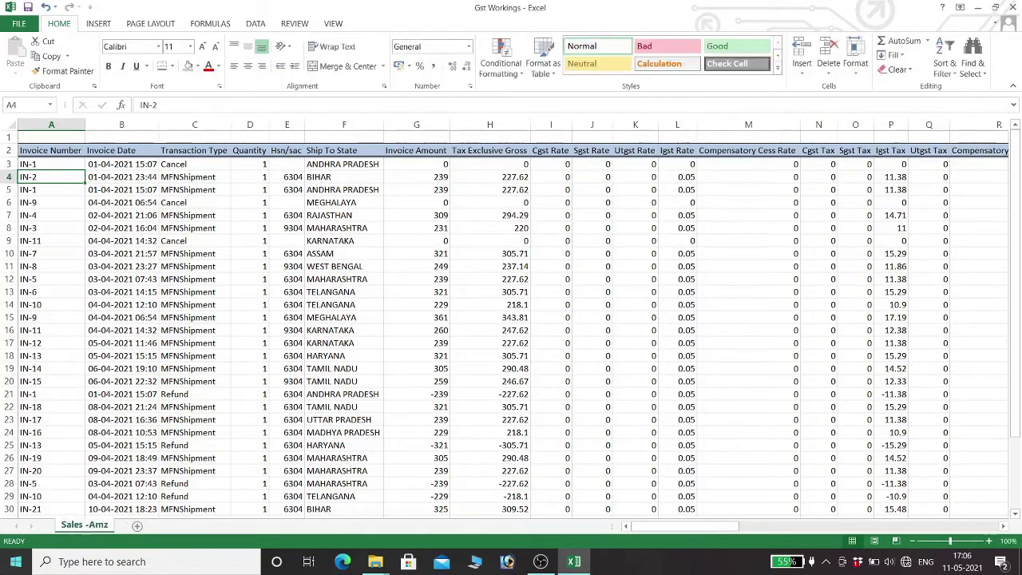
key("Return")
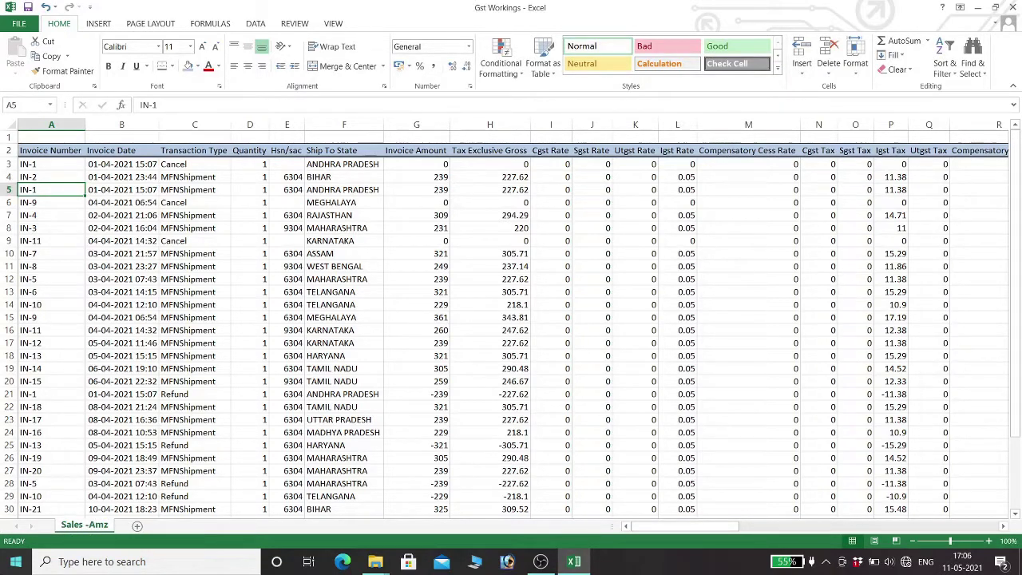
Add a top and bottom border across A39:T39, two rows below the last invoice
key("Down")
key("Down")
key("Down")
key("Down")
key("Down")
key("Down")
key("Down")
key("Down")
key("Down")
key("Down")
key("Down")
key("Down")
key("Down")
key("Down")
key("Down")
key("Down")
key("Down")
key("Down")
key("Down")
key("Down")
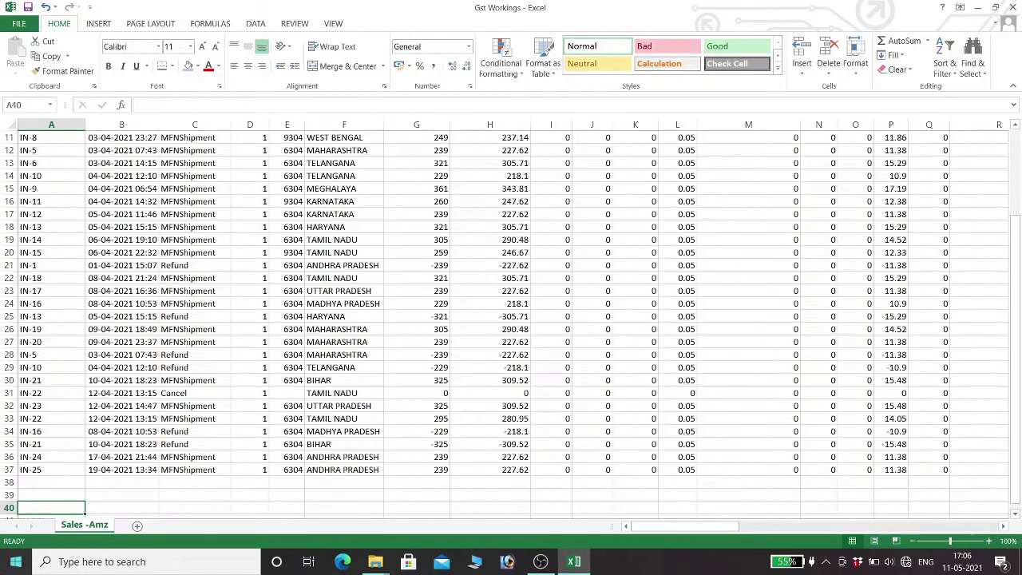
key("Up")
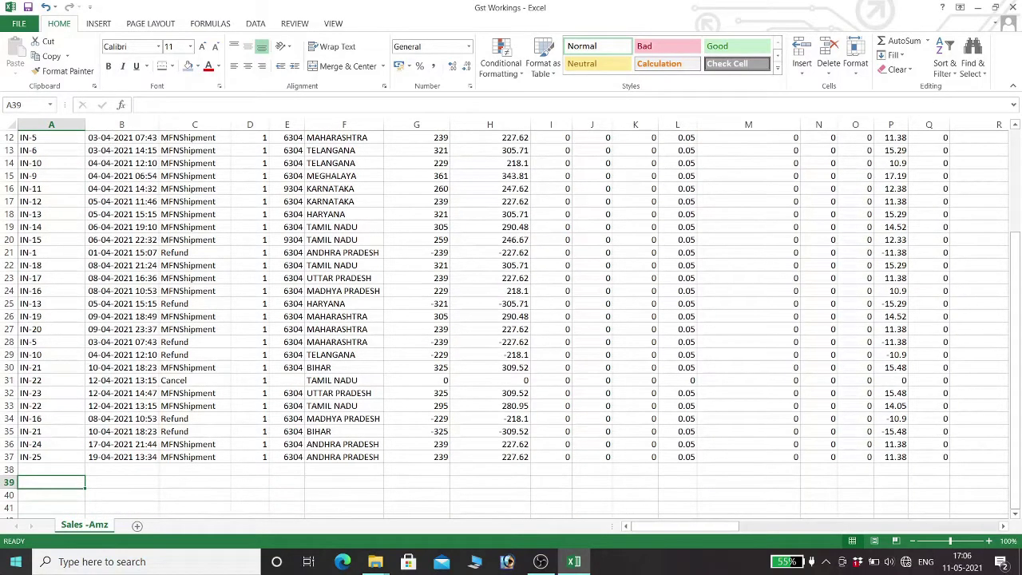
key("shift+Right")
key("shift+Right")
key("shift+Right")
key("shift+Right")
key("shift+Right")
key("shift+Right")
key("shift+Right")
key("shift+Right")
key("shift+Right")
key("shift+Right")
key("shift+Right")
key("shift+Right")
key("shift+Right")
key("shift+Right")
key("shift+Right")
key("shift+Right")
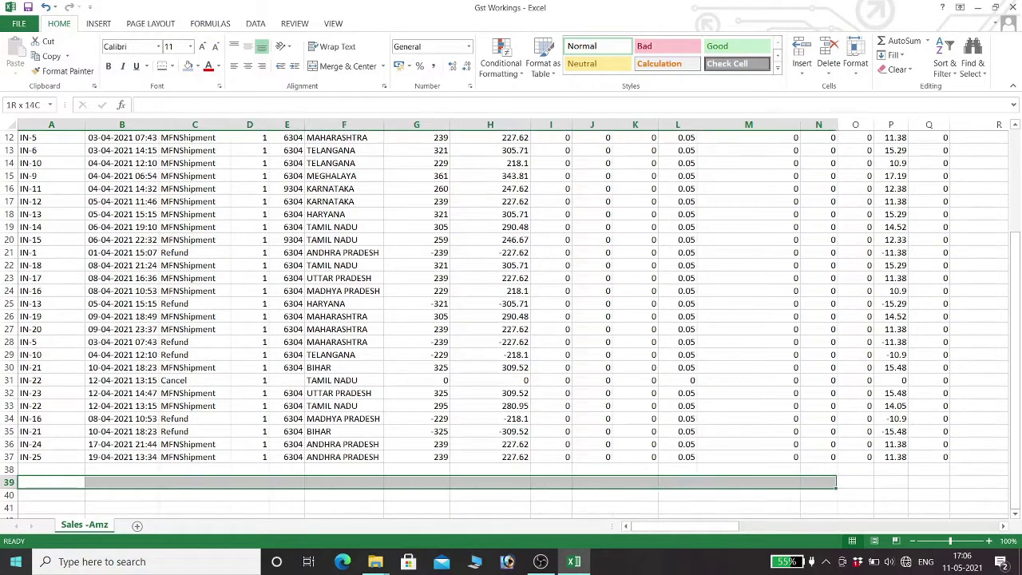
key("shift+Right")
key("shift+Right")
key("shift+Right")
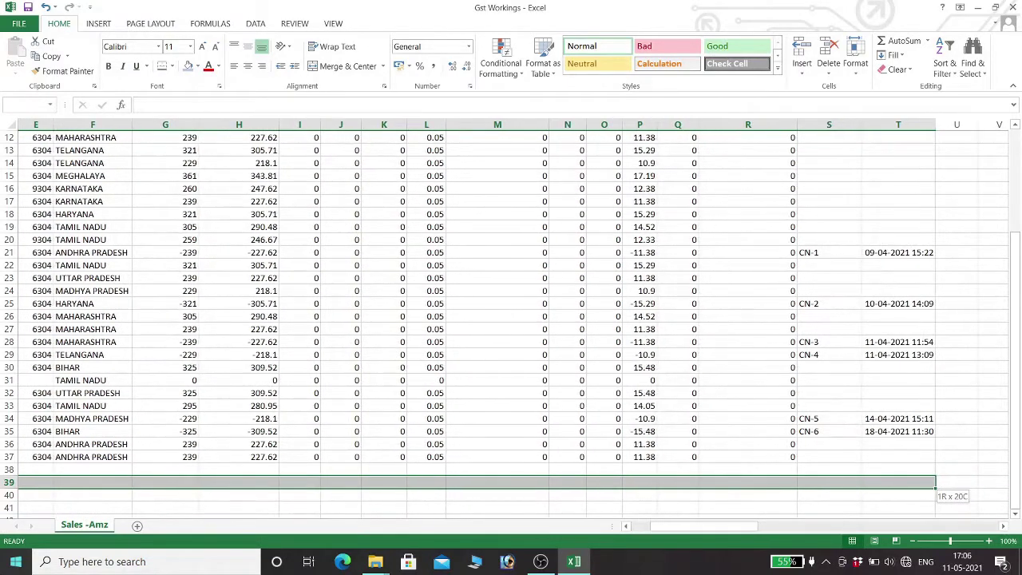
left_click_drag(933, 483, 932, 484)
key("alt")
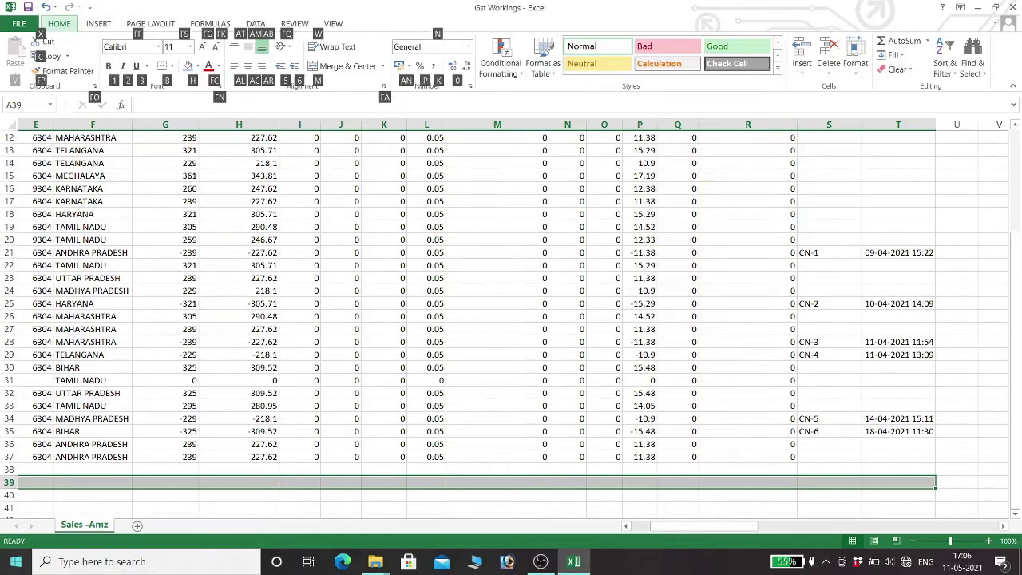
key("h")
key("Escape")
key("Escape")
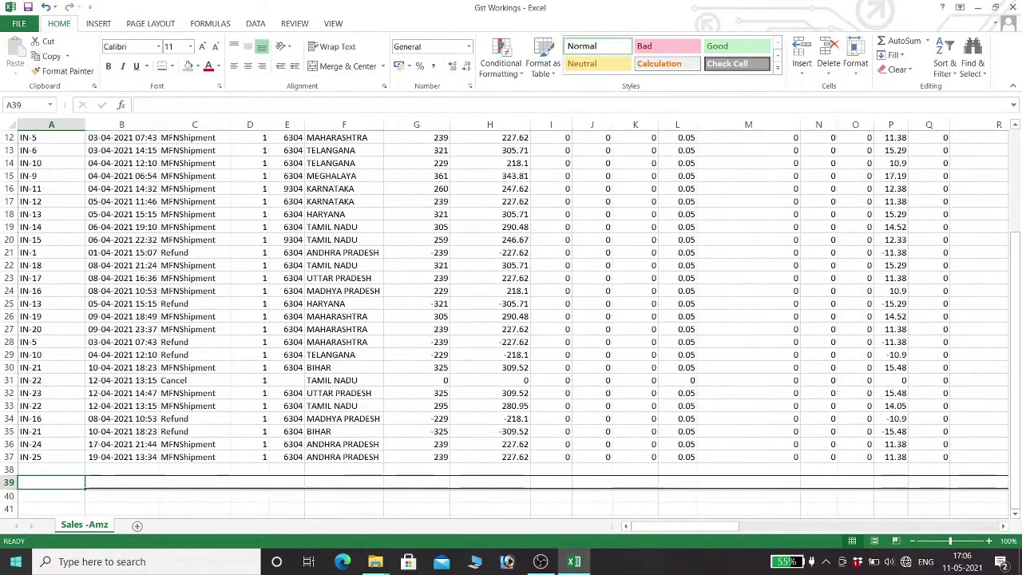
Enter the label "Total" in B39 and select the Invoice Amount cell G39 in the same row
key("Right")
type("Total")
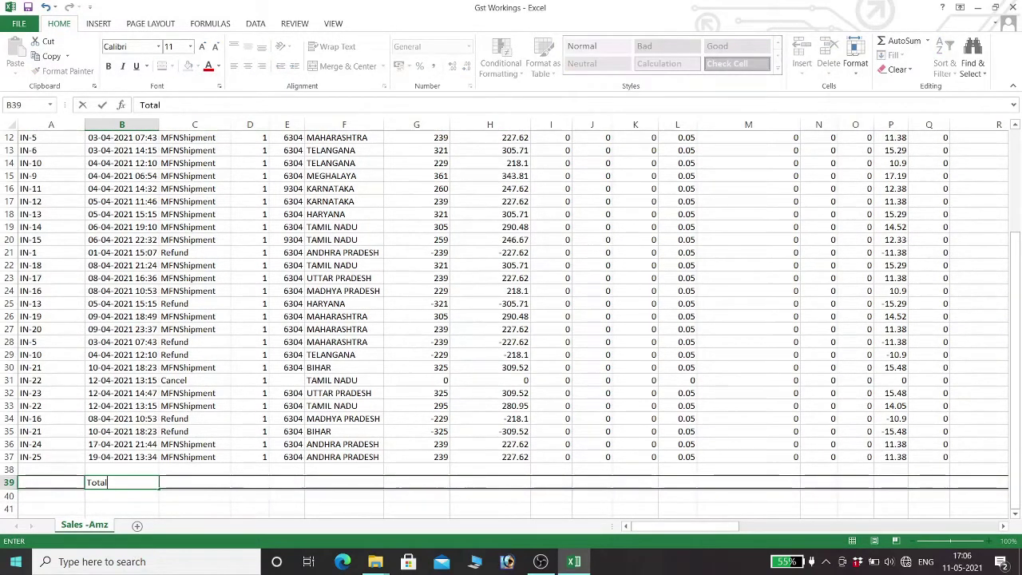
key("Right")
key("Right")
key("Right")
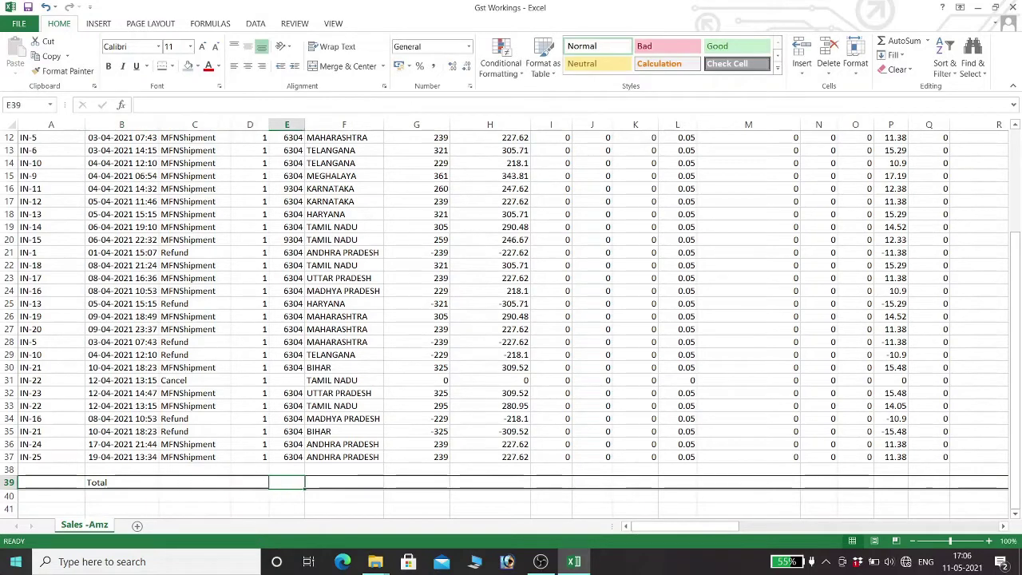
key("Right")
key("Right")
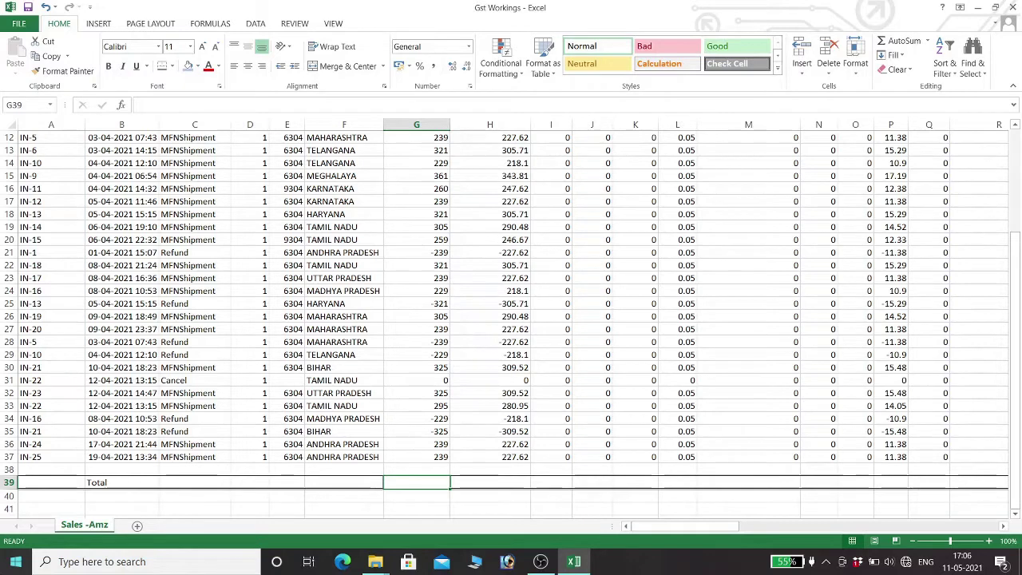
type("+s")
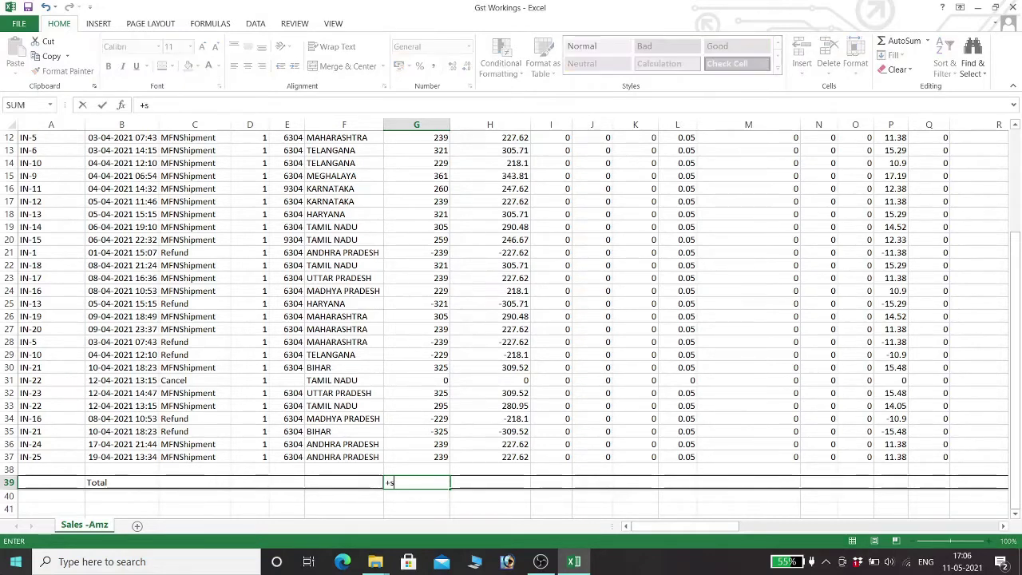
type("um")
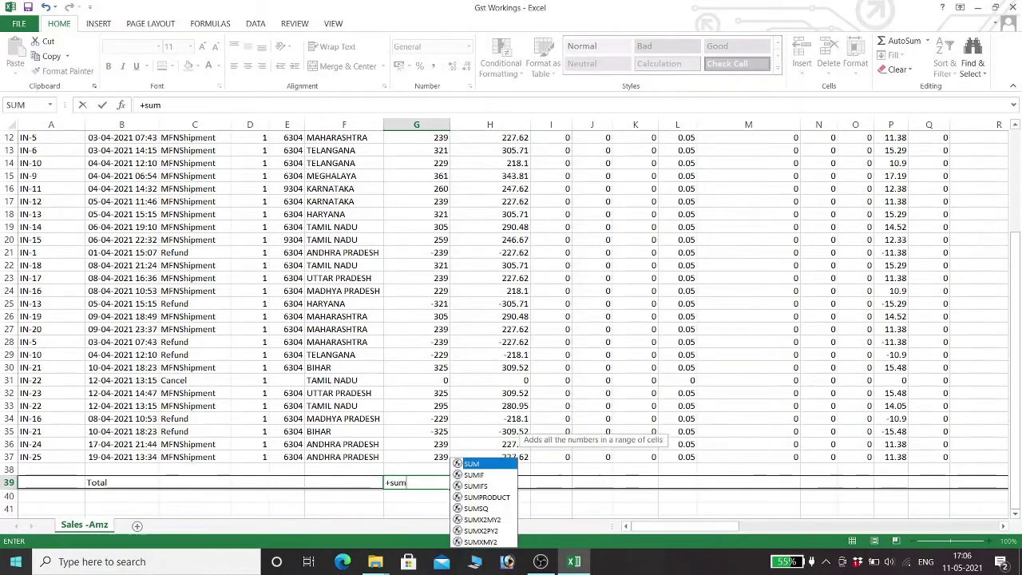
type("(")
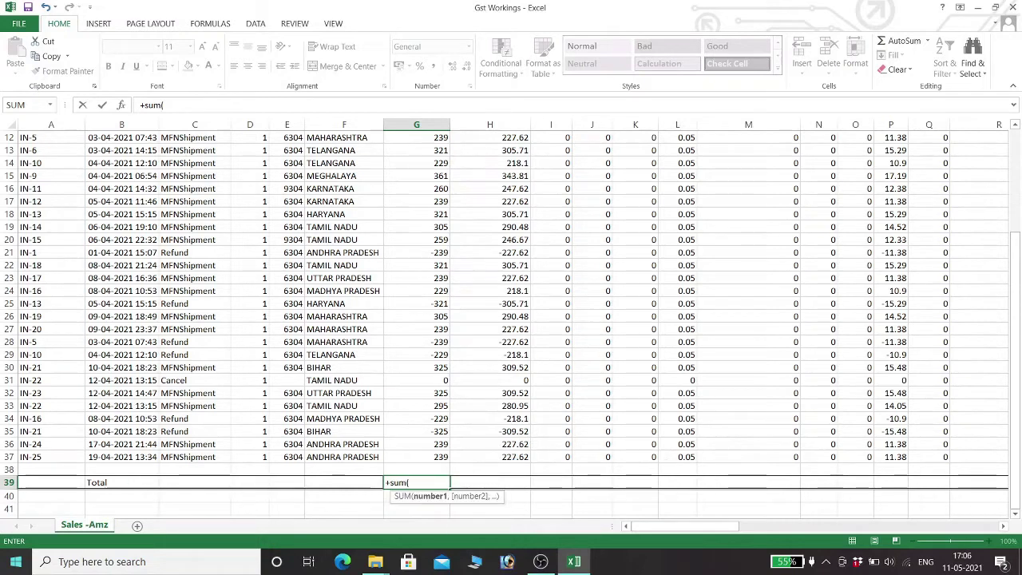
key("BackSpace")
key("BackSpace")
key("BackSpace")
Enter the formula +SUBTOTAL(9,G3:G37) in G39 to total the Invoice Amount column
type("s")
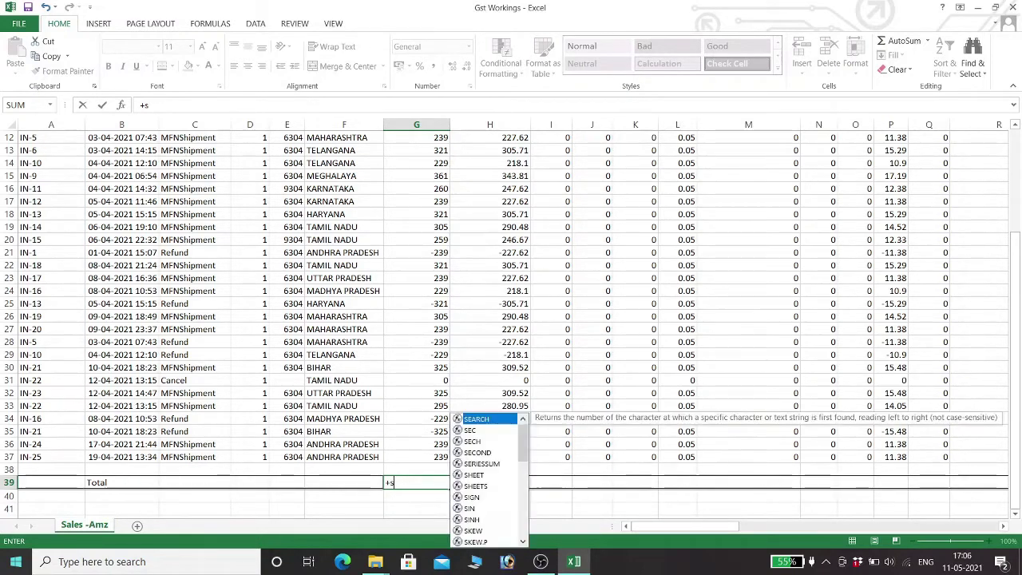
type("ubtotal")
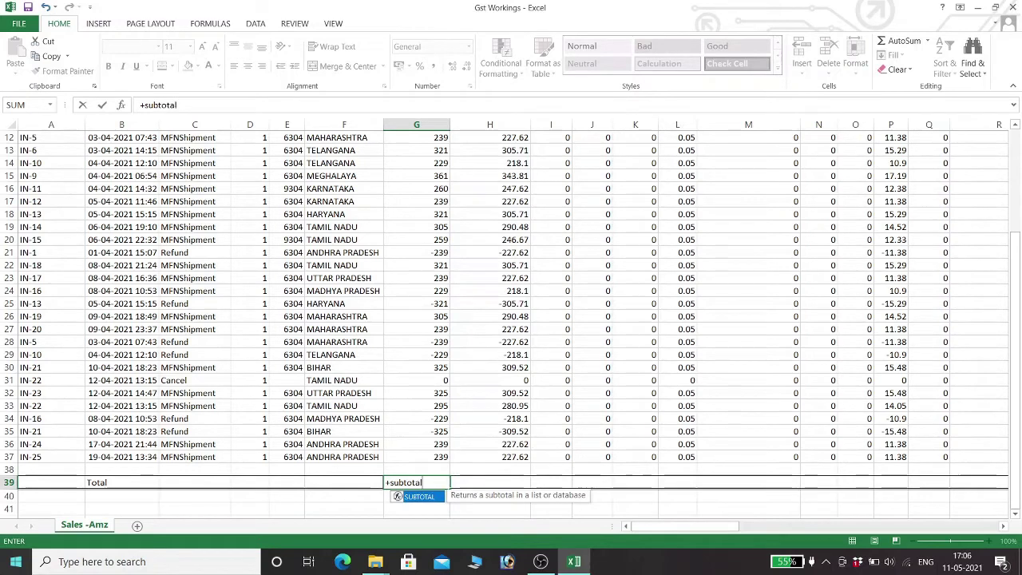
key("Tab")
type("9")
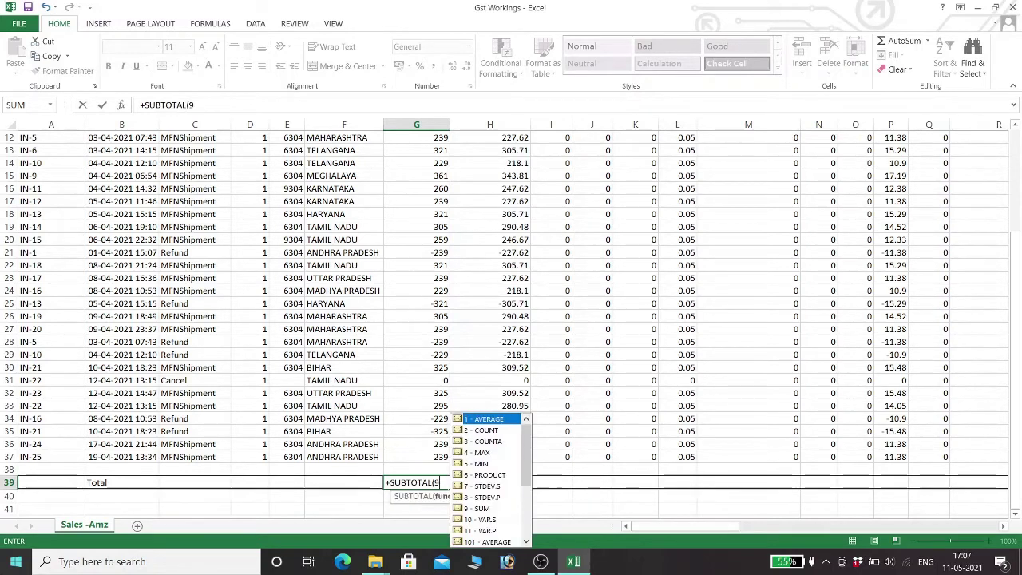
type(",")
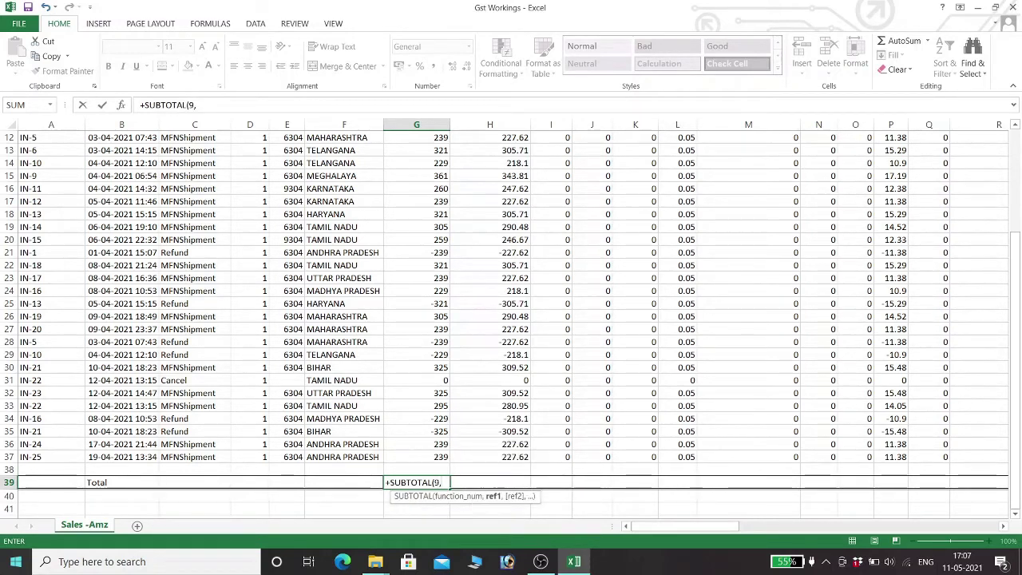
key("Up")
key("Up")
key("ctrl+shift+Up")
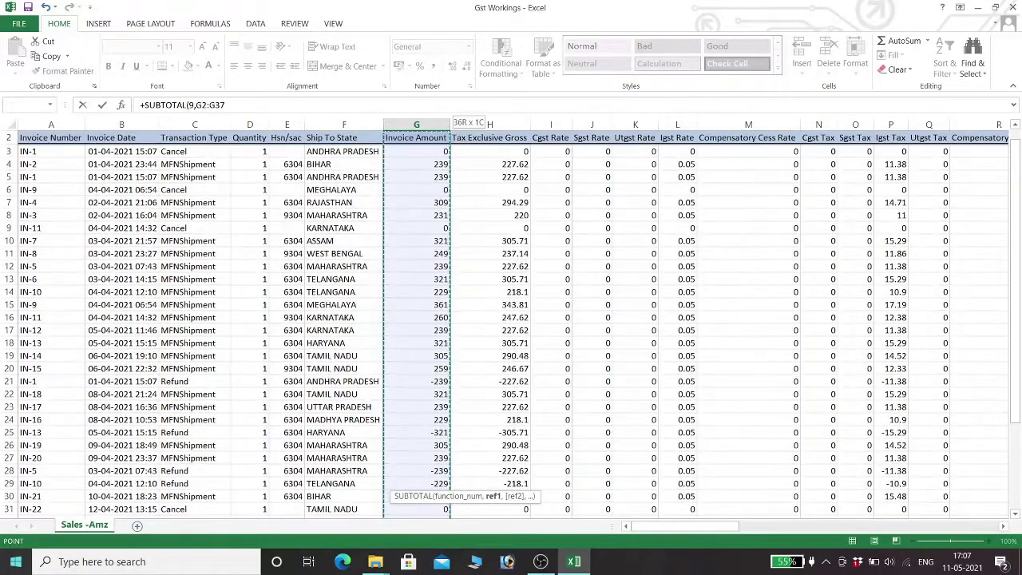
key("shift+Down")
type(")")
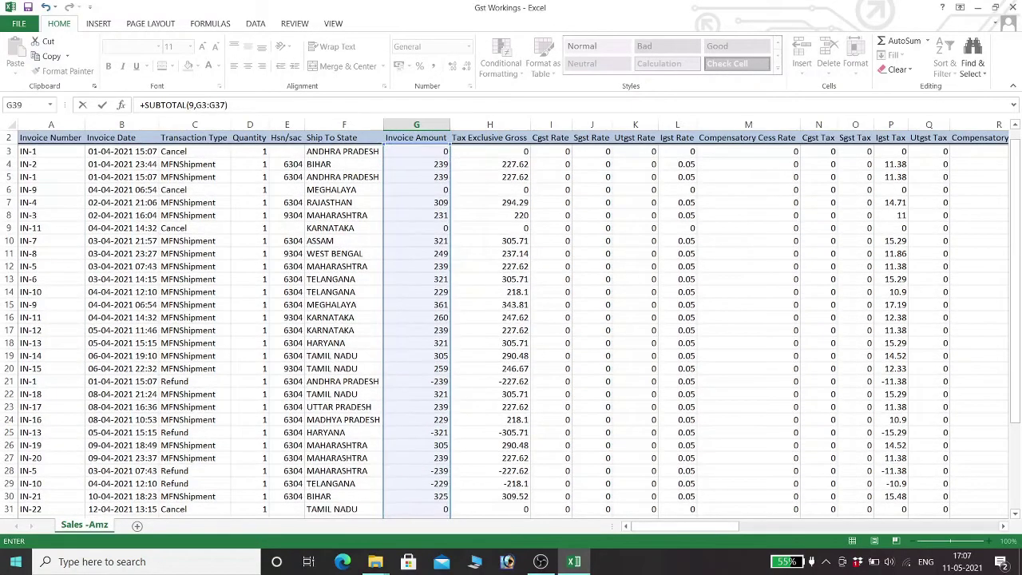
key("ctrl+Return")
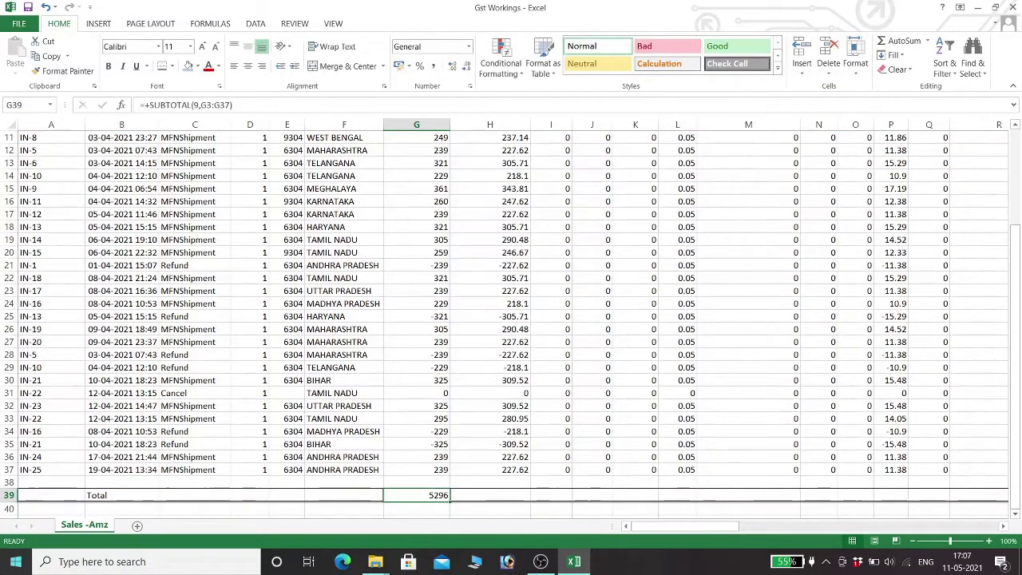
Copy the Invoice Amount subtotal formula from G39 across the totals row through R39
key("ctrl+c")
key("shift+Right")
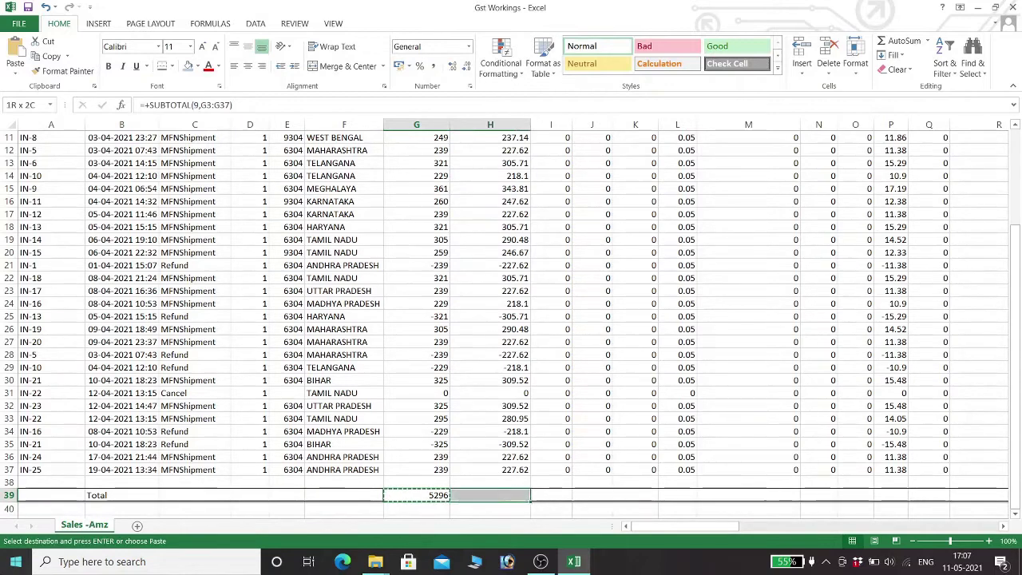
key("shift+Right")
key("shift+Right")
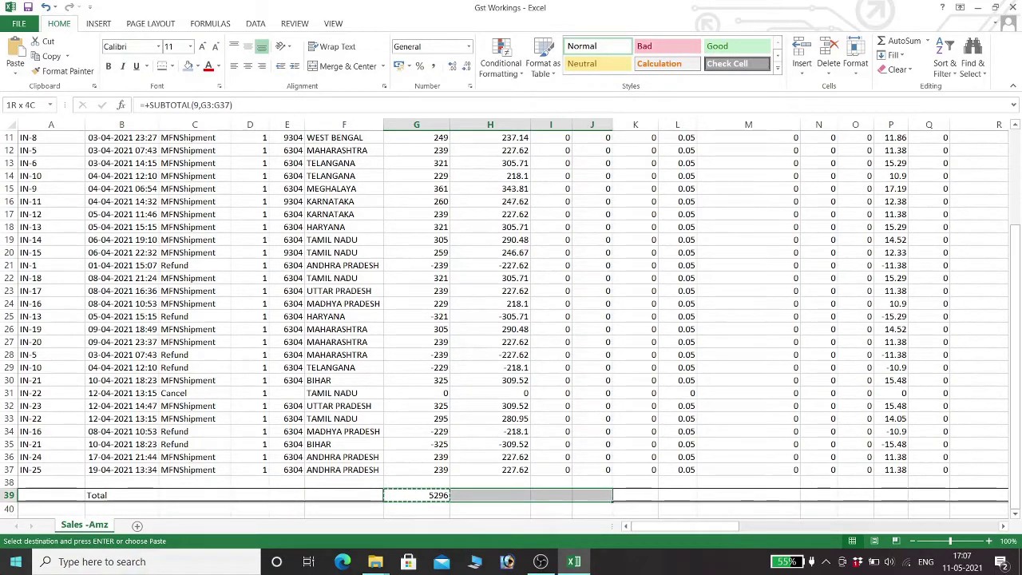
key("shift+Right")
key("shift+Right")
key("shift+Right")
key("shift+Right")
key("shift+Right")
key("shift+Right")
key("shift+Right")
key("shift+Right")
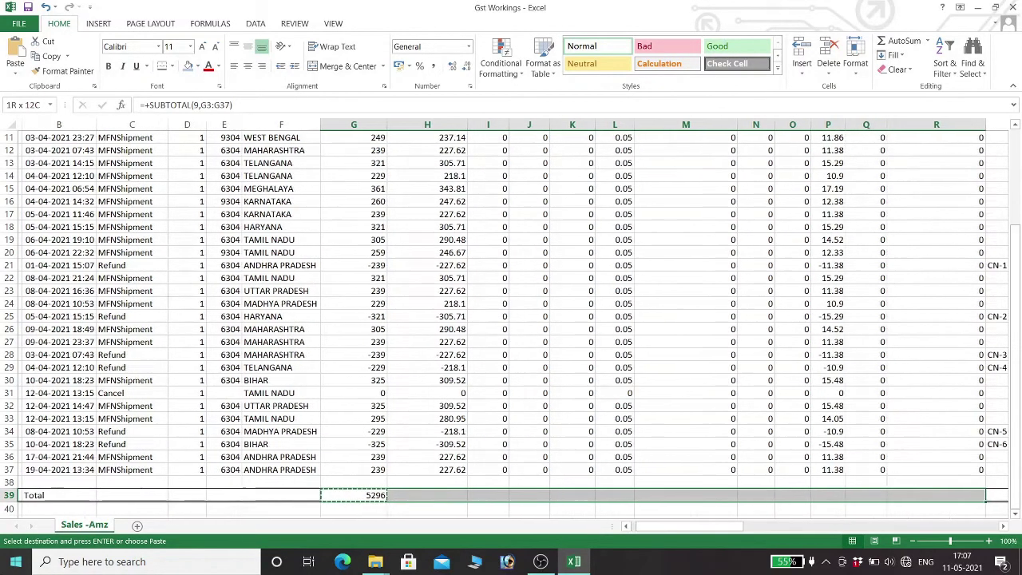
key("shift+Right")
key("shift+Right")
key("shift+Left")
key("shift+Left")
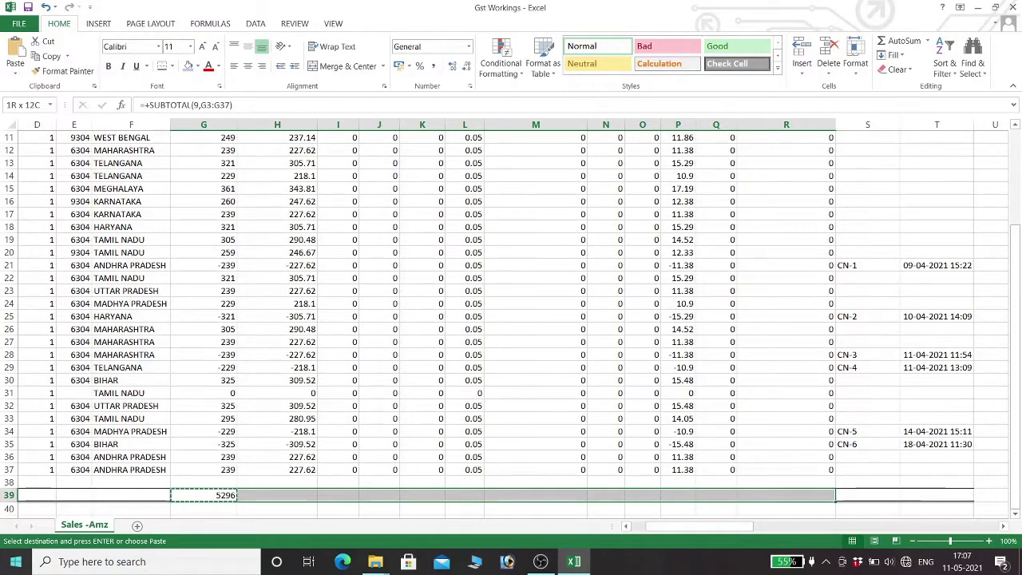
key("Return")
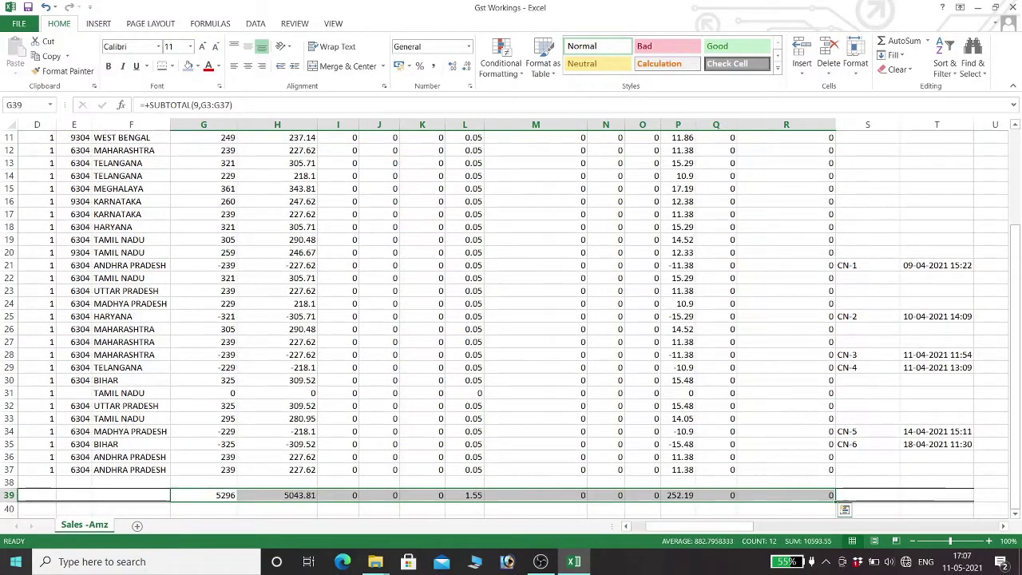
Clear the meaningless Igst Rate total in L39
left_click(128, 495)
key("Right")
key("Right")
key("Right")
key("Right")
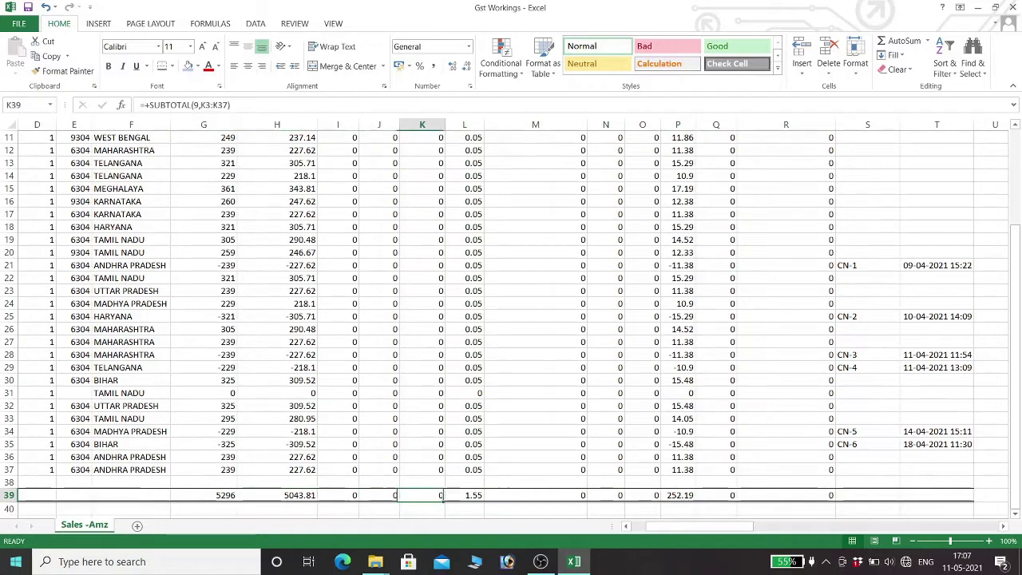
key("Delete")
Look over the totals row, then review the Tax Exclusive Gross column up to its header
key("Left")
key("Left")
key("Left")
key("Left")
key("Left")
key("Left")
key("Left")
key("Left")
key("Left")
key("Left")
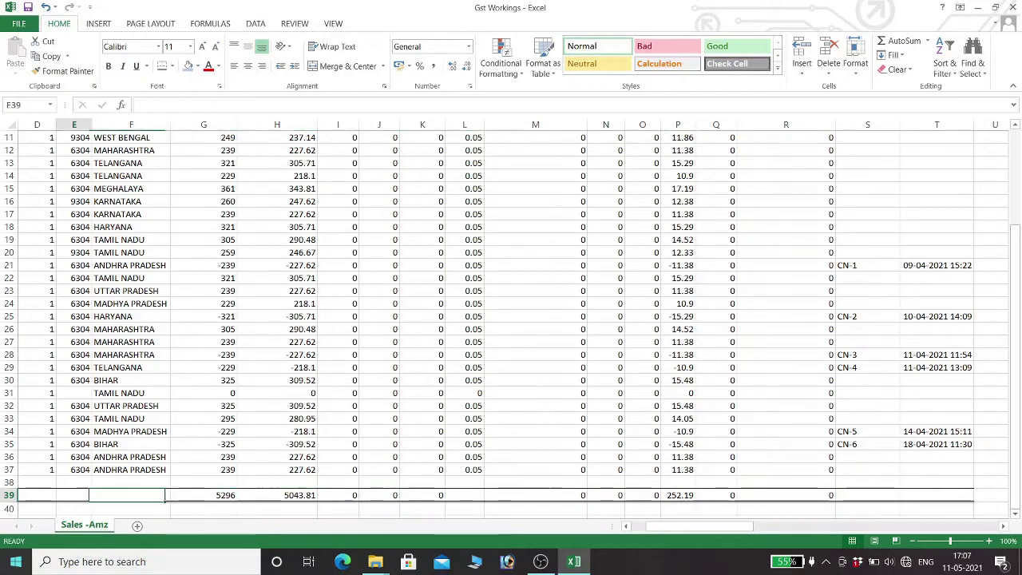
key("Right")
key("Right")
key("Right")
key("Right")
key("Right")
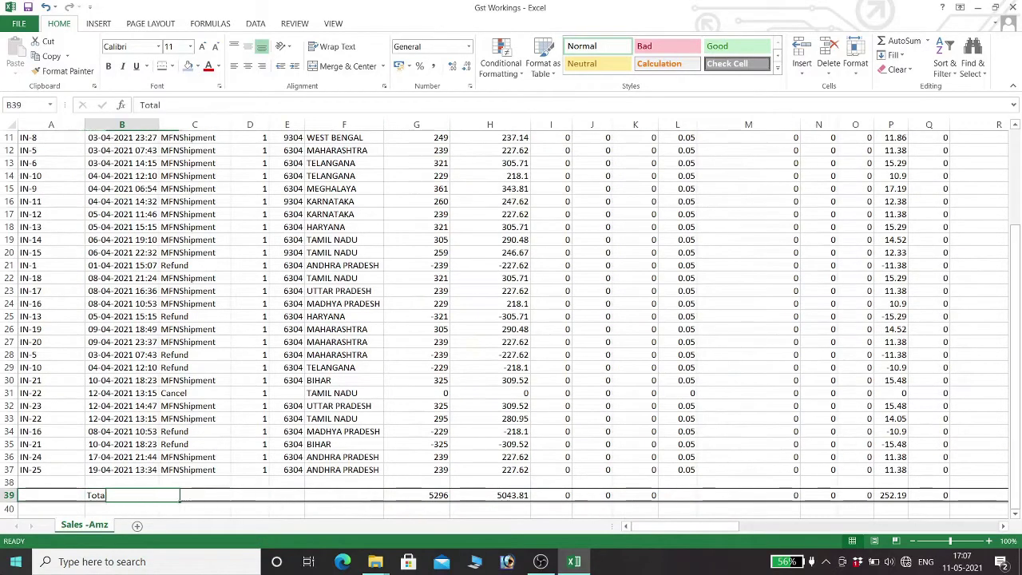
key("Right")
key("Up")
key("Up")
key("Up")
key("Up")
key("Up")
key("Up")
key("Up")
key("Up")
key("Up")
key("Up")
key("Up")
key("Up")
key("Up")
key("Up")
key("Up")
key("Up")
key("Up")
key("Up")
key("Up")
key("Up")
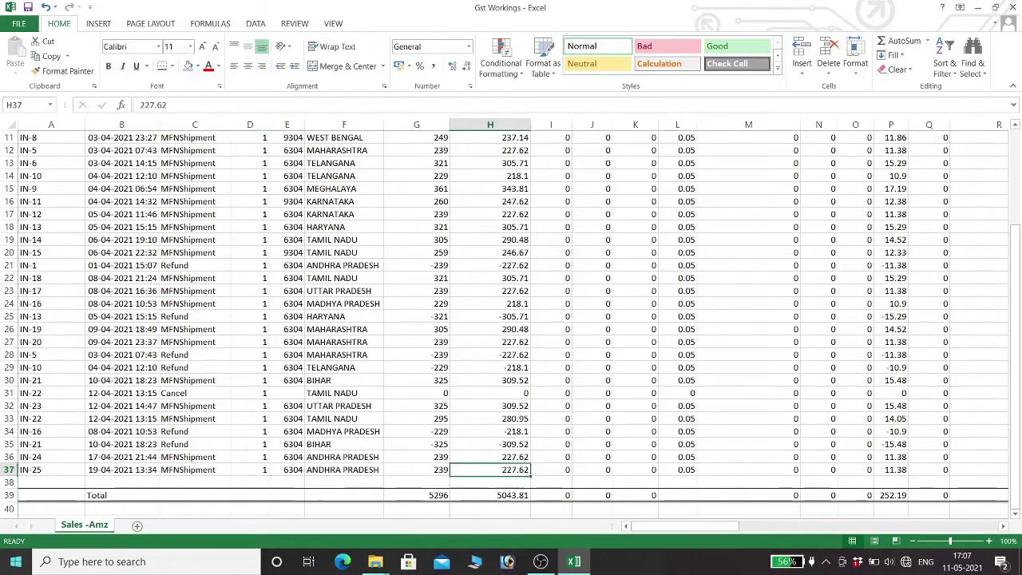
key("Up")
key("Up")
key("Up")
key("Up")
key("Up")
key("Up")
key("Up")
key("Up")
key("Up")
key("Up")
key("Up")
key("Up")
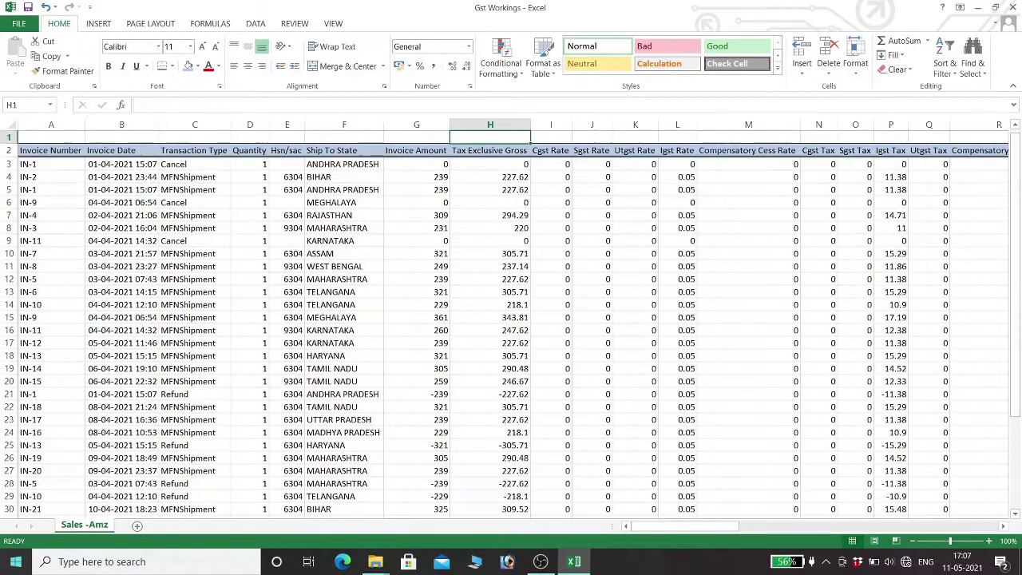
Examine the Transaction Type column from C3 downward for cancelled, shipped and refunded entries
key("Down")
key("Down")
key("Left")
key("Left")
key("Left")
key("Left")
key("Left")
key("Left")
key("Left")
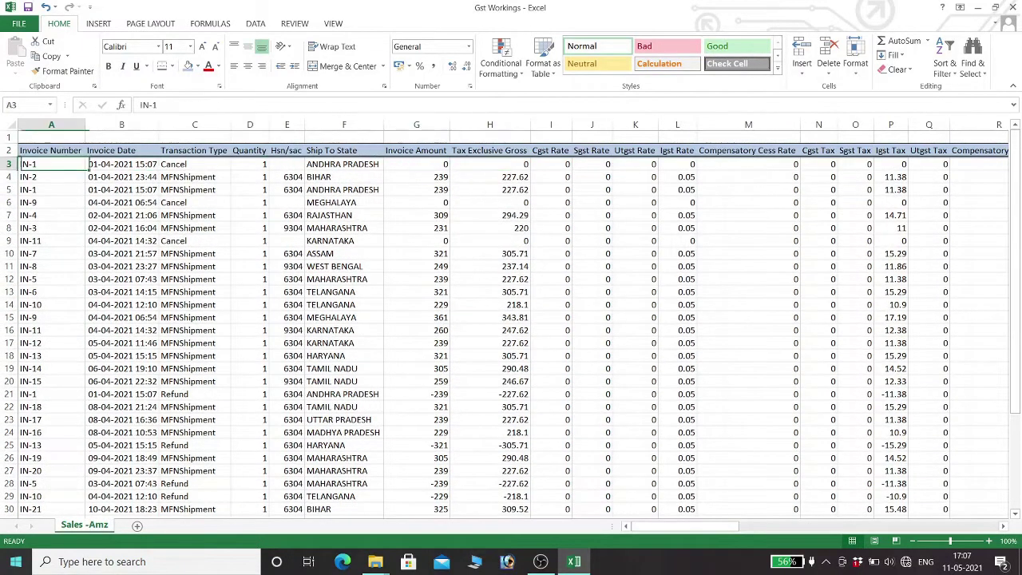
key("Right")
key("Right")
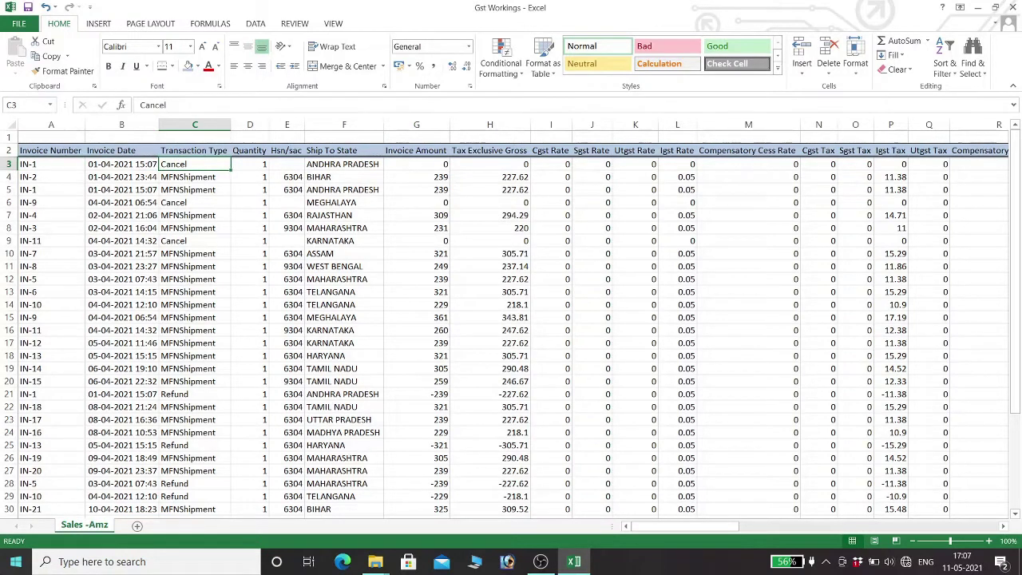
key("Down")
key("Down")
key("Down")
key("Down")
key("Down")
key("Down")
key("Down")
key("Down")
key("Down")
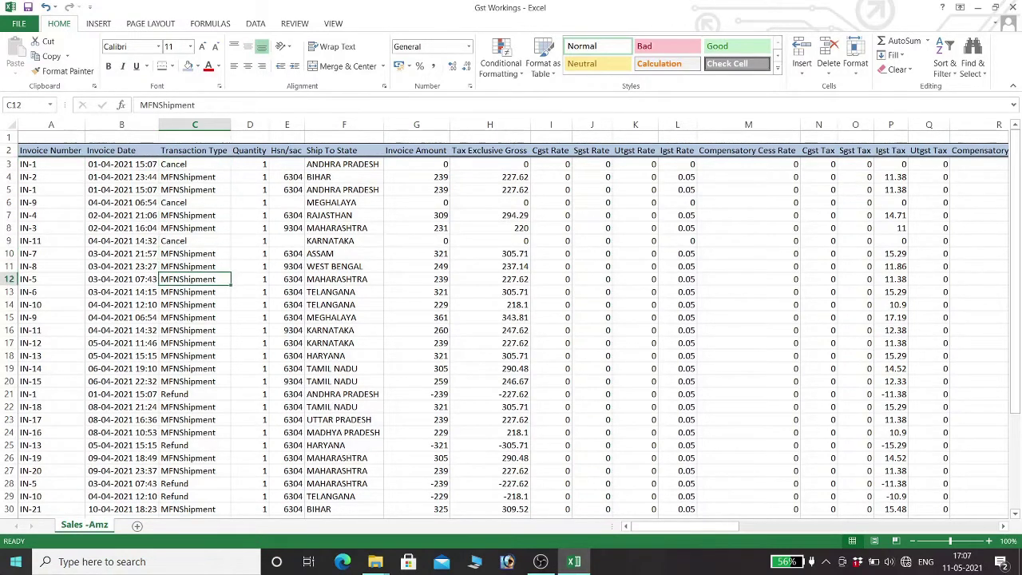
key("Down")
key("Down")
key("Down")
key("Down")
key("Down")
key("Down")
key("Down")
key("Down")
key("Down")
key("Down")
key("Down")
key("Down")
key("Down")
key("Down")
key("Down")
key("Down")
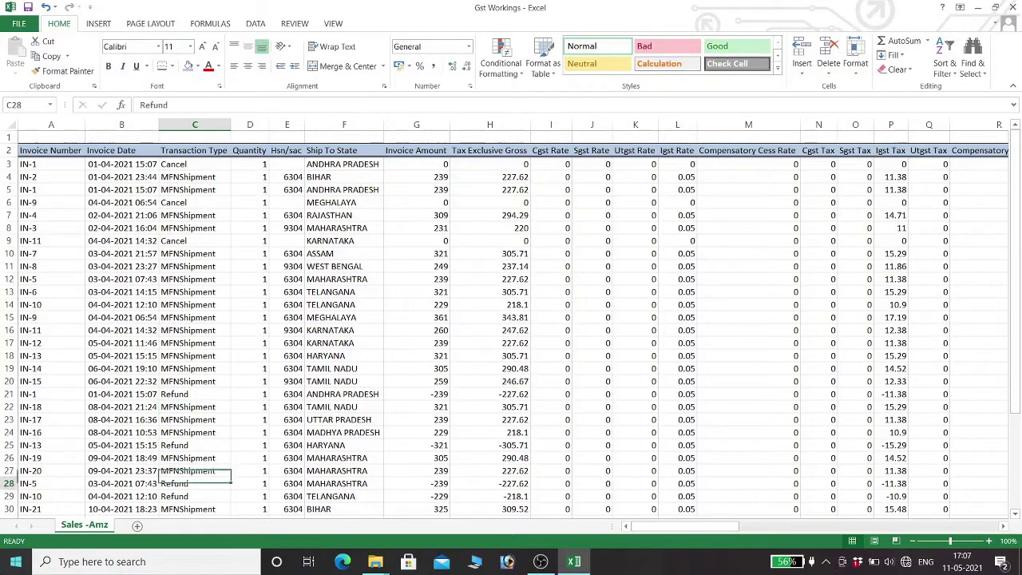
key("Down")
key("Down")
key("Down")
key("Down")
Check the Invoice Amount values of the refund rows, working up to G21
key("Right")
key("Right")
key("Right")
key("Right")
key("Up")
key("Up")
key("Up")
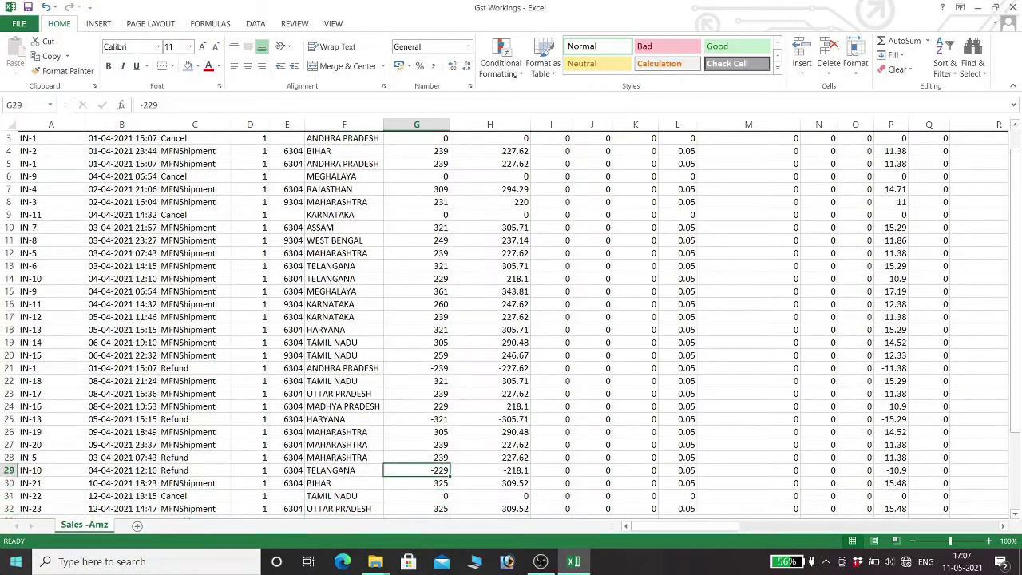
key("Up")
key("Up")
key("Up")
key("Up")
key("Up")
key("Up")
key("Up")
key("Up")
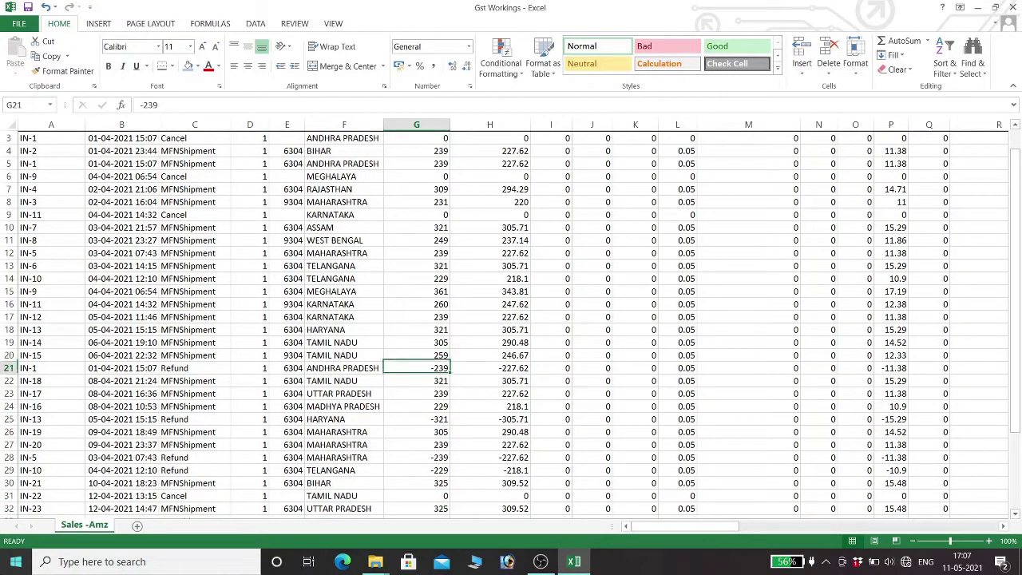
Read across refund row 21 to its credit note number and Credit Note Date
key("Right")
key("Right")
key("Right")
key("Right")
key("Right")
key("Right")
key("Right")
key("Right")
key("Right")
key("Right")
key("Right")
key("Right")
key("Right")
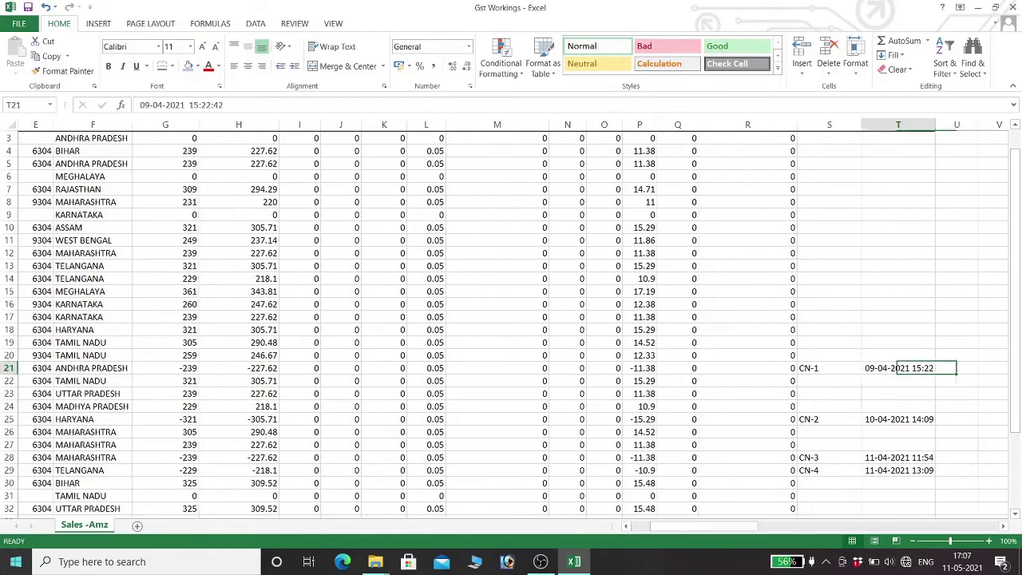
Read back along refund row 21 to its invoice number in column A
key("Left")
key("Left")
key("Left")
key("Left")
key("Left")
key("Left")
key("Left")
key("Left")
key("Left")
key("Left")
key("Left")
key("Left")
key("Left")
key("Left")
key("Left")
key("Left")
key("Left")
key("Left")
key("Left")
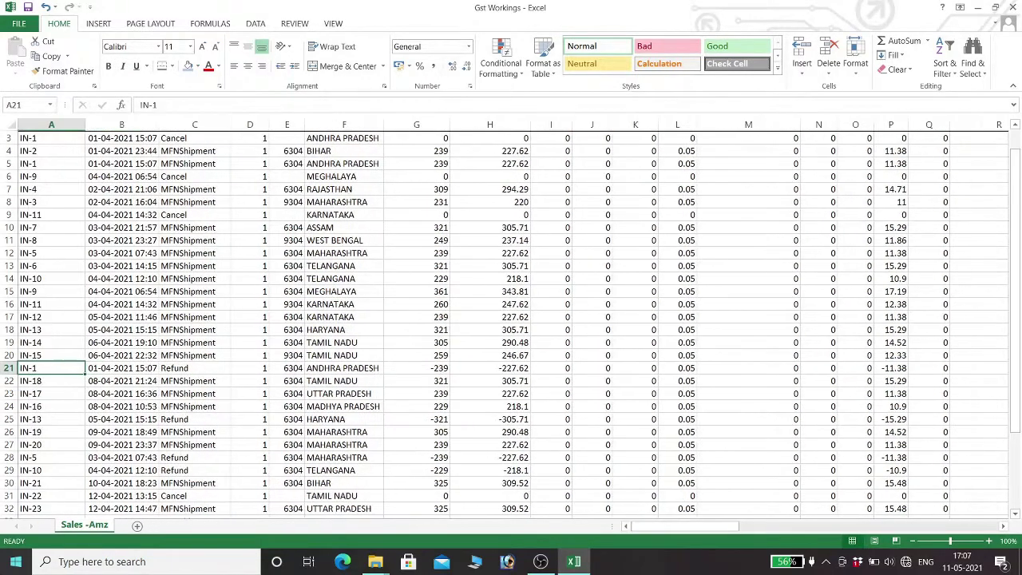
Check the invoice date of the refund in row 25 and read across to its Credit Note Date
key("Right")
key("Right")
key("Right")
key("Right")
key("Right")
key("Down")
key("Left")
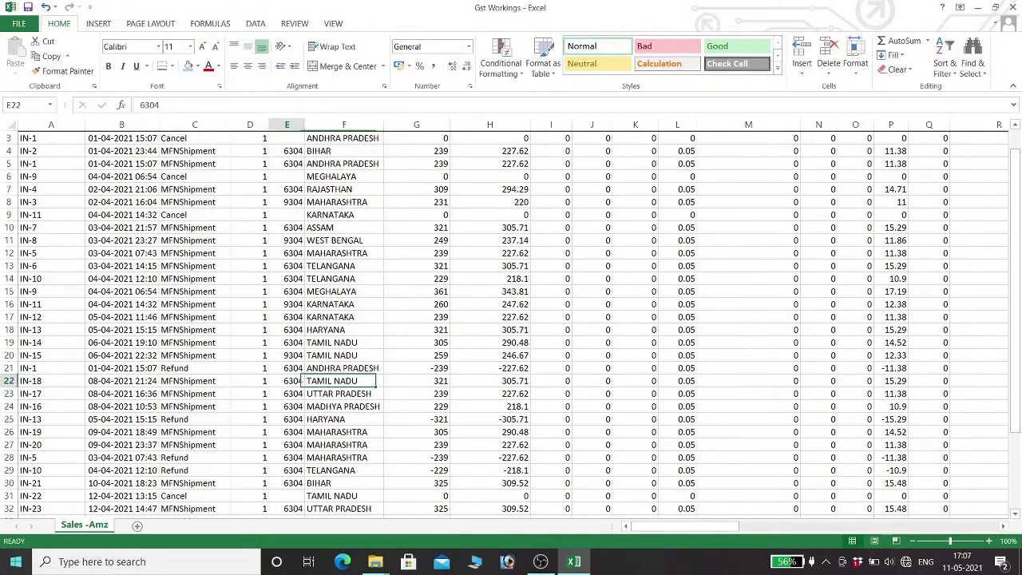
key("Left")
key("Down")
key("Down")
key("Down")
key("Left")
key("Left")
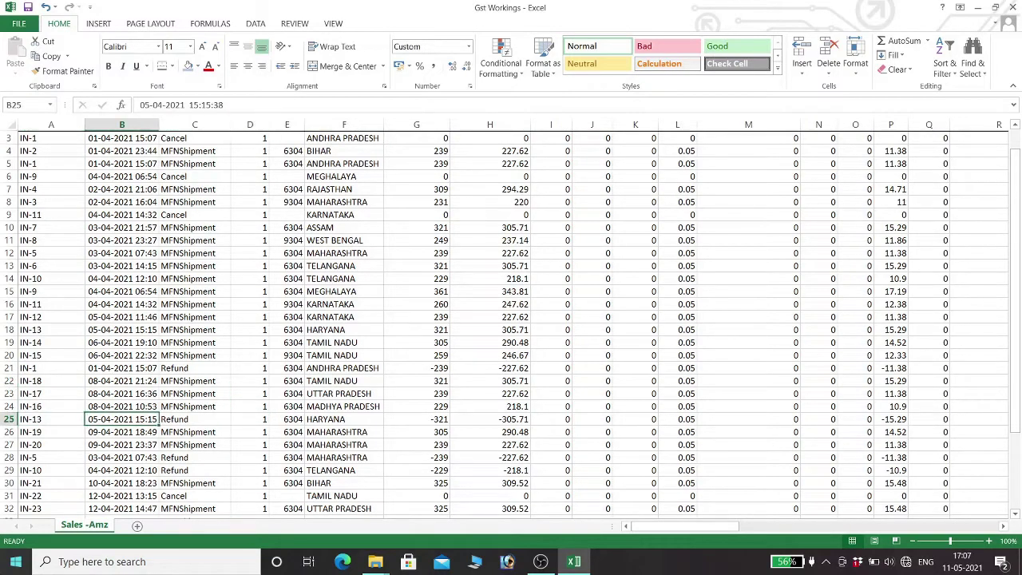
key("Right")
key("Right")
key("Right")
key("Right")
key("Right")
key("Right")
key("Right")
key("Right")
key("Right")
key("Right")
key("Right")
key("Right")
key("Right")
key("Right")
key("Right")
key("Right")
key("Right")
key("Right")
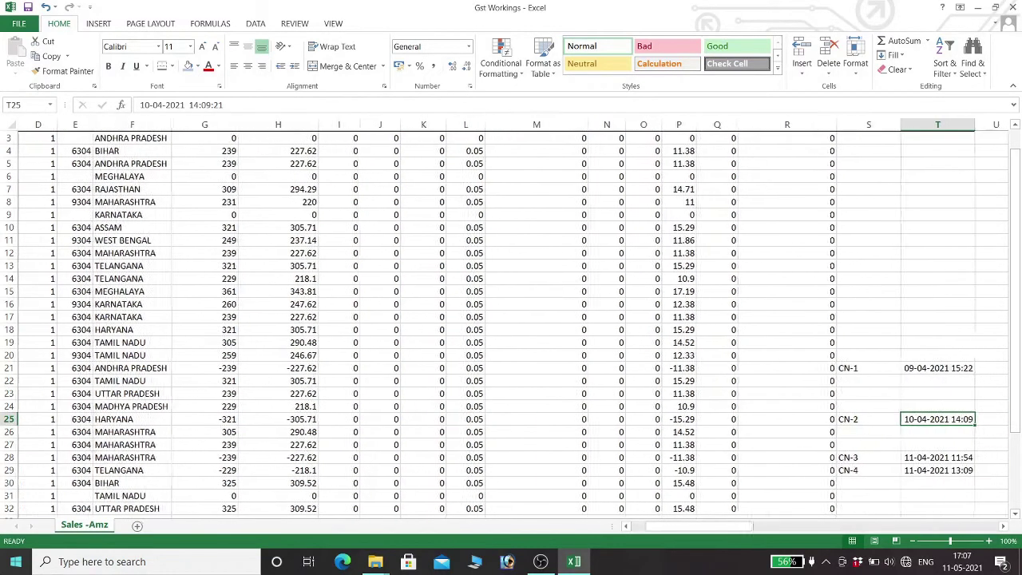
Trace refund row 25 back to its invoice number in A25
key("Left")
key("Left")
key("Left")
key("Left")
key("Left")
key("Left")
key("Left")
key("Left")
key("Left")
key("Left")
key("Left")
key("Left")
key("Left")
key("Left")
key("Left")
key("Left")
key("Left")
key("Left")
key("Left")
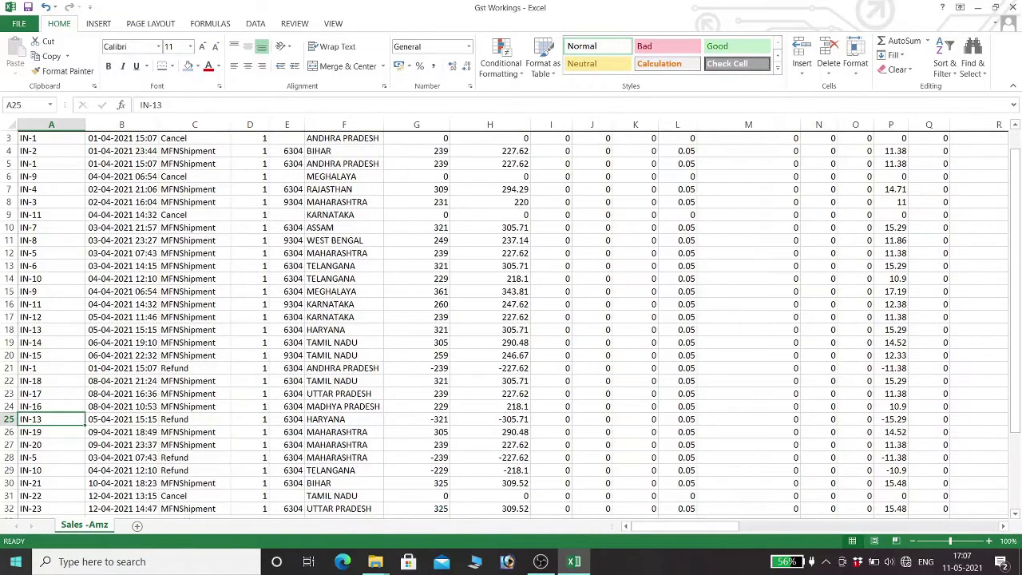
Look back up the Invoice Number column from A25 to its header in A2
key("Up")
key("Up")
key("Up")
key("Up")
key("Up")
key("Up")
key("Up")
key("Up")
key("Up")
key("Up")
key("Up")
key("Up")
key("Up")
key("Up")
key("Up")
key("Up")
key("Up")
key("Up")
key("Up")
key("Up")
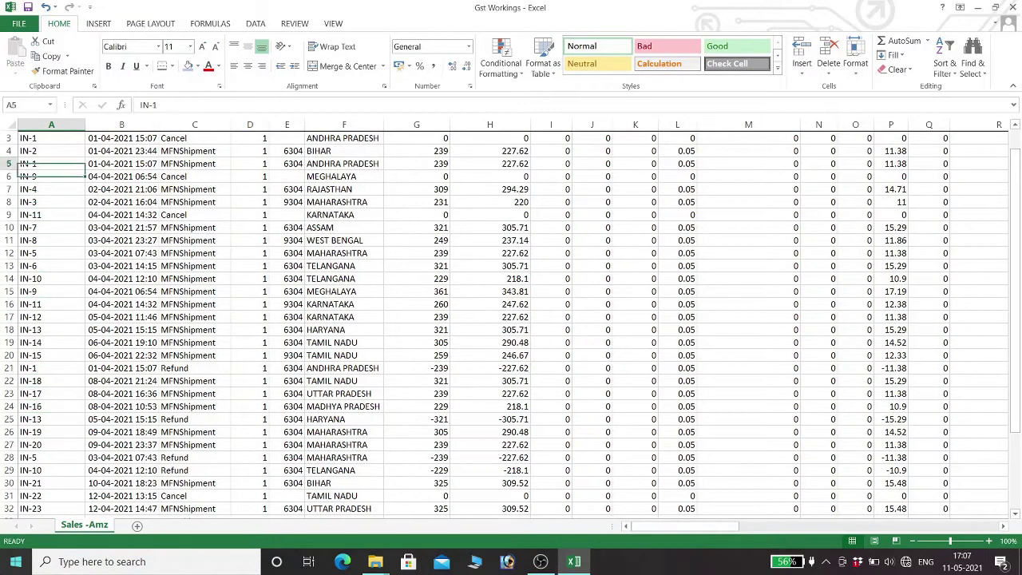
key("Down")
type("000")
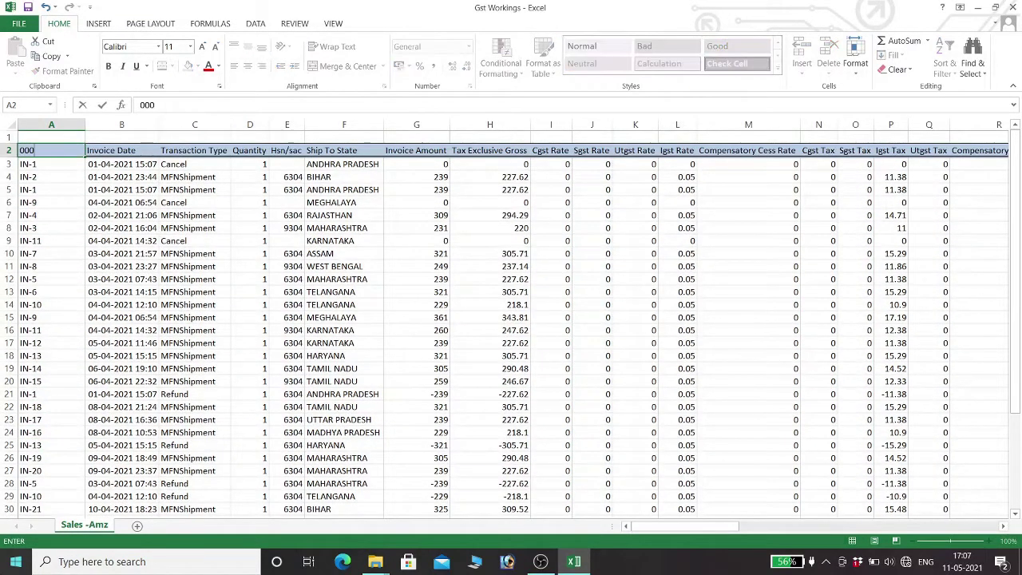
key("Escape")
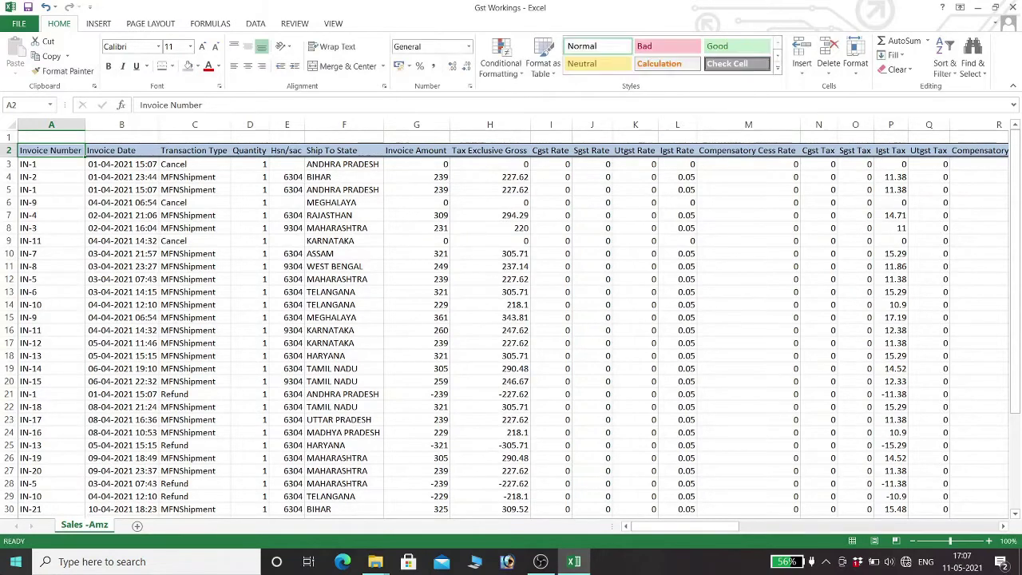
Turn on filters for the sales table's header row 2
key("Right")
key("Right")
key("Right")
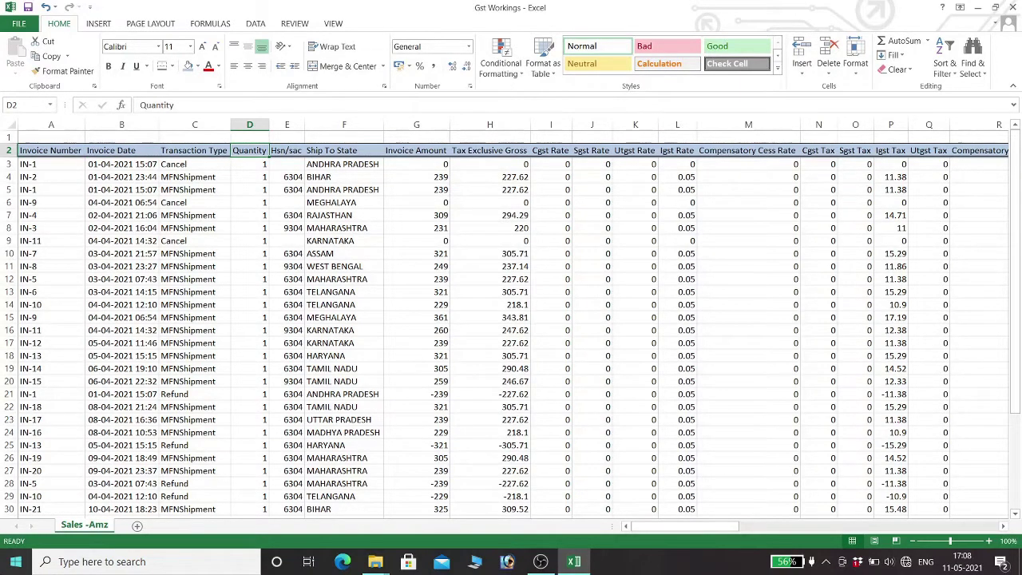
key("ctrl+shift+l")
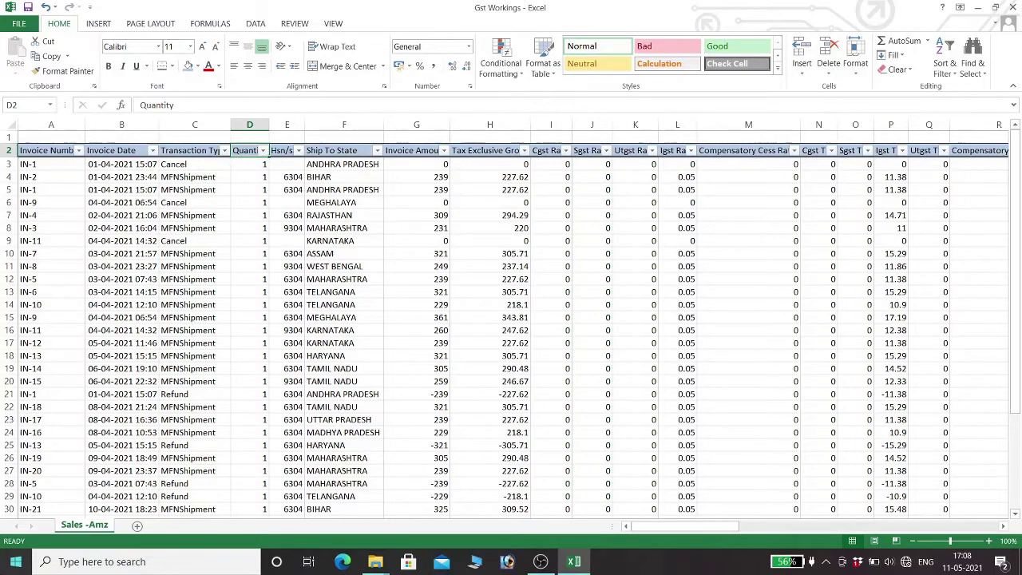
key("Right")
key("Right")
key("Left")
key("Left")
key("Left")
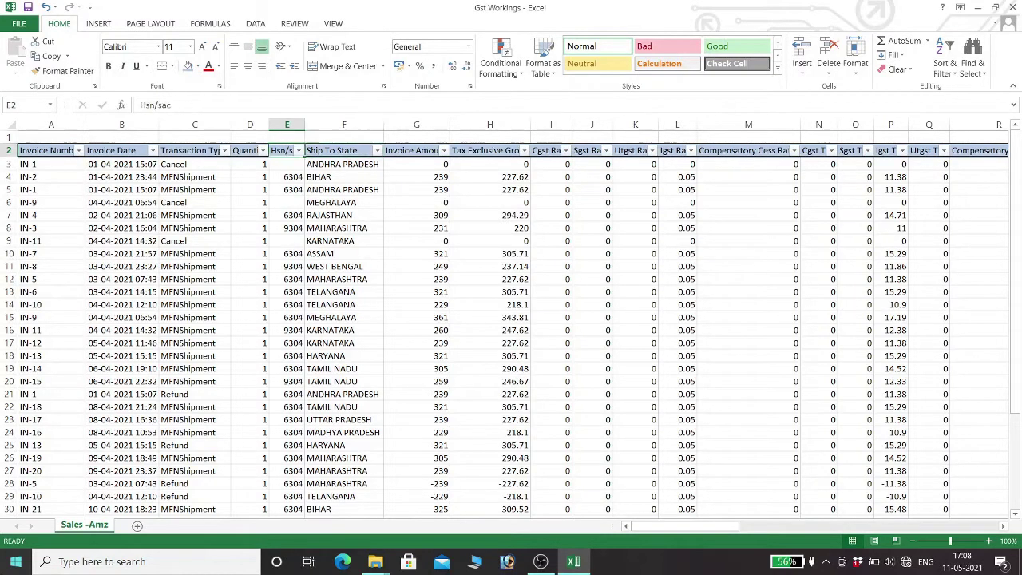
key("Down")
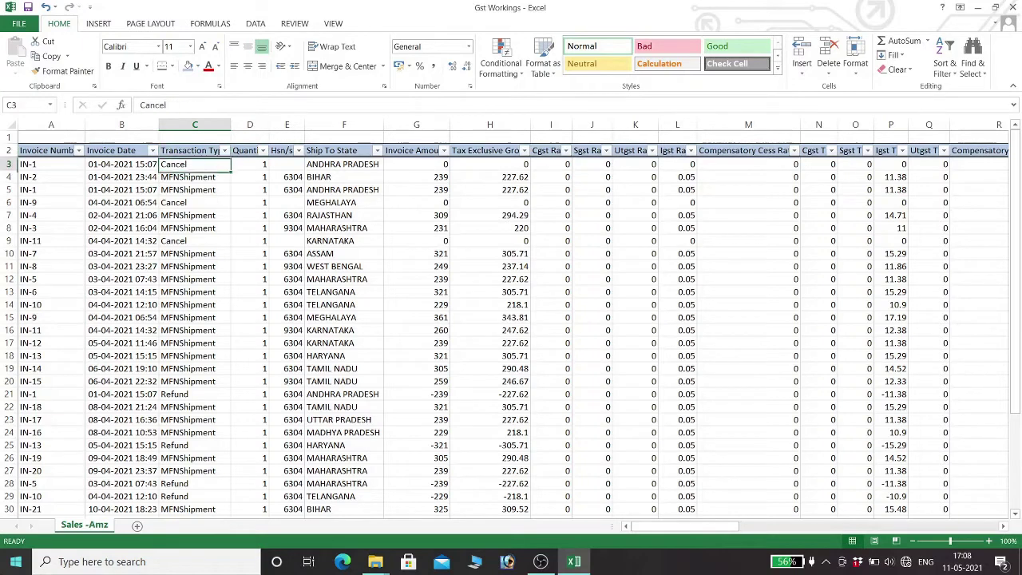
key("alt+Down")
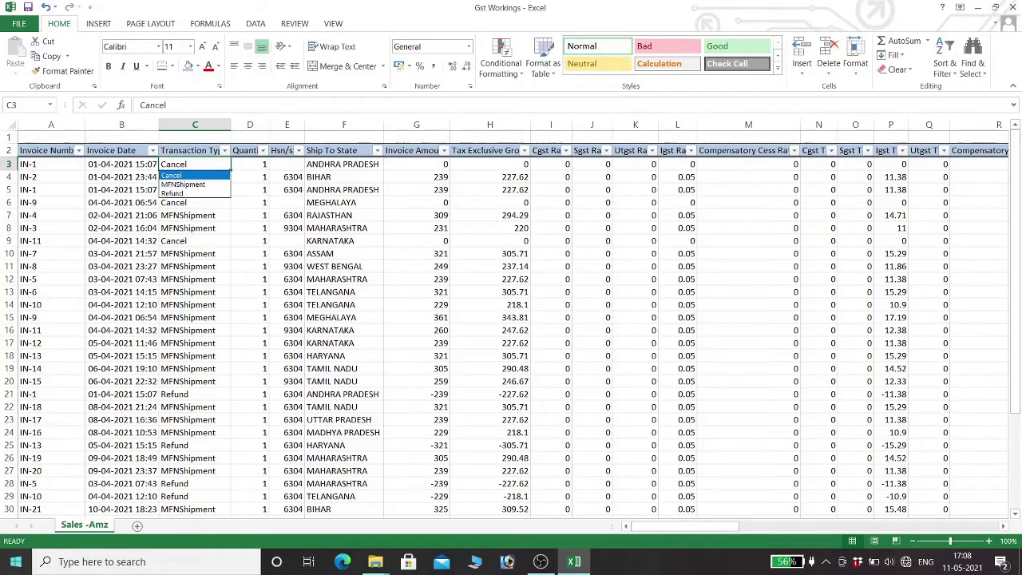
key("Down")
key("Down")
key("Return")
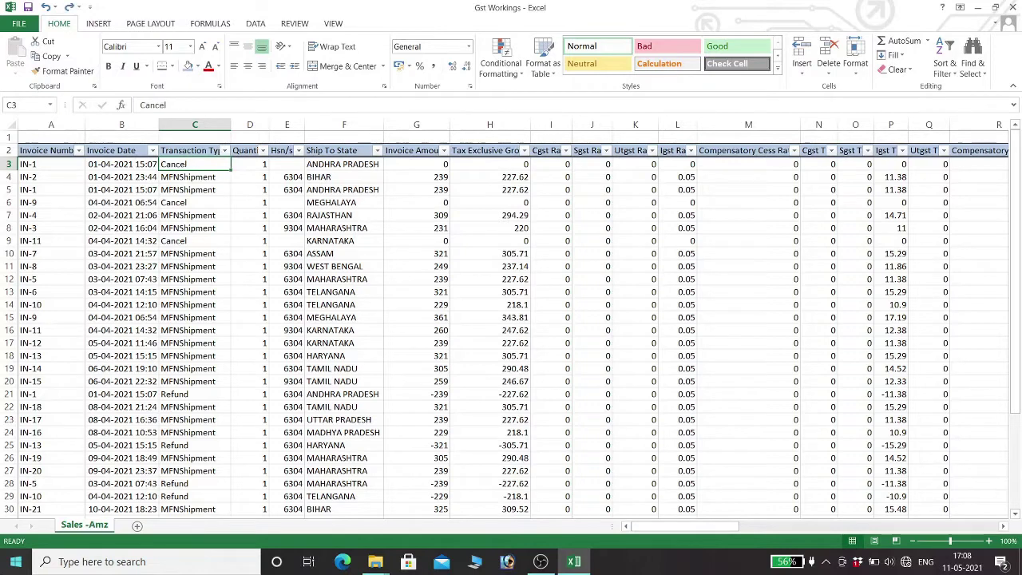
Filter the Transaction Type column to show only Refund entries
left_click(190, 150)
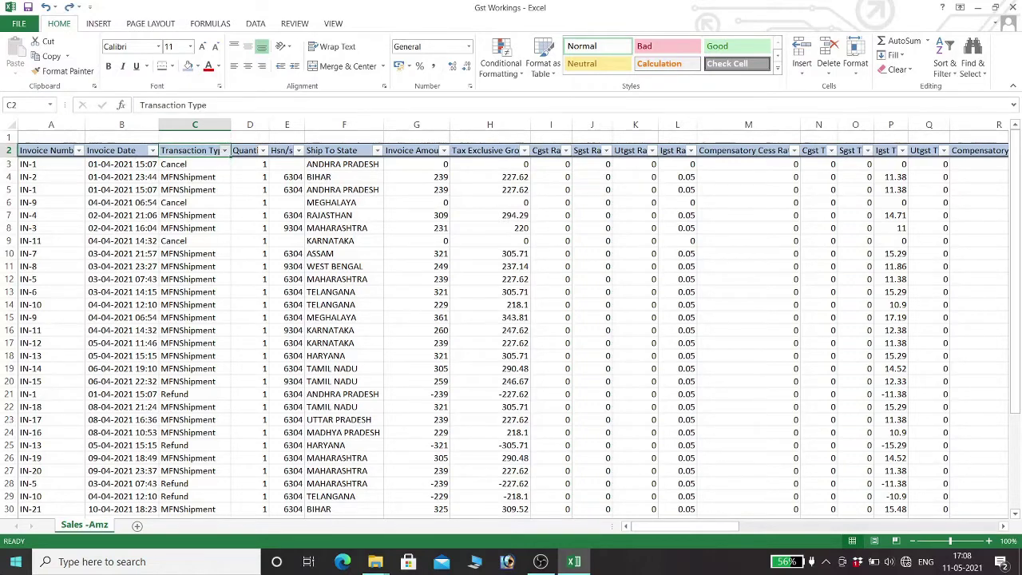
key("alt+Down")
key("Down")
key("Down")
key("Down")
key("Down")
key("Down")
key("Down")
key("space")
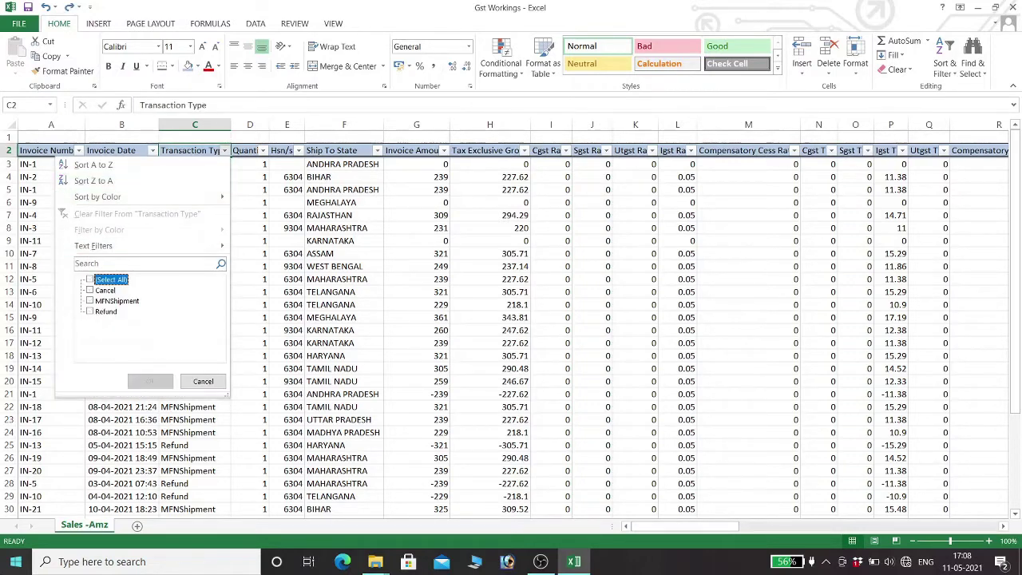
key("Down")
key("Down")
key("Down")
key("space")
key("Return")
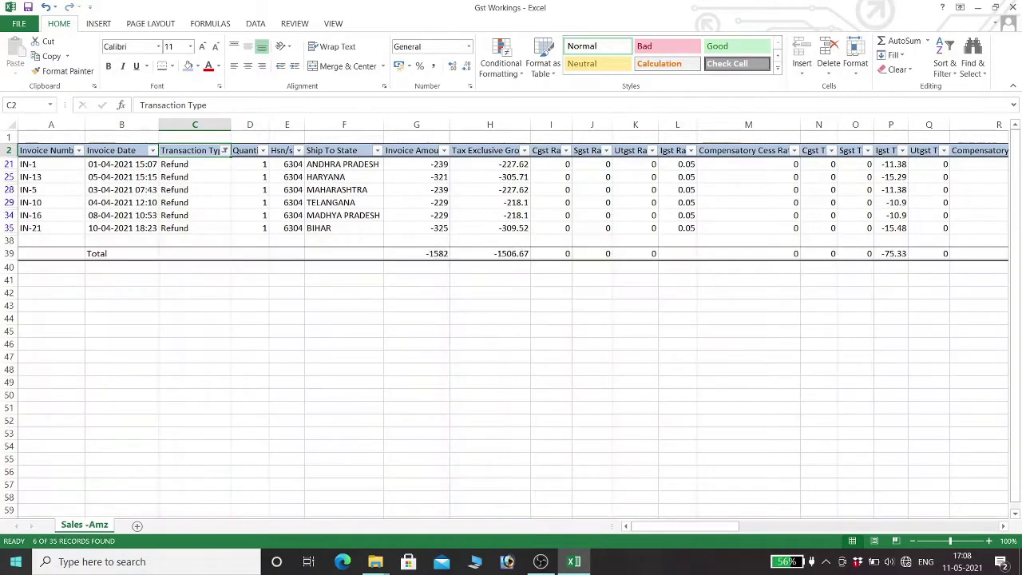
Review the filtered refund rows from their invoice numbers across to the credit note number and Credit Note Date columns
key("Down")
key("Left")
key("Left")
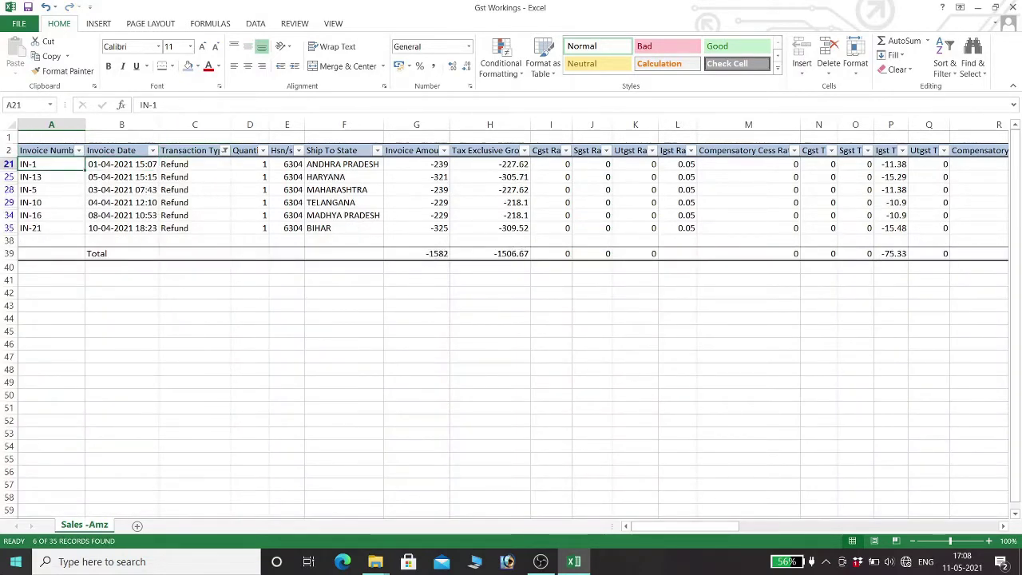
key("Right")
key("Right")
key("Right")
key("Right")
key("Right")
key("Right")
key("Right")
key("Right")
key("Right")
key("Right")
key("Right")
key("Right")
key("Right")
key("Right")
key("Right")
key("Right")
key("Right")
key("Right")
key("Right")
key("Right")
key("Right")
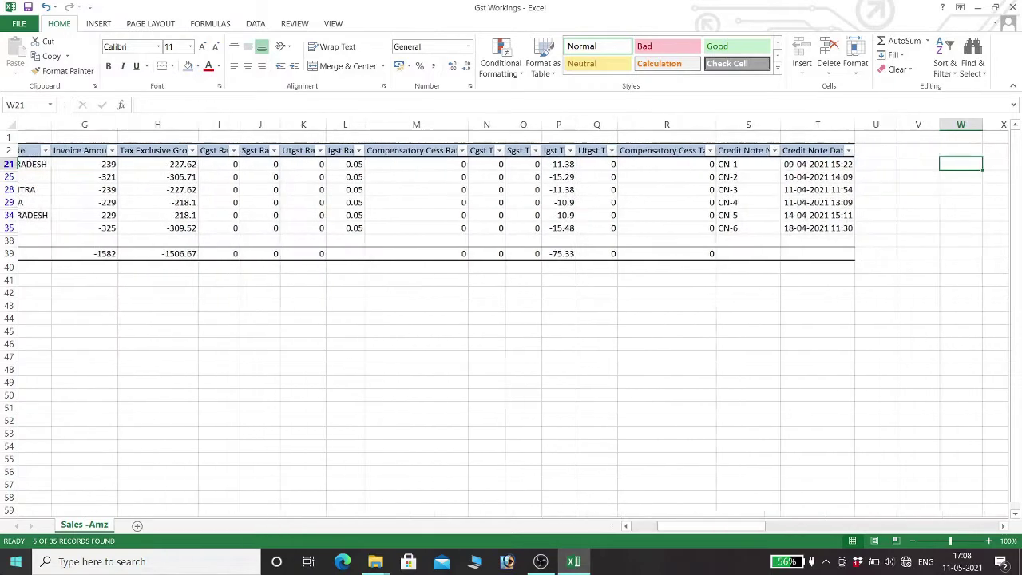
key("Left")
key("Left")
key("Left")
key("Left")
key("Right")
key("Right")
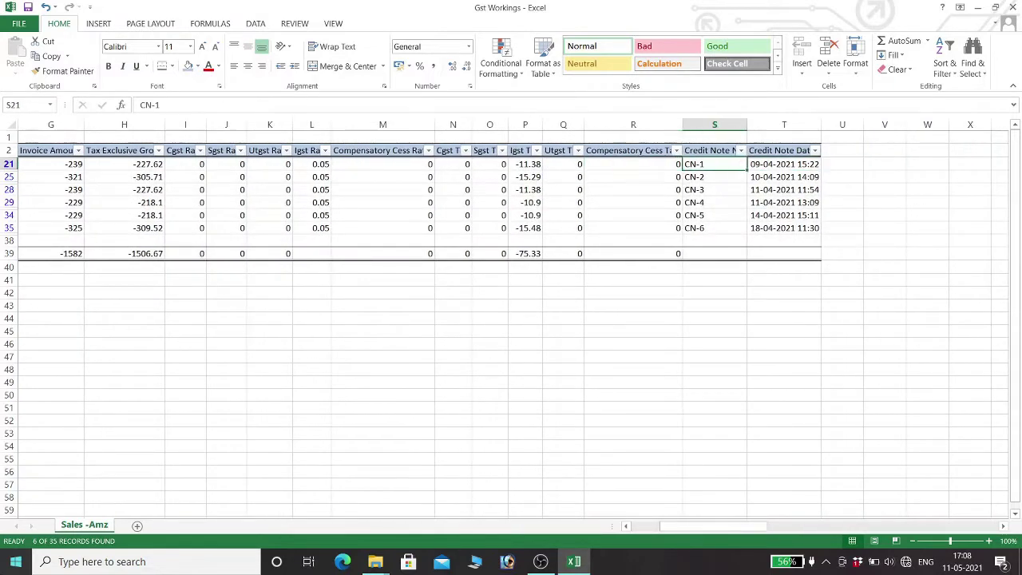
Copy the sales table's header row together with all filtered refund rows, from Invoice Number through Credit Note Date
key("Left")
key("Left")
key("Left")
key("Left")
key("Left")
key("Left")
key("Left")
key("Left")
key("Left")
key("Left")
key("Left")
key("Left")
key("Left")
key("Left")
key("Left")
key("Left")
key("Left")
key("Left")
key("Left")
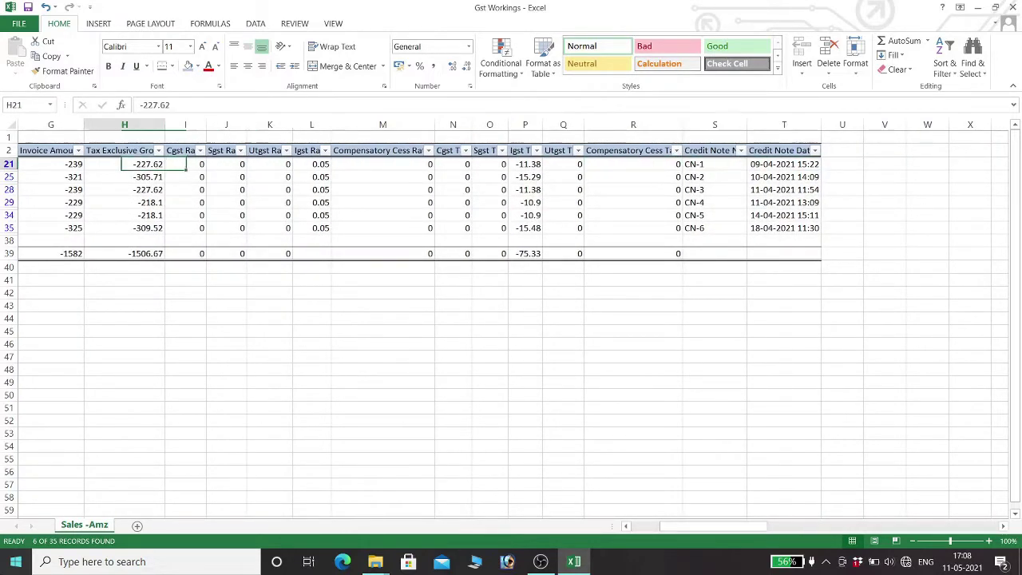
key("Up")
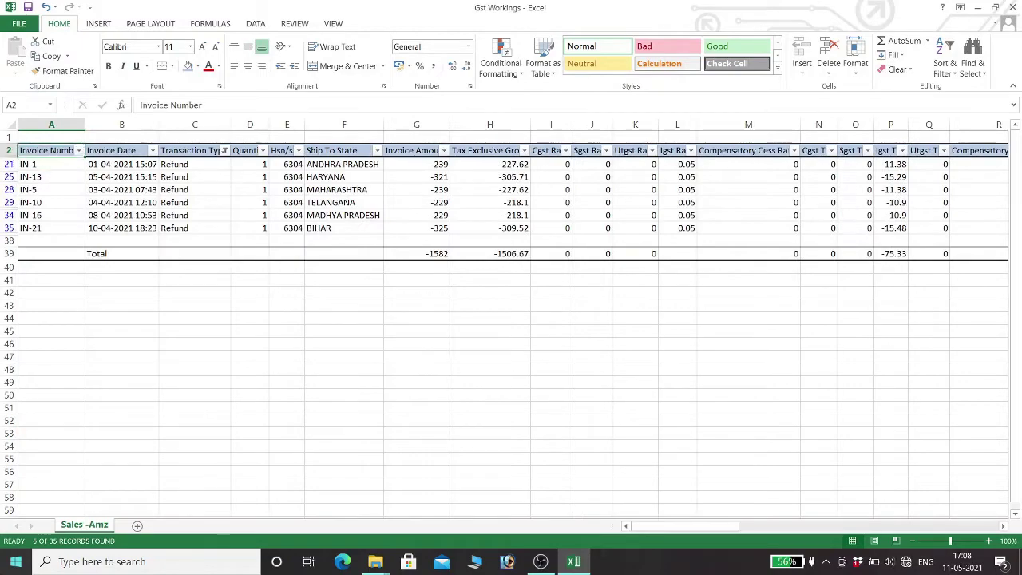
key("ctrl+shift+Right")
key("ctrl+shift+Down")
key("ctrl+c")
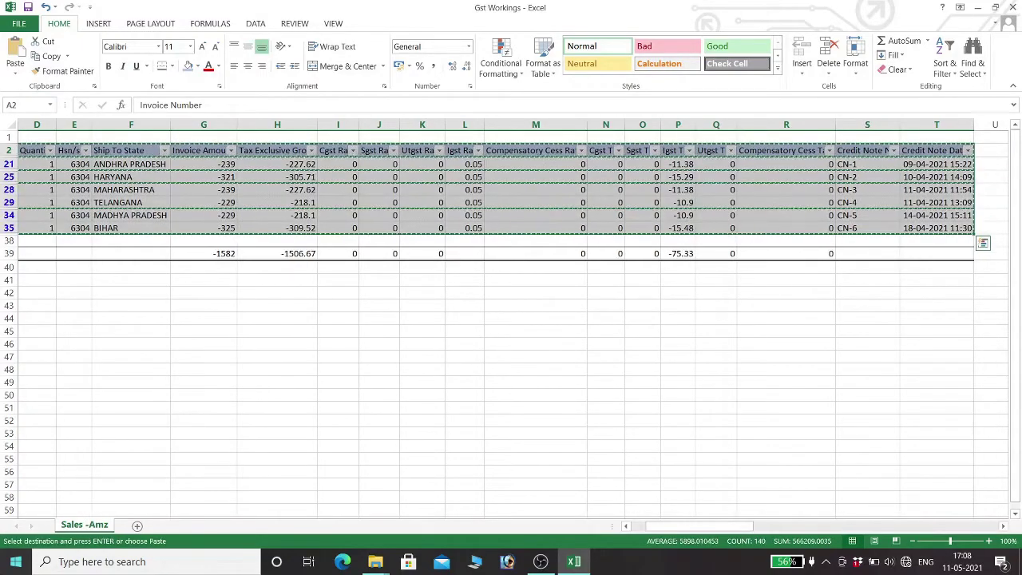
Add a new worksheet and paste the copied refund rows starting at cell A2
left_click(137, 525)
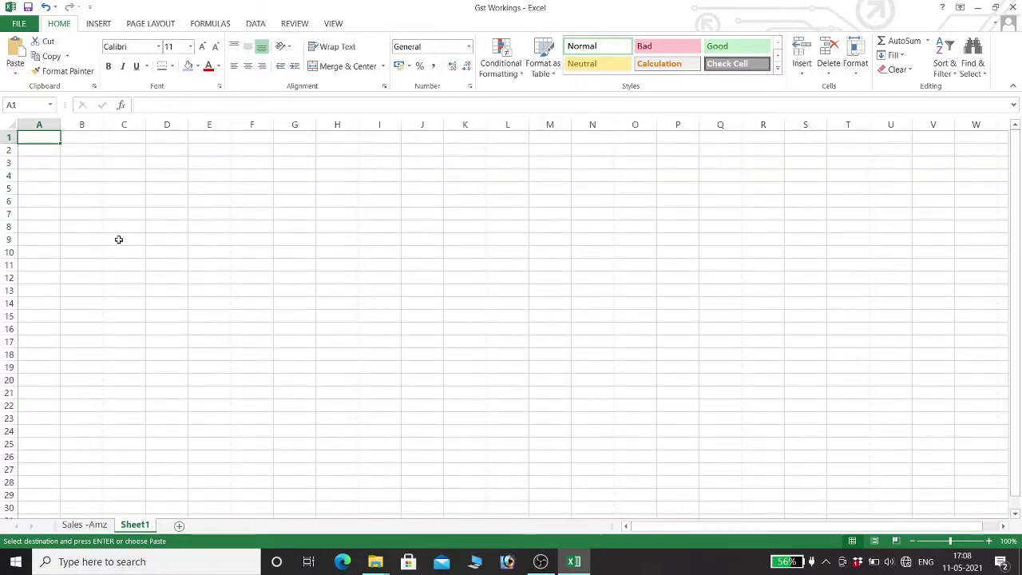
key("Down")
key("ctrl+v")
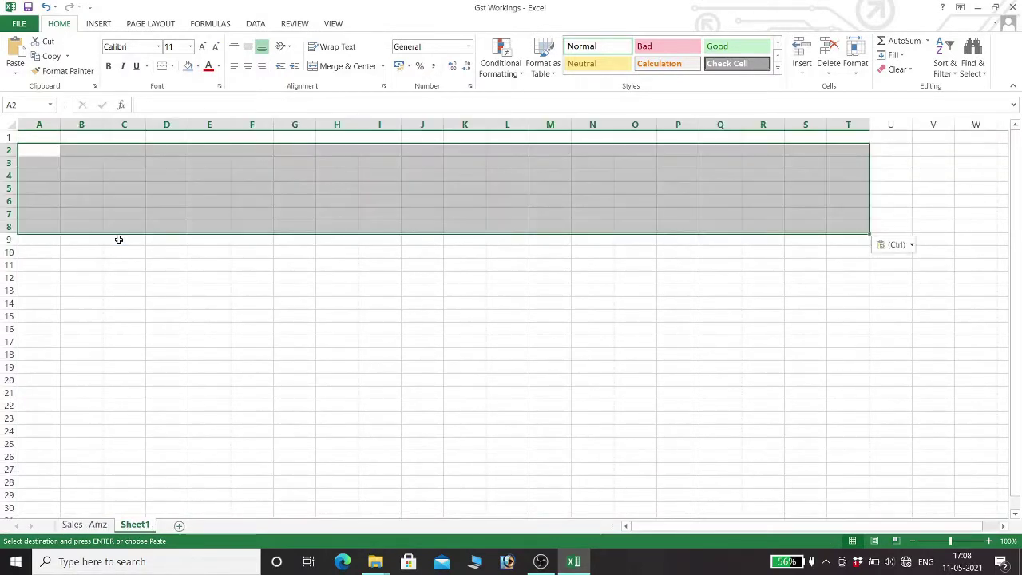
key("Down")
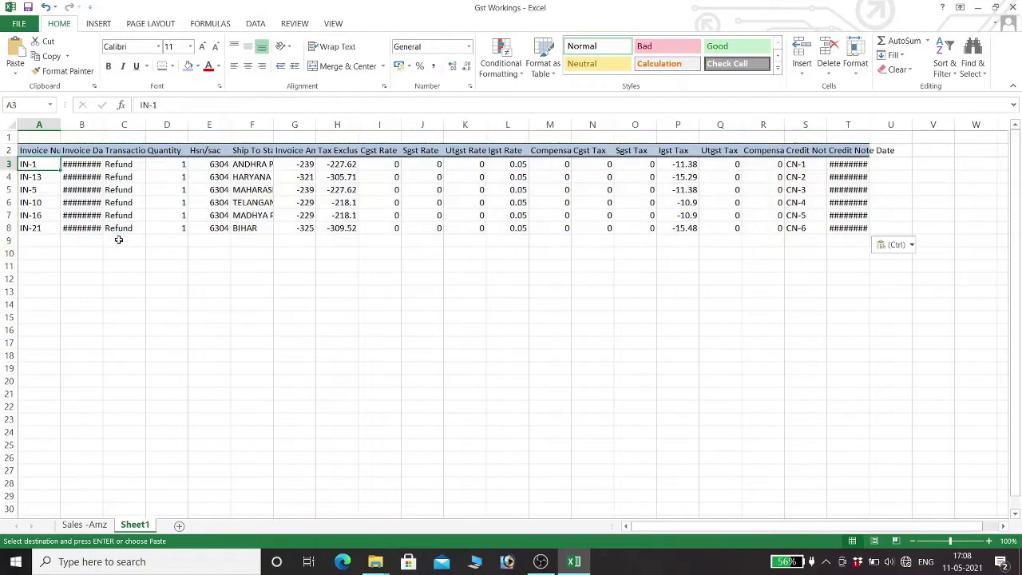
Rename the new sheet as Credit Note-Amz
key("alt")
key("h")
key("o")
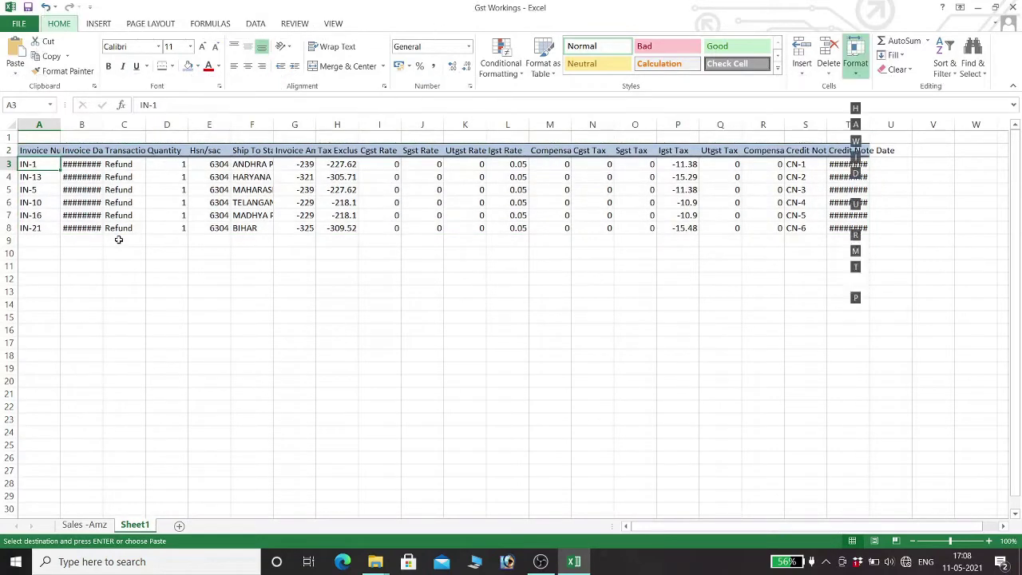
type("rCr")
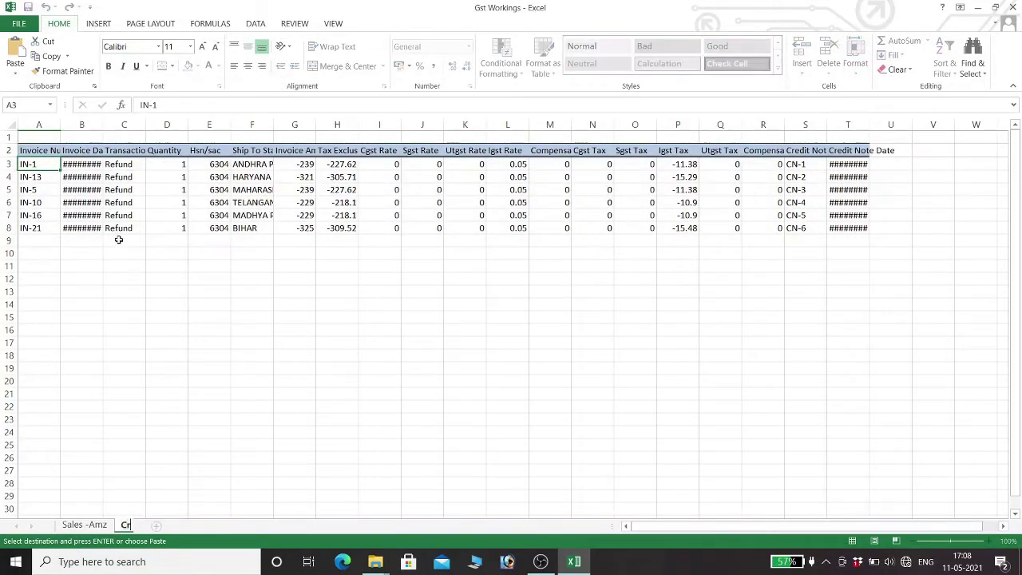
type("edit Note-AM")
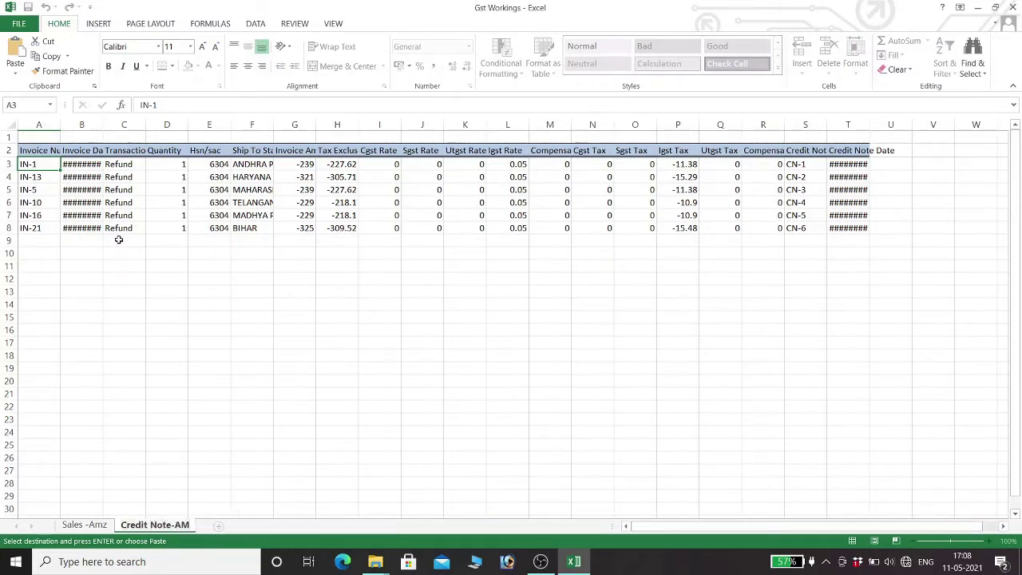
key("BackSpace")
type("mz")
key("Return")
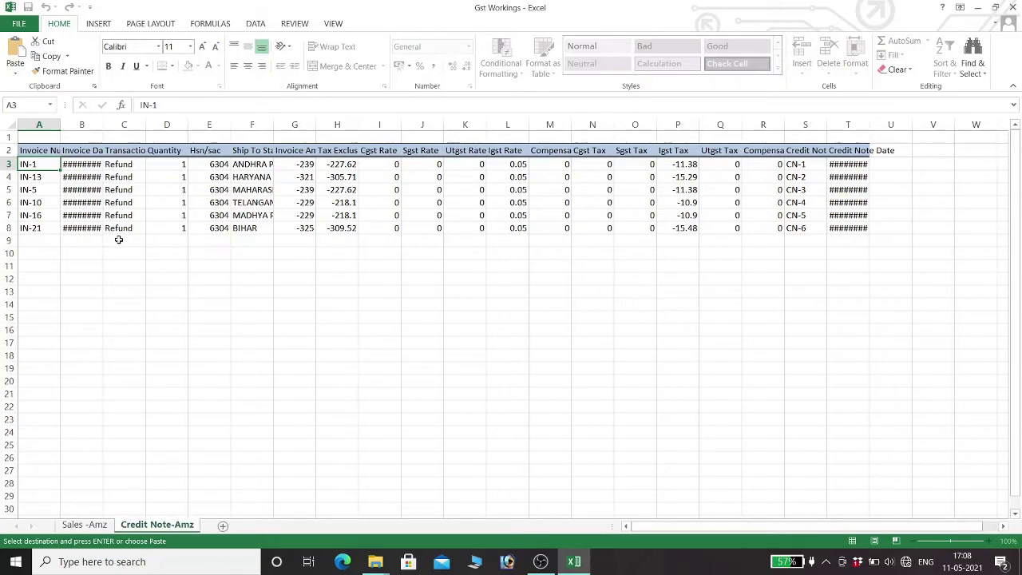
Delete all filtered refund rows, IN-1 through IN-21, from the Sales -Amz sheet, keeping the header and total rows
left_click(86, 525)
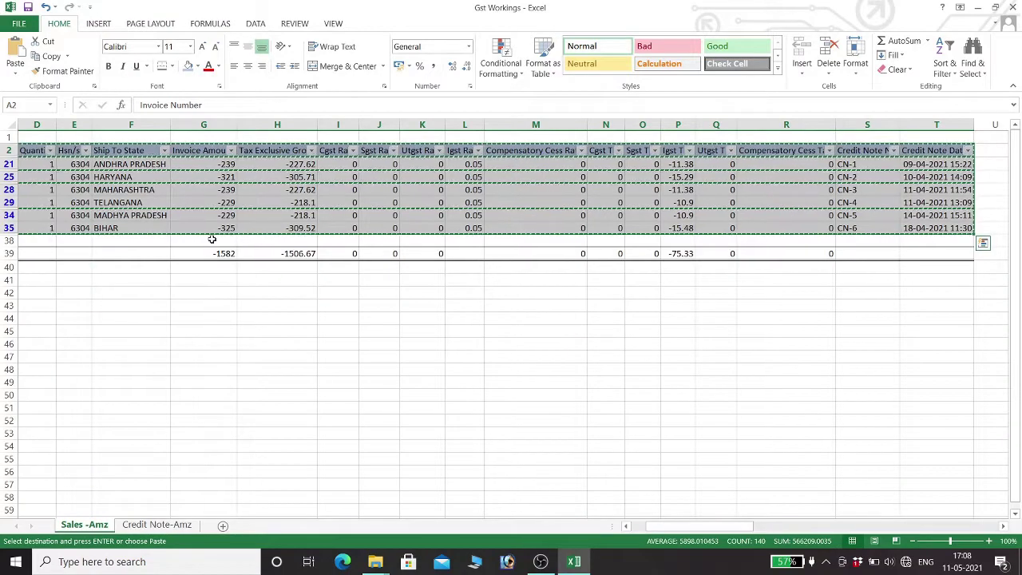
scroll(212, 239, "left", 3)
key("Escape")
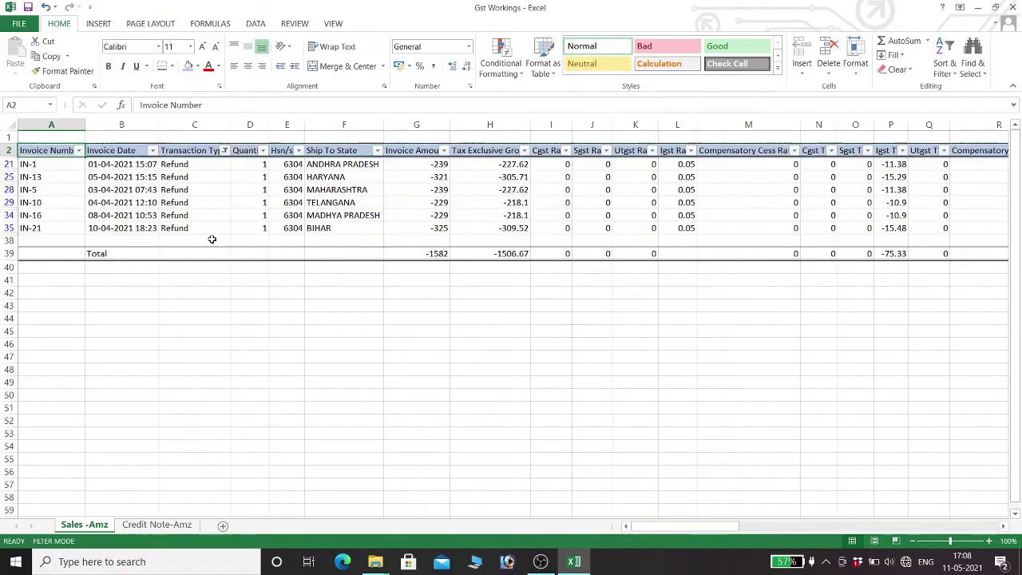
key("Down")
key("shift+space")
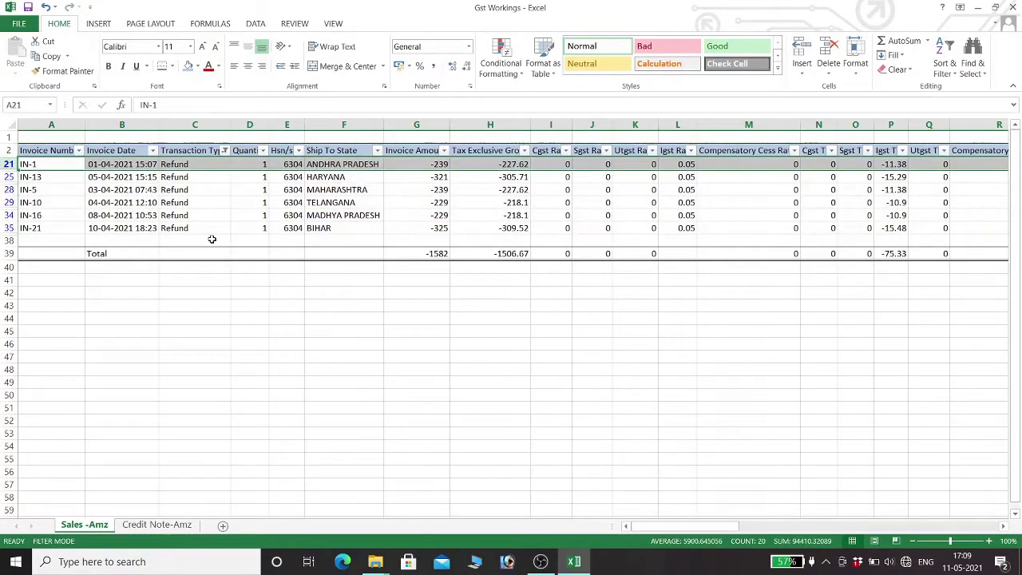
key("shift+Down")
key("shift+Down")
key("shift+Down")
key("shift+Down")
key("shift+Down")
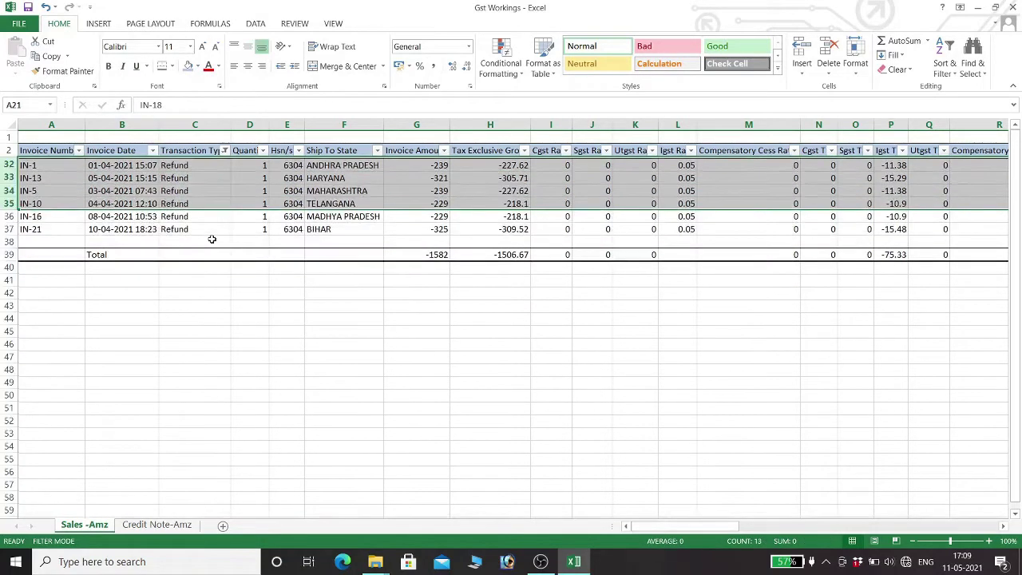
key("ctrl+minus")
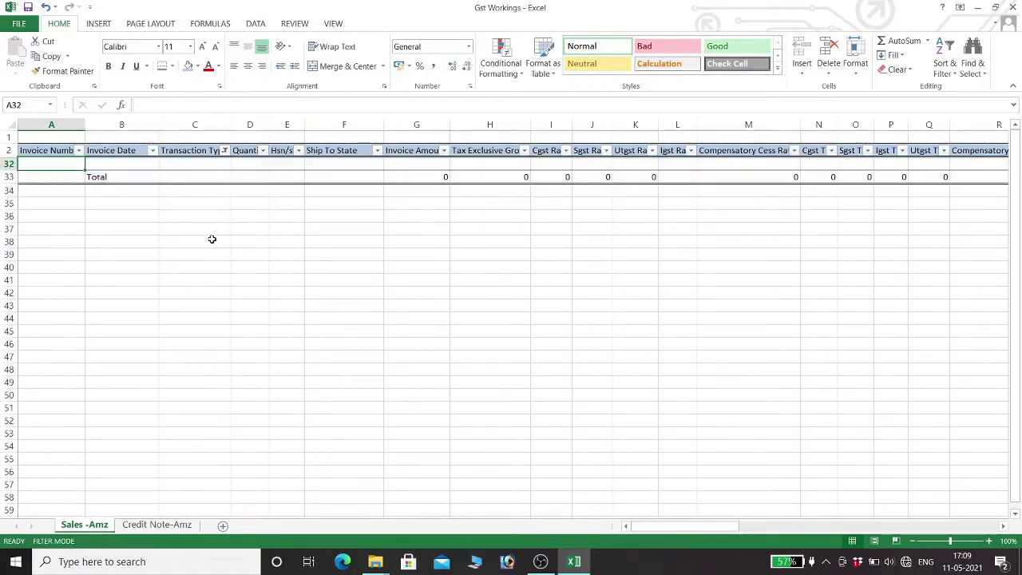
Remove the filters from the header row of the Sales -Amz table
key("Up")
key("Right")
key("Right")
key("Right")
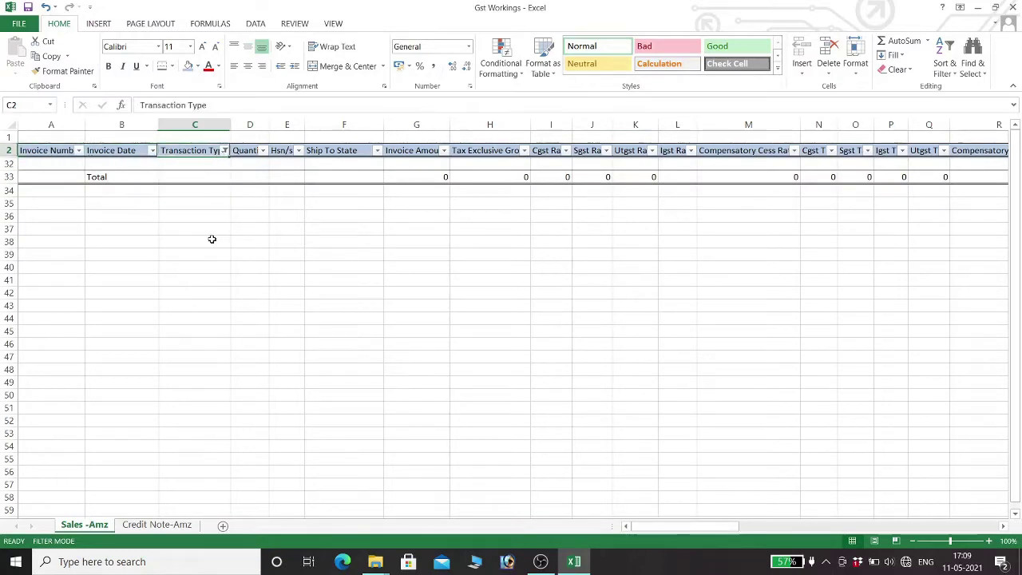
key("Left")
key("ctrl+shift+l")
Check the remaining entries in the Transaction Type column and the Invoice Amount total in G33
key("Down")
key("Down")
key("Down")
key("Down")
key("Down")
key("Down")
key("Down")
key("Down")
key("Down")
key("Down")
key("Down")
key("Down")
key("Down")
key("Down")
key("Down")
key("Down")
key("Down")
key("Down")
key("Down")
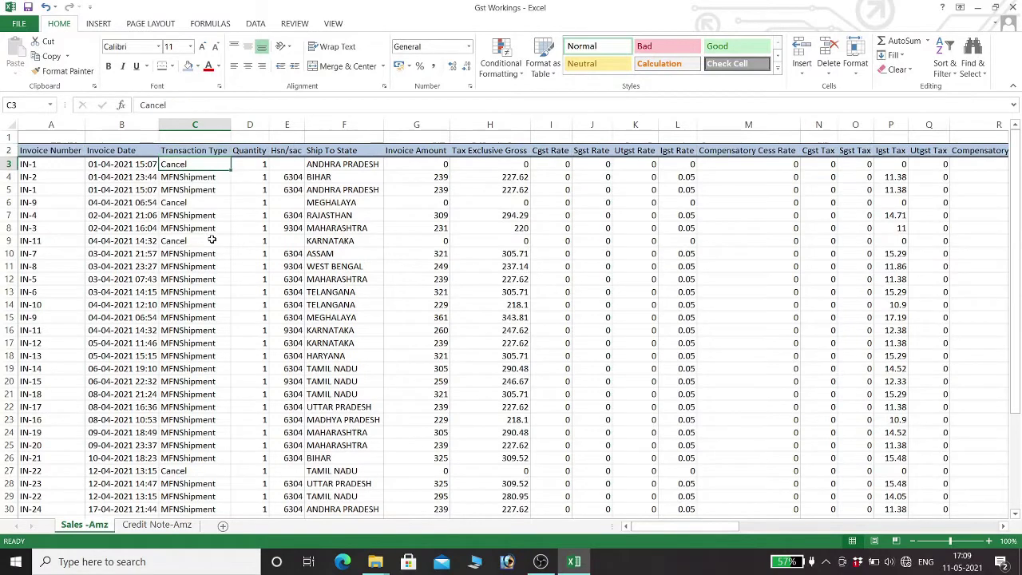
key("Up")
key("Up")
key("Up")
key("Up")
key("Up")
key("Up")
key("Up")
key("Up")
key("Up")
key("Up")
key("Up")
key("Up")
key("Up")
key("Up")
key("Up")
key("Up")
key("Up")
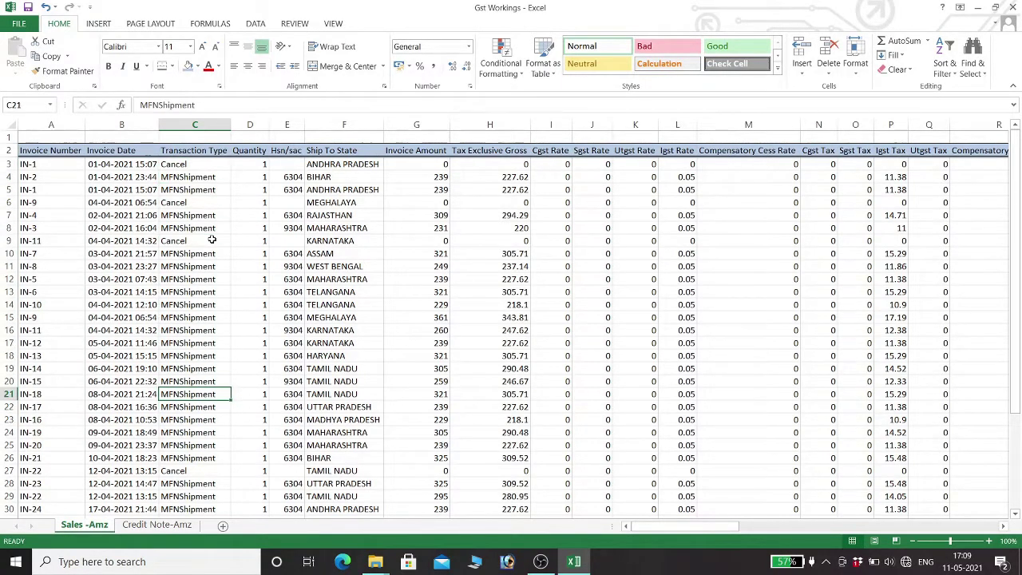
key("Down")
key("Down")
key("Down")
key("Down")
key("Down")
key("Down")
key("Down")
key("Down")
key("Down")
key("Down")
key("Down")
key("Down")
key("Down")
key("Down")
key("Down")
key("Down")
key("Down")
key("Down")
key("Down")
key("Down")
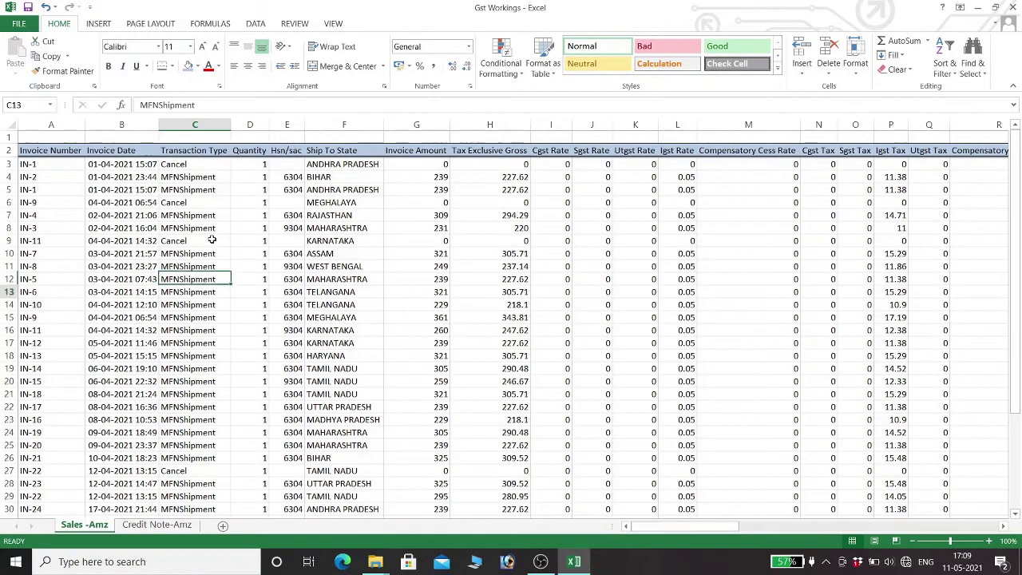
key("Up")
key("Up")
key("Up")
key("Up")
key("Up")
key("Up")
key("Up")
key("Up")
key("Up")
key("Up")
key("Up")
key("Up")
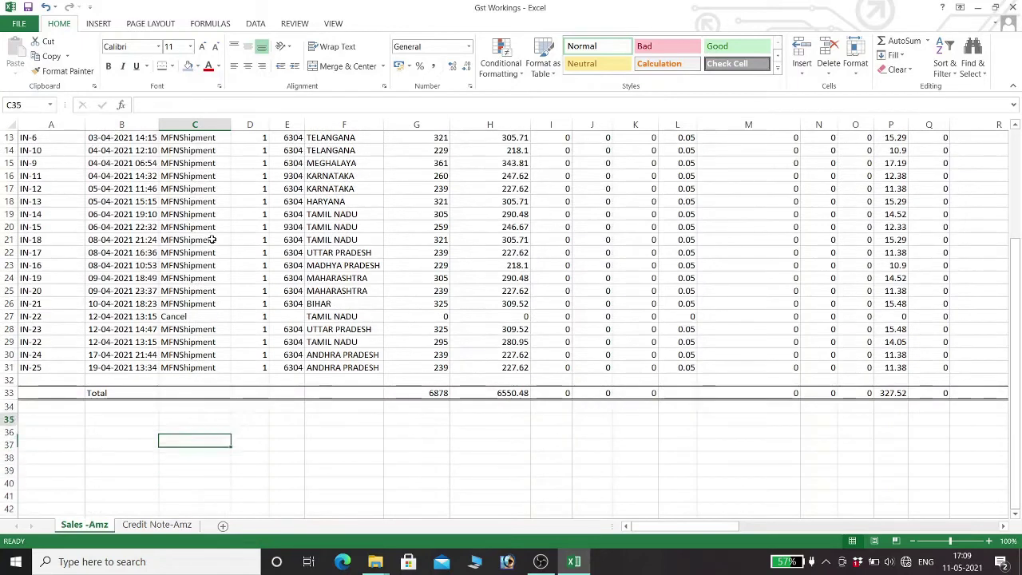
key("Down")
key("Down")
key("Down")
key("Down")
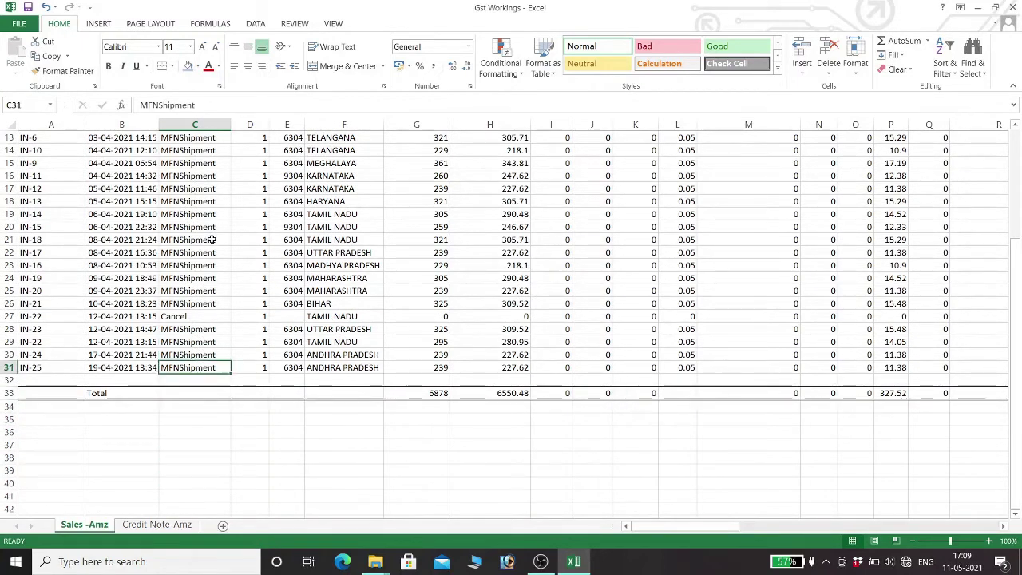
key("Right")
key("Right")
key("Right")
key("Right")
key("Right")
key("Left")
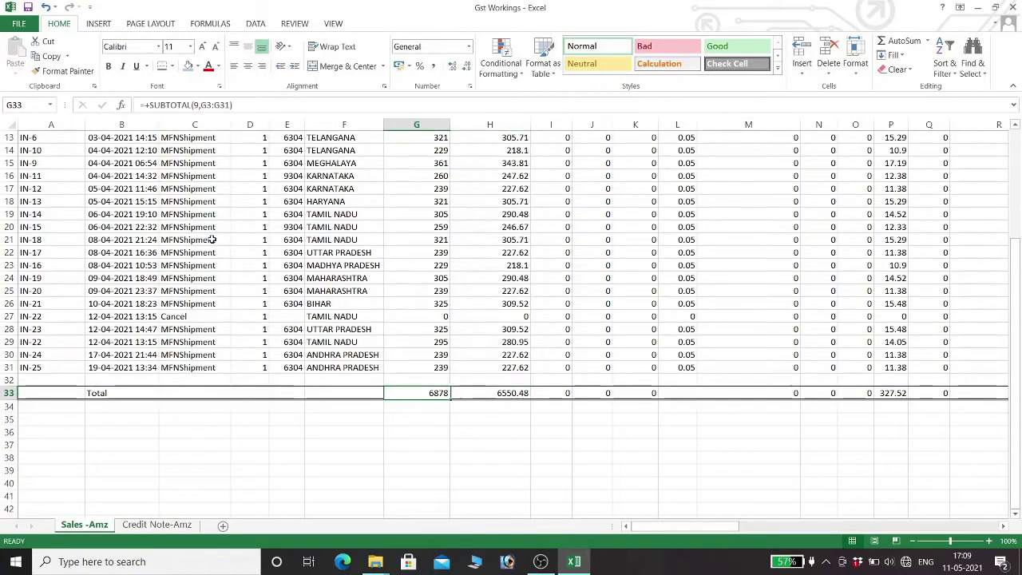
Compare the Credit Note-Amz sheet with the Sales -Amz sheet and look through the remaining sales rows down to the total
left_click(152, 524)
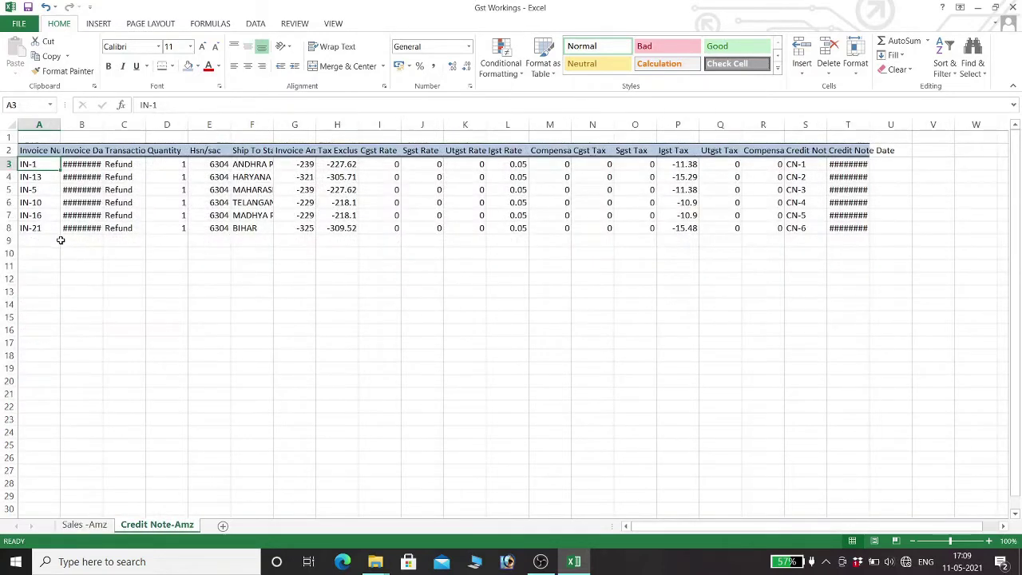
left_click(84, 524)
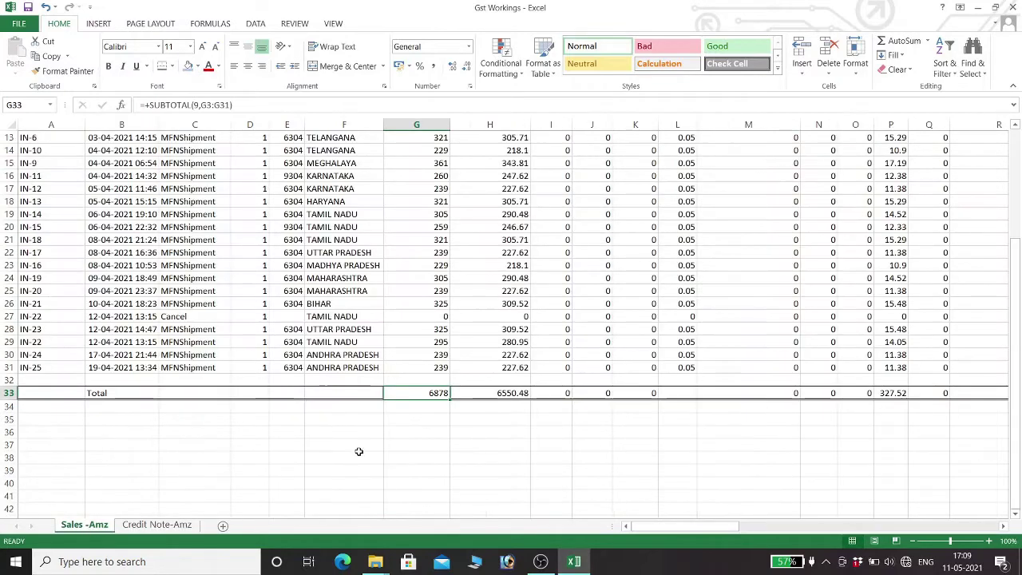
scroll(461, 400, "up", 3)
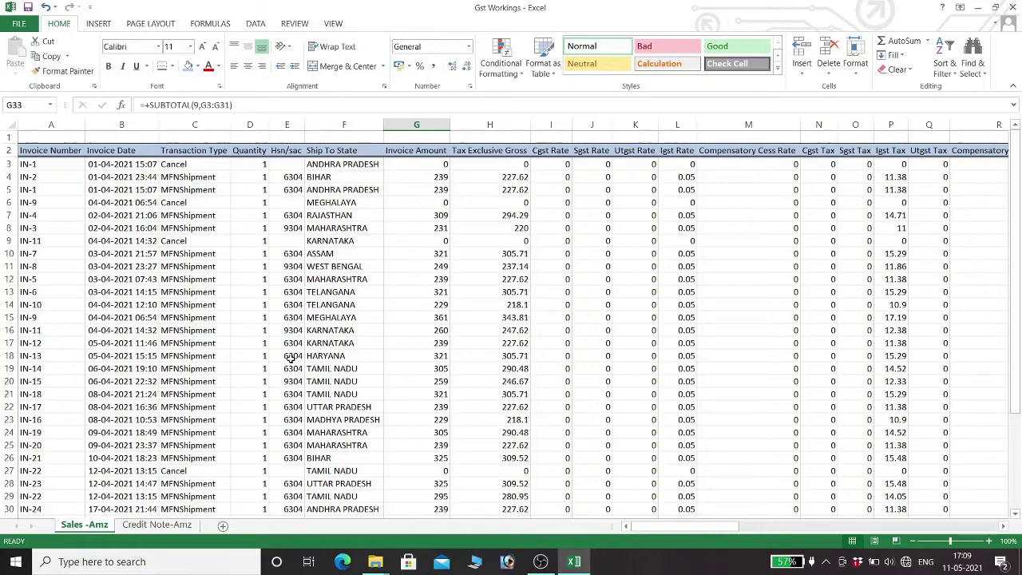
left_click(167, 527)
left_click(83, 524)
scroll(302, 289, "down", 5)
scroll(302, 289, "up", 5)
scroll(223, 376, "down", 4)
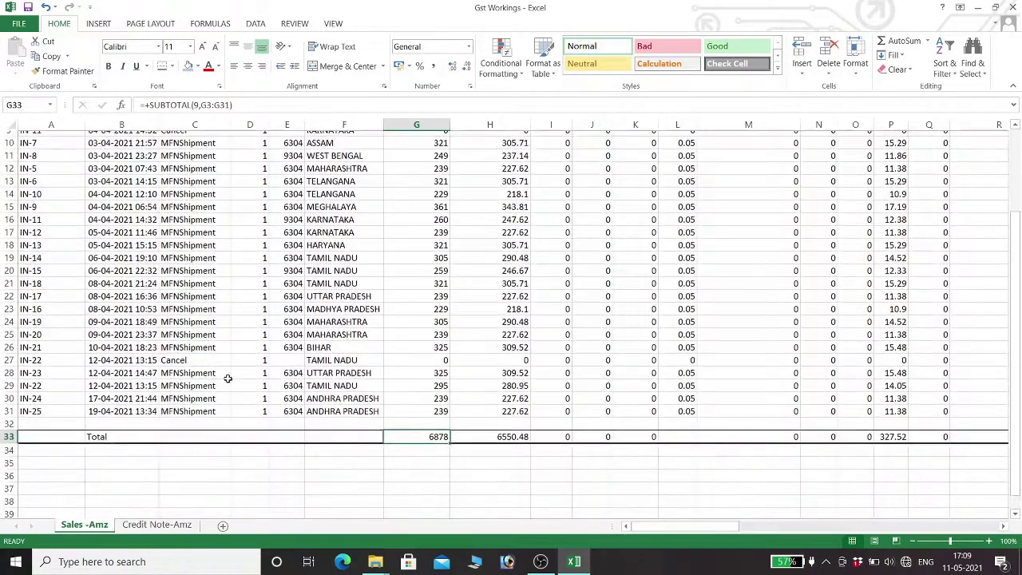
scroll(212, 360, "up", 4)
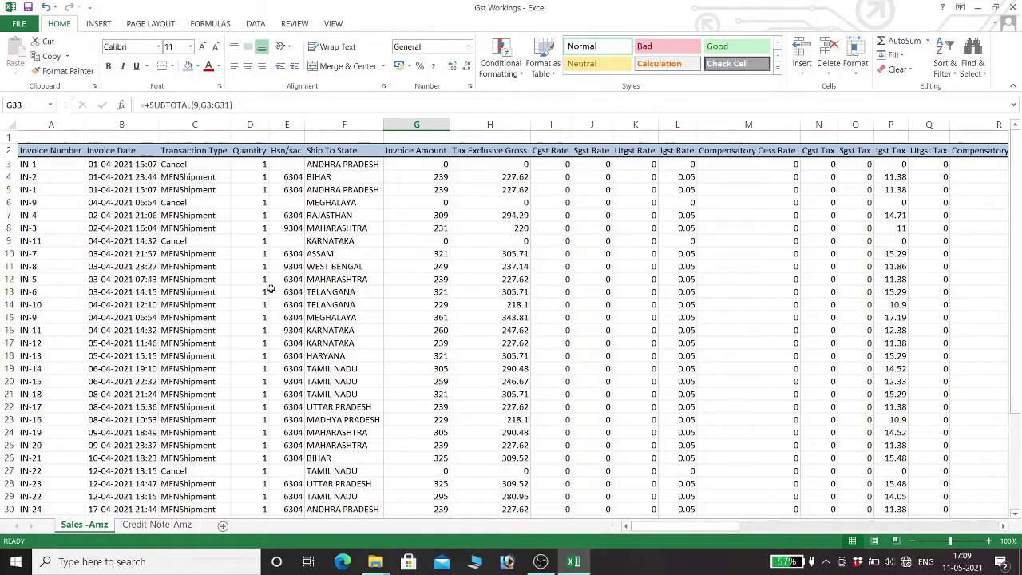
scroll(272, 289, "down", 3)
scroll(275, 287, "up", 3)
Apply the Comma style to the amount, rate and tax values in G3:R31 of the Sales -Amz sheet
left_click(423, 165)
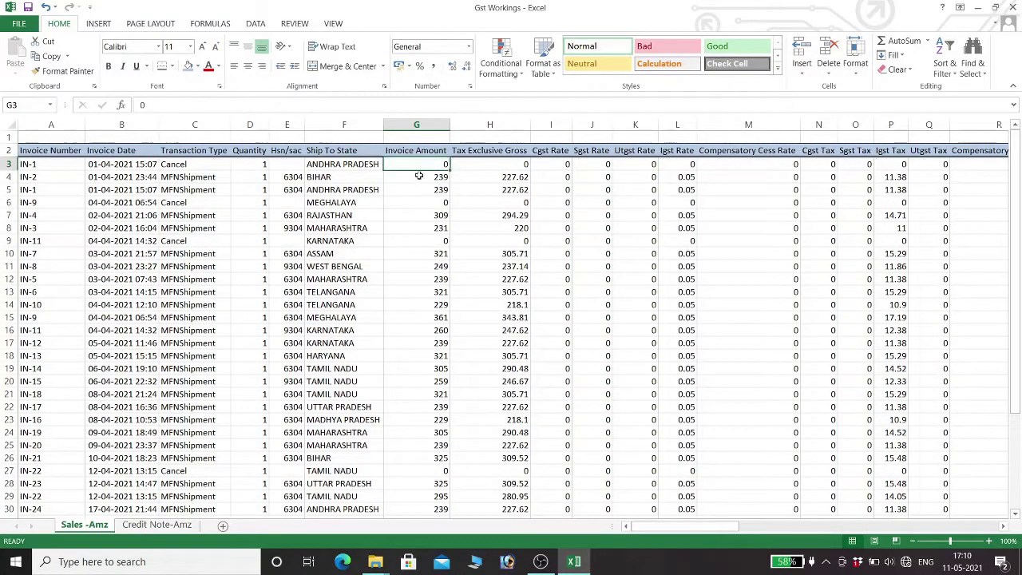
key("shift+Right")
key("shift+Right")
key("shift+Right")
key("shift+Right")
key("shift+Right")
key("shift+Right")
key("shift+Right")
key("shift+Right")
key("shift+Right")
key("shift+Right")
key("shift+Right")
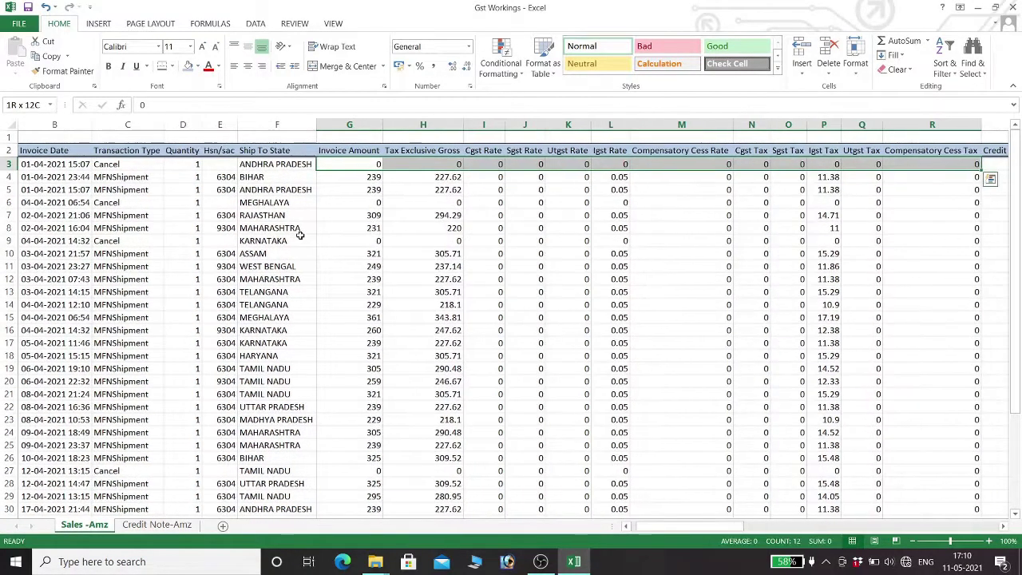
key("shift+Down")
key("shift+Down")
key("shift+Down")
key("shift+Down")
key("shift+Down")
key("shift+Down")
key("shift+Down")
key("shift+Down")
key("shift+Down")
key("shift+Down")
key("shift+Down")
key("shift+Down")
key("shift+Down")
key("shift+Down")
key("shift+Down")
key("shift+Down")
key("shift+Down")
key("shift+Down")
key("shift+Down")
key("shift+Down")
key("alt")
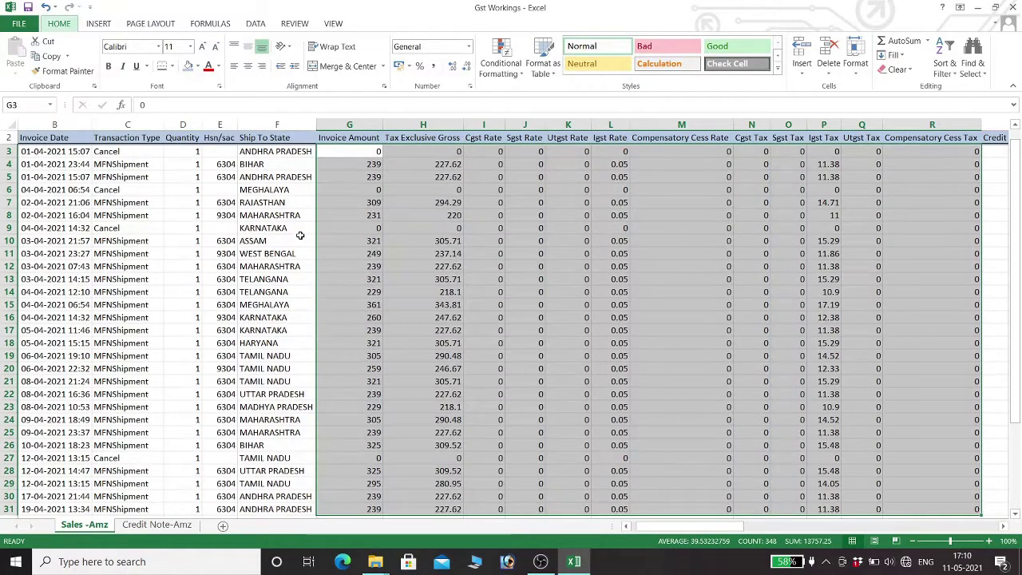
key("h")
key("k")
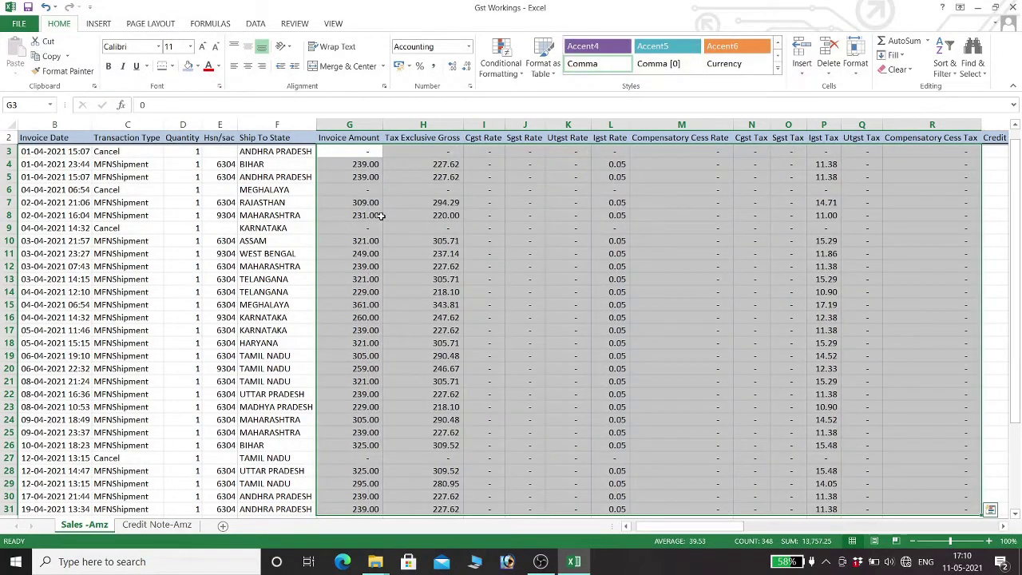
Fill the Total row from A33 to R33 with the light blue colour of the header row
scroll(381, 216, "down", 3)
scroll(388, 217, "up", 3)
scroll(324, 295, "down", 2)
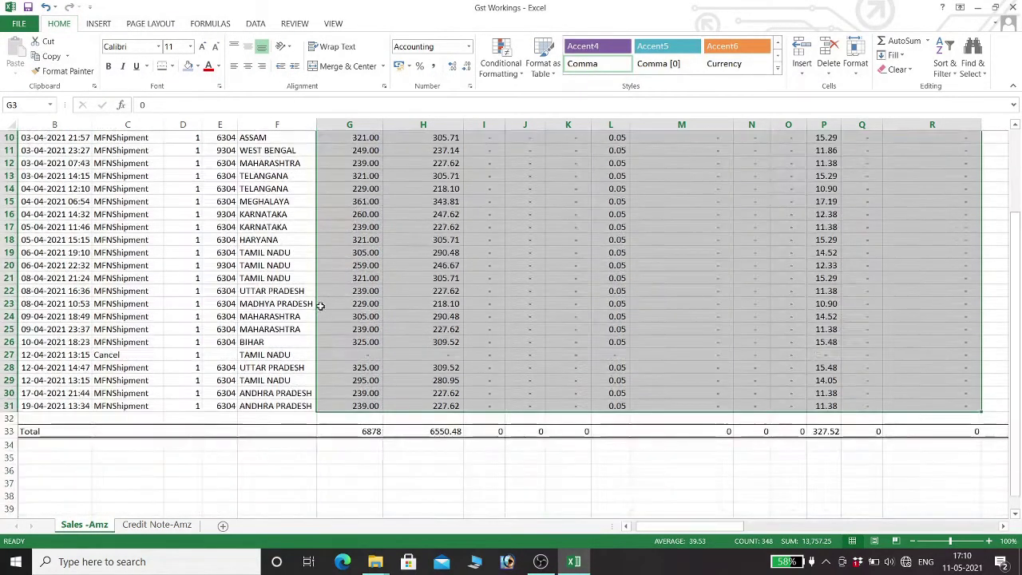
left_click(253, 484)
left_click(193, 434)
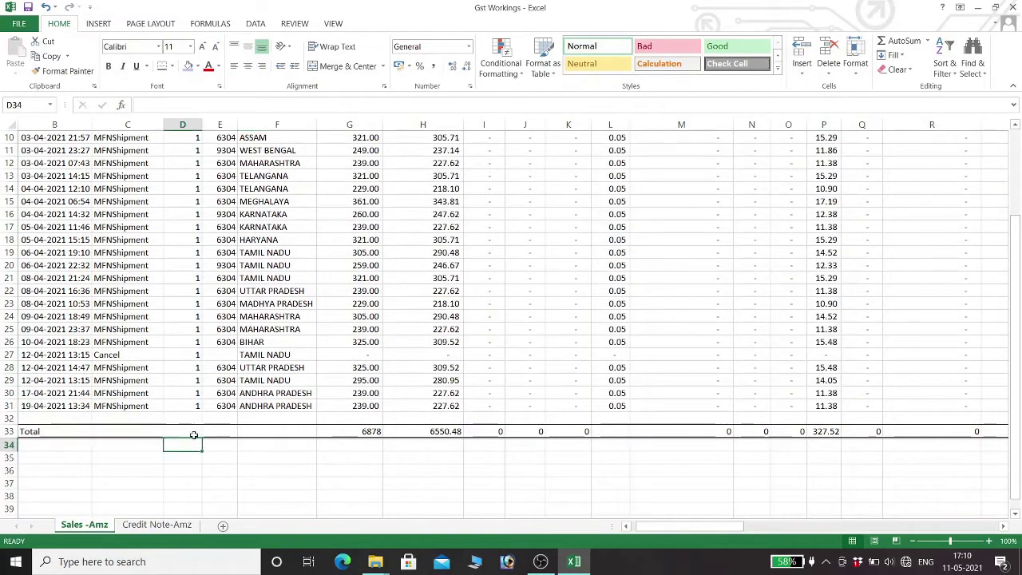
key("Left")
key("Left")
key("Left")
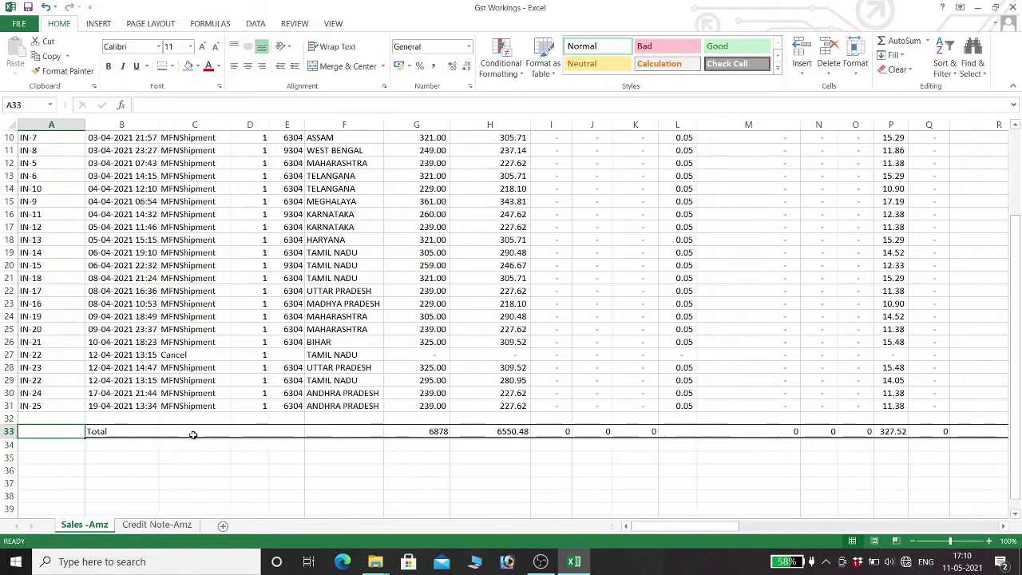
key("shift+Right")
key("shift+Right")
key("shift+Right")
key("shift+Right")
key("shift+Right")
key("shift+Right")
key("shift+Right")
key("shift+Right")
key("shift+Right")
key("shift+Right")
key("shift+Right")
key("shift+Right")
key("shift+Right")
key("shift+Right")
key("shift+Right")
key("shift+Right")
key("shift+Right")
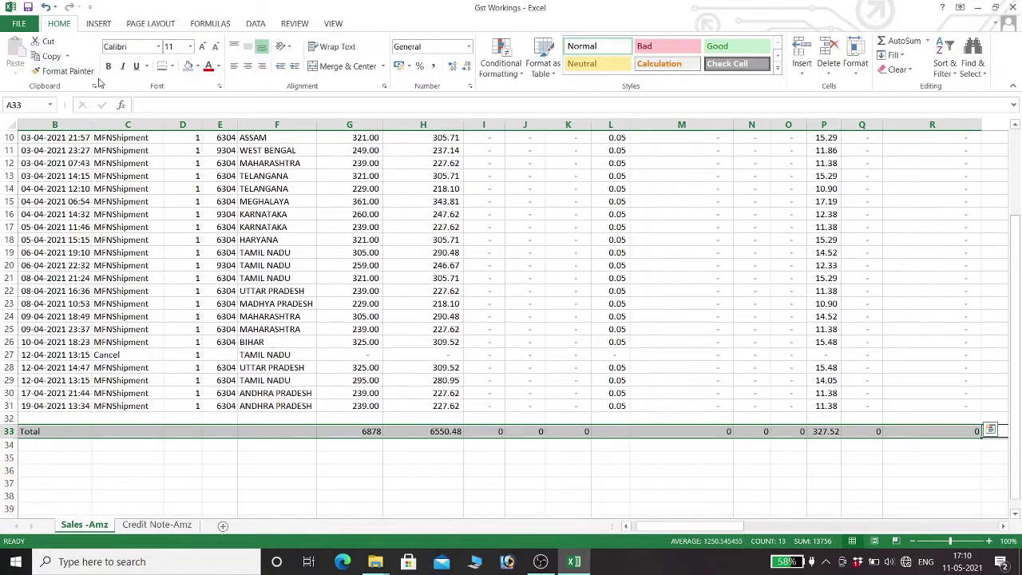
left_click(188, 65)
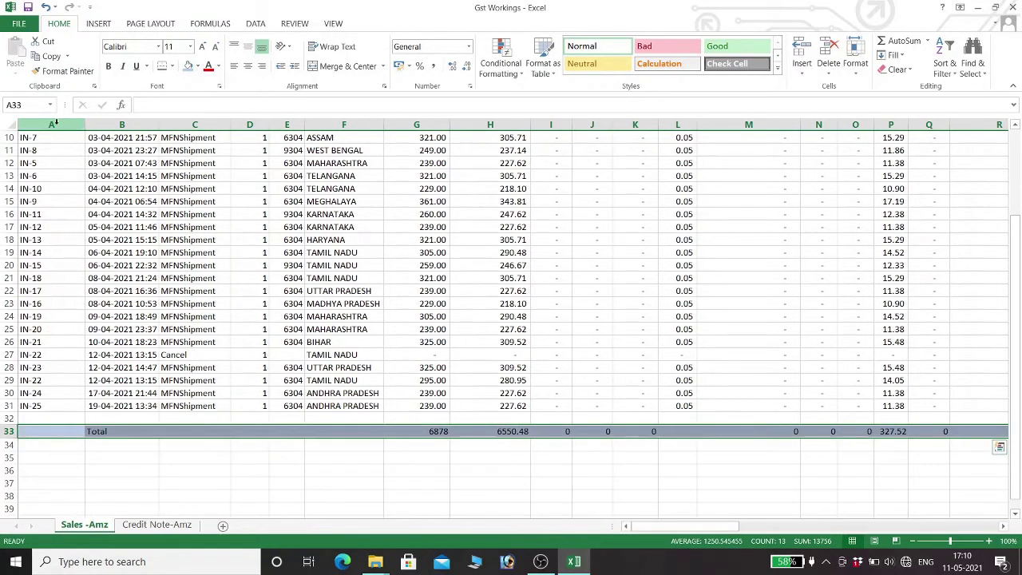
Apply the Comma style to the Total row, A33:R33
key("alt")
key("h")
key("k")
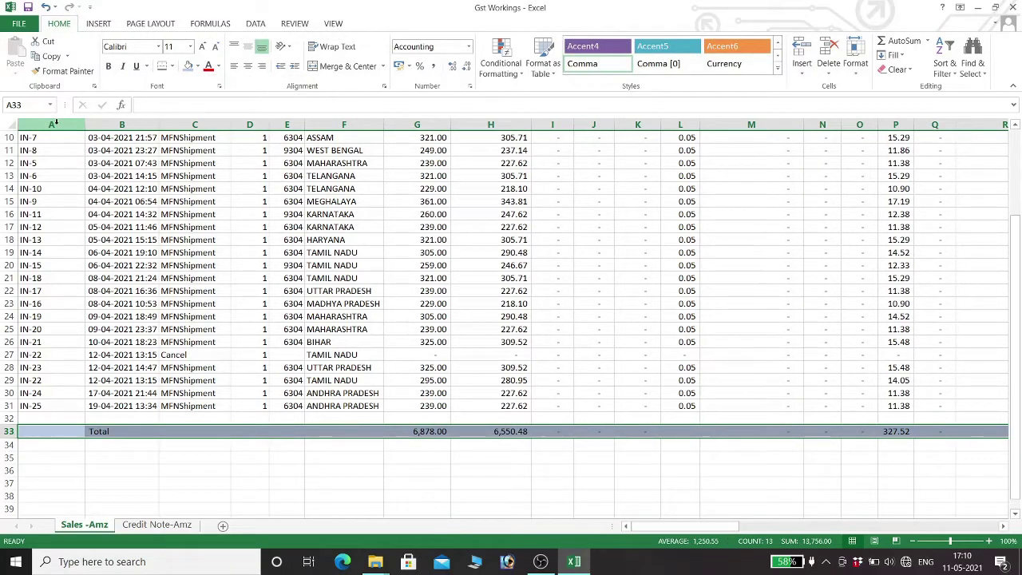
left_click(427, 456)
key("Up")
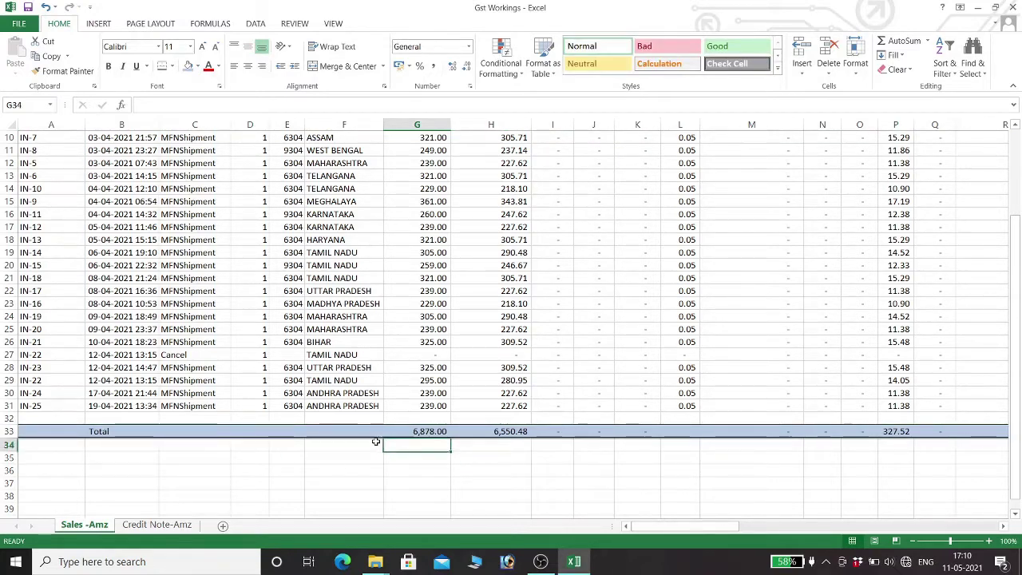
Check the cells of Total row 33 across the rate, tax and credit note columns up to column T
key("Right")
key("Right")
key("Up")
key("Right")
key("Right")
key("Right")
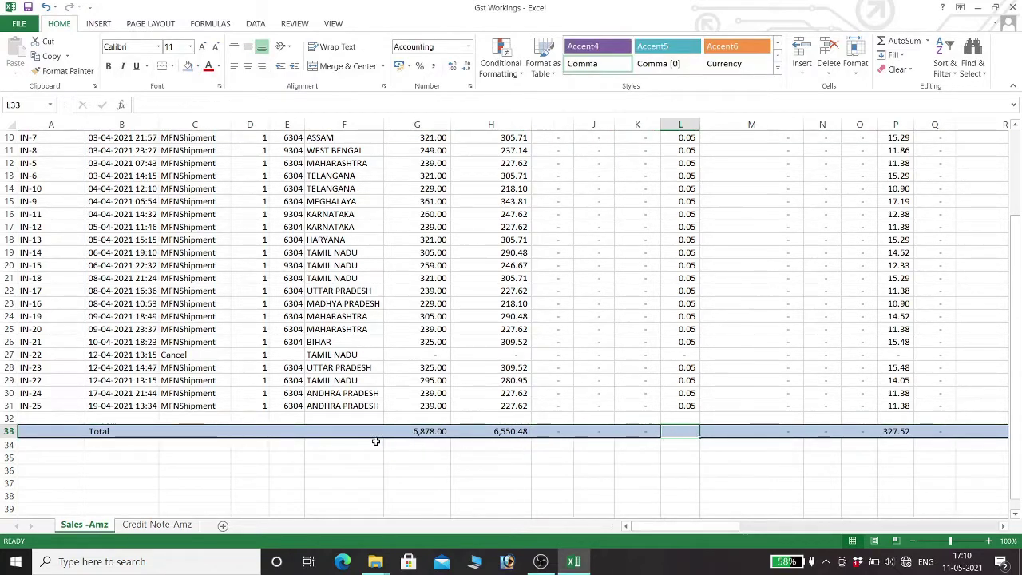
key("Right")
key("Right")
key("Right")
key("Right")
key("Right")
key("Right")
key("Right")
key("Right")
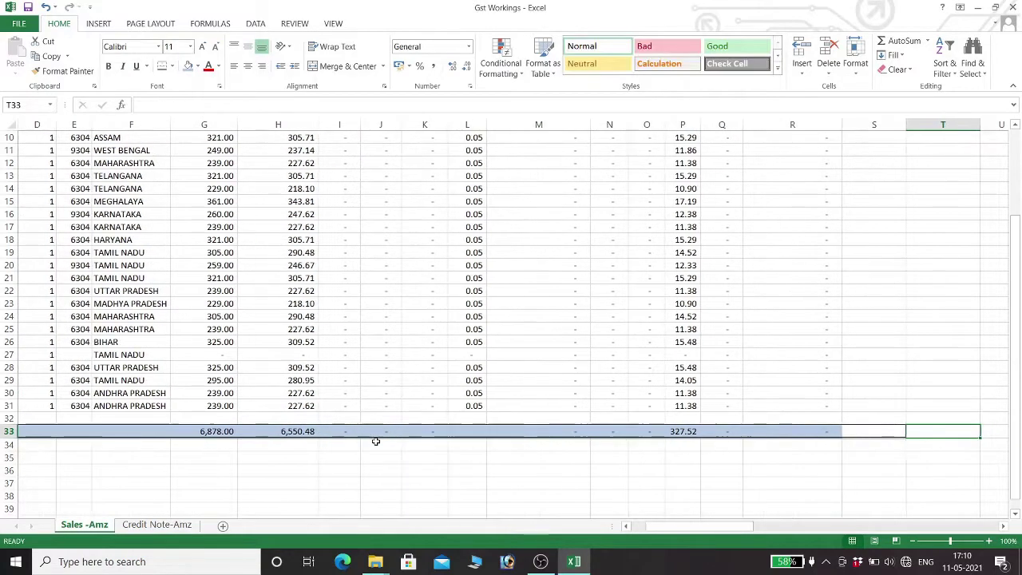
key("Left")
key("Left")
key("Left")
key("Left")
key("Left")
key("Left")
key("Right")
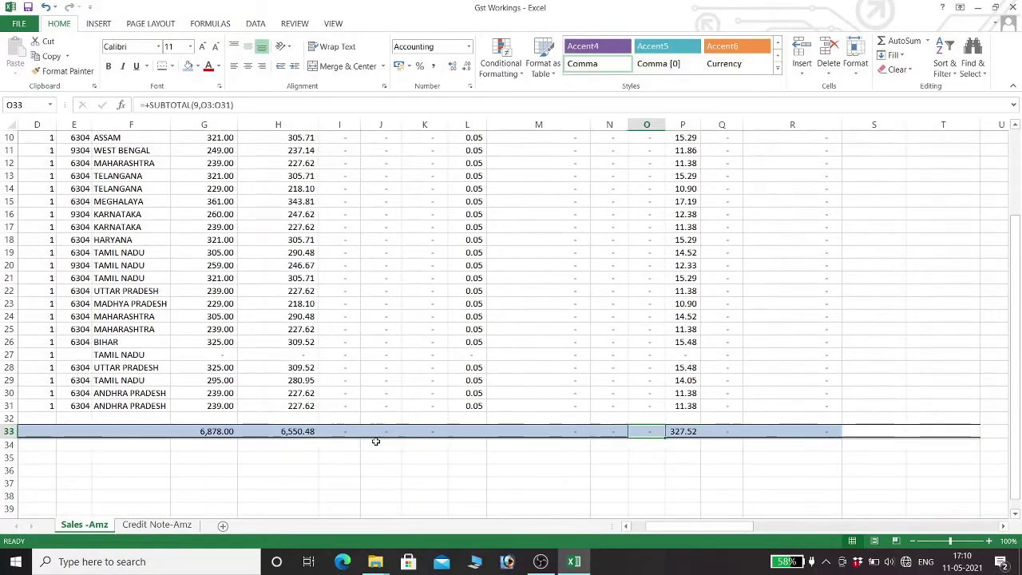
Delete the Credit Note No and Credit Note Date columns, S and T, from the Sales -Amz sheet
key("Right")
key("Right")
key("Right")
key("Right")
key("Right")
key("Up")
key("Up")
key("Up")
key("Up")
key("Up")
key("Up")
key("Up")
key("Up")
key("Up")
key("Up")
key("Up")
key("Up")
key("Up")
key("Up")
key("Up")
key("Up")
key("Up")
key("Up")
key("Up")
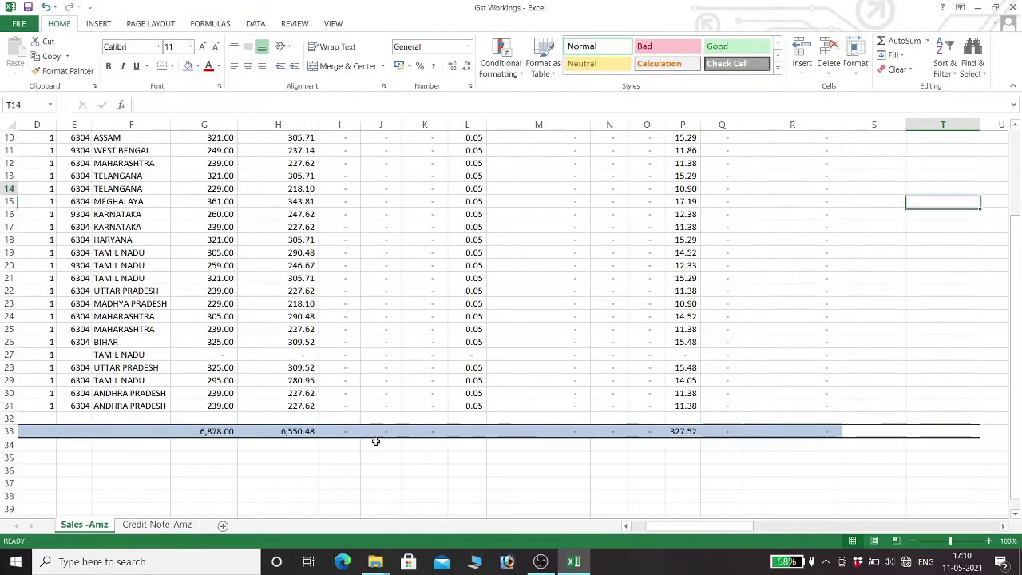
key("Up")
key("Up")
key("Up")
key("Up")
key("Up")
key("Up")
key("Up")
key("Up")
key("Up")
key("Up")
key("Up")
key("Up")
key("Left")
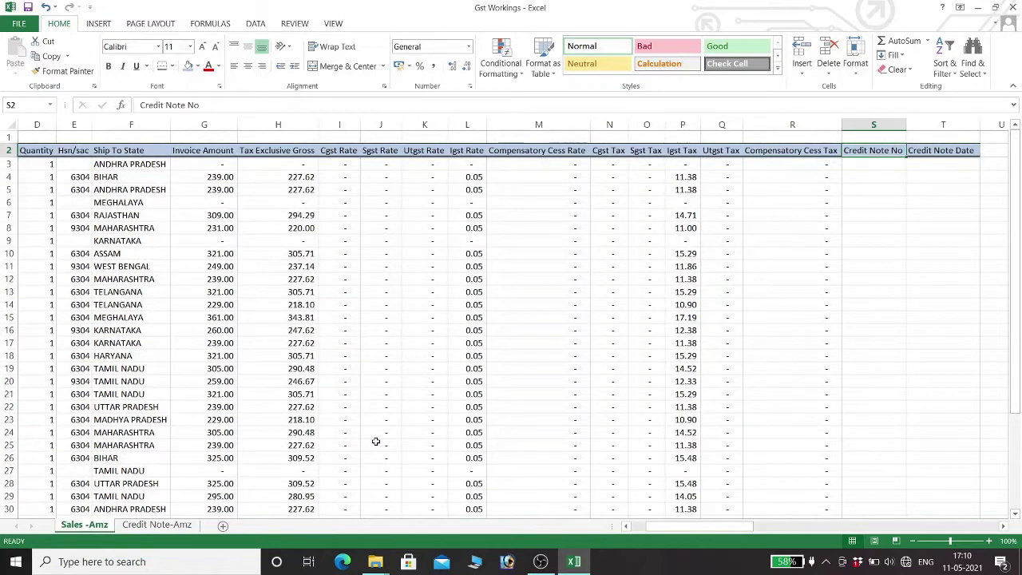
key("ctrl+space")
key("shift+Right")
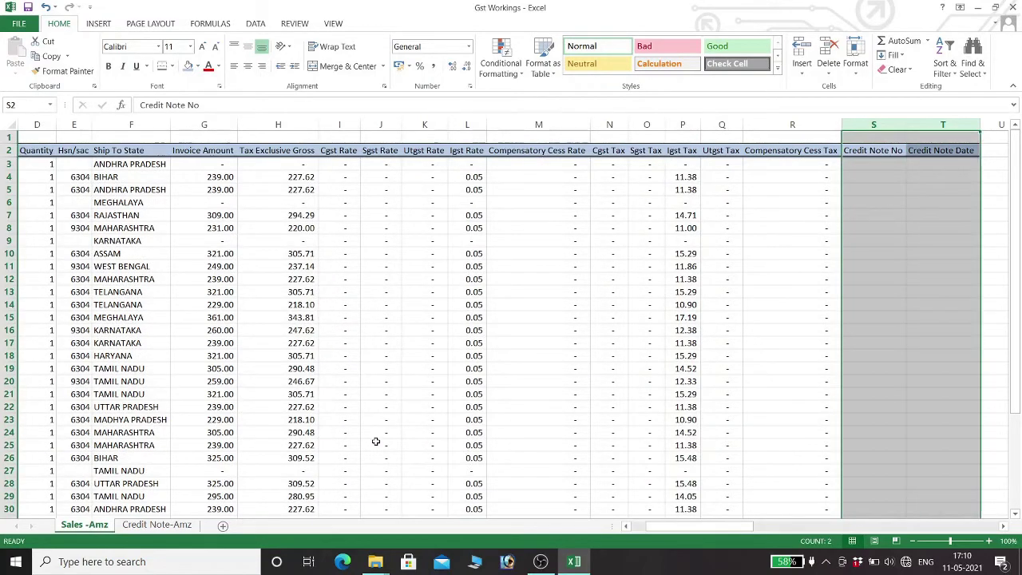
key("ctrl+minus")
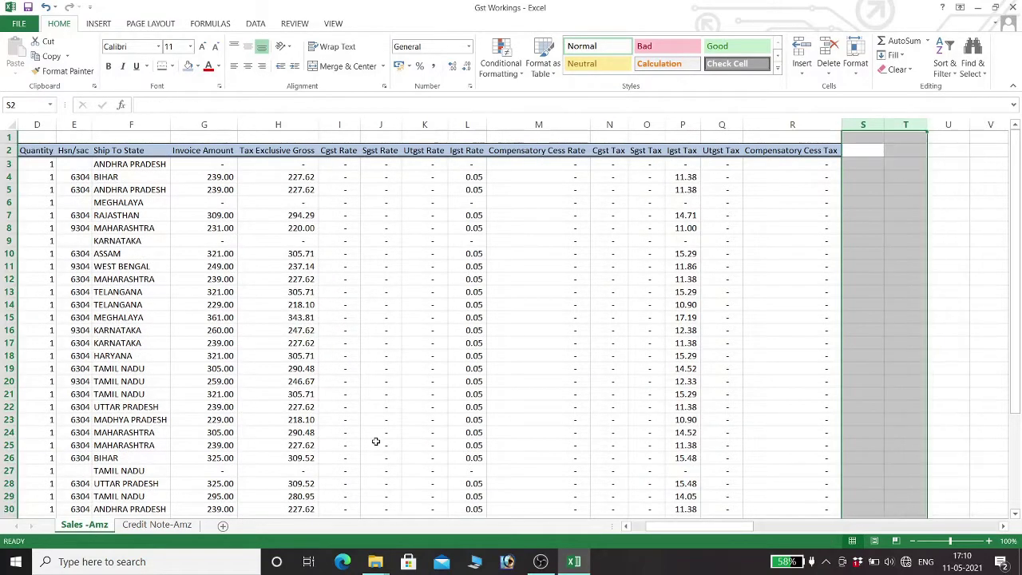
Look over the Sales -Amz rows down to row 22 and back across to the Invoice Number column
key("Down")
key("Down")
key("Down")
key("Down")
key("Down")
key("Down")
key("Down")
key("Down")
key("Down")
key("Down")
key("Down")
key("Down")
key("Down")
key("Down")
key("Down")
key("Down")
key("Down")
key("Down")
key("Down")
key("Down")
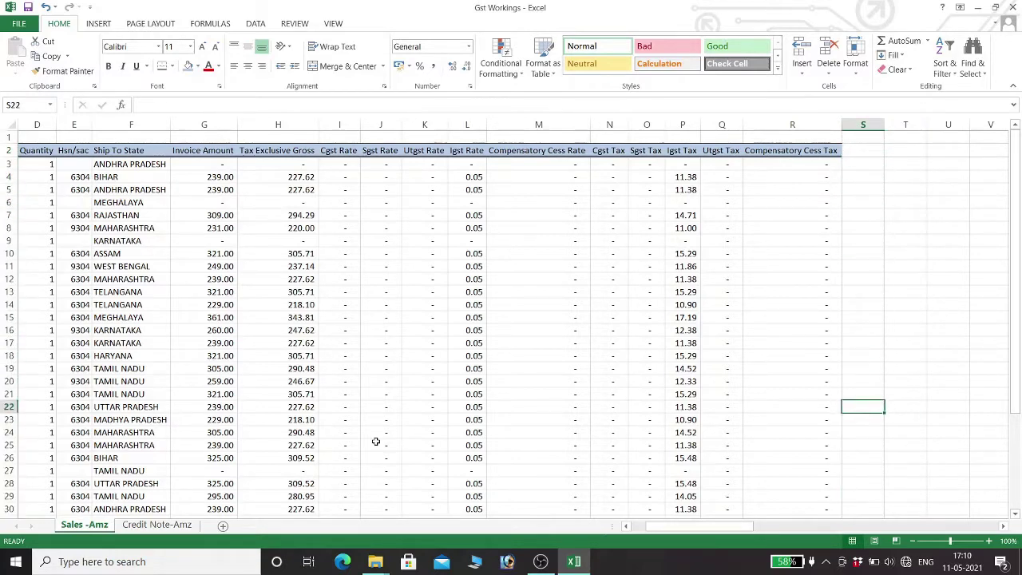
key("ctrl+Left")
key("ctrl+Left")
key("ctrl+Left")
key("ctrl+Left")
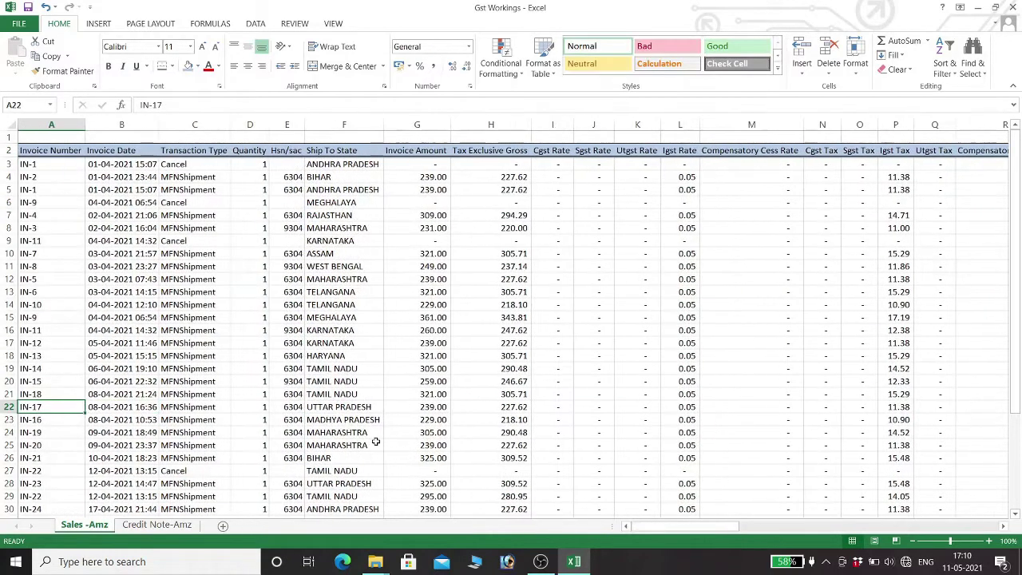
Merge and center I1:M1 above the rate columns of the Sales -Amz sheet and enter the heading Tax Rates
key("Up")
key("Up")
key("Up")
key("Up")
key("Up")
key("Up")
key("Up")
key("Up")
key("Up")
key("Up")
key("Up")
key("Up")
key("Up")
key("Up")
key("Up")
key("Up")
key("Up")
key("Up")
key("Up")
key("Up")
key("Right")
key("Right")
key("Right")
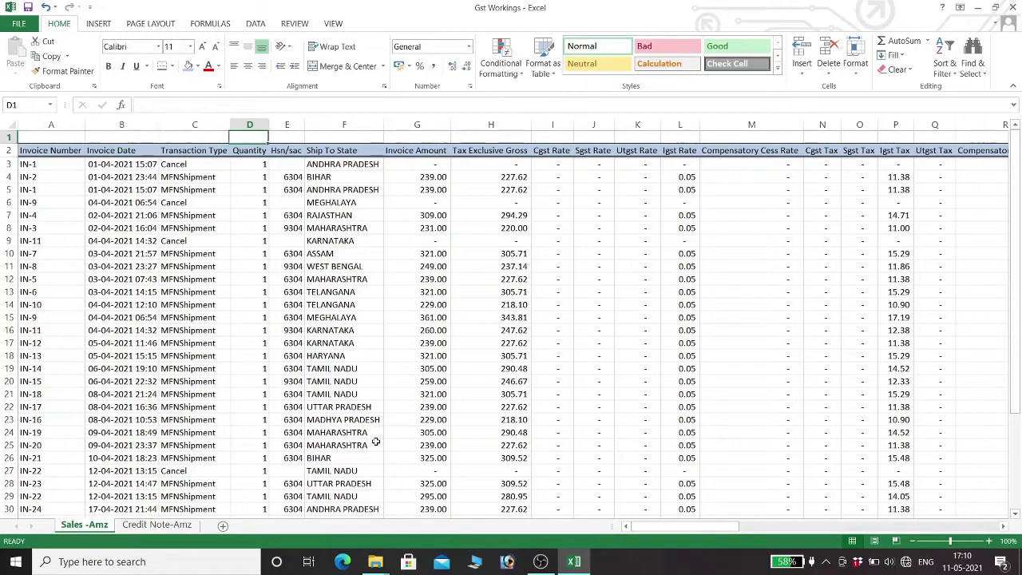
key("Right")
key("Right")
key("Right")
key("Right")
key("Left")
key("Down")
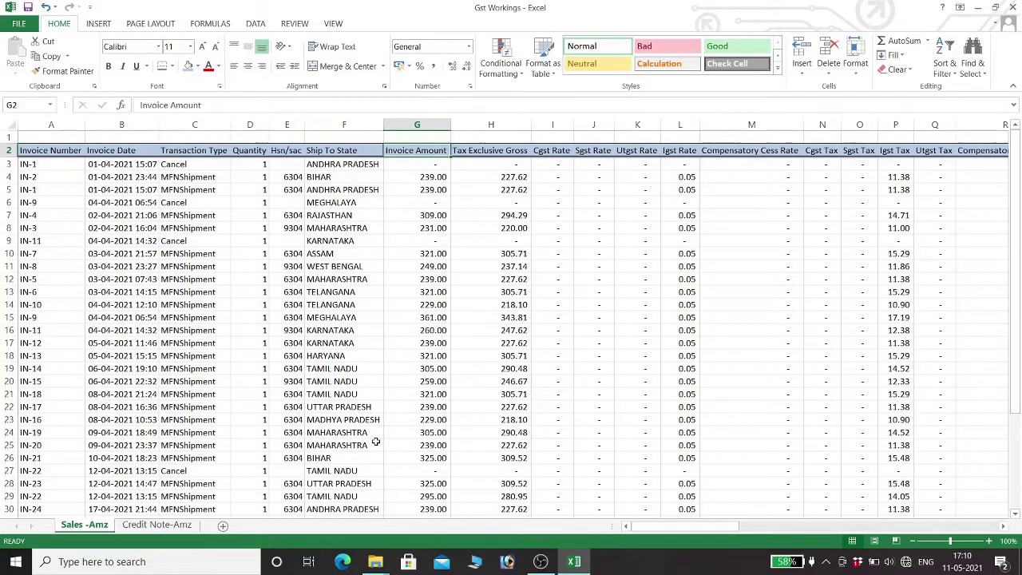
key("Up")
key("Right")
key("Right")
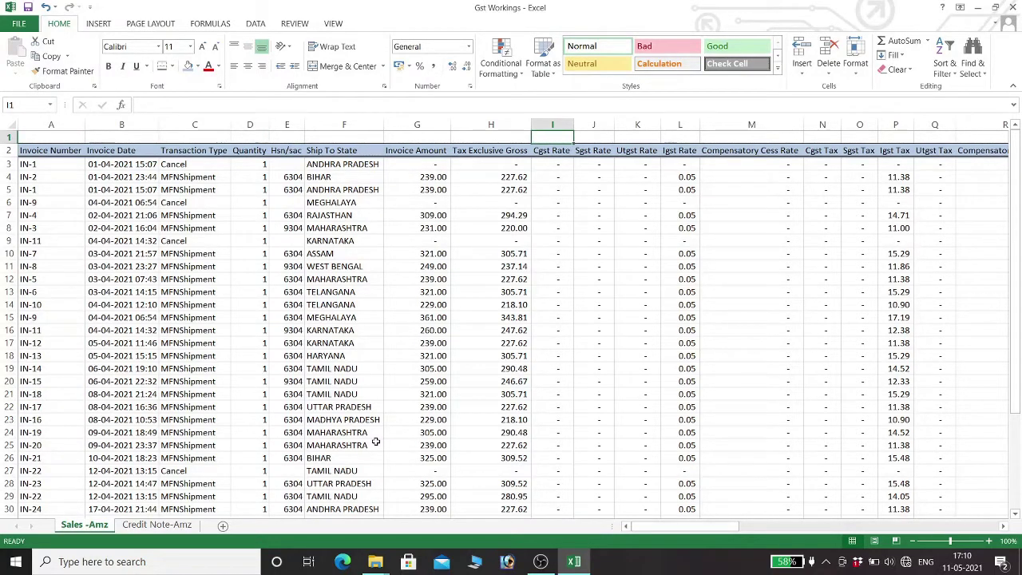
key("shift+Right")
key("shift+Right")
key("shift+Right")
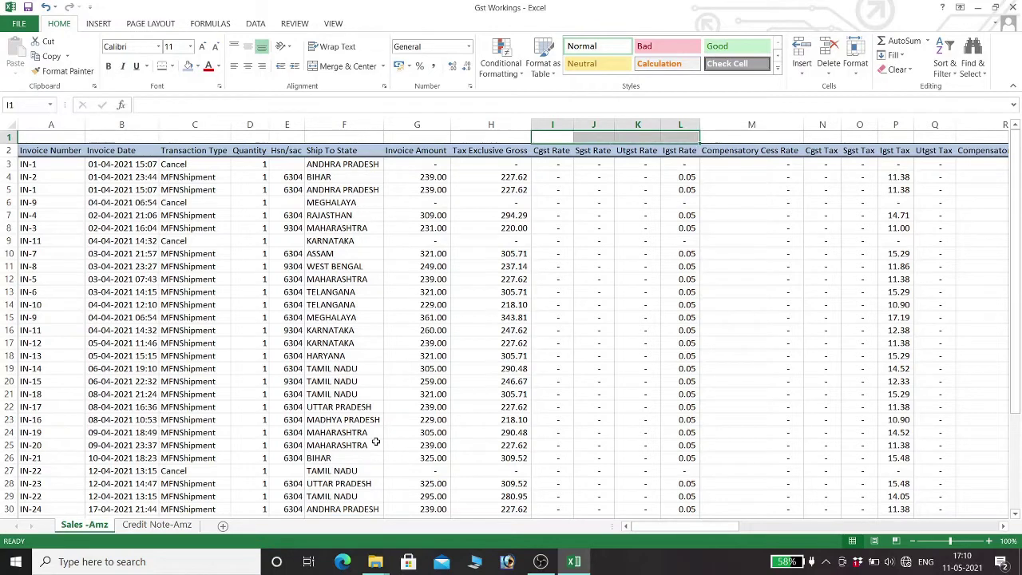
key("shift+Right")
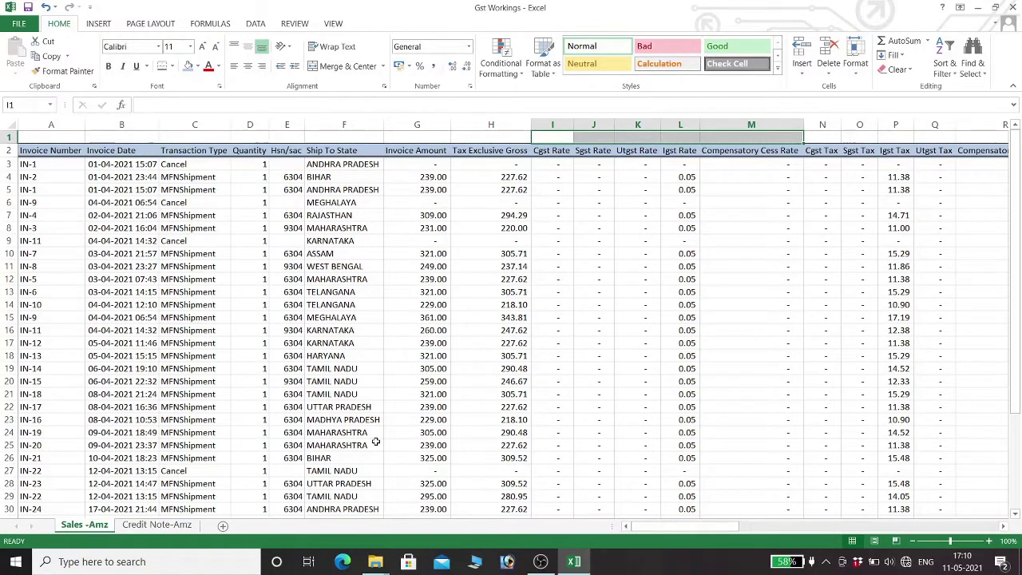
key("alt")
key("h")
key("m")
type("c")
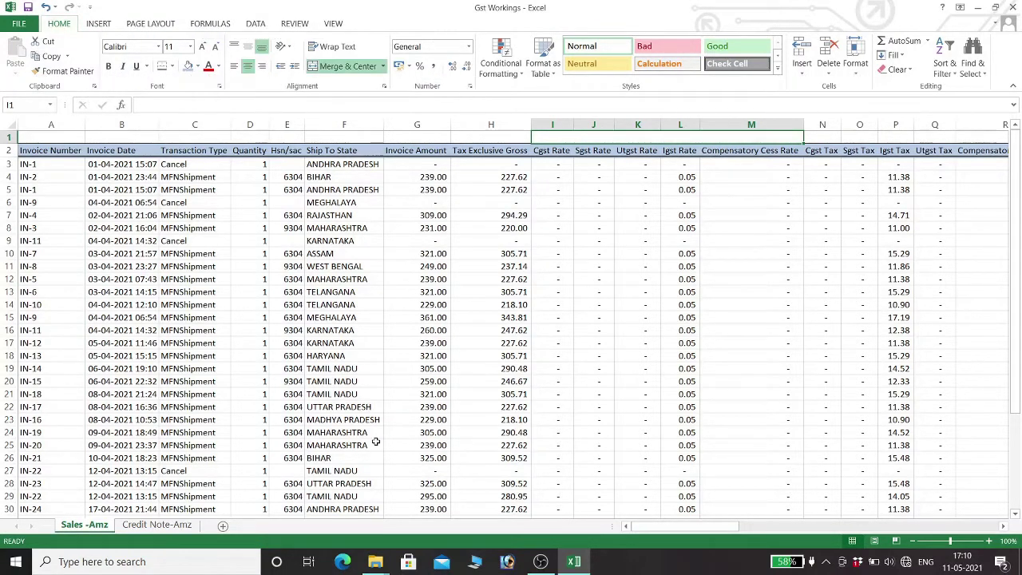
type("Ta")
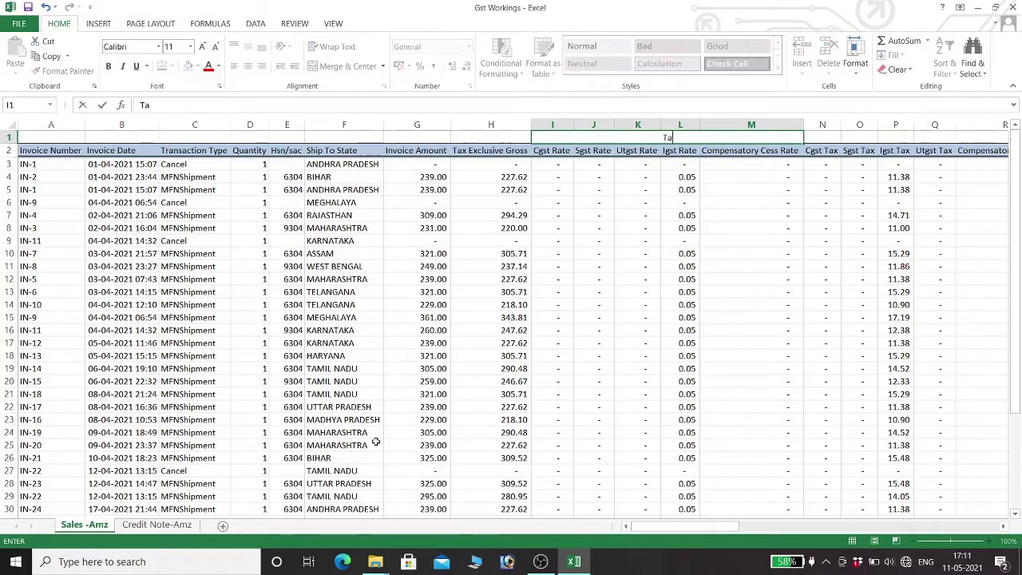
type("x Rates")
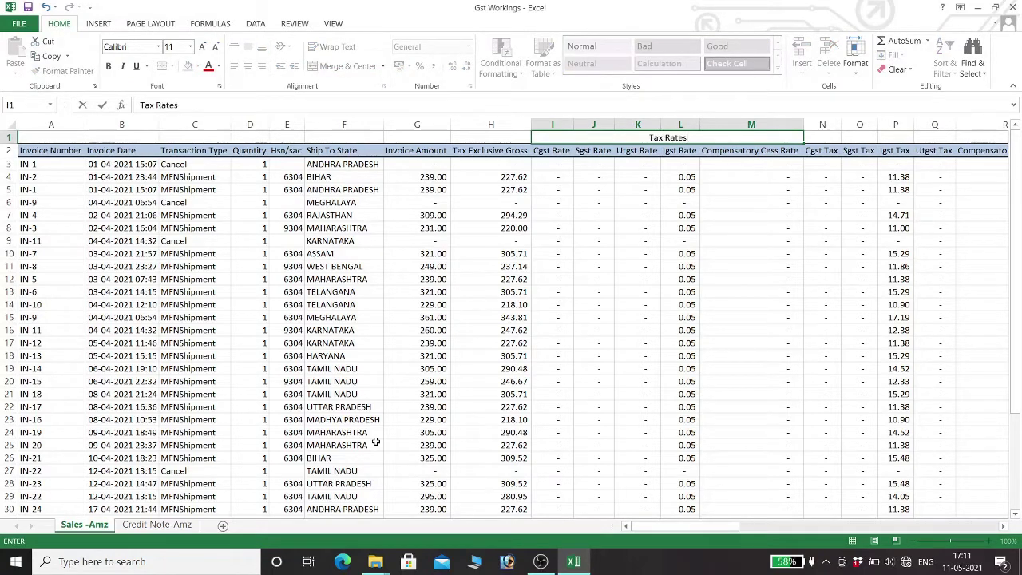
key("Tab")
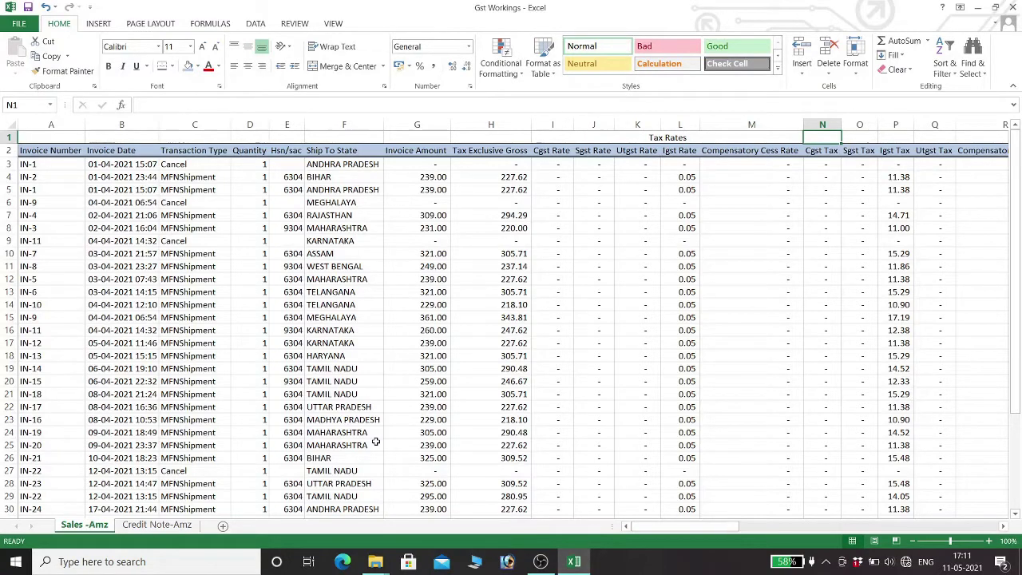
Merge and center N1:R1 above the tax columns and enter the heading Tax Amount
key("shift+Right")
key("shift+Right")
key("shift+Right")
key("shift+Right")
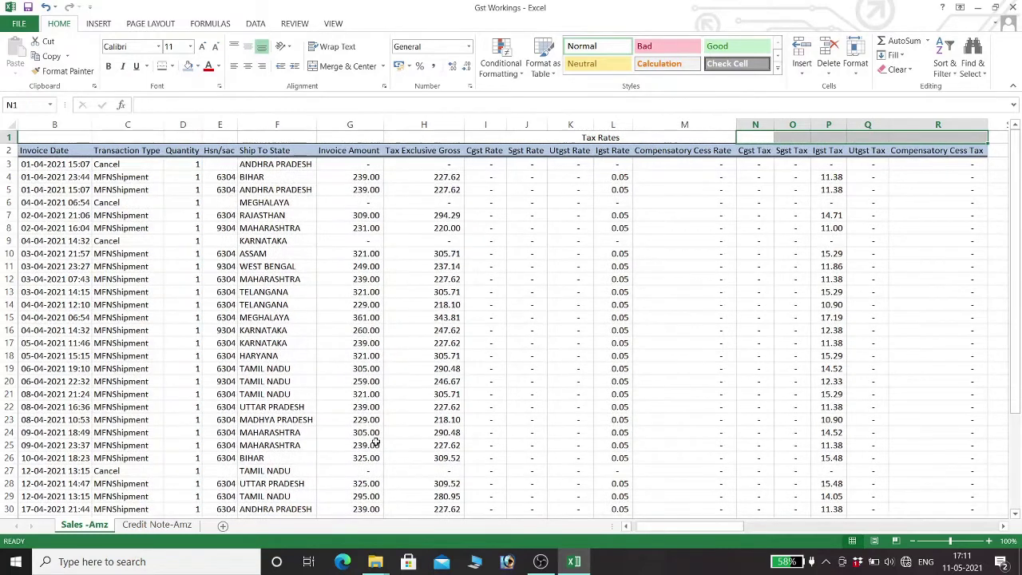
key("alt")
key("h")
key("m")
key("c")
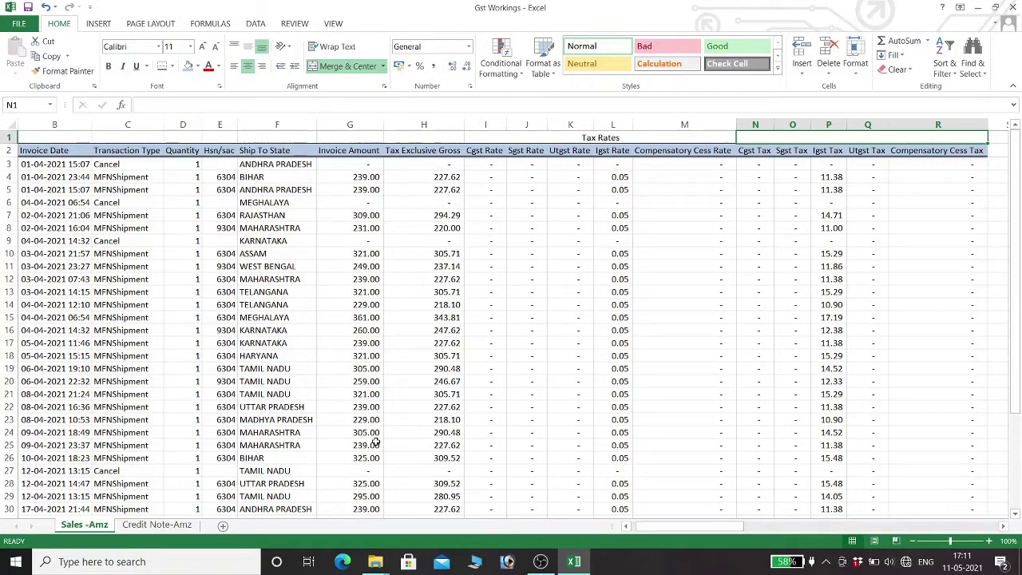
type("Tax")
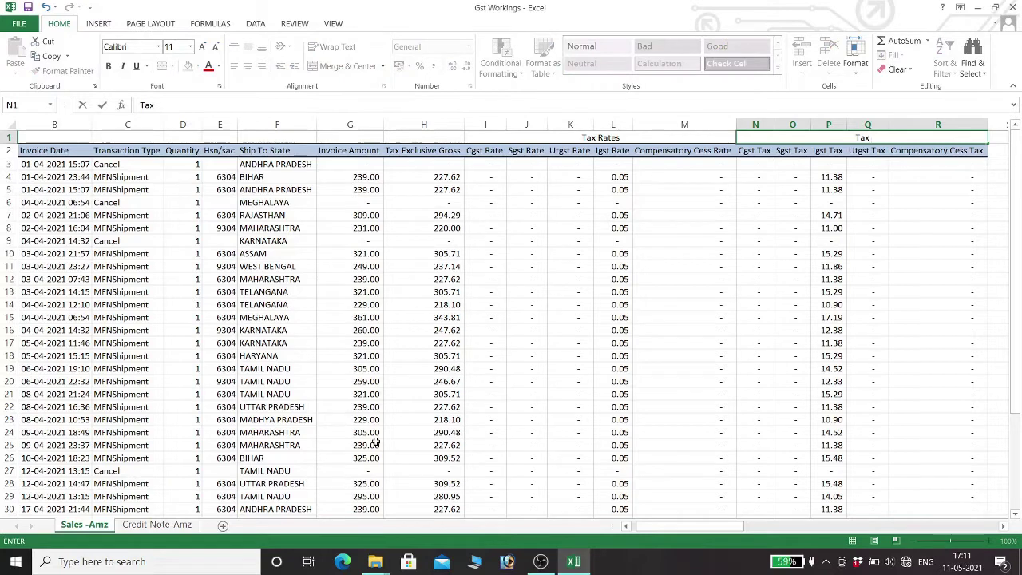
type(" Amount")
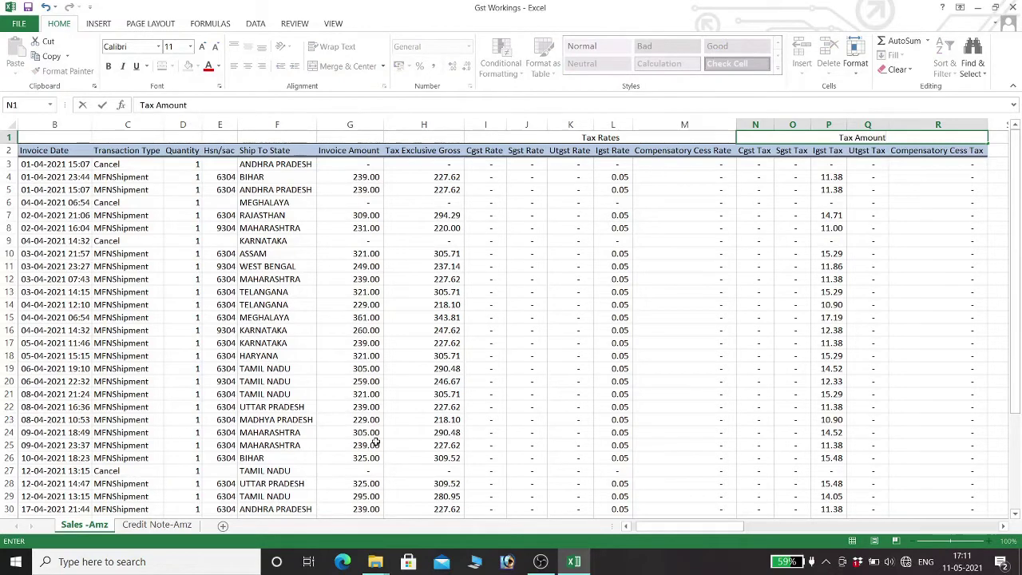
key("Return")
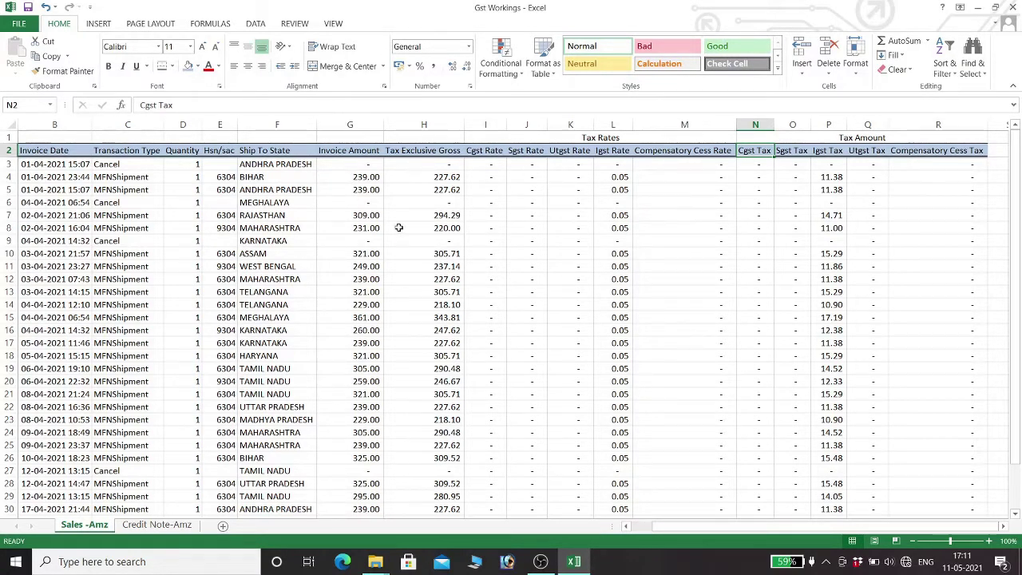
Review the column headings in row 2 from Invoice Number across to the Tax Rates and Tax Amount groups
key("Left")
key("Home")
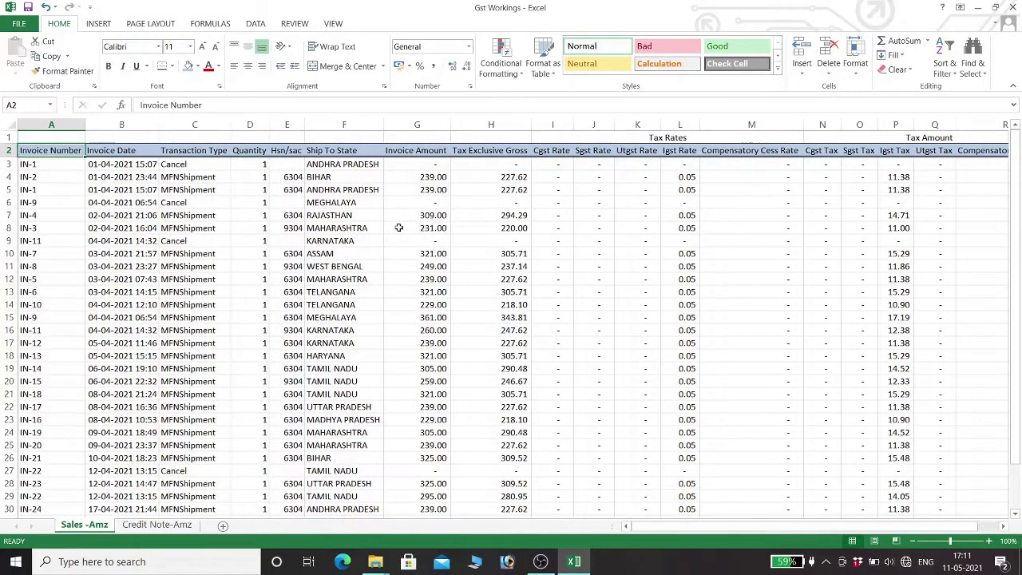
key("Right")
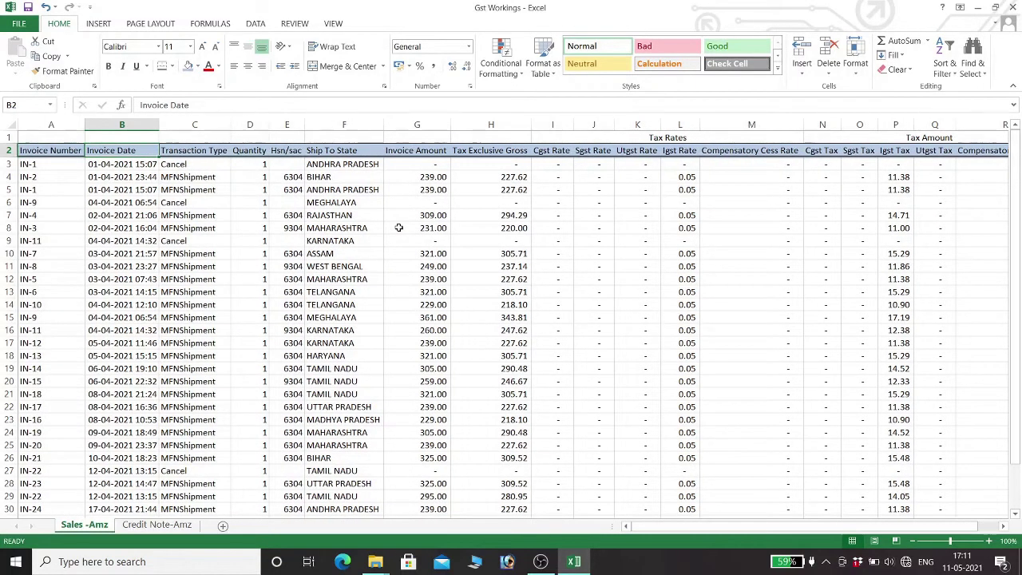
key("Right")
key("Right")
key("Right")
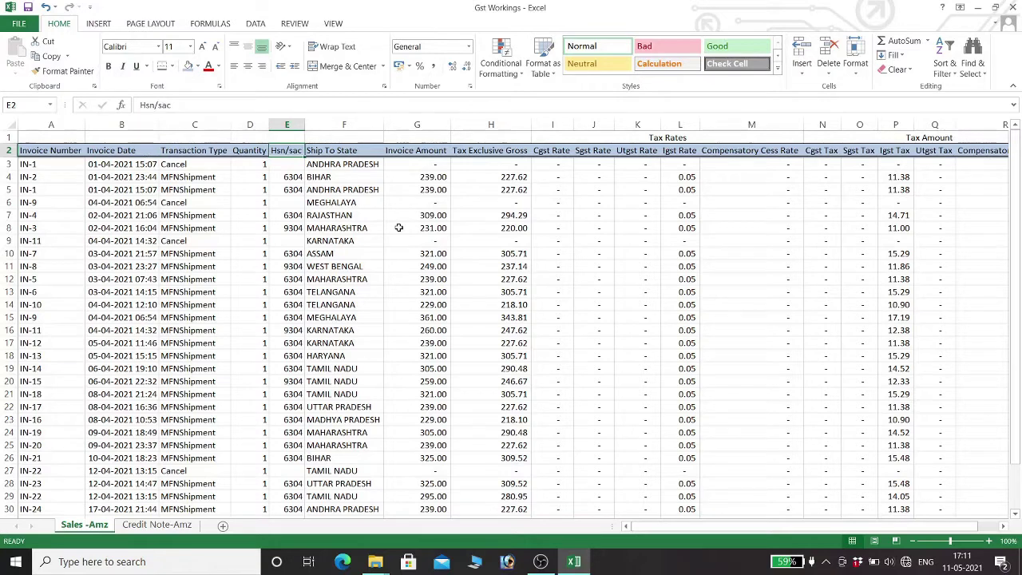
key("Right")
key("Right")
key("Right")
key("Right")
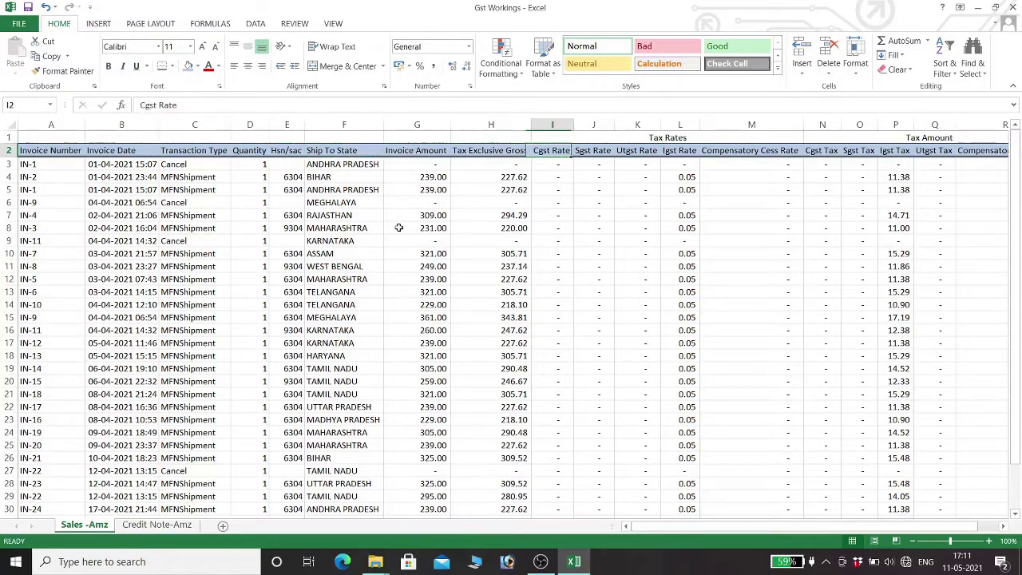
key("Right")
key("Right")
key("Right")
key("Up")
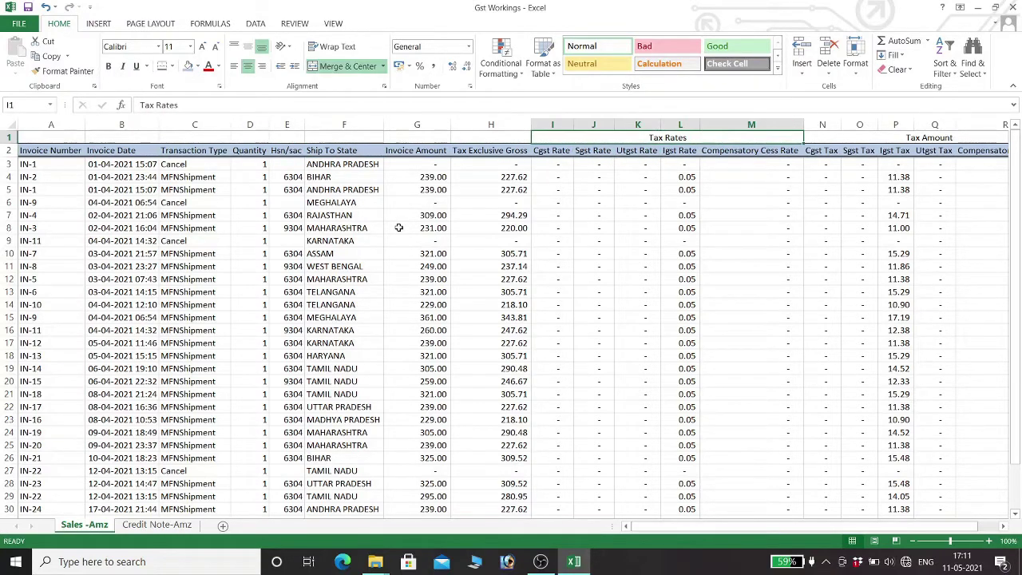
key("Down")
key("Right")
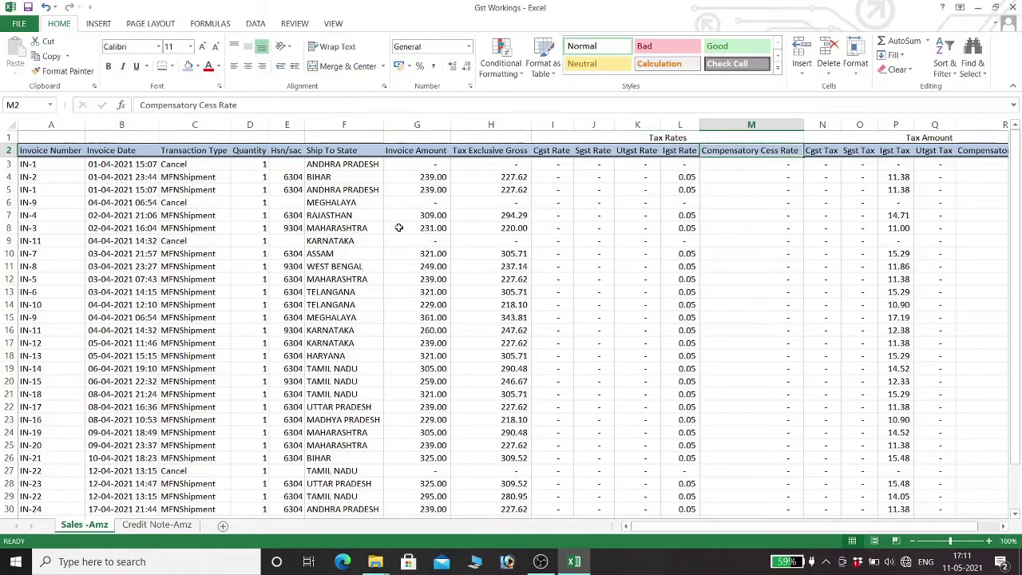
key("Right")
key("Right")
key("Right")
key("Up")
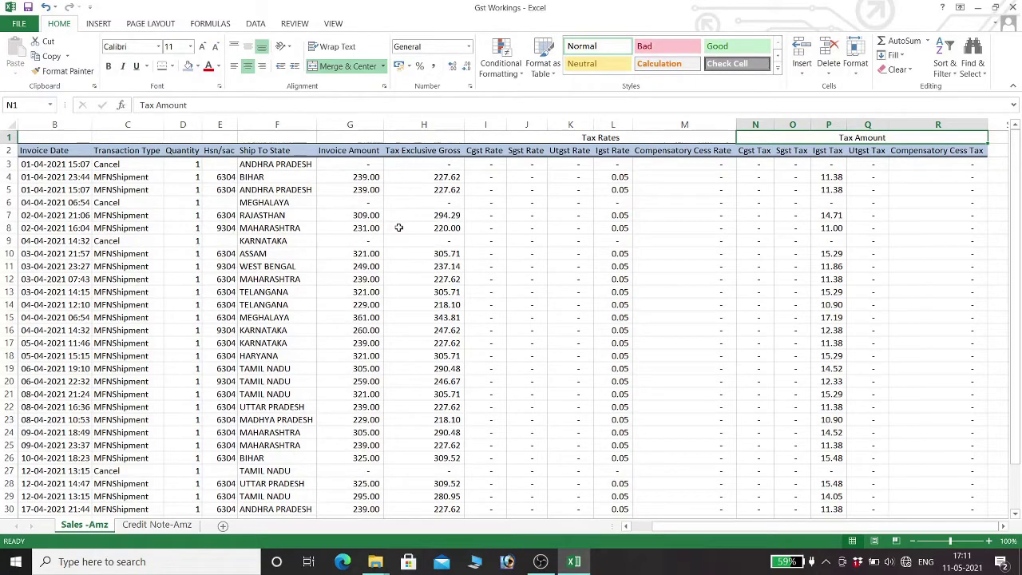
key("Down")
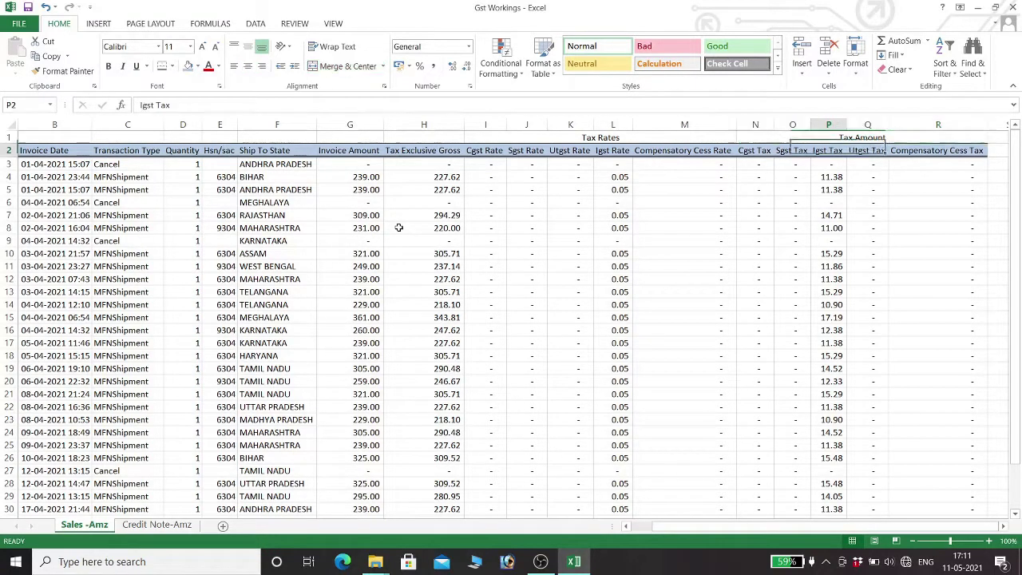
Fill the merged Tax Amount and Tax Rates headings in row 1 with the green theme color
key("Up")
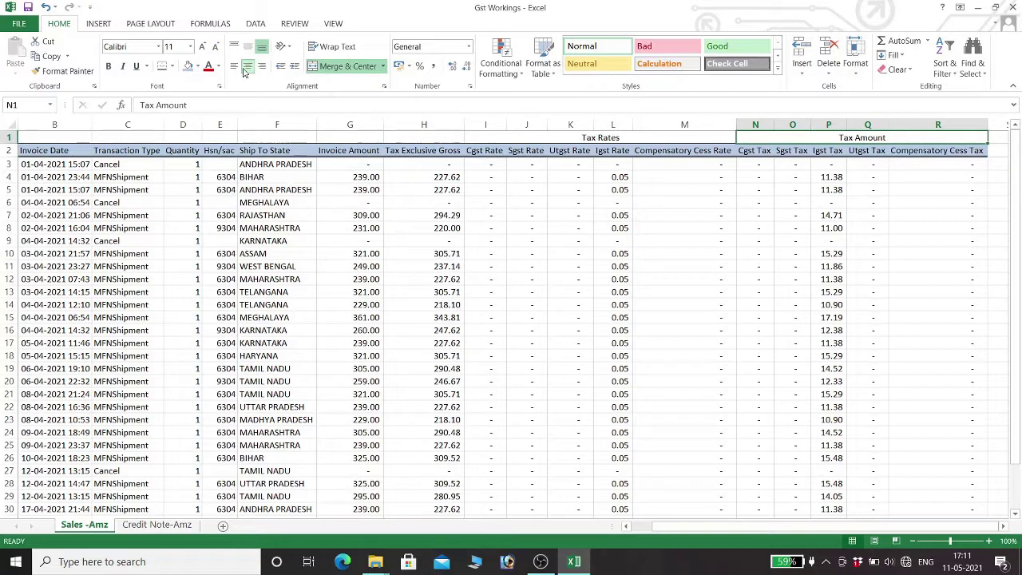
left_click(197, 66)
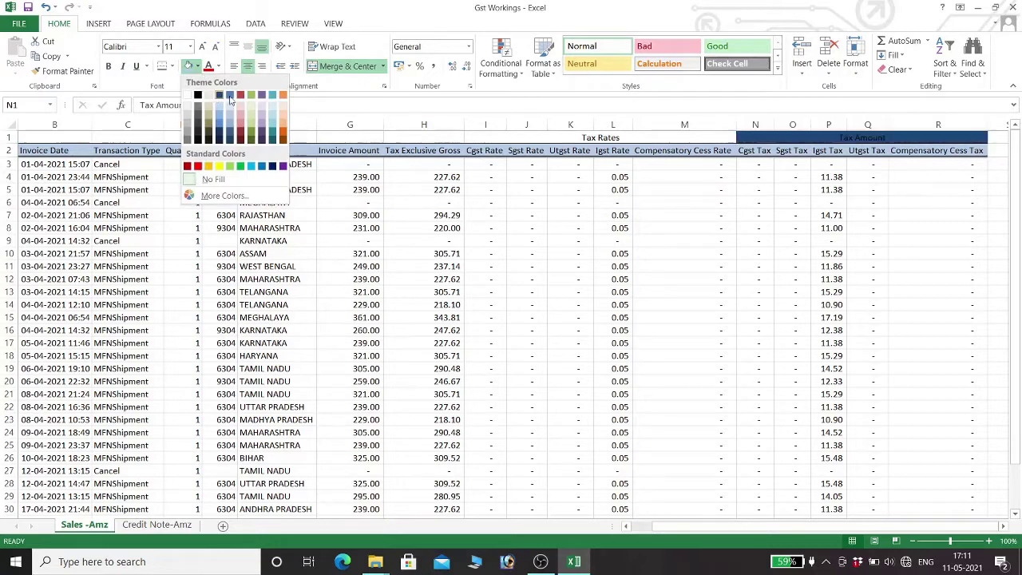
left_click(255, 97)
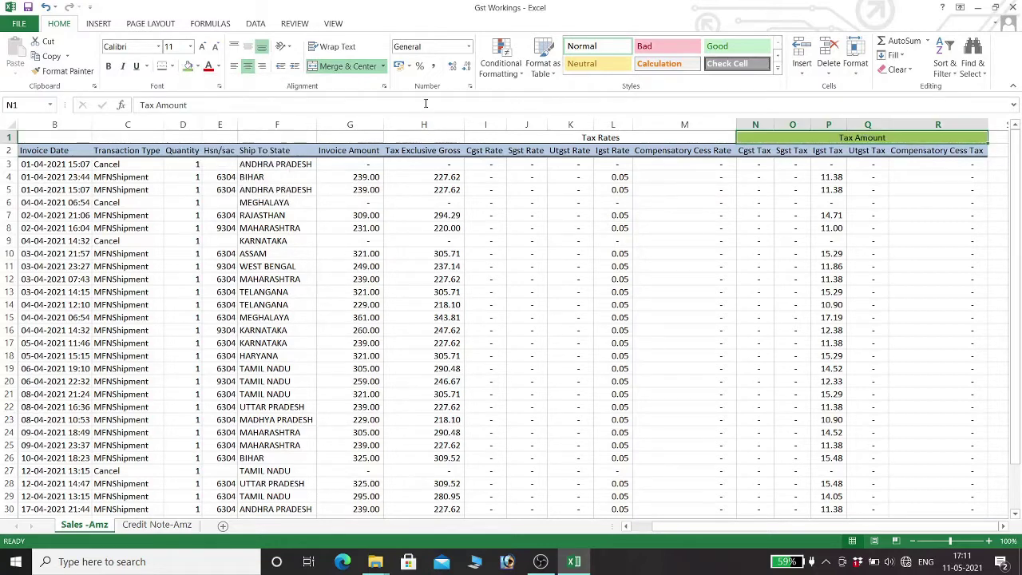
left_click(557, 138)
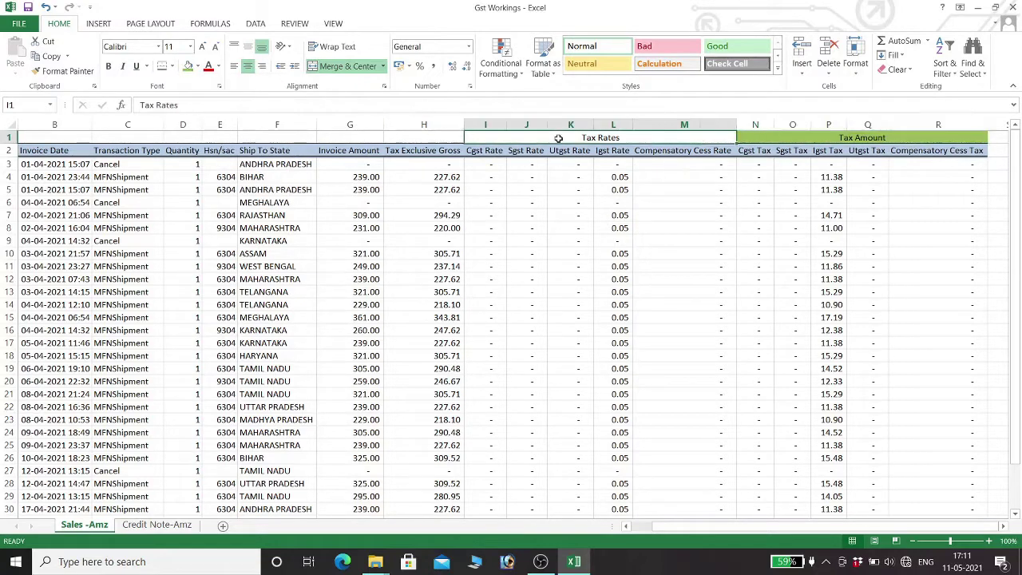
left_click(189, 66)
key("Down")
key("Down")
key("Down")
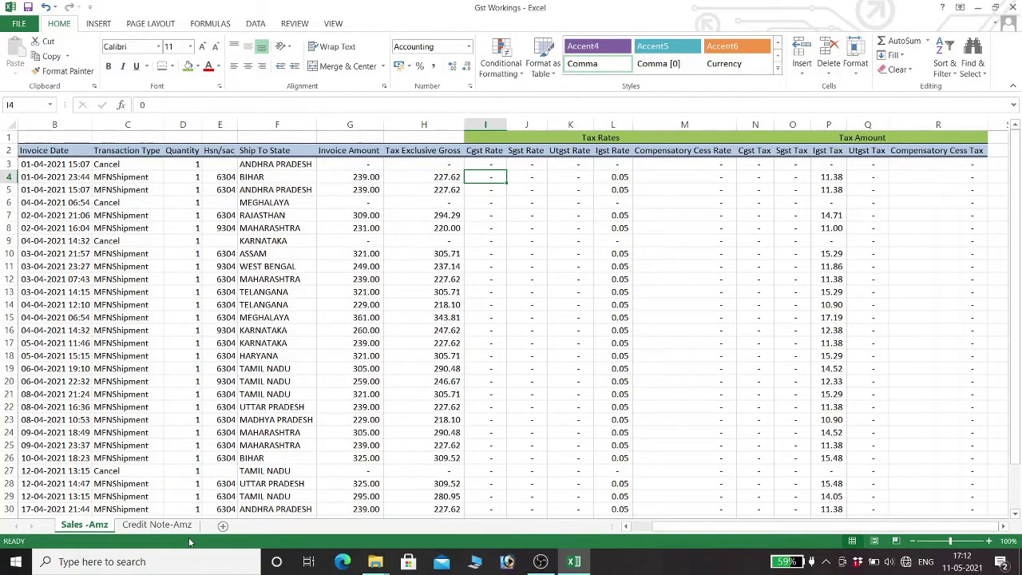
Switch to File Explorer and open the Flipkart sales report workbook from the flipkart sale folder under April 2021
key("alt+Tab")
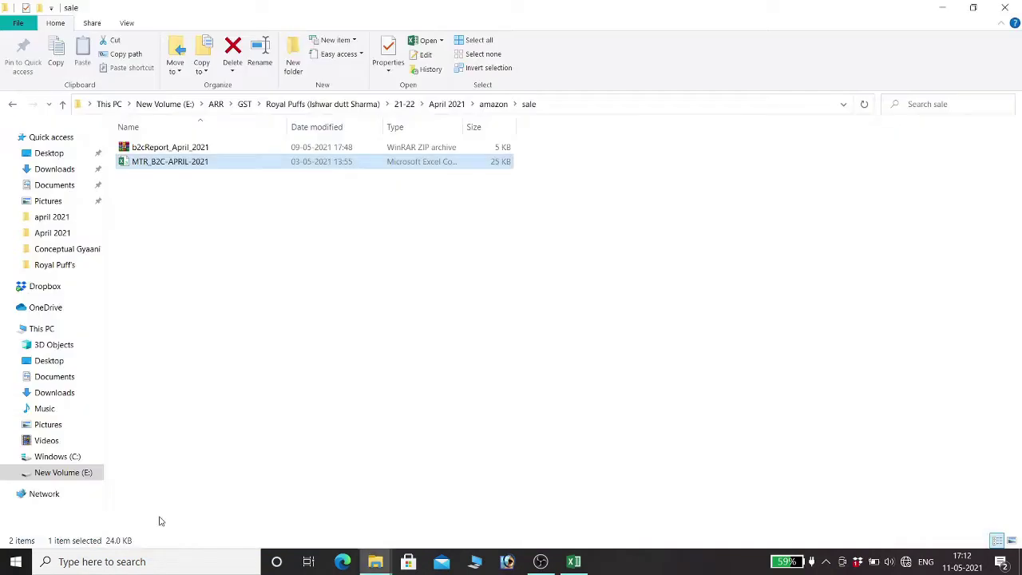
key("BackSpace")
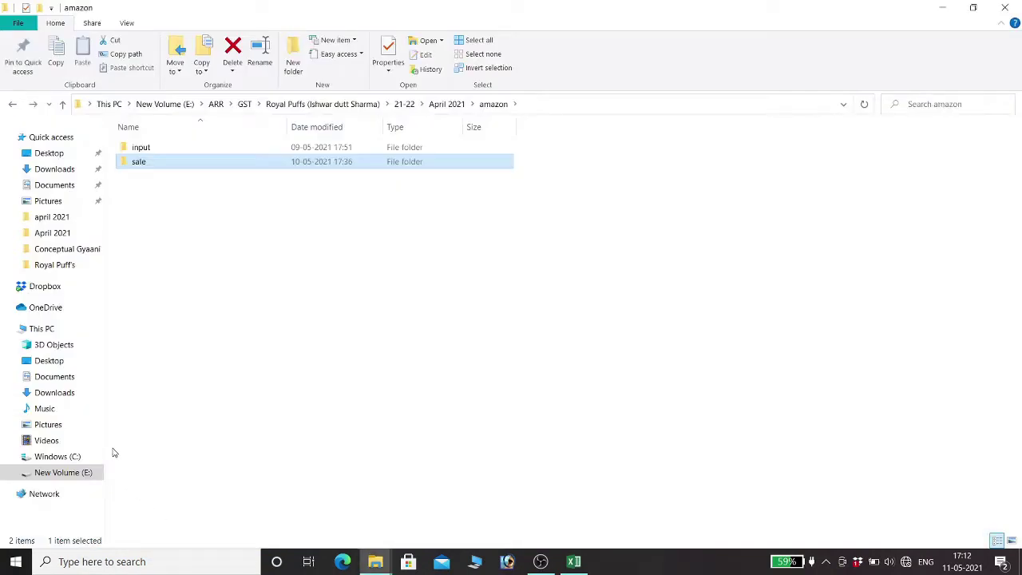
key("BackSpace")
key("Down")
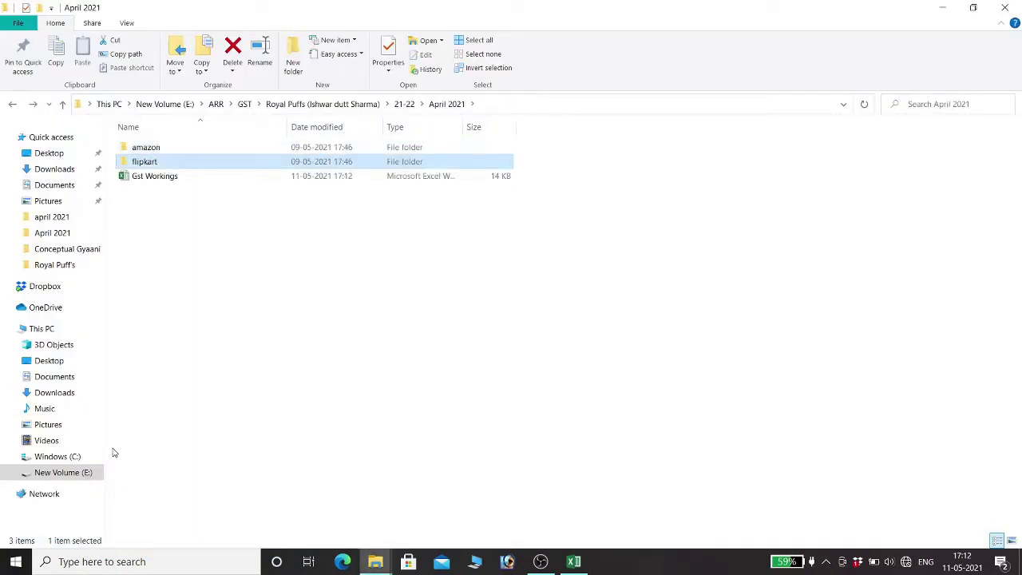
key("Return")
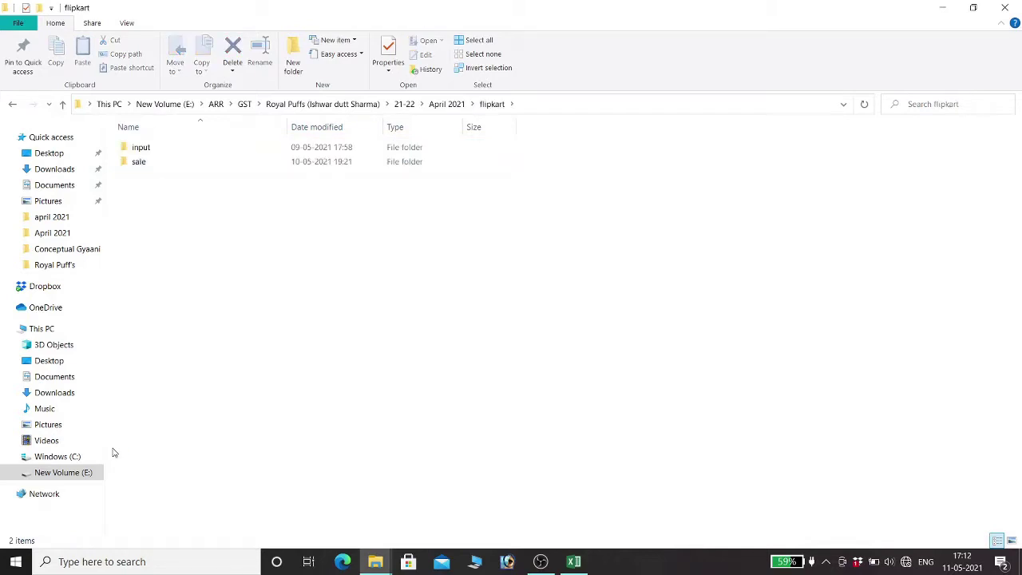
key("Down")
key("Return")
key("Down")
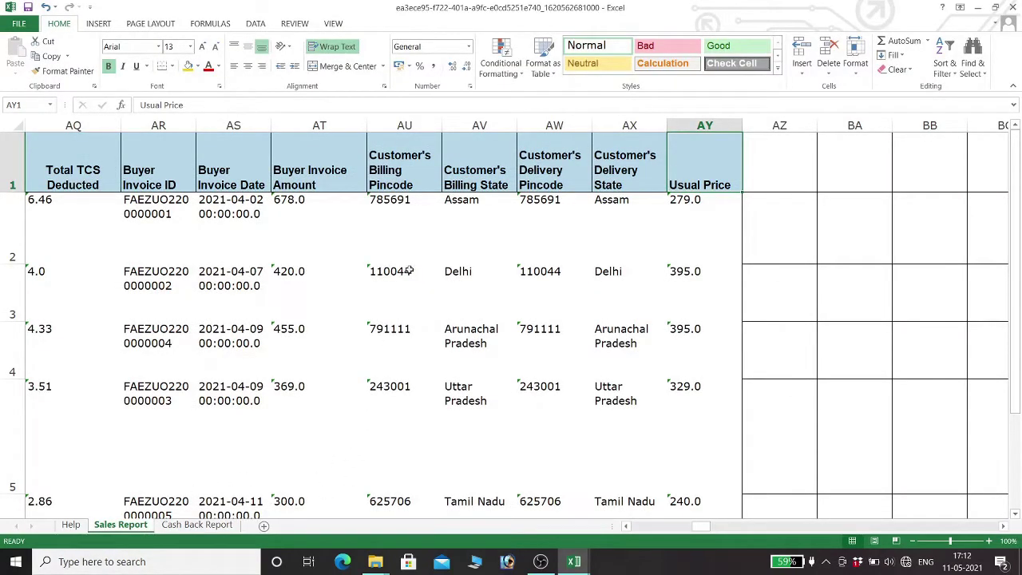
Look back along row 2 of the Sales Report sheet from the buyer invoice columns to Seller GSTIN
left_click(412, 235)
key("Left")
key("Left")
key("Left")
key("Left")
key("Left")
key("Left")
key("Left")
key("Left")
key("Left")
key("Left")
key("Left")
key("Left")
key("Left")
key("Left")
key("Left")
key("Left")
key("Left")
key("Left")
key("Left")
key("Left")
key("Left")
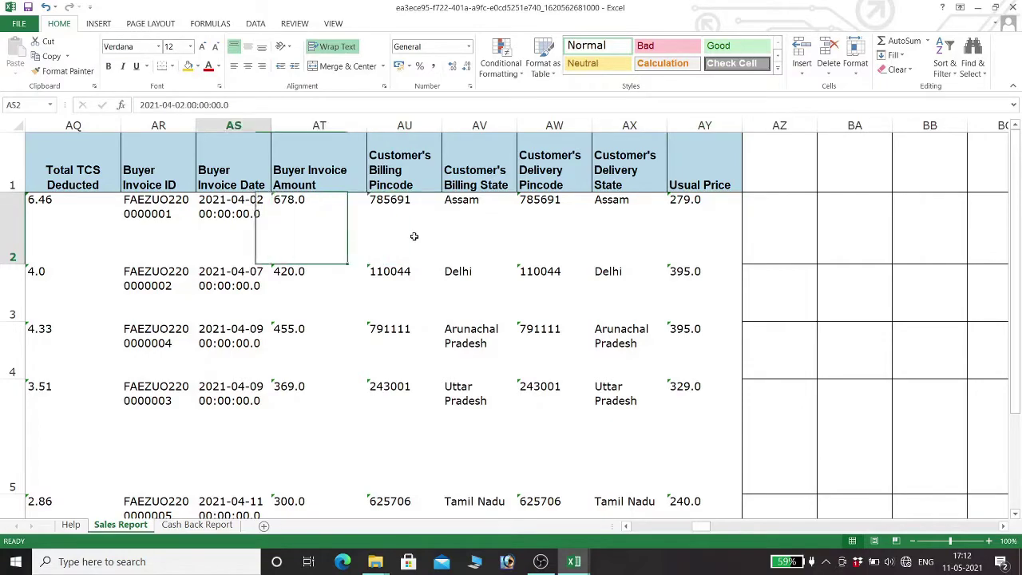
key("Left")
key("Left")
key("Left")
key("Left")
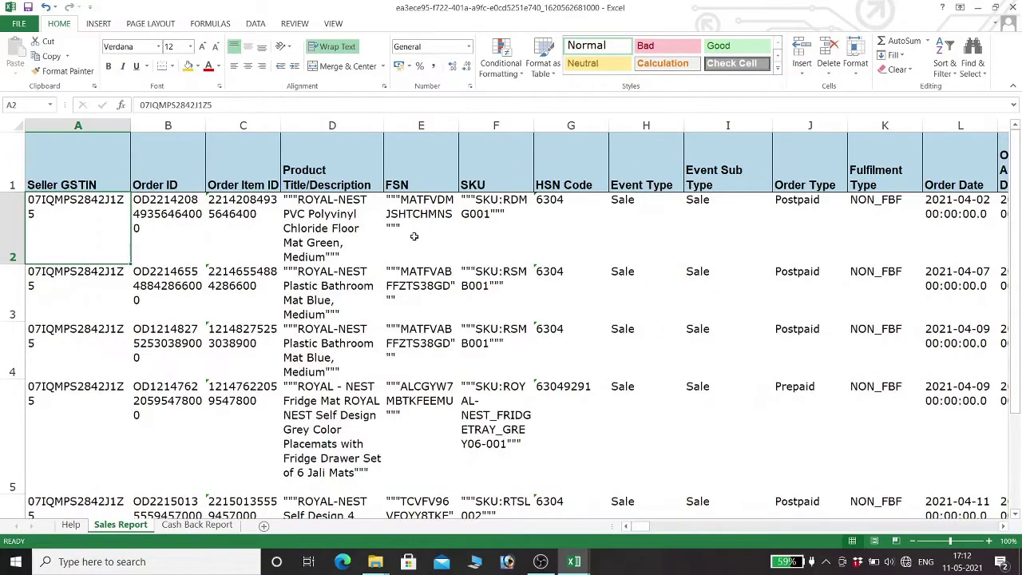
Review the Sales Report columns along row 2 from Seller GSTIN across to the empty column after Usual Price
key("Right")
key("Right")
key("Right")
key("Right")
key("Right")
key("Right")
key("Right")
key("Right")
key("Right")
key("Right")
key("Right")
key("Right")
key("Right")
key("Right")
key("Right")
key("Right")
key("Right")
key("Right")
key("Right")
key("Right")
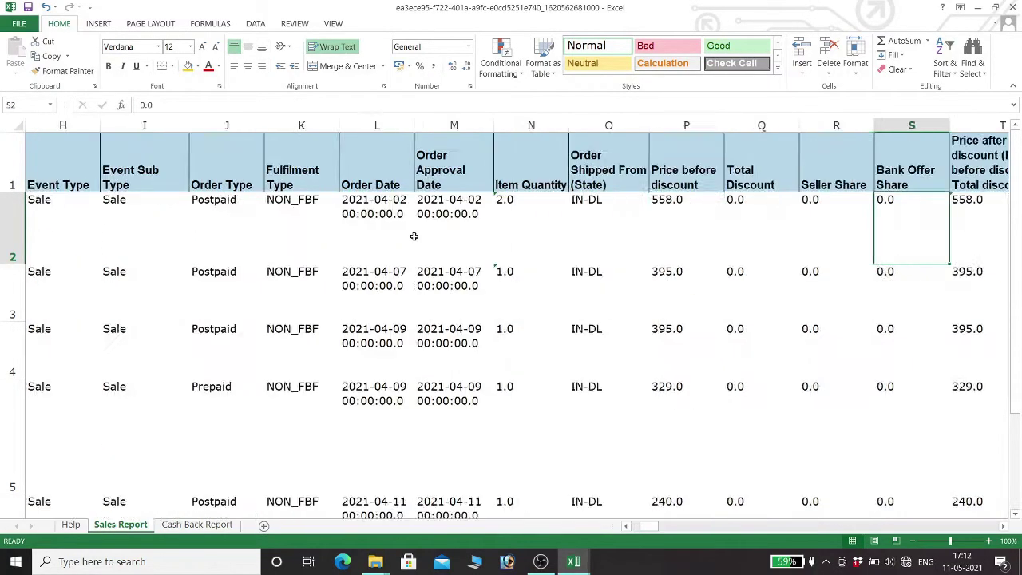
key("Right")
key("Right")
key("Right")
key("Right")
key("Right")
key("Right")
key("Right")
key("Right")
key("Right")
key("Right")
key("Right")
key("Right")
key("Right")
key("Right")
key("Right")
key("Right")
key("Right")
key("Right")
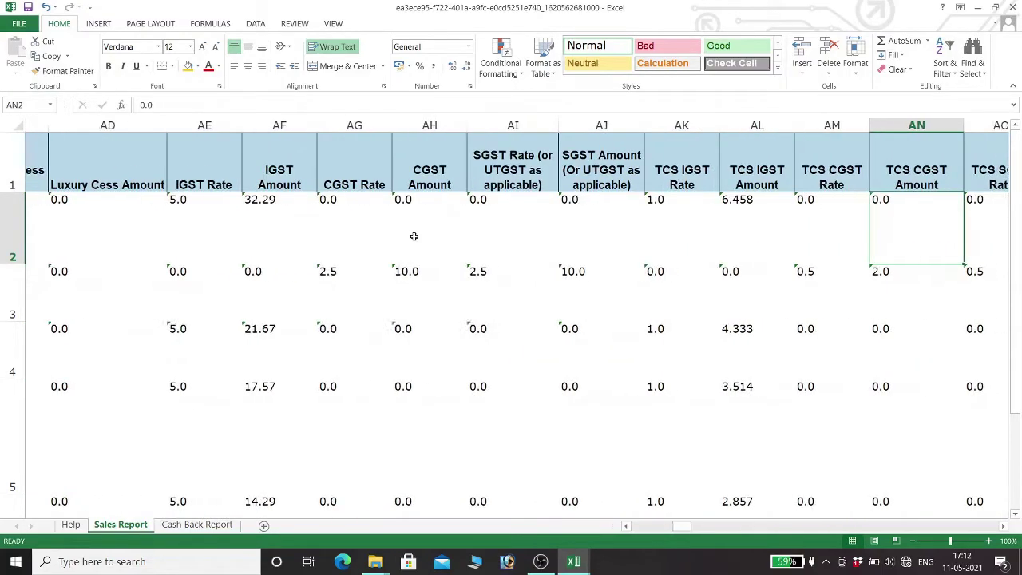
key("Right")
key("Right")
key("Right")
key("Right")
key("Right")
key("Right")
key("Right")
key("Right")
key("Right")
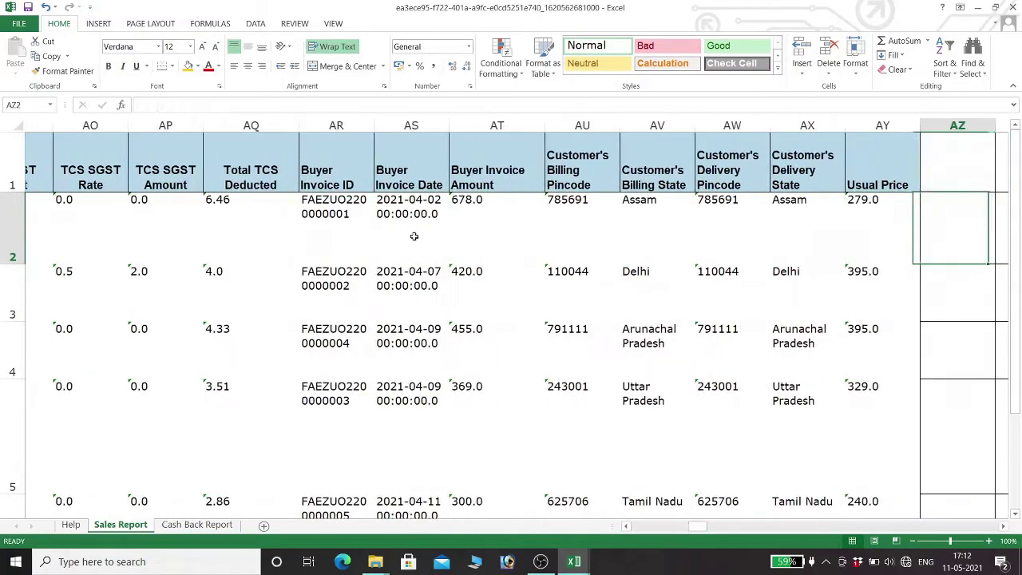
Check how far the Sales Report records extend downward, and look back along the heading row to Seller GSTIN
key("Down")
key("Down")
key("Down")
key("Down")
key("Down")
key("Down")
key("Down")
key("Down")
key("Down")
key("Down")
key("Down")
key("Down")
key("Down")
key("Down")
key("Down")
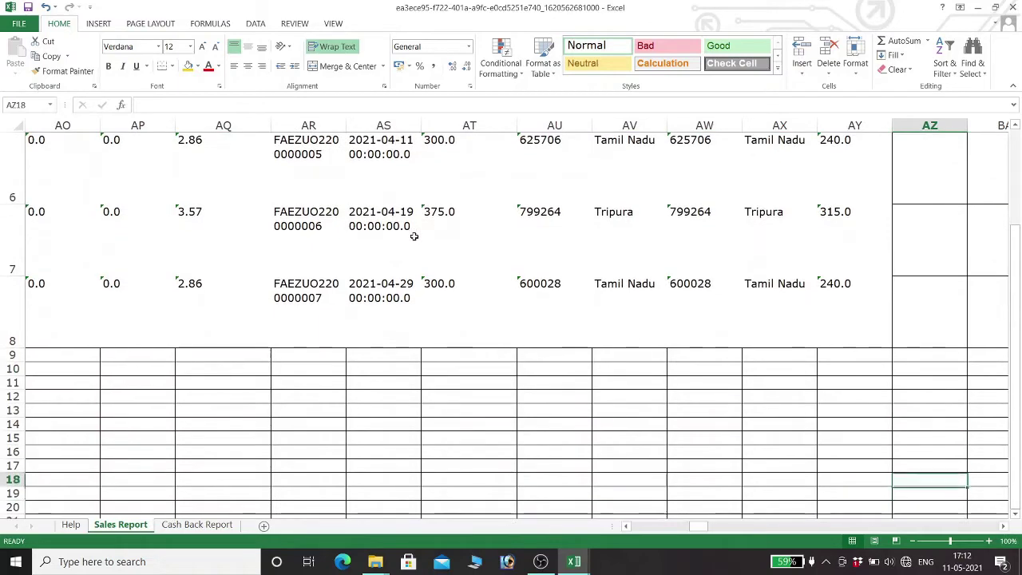
key("Up")
key("Up")
key("Up")
key("Up")
key("Up")
key("Up")
key("Up")
key("Up")
key("Up")
key("Up")
key("Up")
key("Up")
key("Up")
key("Up")
key("Up")
key("Up")
key("Left")
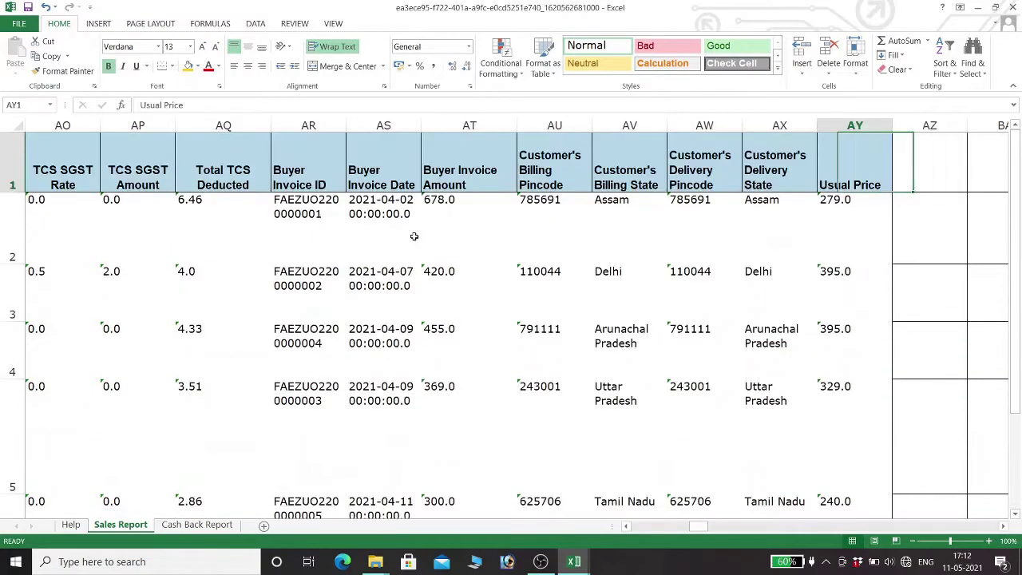
key("Left")
key("Left")
key("Left")
key("Left")
key("Left")
key("Left")
key("Left")
key("Left")
key("Left")
key("Left")
key("Left")
key("Left")
key("Left")
key("Left")
key("Left")
key("Left")
key("Left")
key("Left")
key("Left")
key("Left")
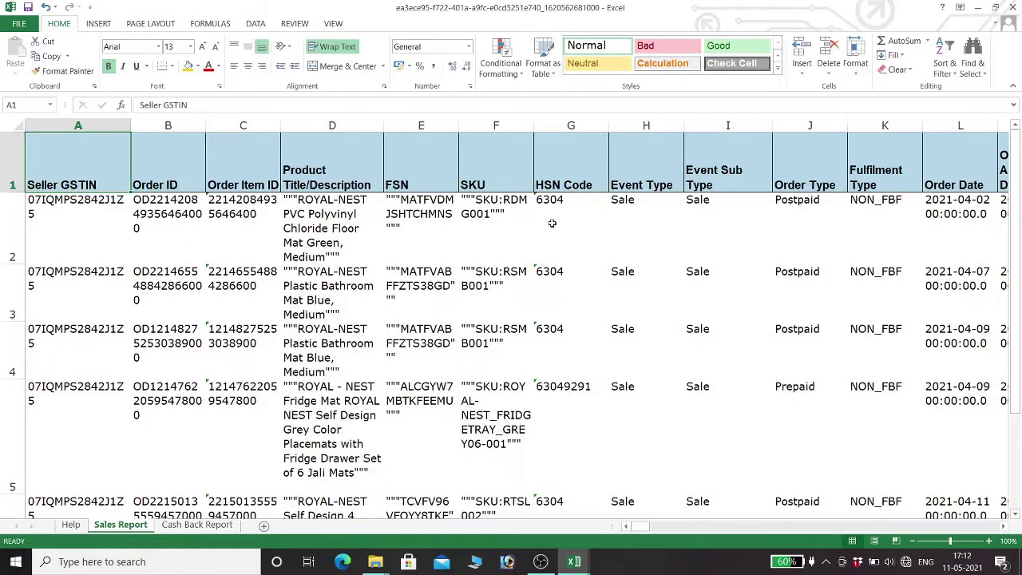
Copy the entire Sales Report sheet, switch to the Gst Workings workbook and add a new sheet after Credit Note-Amz
left_click(12, 126)
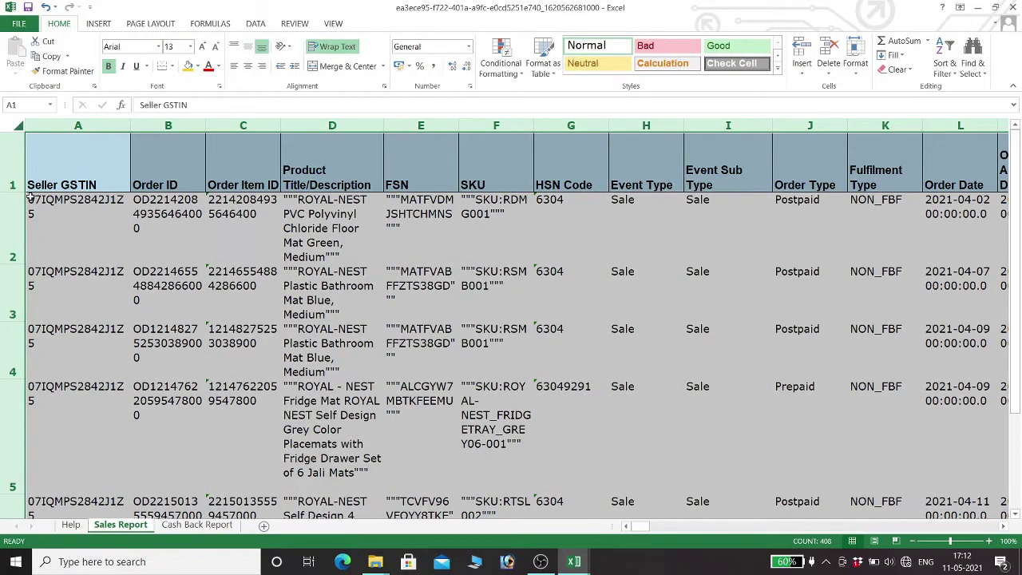
key("ctrl+c")
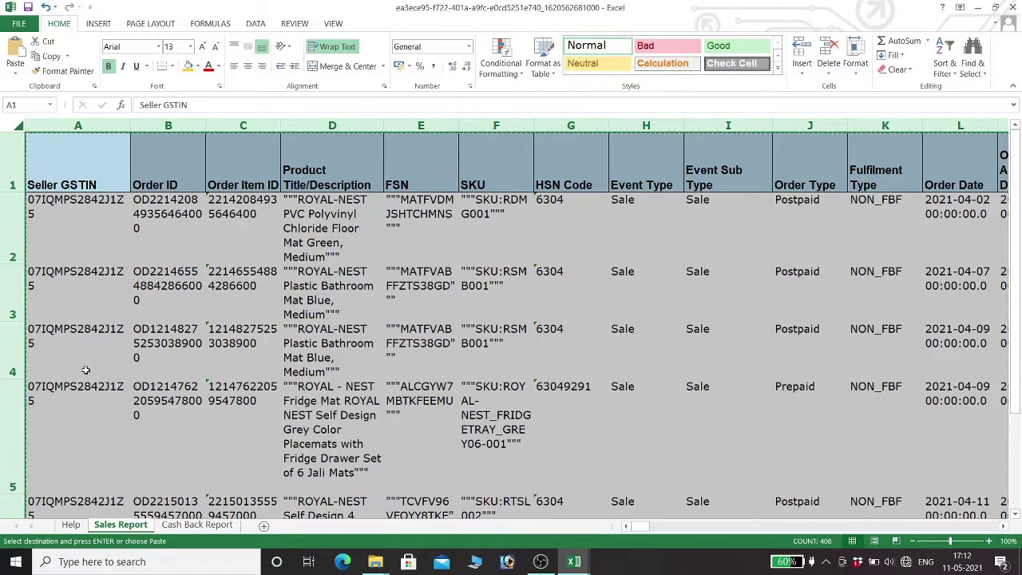
key("alt+Tab")
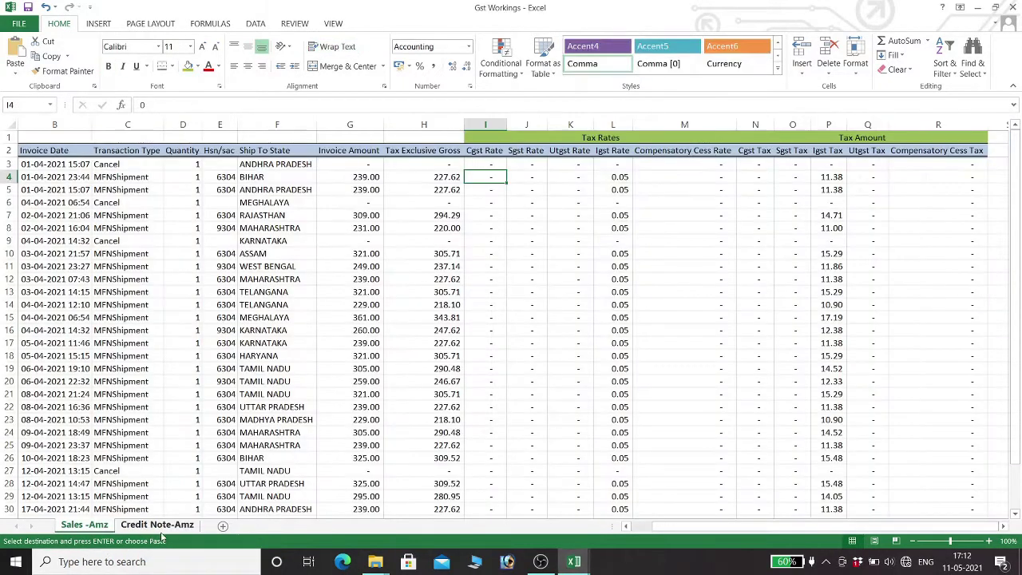
left_click(222, 527)
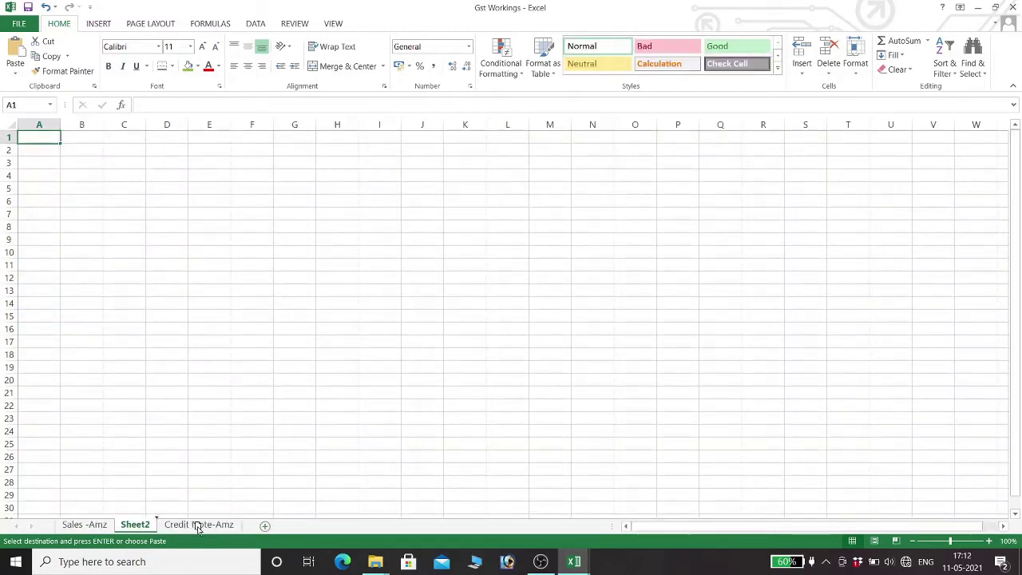
left_click_drag(254, 529, 252, 527)
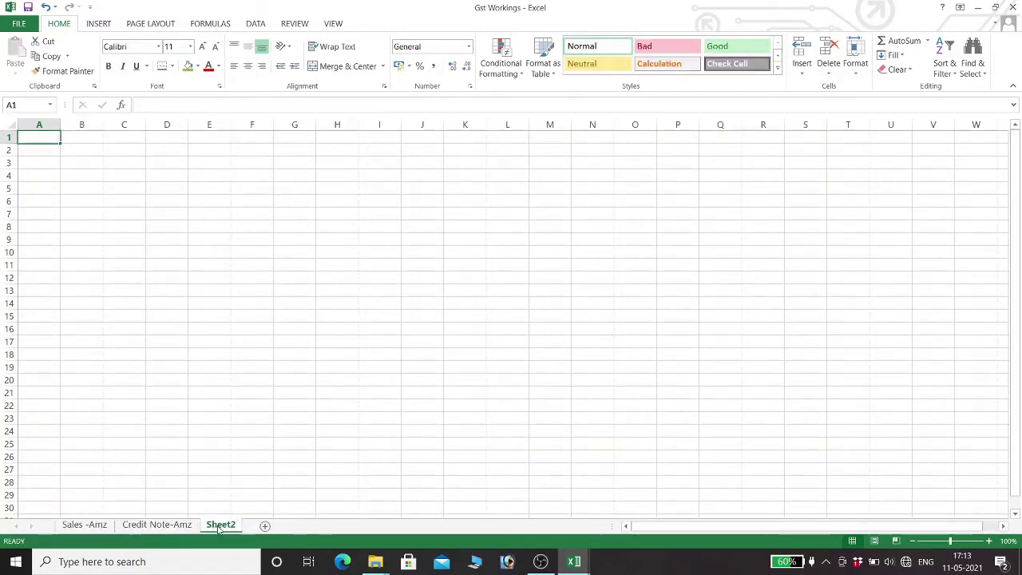
Rename the new sheet as Sales -Flkp
type("hoe")
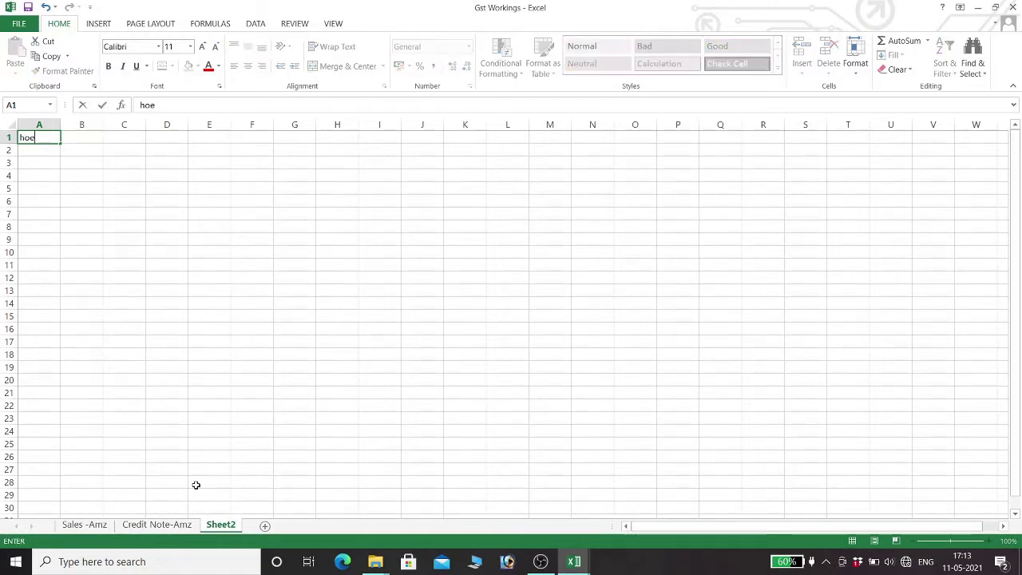
key("Escape")
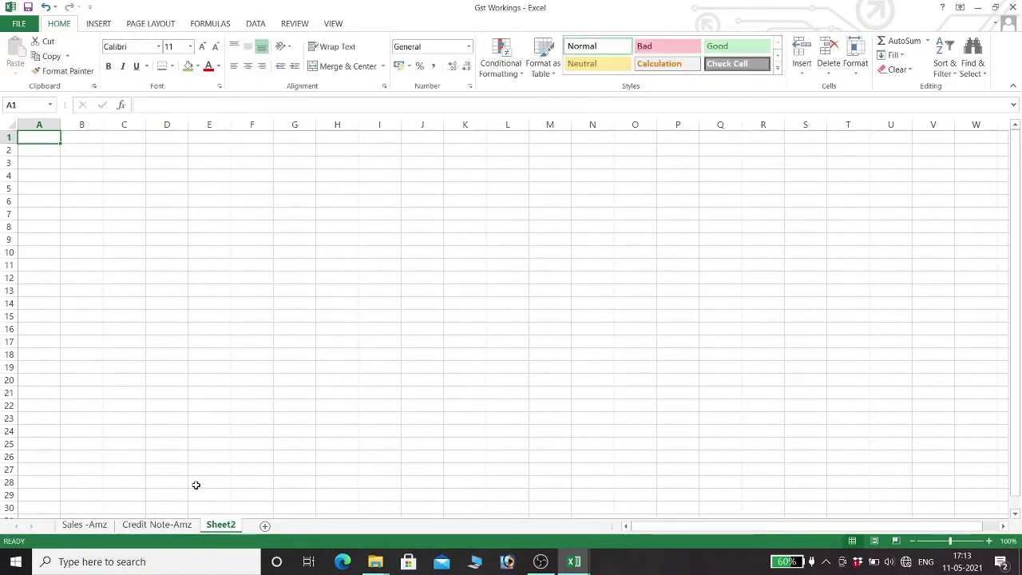
key("alt")
key("o")
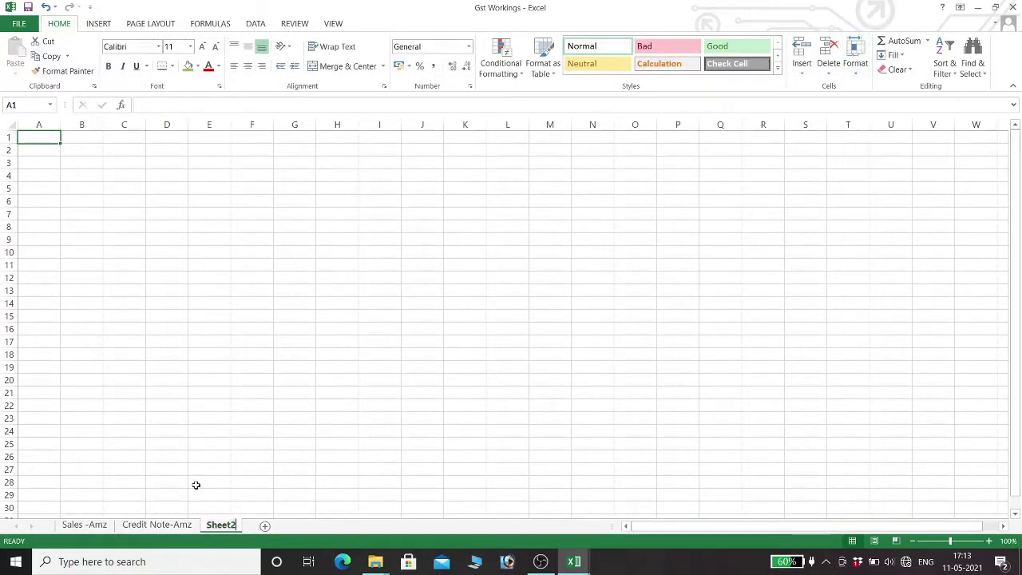
key("r")
key("BackSpace")
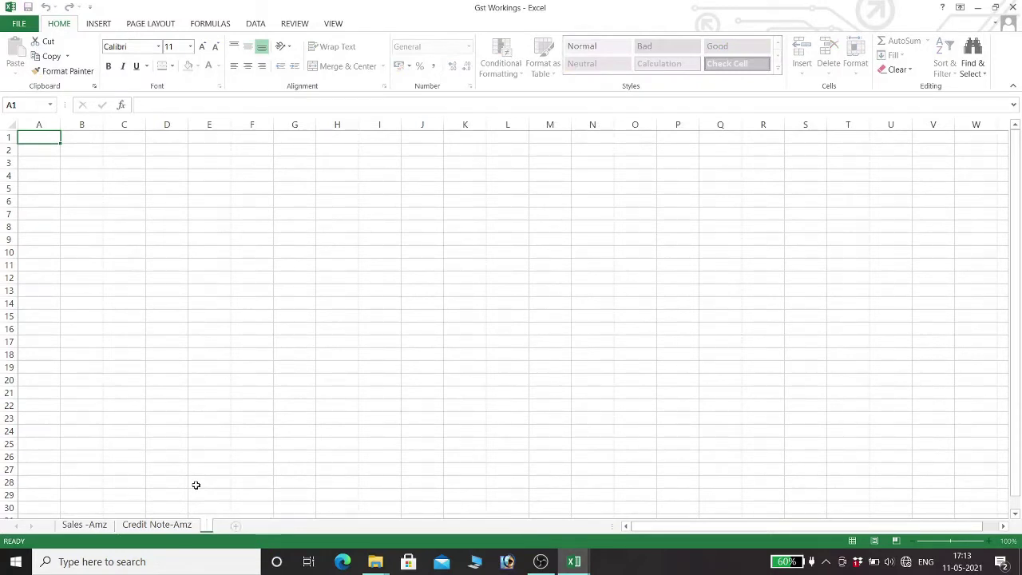
type("Sales -Flkp")
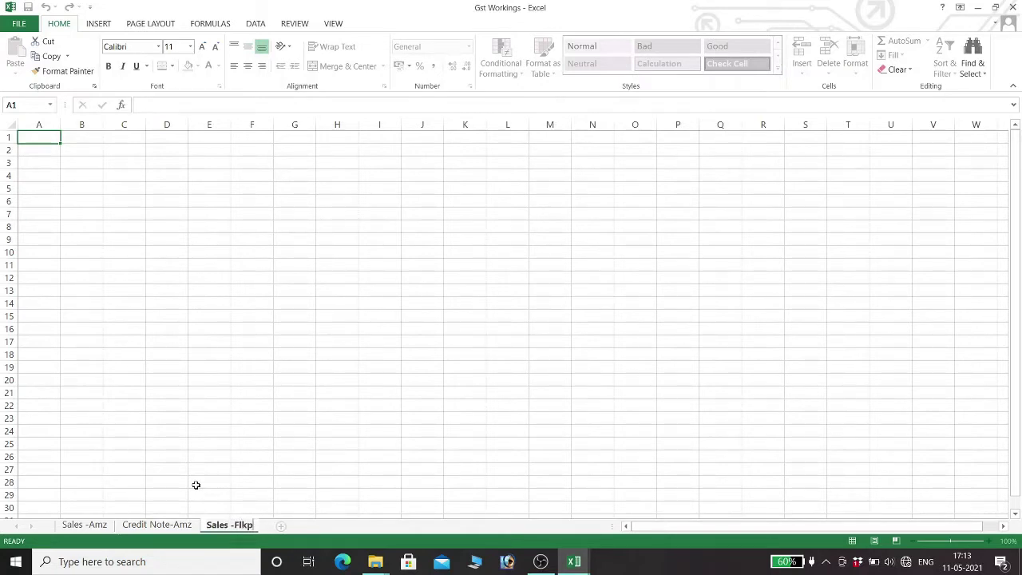
key("Return")
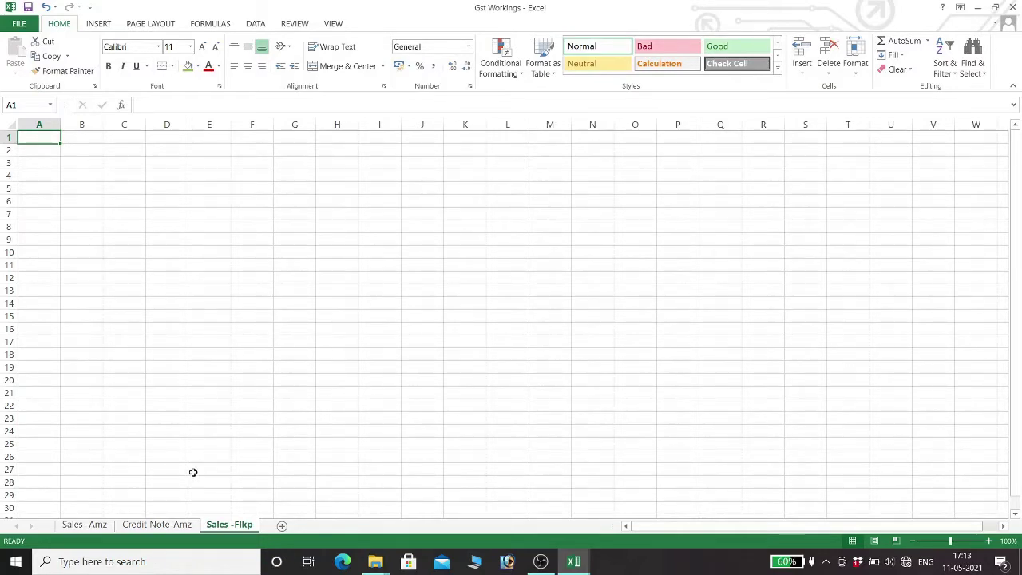
Copy the entire Flipkart Sales Report again and paste it into the Sales -Flkp sheet of Gst Workings starting at A1
key("alt+Tab")
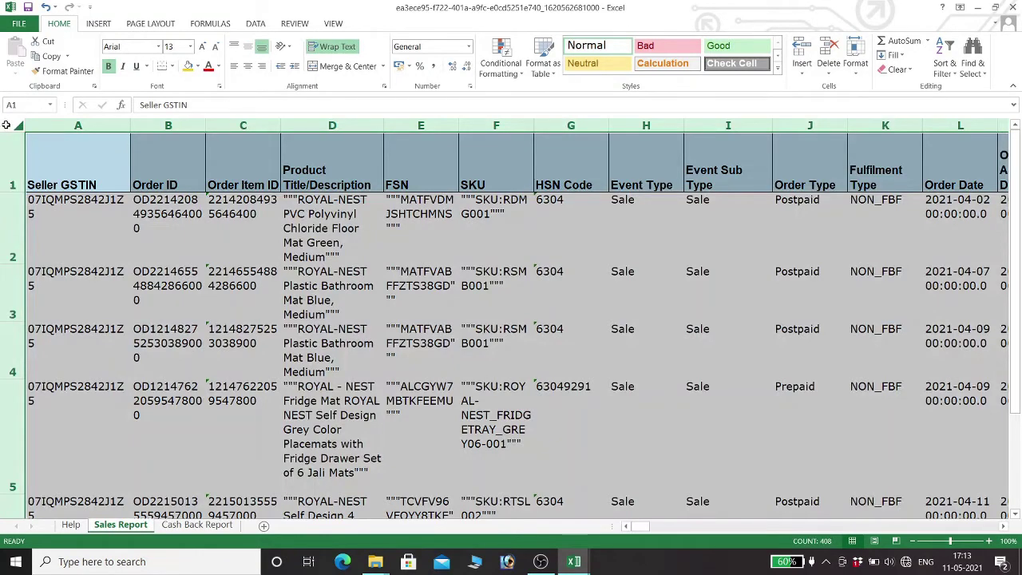
key("ctrl+c")
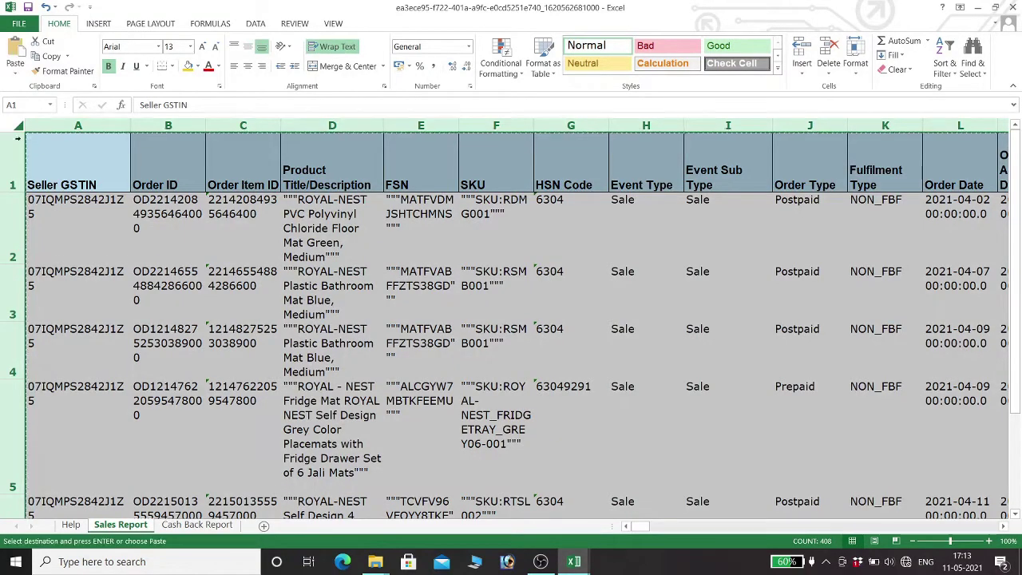
key("alt+Tab")
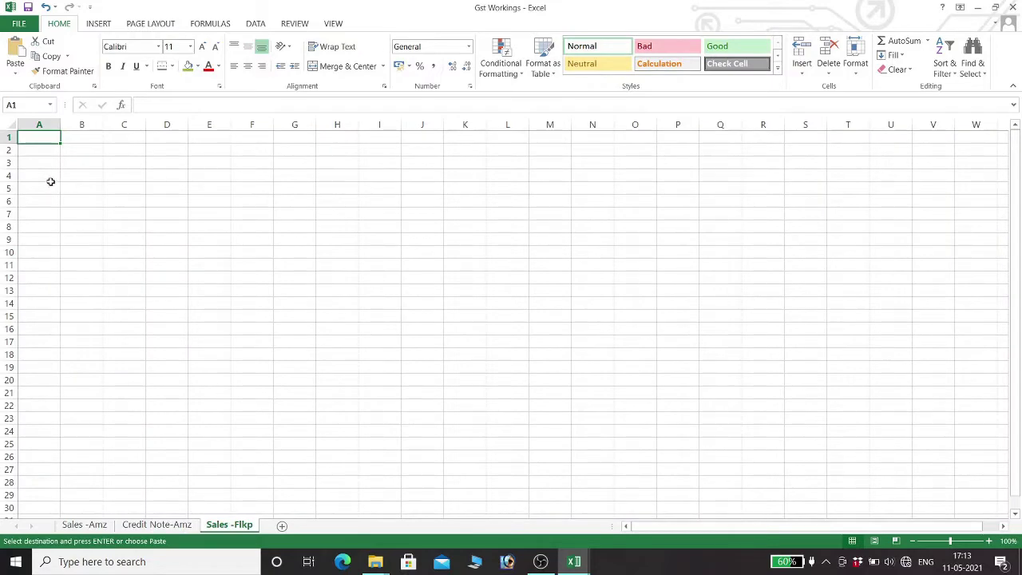
key("ctrl+v")
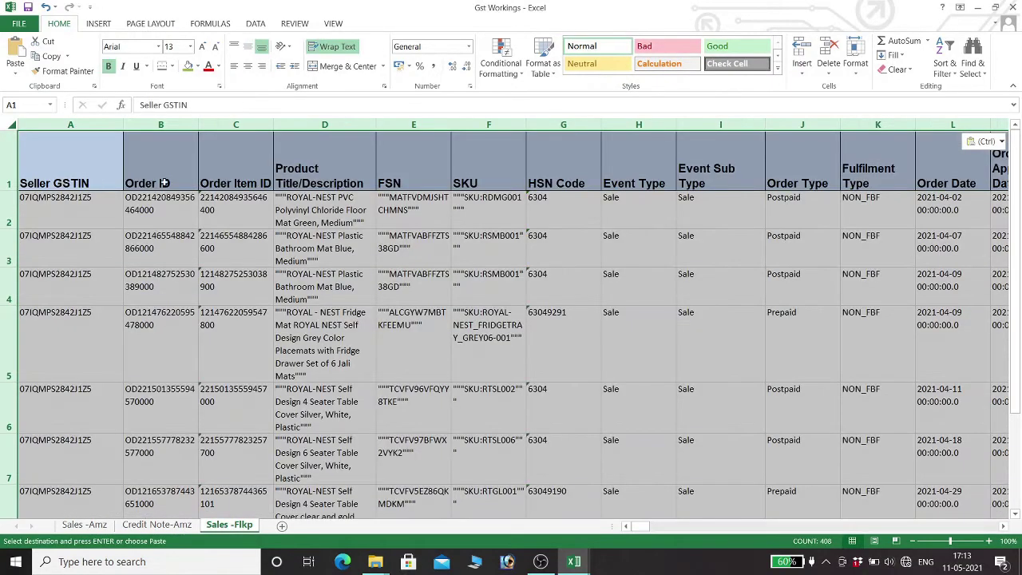
Close the Flipkart source workbook without keeping the copied data on the clipboard
key("alt+Tab")
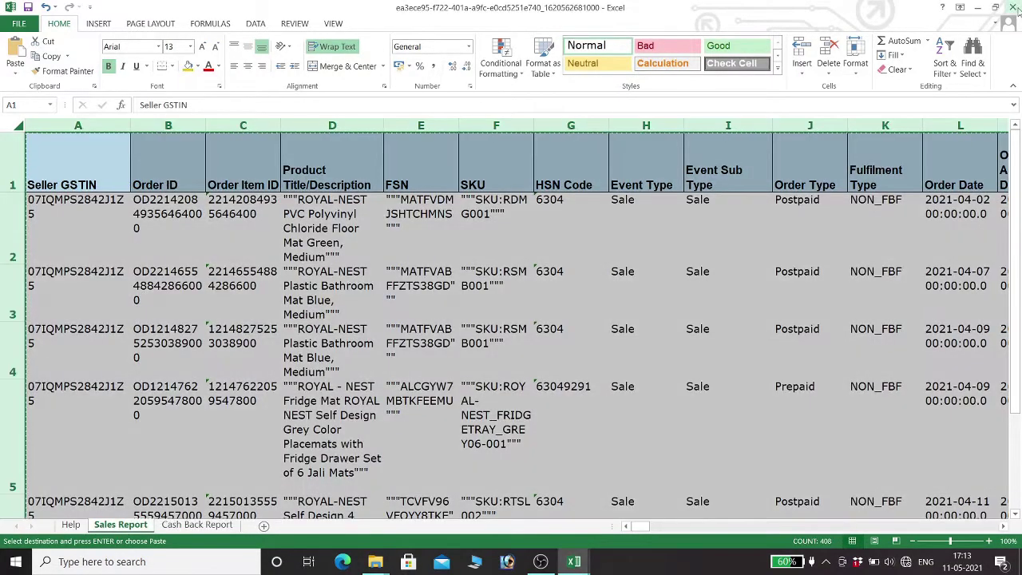
left_click(1012, 6)
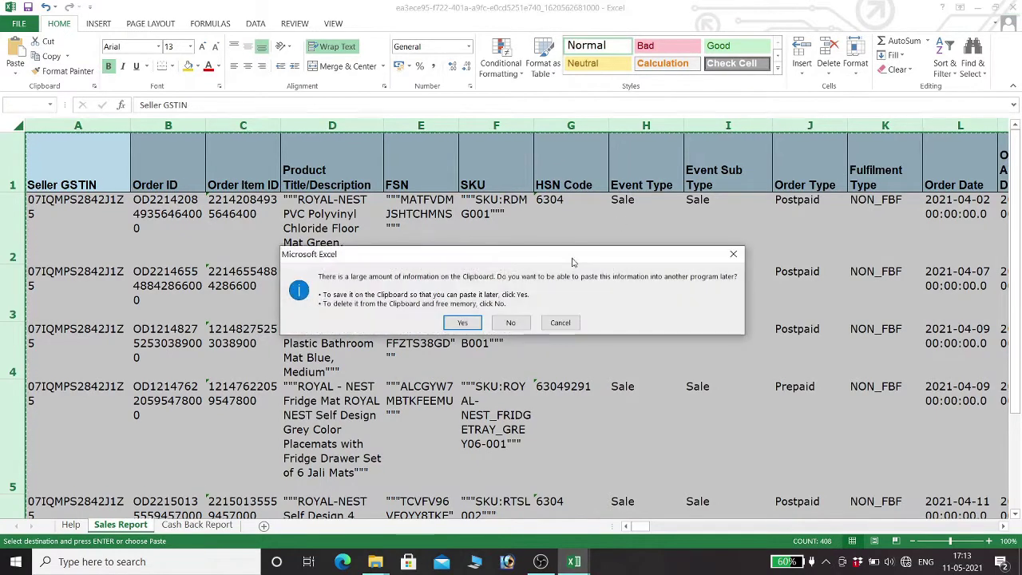
left_click(511, 323)
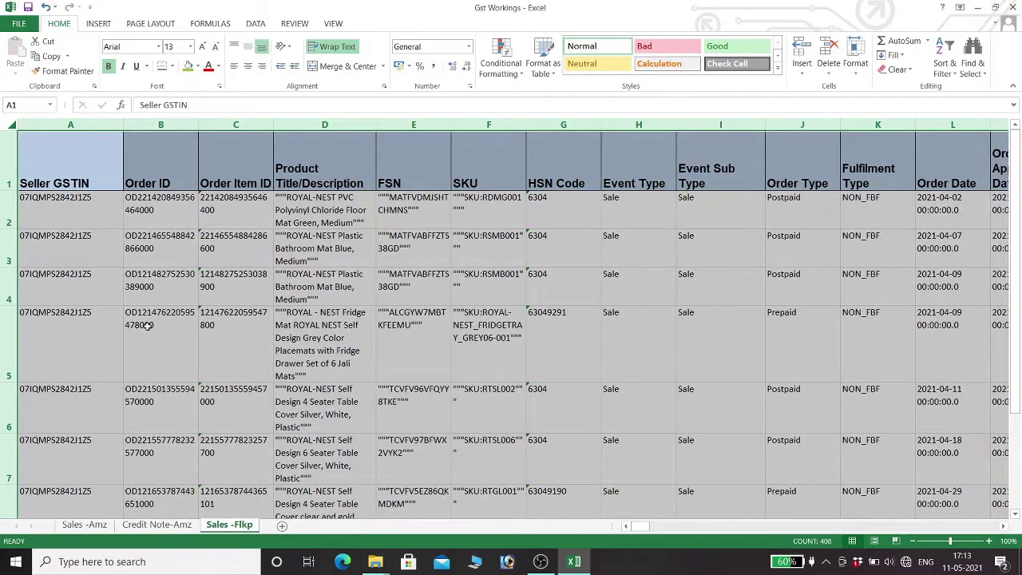
Delete the Seller GSTIN column from the Sales -Flkp sheet
left_click(53, 208)
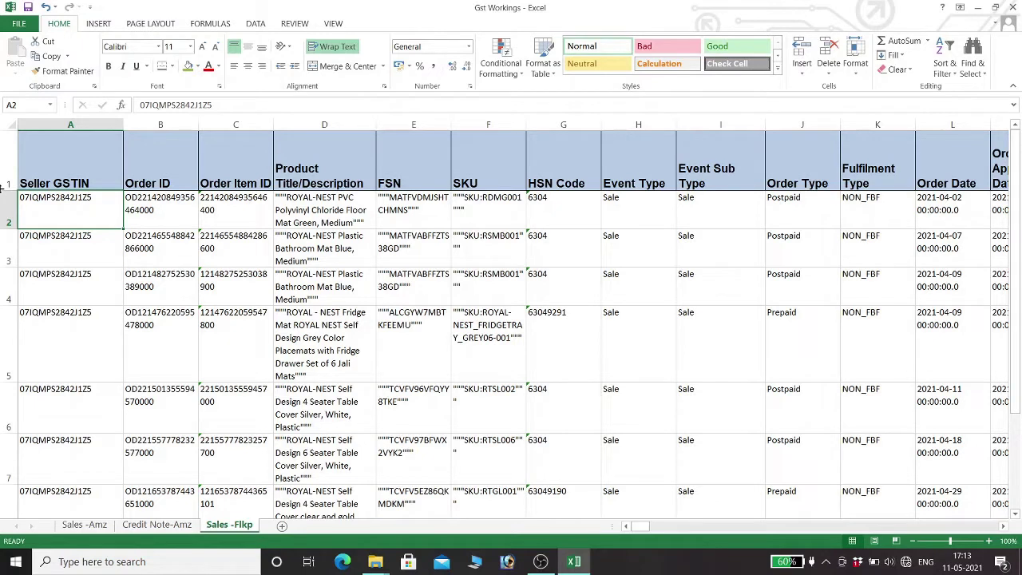
key("Right")
key("Left")
key("Up")
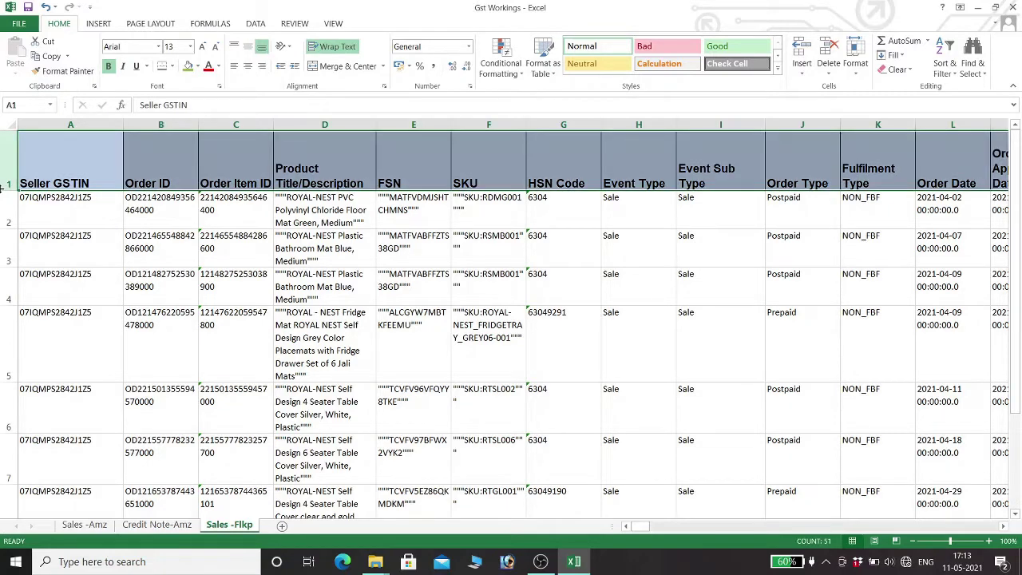
key("Down")
key("Up")
left_click(5, 185)
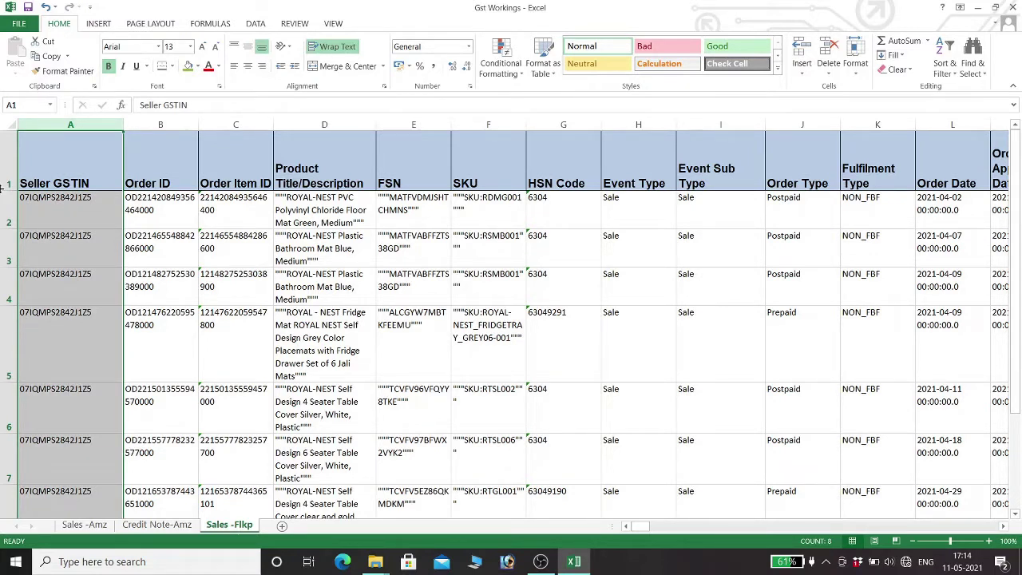
key("ctrl+minus")
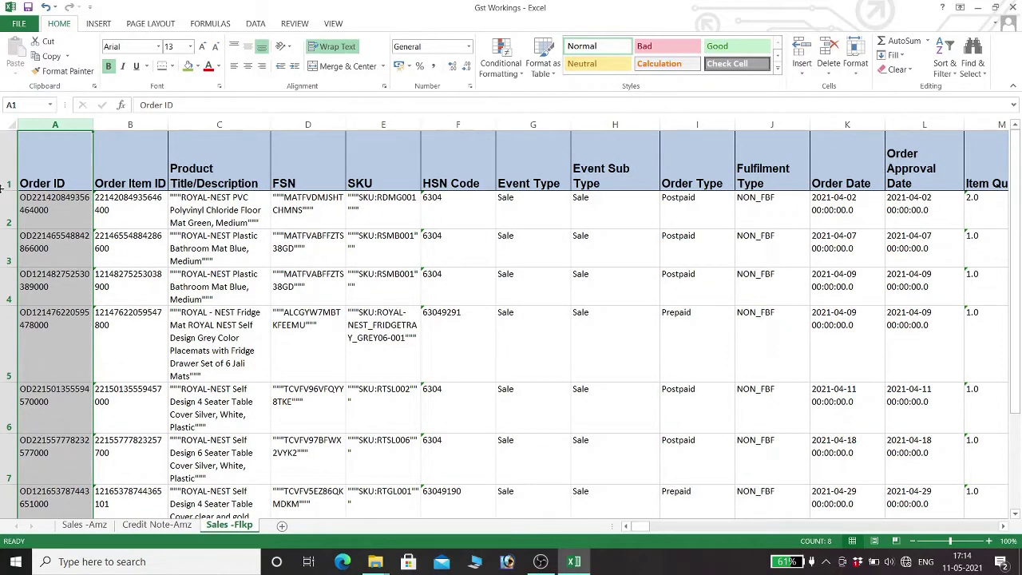
Delete the five columns from Order ID through SKU
key("shift+Right")
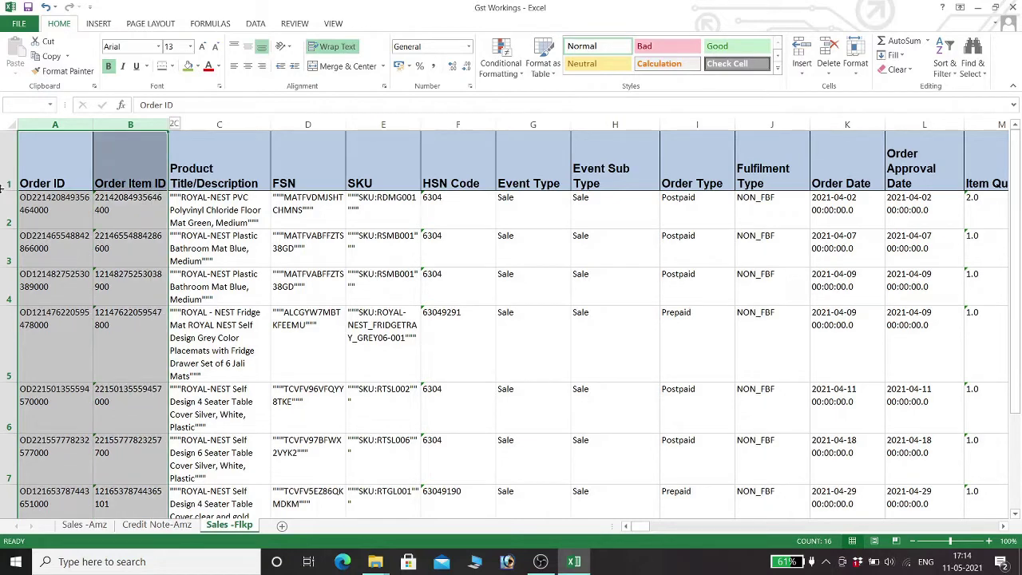
key("shift+Right")
key("shift+Right")
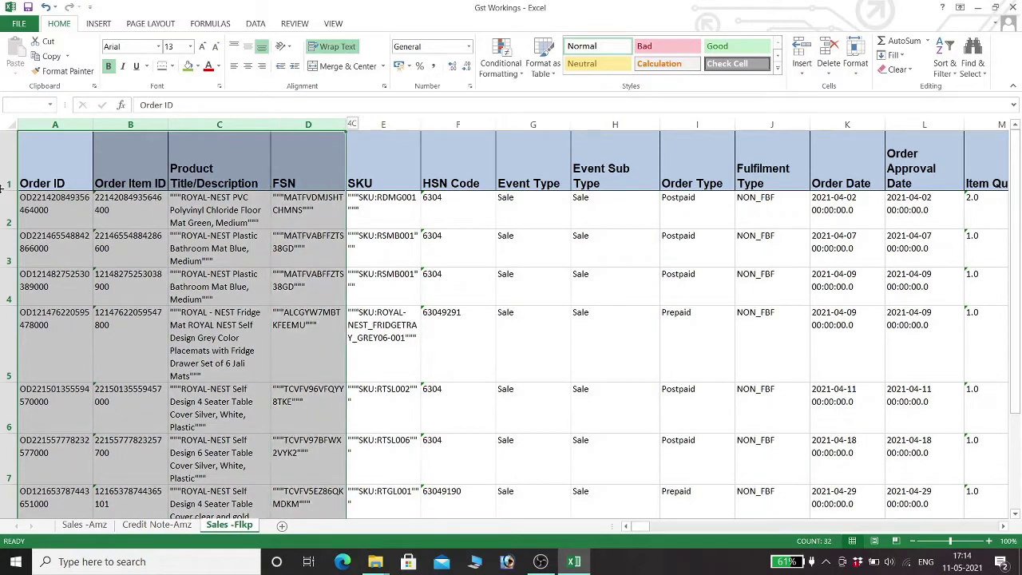
key("shift+Right")
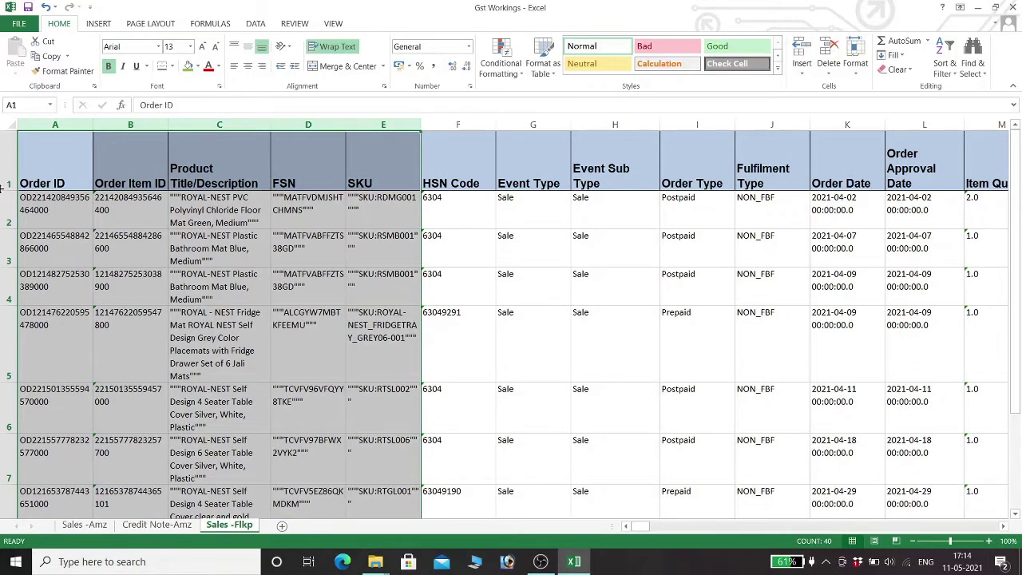
key("ctrl+minus")
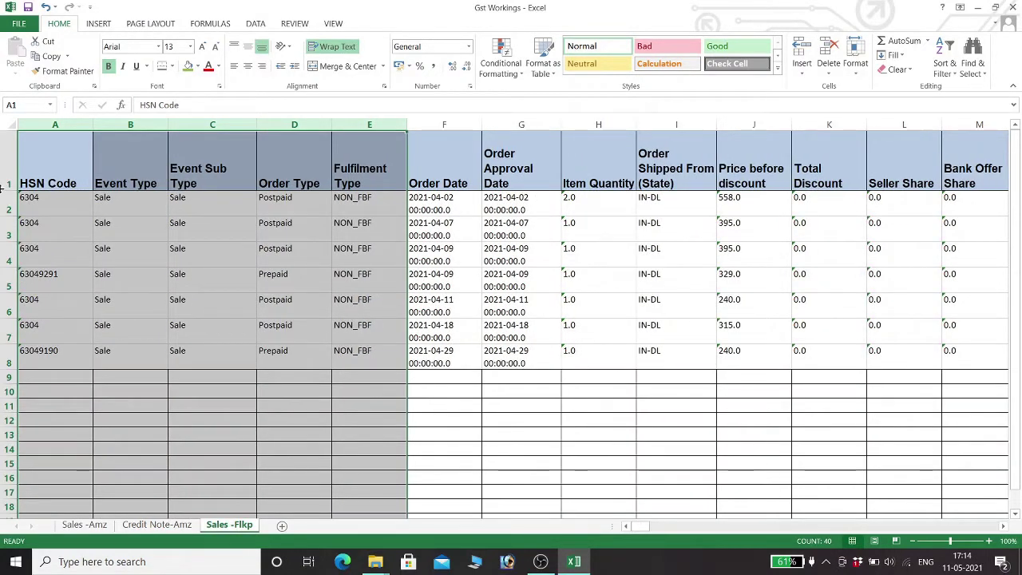
Delete the Event Sub Type, Order Type and Fulfilment Type columns
key("Right")
key("Right")
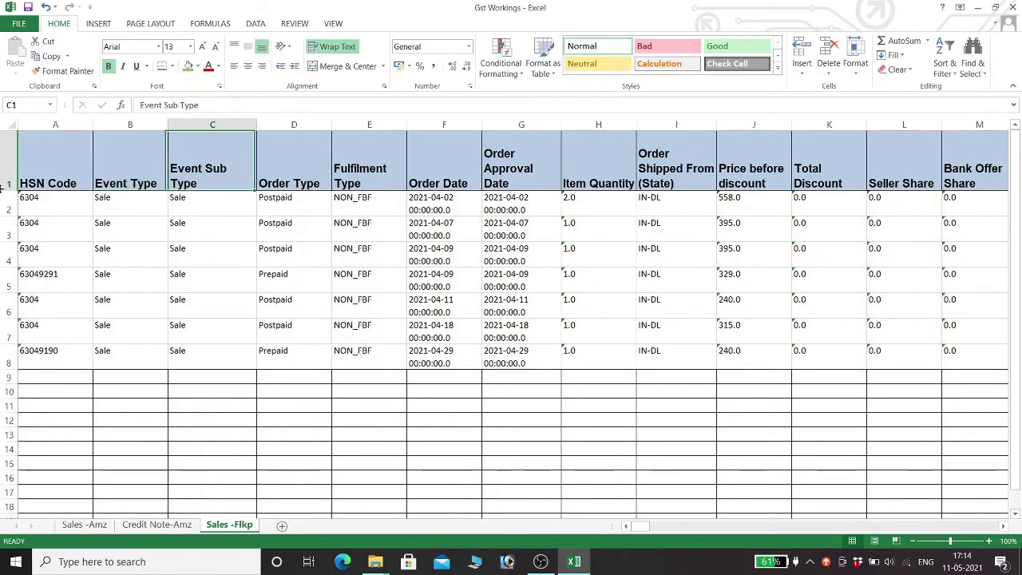
key("ctrl+space")
key("shift+Right")
key("shift+Right")
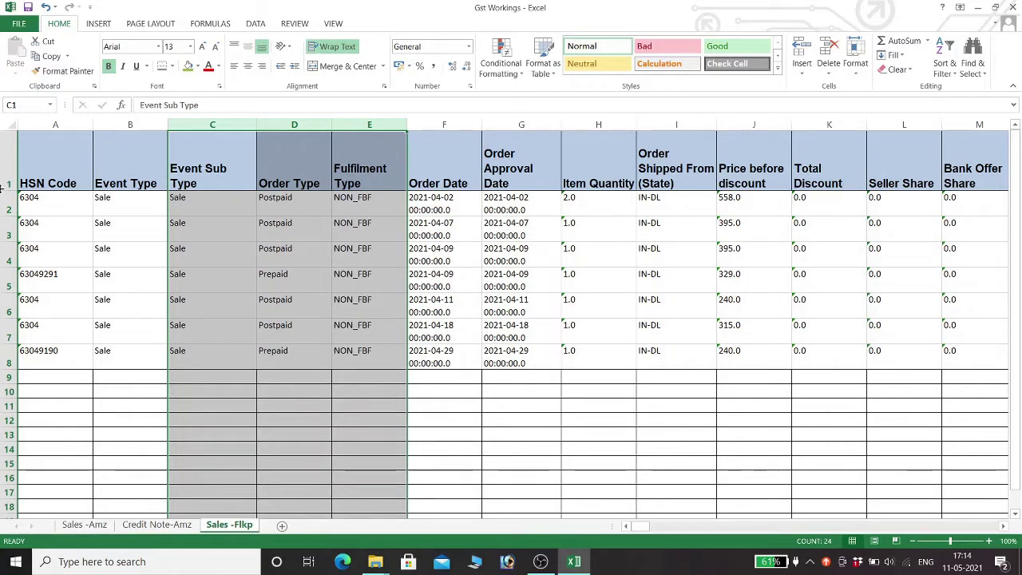
key("ctrl+minus")
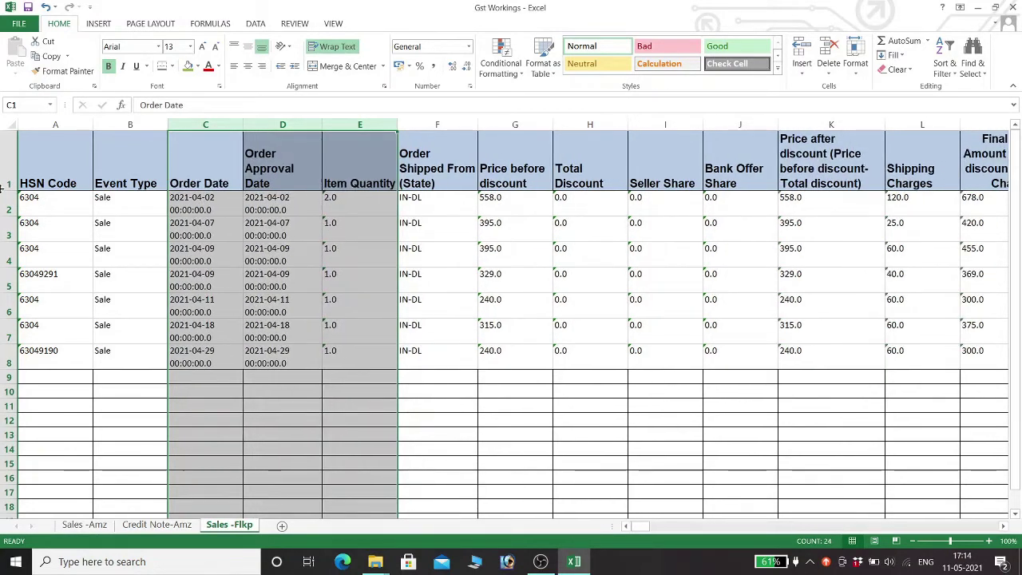
Undo the last column deletion and delete the Event Sub Type, Order Type and Fulfilment Type columns again
key("Right")
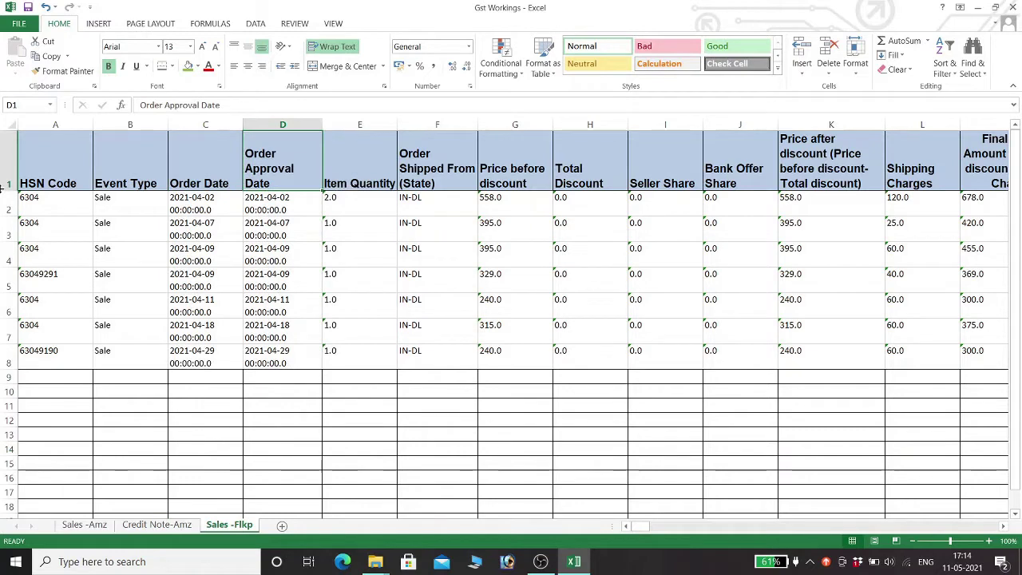
key("ctrl+z")
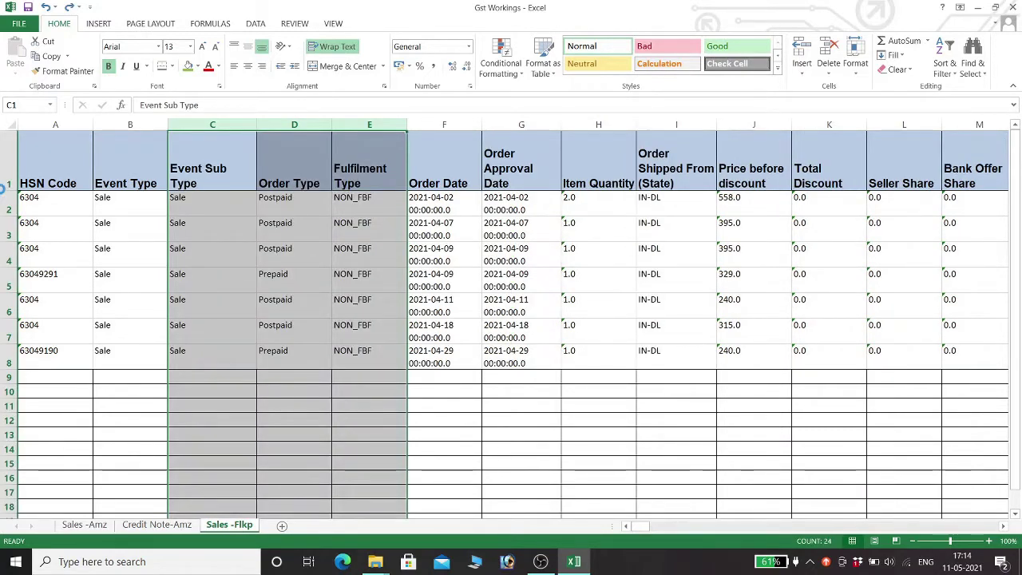
key("ctrl+minus")
Delete the Order Approval Date column from the Sales -Flkp sheet
key("Right")
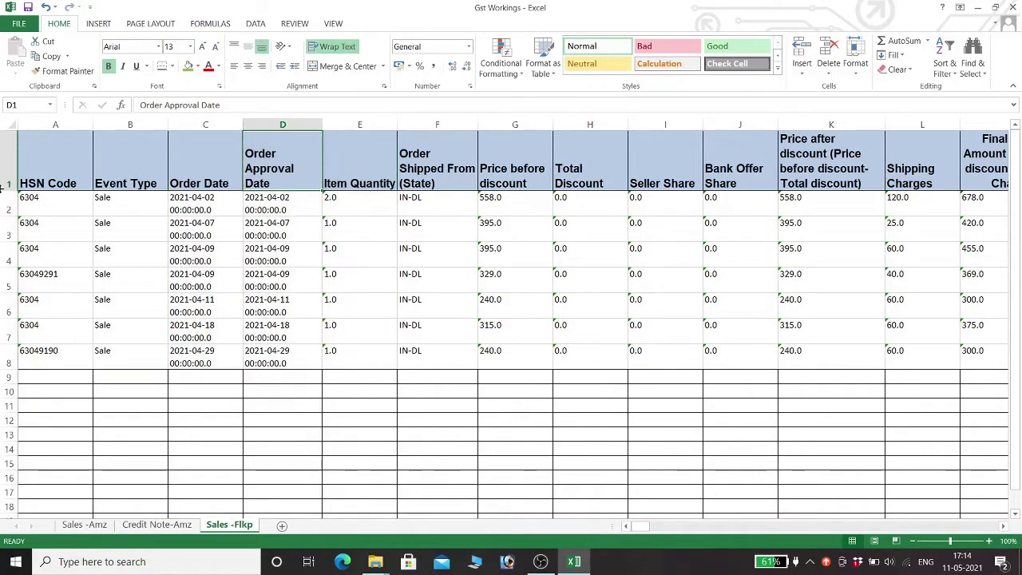
key("ctrl+space")
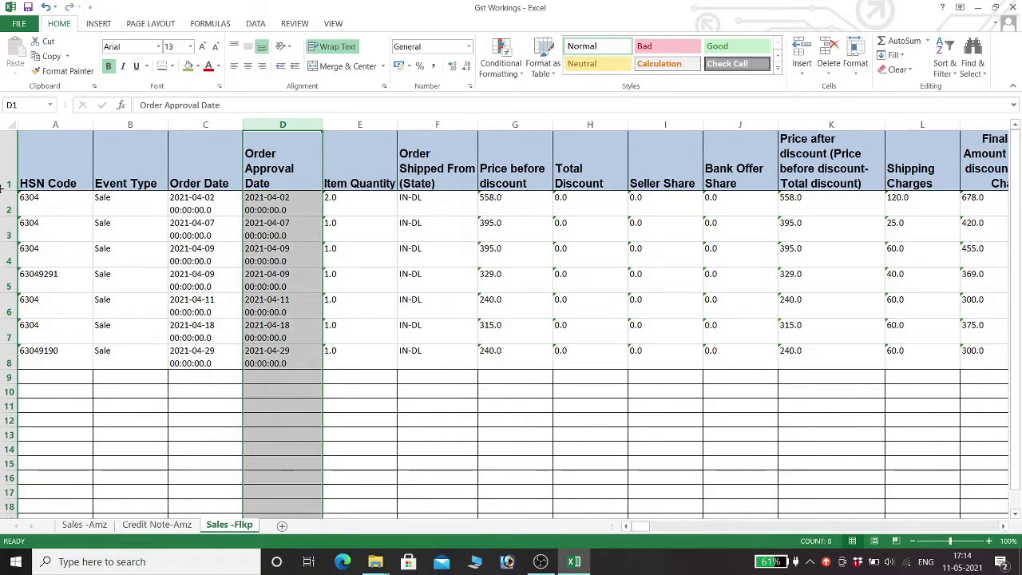
key("ctrl+minus")
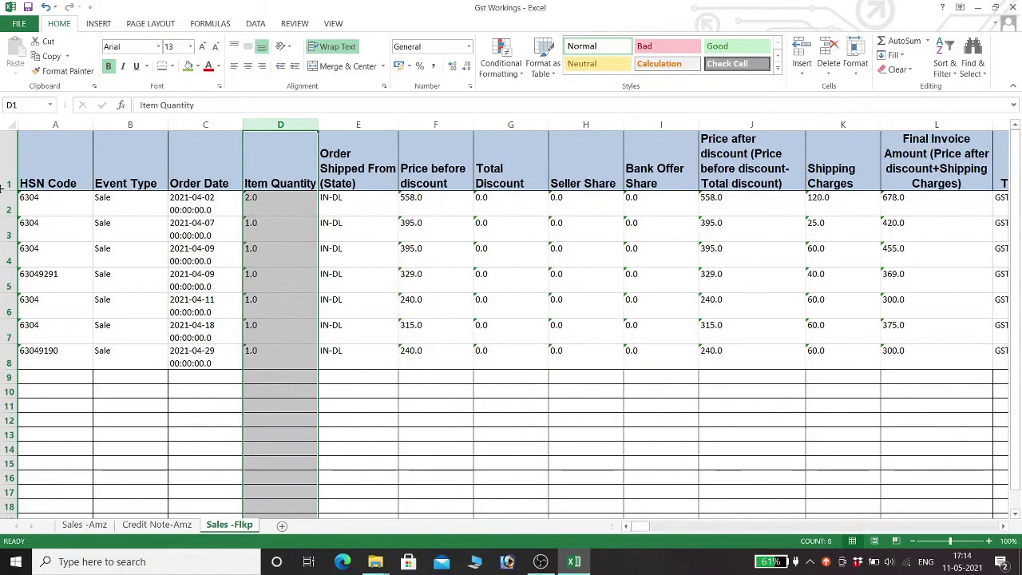
Delete the seven columns from Order Shipped From (State) through Shipping Charges
key("Right")
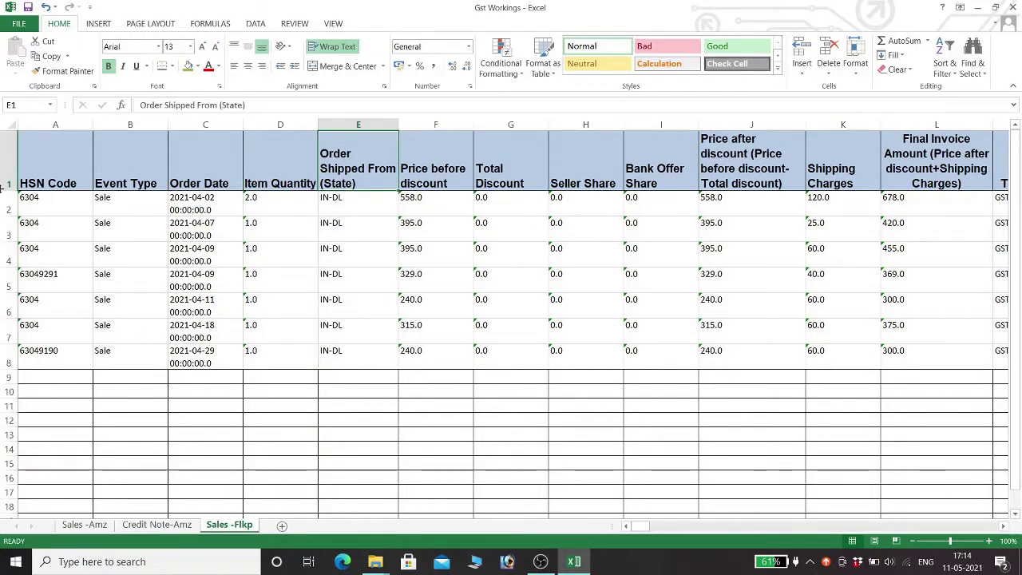
key("ctrl+space")
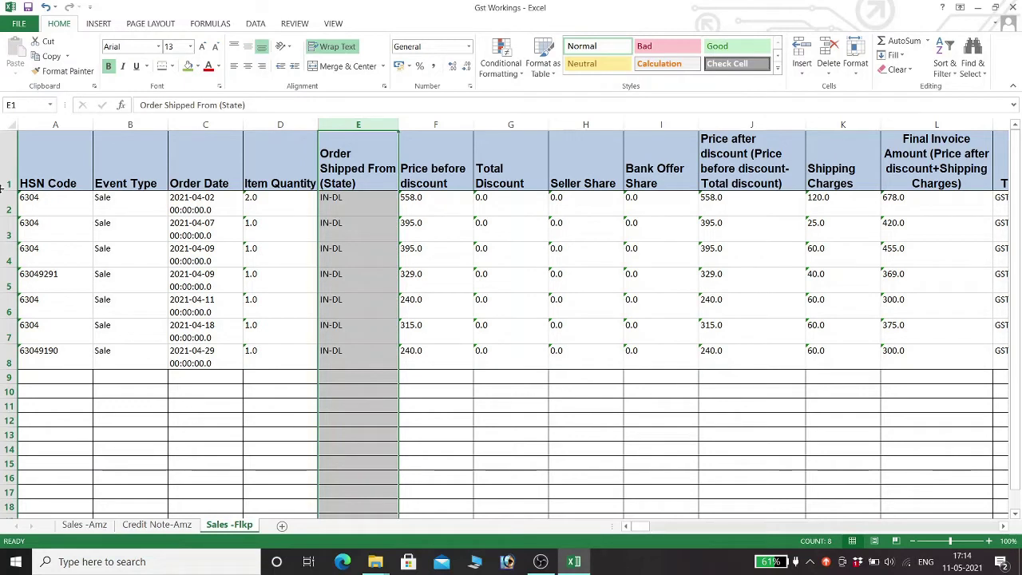
left_click_drag(357, 124, 650, 125)
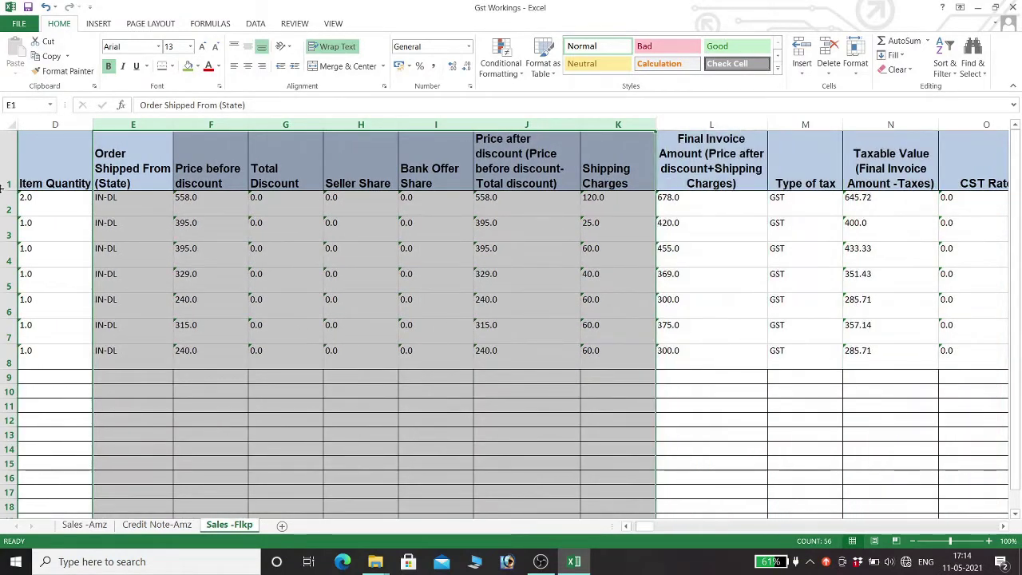
key("ctrl+minus")
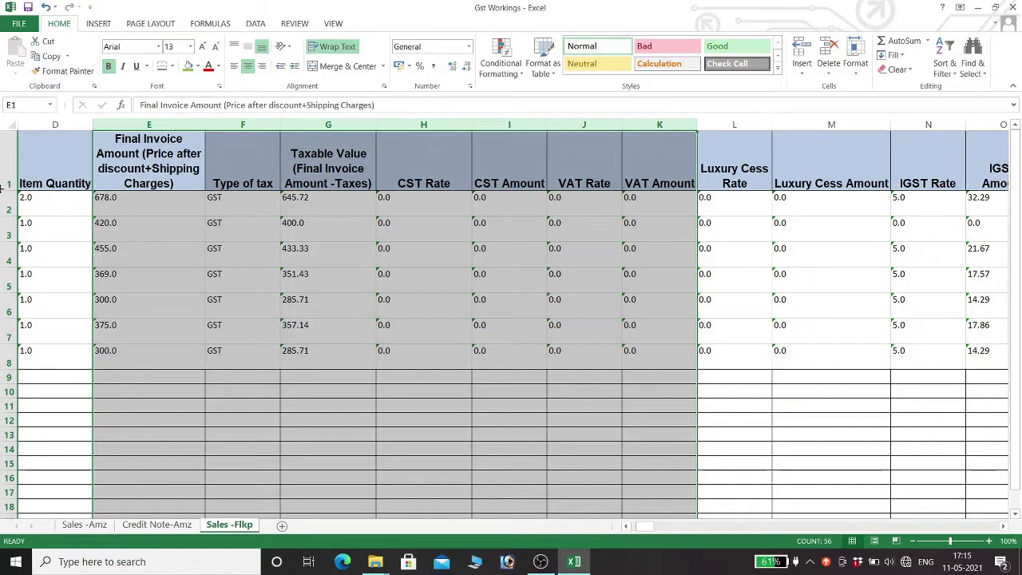
type("0")
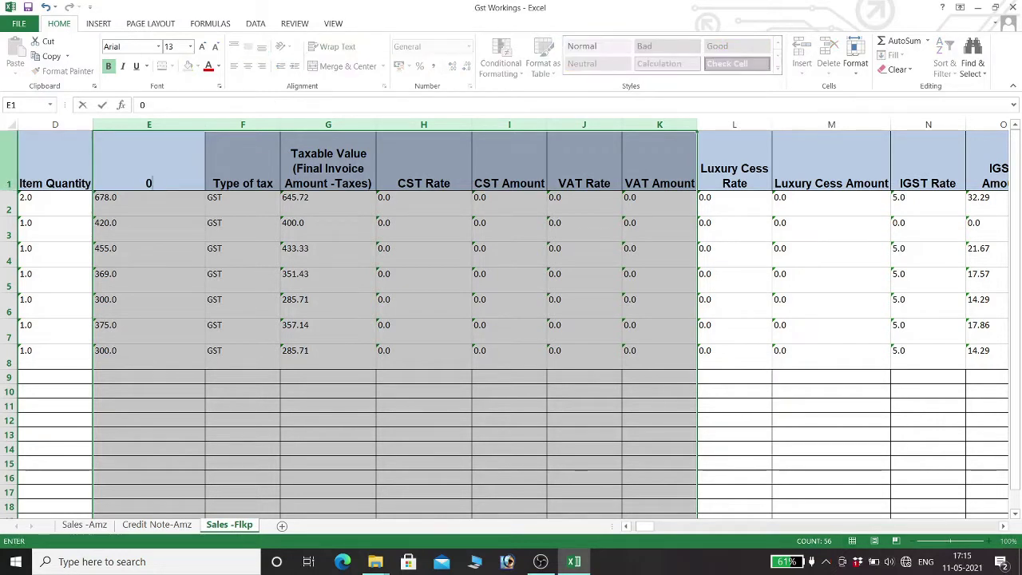
key("Escape")
Delete the Type of tax column between Final Invoice Amount and Taxable Value
key("Down")
key("Right")
key("Up")
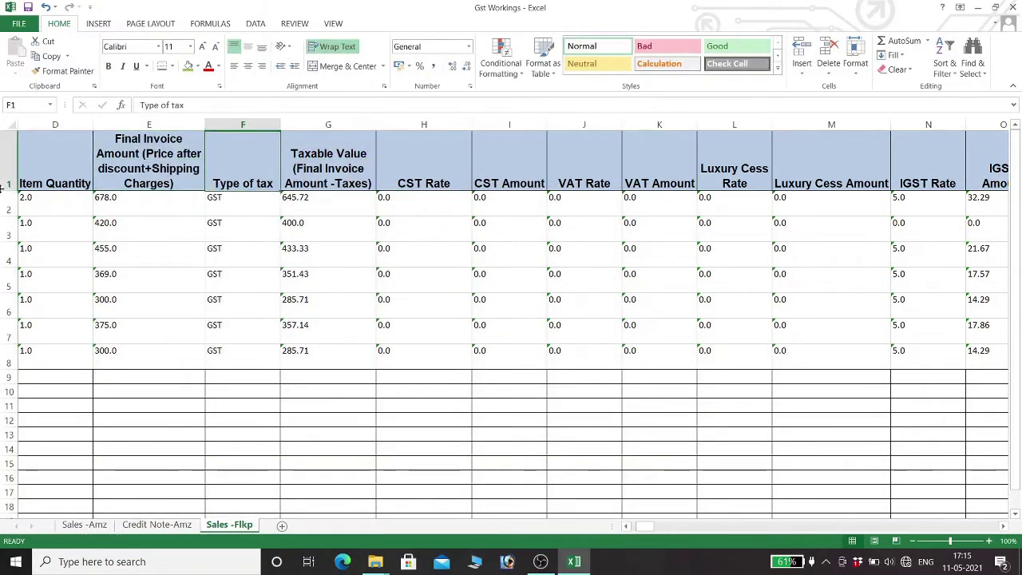
key("ctrl+space")
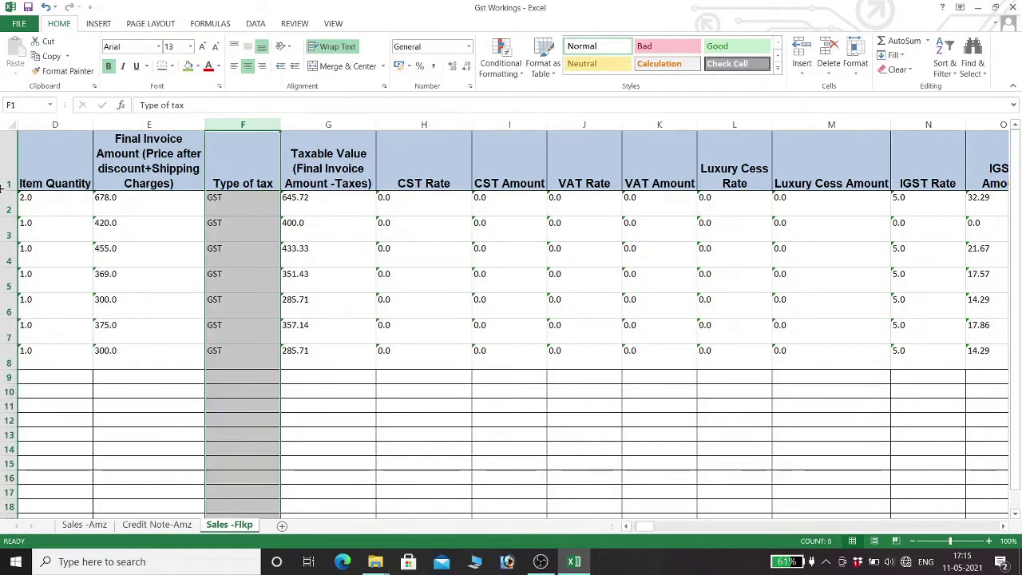
key("ctrl+minus")
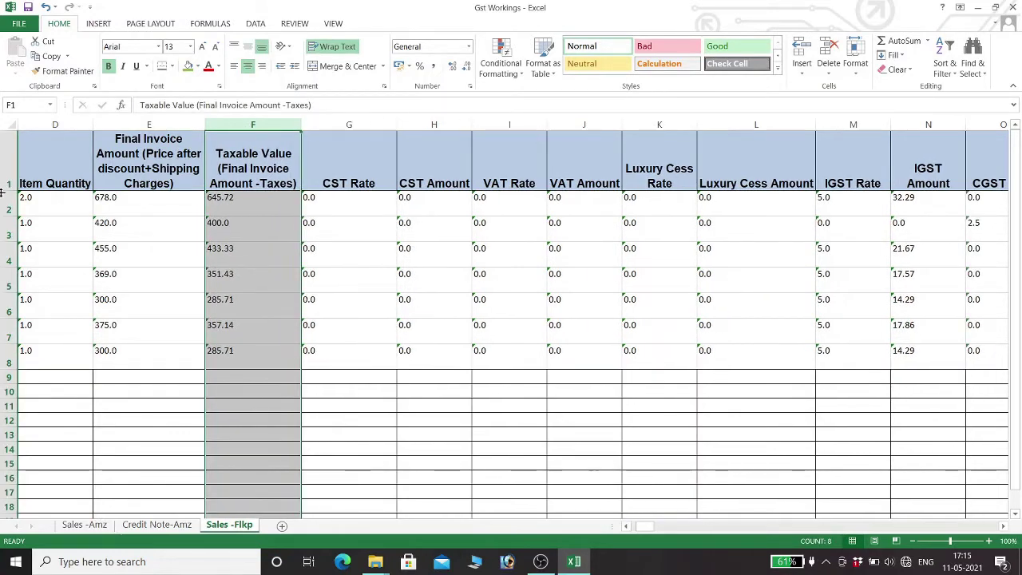
Delete the six columns from CST Rate through Luxury Cess Amount, keeping the IGST Rate column
key("Right")
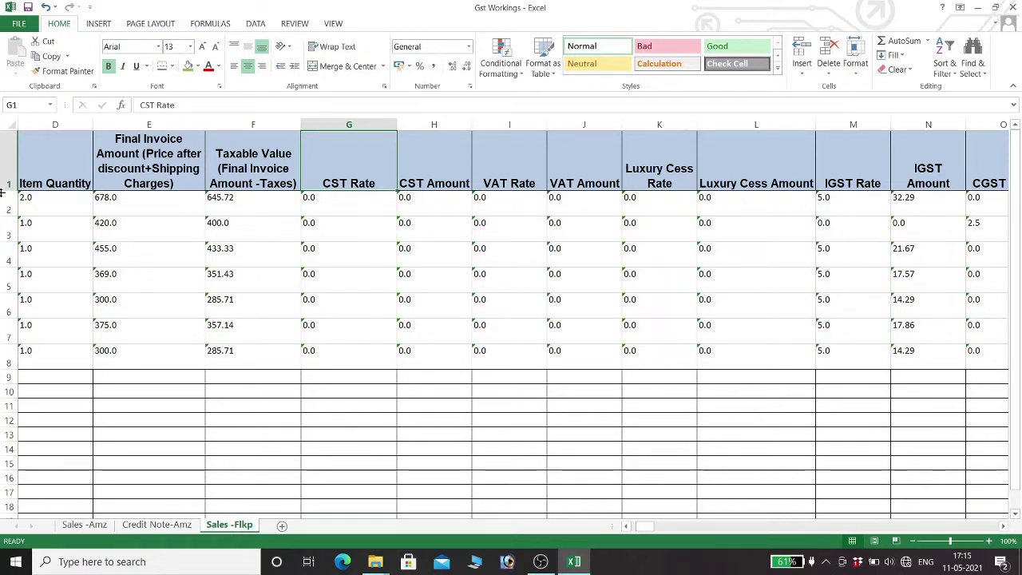
key("ctrl+space")
key("shift+Right")
key("shift+Right")
key("shift+Right")
key("shift+Right")
key("shift+Right")
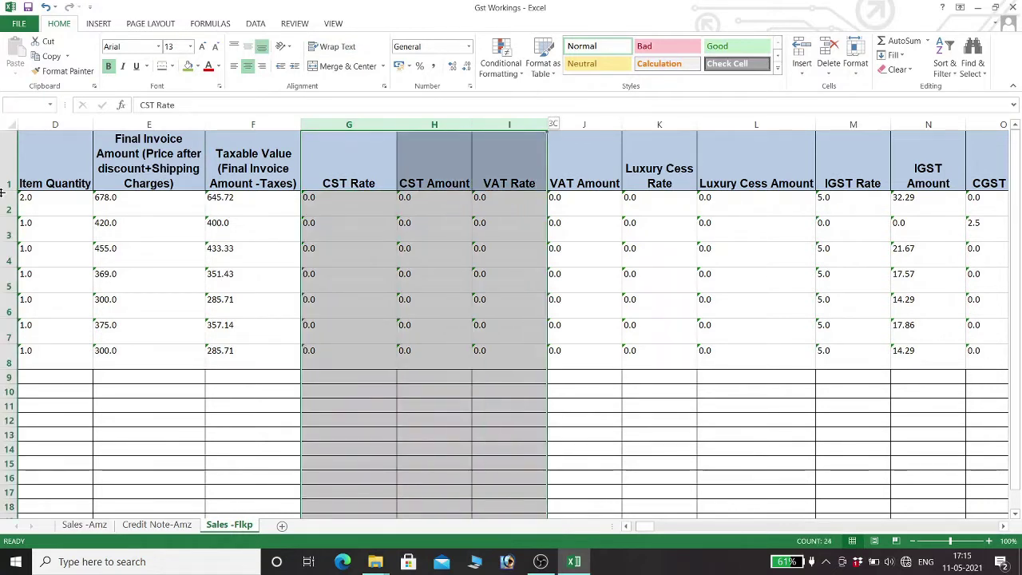
key("shift+Right")
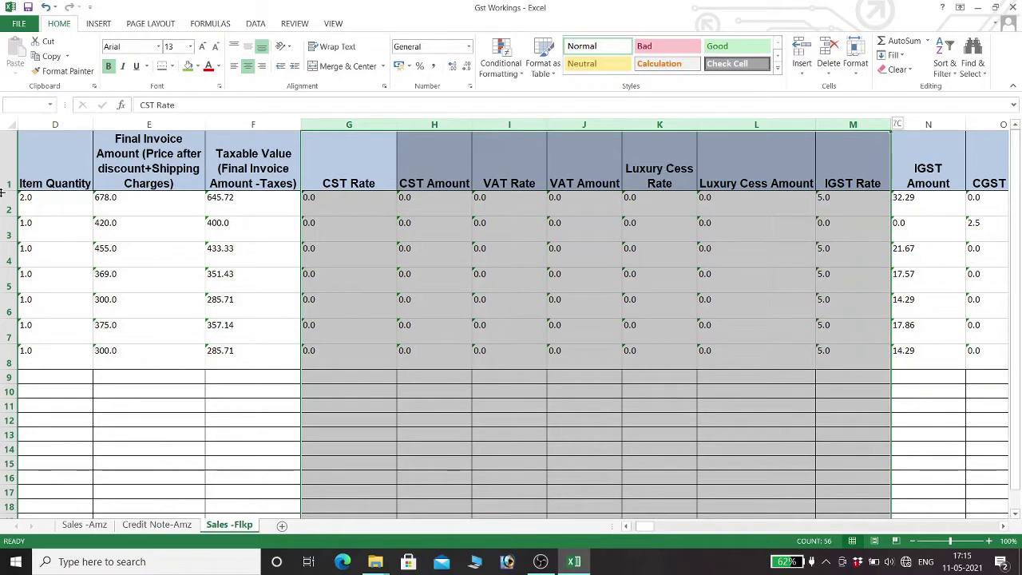
key("shift+Left")
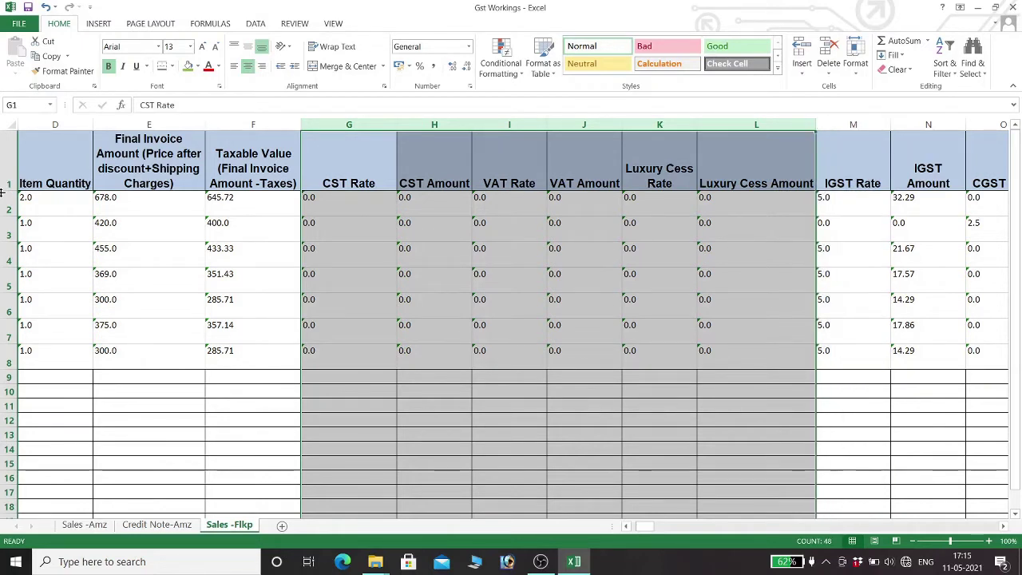
key("ctrl+minus")
Delete the seven TCS columns from TCS IGST Rate through Total TCS Deducted, keeping the Buyer Invoice ID column
key("Right")
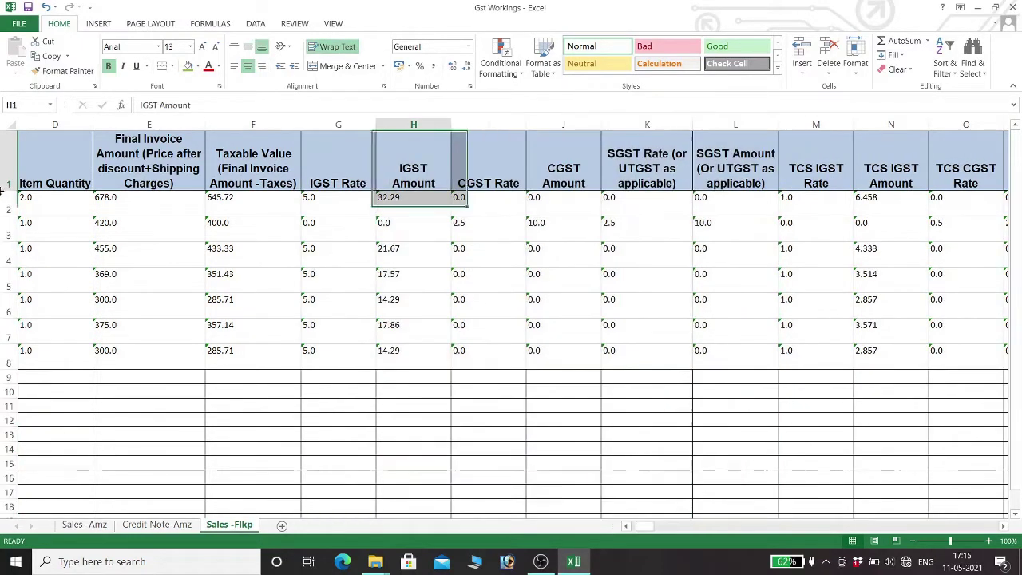
key("Right")
key("Right")
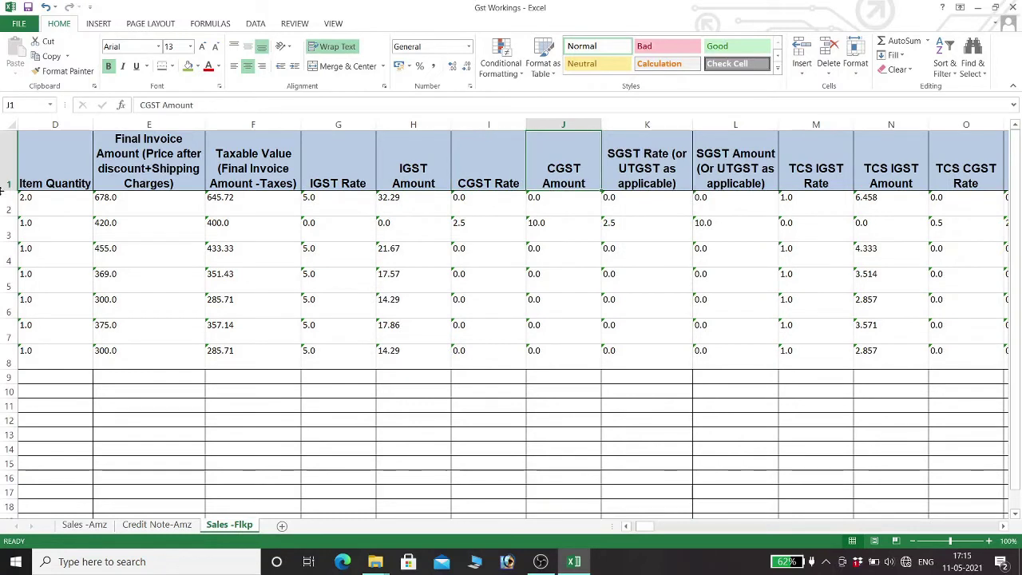
key("Left")
key("Left")
key("Left")
key("Right")
key("Right")
key("Right")
key("Right")
key("Right")
key("Right")
key("Right")
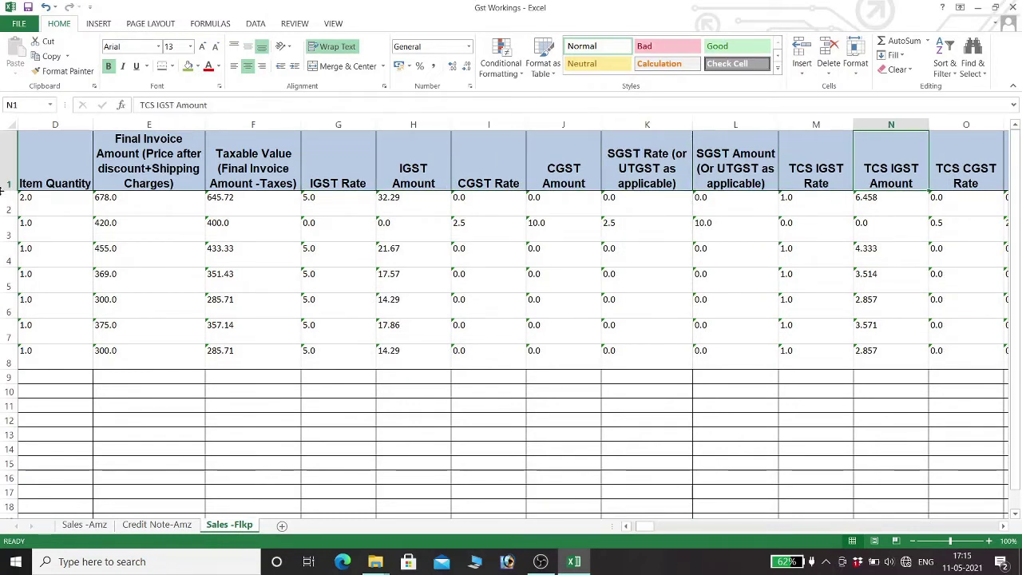
key("Left")
key("ctrl+space")
key("shift+Right")
key("shift+Right")
key("shift+Right")
key("shift+Right")
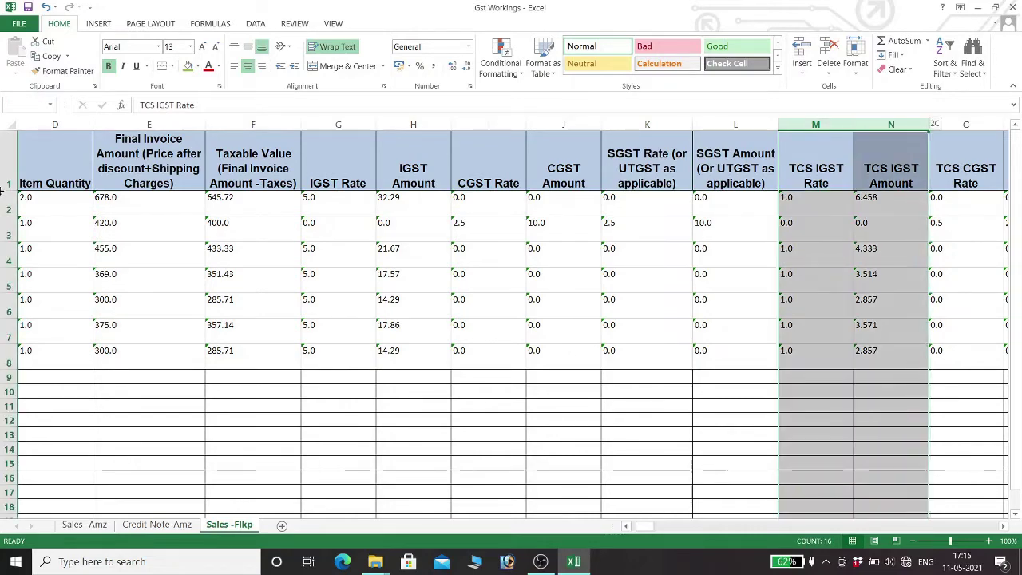
key("shift+Right")
key("shift+Right")
key("shift+Right")
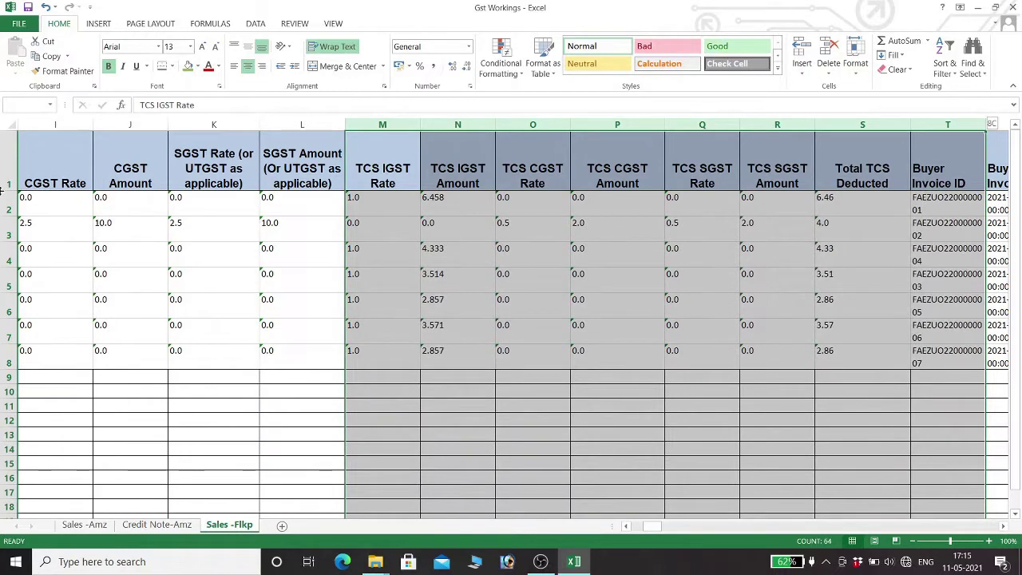
key("shift+Left")
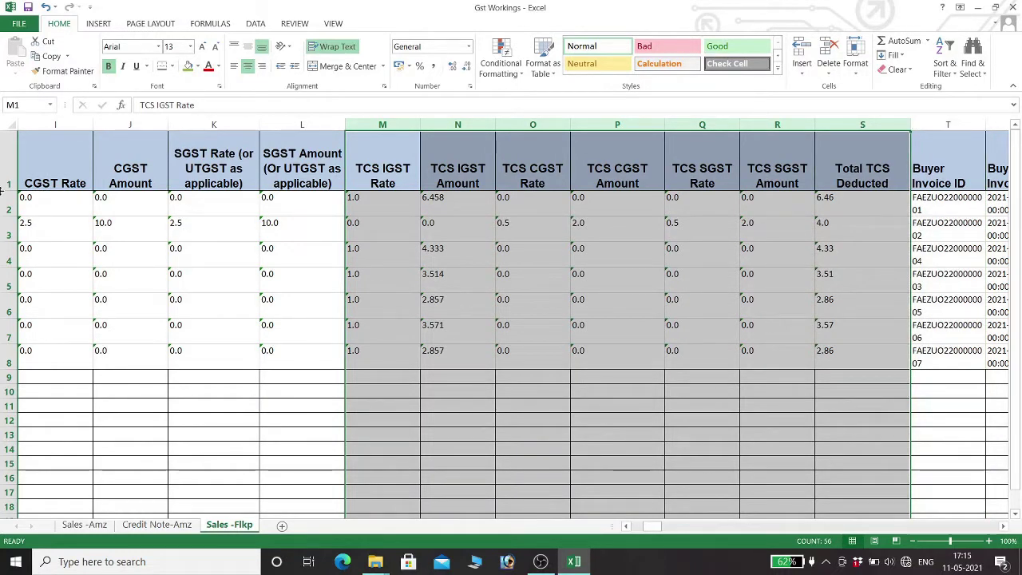
key("ctrl+minus")
Delete the Buyer Invoice Date column next to Buyer Invoice ID
key("Right")
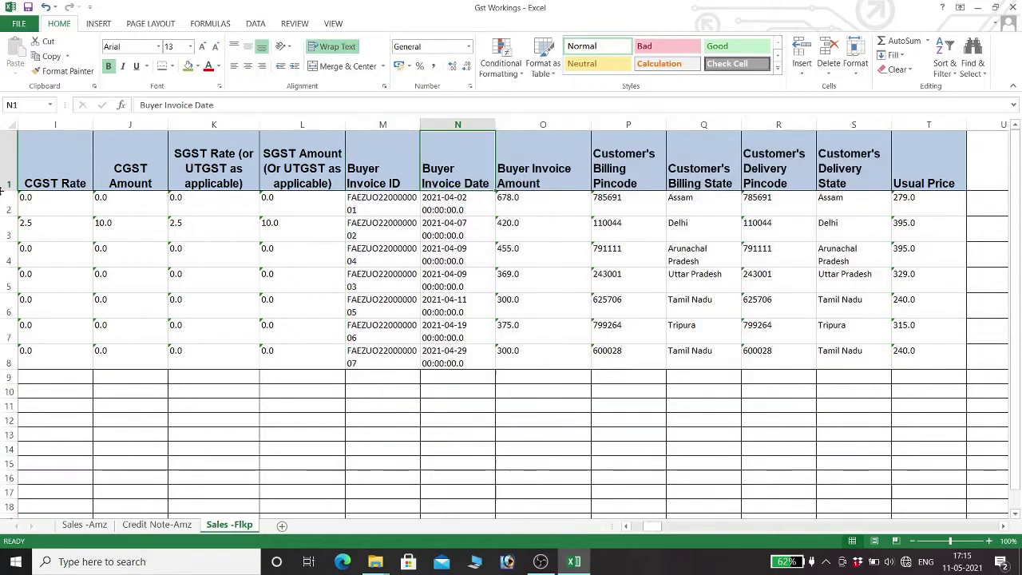
key("Left")
key("Right")
key("ctrl+space")
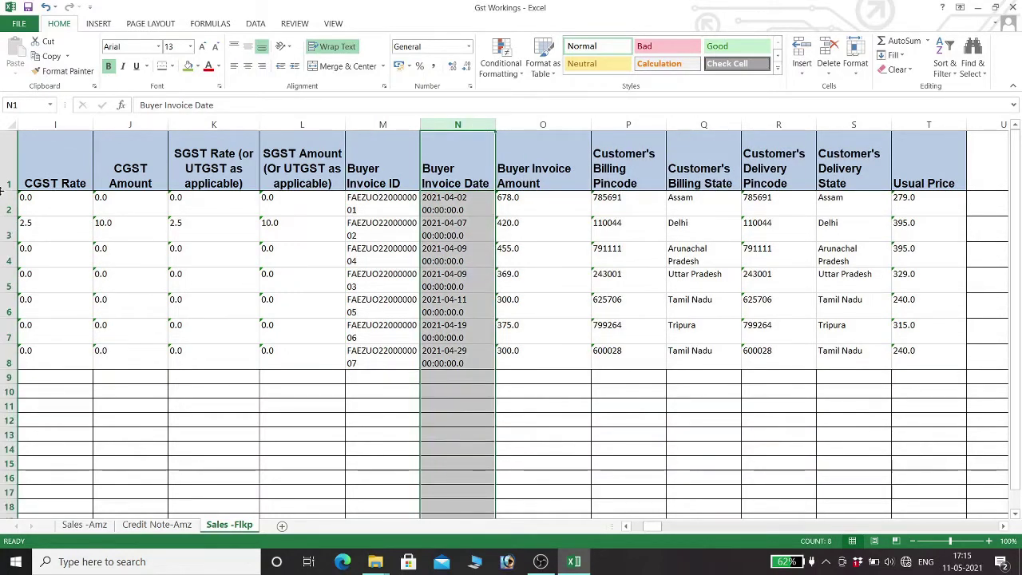
key("ctrl+minus")
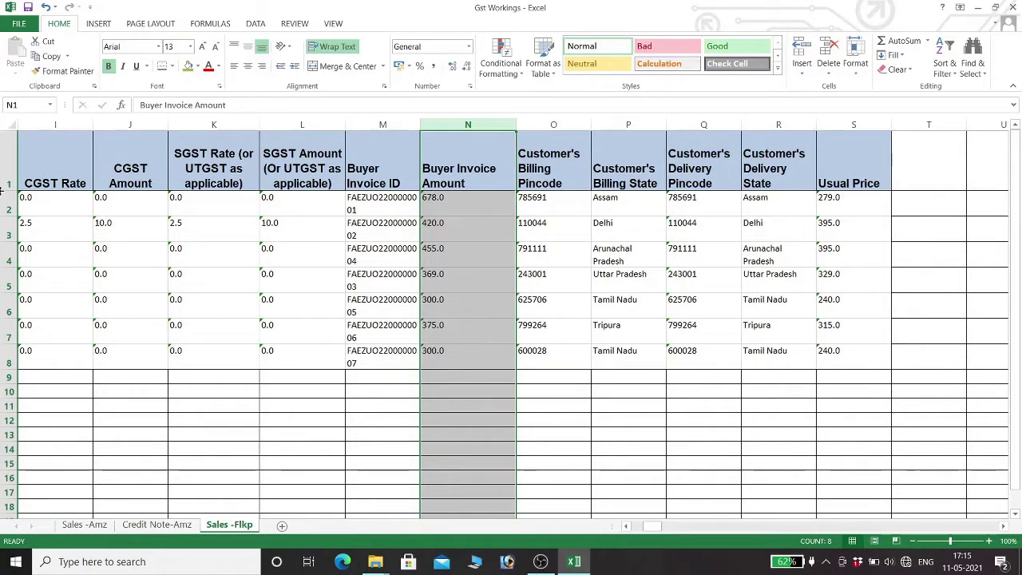
Review the remaining quantity, invoice amount, taxable value and tax columns up to Buyer Invoice ID
key("Left")
key("Left")
key("Left")
key("Left")
key("Left")
key("Left")
key("Left")
key("Left")
key("Left")
key("Left")
key("Left")
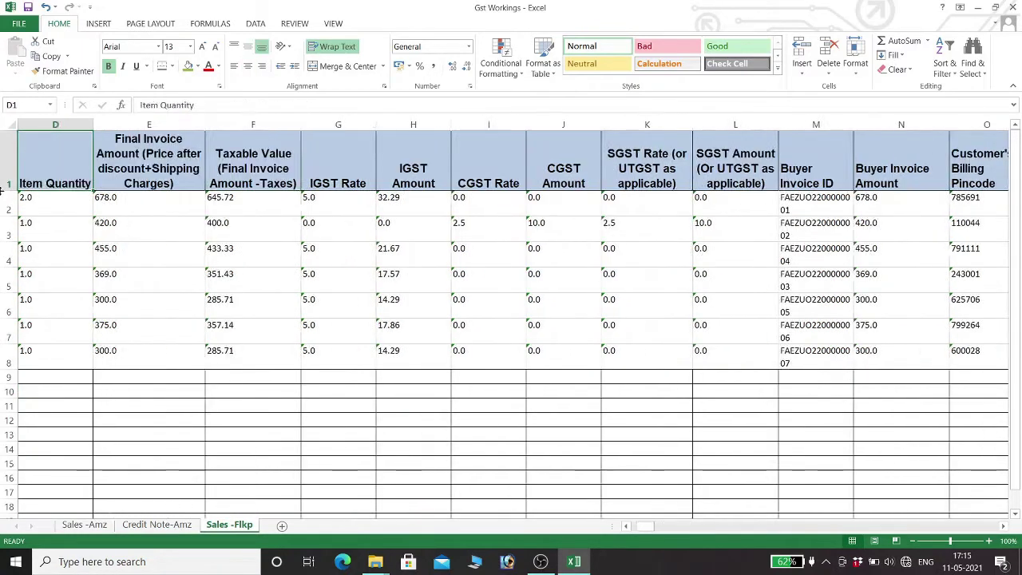
key("Right")
key("Down")
key("Right")
key("Right")
key("Right")
key("Right")
key("Right")
key("Right")
key("Right")
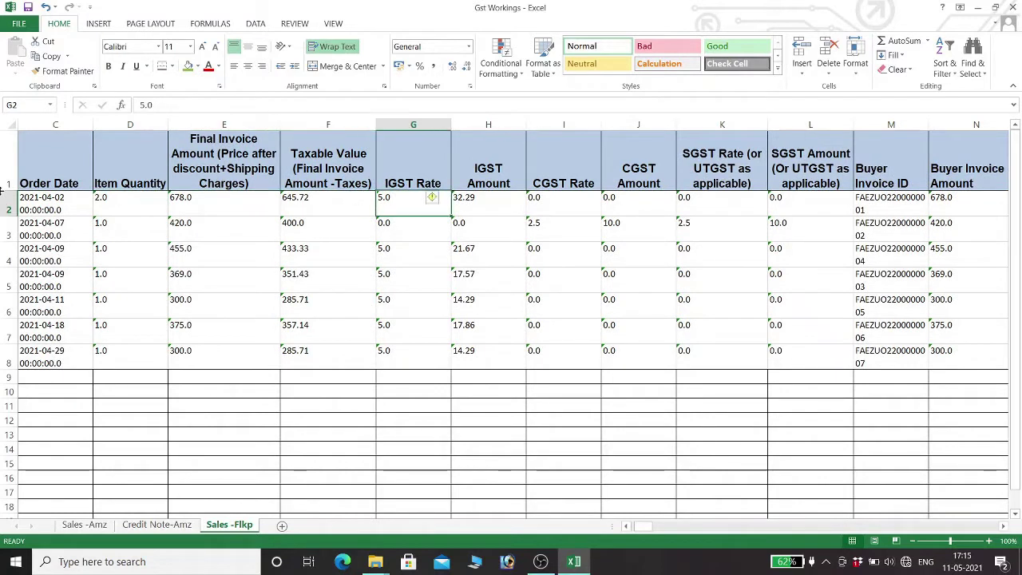
key("Right")
key("Right")
key("Left")
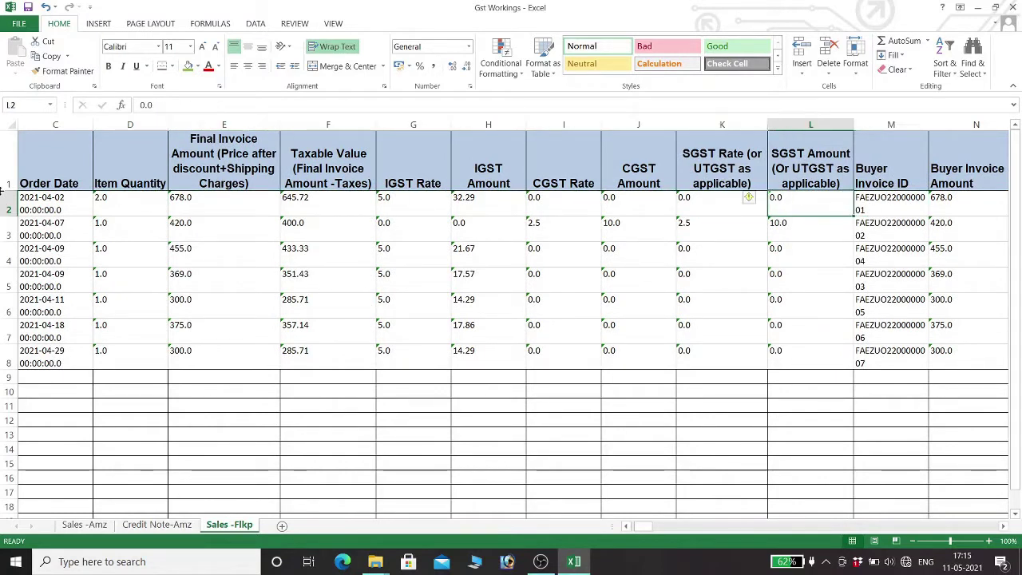
key("Right")
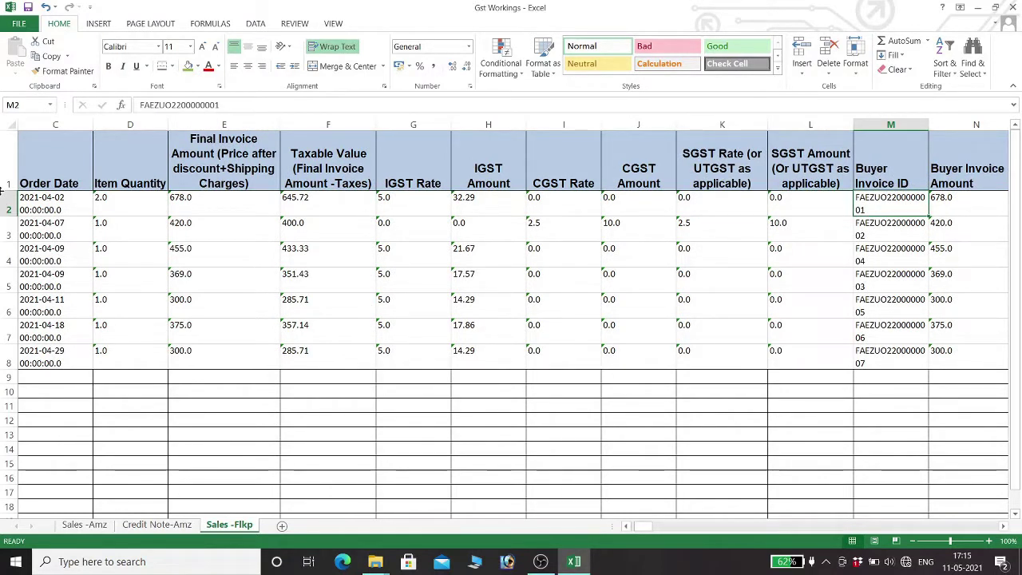
Delete the four columns from Buyer Invoice Amount through Customer's Delivery Pincode, keeping the Customer's Delivery State column
key("Right")
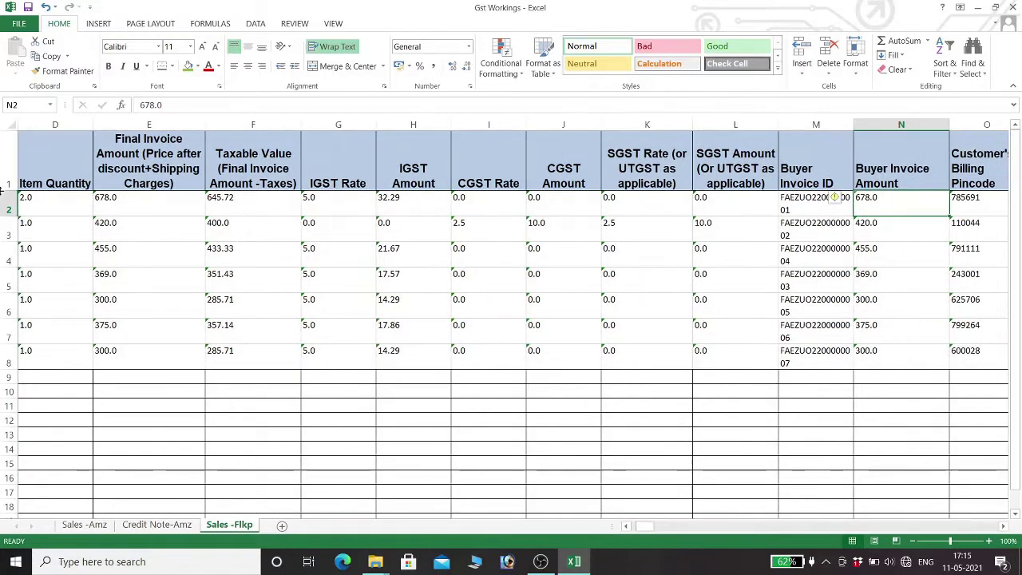
key("ctrl+space")
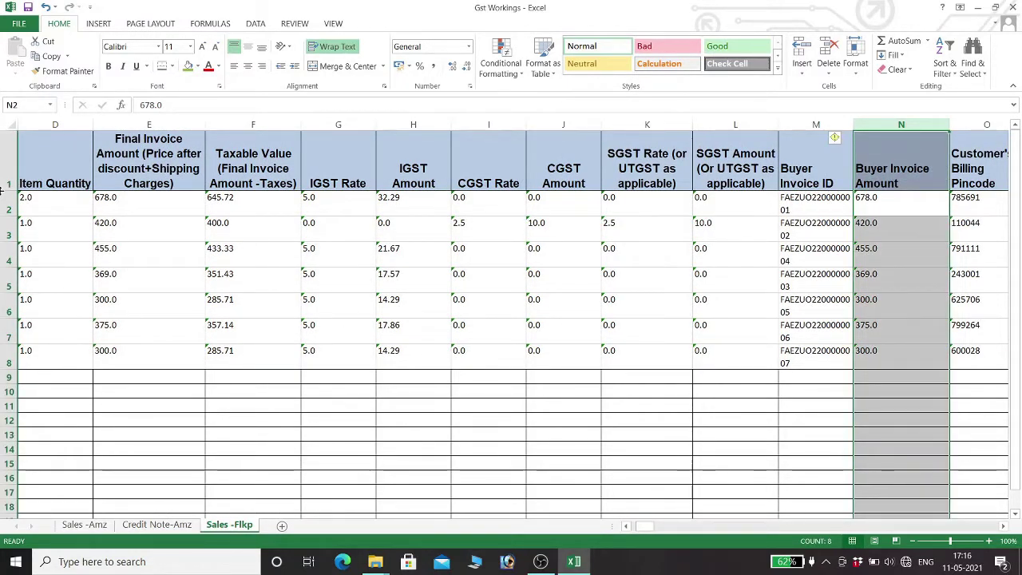
key("shift+Right")
key("shift+Right")
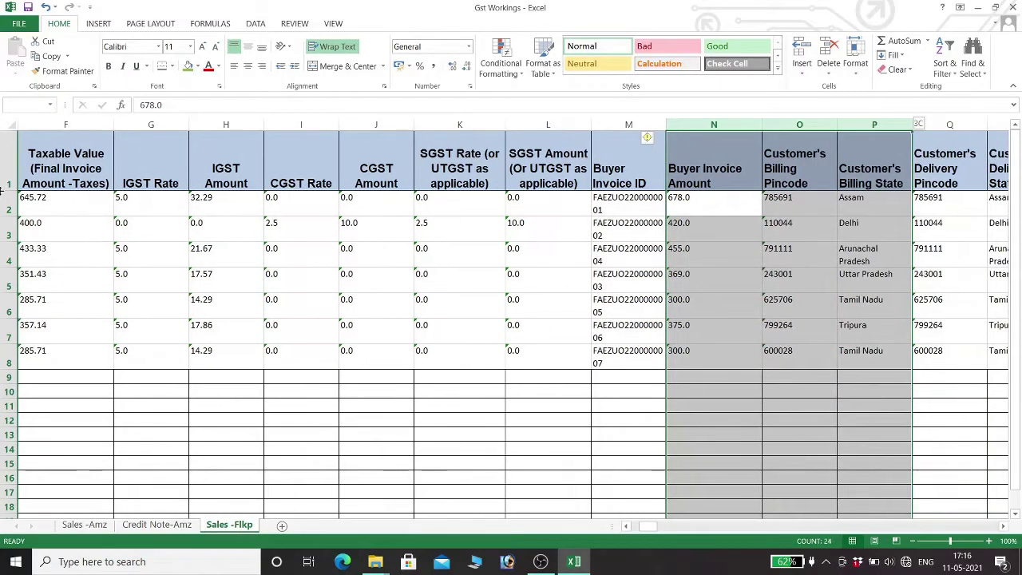
key("shift+Left")
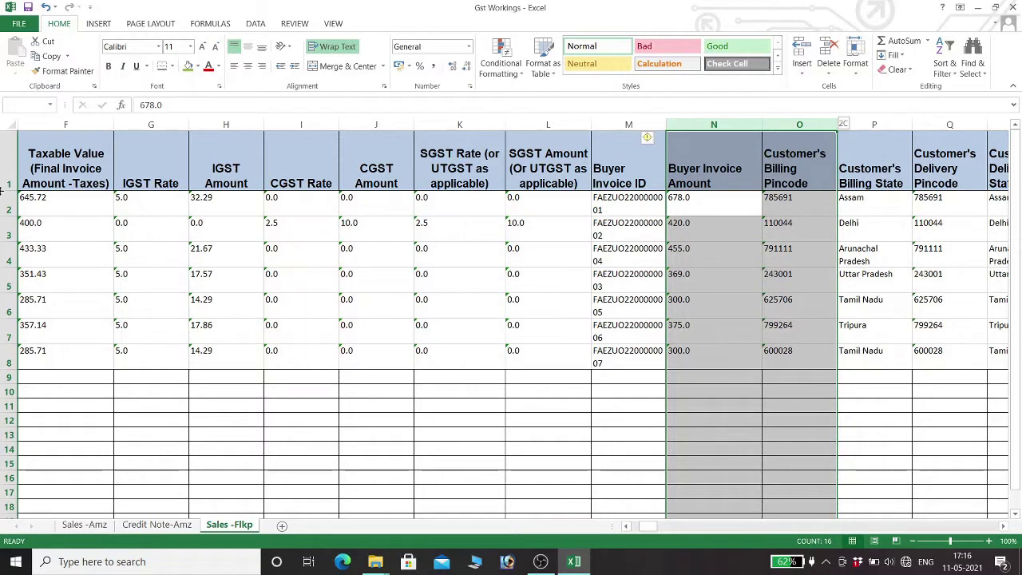
key("shift+Right")
key("shift+Right")
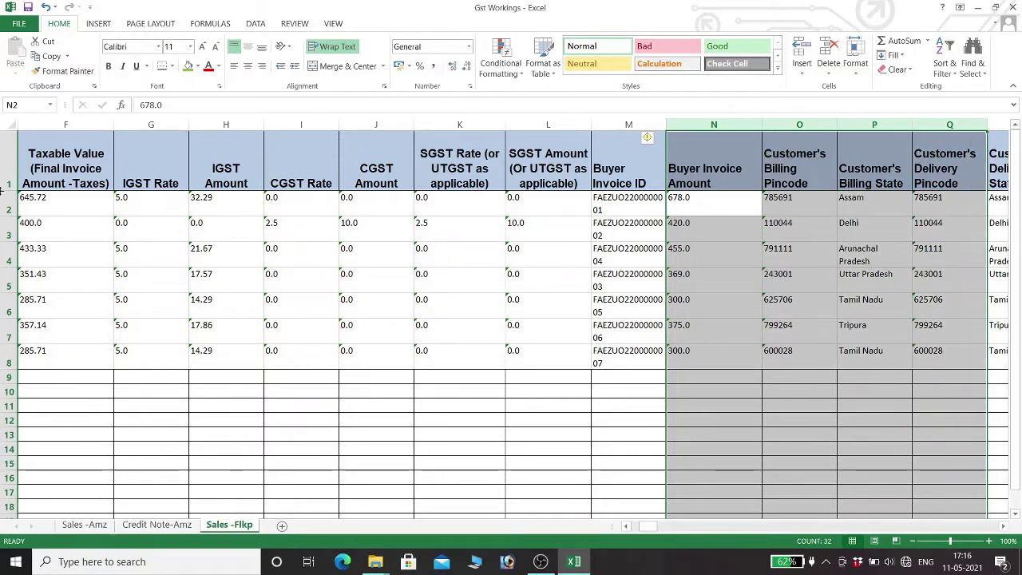
key("ctrl+minus")
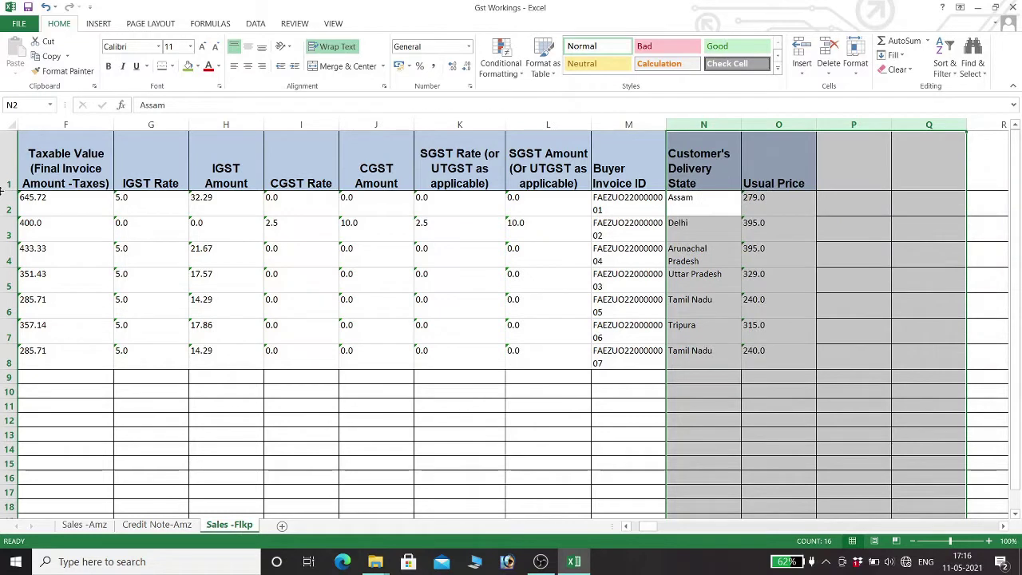
Clear the contents of the Usual Price column beside Customer's Delivery State
key("Right")
key("ctrl+space")
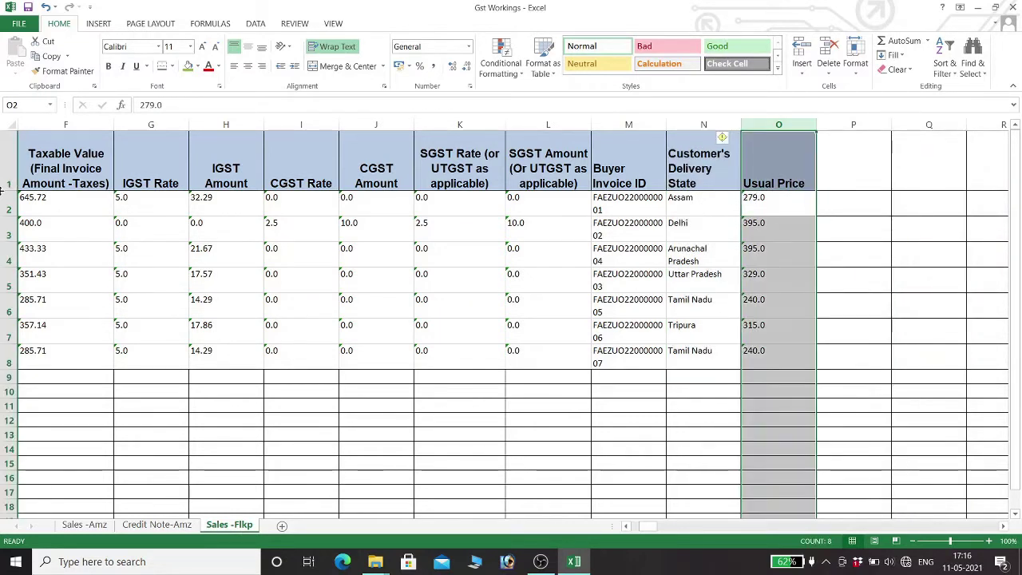
key("Delete")
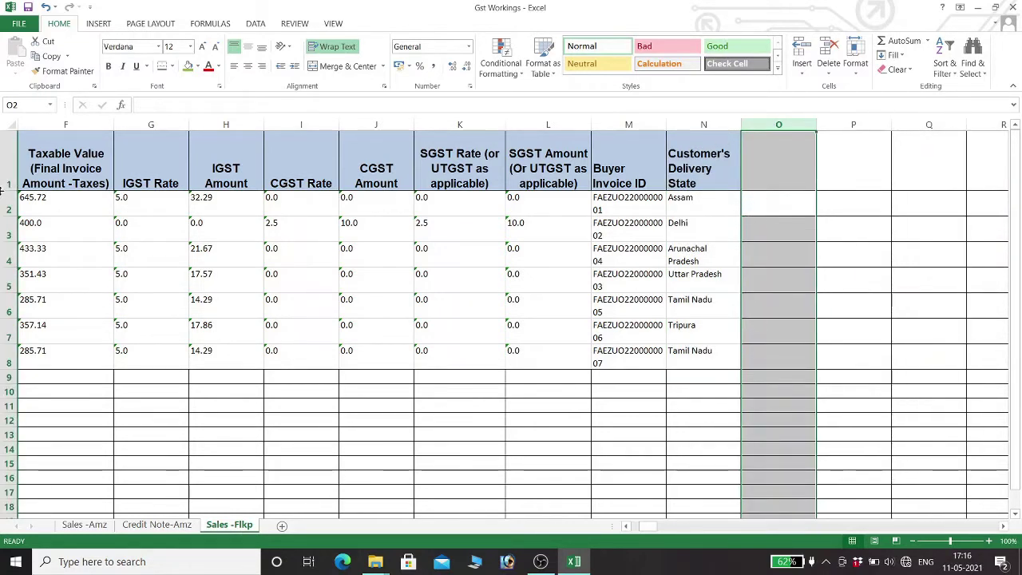
Review the remaining columns back to HSN Code, including the Event Type and Order Date entries
key("Left")
key("Left")
key("Left")
key("Left")
key("Left")
key("Left")
key("Left")
key("Left")
key("Left")
key("Left")
key("Left")
key("Left")
key("Left")
key("Left")
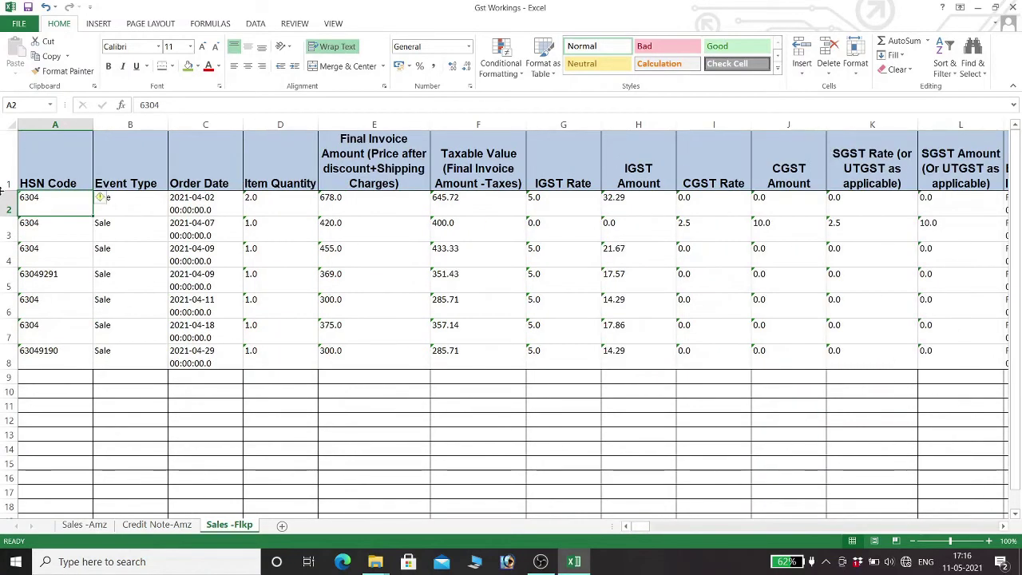
key("Right")
key("Right")
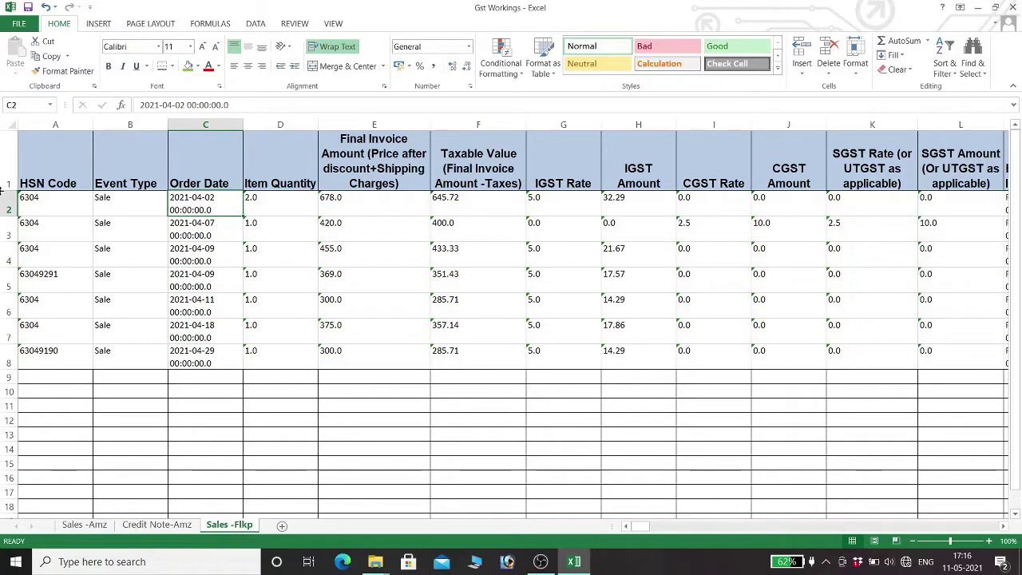
key("Left")
key("Left")
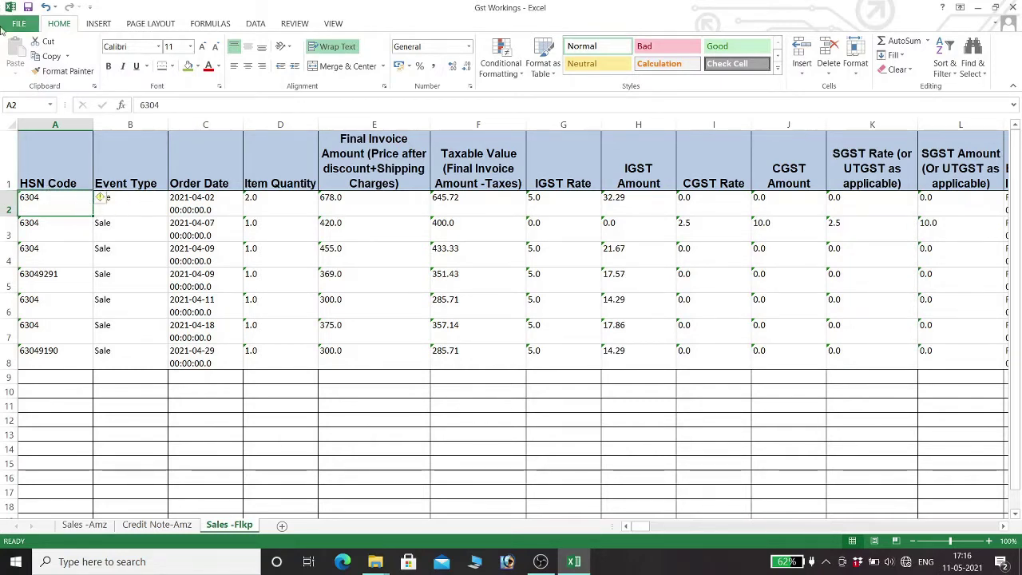
key("ctrl+shift+Right")
key("ctrl+shift+Down")
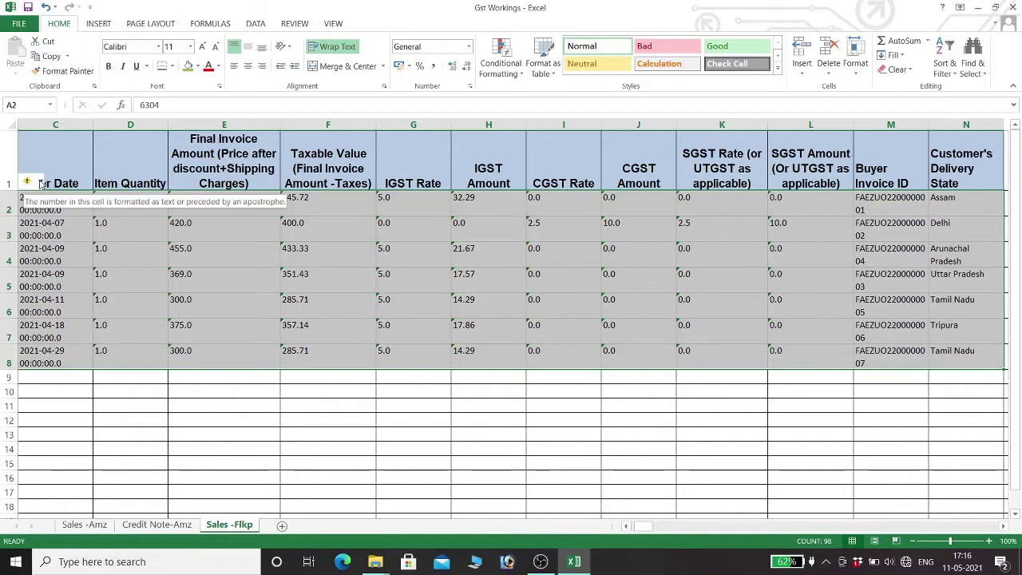
left_click(40, 184)
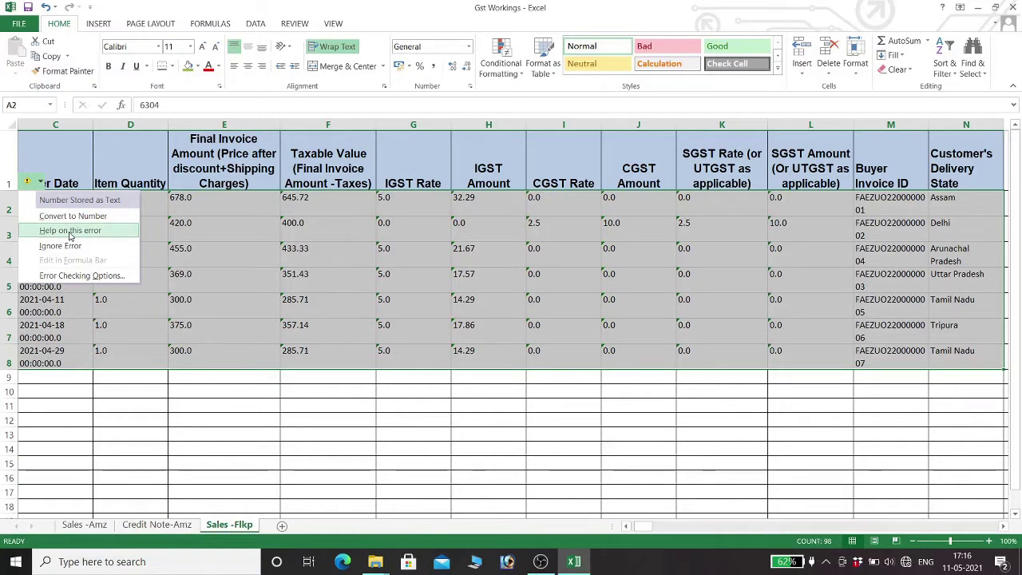
left_click(211, 377)
Total the IGST Amount column in cell H9 with a SUM formula over H2:H8
left_click(497, 381)
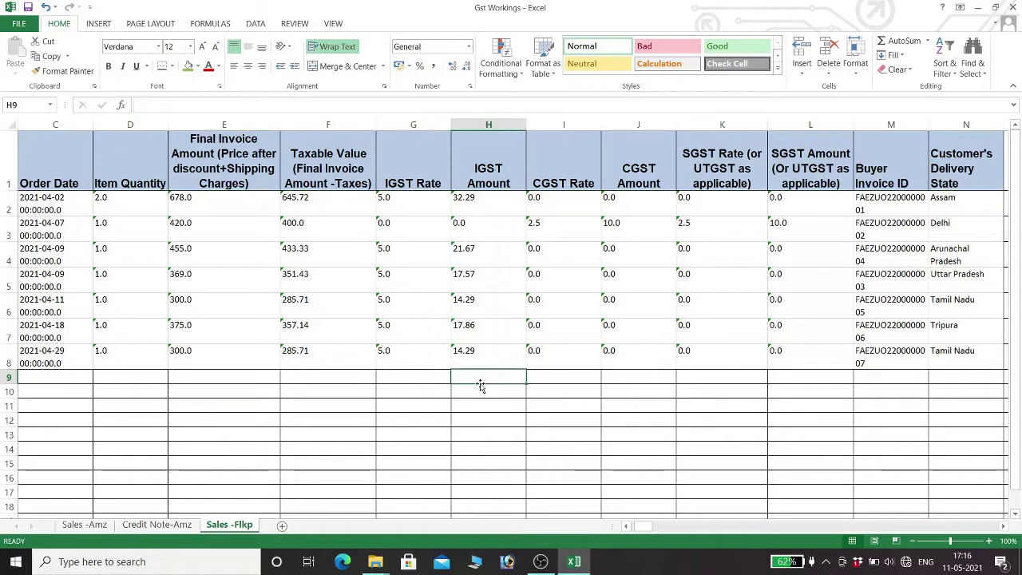
type("+sum(")
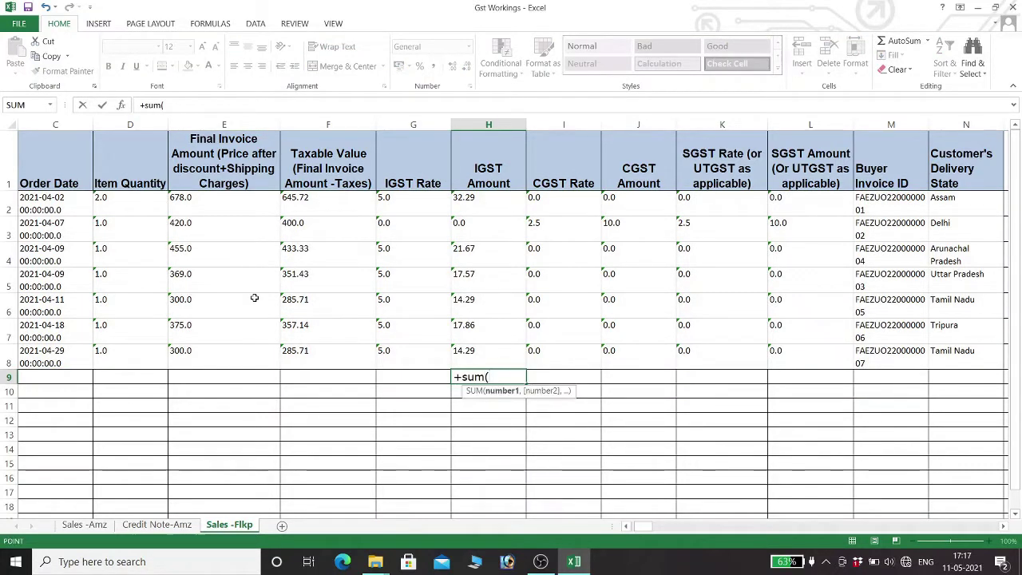
key("Up")
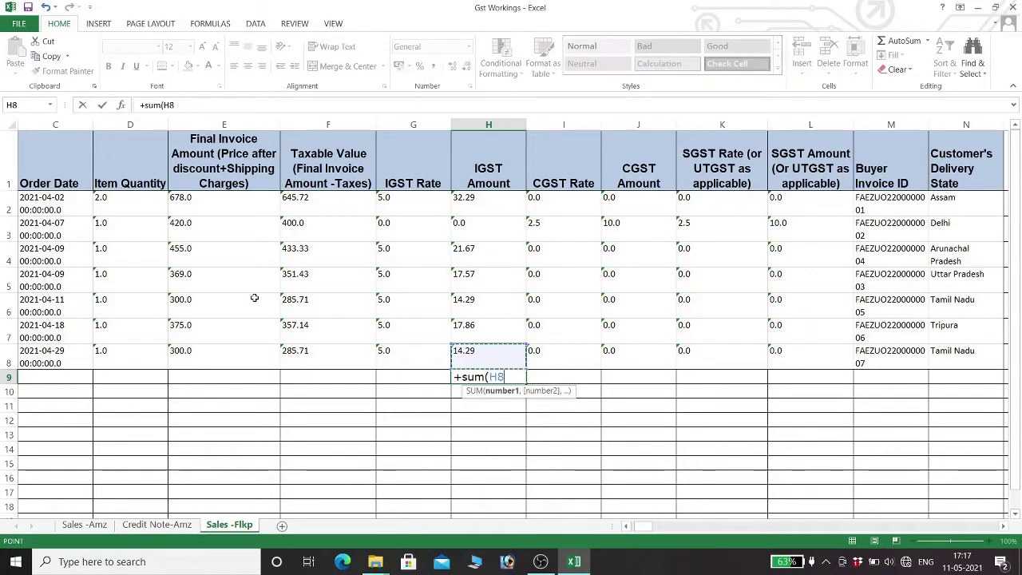
key("ctrl+shift+Up")
key("ctrl+shift+Down")
key("shift+Up")
key("shift+Up")
key("shift+Up")
key("shift+Up")
key("shift+Up")
key("shift+Up")
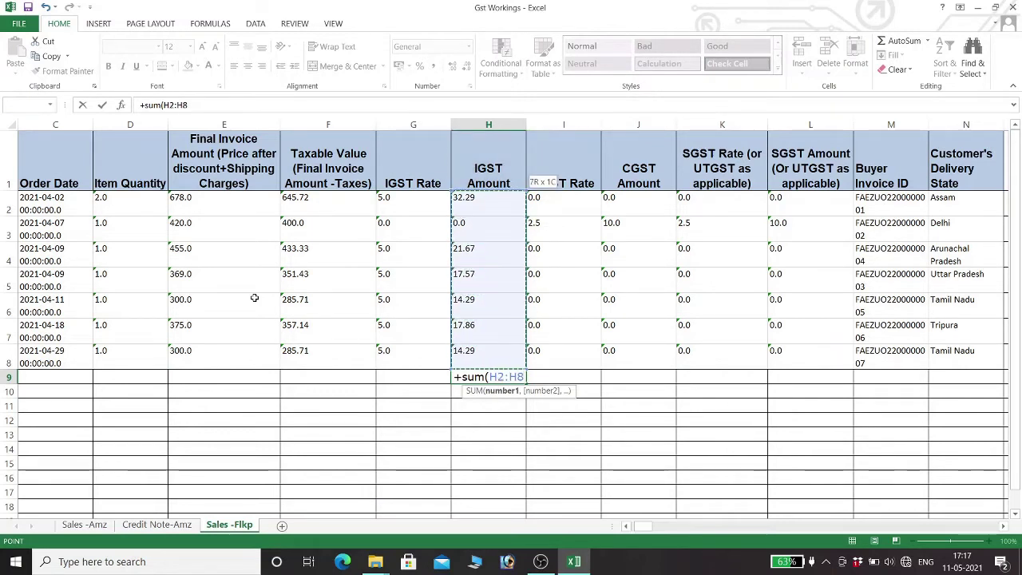
type(")")
key("Return")
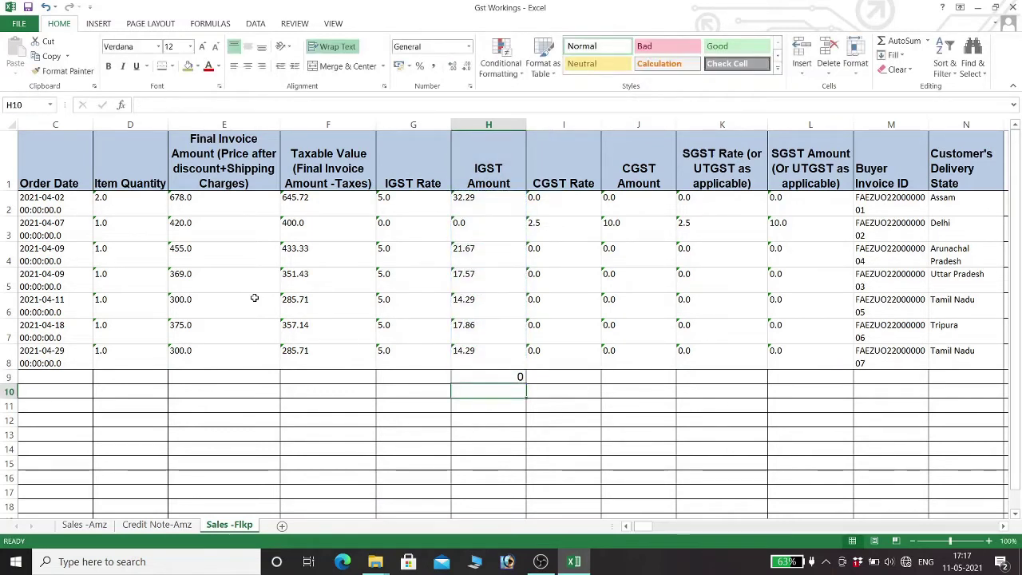
key("Up")
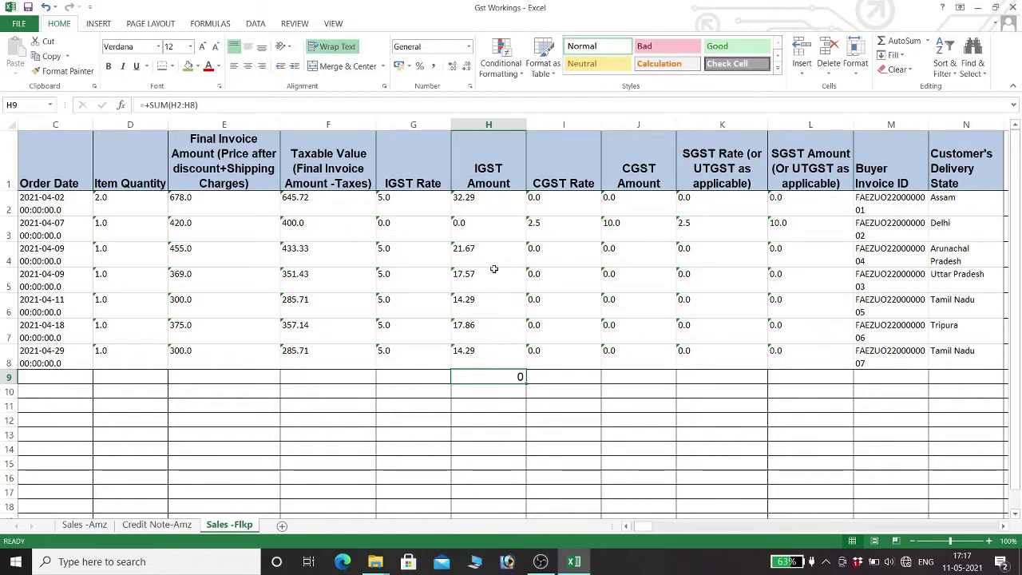
Convert the numbers stored as text in the data rows A2:N8 to real numbers and check the IGST total in H9
left_click(150, 205)
key("Home")
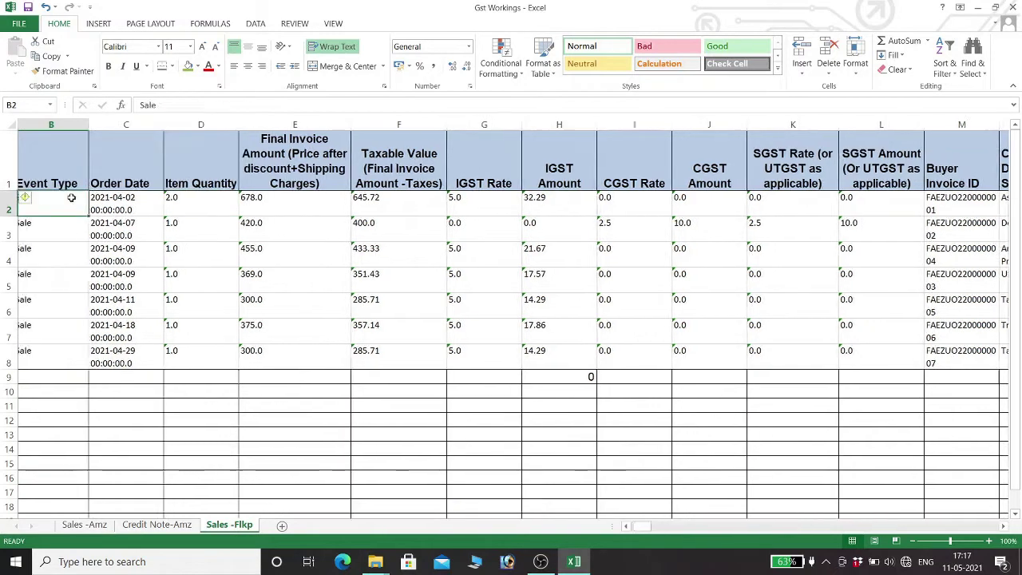
left_click_drag(71, 197, 1000, 207)
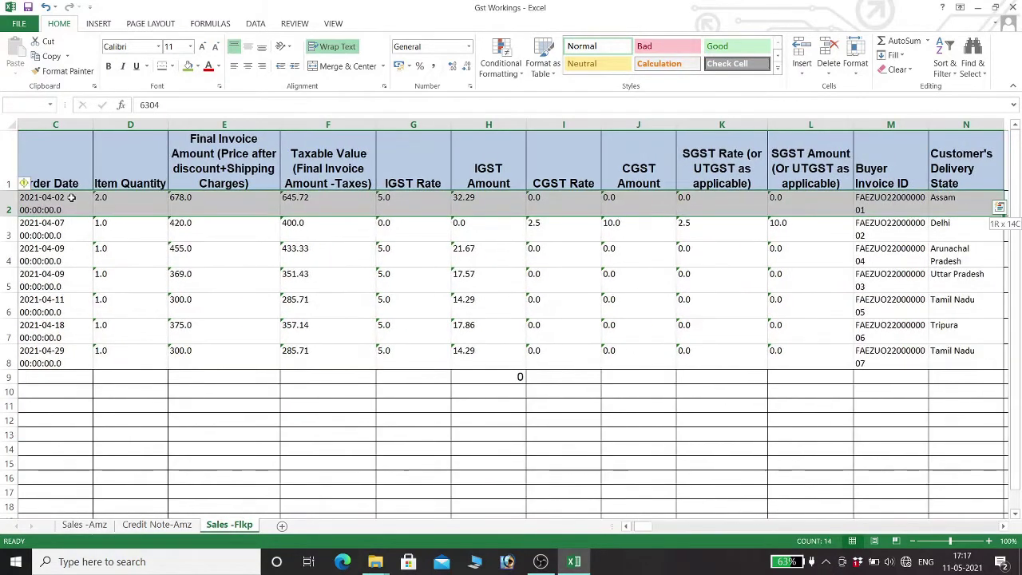
key("ctrl+shift+Down")
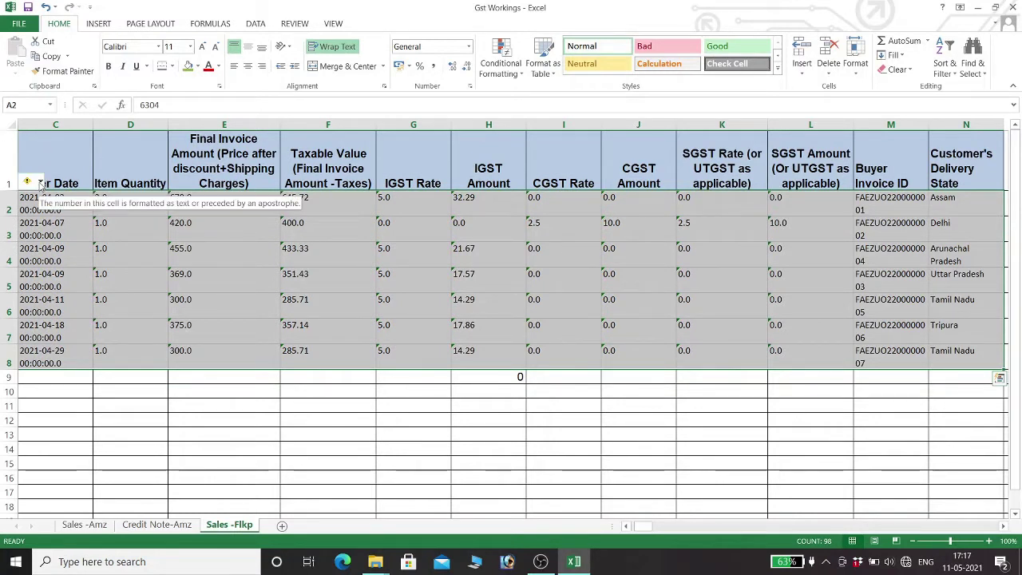
left_click(40, 183)
left_click(64, 215)
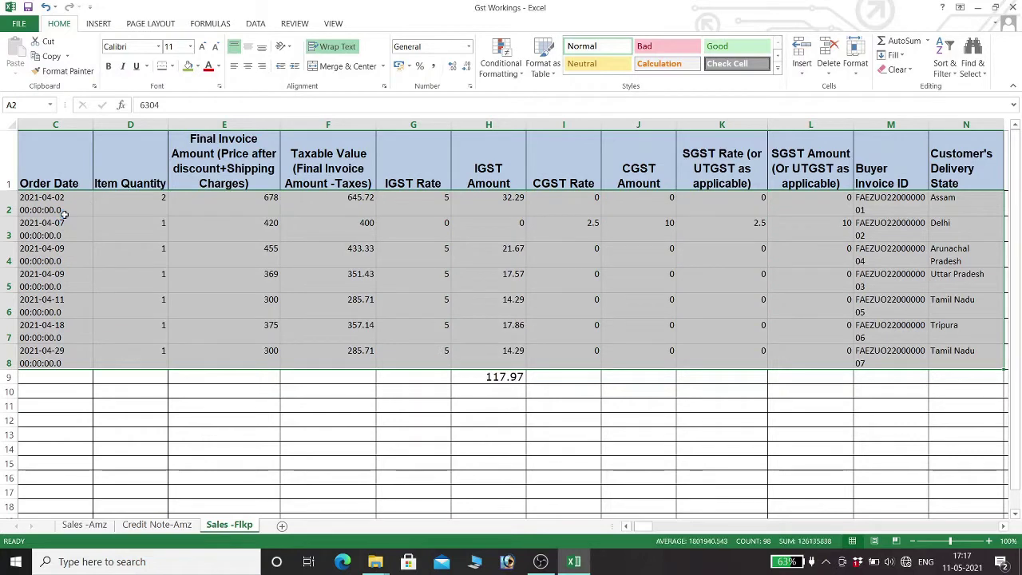
left_click(510, 379)
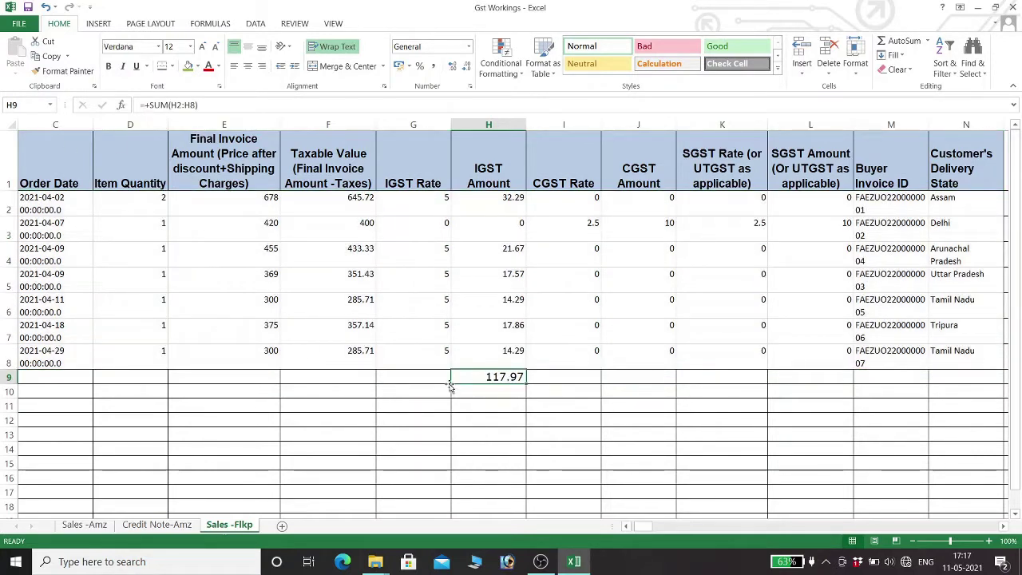
key("Home")
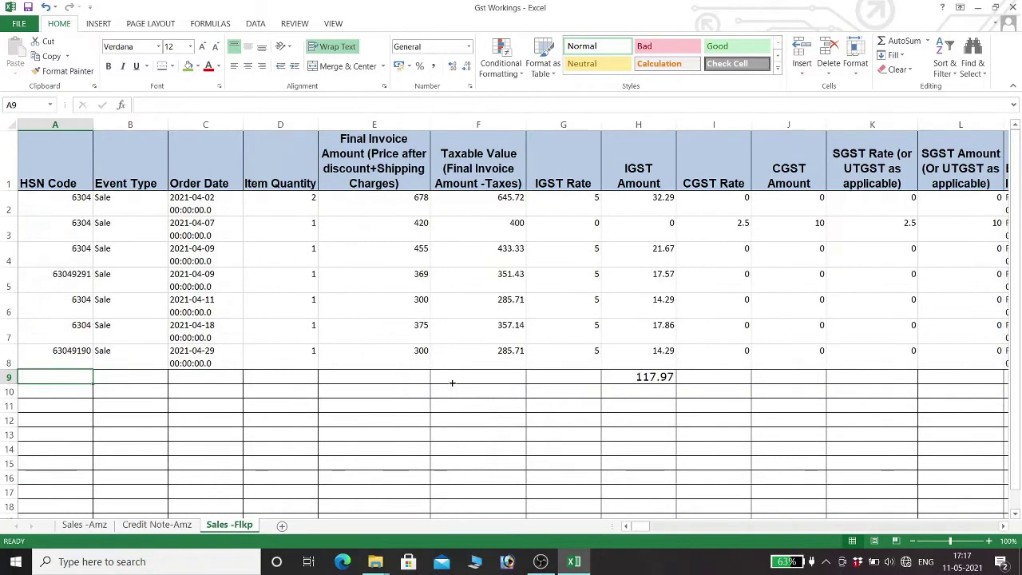
key("Right")
key("Up")
key("Up")
key("Up")
key("Up")
key("Up")
key("Up")
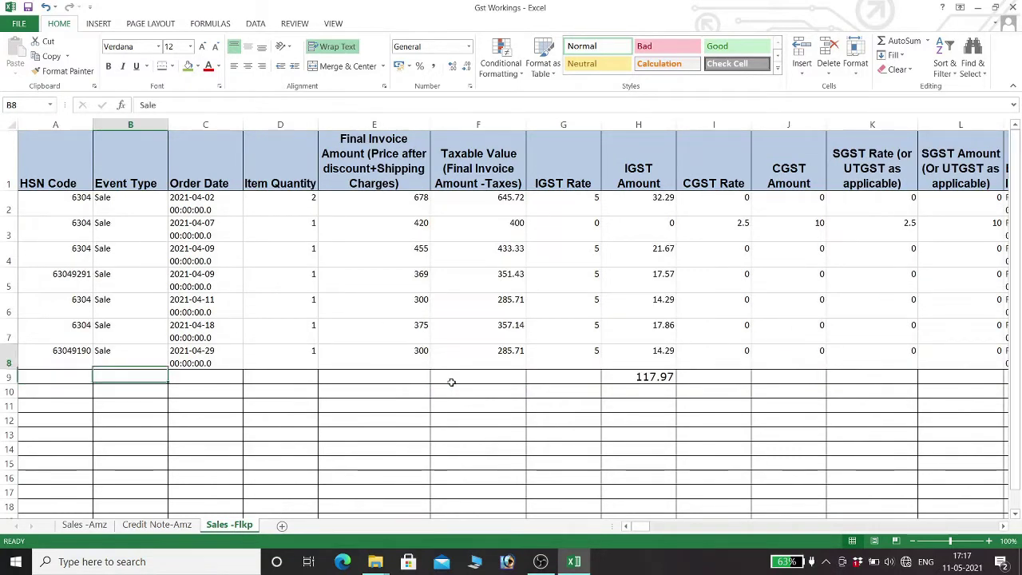
key("Up")
key("Up")
key("Down")
key("Down")
key("Down")
key("Down")
key("Down")
key("Down")
key("Down")
key("Down")
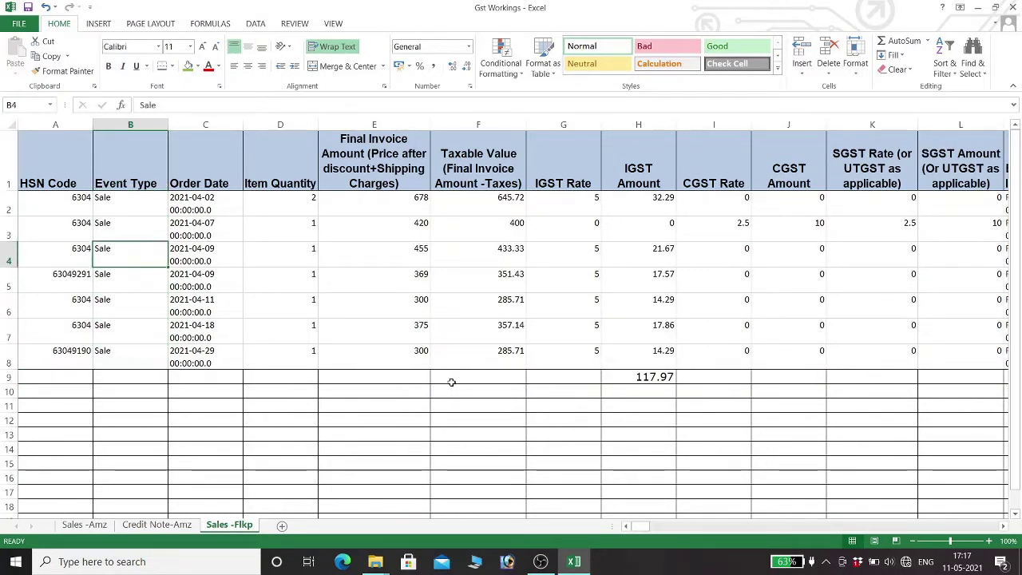
key("Down")
key("Left")
key("Up")
key("Up")
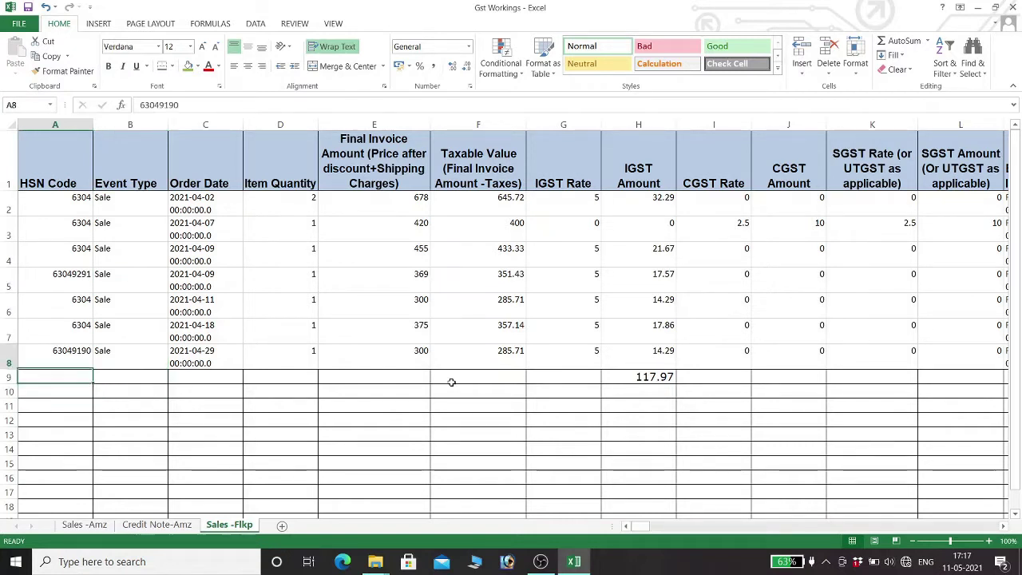
key("Right")
key("Down")
key("Down")
key("Up")
key("Up")
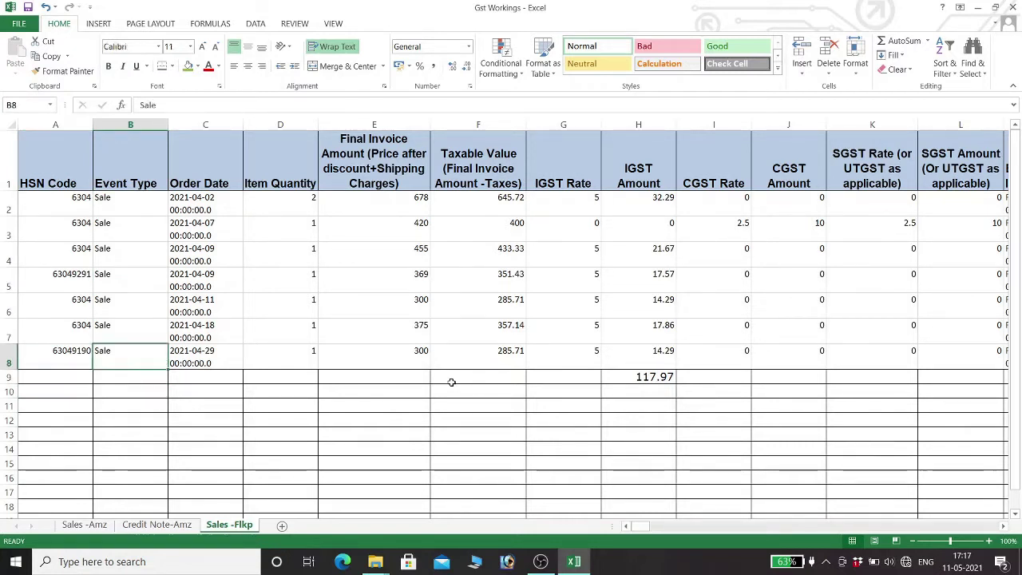
key("Down")
key("Left")
key("Right")
key("Left")
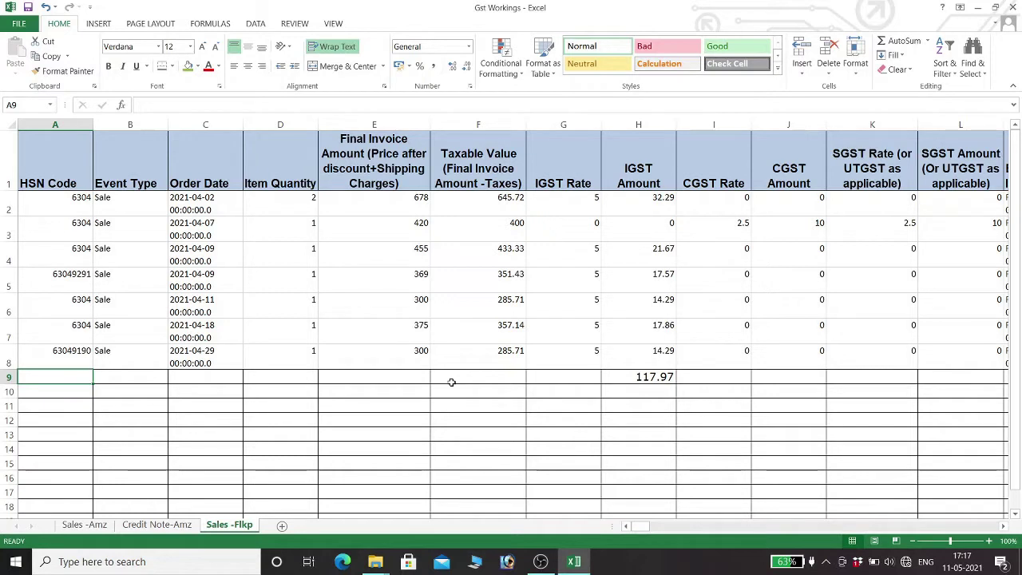
key("shift+space")
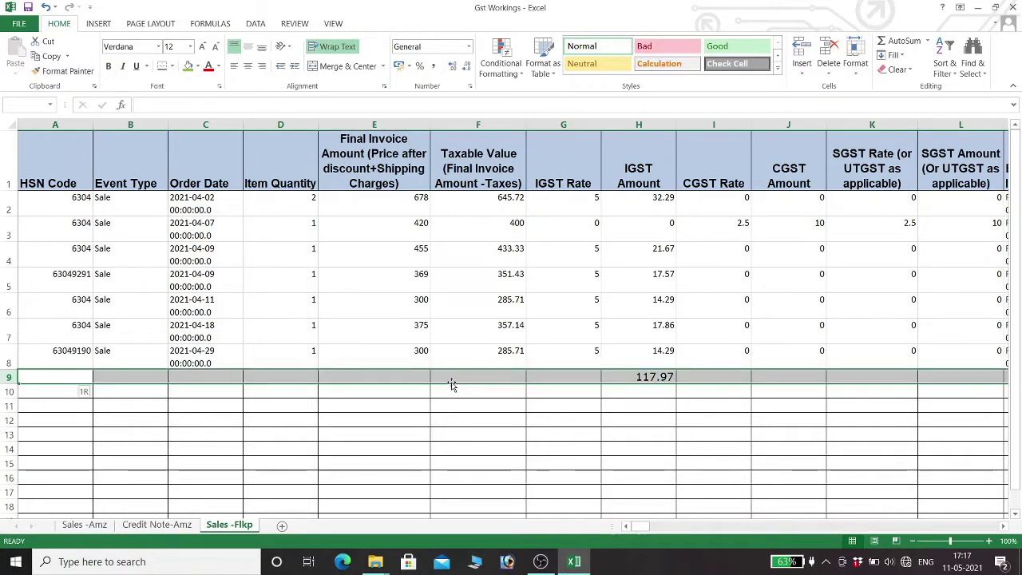
key("Left")
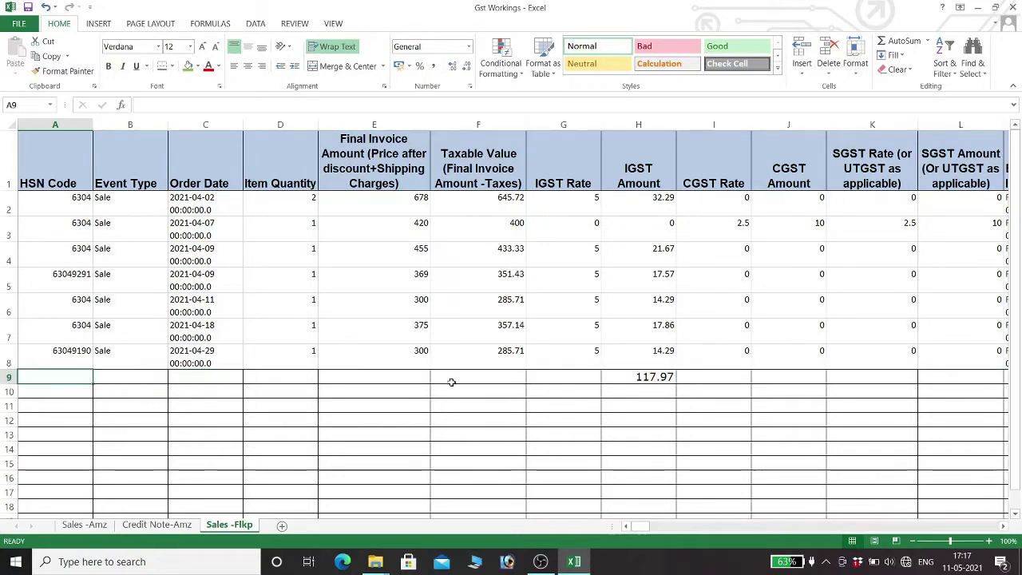
key("shift+Right")
key("shift+Right")
key("shift+Right")
key("shift+Right")
key("shift+Right")
key("shift+Right")
key("shift+Right")
key("shift+Right")
key("shift+Right")
key("shift+Right")
key("shift+Right")
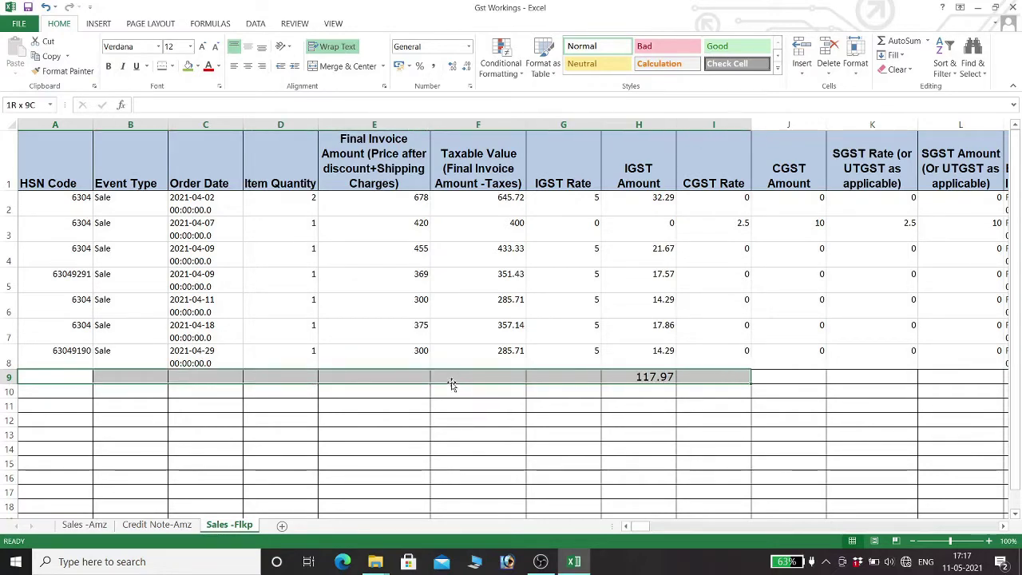
key("shift+Right")
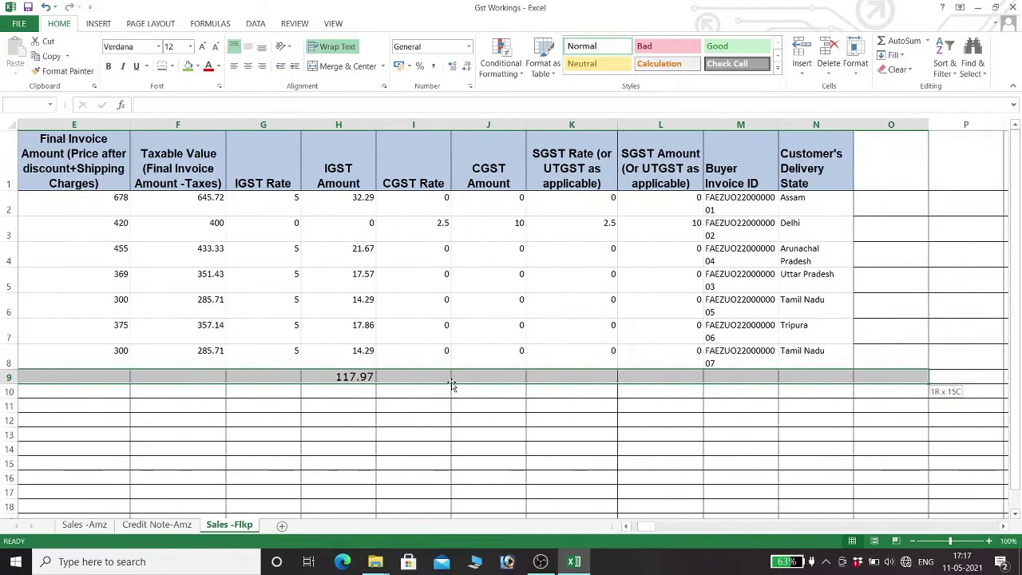
key("shift+Right")
Insert five blank rows at row 9, between the sales data and the IGST sum
key("shift+space")
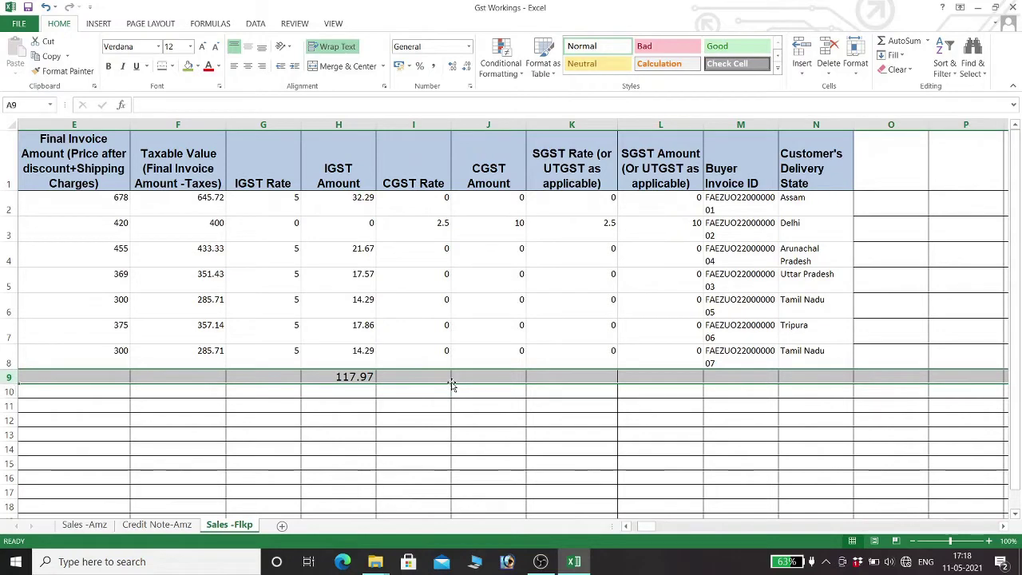
key("ctrl+shift+plus")
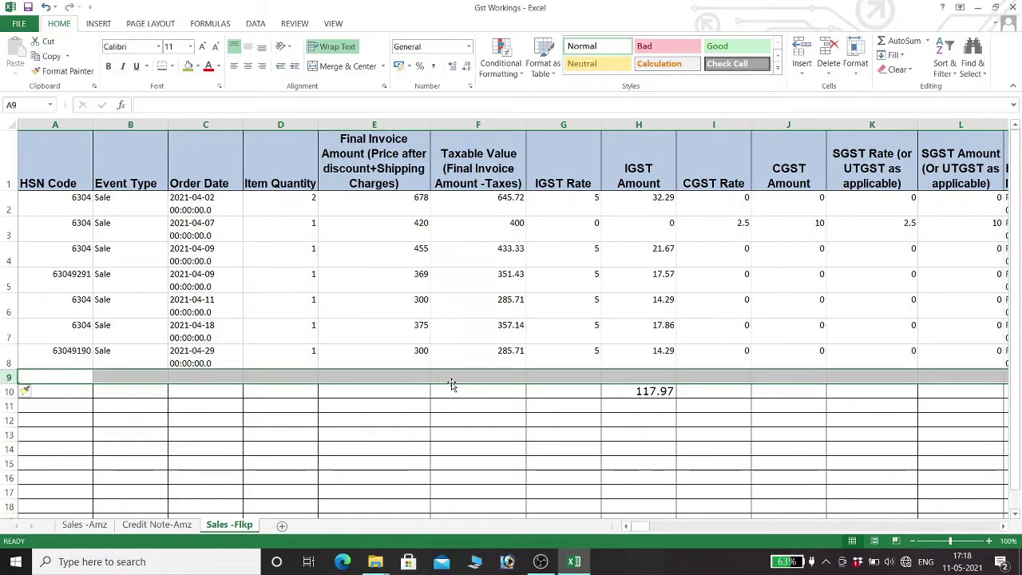
key("ctrl+shift+plus")
key("ctrl+shift+plus")
key("ctrl+shift+plus")
key("ctrl+shift+plus")
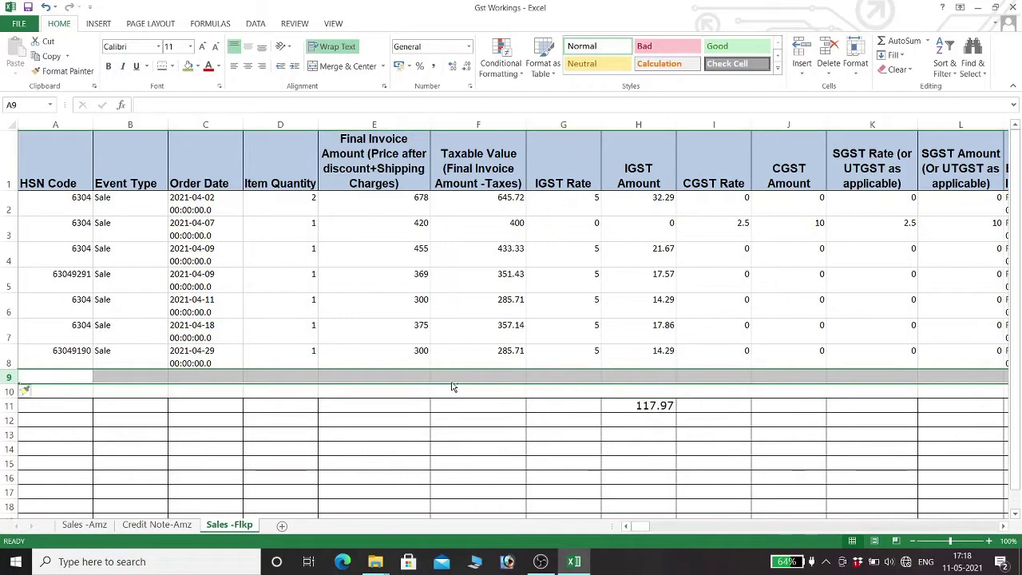
Add a top border and a heavier bottom border across A10:N10 to form a totals row
key("Down")
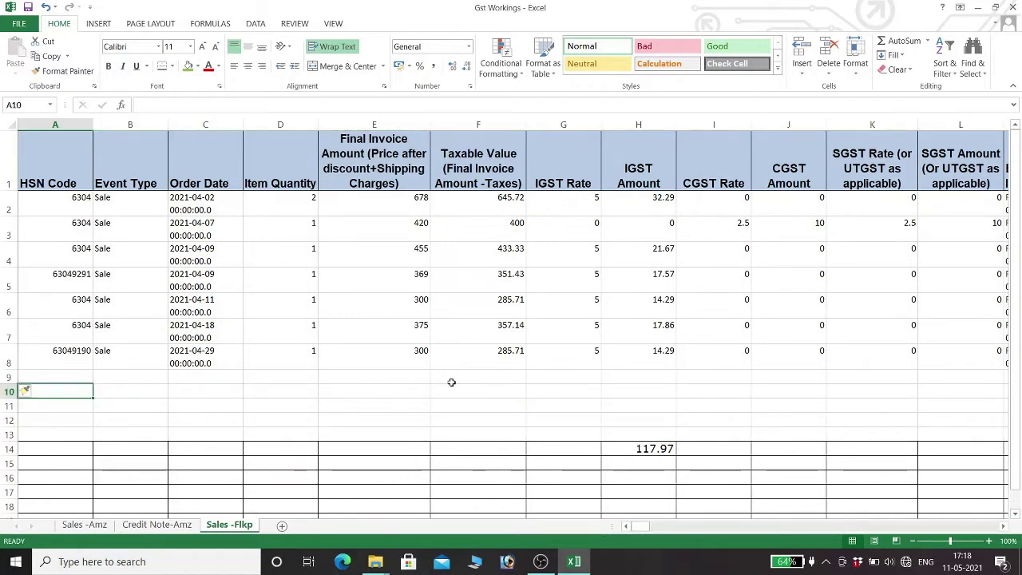
key("shift+Right")
key("shift+Right")
key("shift+Right")
key("shift+Right")
key("shift+Right")
key("shift+Right")
key("shift+Right")
key("shift+Right")
key("shift+Right")
key("shift+Right")
key("shift+Right")
key("shift+Right")
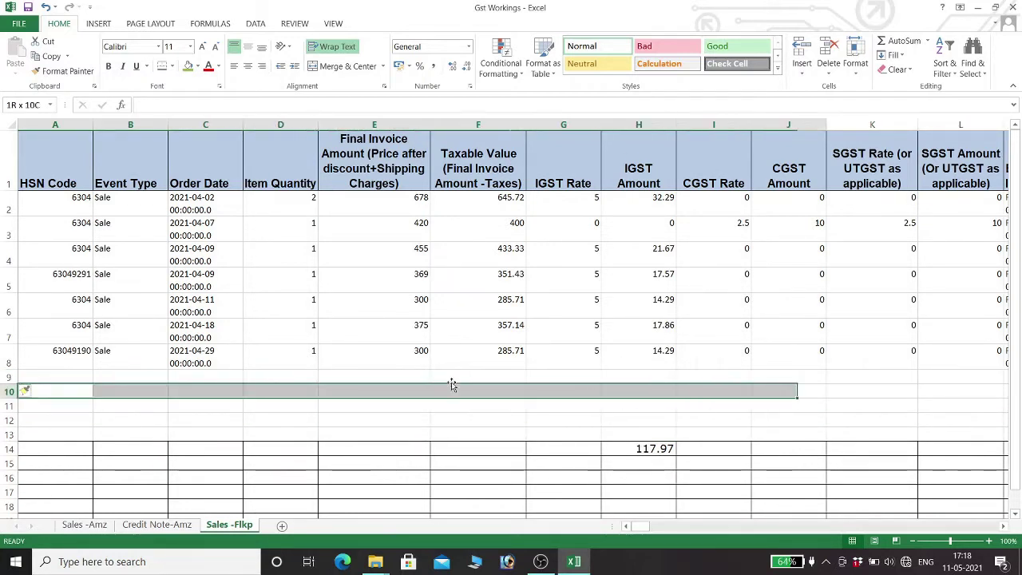
key("shift+Right")
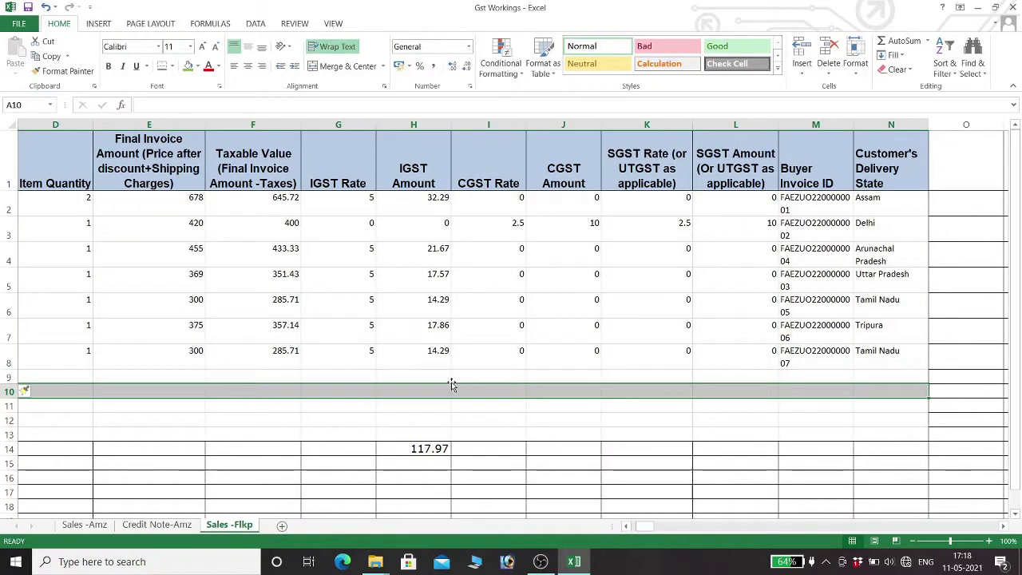
key("alt")
key("h")
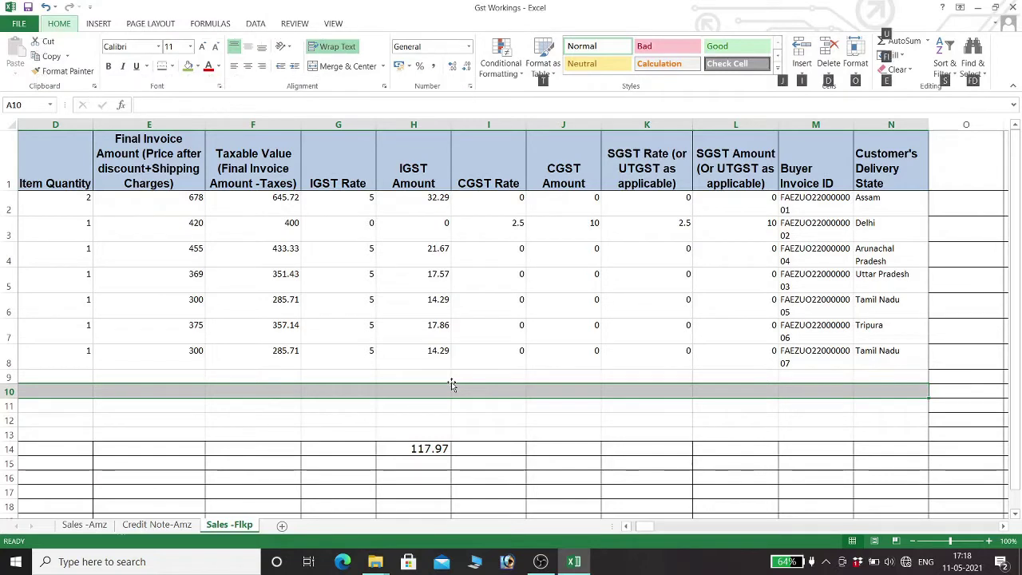
key("b")
key("a")
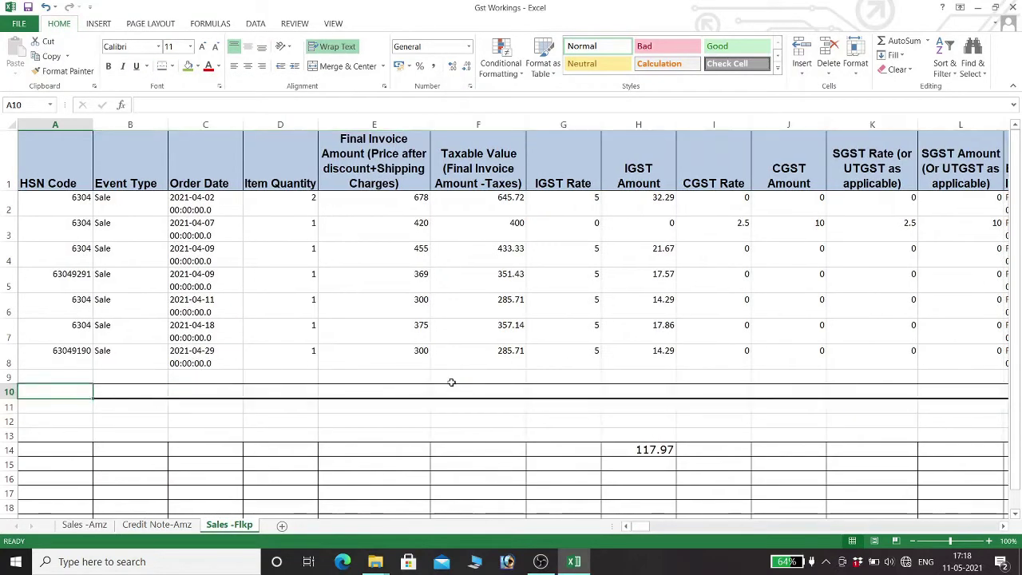
Label the totals row with Total in cell C10, under Order Date
key("Right")
key("Right")
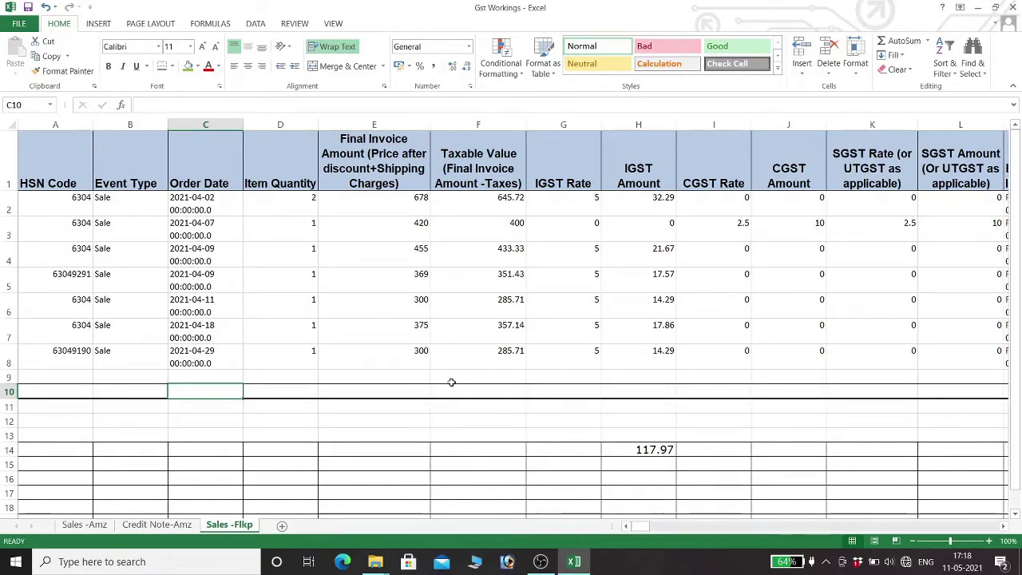
key("Left")
key("Left")
key("Right")
key("Right")
type("Total")
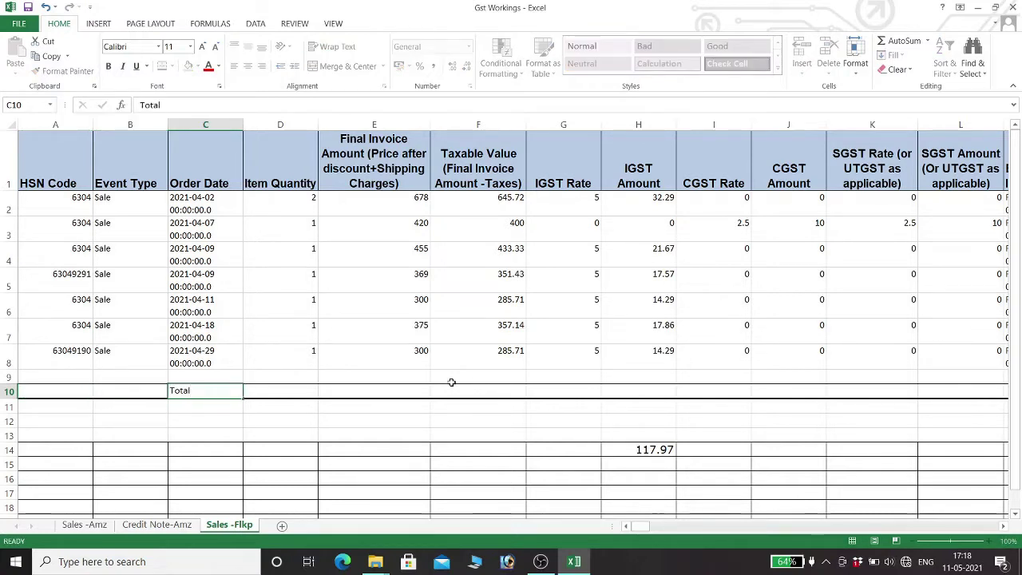
Total the Final Invoice Amount column in E10 with the formula +SUBTOTAL(9,E2:E8)
key("Right")
key("Right")
key("Right")
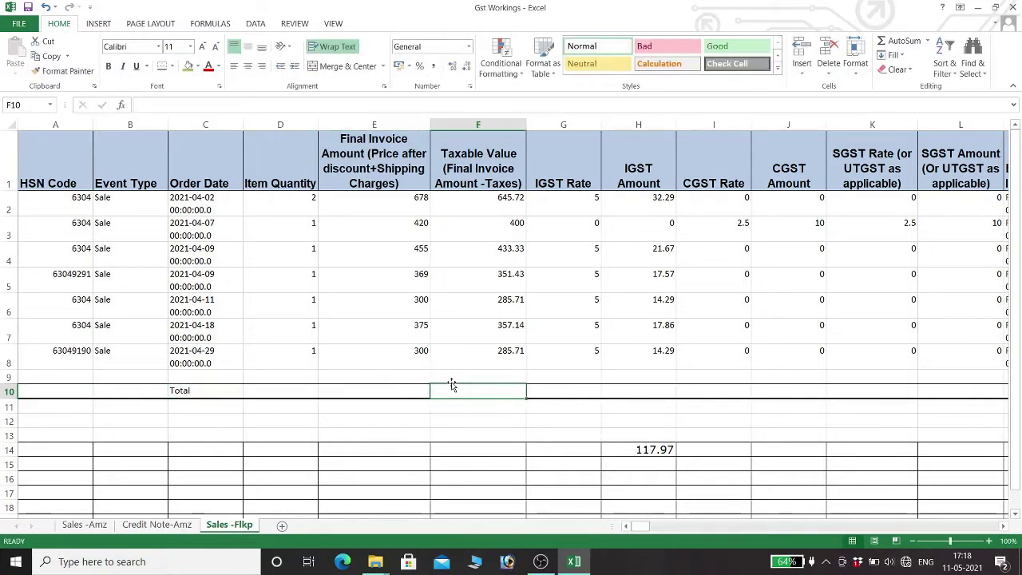
key("Left")
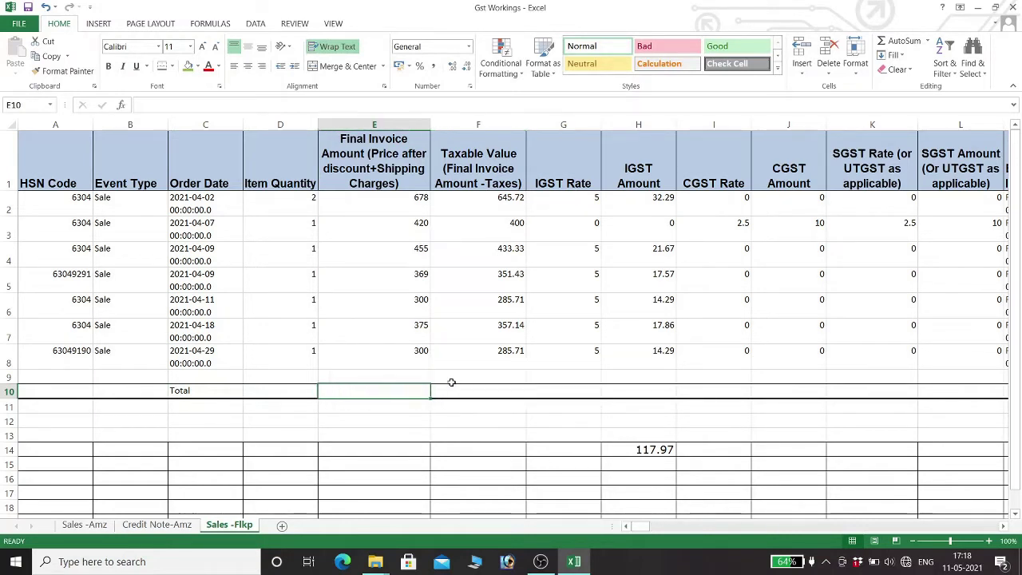
type("+")
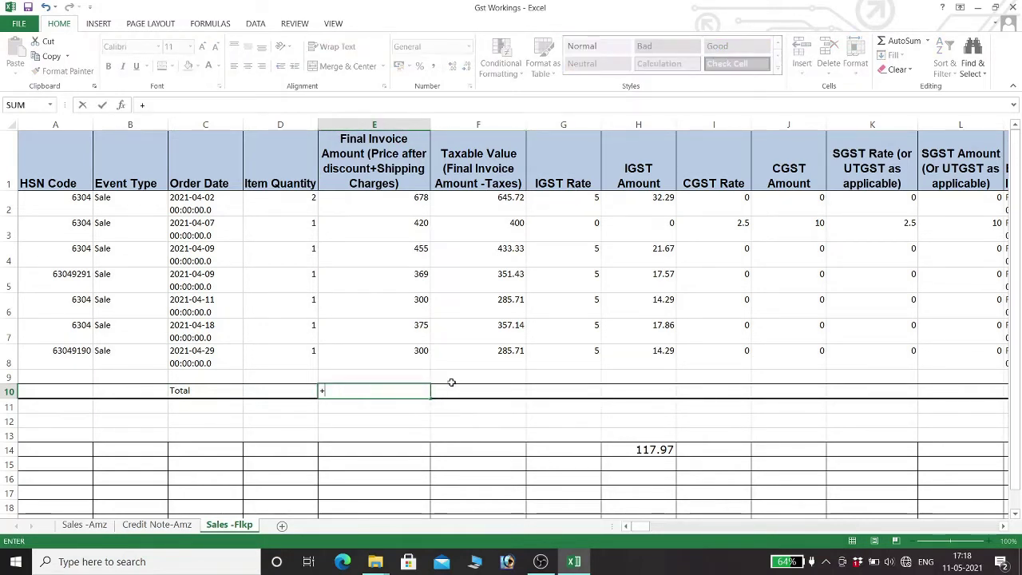
type("subta")
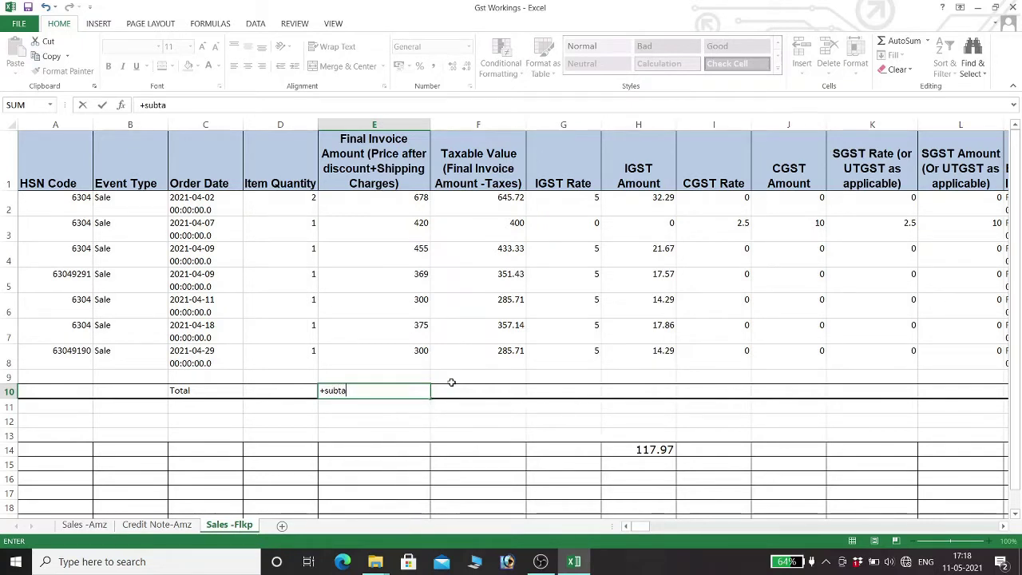
key("BackSpace")
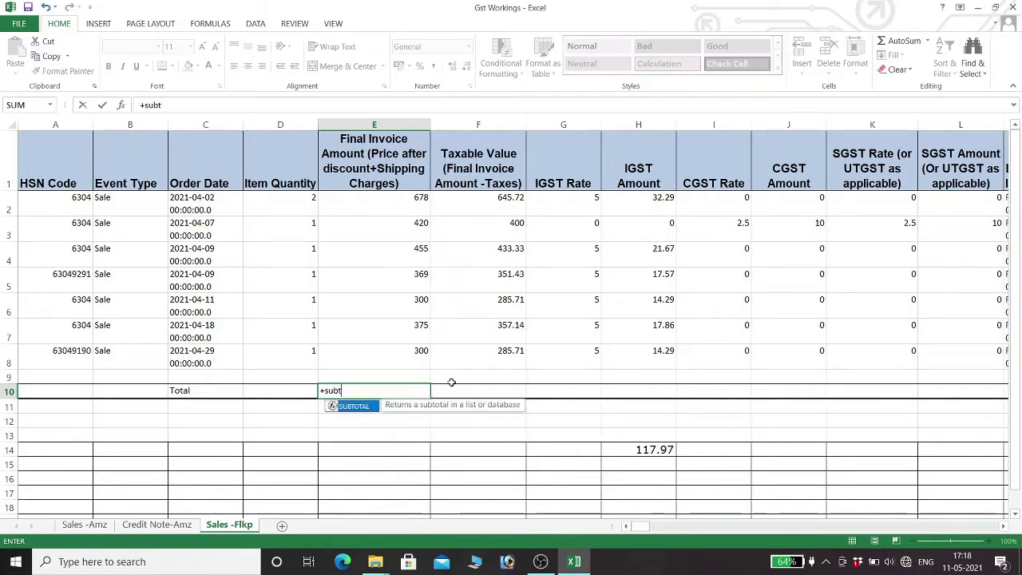
key("Tab")
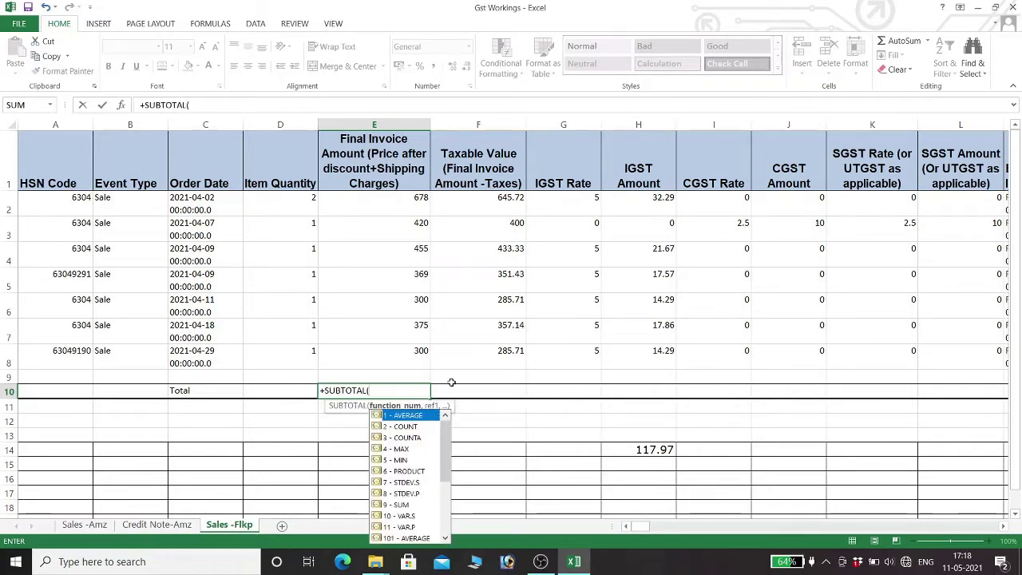
type("9,")
key("Up")
key("Up")
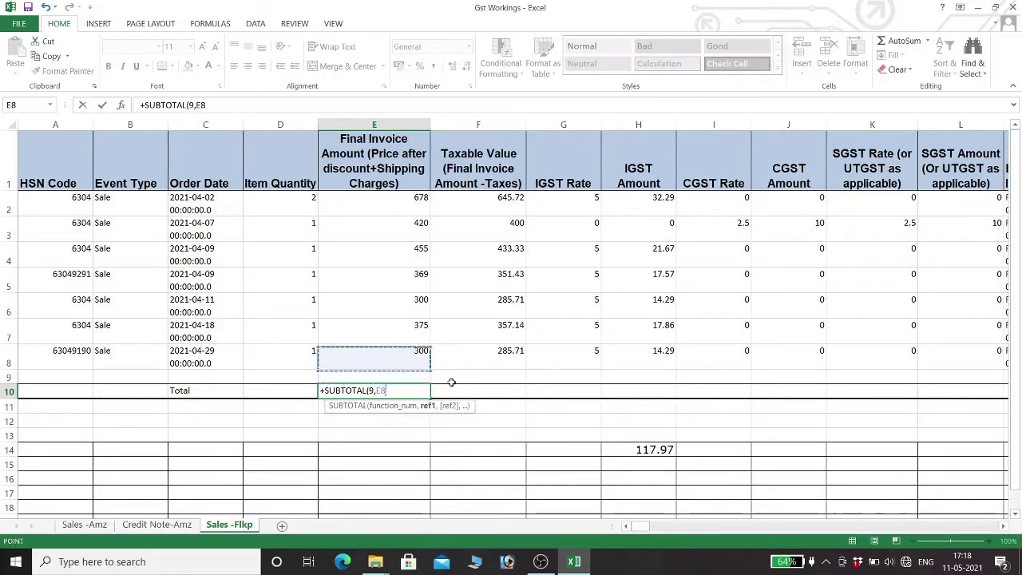
key("ctrl+shift+Up")
key("shift+Down")
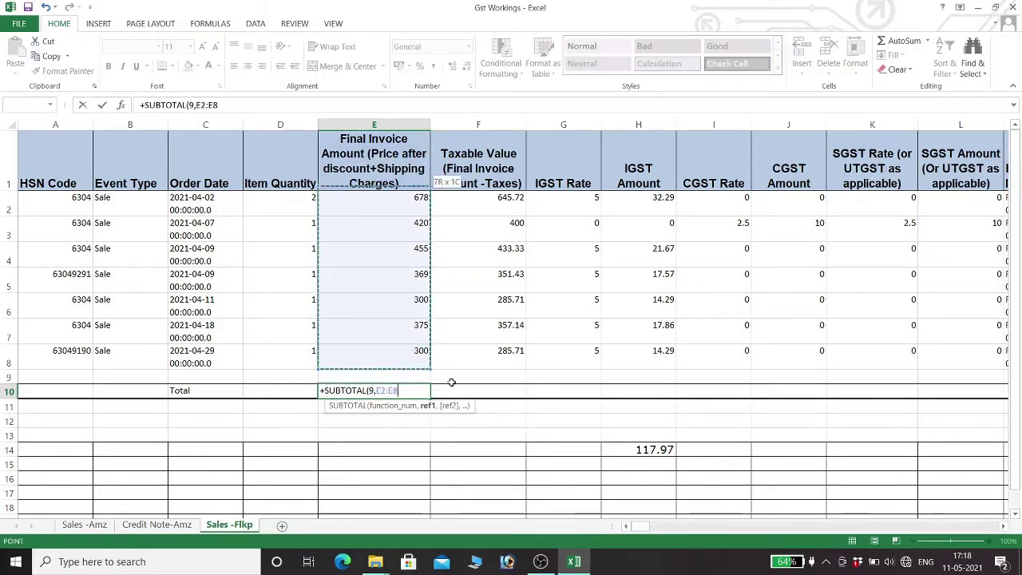
key("ctrl+Return")
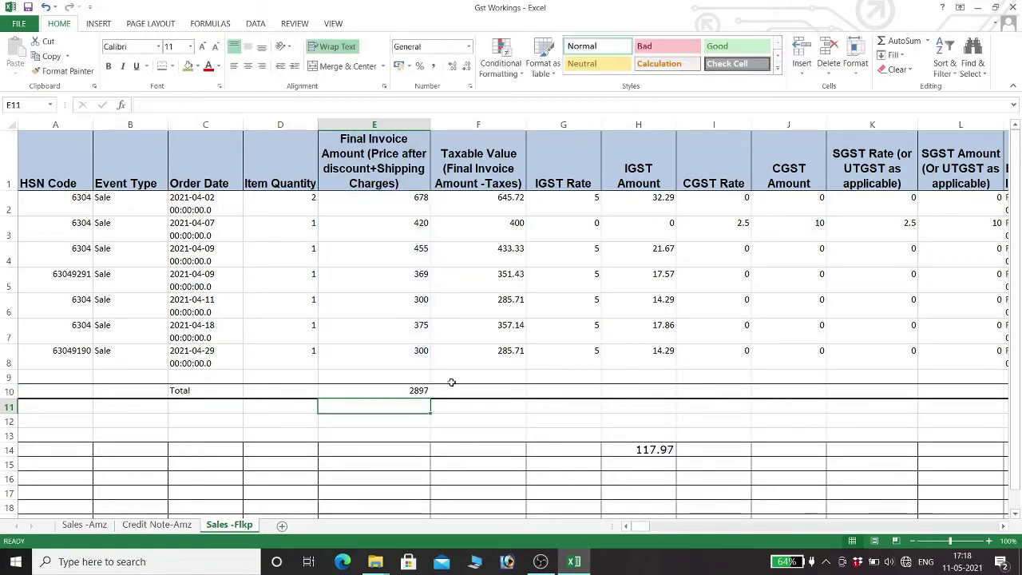
Copy the subtotal formula from E10 into F10 to total the Taxable Value column
key("ctrl+c")
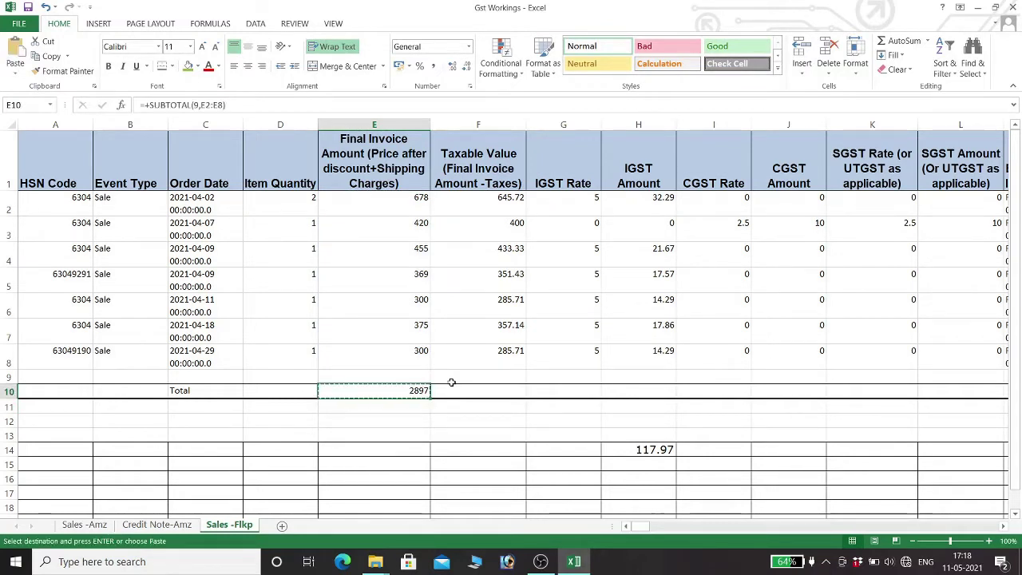
left_click(451, 385, "shift")
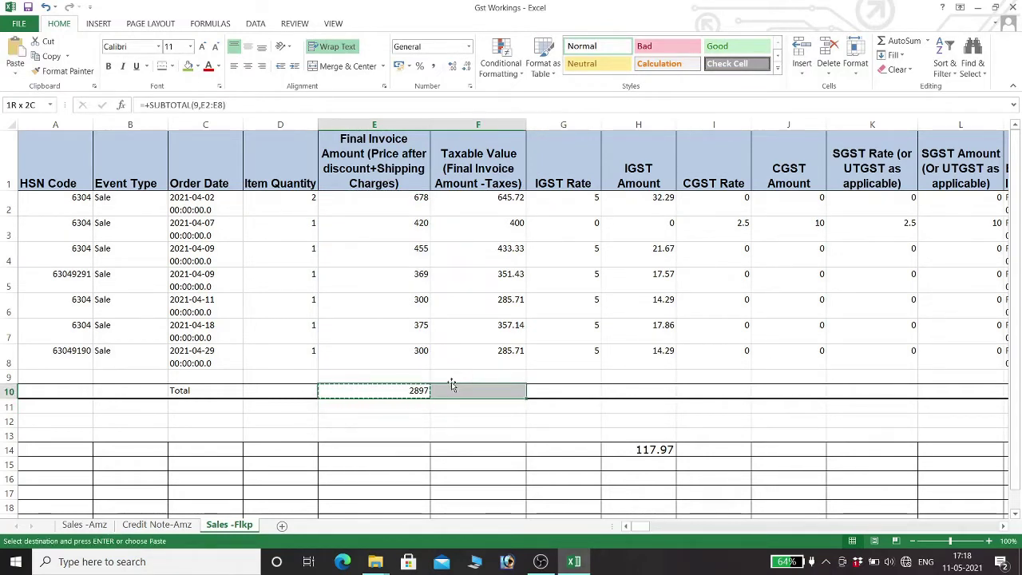
key("ctrl+v")
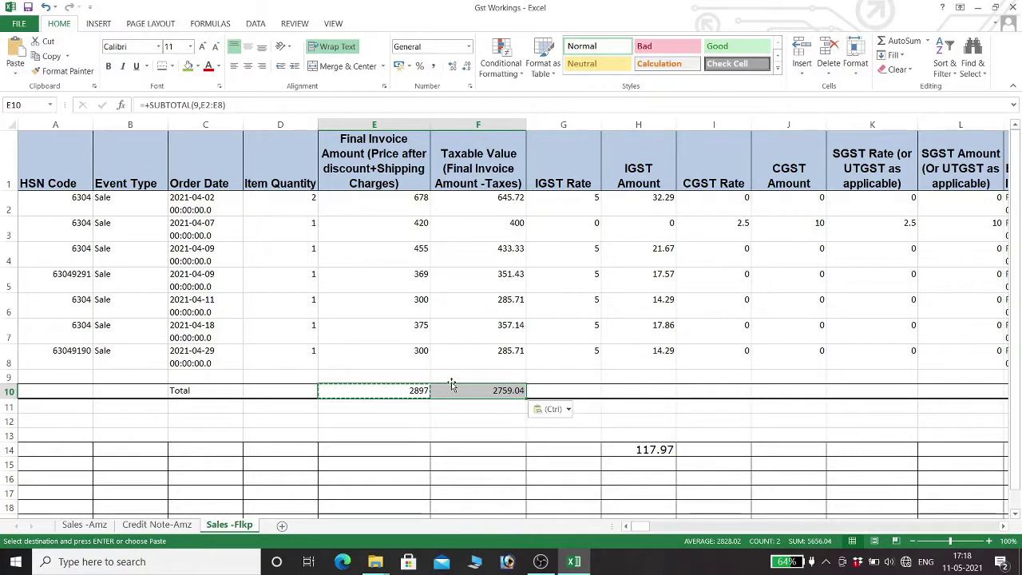
Paste the copied subtotal formula into H10:L10, from IGST Amount through SGST Amount
key("Right")
key("Right")
key("Right")
key("ctrl")
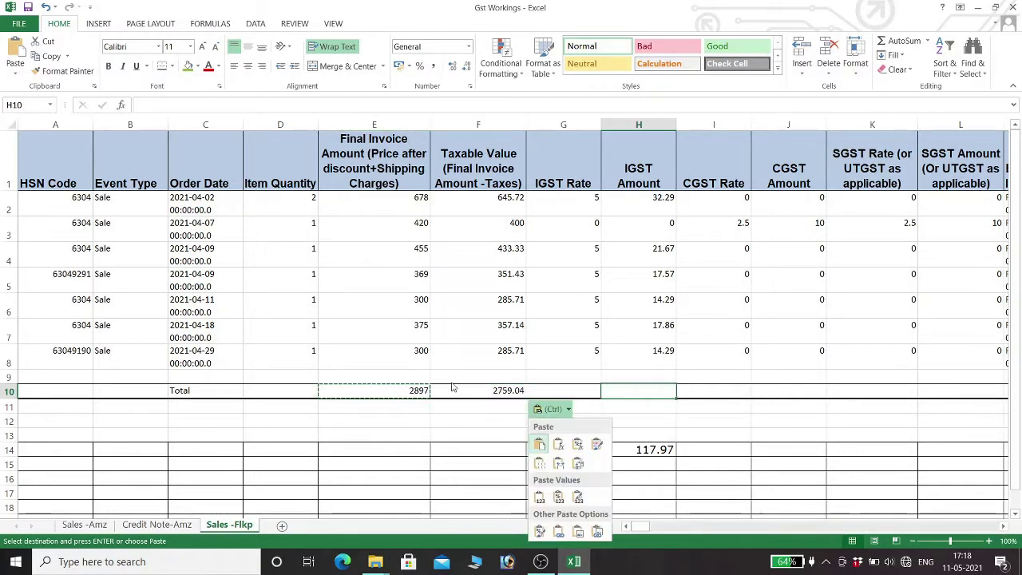
key("Escape")
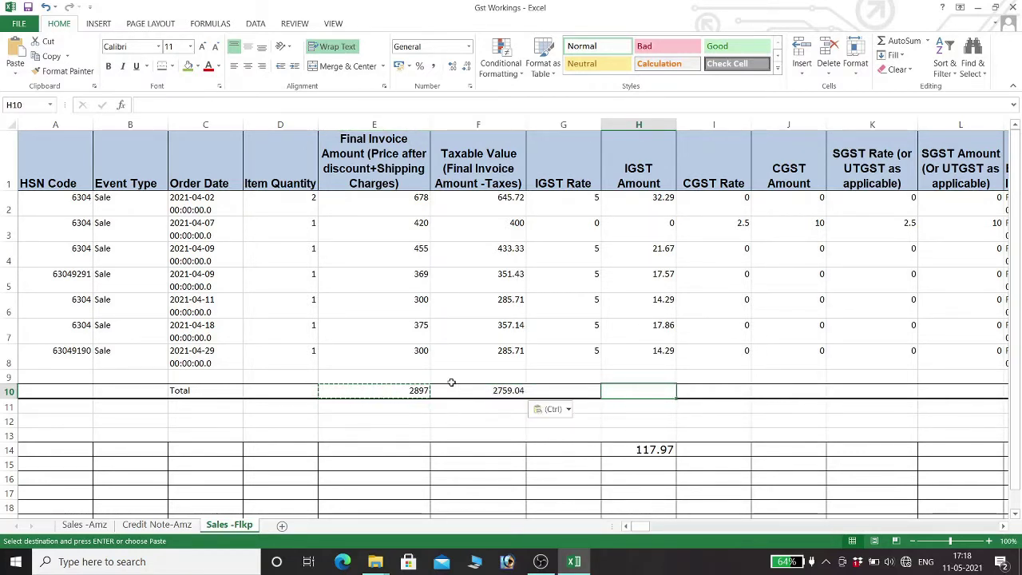
key("shift+Right")
key("shift+Right")
key("shift+Right")
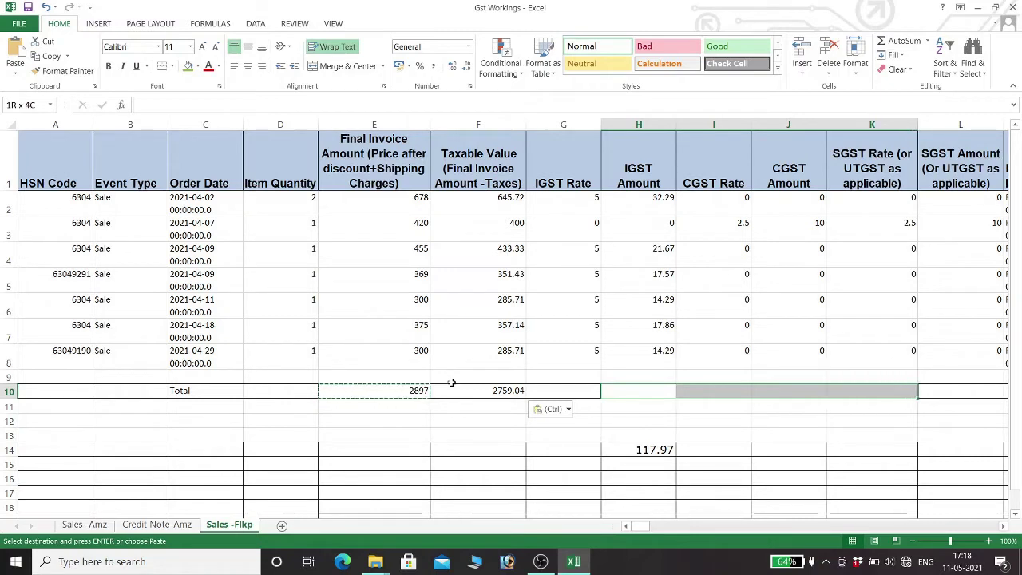
key("shift+Right")
key("shift+Right")
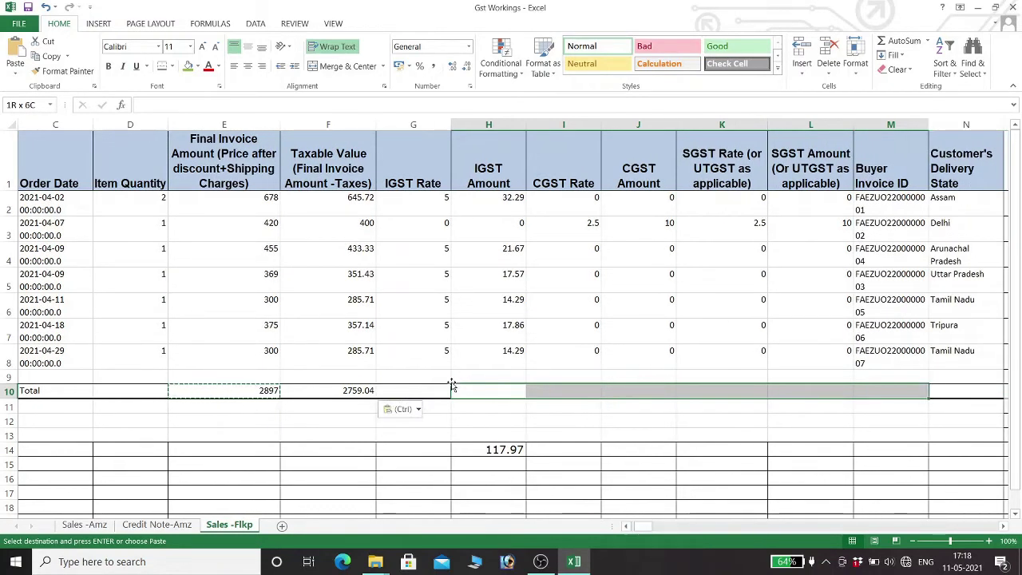
key("shift+Left")
key("ctrl+v")
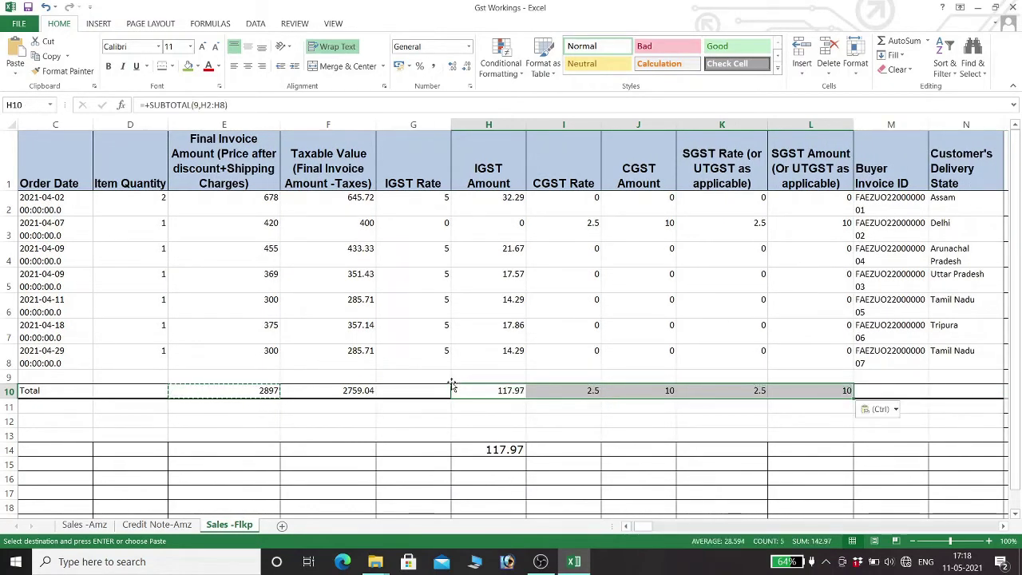
Clear the subtotals under SGST Rate in K10 and CGST Rate in I10, and return to A10
key("Right")
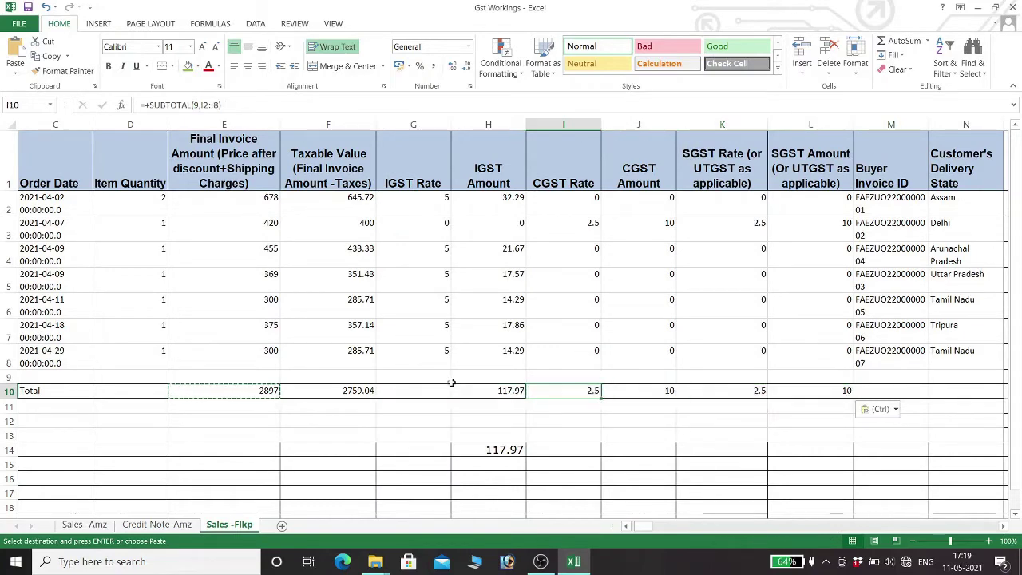
key("Right")
key("Right")
key("Right")
key("Right")
key("Right")
key("Right")
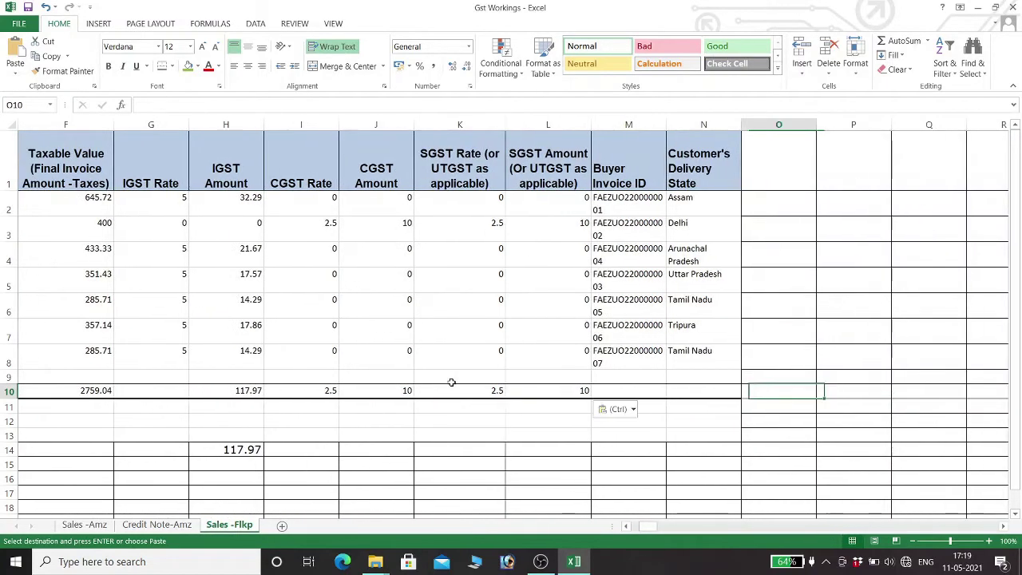
key("Left")
key("Left")
key("Left")
key("Left")
key("Delete")
key("Left")
key("Left")
key("BackSpace")
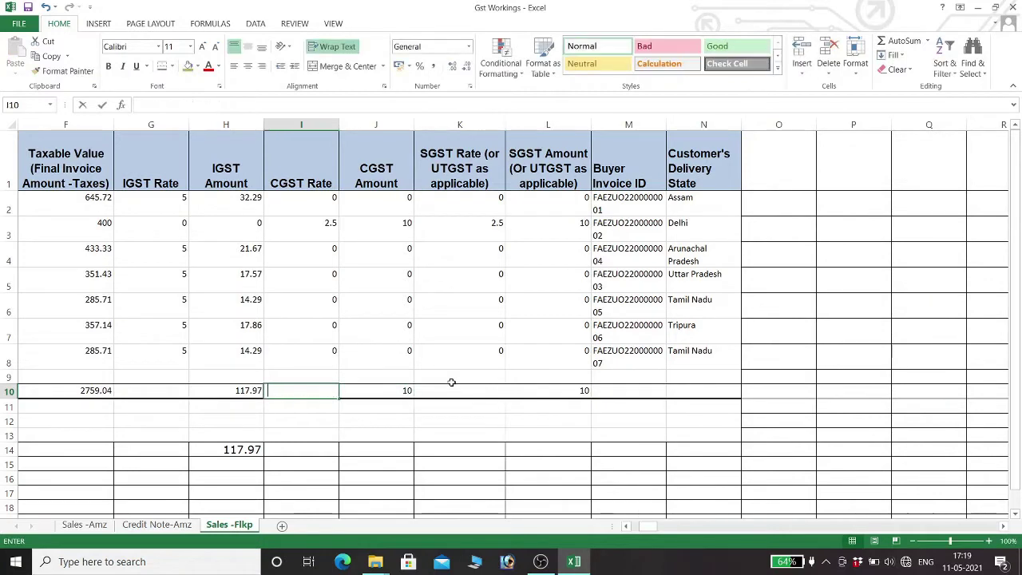
key("Left")
key("Left")
key("Left")
key("Left")
key("Left")
key("Left")
key("Left")
key("Left")
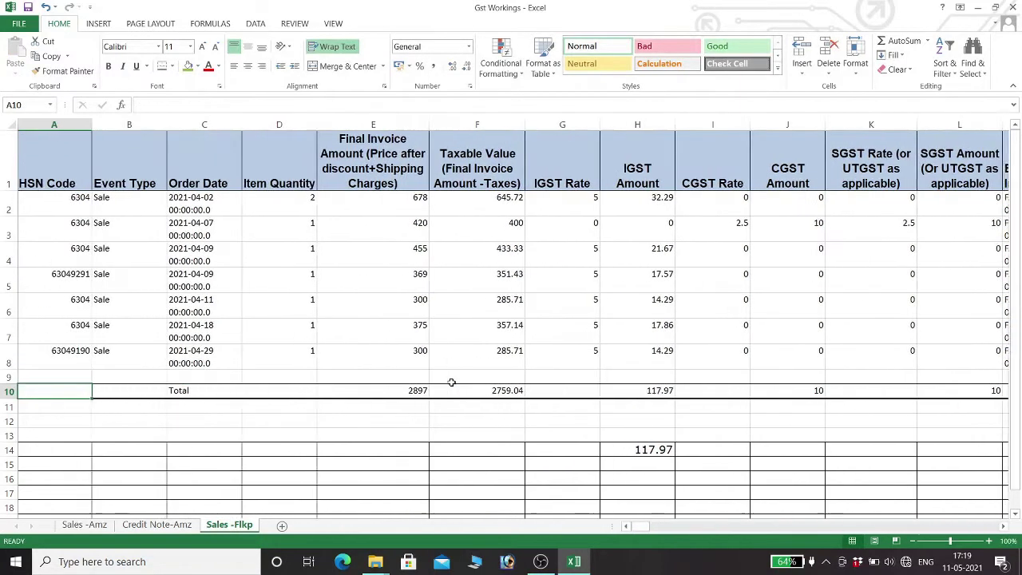
Fill the Total row cells A10:L10 with the same light blue shade as the header row
key("Down")
key("Up")
key("Up")
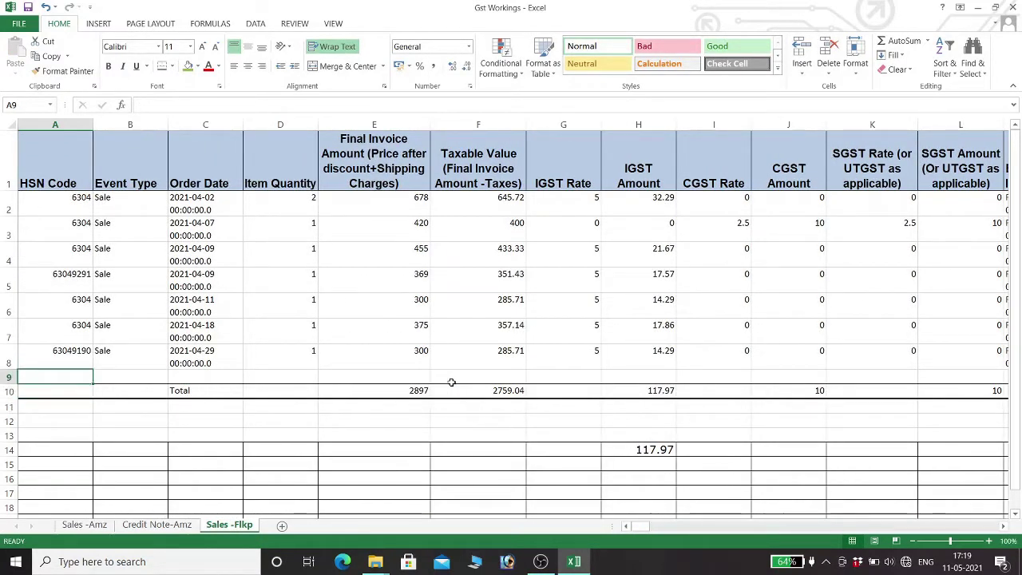
key("Down")
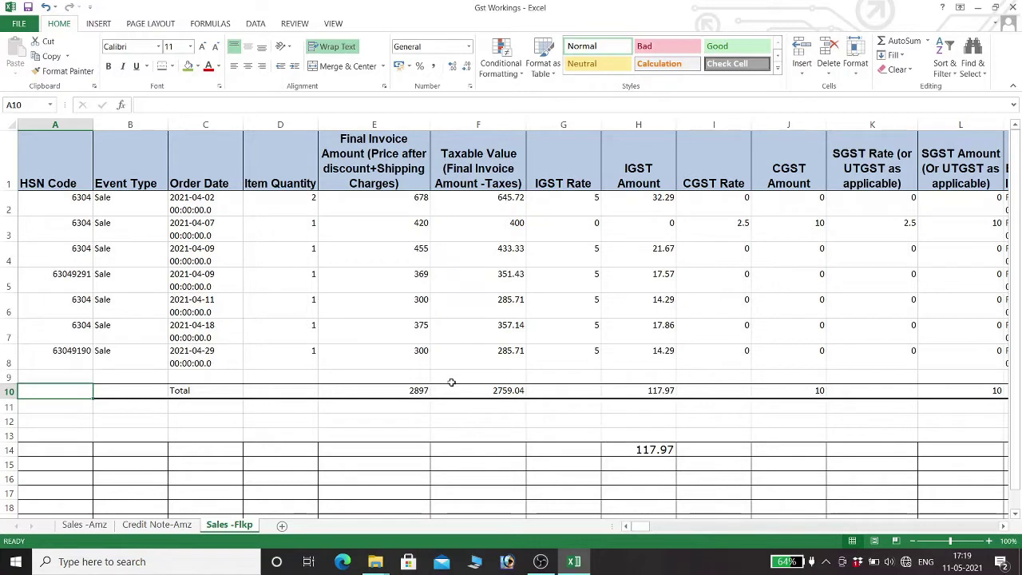
key("shift+Right")
key("shift+Right")
key("shift+Right")
key("shift+Right")
key("shift+Right")
key("shift+Right")
key("shift+Right")
key("shift+Right")
key("shift+Right")
key("shift+Right")
key("shift+Right")
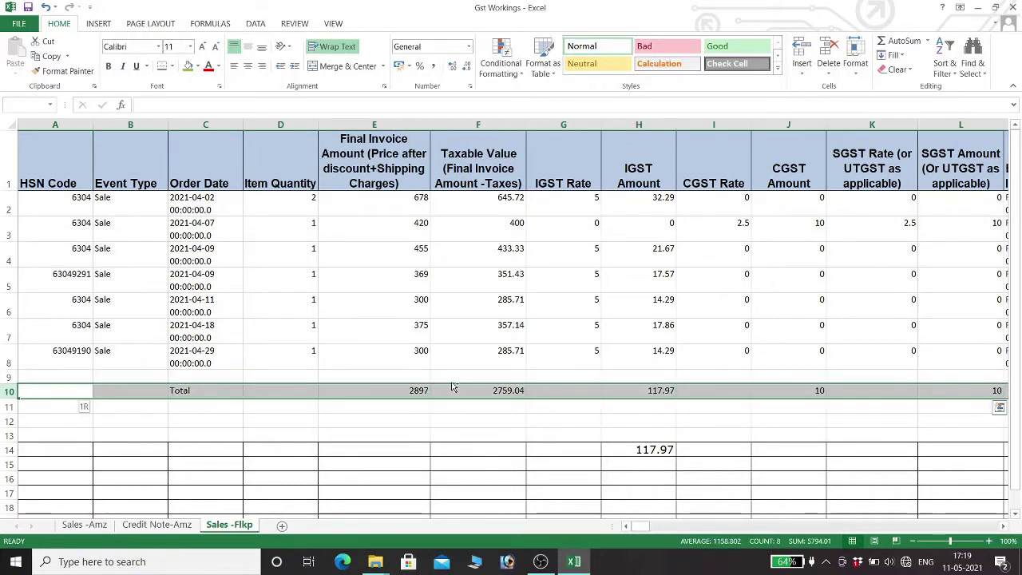
left_click(198, 66)
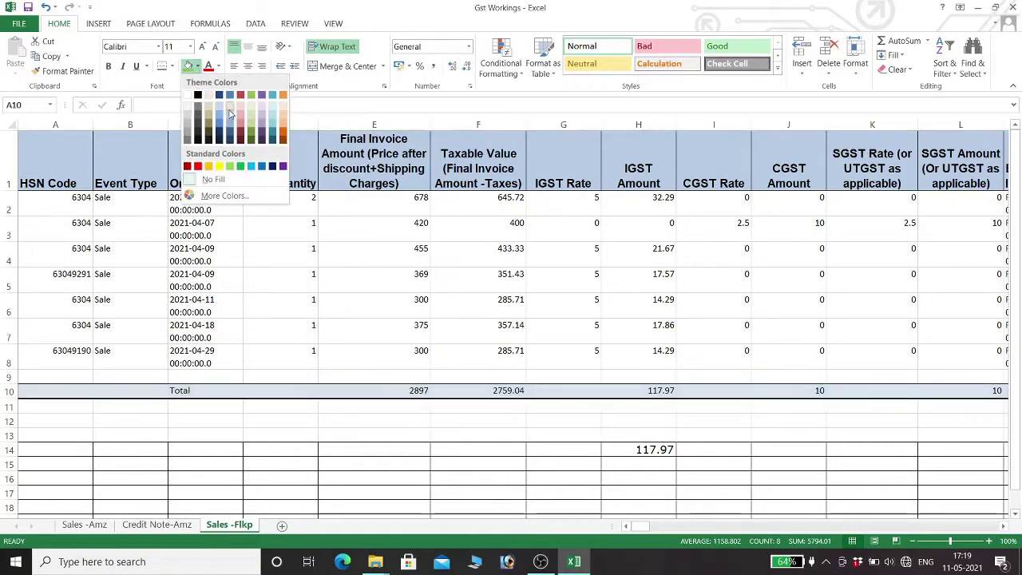
left_click(233, 119)
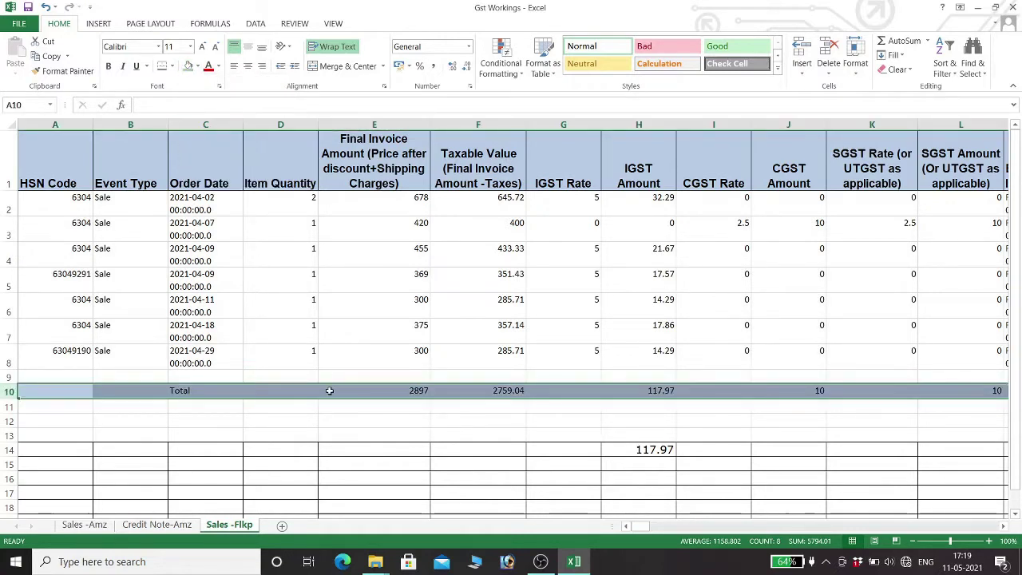
left_click(369, 422)
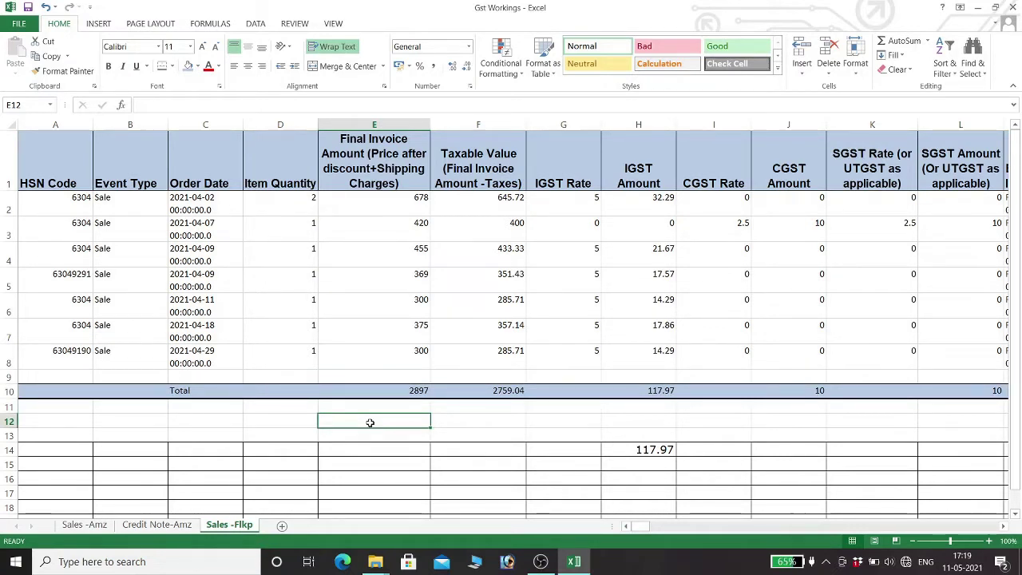
Add a new worksheet after Sales -Flkp and rename it Cosolidated Sales
left_click(86, 527)
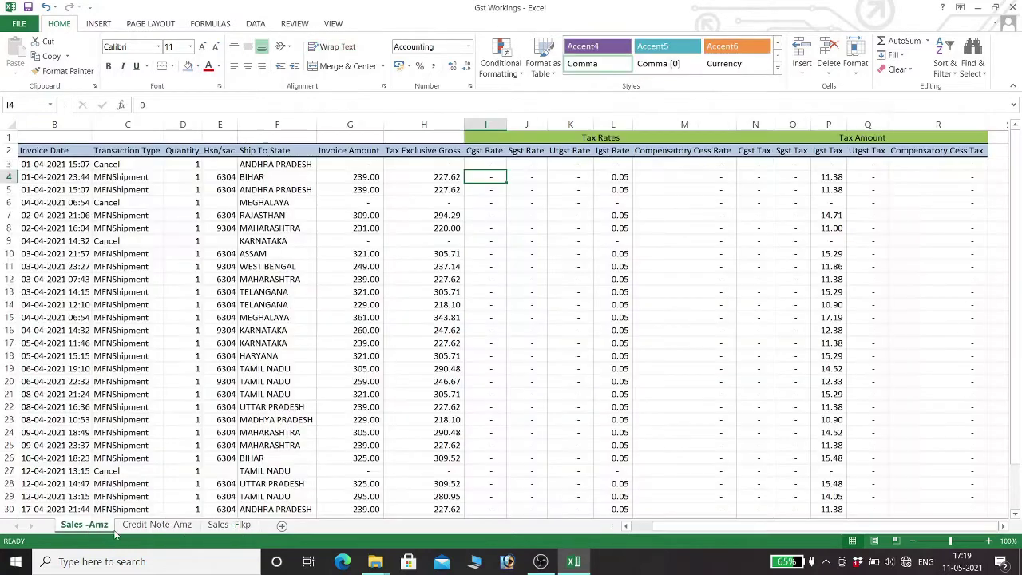
left_click(226, 525)
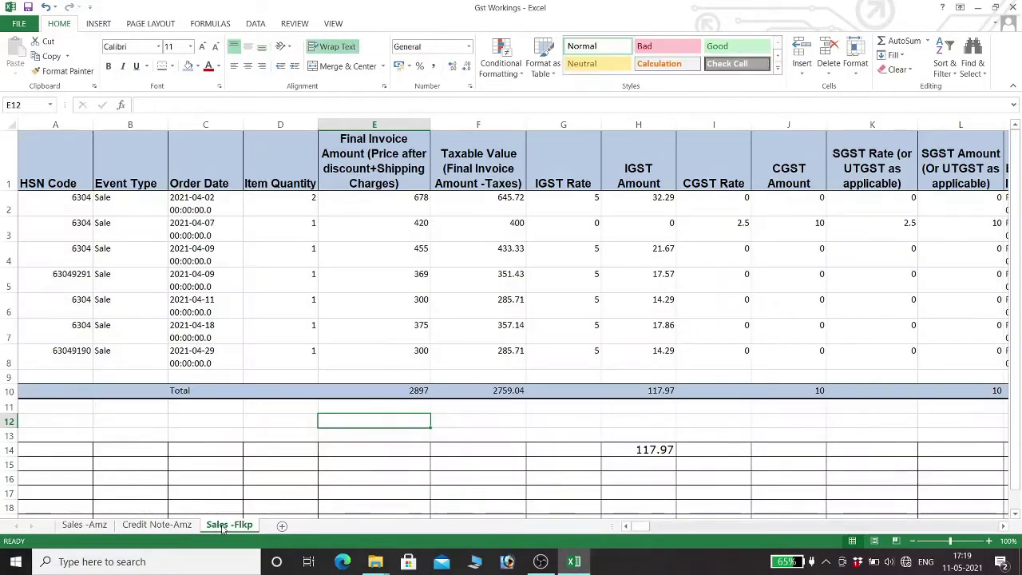
left_click(281, 526)
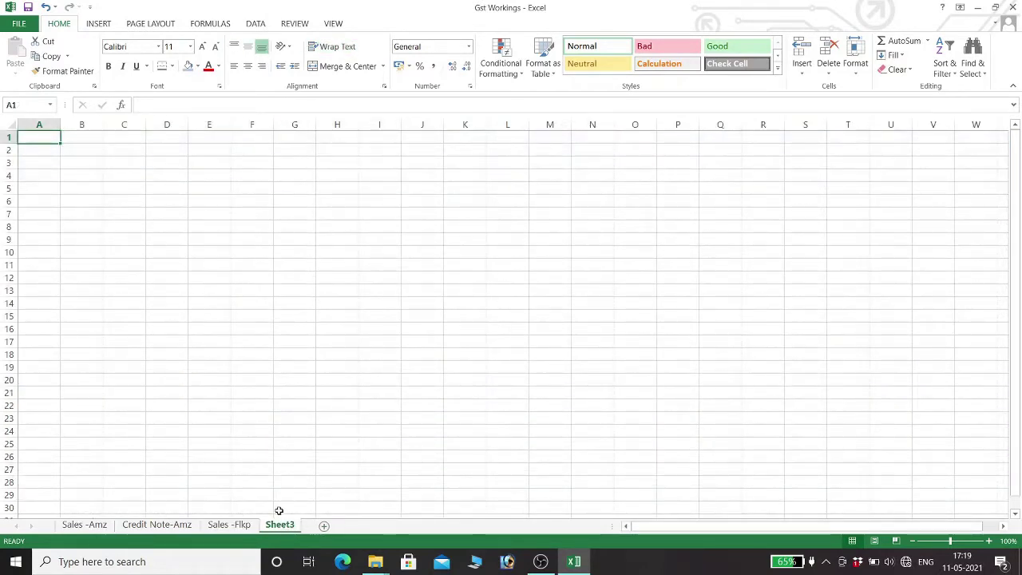
key("alt")
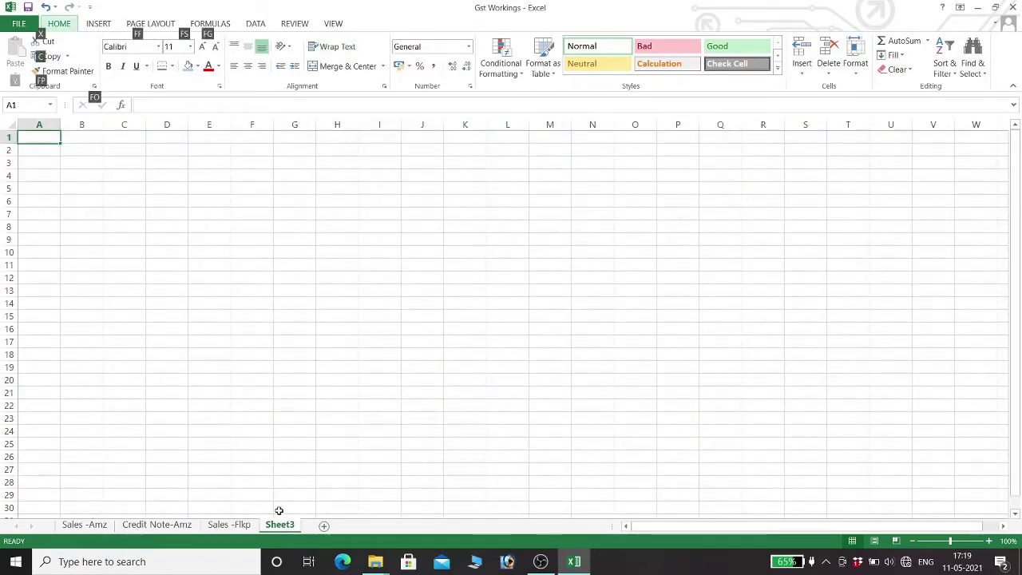
key("h")
key("o")
key("r")
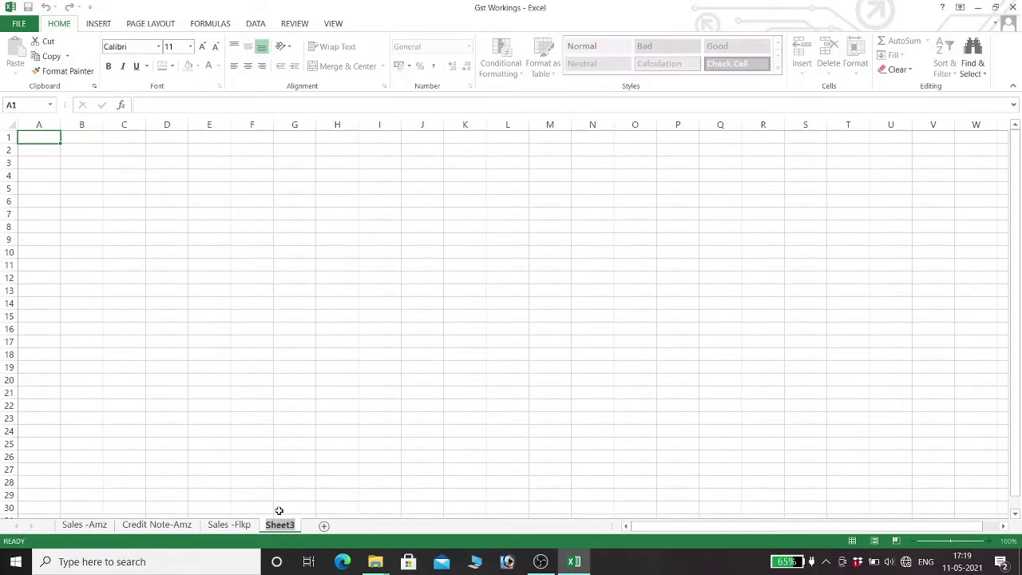
key("BackSpace")
type("Cosolidated Sales")
key("Return")
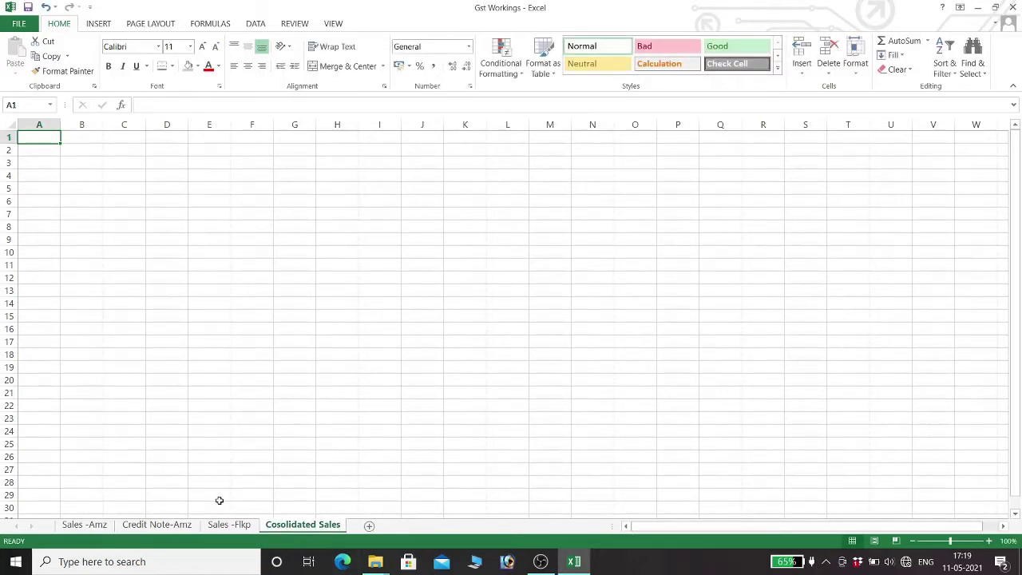
Open the Sales -Amz sheet and examine its tax rate and tax amount columns
left_click(84, 524)
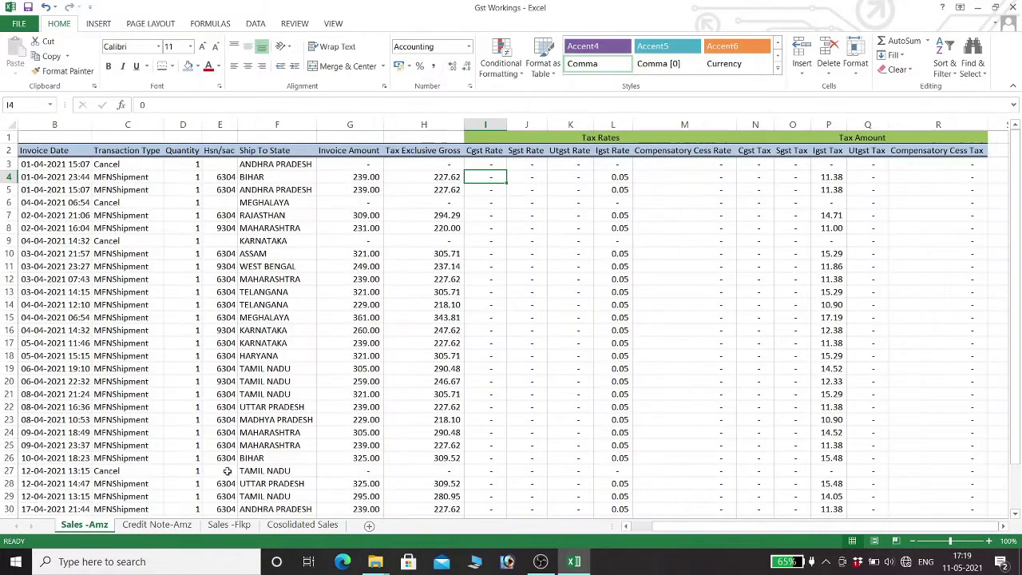
left_click(533, 226)
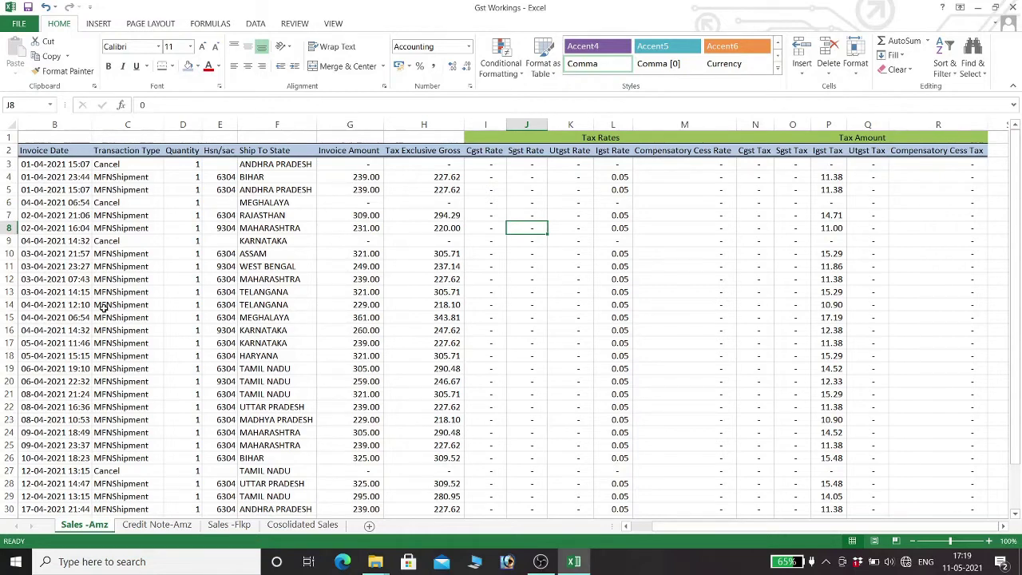
Review the Sales -Amz sheet from the Invoice Number column down through all invoice rows to the Total row
key("Left")
key("Left")
key("Left")
key("Left")
key("Left")
key("Left")
key("Left")
key("Left")
key("Left")
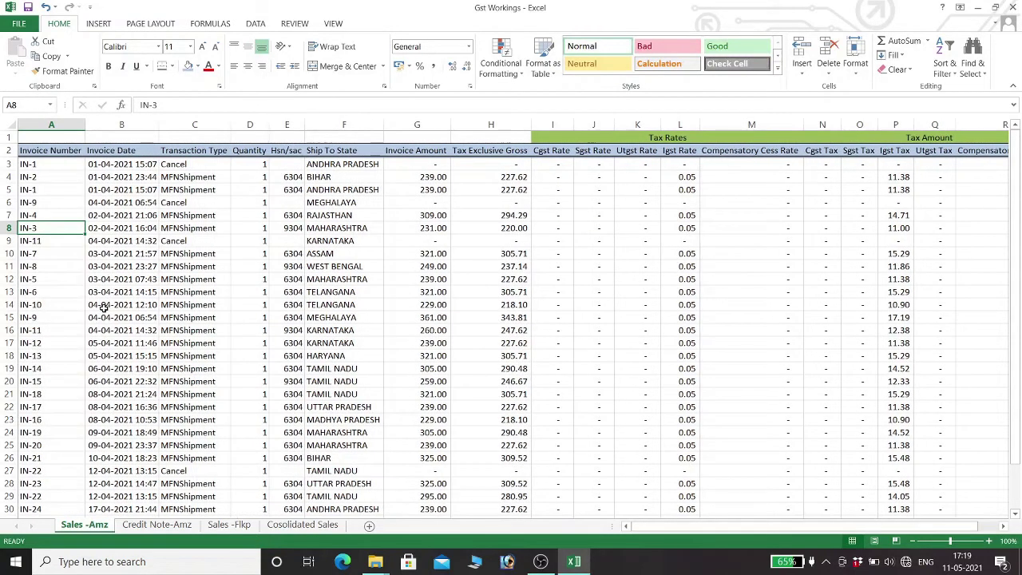
key("Down")
key("Down")
key("Down")
key("Down")
key("Down")
key("Down")
key("Down")
key("Down")
key("Down")
key("Down")
key("Down")
key("Down")
key("Down")
key("Down")
key("Down")
key("Down")
key("Down")
key("Down")
key("Down")
key("Down")
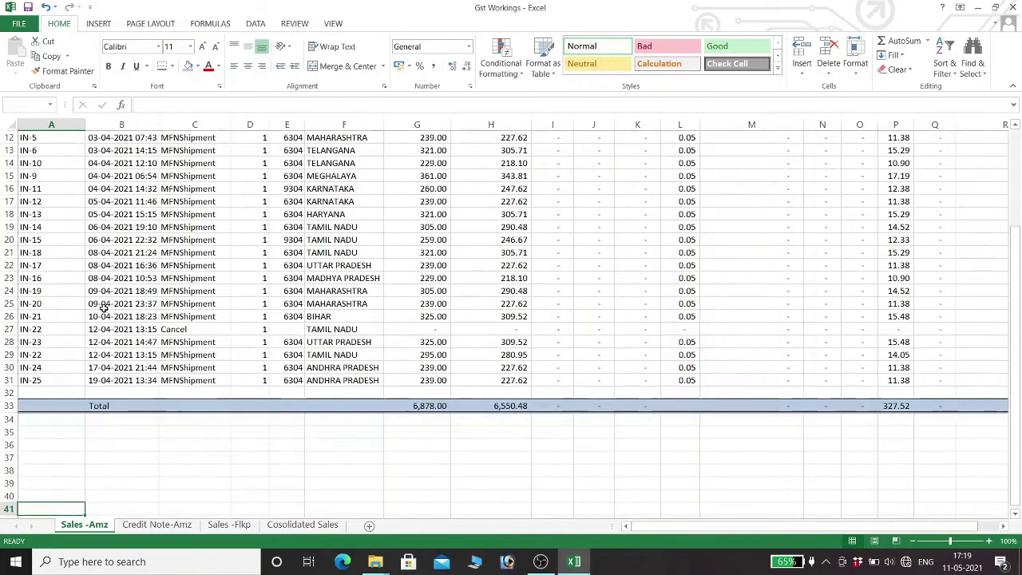
key("Down")
key("Down")
key("Up")
key("Up")
key("Up")
key("Up")
key("Up")
key("Up")
key("Up")
key("Up")
key("Up")
key("Up")
key("Up")
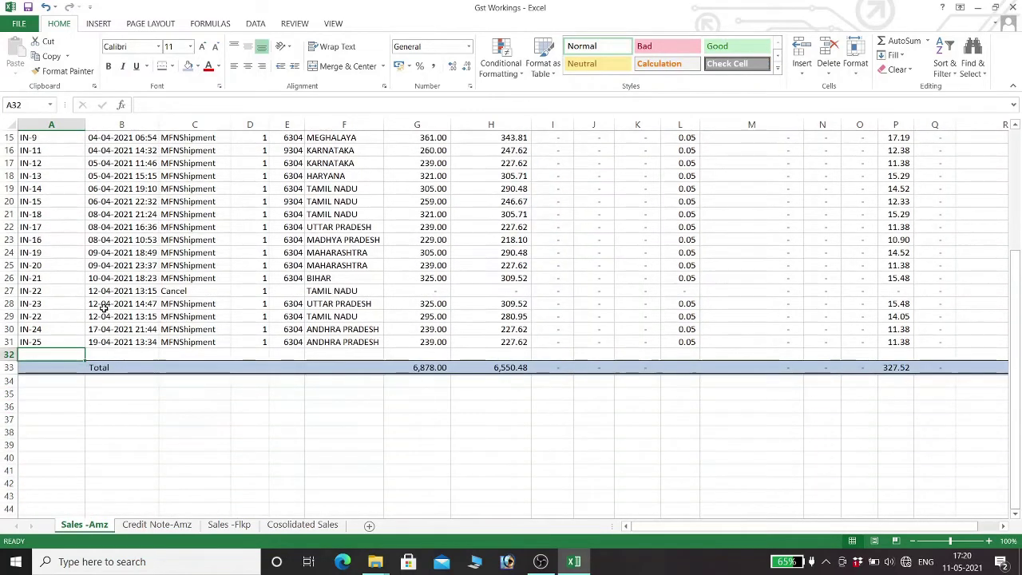
Examine the column headers and sale rows on the Sales -Flkp sheet
left_click(226, 527)
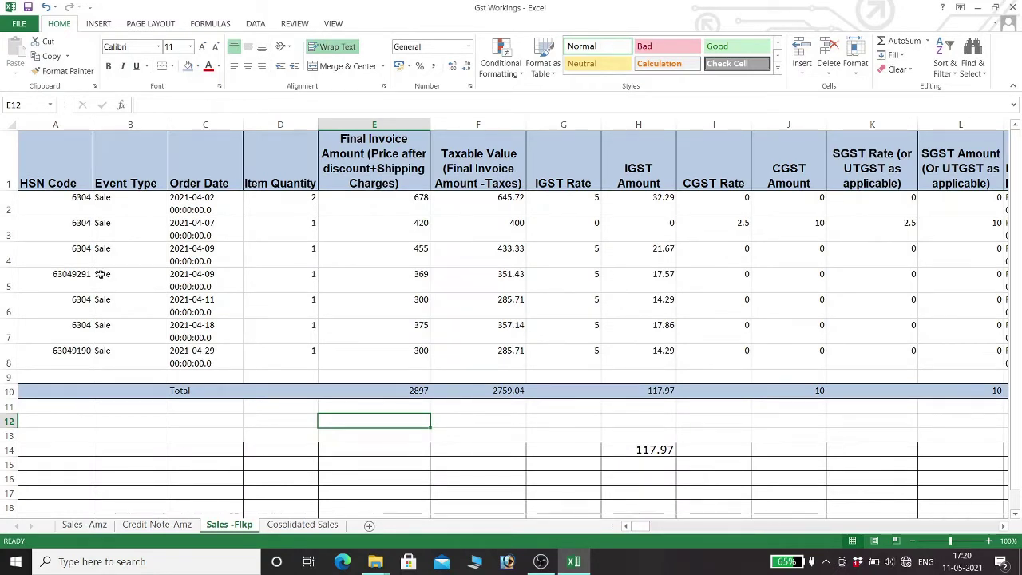
key("Up")
key("Up")
key("Up")
key("Up")
key("Up")
key("Up")
key("Up")
key("Up")
key("Up")
key("Up")
key("Up")
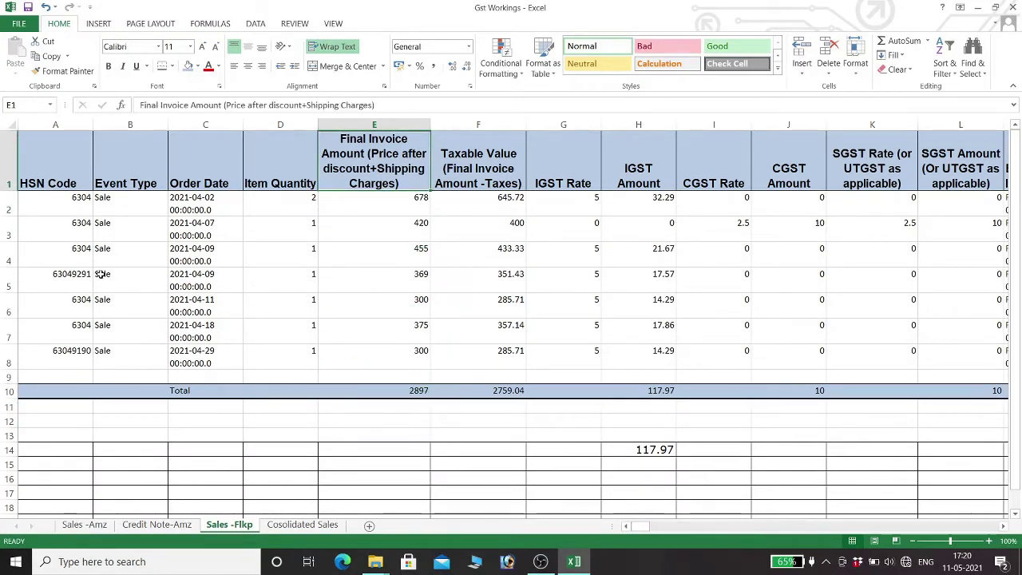
key("Down")
key("Down")
key("Down")
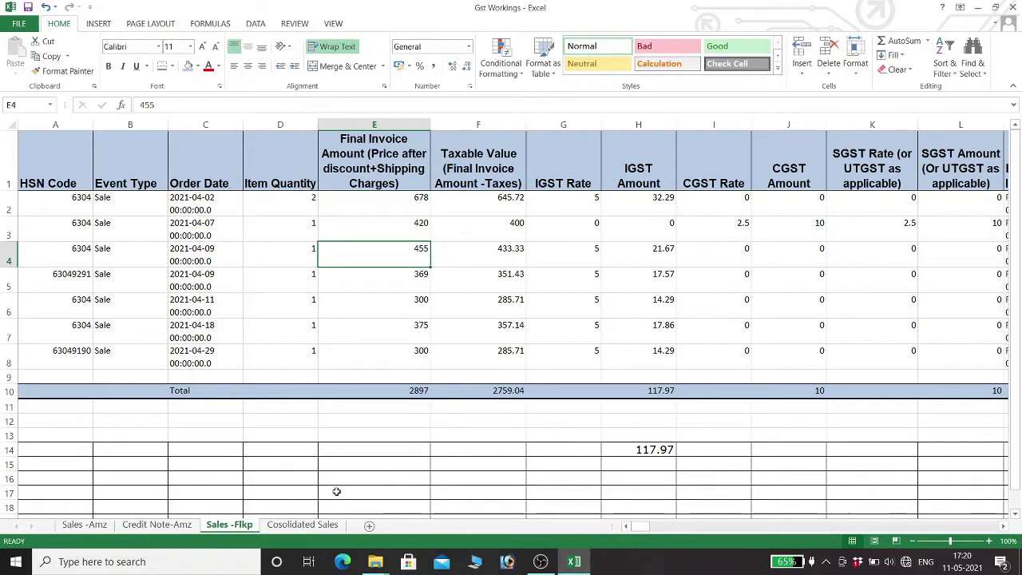
Copy the Sales -Amz table, including both header rows but not the Total row, into the Cosolidated Sales sheet starting at A1
left_click(293, 524)
left_click(88, 525)
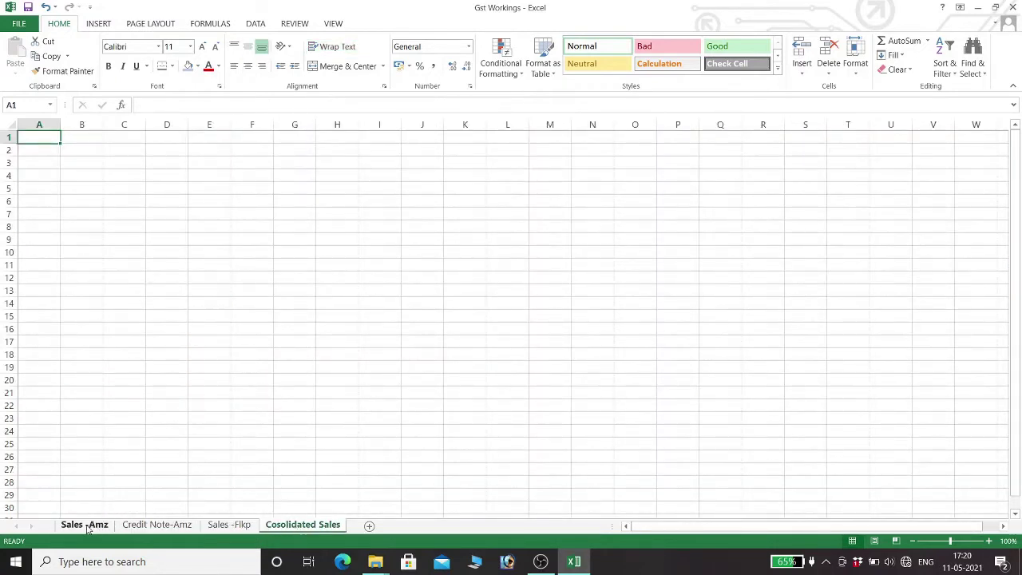
scroll(115, 229, "up", 5)
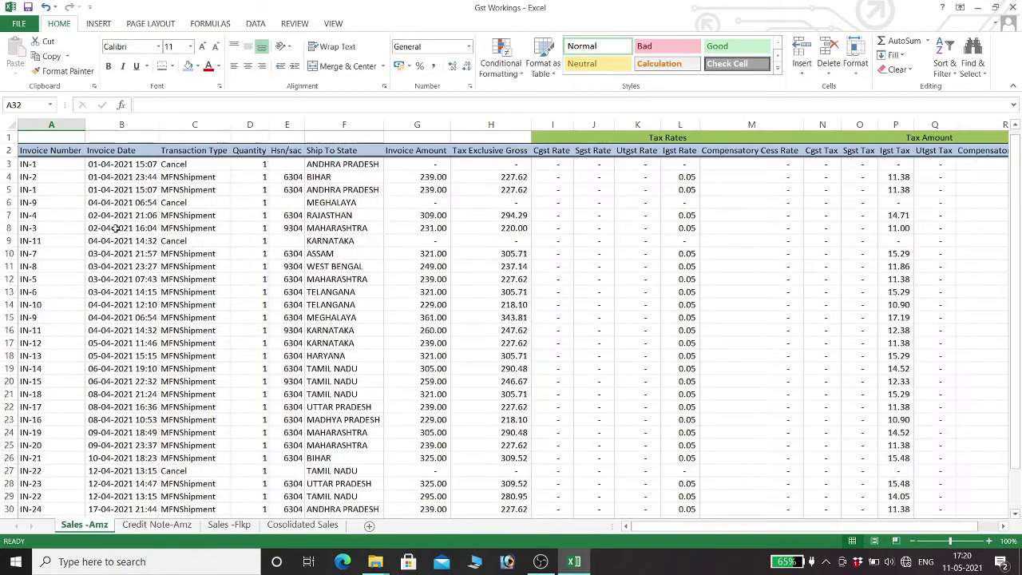
left_click(24, 151)
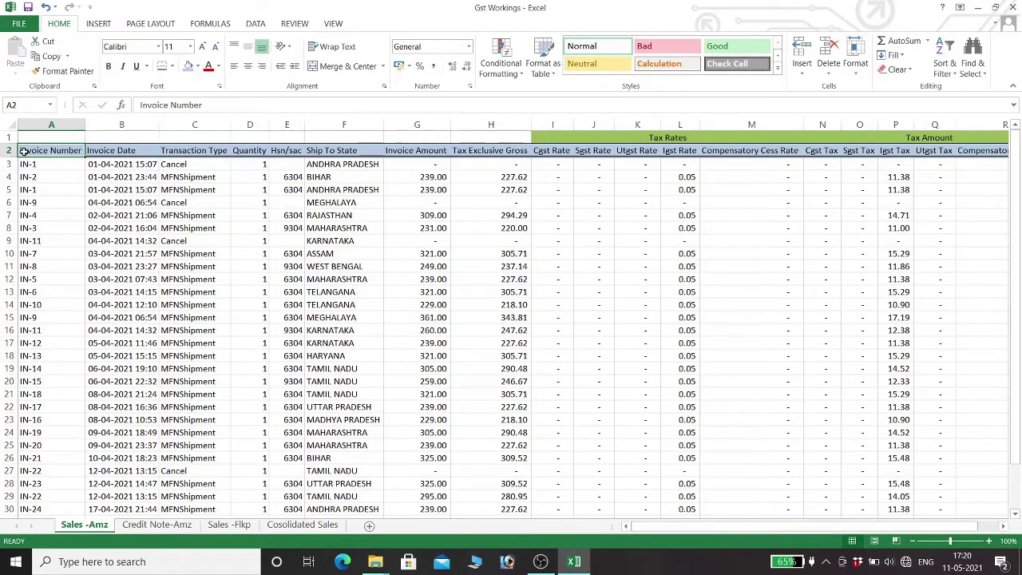
key("Up")
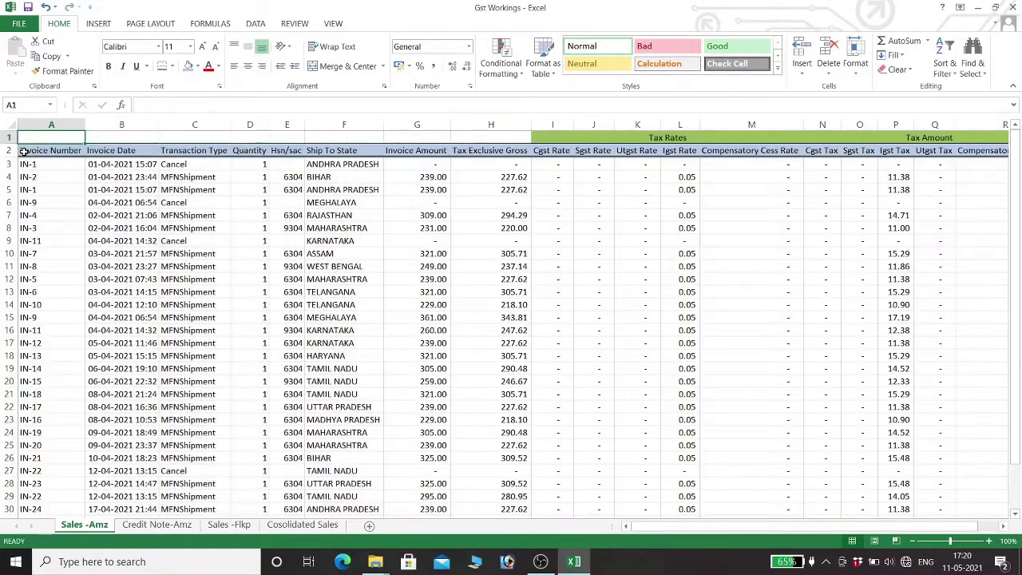
left_click_drag(24, 150, 990, 515)
key("ctrl+c")
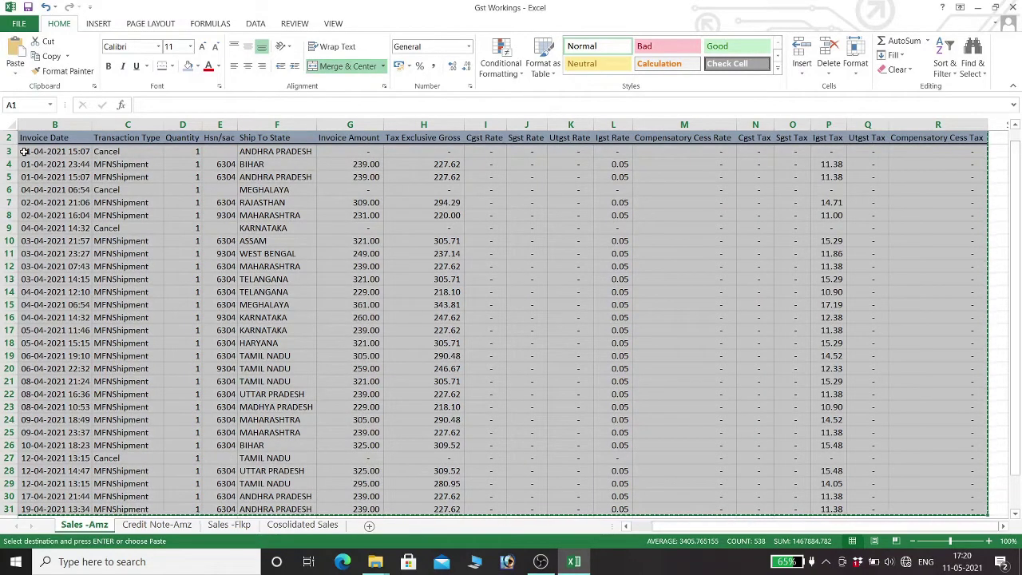
left_click(299, 524)
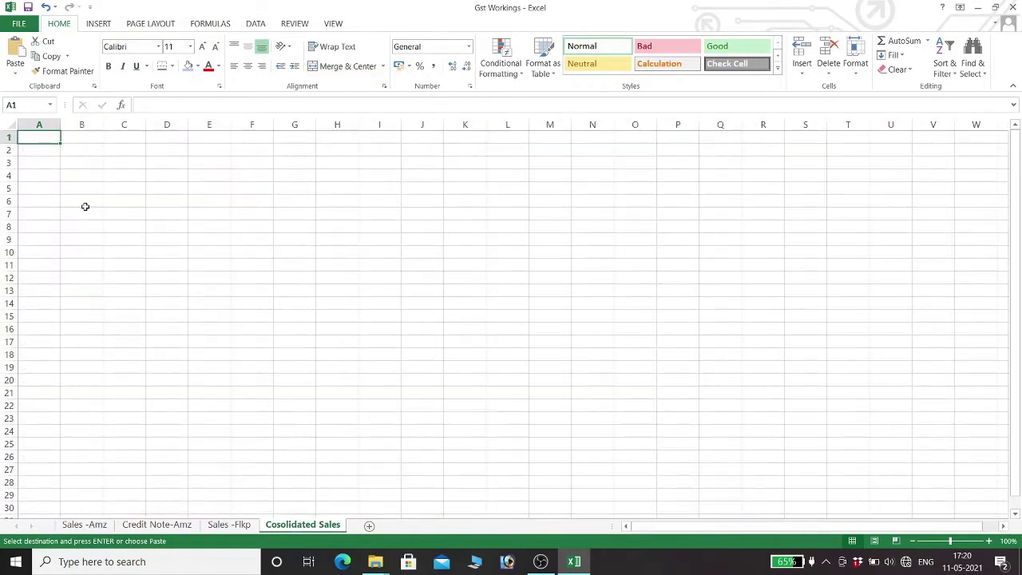
key("ctrl+v")
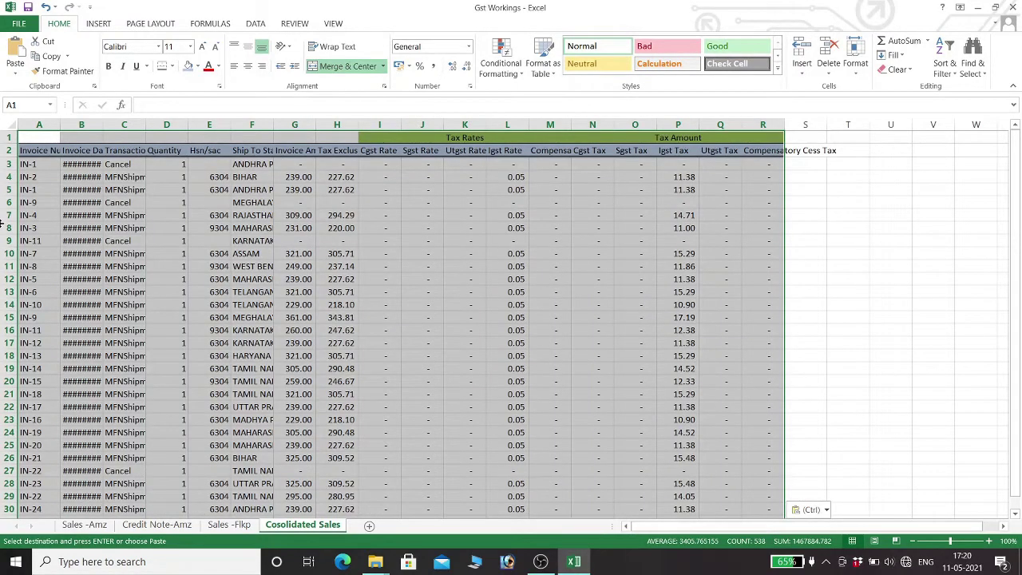
key("alt+h")
key("o")
key("r")
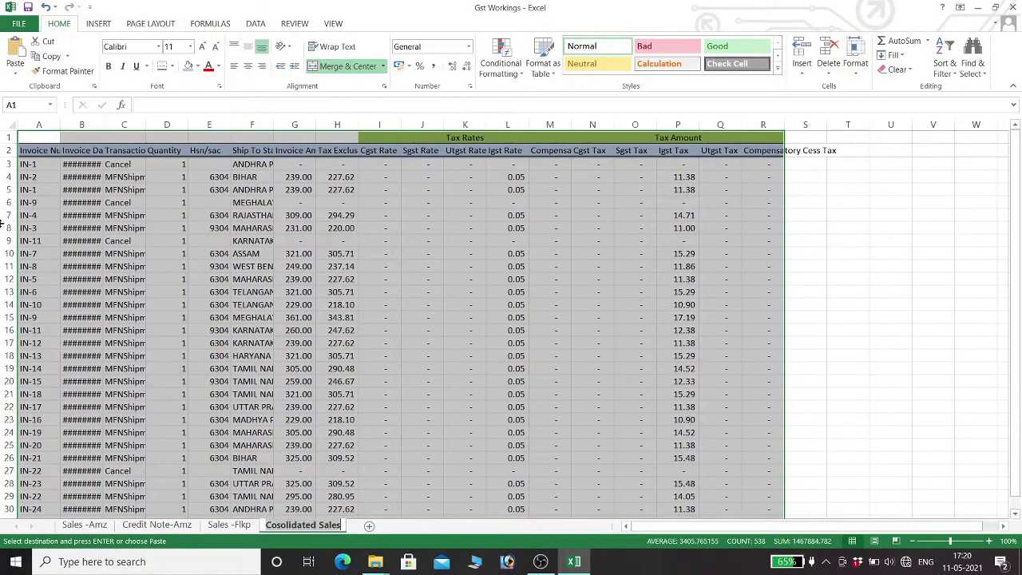
key("Return")
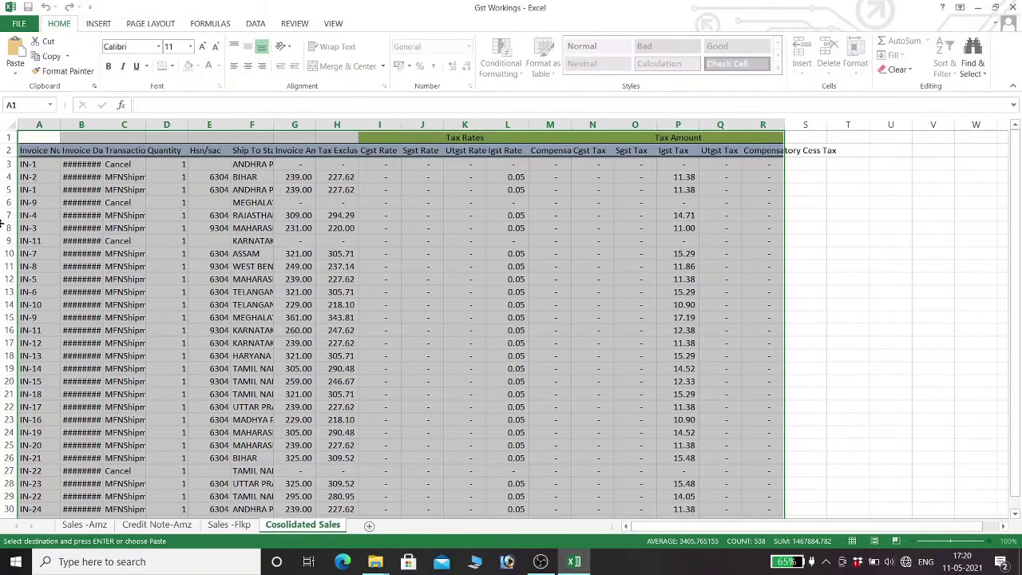
AutoFit the column widths of the pasted table on the Cosolidated Sales sheet
key("alt+h")
key("o")
key("i")
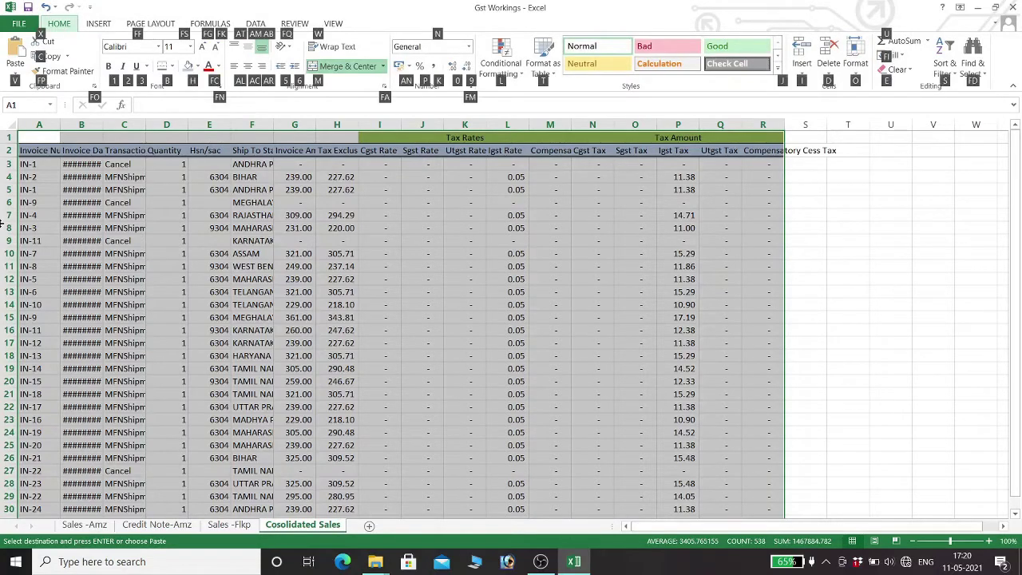
Check the pasted Amazon invoice rows on the Cosolidated Sales sheet down to the last entry
key("Down")
key("Down")
key("Down")
key("Down")
key("Down")
key("Down")
key("Down")
key("Down")
key("Down")
key("Down")
key("Down")
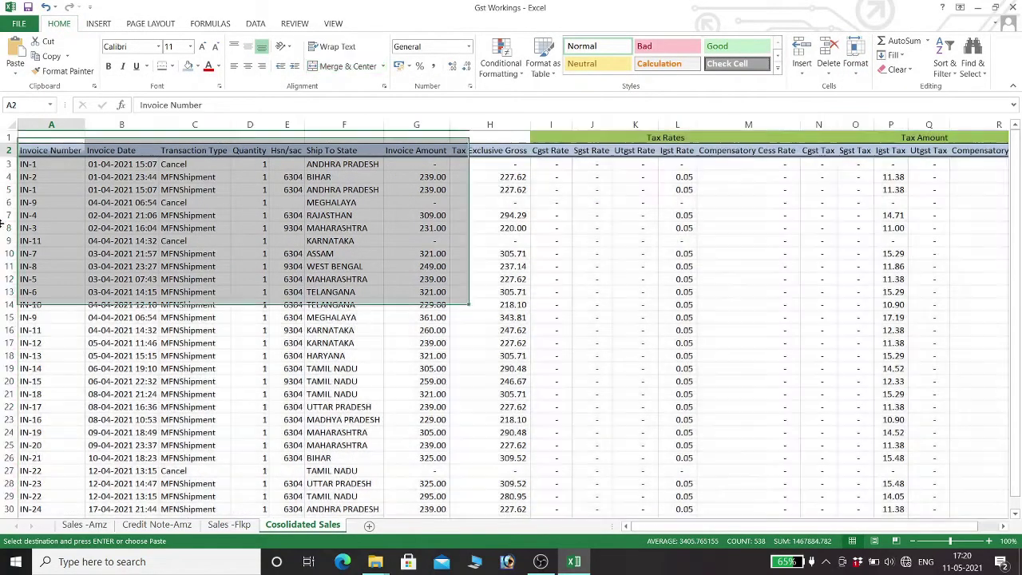
key("Down")
key("Down")
key("Down")
key("Down")
key("Down")
key("Down")
key("Down")
key("Down")
key("Down")
key("Down")
key("Down")
key("Down")
key("Down")
key("Down")
key("Down")
key("Down")
key("Down")
key("Down")
key("Down")
key("Down")
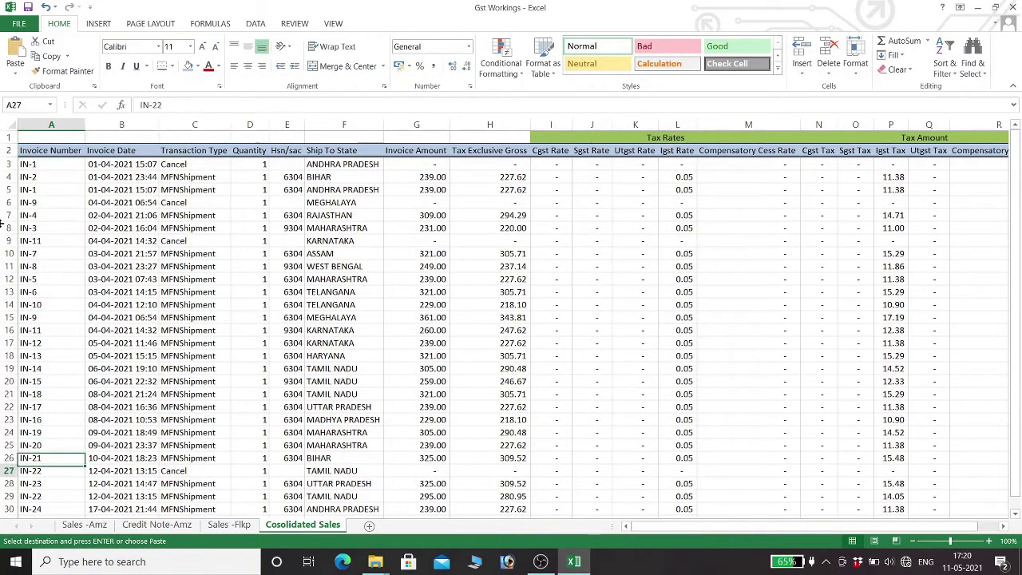
key("Up")
key("Up")
key("Up")
key("Up")
key("Up")
key("Up")
key("Up")
key("Up")
key("Up")
key("Up")
key("Up")
key("Up")
key("Up")
key("Up")
key("Up")
key("Up")
key("Up")
key("Up")
key("Up")
key("Up")
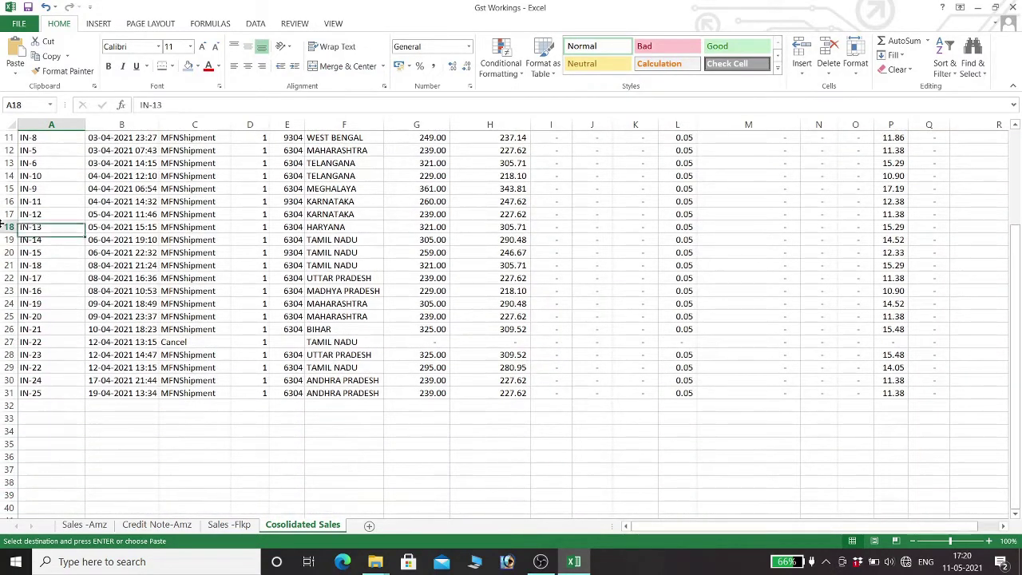
key("Down")
key("Down")
key("Down")
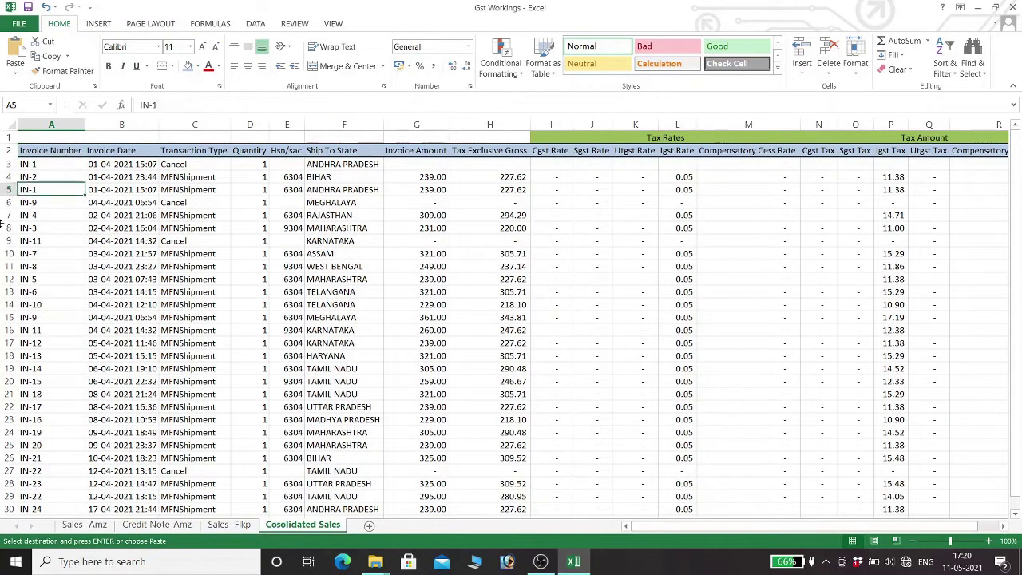
Compare the column layout of the Sales -Flkp sheet with that of the Cosolidated Sales sheet
left_click(226, 524)
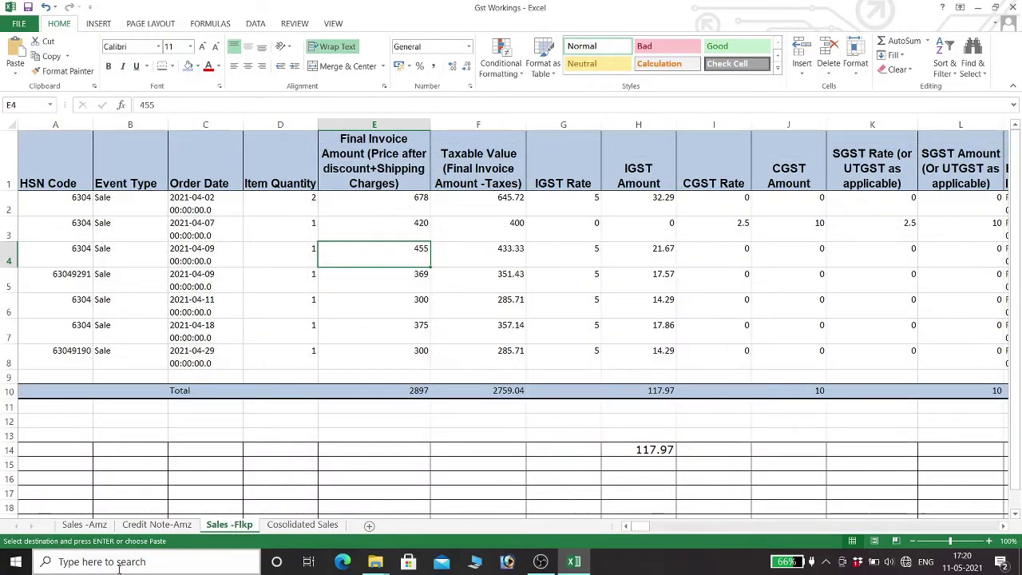
key("ctrl+Page_Down")
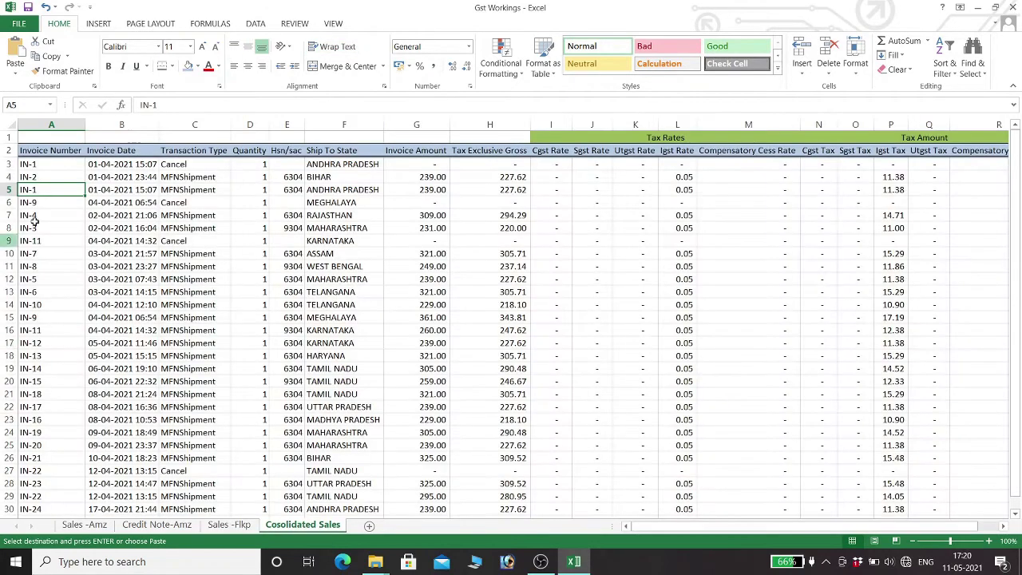
scroll(229, 353, "down", 2)
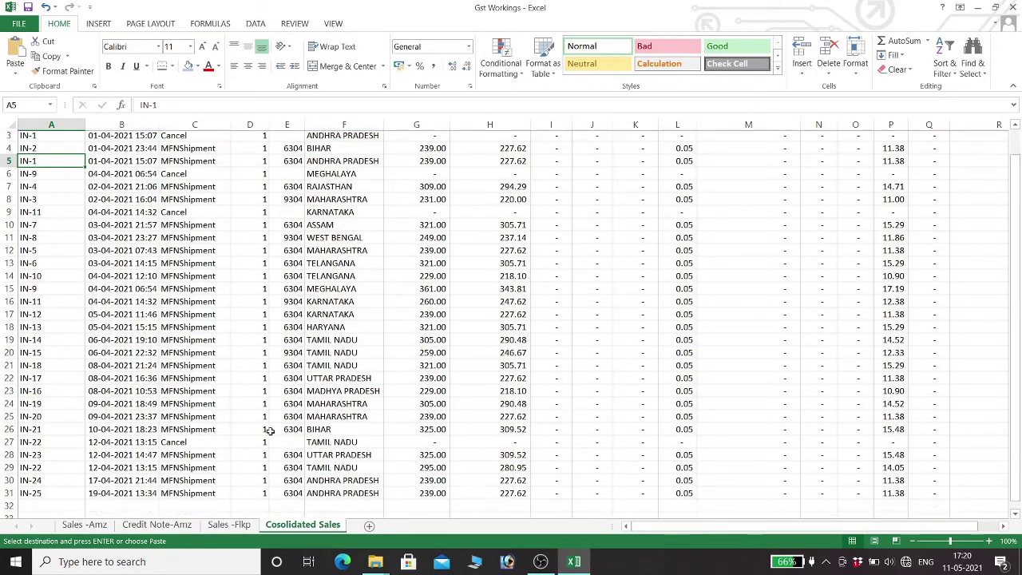
left_click(229, 524)
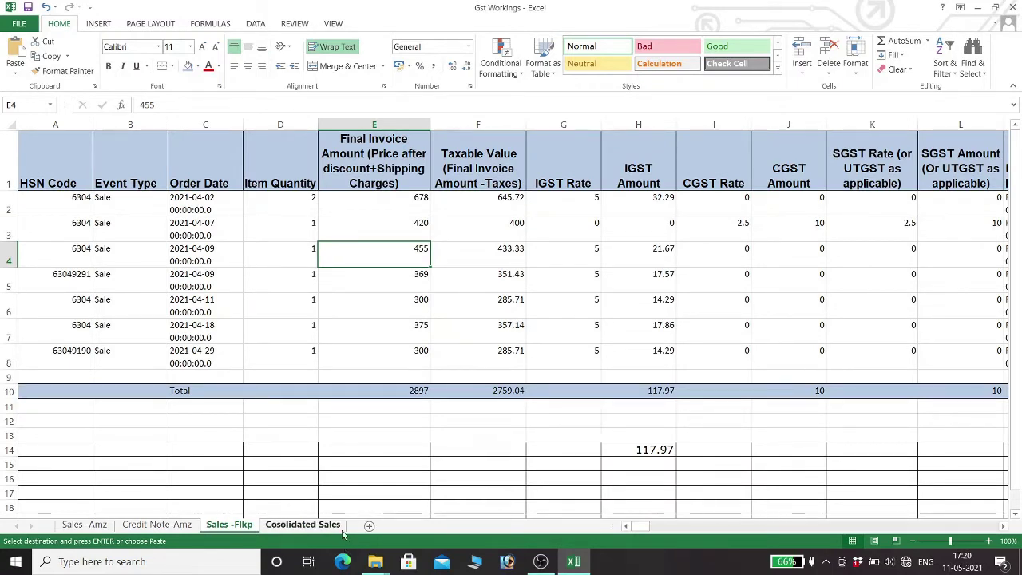
left_click(303, 524)
scroll(58, 150, "up", 3)
left_click(48, 192)
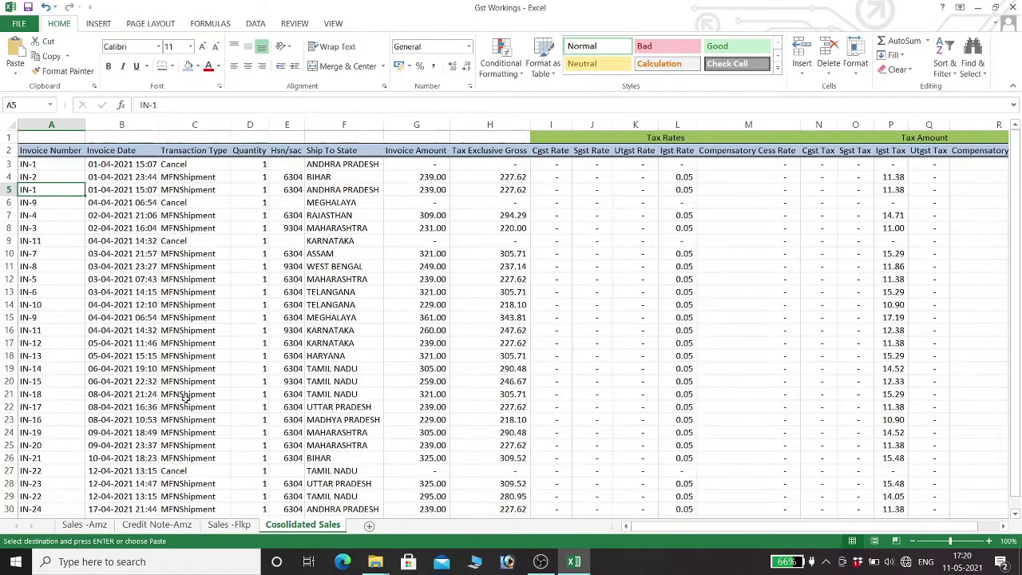
Copy the Buyer Invoice IDs in M2:M8 of Sales -Flkp into the Invoice Number column of Cosolidated Sales, starting at A32
left_click(227, 524)
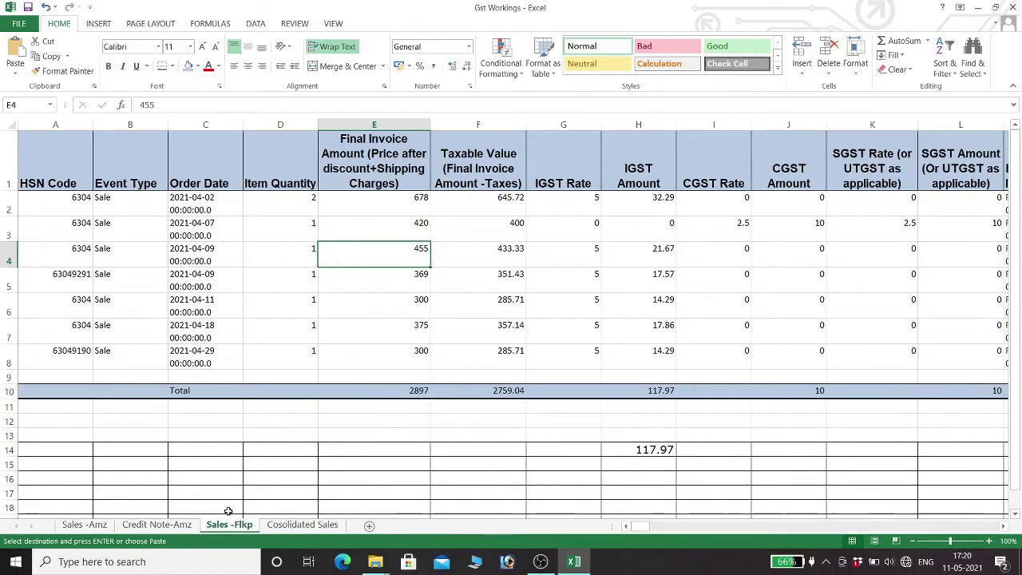
left_click_drag(639, 526, 646, 529)
left_click(818, 198)
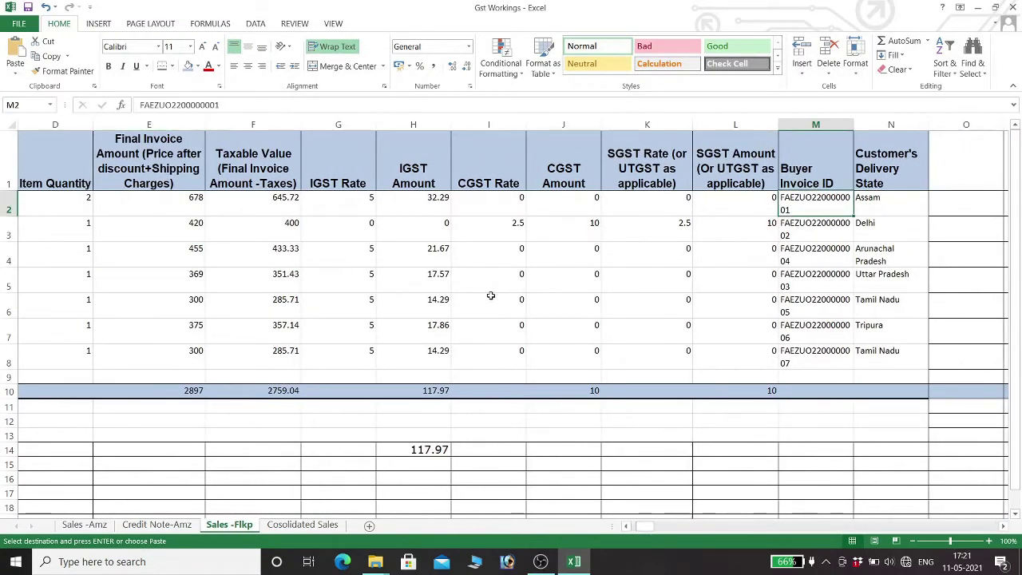
key("ctrl+v")
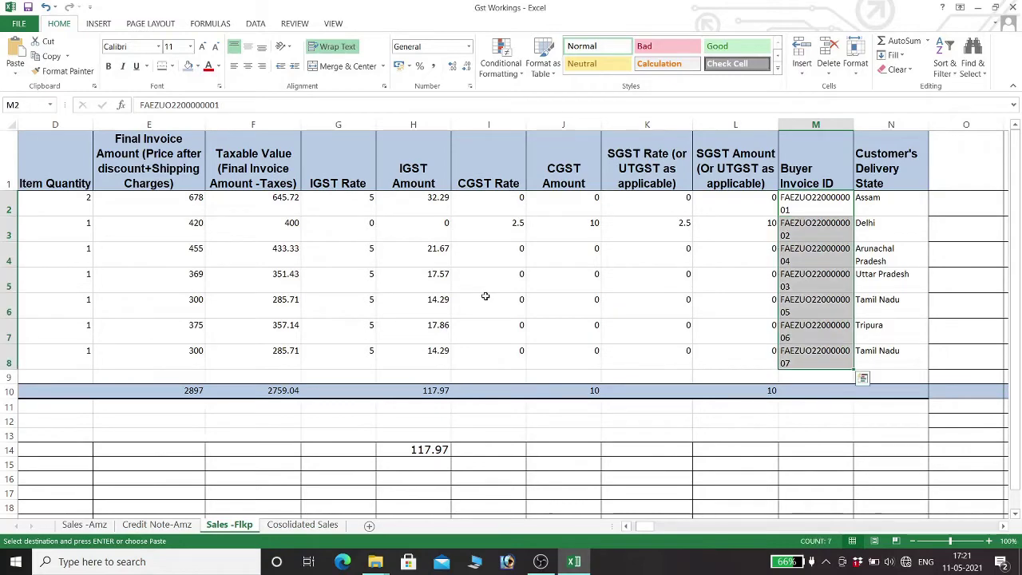
key("ctrl+c")
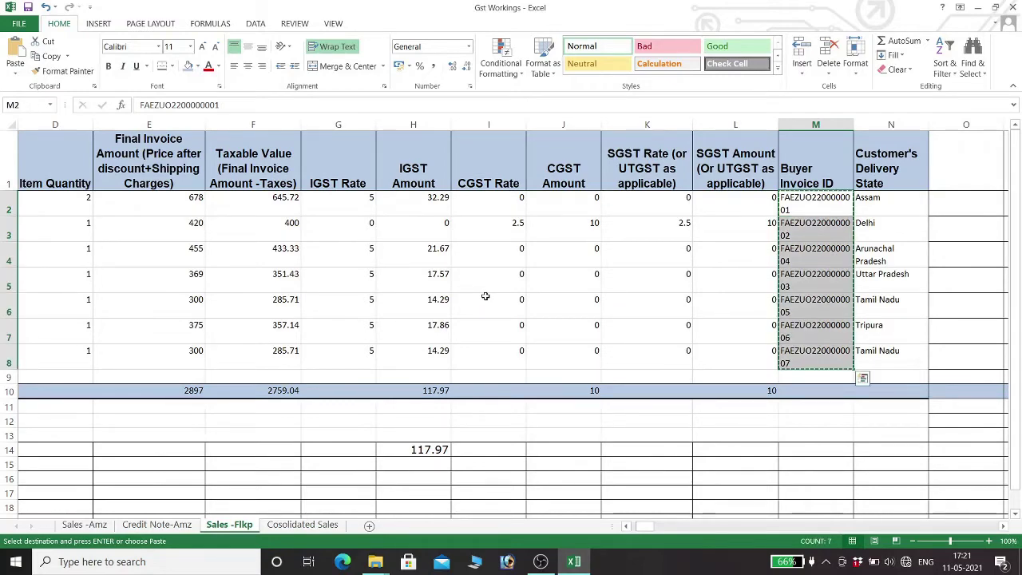
left_click(302, 524)
scroll(59, 447, "down", 4)
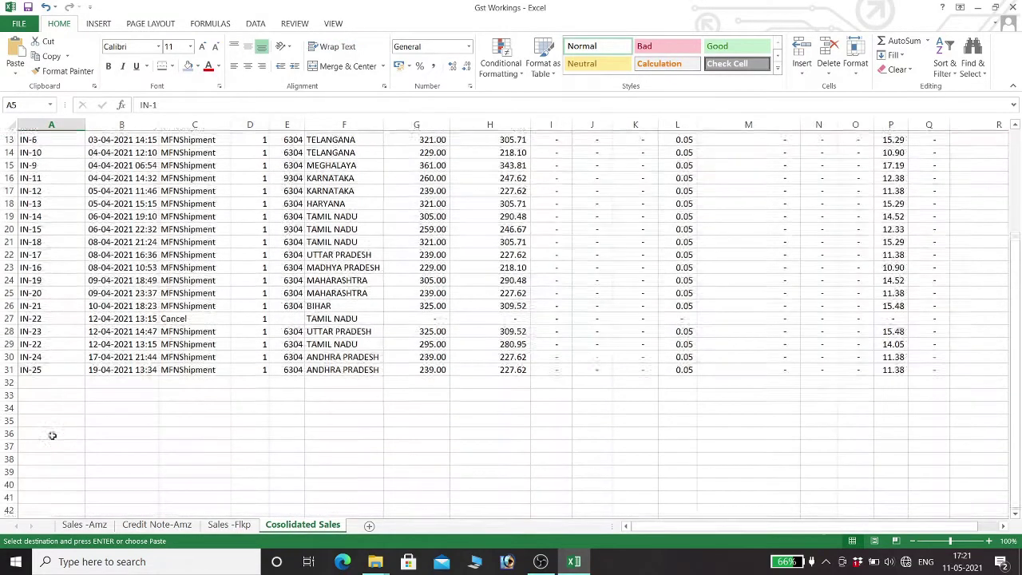
left_click(36, 379)
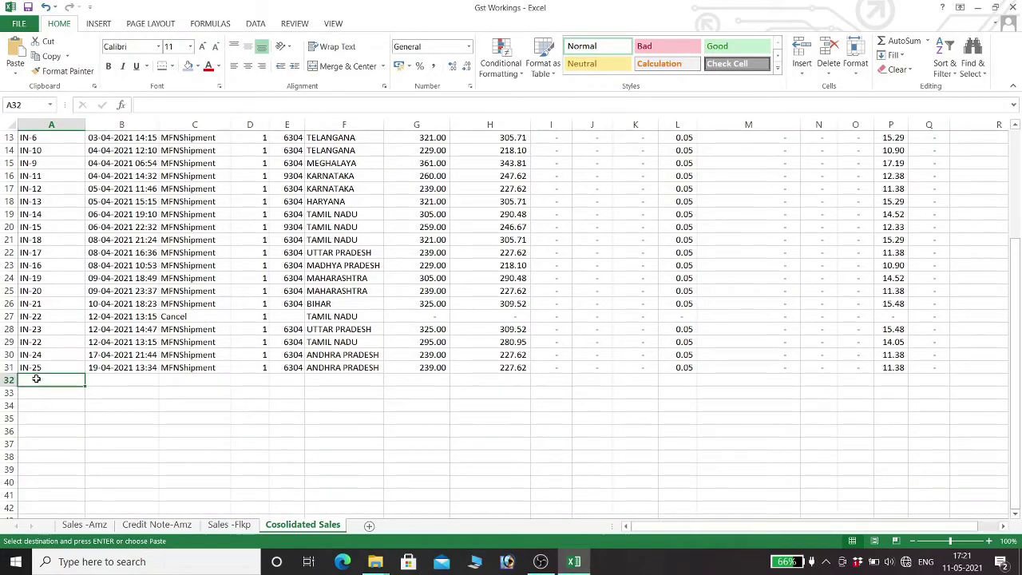
key("ctrl+v")
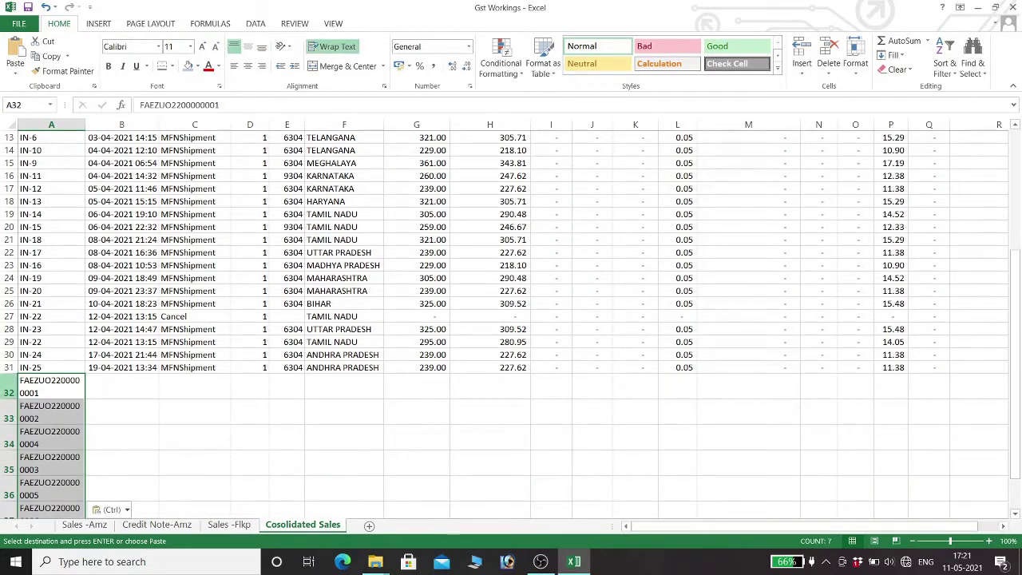
Widen column A of the Cosolidated Sales sheet so each pasted invoice ID fits on one line
key("alt")
key("h")
key("o")
key("i")
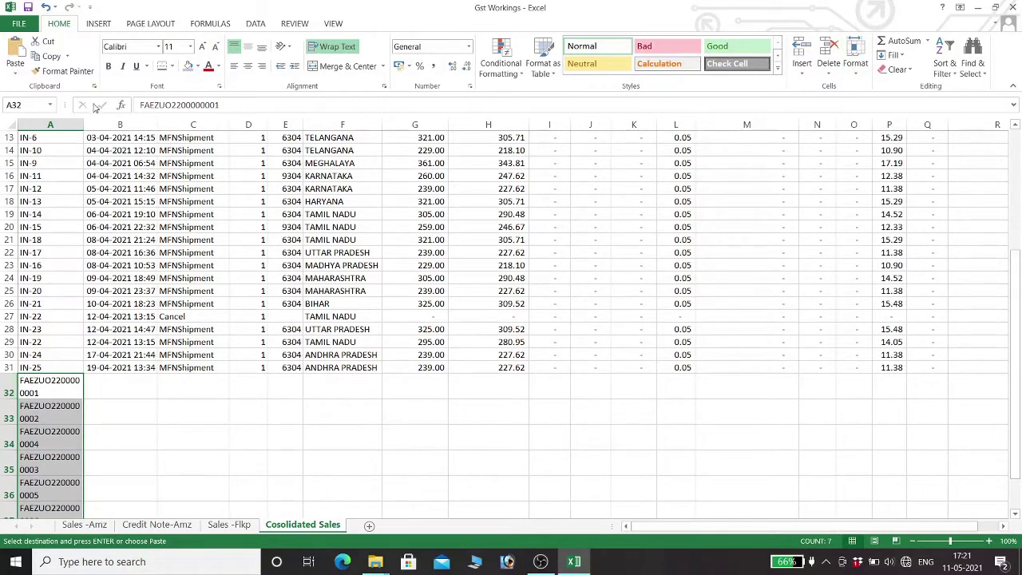
left_click_drag(87, 125, 116, 122)
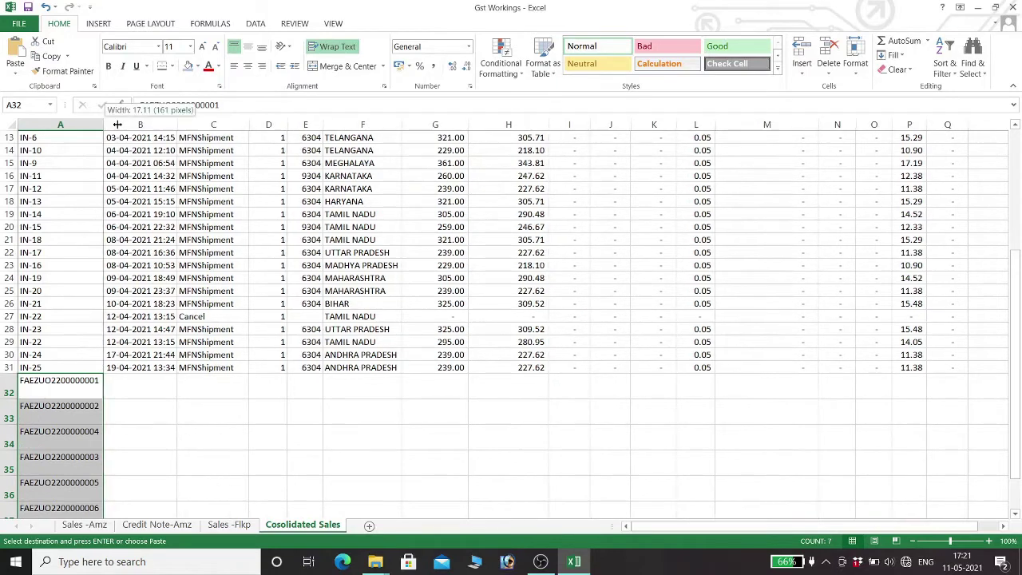
left_click(155, 389)
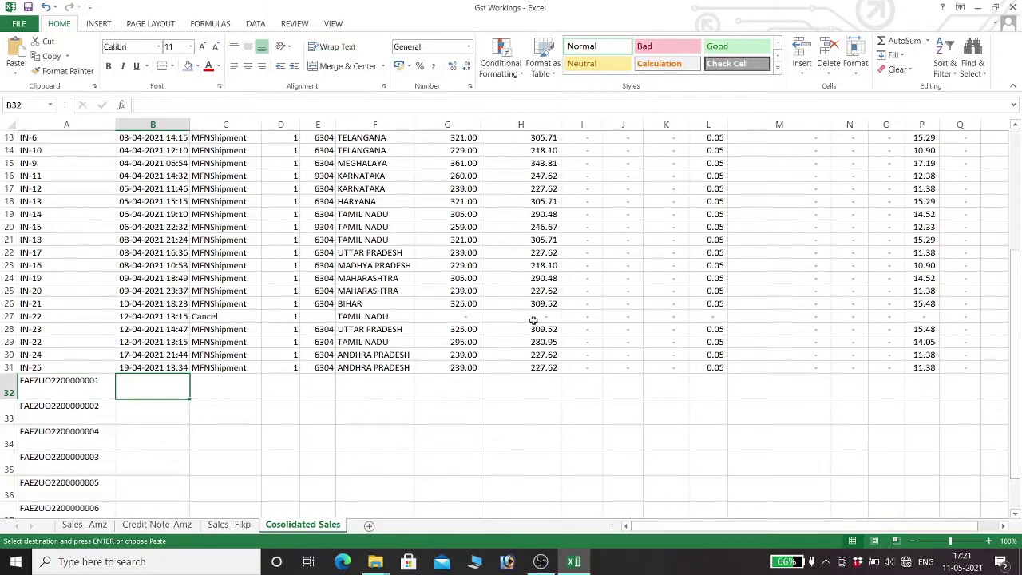
key("alt+Tab")
key("alt+Tab")
left_click(540, 561)
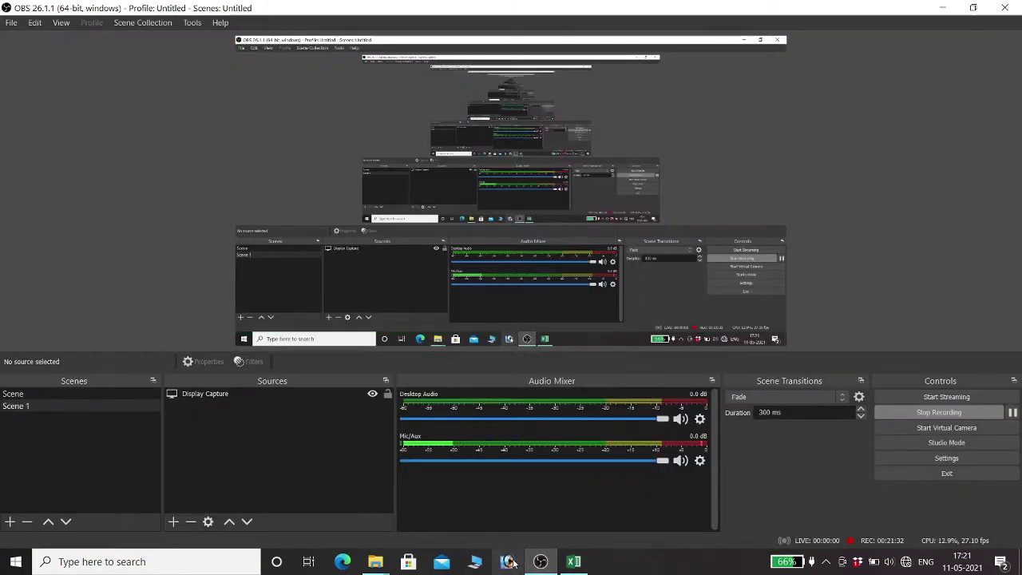
left_click(573, 561)
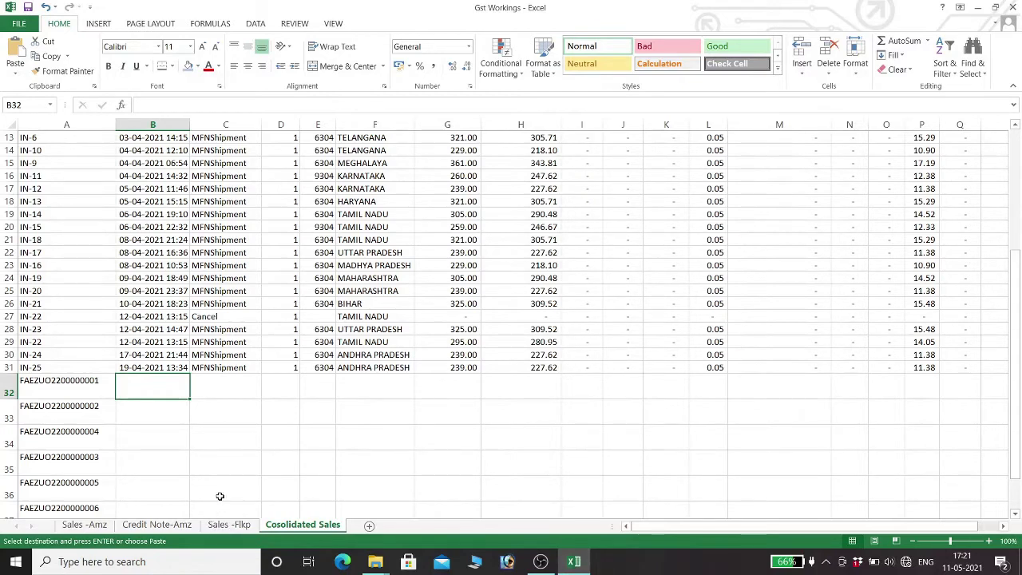
scroll(224, 487, "up", 4)
scroll(271, 415, "down", 4)
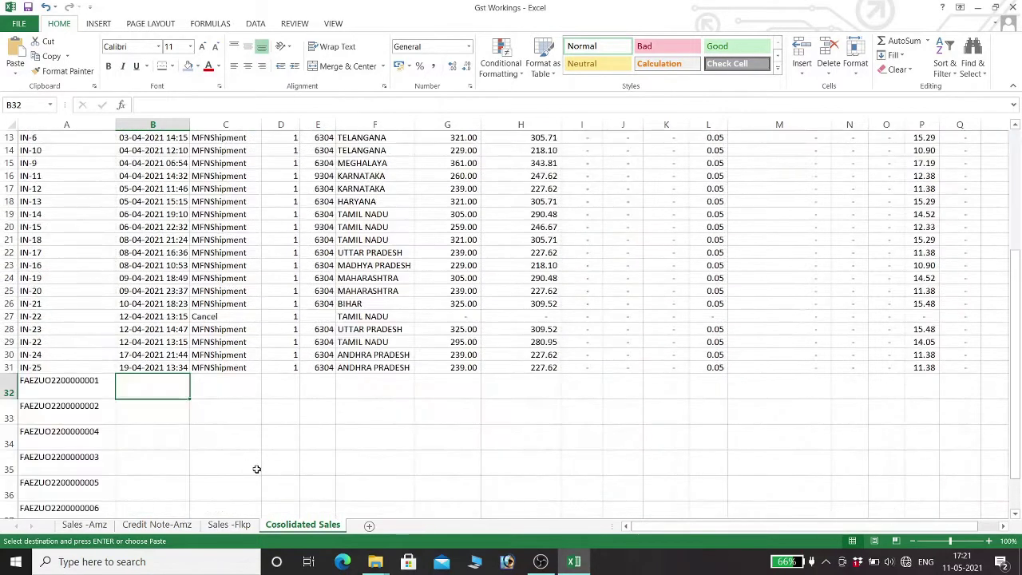
Copy the Order Dates in C2:C8 of Sales -Flkp into column B of Cosolidated Sales, starting at B32
left_click(229, 525)
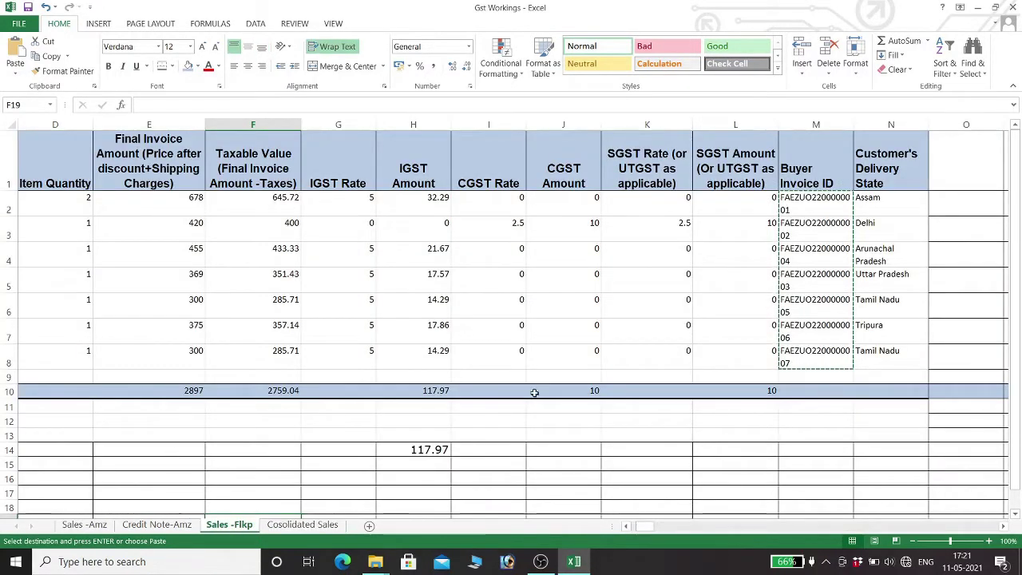
key("Escape")
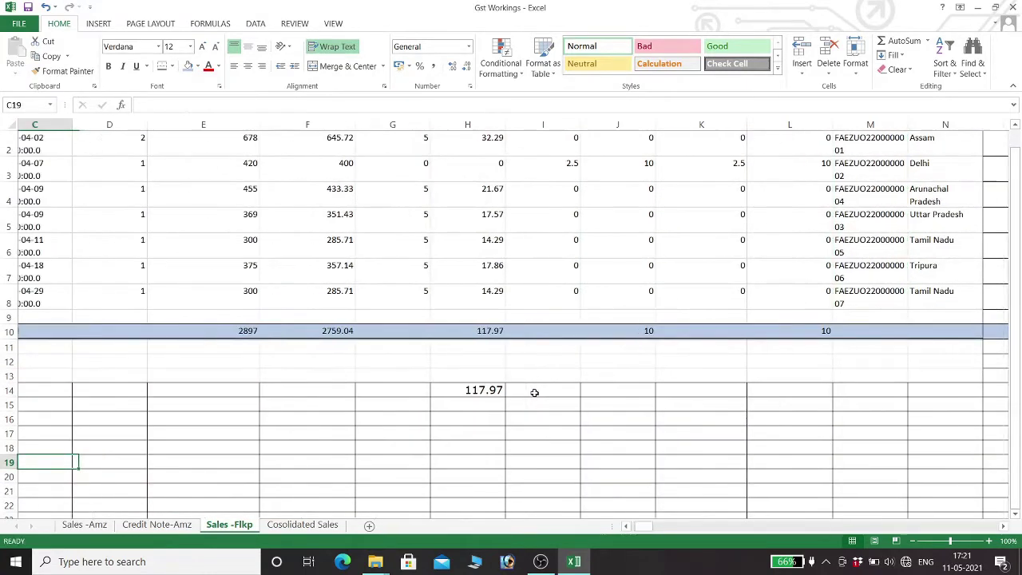
key("Left")
key("Left")
key("Up")
key("Up")
key("Up")
key("Up")
key("Up")
key("Up")
key("Up")
key("Up")
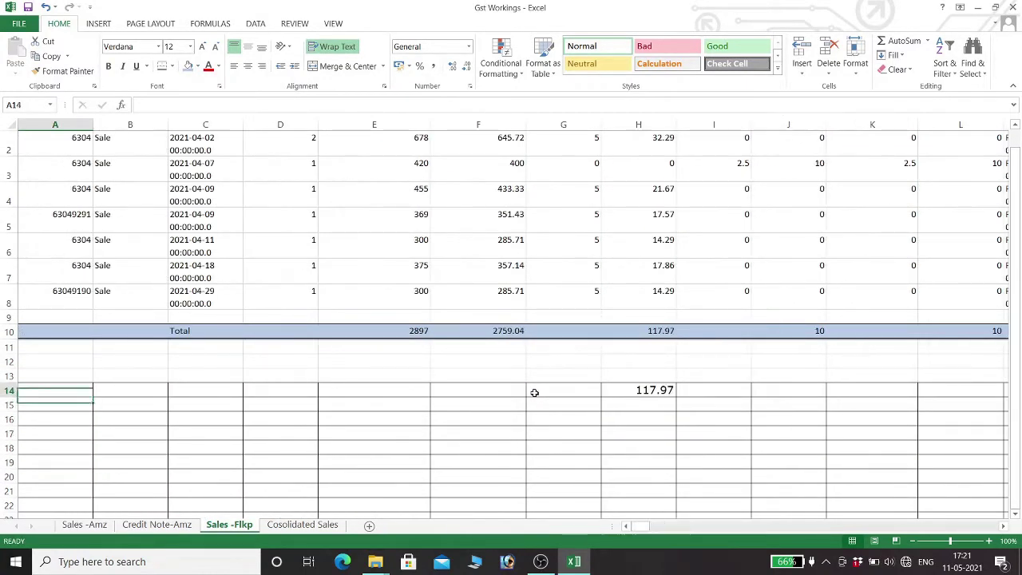
key("Up")
key("Up")
key("Right")
key("Up")
key("Up")
key("Up")
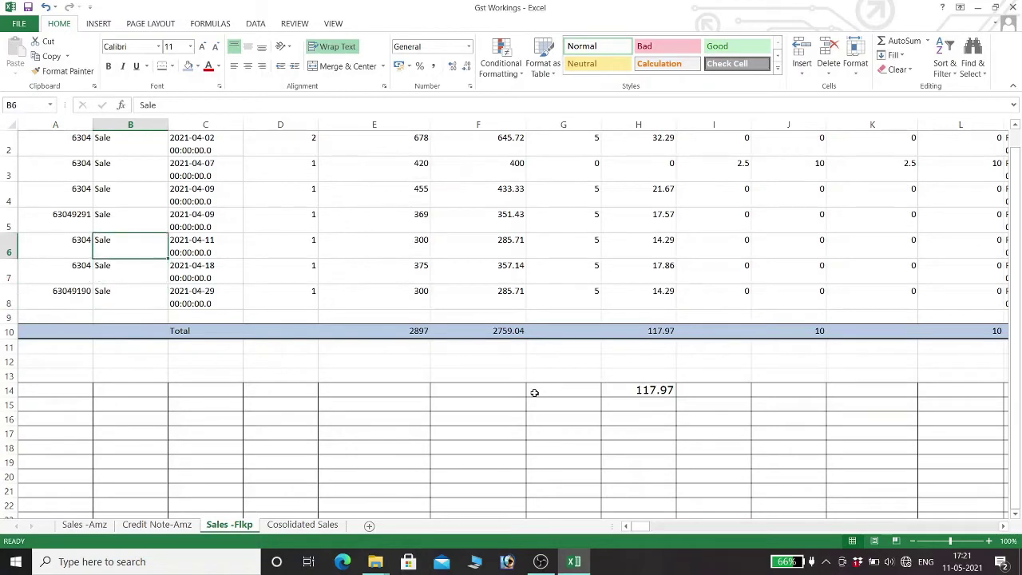
key("Right")
key("Up")
key("Up")
key("Up")
key("Up")
key("Up")
key("Down")
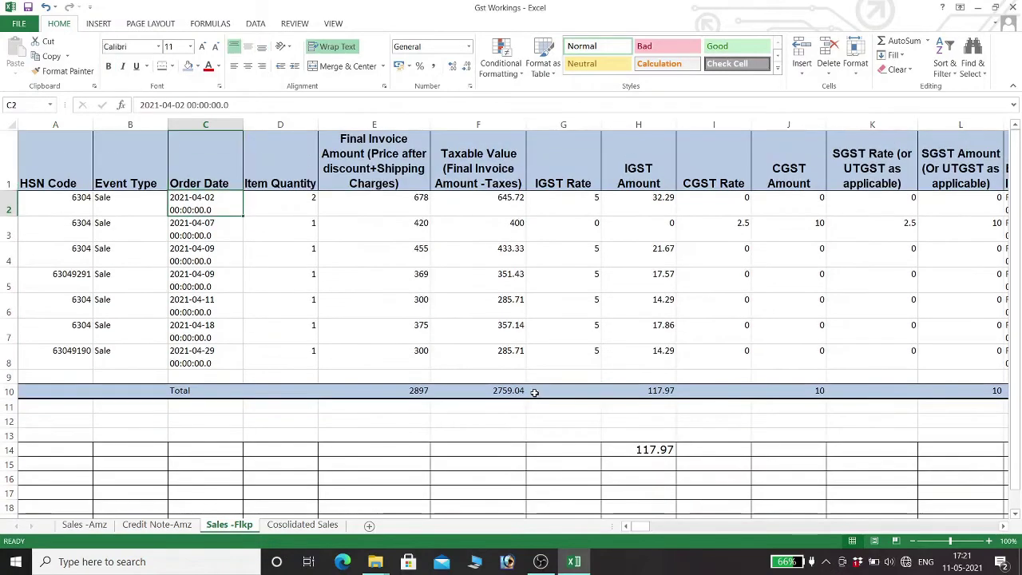
key("ctrl+shift+Down")
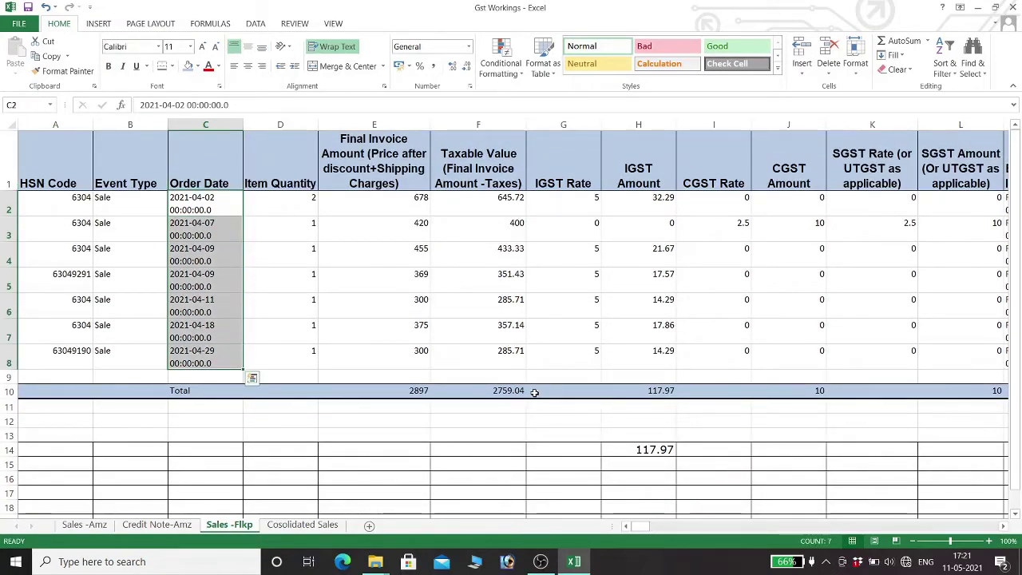
key("ctrl+c")
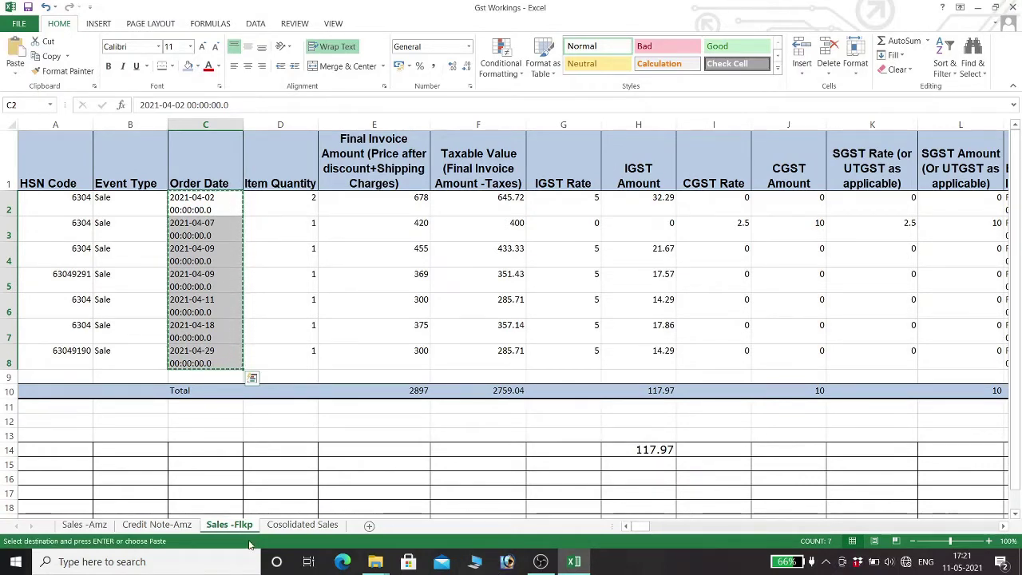
left_click(300, 526)
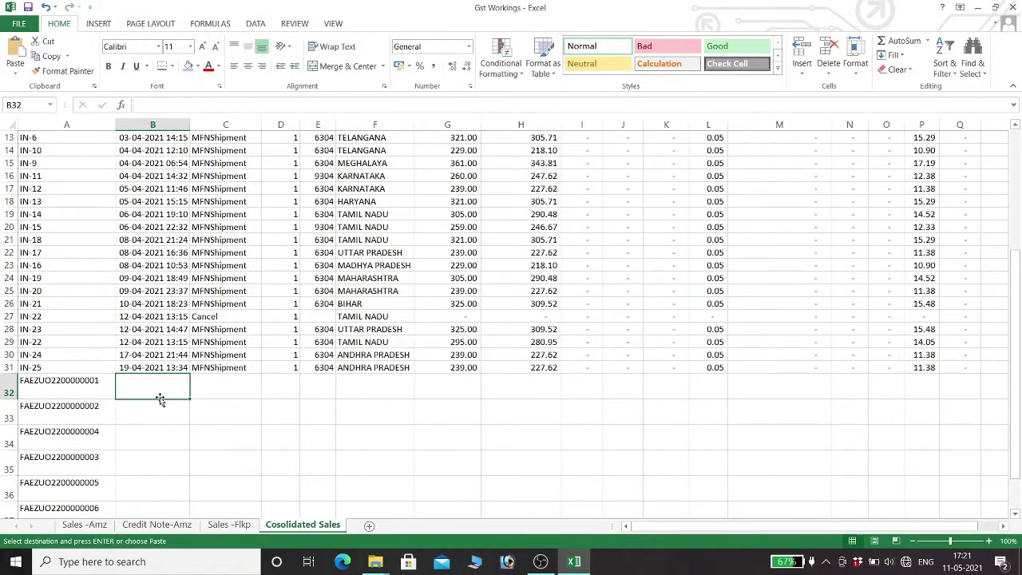
key("ctrl+v")
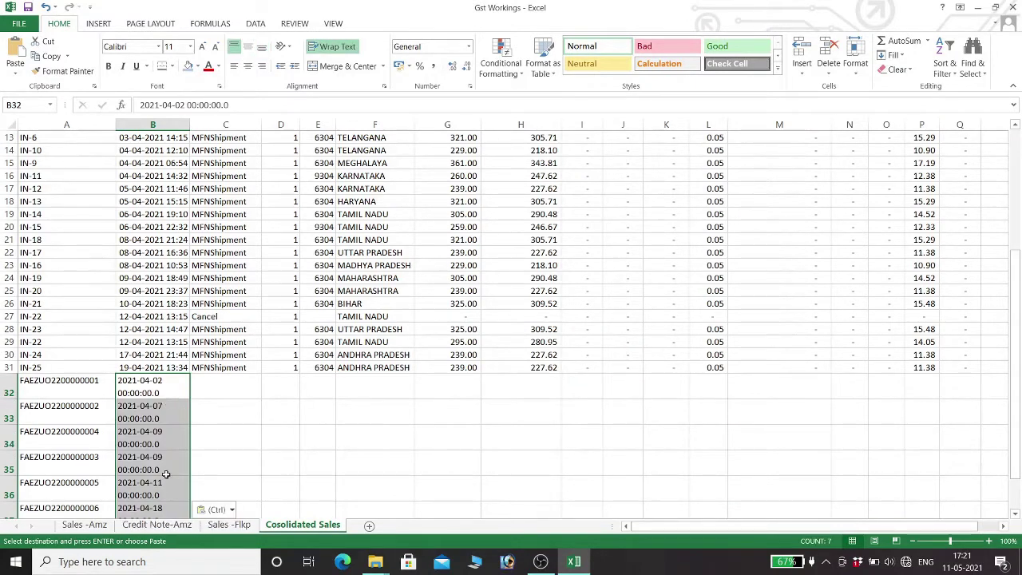
Copy the Event Type entries in B2:B8 of Sales -Flkp into column C of Cosolidated Sales, starting at C32
left_click(226, 380)
left_click(229, 524)
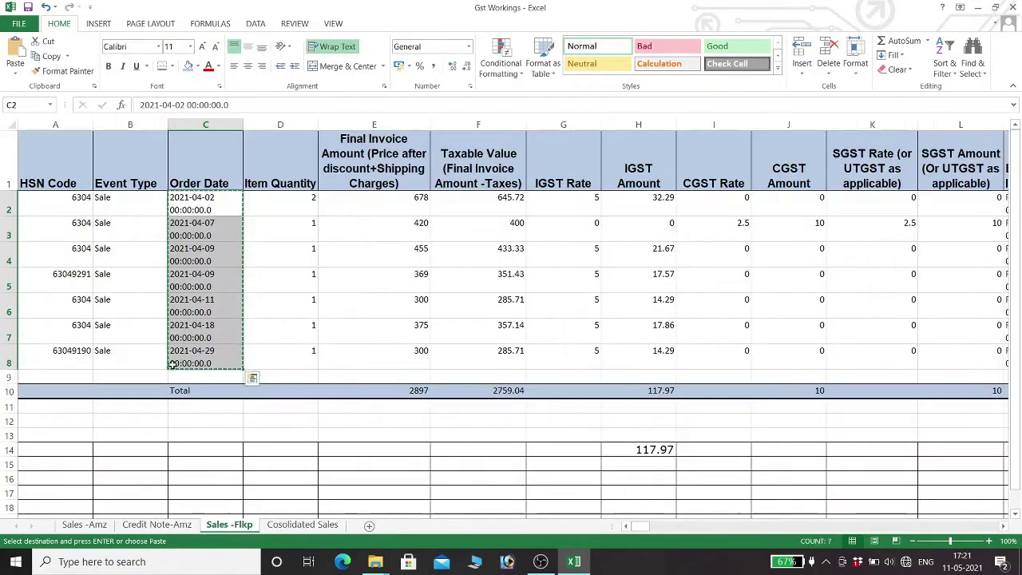
left_click(112, 204)
key("Escape")
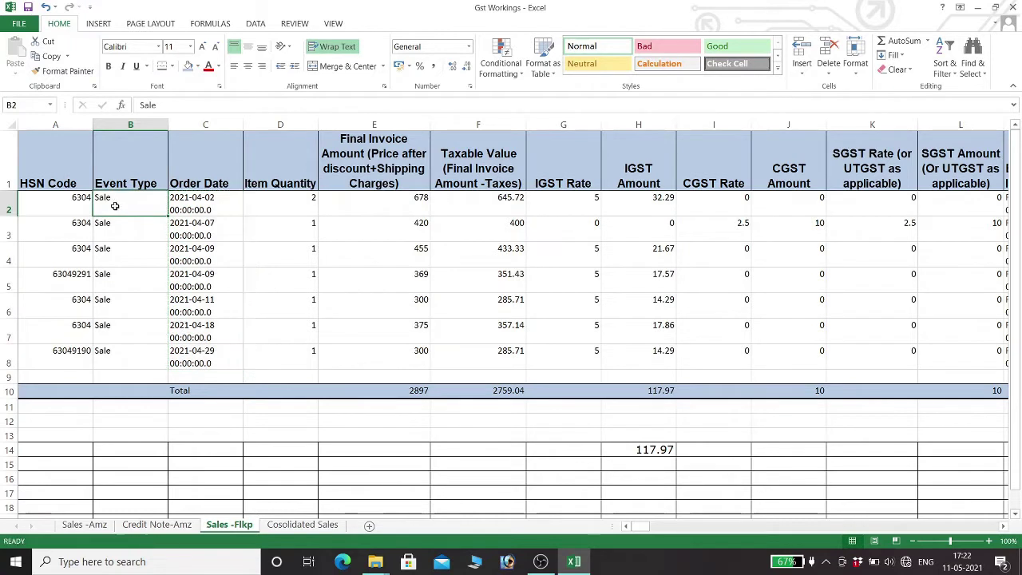
key("ctrl+shift+Down")
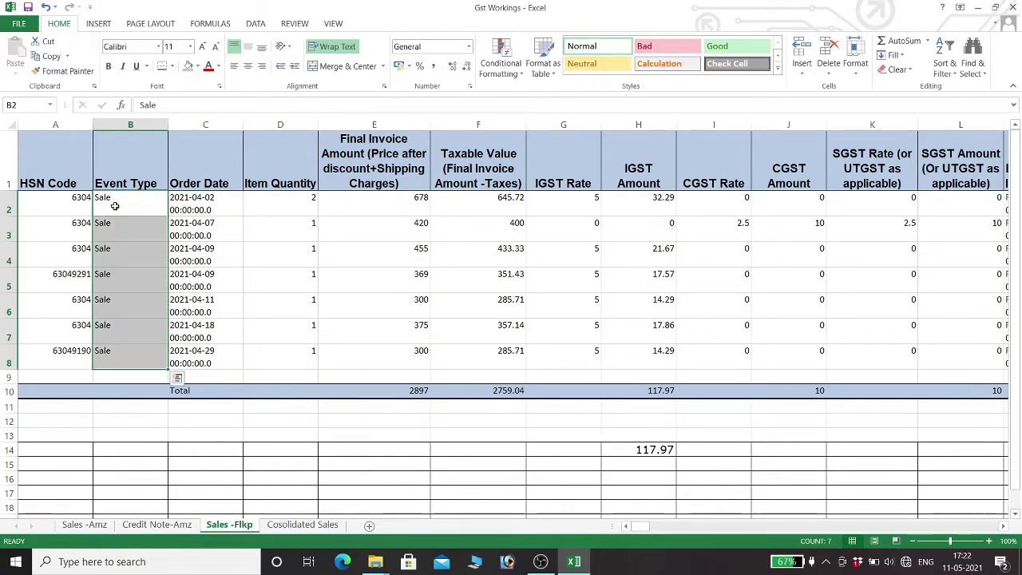
key("ctrl+c")
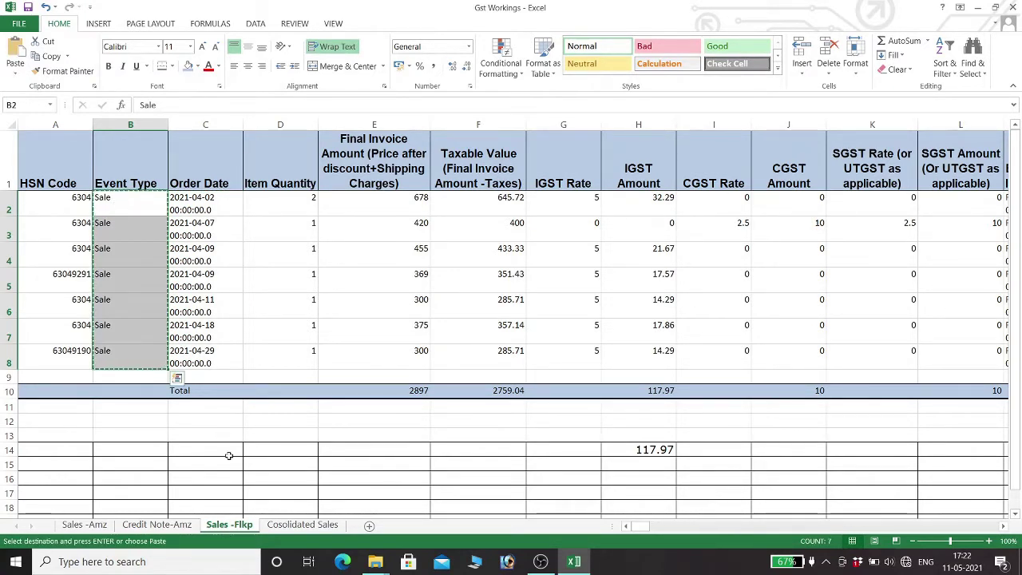
left_click(316, 526)
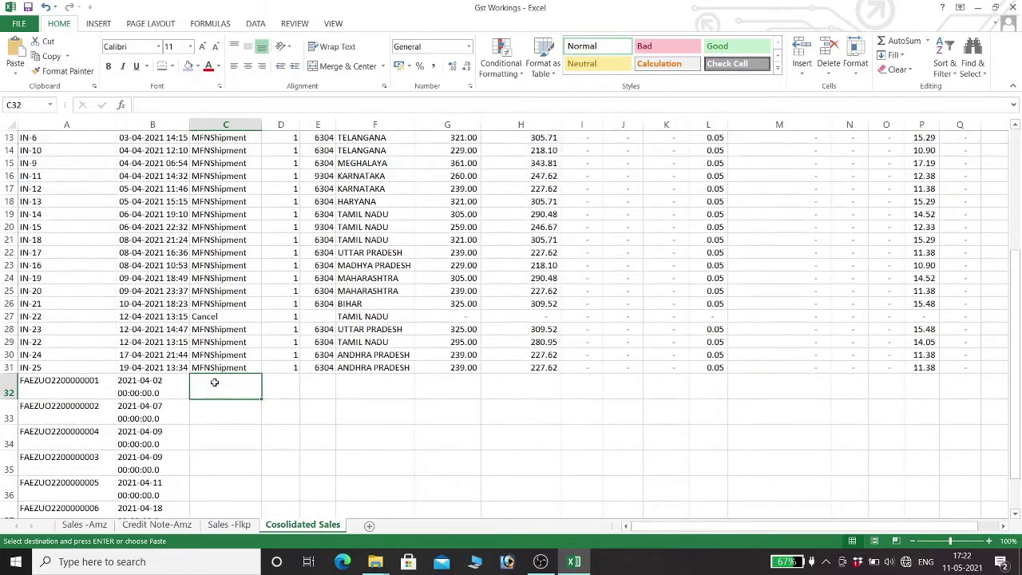
key("ctrl+v")
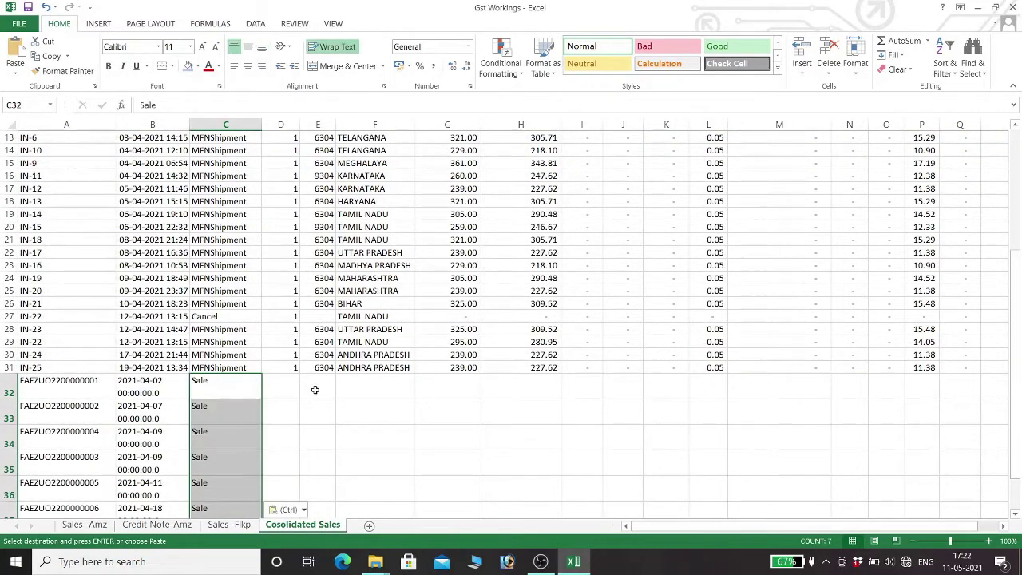
Copy the HSN Codes in A2:A8 of Sales -Flkp into column E of Cosolidated Sales, starting at E32
left_click(232, 526)
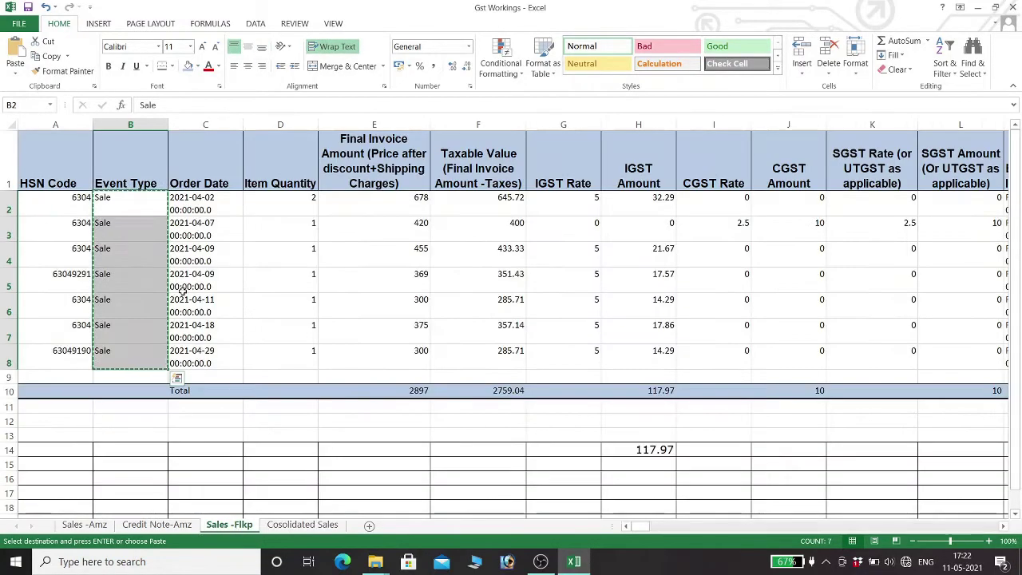
key("Escape")
left_click(50, 203)
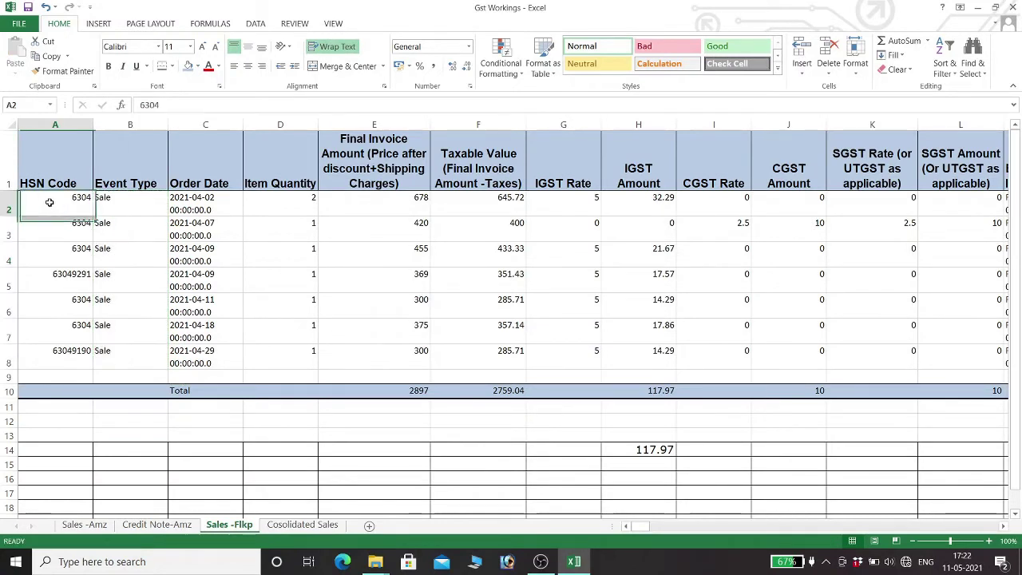
key("ctrl+shift+Down")
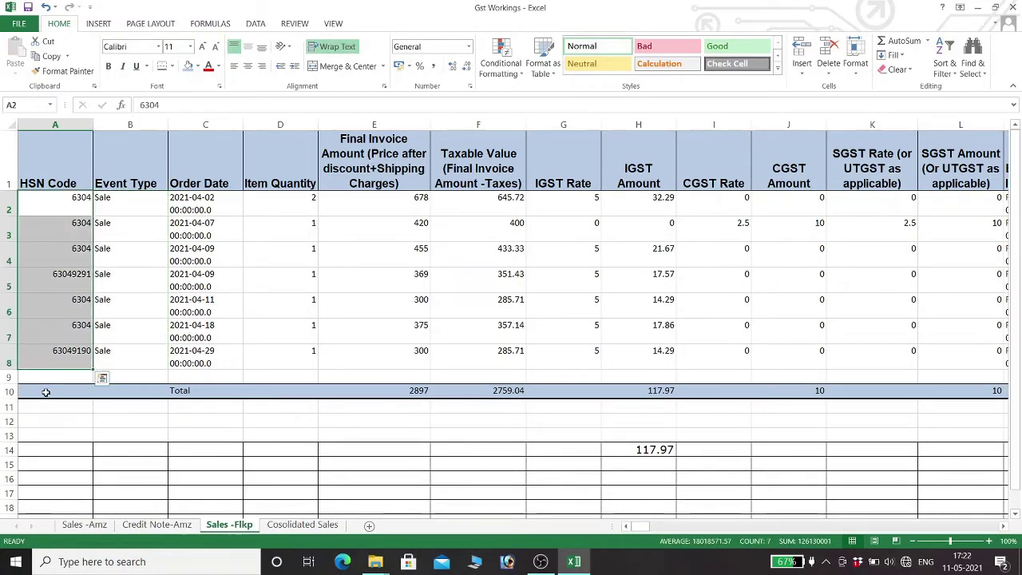
key("ctrl+c")
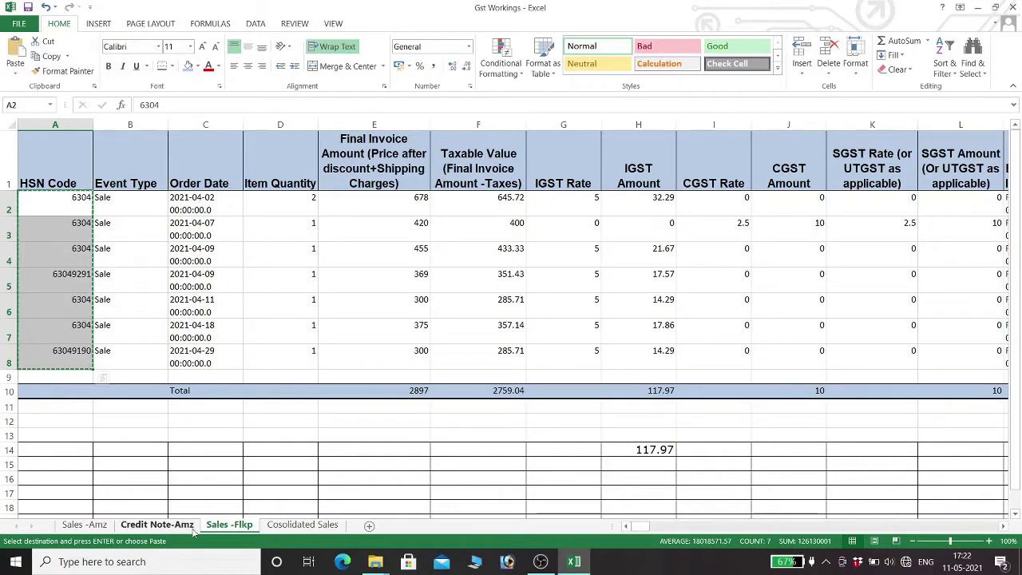
left_click(302, 525)
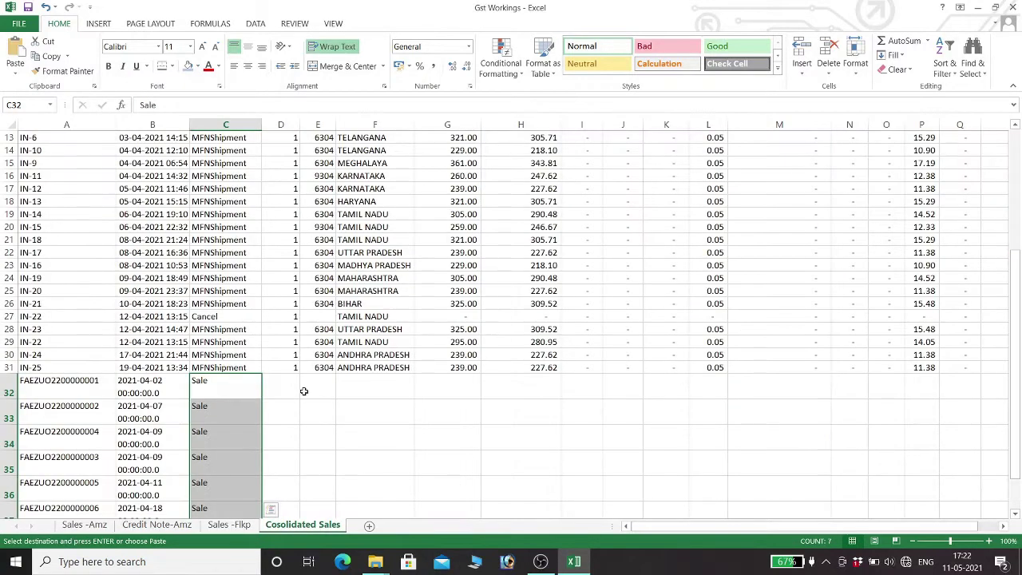
left_click(320, 388)
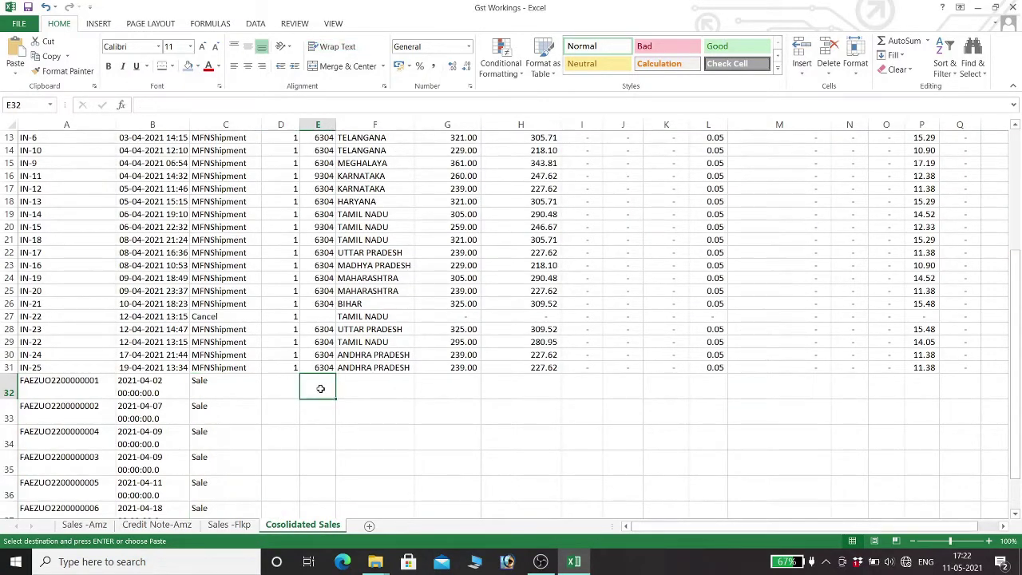
key("ctrl+v")
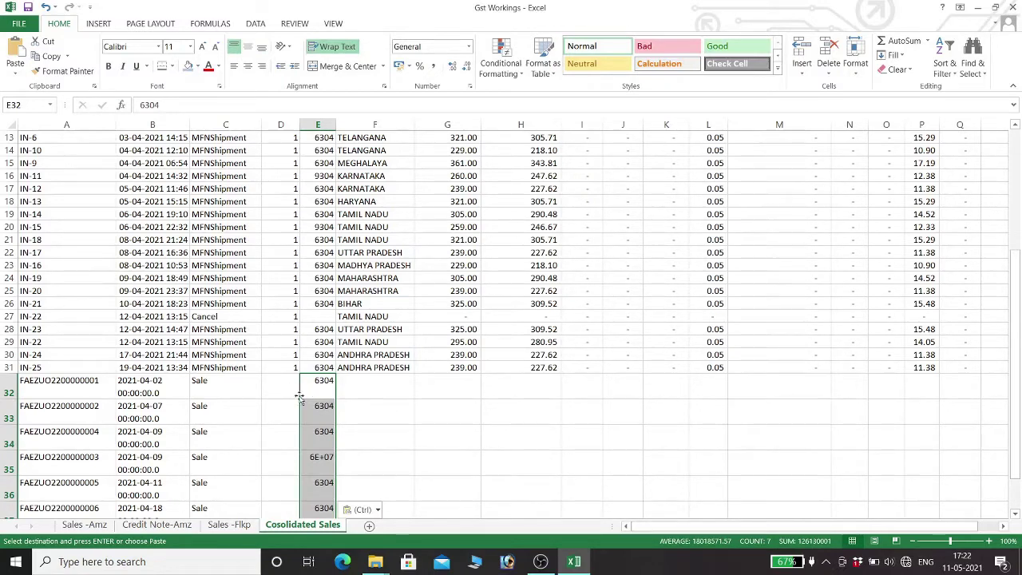
Copy the Item Quantity values in D2:D8 of Sales -Flkp into column D of Cosolidated Sales, starting at D32
left_click(229, 525)
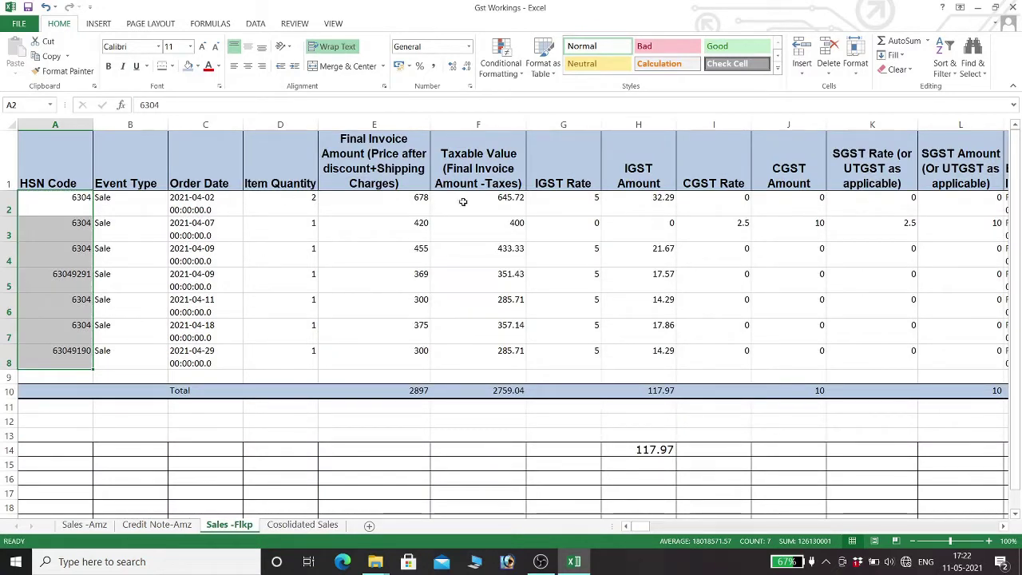
left_click(302, 203)
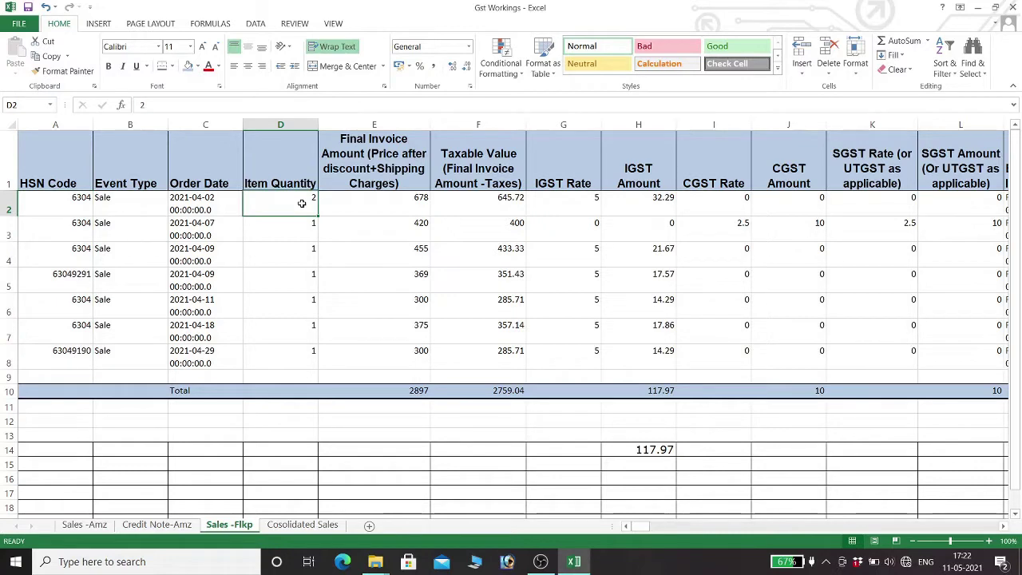
key("ctrl+shift+Down")
key("ctrl+c")
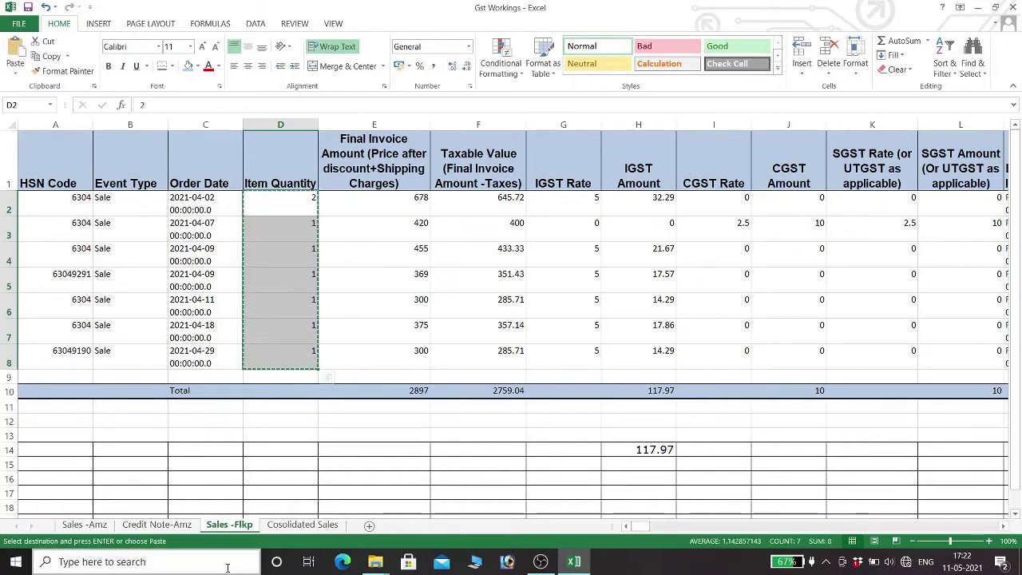
left_click(302, 525)
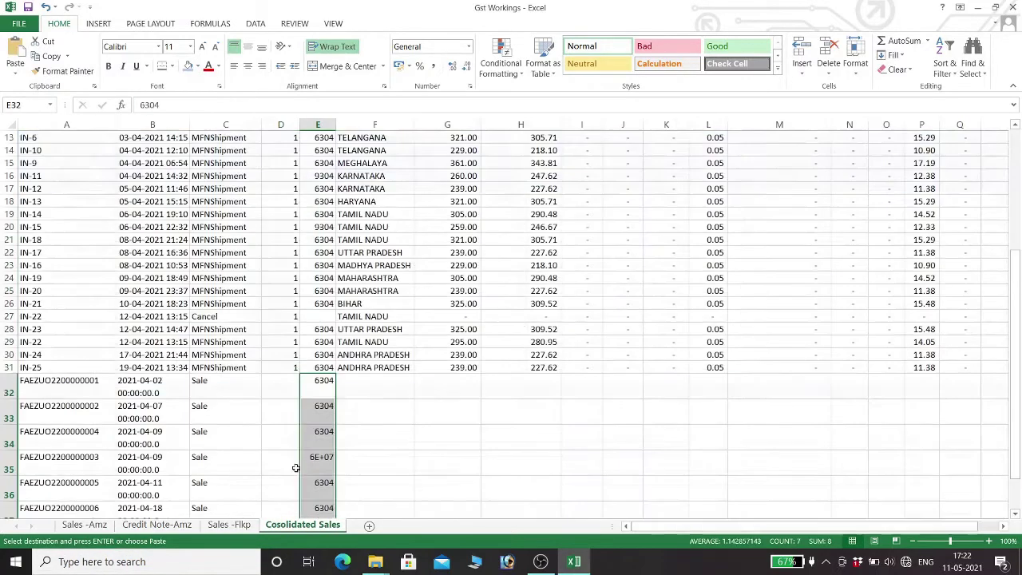
left_click(284, 395)
key("ctrl+v")
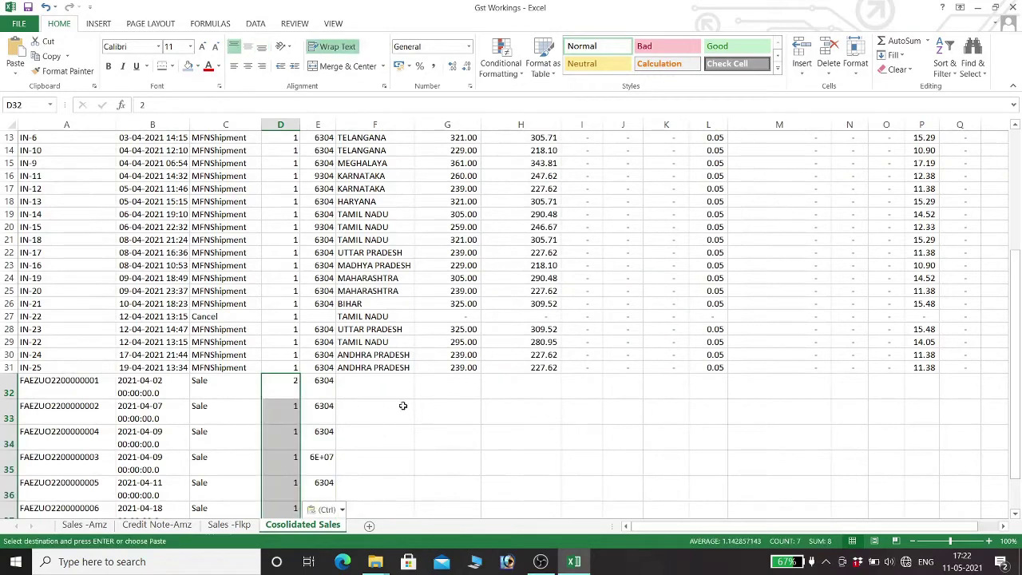
Copy the Customer's Delivery State entries in N2:N8 of Sales -Flkp into column F of Cosolidated Sales, starting at F32
left_click(370, 394)
key("alt+Tab")
key("alt+Tab")
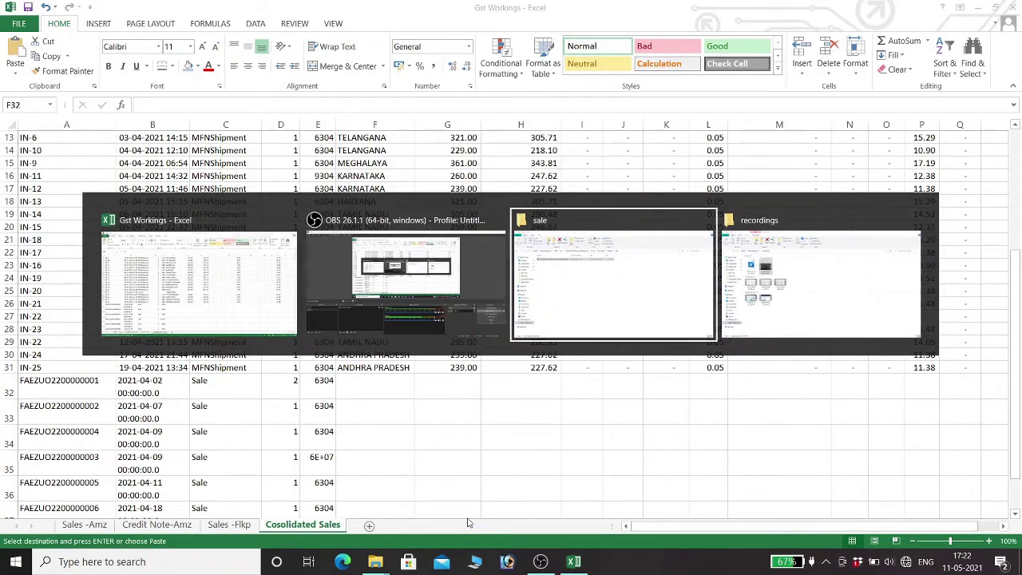
key("alt+Tab")
key("alt+Tab")
left_click(229, 523)
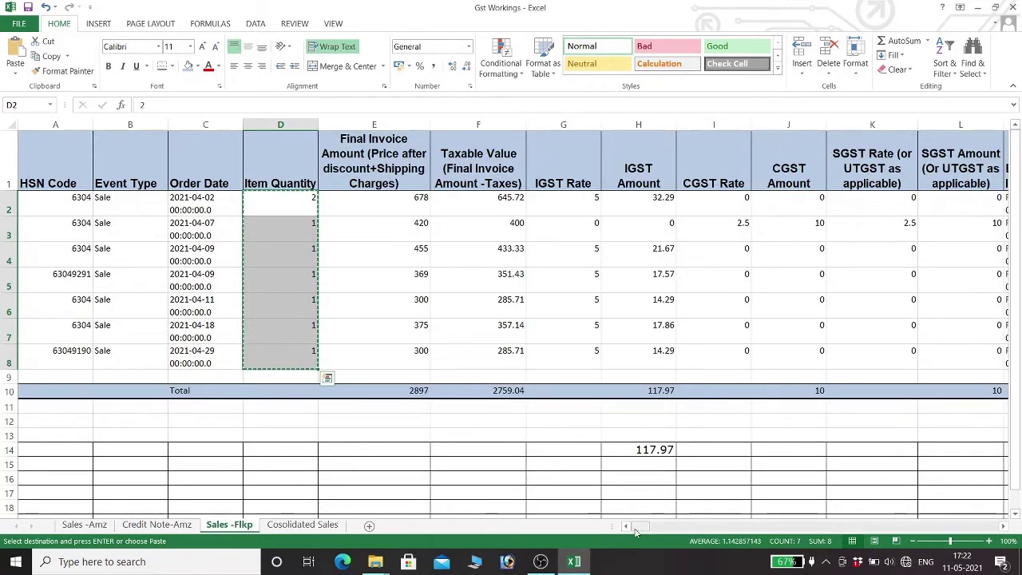
left_click_drag(637, 530, 647, 532)
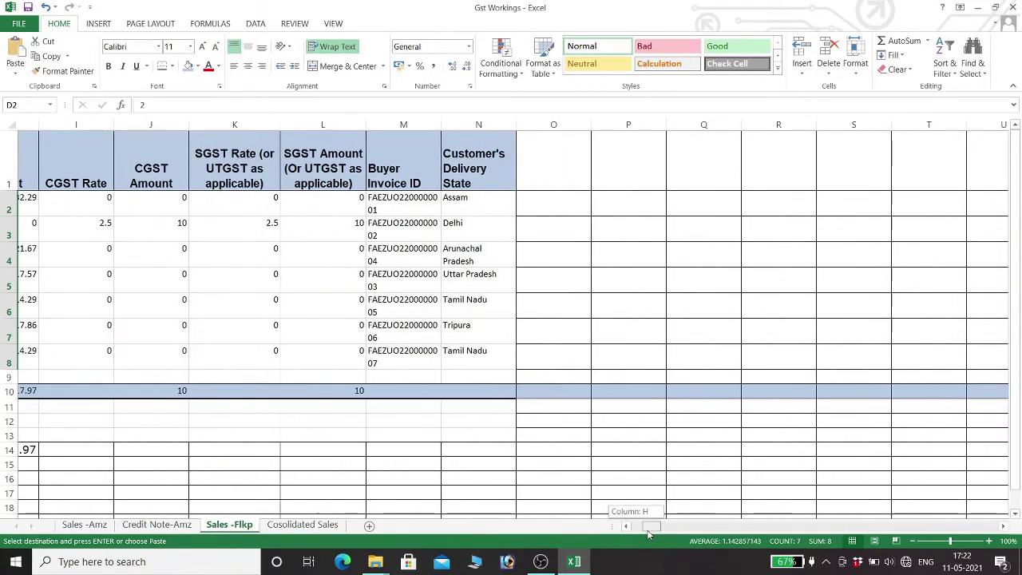
left_click(453, 200)
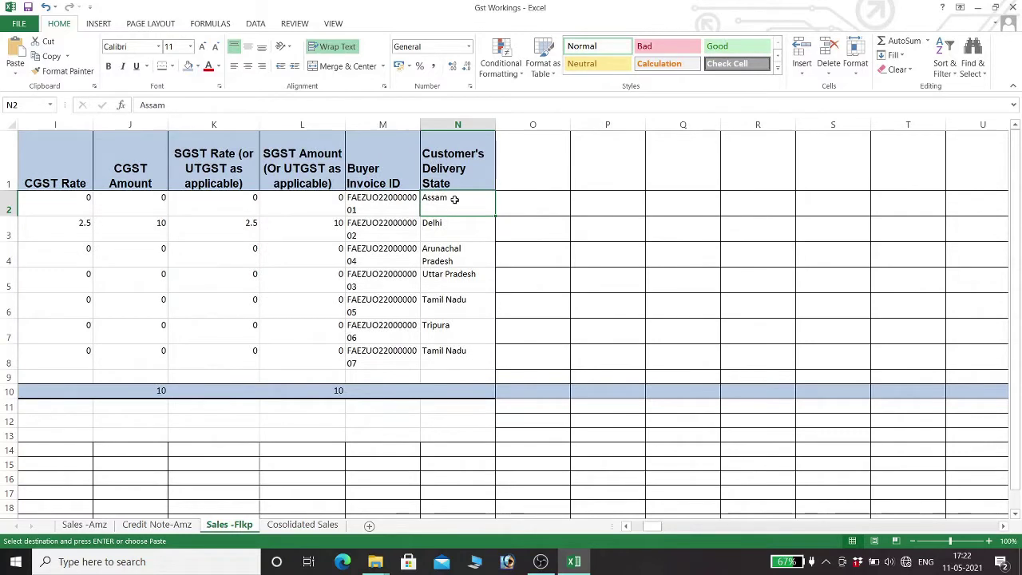
key("ctrl+shift+Down")
key("ctrl+v")
key("ctrl+c")
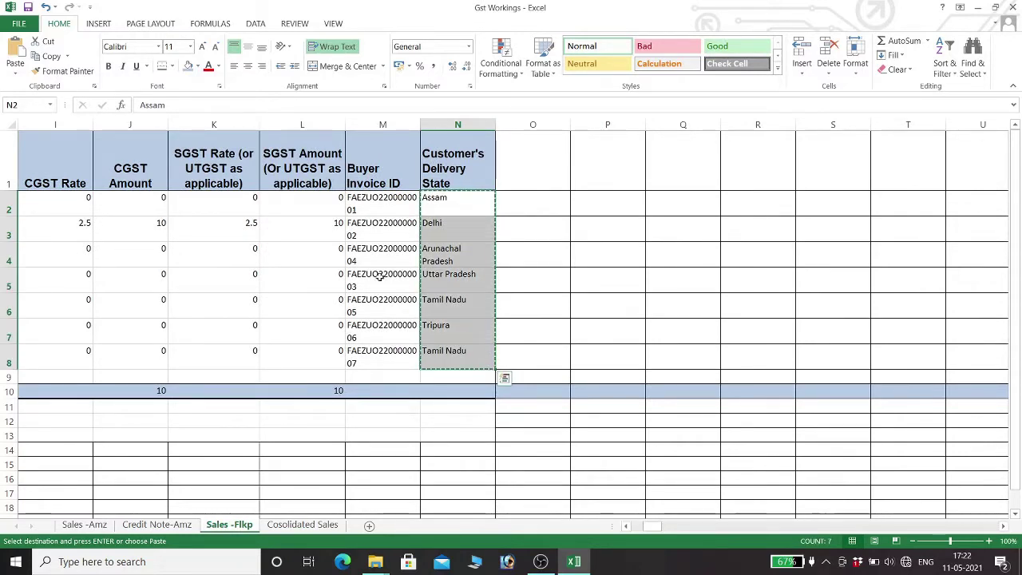
left_click(292, 519)
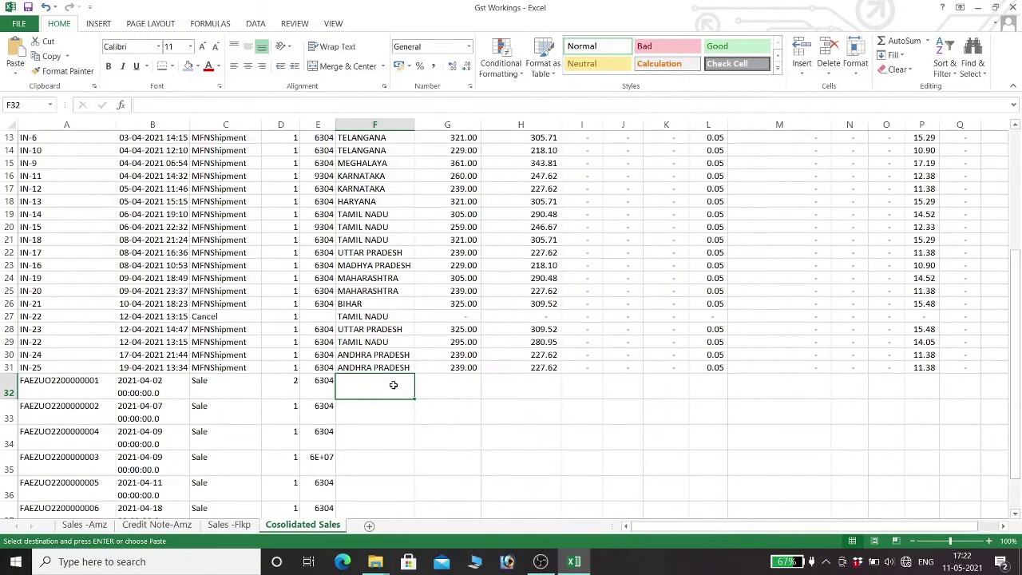
key("ctrl+v")
Copy the Final Invoice Amount values in E2:E8 of Sales -Flkp into column G of Cosolidated Sales, starting at G32
left_click(465, 387)
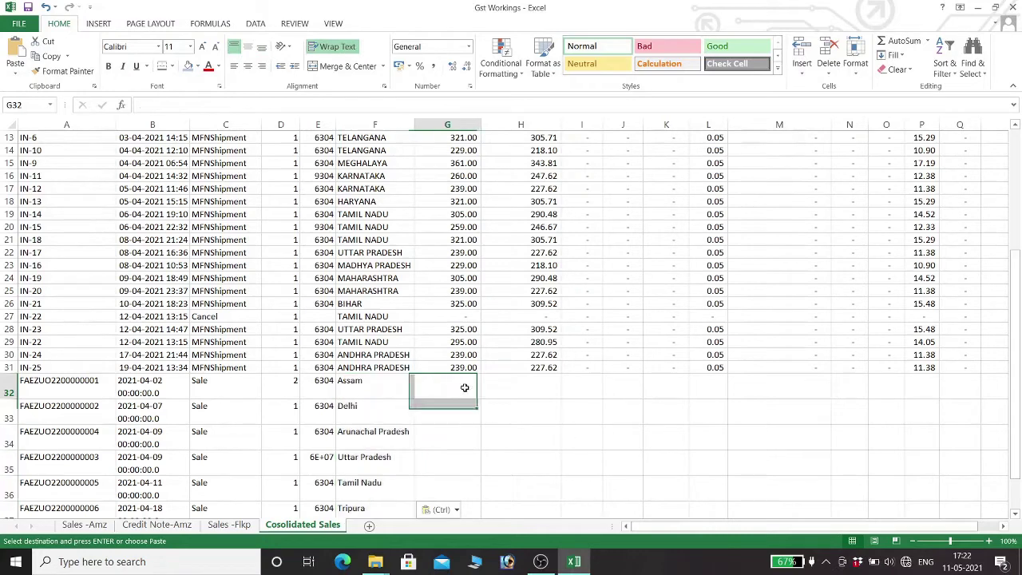
scroll(525, 384, "up", 4)
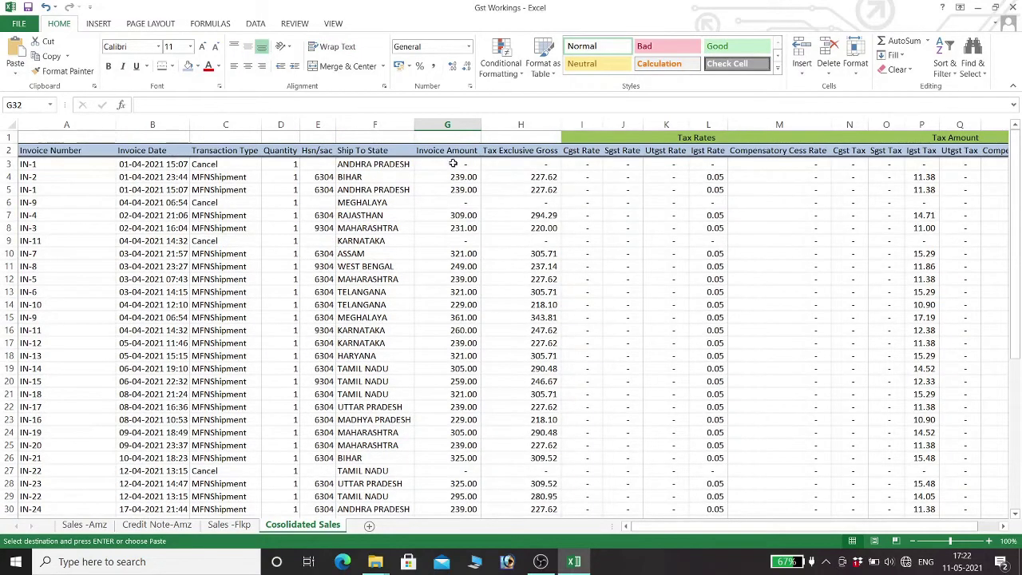
scroll(518, 396, "down", 3)
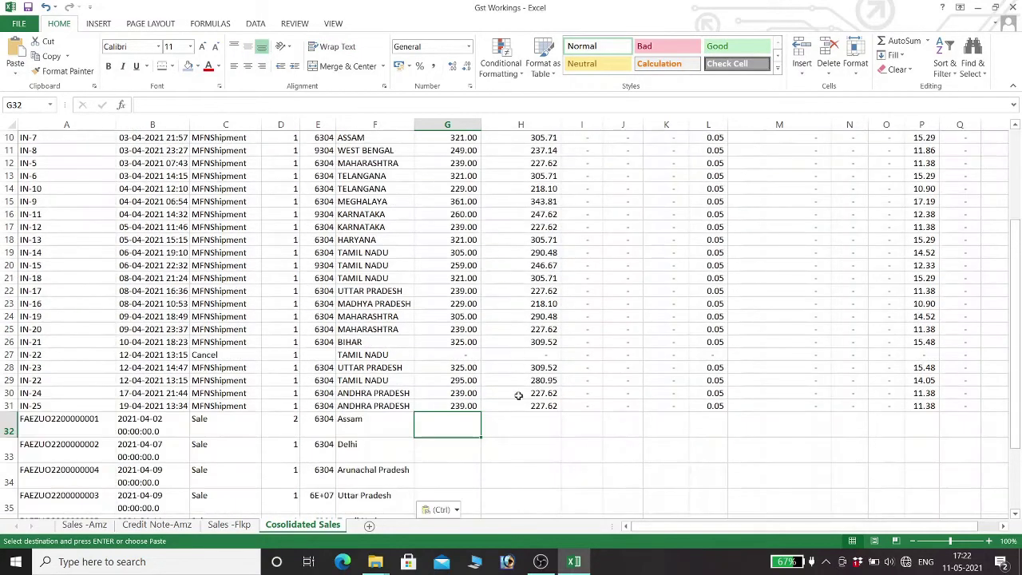
left_click(232, 526)
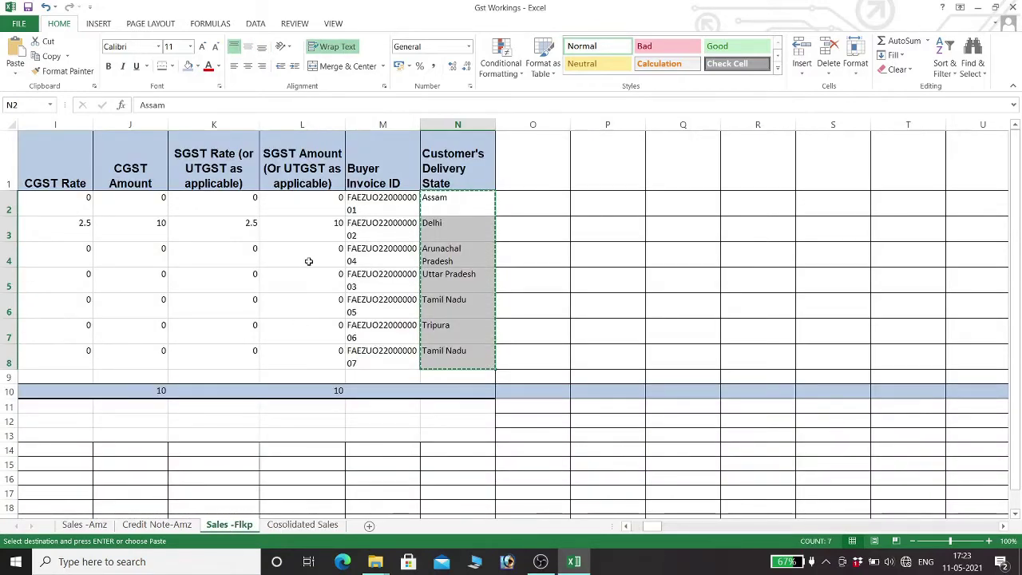
key("Escape")
left_click(298, 228)
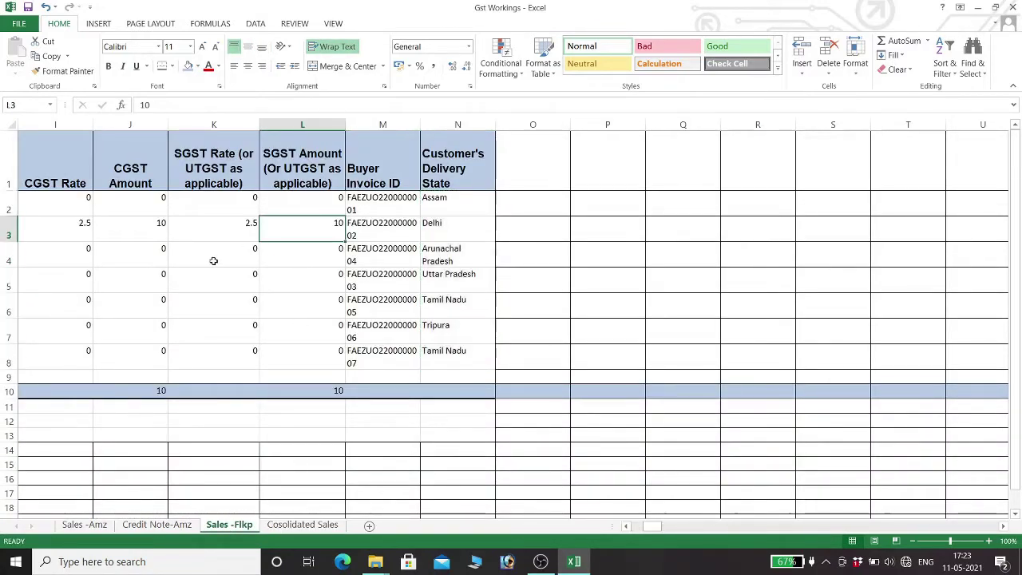
key("Left")
key("Left")
key("Left")
key("Left")
key("Left")
key("Left")
key("Left")
key("Left")
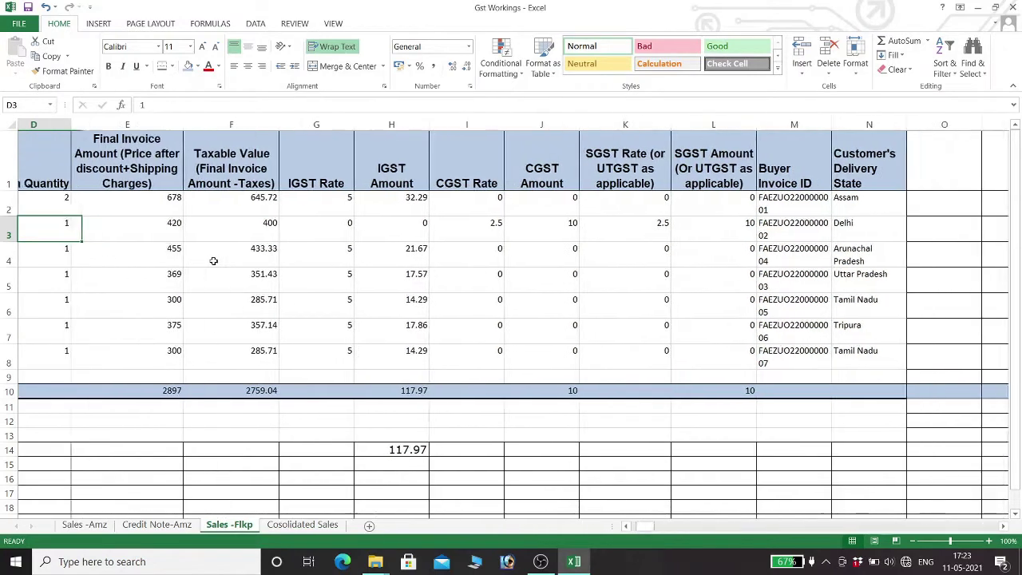
key("Right")
key("Up")
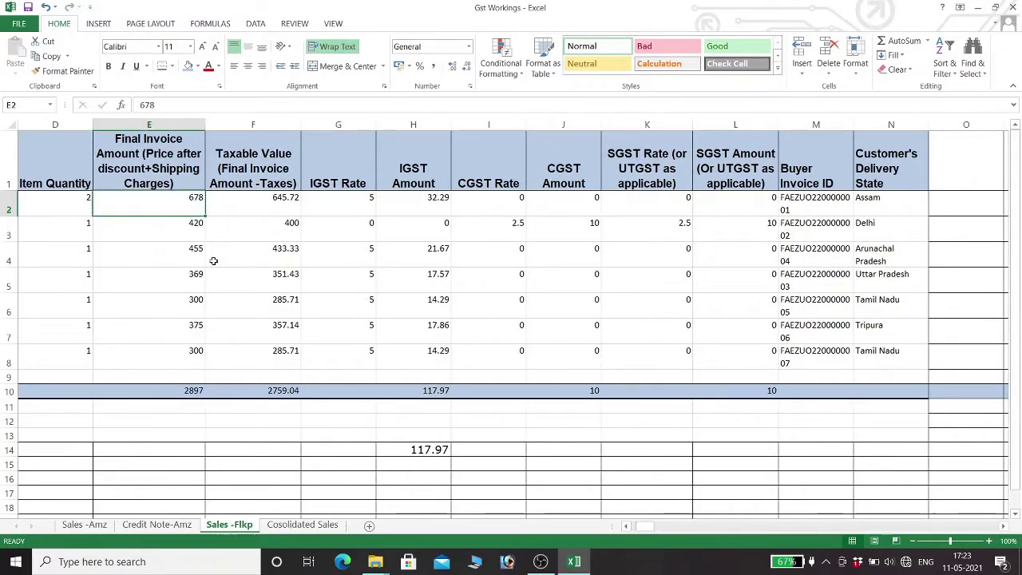
key("ctrl+shift+Down")
key("ctrl+c")
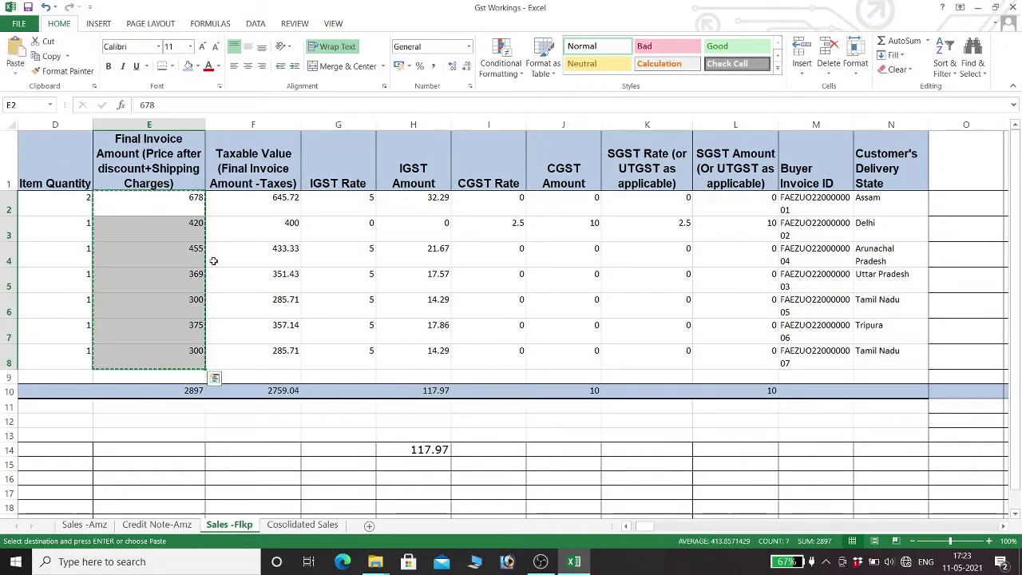
left_click(303, 524)
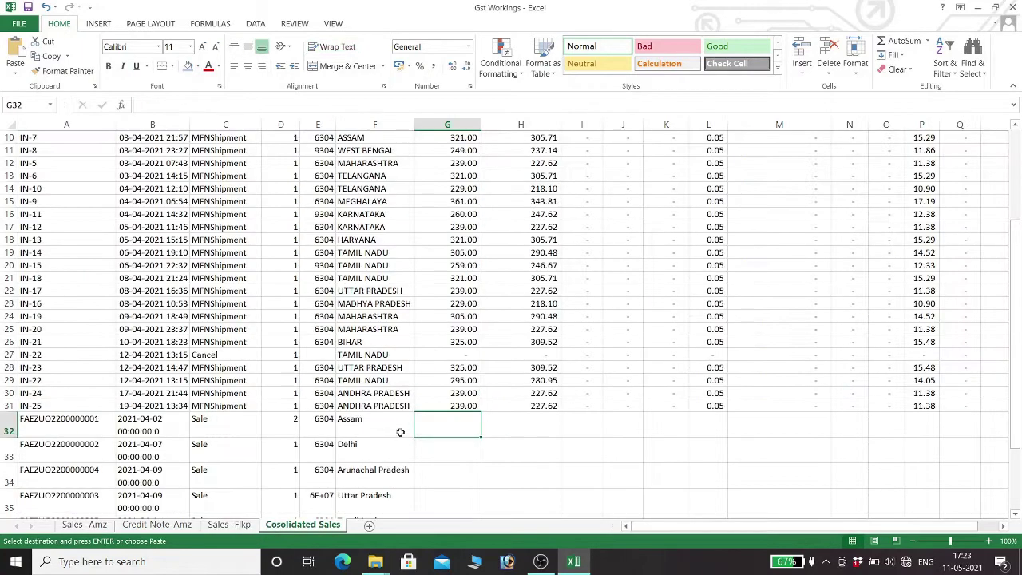
key("ctrl+v")
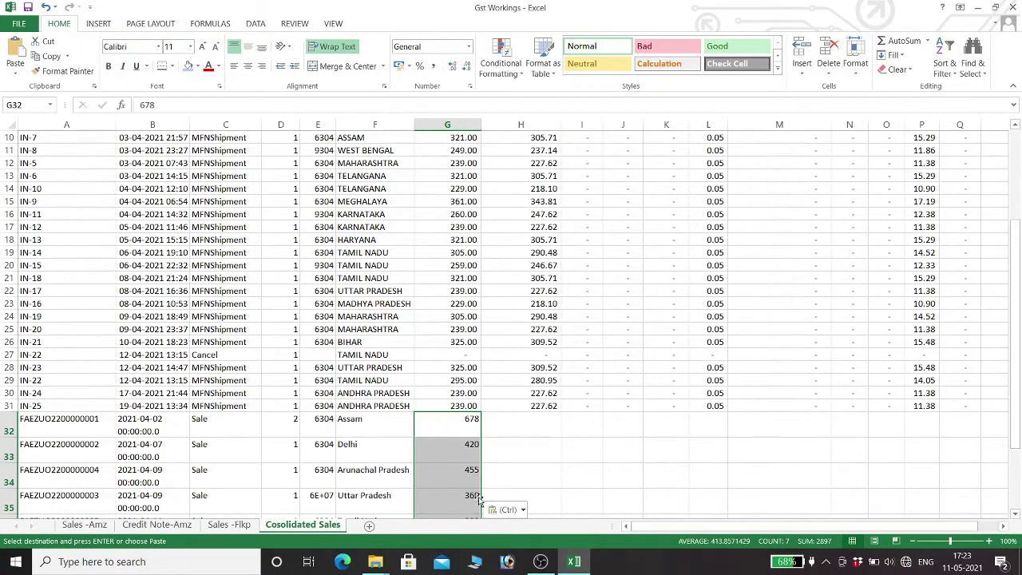
Copy the Taxable Values in F2:F8 of Sales -Flkp into column H of Cosolidated Sales, starting at H32
left_click(244, 524)
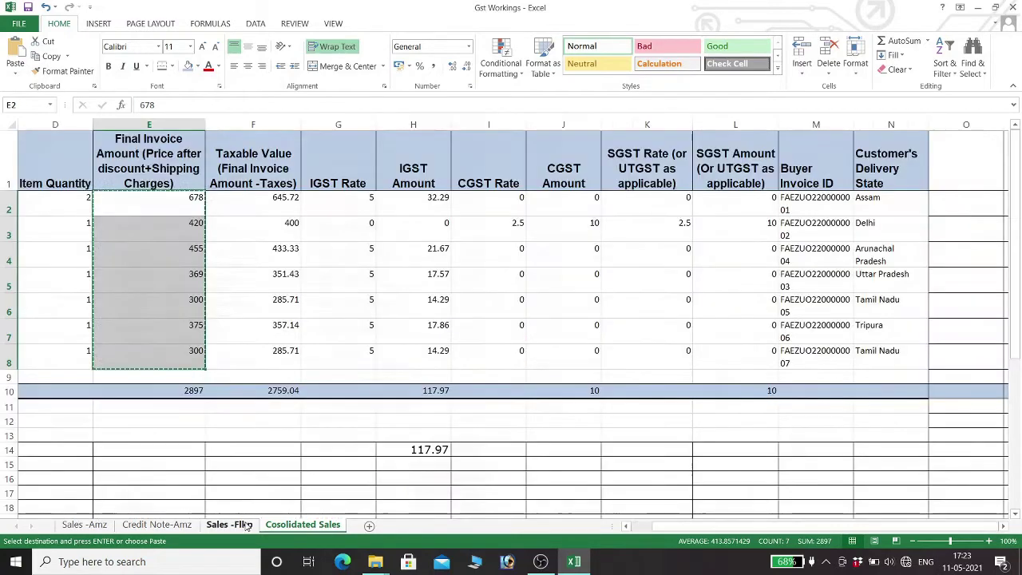
key("Escape")
left_click(255, 200)
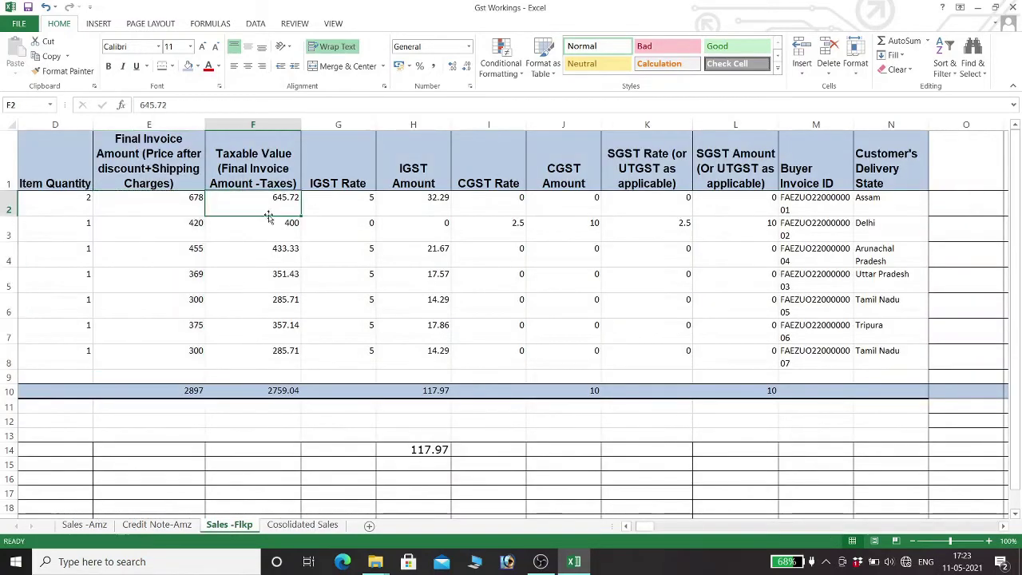
key("ctrl+v")
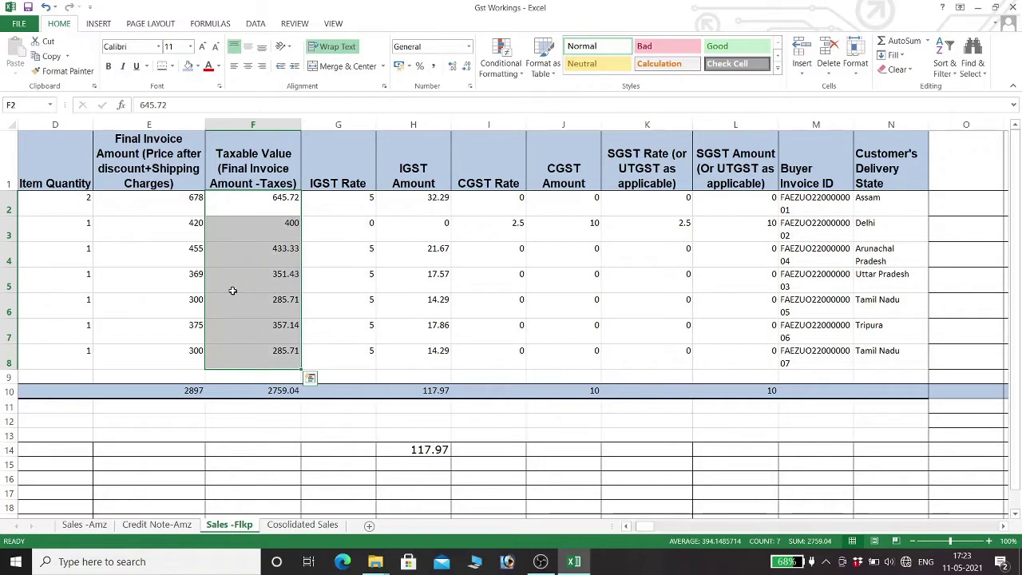
key("ctrl+c")
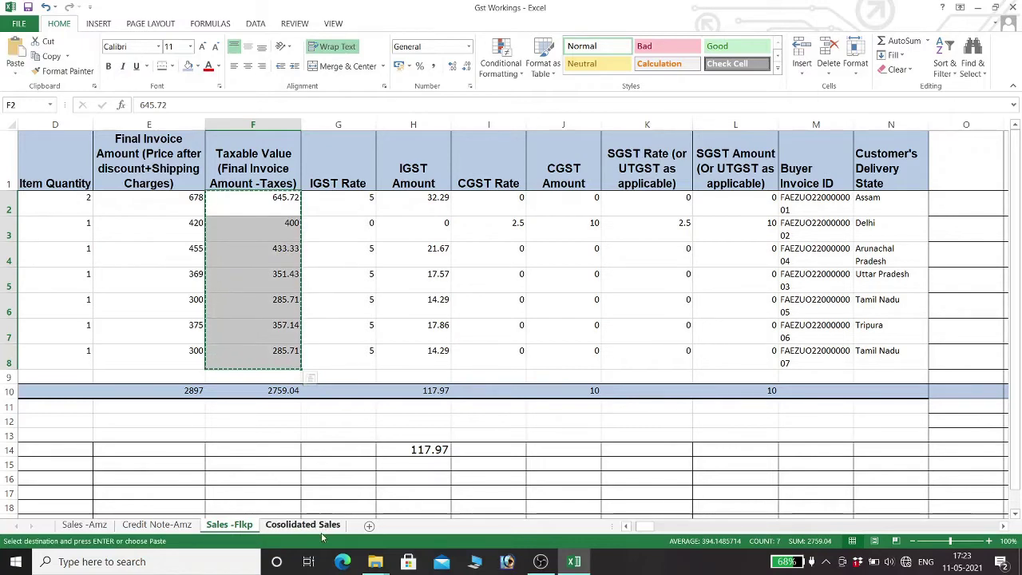
left_click(312, 527)
left_click(528, 421)
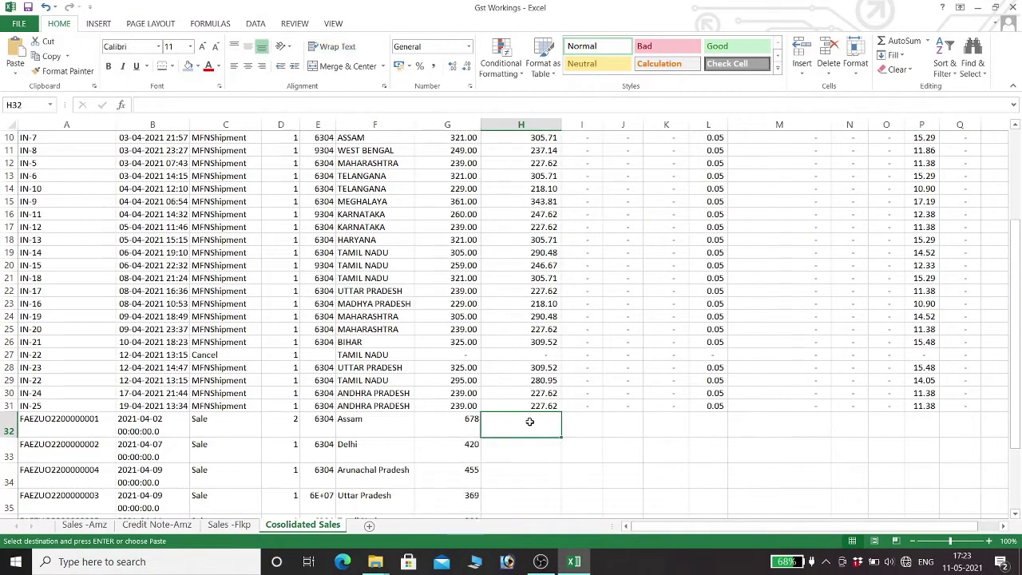
key("ctrl+v")
scroll(651, 448, "up", 3)
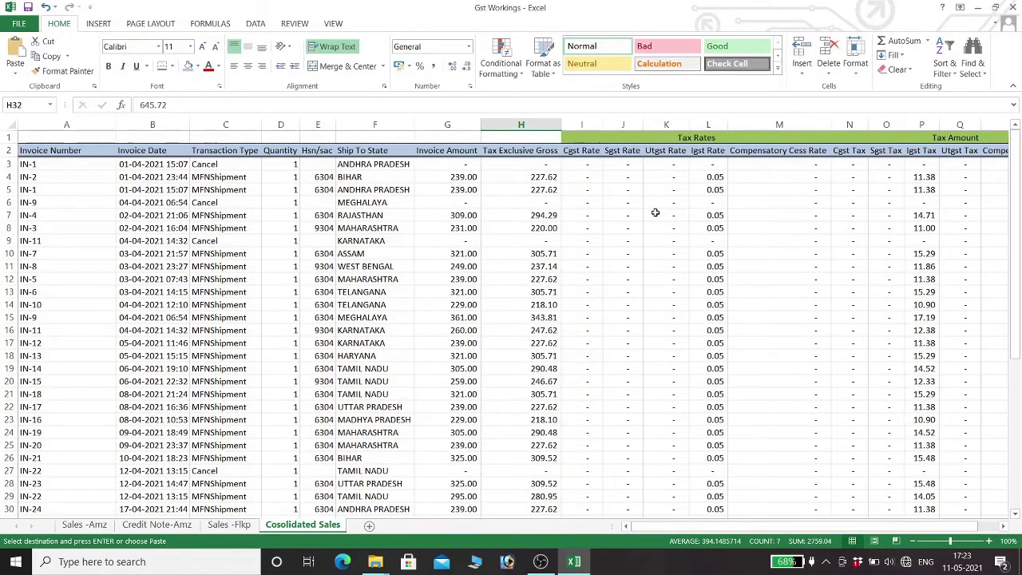
scroll(665, 246, "down", 4)
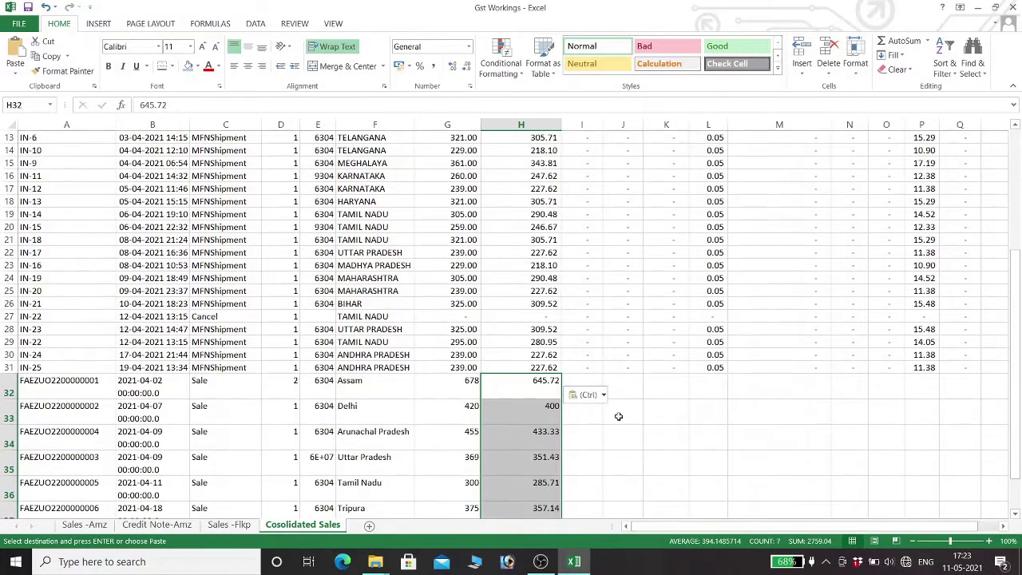
left_click(639, 392)
left_click(586, 393)
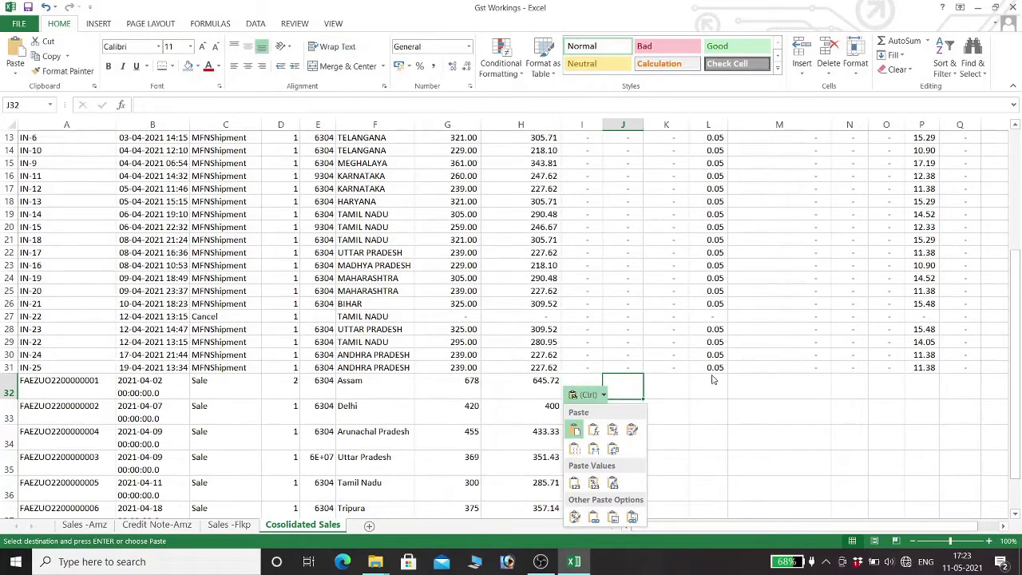
key("Escape")
key("Left")
key("alt+Tab")
key("alt+Tab")
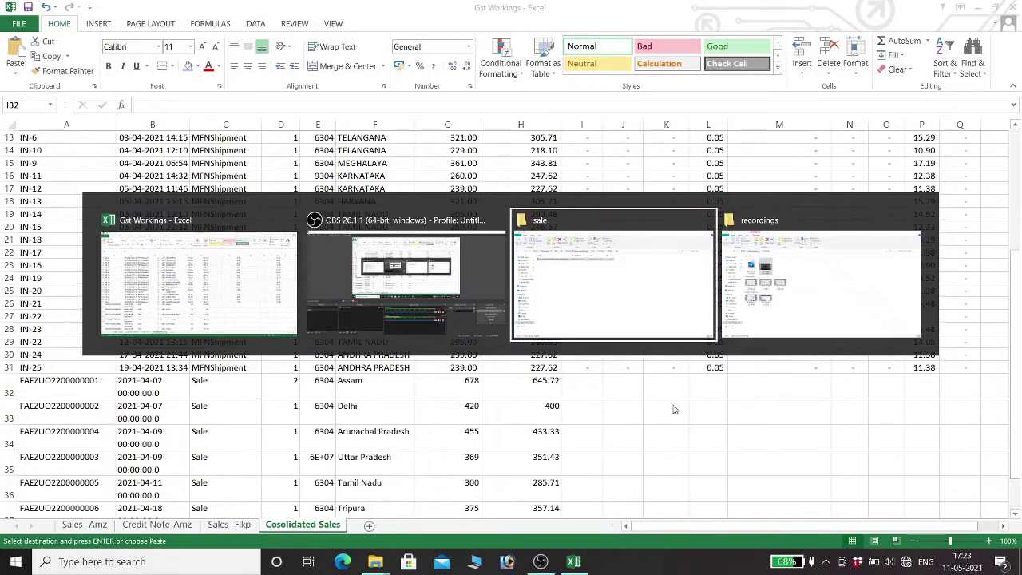
key("alt+Tab")
key("alt+Tab")
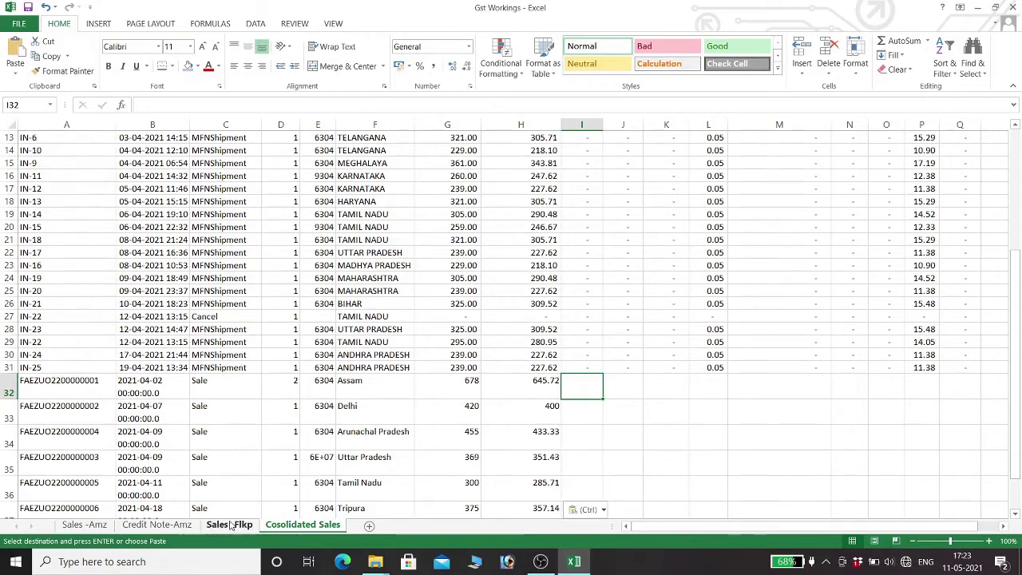
Copy the IGST Rates in G2:G8 of Sales -Flkp into column L of Cosolidated Sales, starting at L32
left_click(230, 525)
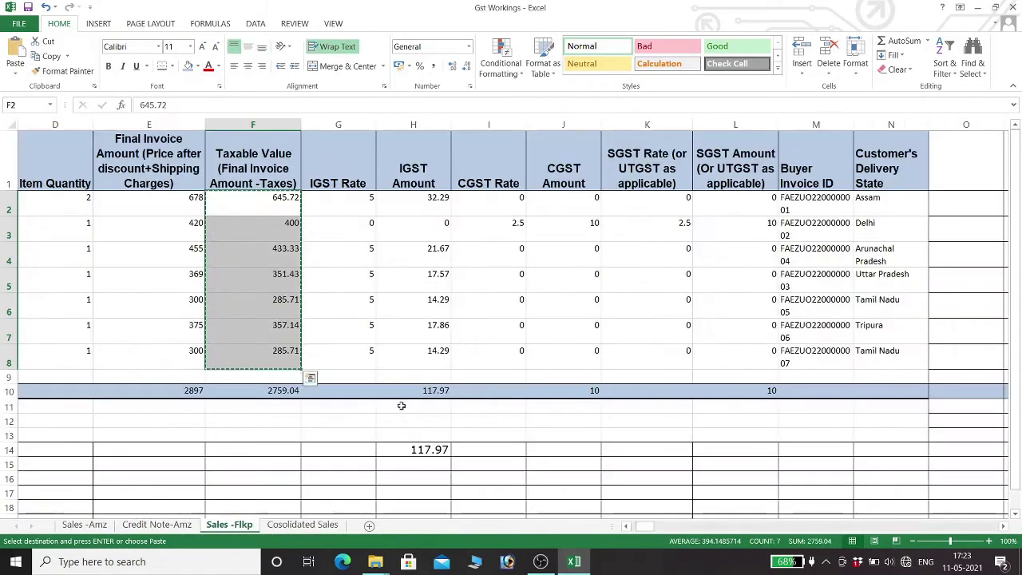
key("Escape")
left_click(357, 207)
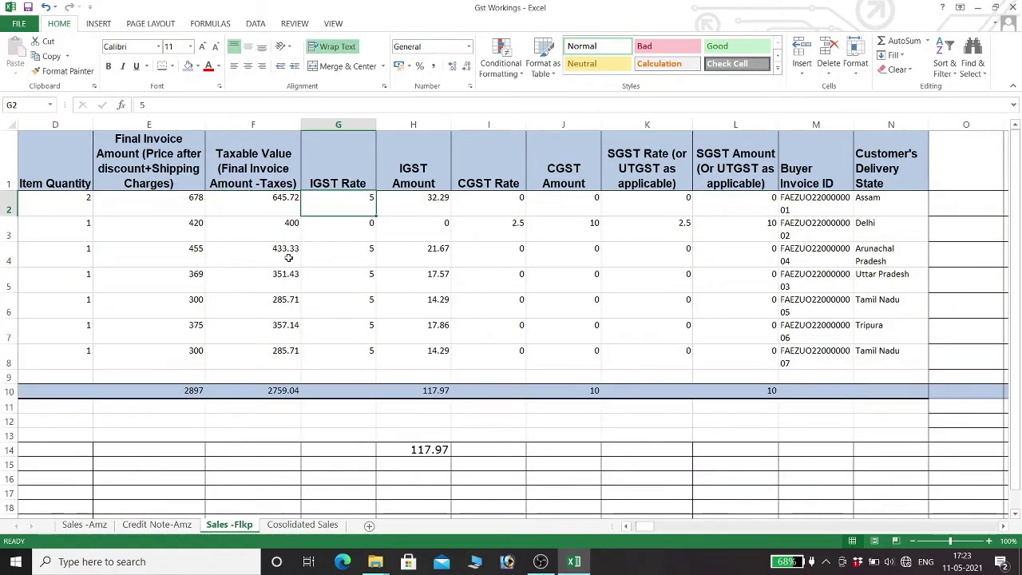
key("ctrl+shift+Down")
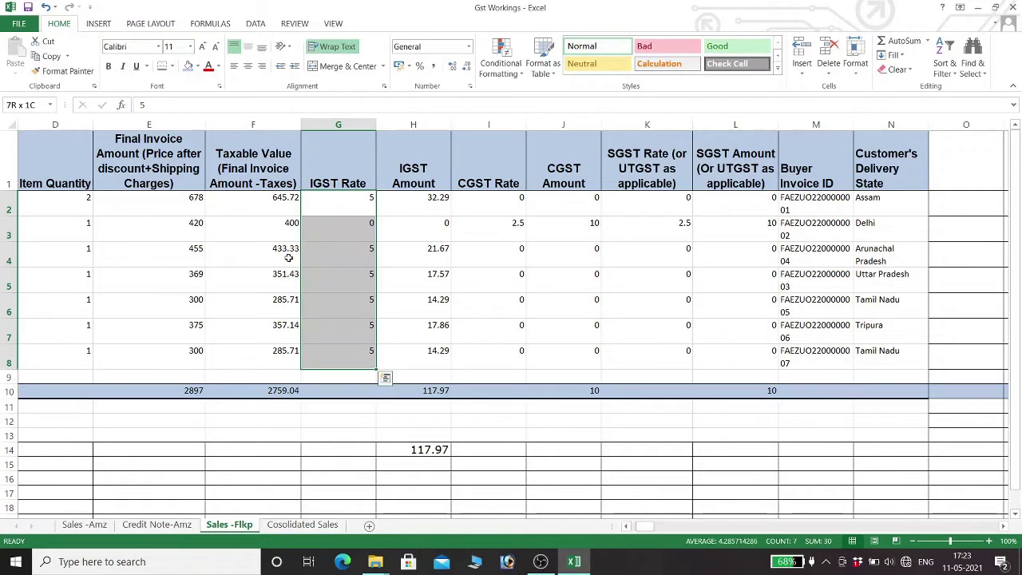
key("ctrl+c")
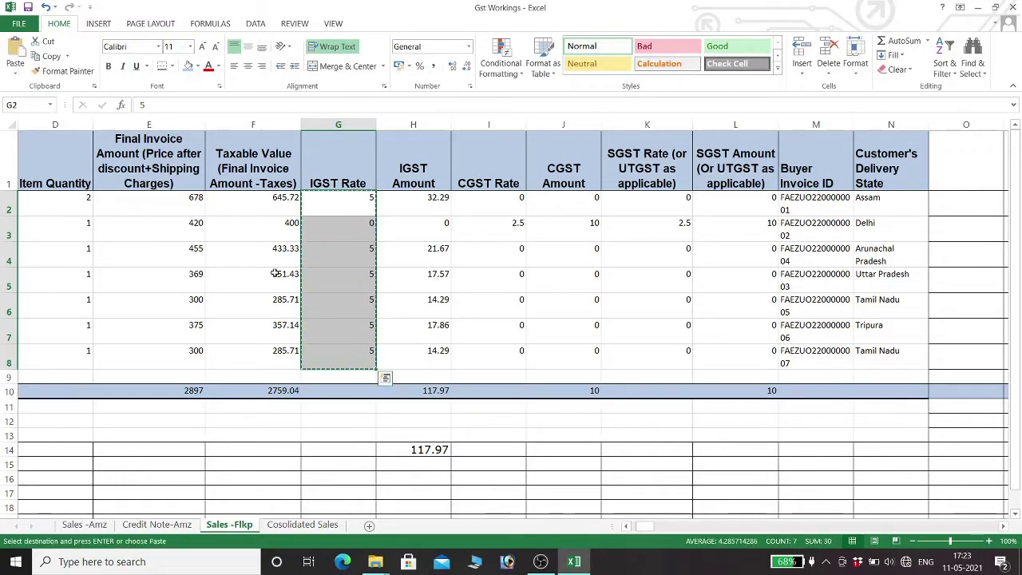
left_click(302, 525)
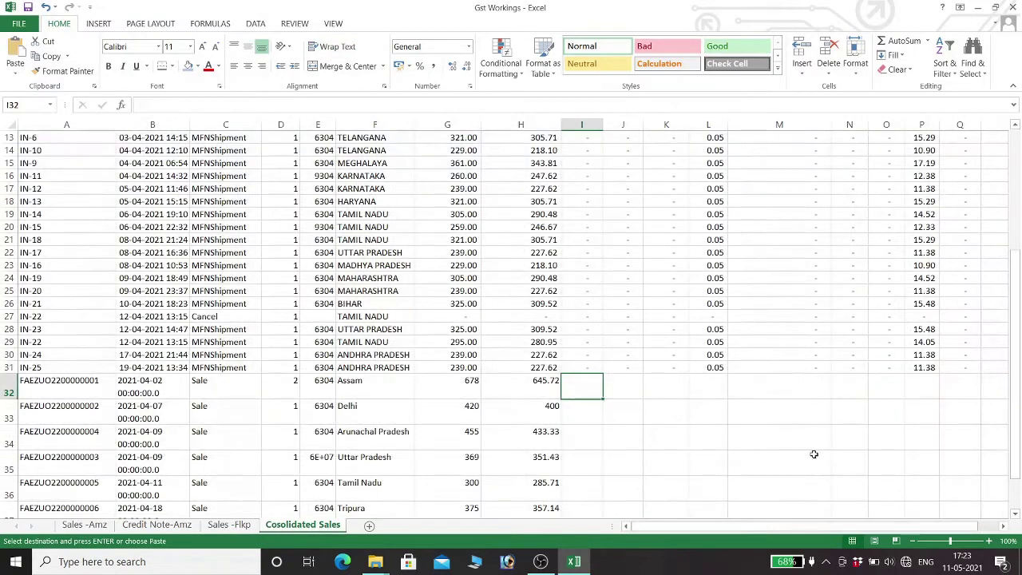
left_click(708, 384)
key("ctrl+v")
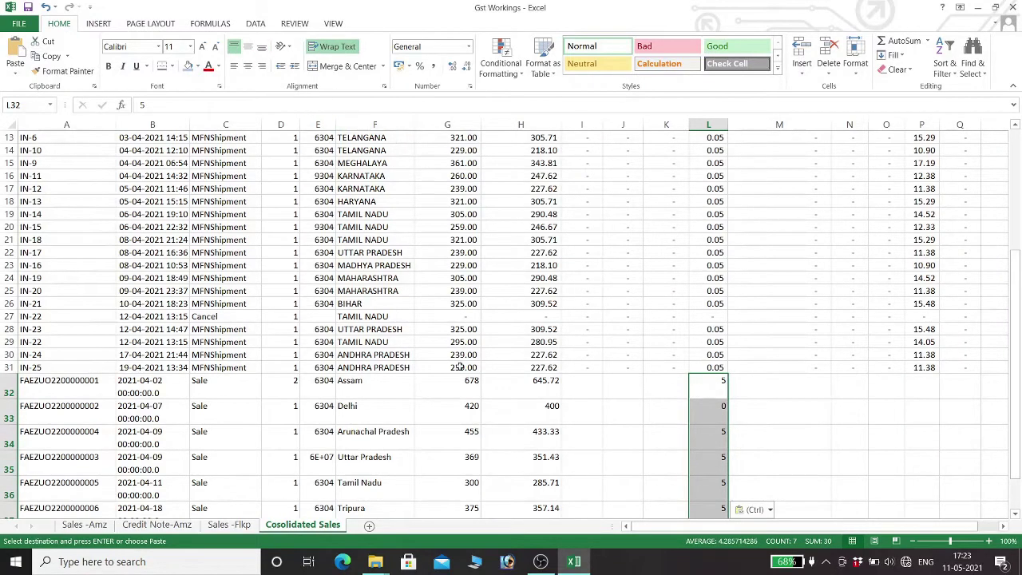
Copy the IGST Amounts in H2:H8 of Sales -Flkp into column P of Cosolidated Sales, starting at P32
left_click(229, 526)
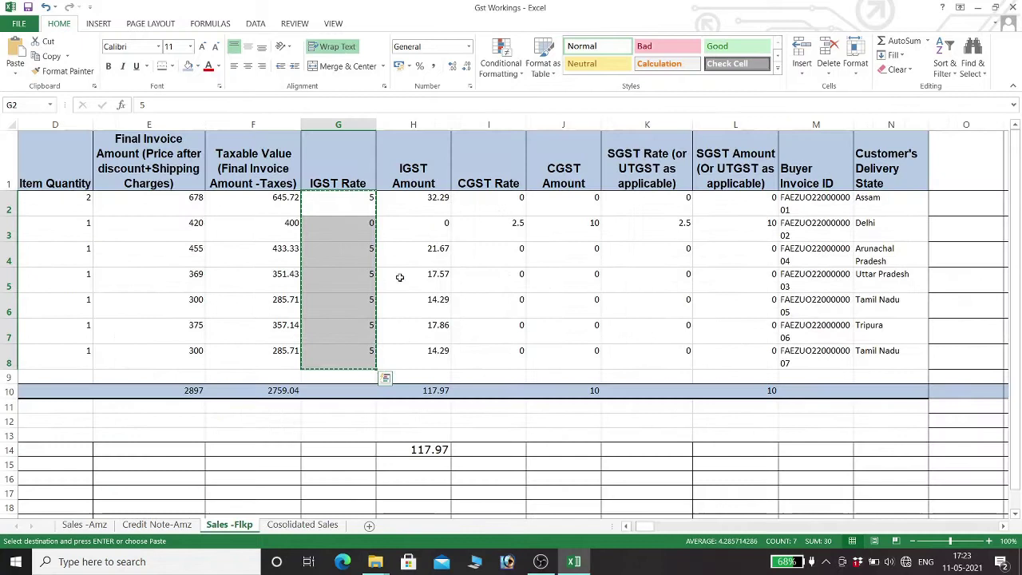
key("Escape")
left_click(426, 201)
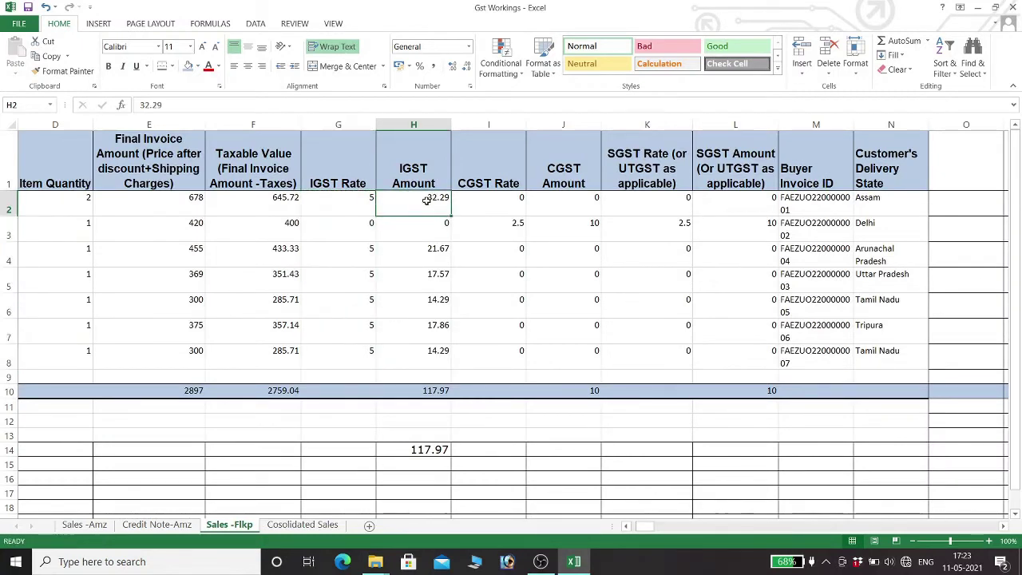
key("ctrl+shift+Down")
key("ctrl+c")
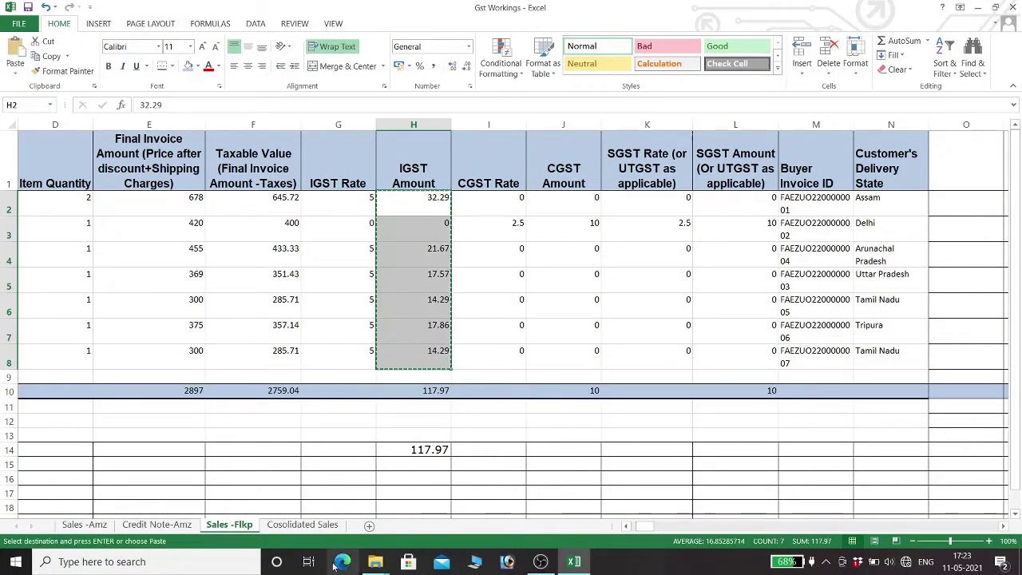
left_click(303, 524)
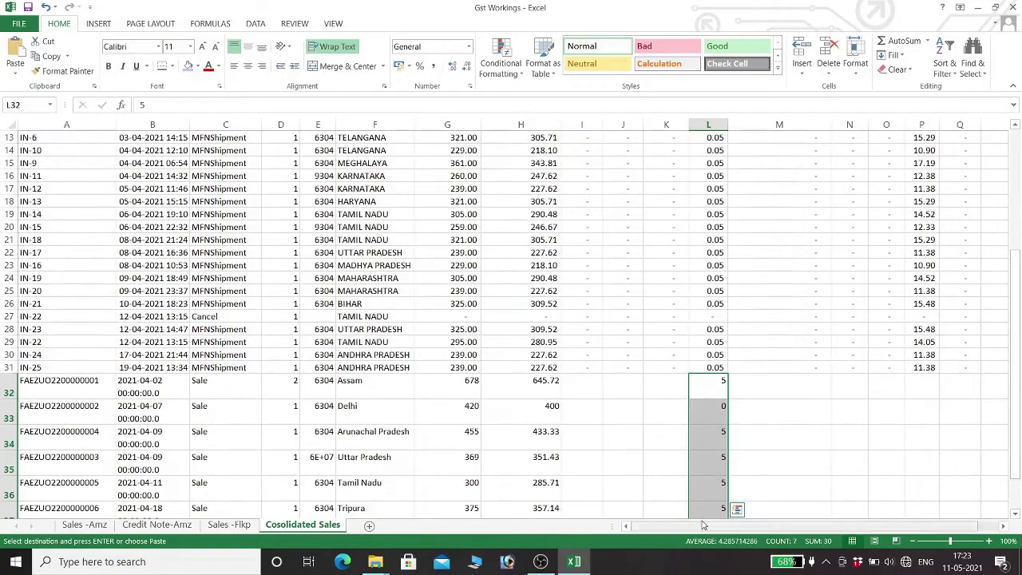
left_click(922, 389)
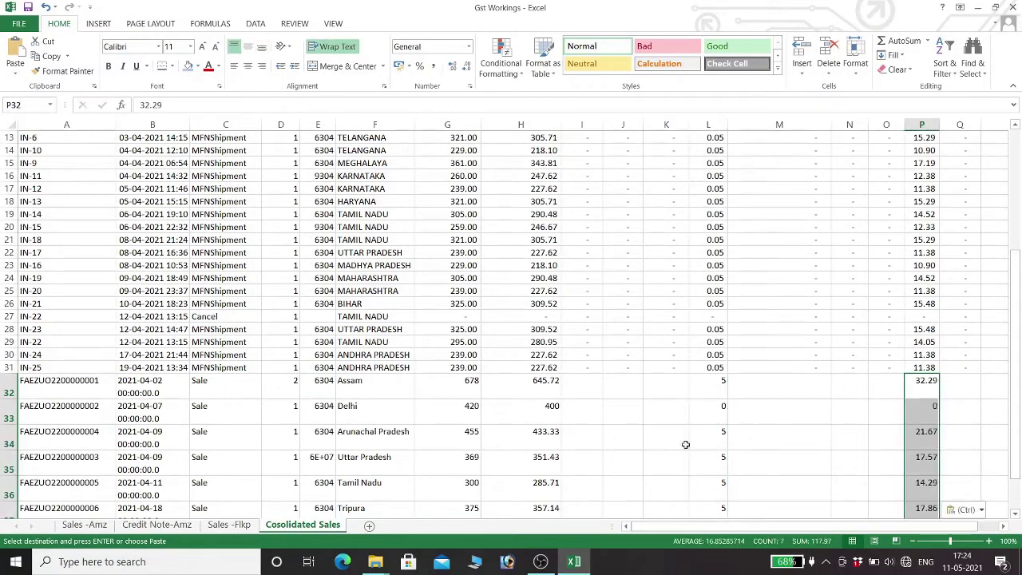
left_click(229, 525)
key("ctrl+v")
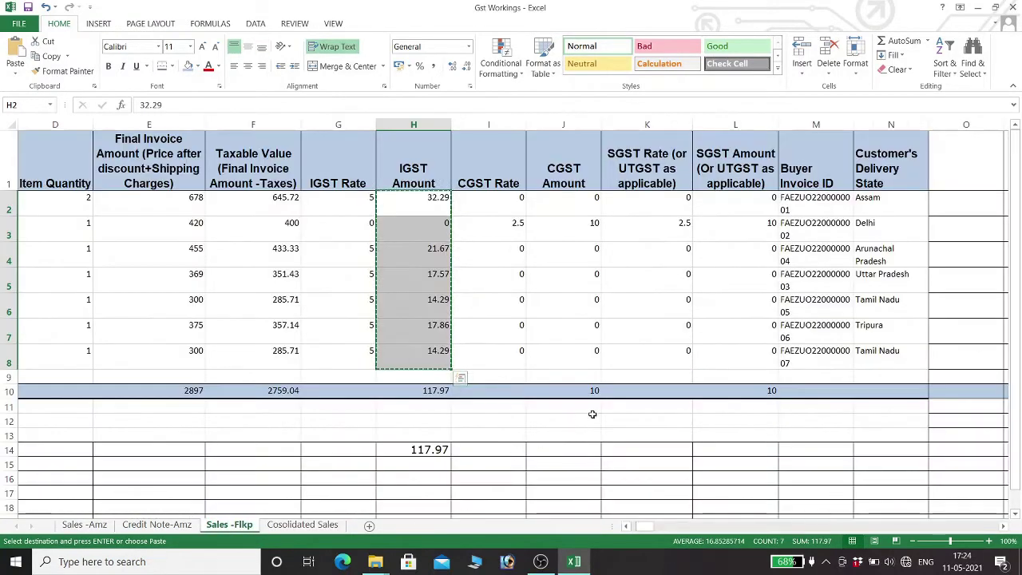
Copy the CGST Rates in I2:I8 of Sales -Flkp into column I of Cosolidated Sales, starting at I32
left_click(499, 206)
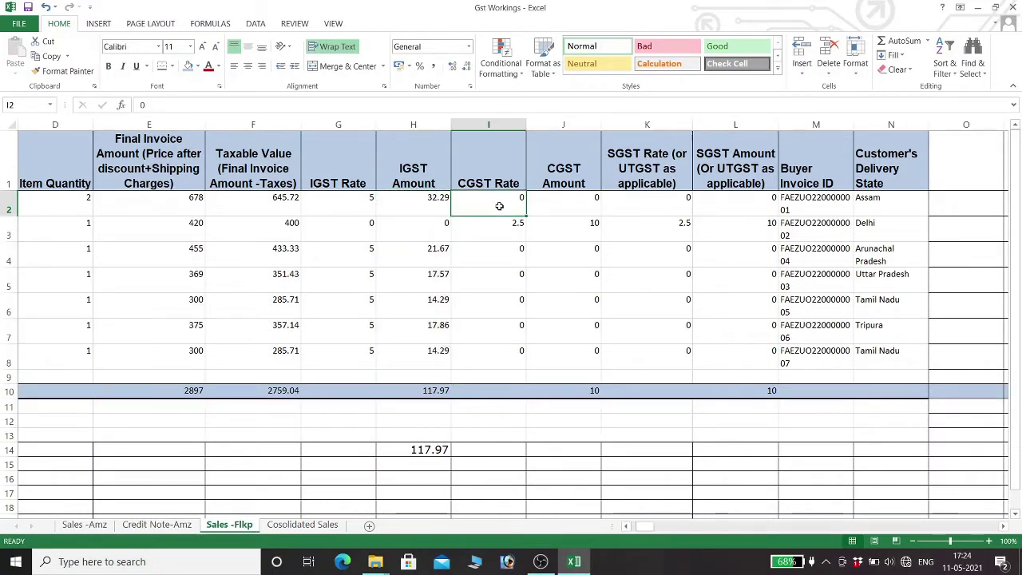
key("ctrl+shift+Down")
key("ctrl+c")
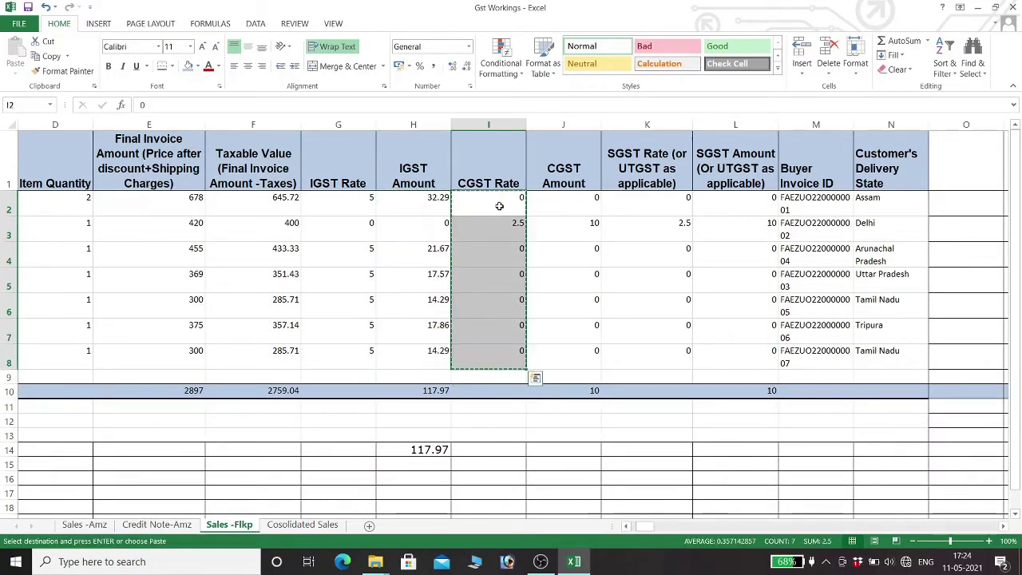
left_click(303, 525)
scroll(615, 382, "up", 4)
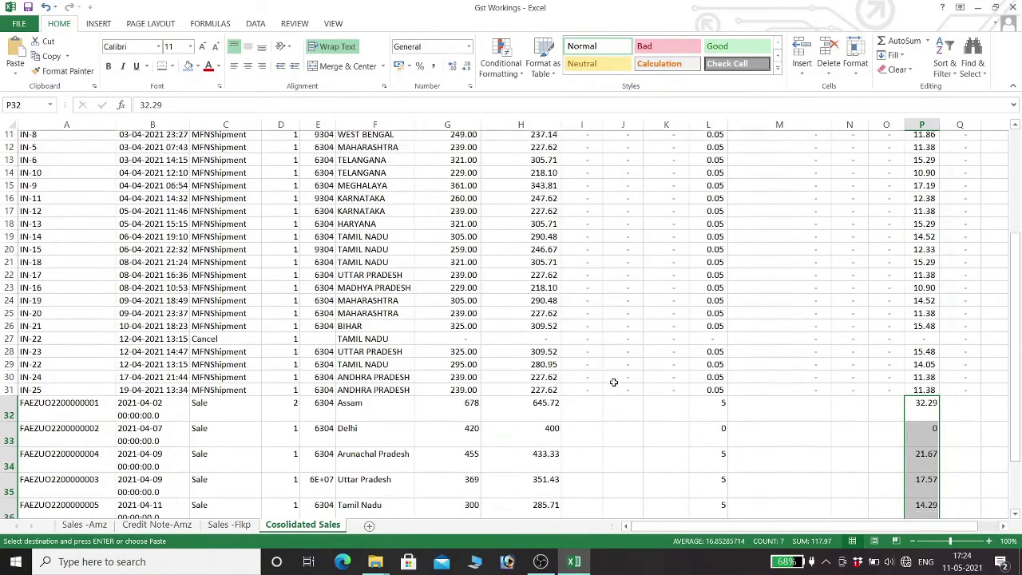
scroll(591, 407, "down", 3)
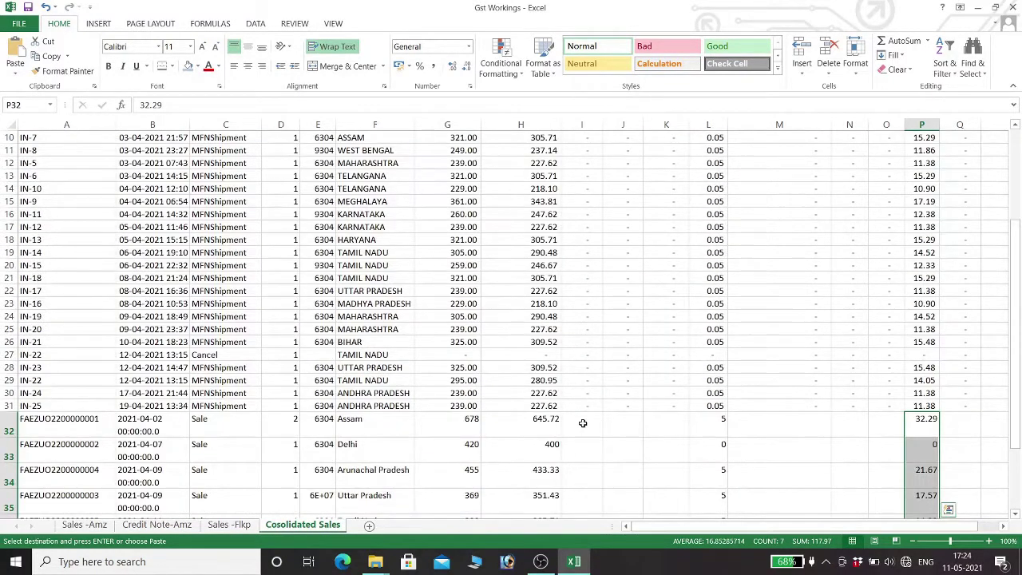
left_click(583, 423)
key("ctrl+v")
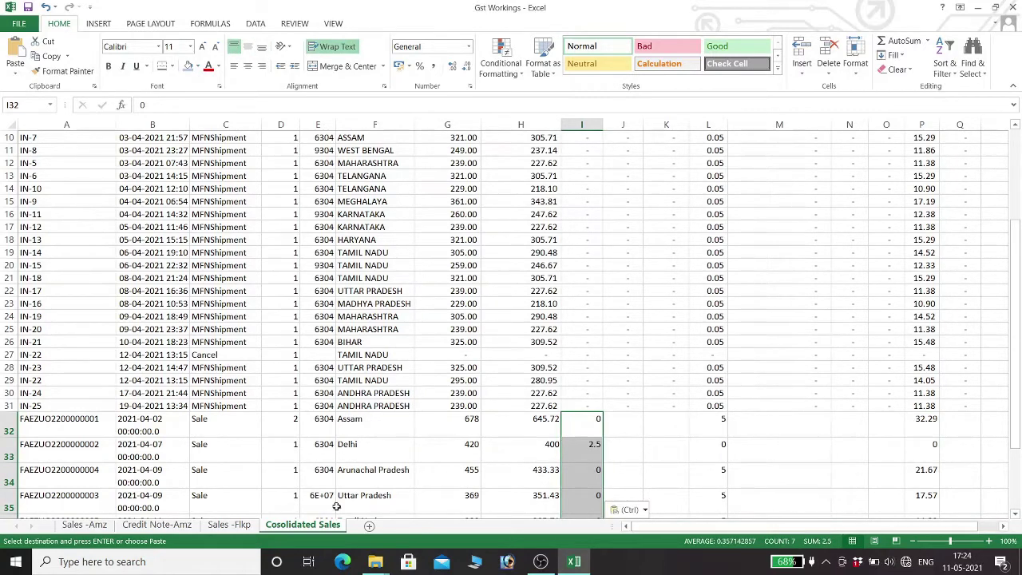
Copy the CGST Amounts in J2:J8 of Sales -Flkp into the Cgst Tax column of Cosolidated Sales, starting at N32
left_click(230, 524)
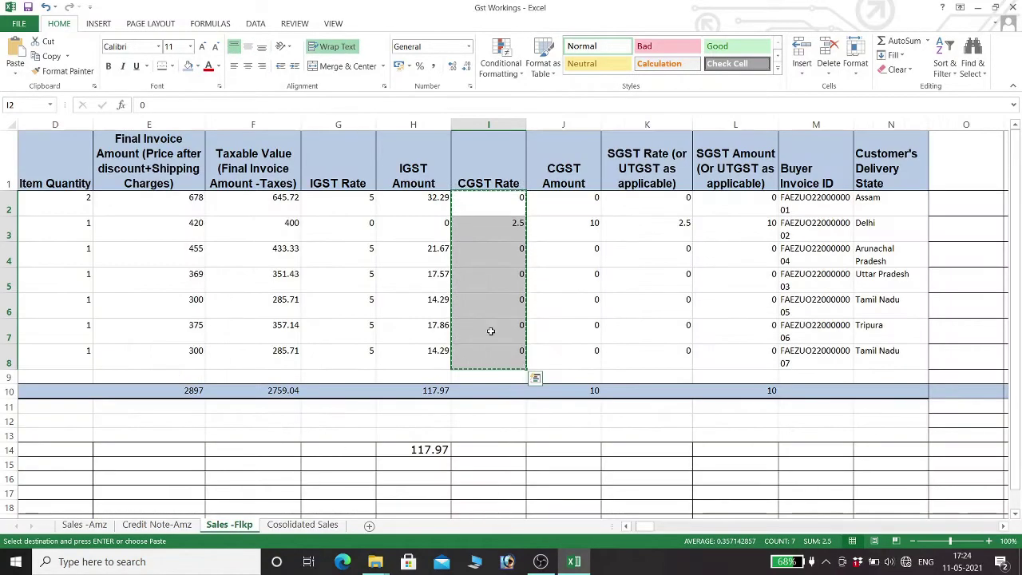
left_click(587, 205)
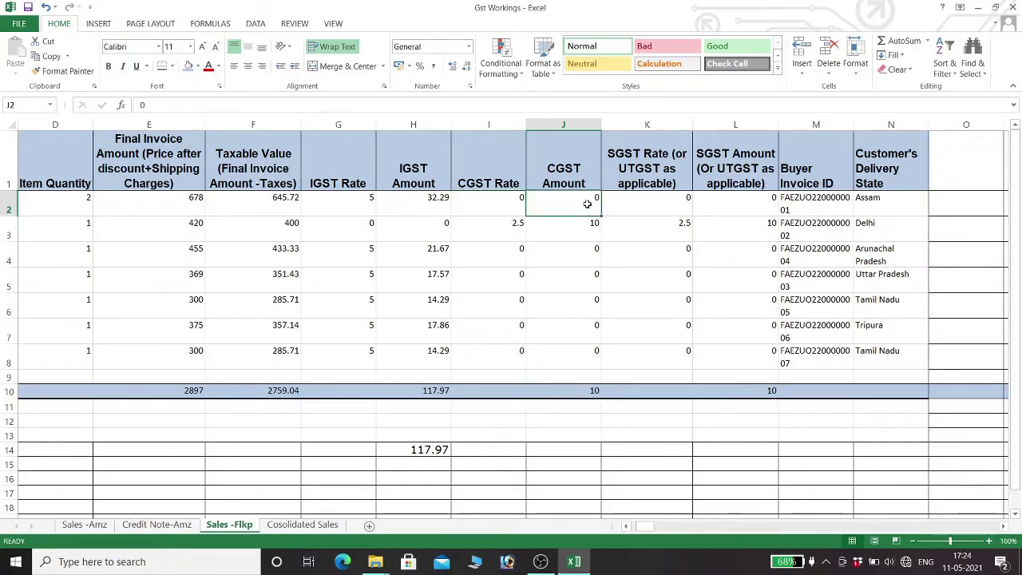
key("ctrl+v")
key("ctrl+c")
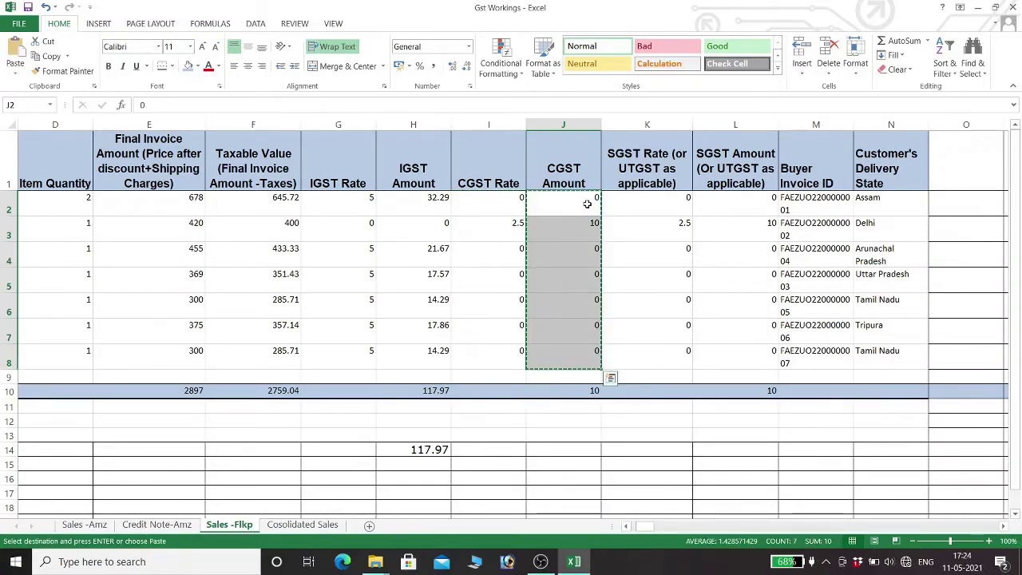
left_click(303, 524)
key("ctrl+v")
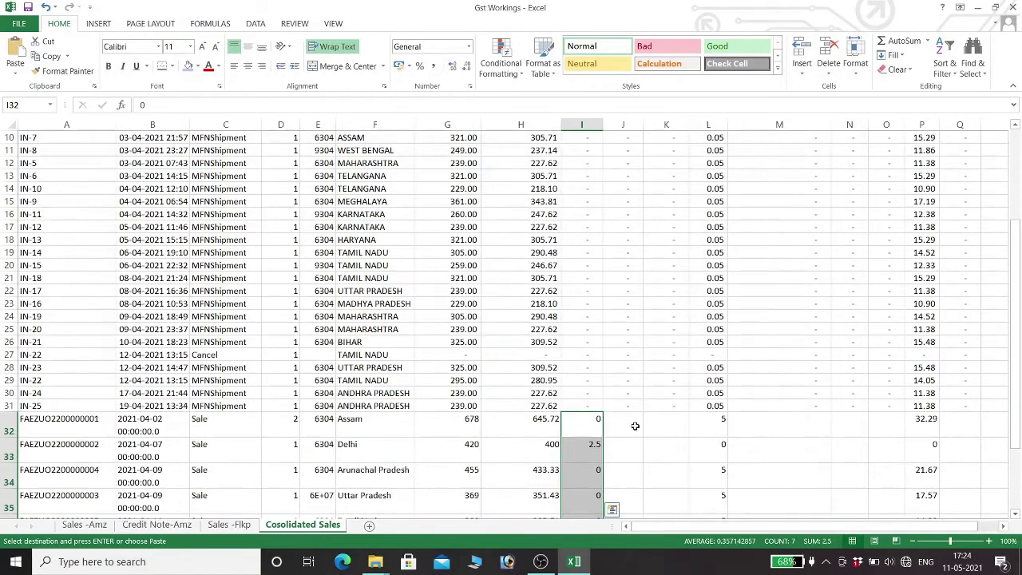
scroll(824, 436, "up", 3)
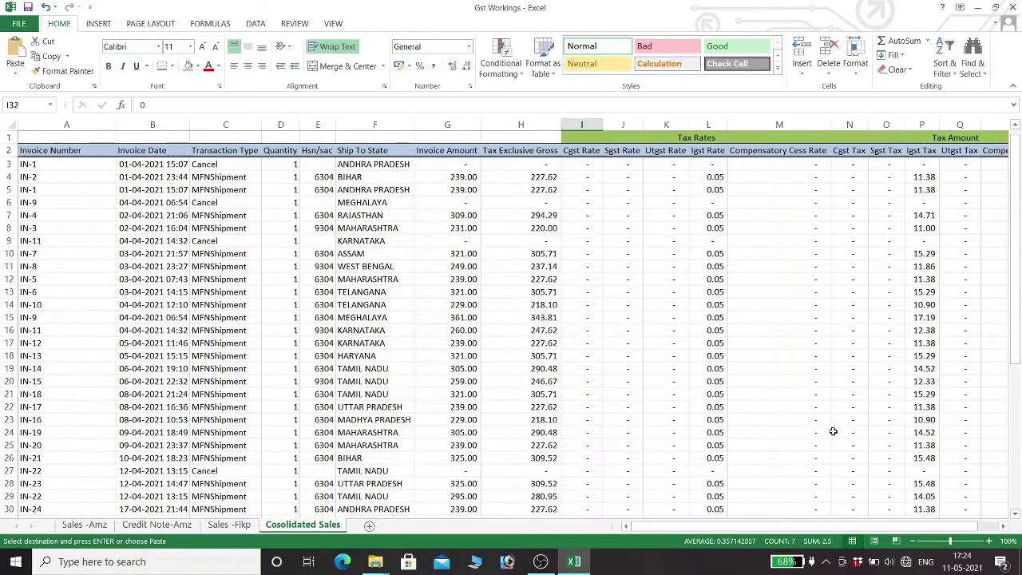
scroll(862, 302, "down", 2)
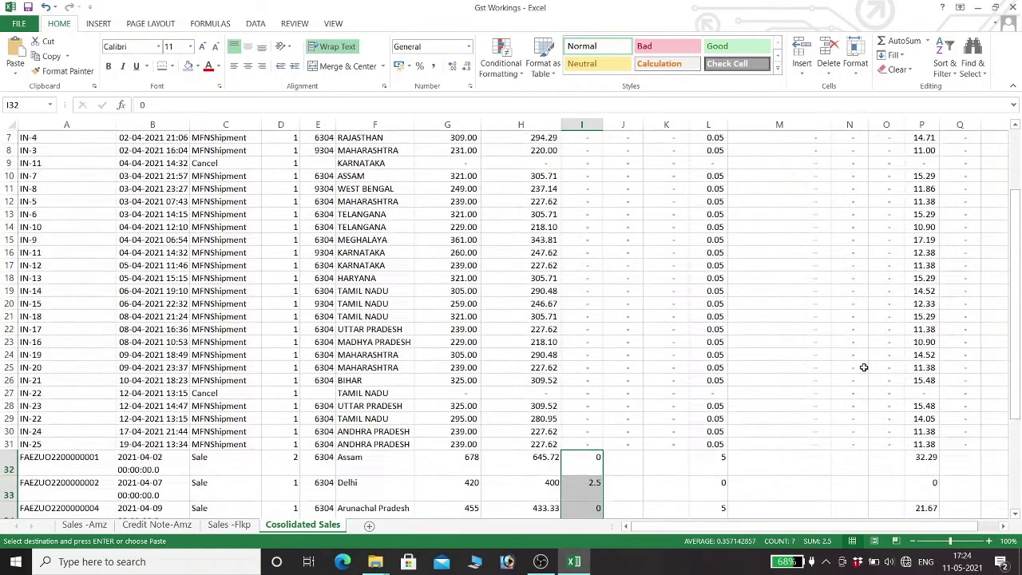
left_click(858, 466)
key("ctrl+v")
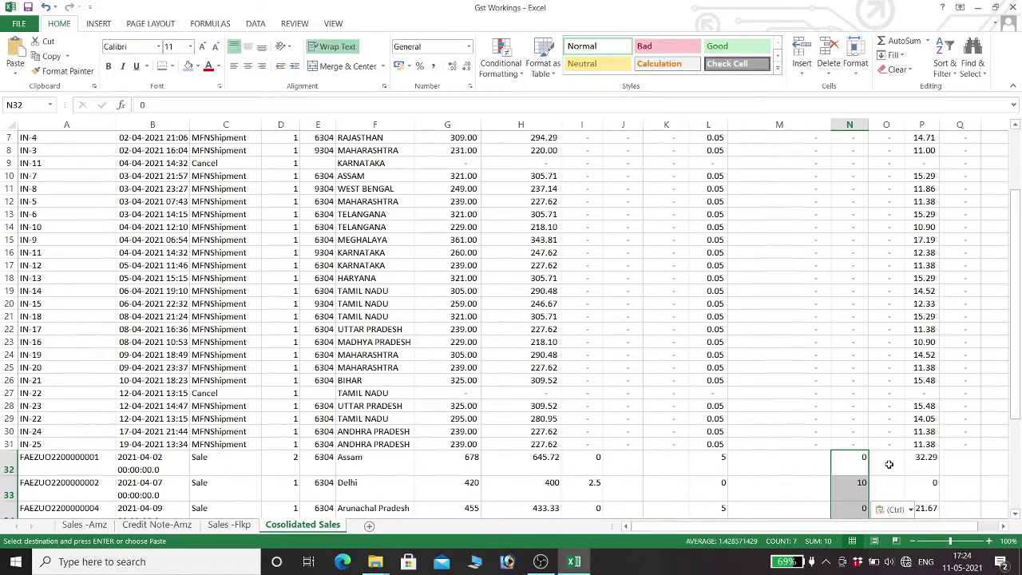
Paste the same copied CGST Amounts into the Sgst Tax column of Cosolidated Sales, starting at O32
left_click(889, 464)
key("ctrl+v")
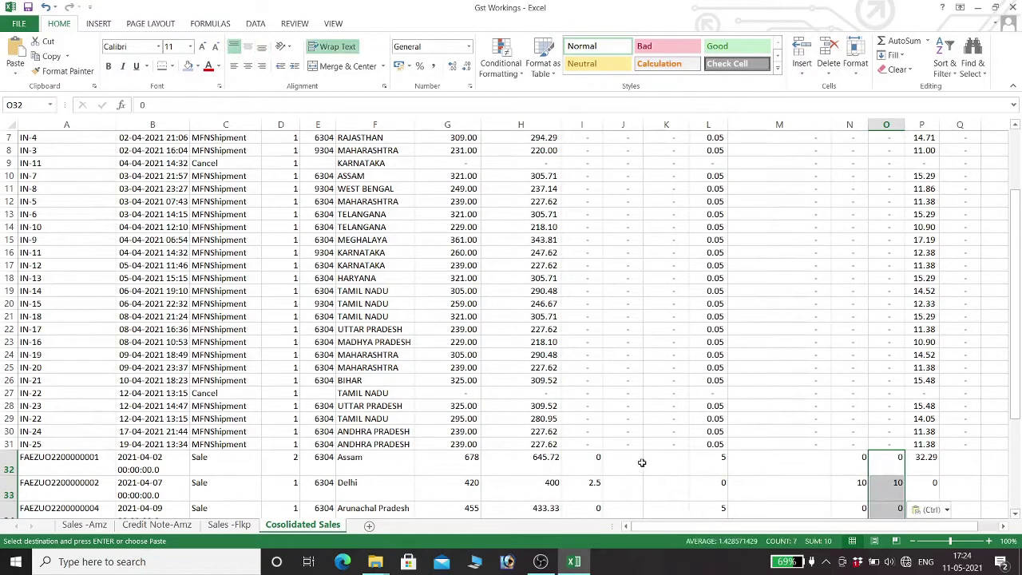
key("Escape")
Copy the Cgst Rates in I32:I38 into the Sgst Rate column, starting at J32
left_click(622, 464)
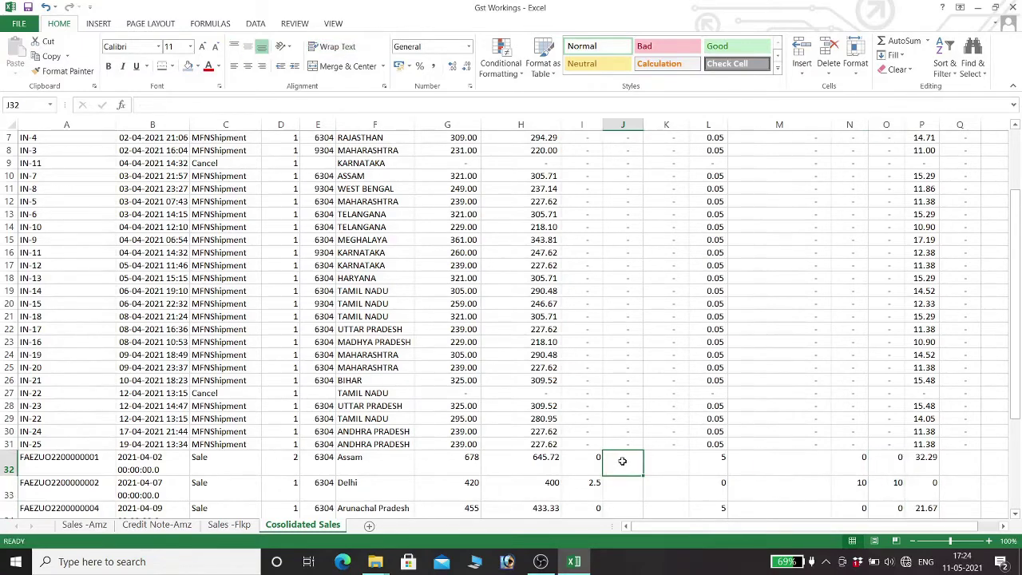
left_click(580, 456)
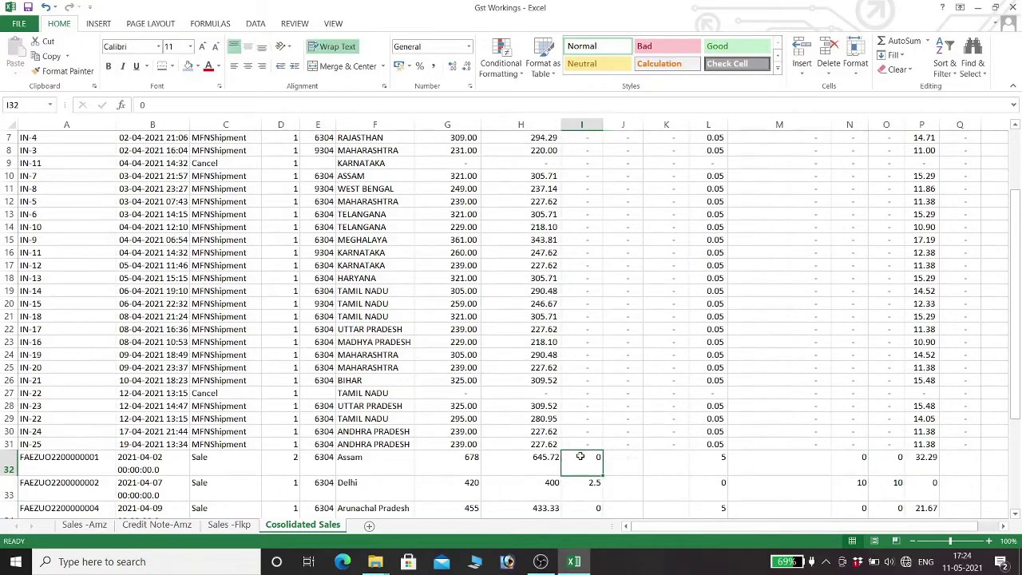
key("ctrl+shift+Down")
key("ctrl+c")
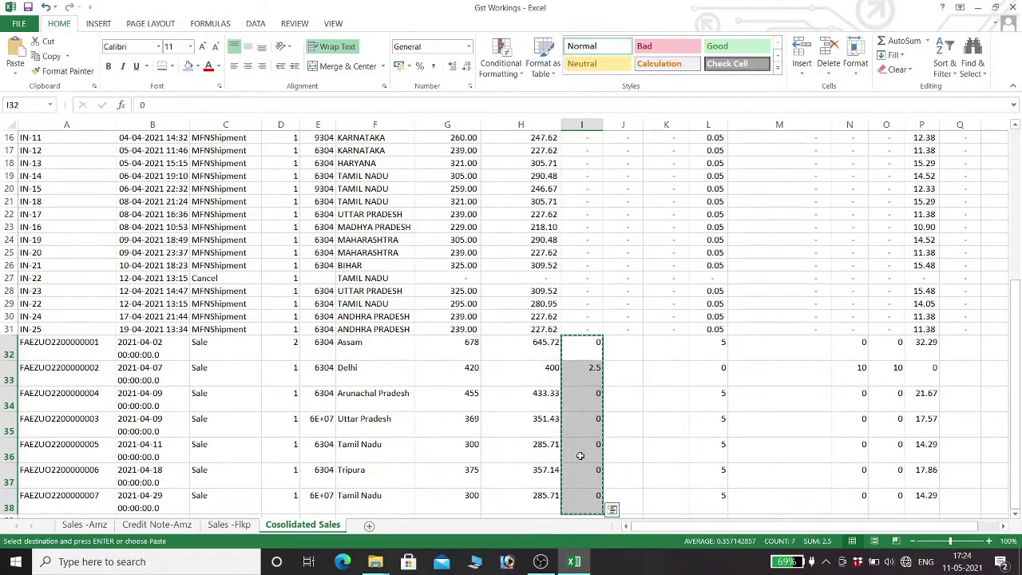
key("Right")
key("ctrl+v")
key("Escape")
key("Down")
key("Up")
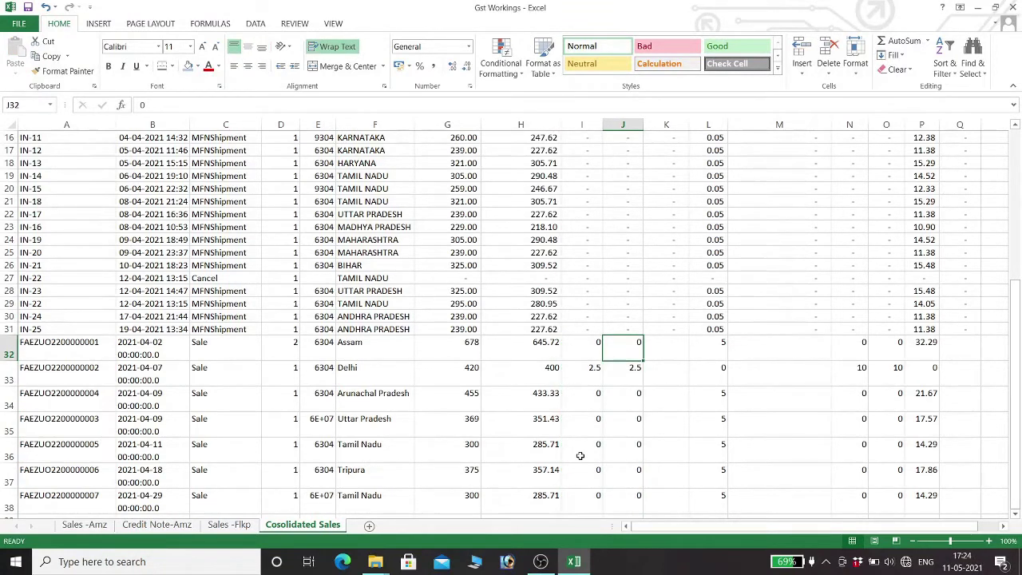
Apply the Comma number style to the Flipkart amounts, rates and taxes in G32:R38 of Cosolidated Sales
key("Up")
key("Down")
key("Left")
key("Left")
key("Left")
key("Left")
key("Left")
key("Left")
key("Left")
key("Left")
key("Left")
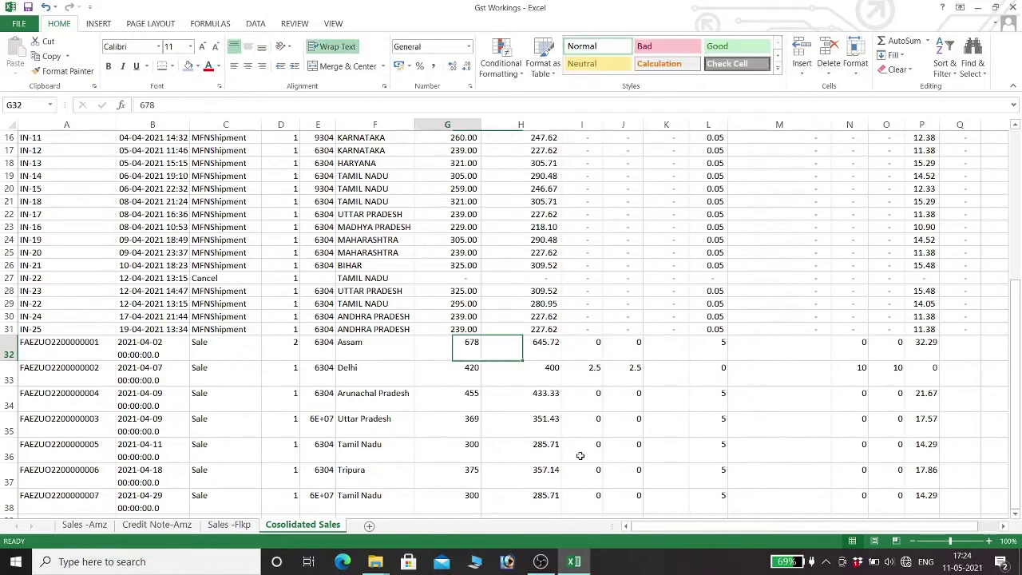
key("Right")
key("Right")
key("Right")
key("Right")
key("Right")
key("Right")
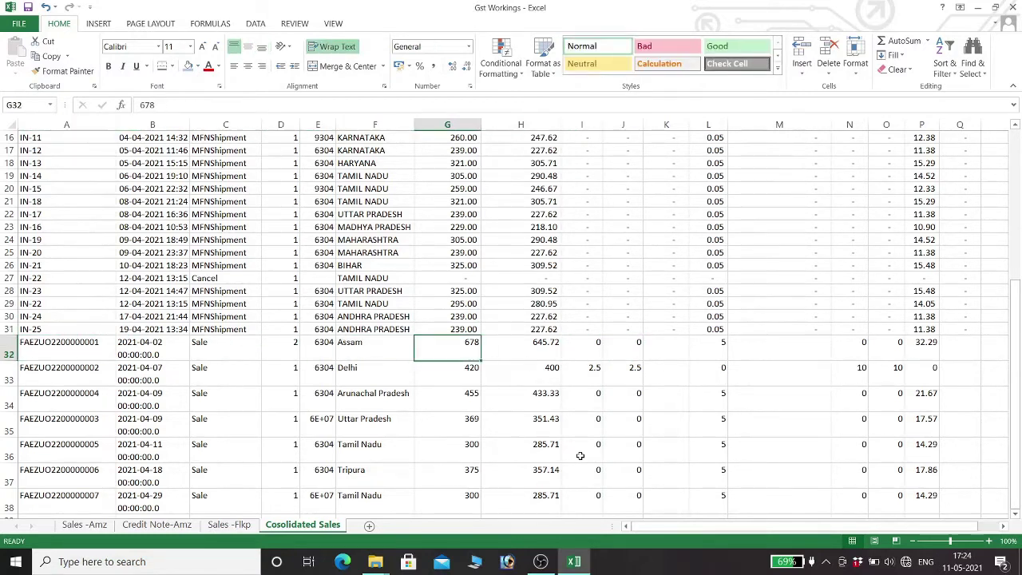
key("shift+Right")
key("shift+Right")
key("shift+Right")
key("shift+Right")
key("shift+Right")
key("shift+Right")
key("shift+Right")
key("shift+Right")
key("shift+Right")
key("shift+Right")
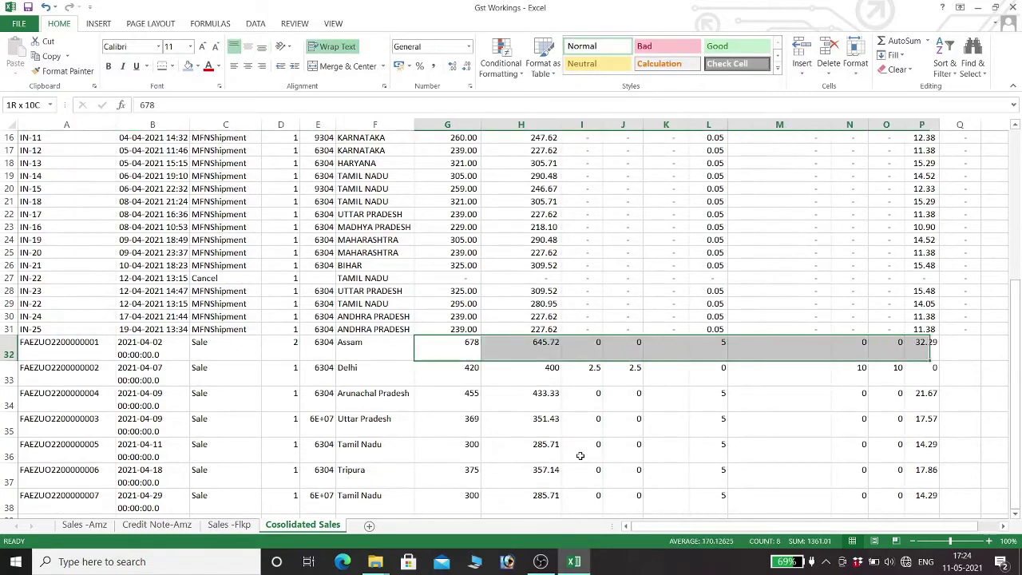
key("ctrl+shift+Right")
key("ctrl+shift+Left")
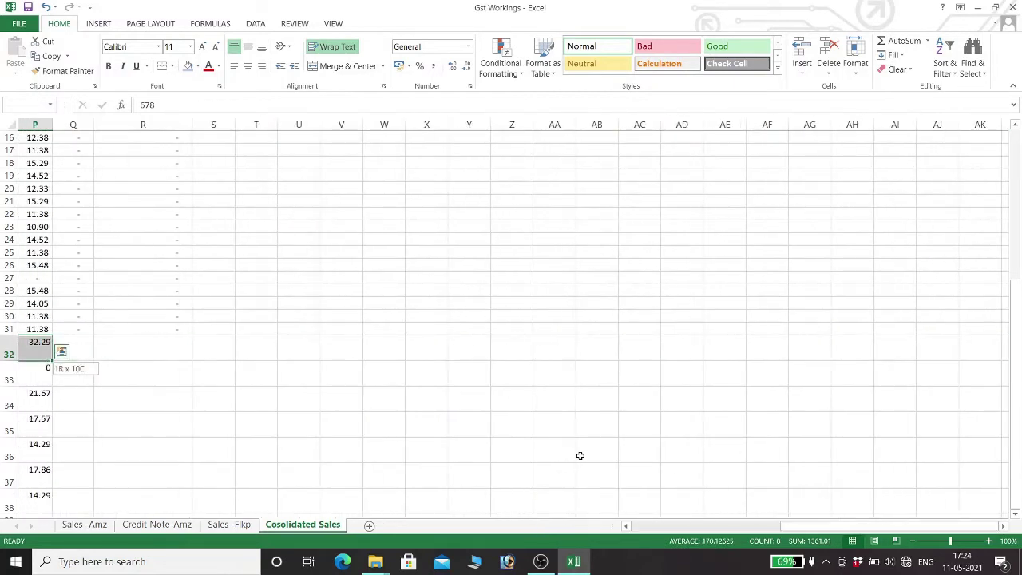
key("shift+Right")
key("shift+Right")
key("shift+Down")
key("shift+Down")
key("shift+Down")
key("shift+Down")
key("shift+Down")
key("shift+Down")
key("ctrl+shift+Down")
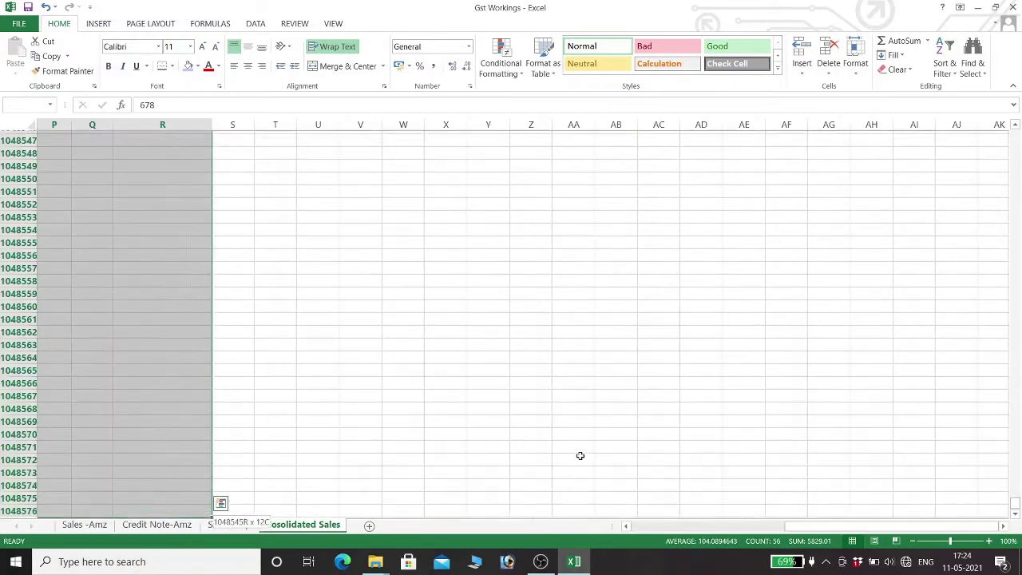
key("ctrl+shift+Up")
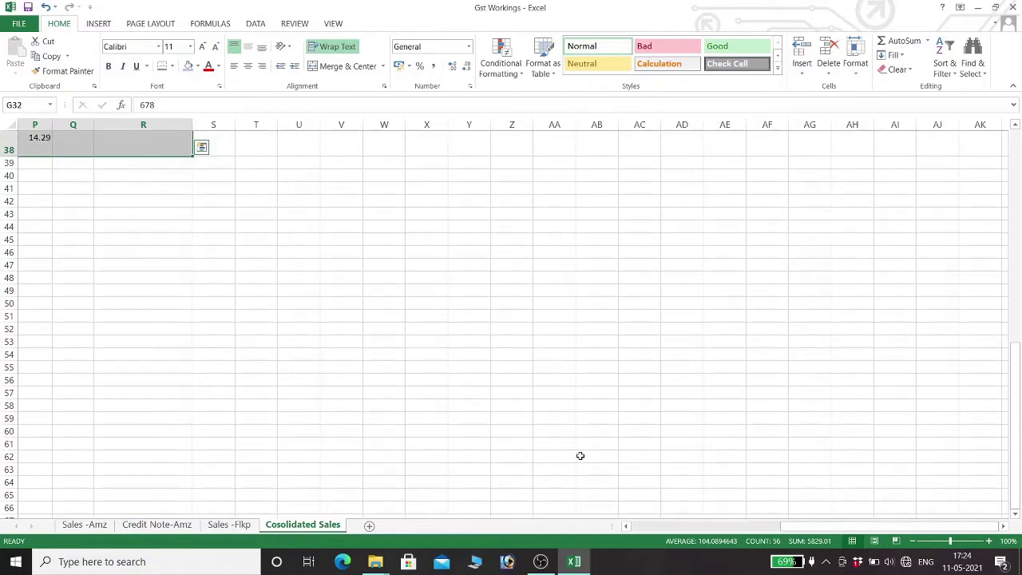
key("alt")
key("h")
key("k")
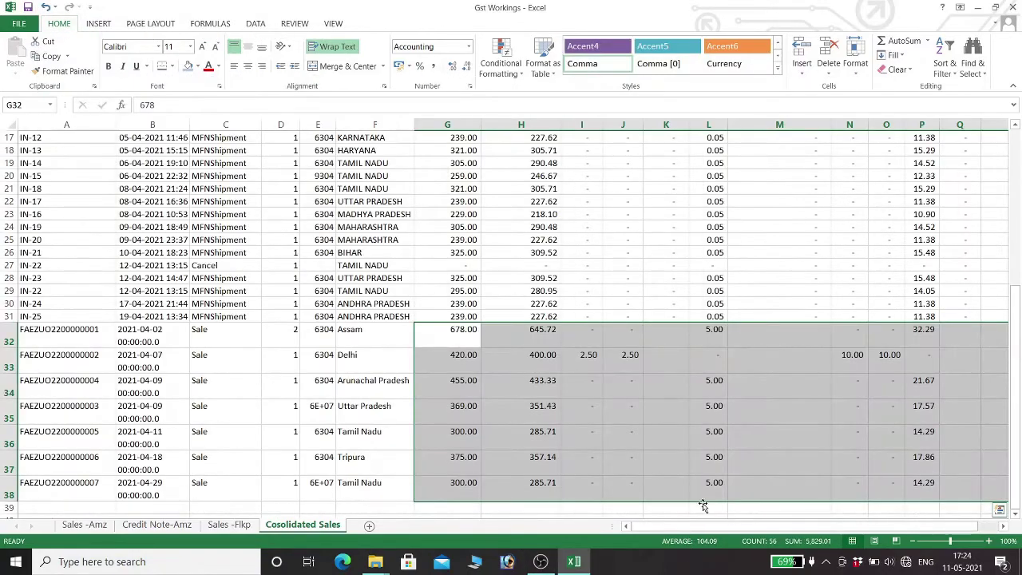
scroll(758, 446, "up", 3)
scroll(679, 426, "down", 2)
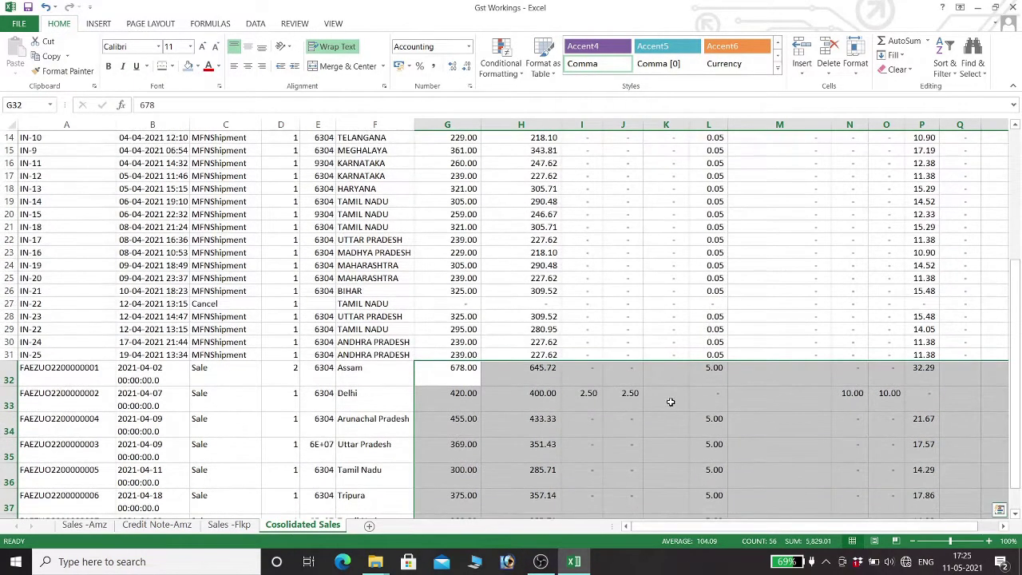
left_click(670, 401)
left_click(670, 377)
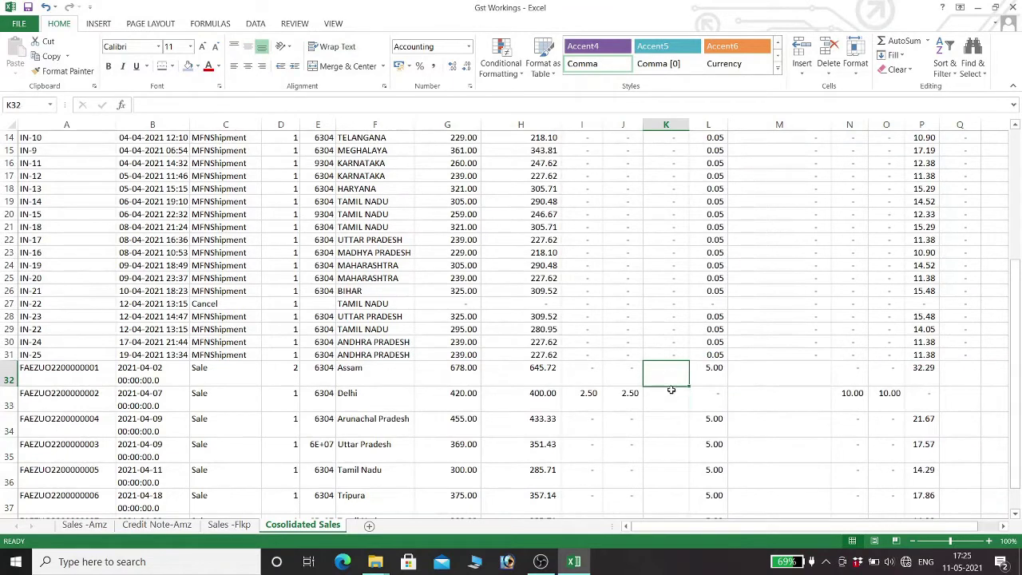
left_click(673, 410)
left_click(671, 445)
scroll(679, 399, "down", 3)
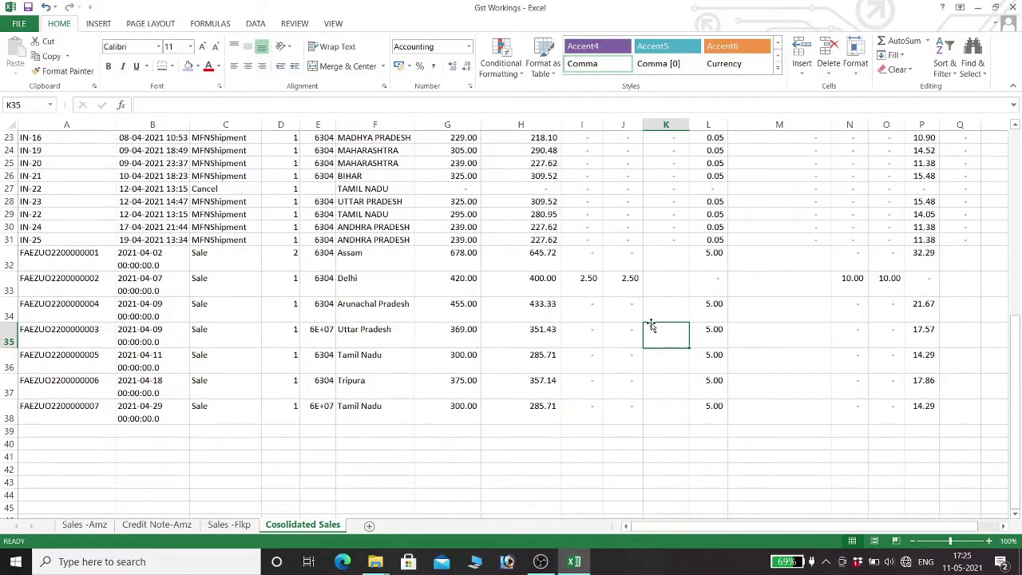
Replace all empty cells in the Cosolidated Sales data with a hyphen (-) using Find and Replace
key("ctrl+f")
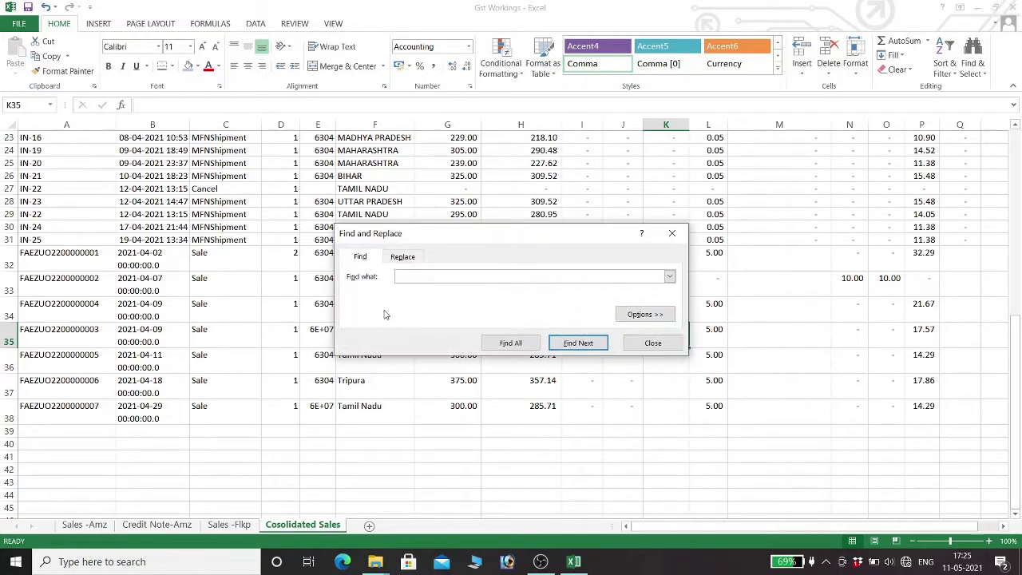
left_click(401, 257)
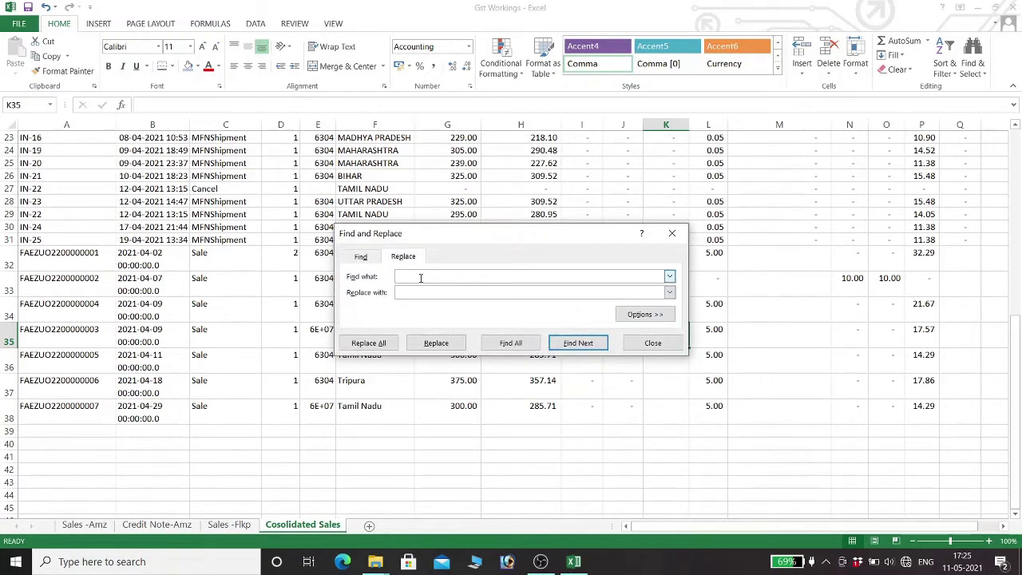
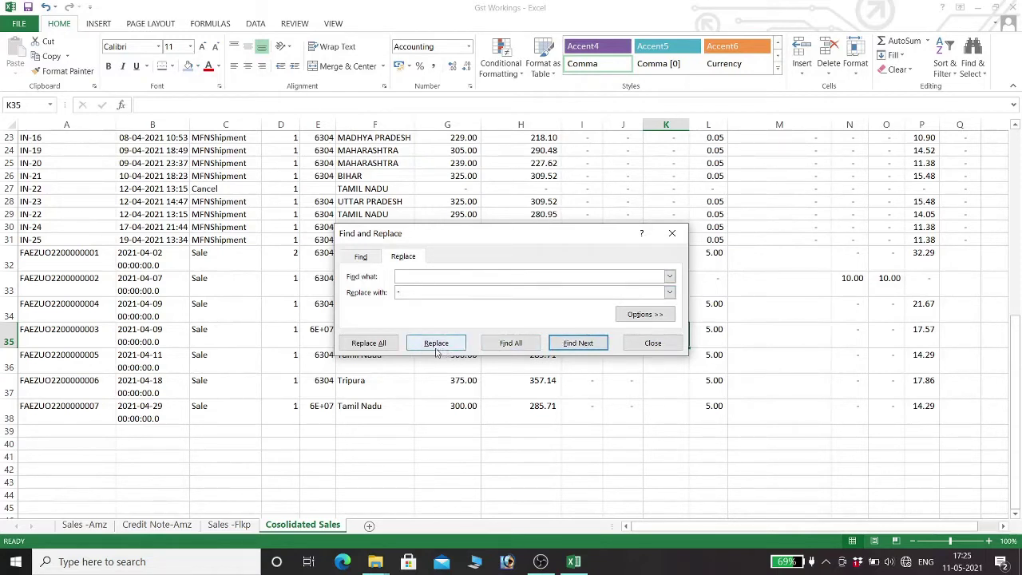
left_click(380, 345)
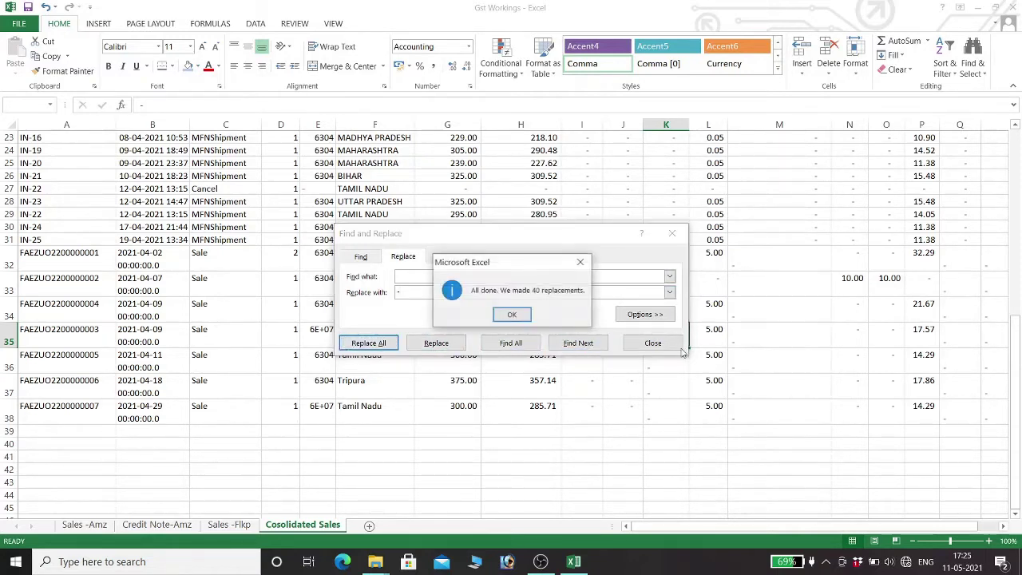
left_click(503, 319)
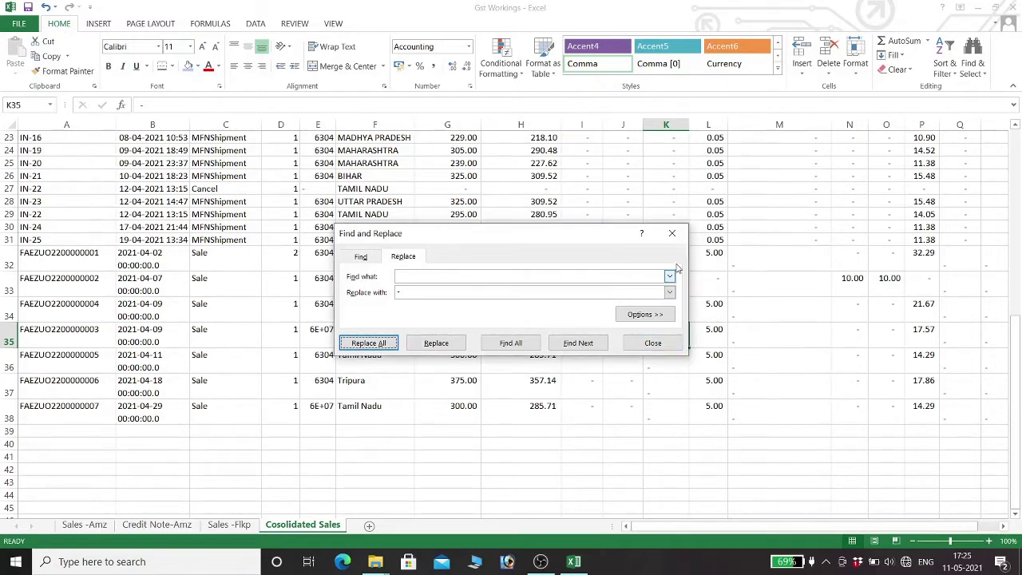
left_click(652, 342)
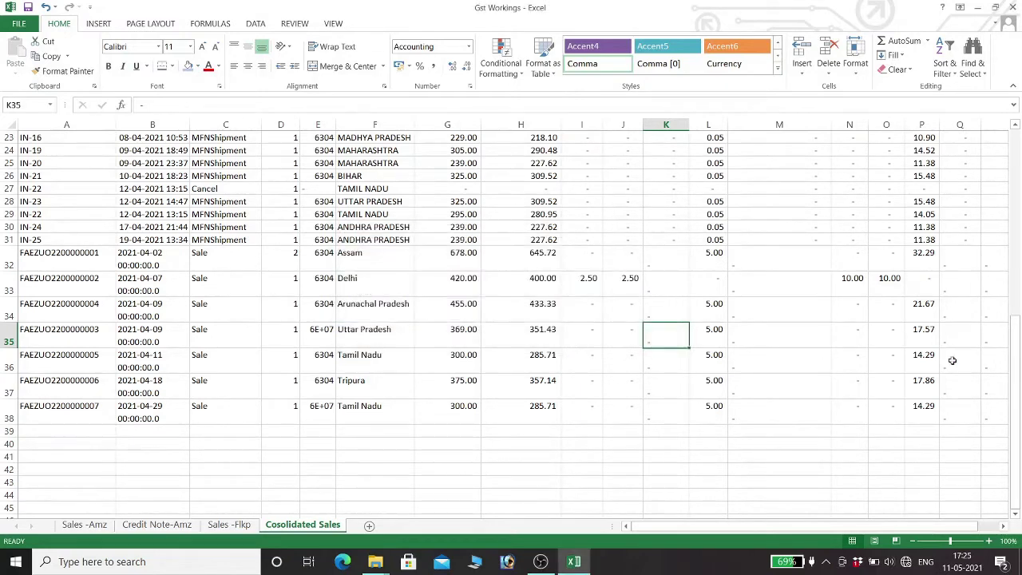
Apply a top and double bottom border to A40:R40, below the Flipkart rows of Cosolidated Sales
scroll(886, 342, "up", 2)
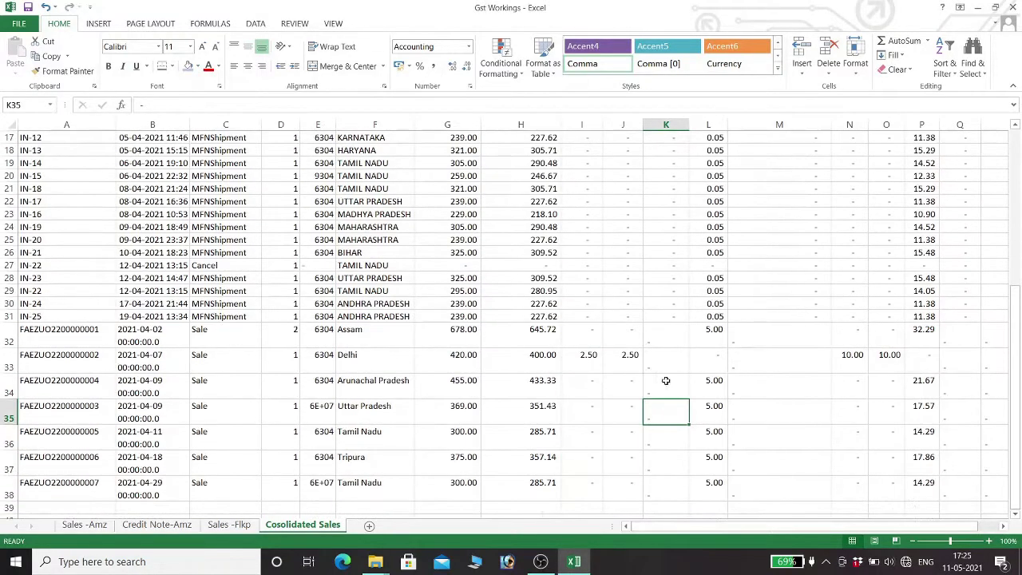
scroll(397, 377, "down", 4)
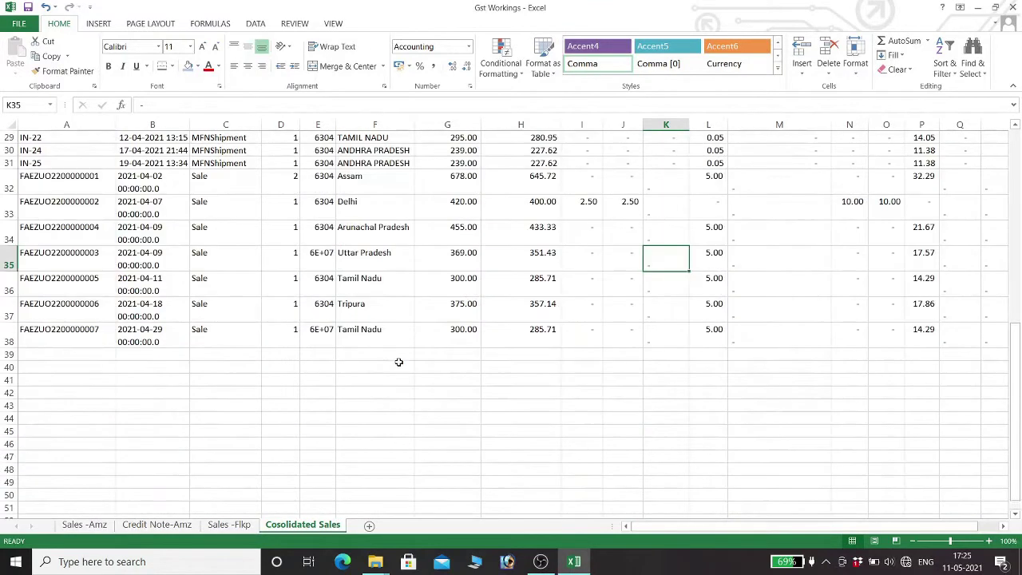
left_click(57, 368)
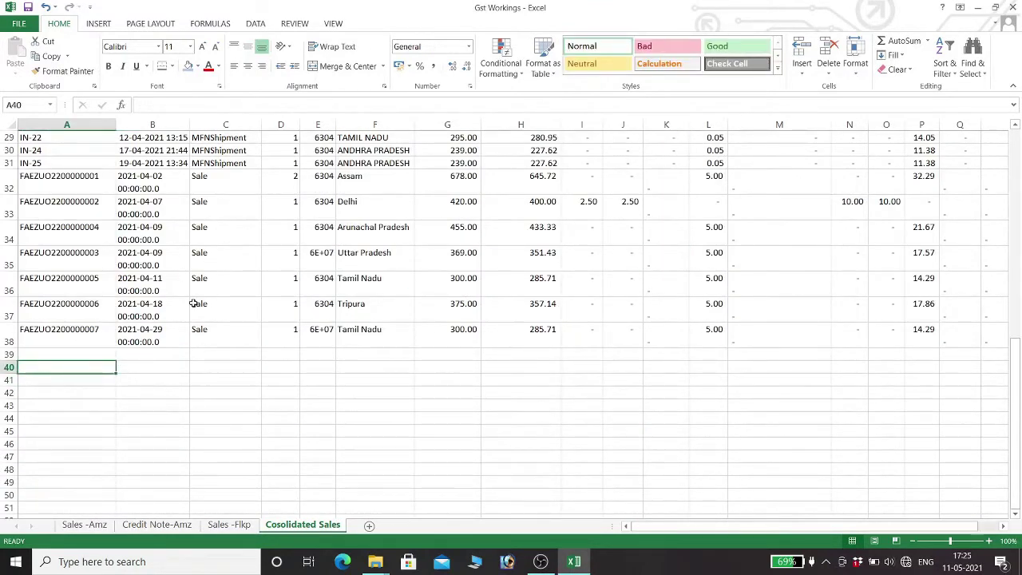
scroll(106, 249, "up", 1)
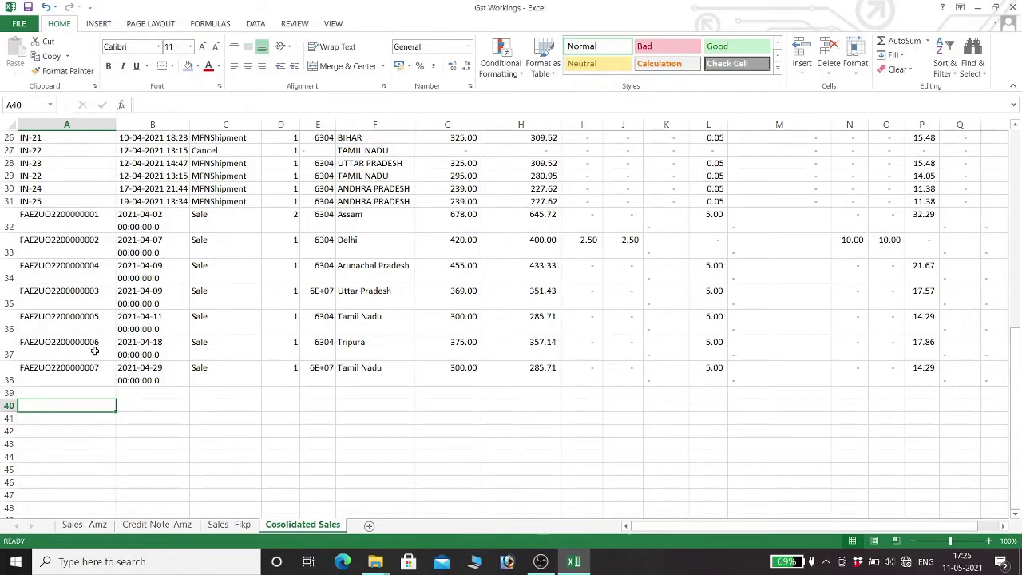
left_click(9, 405)
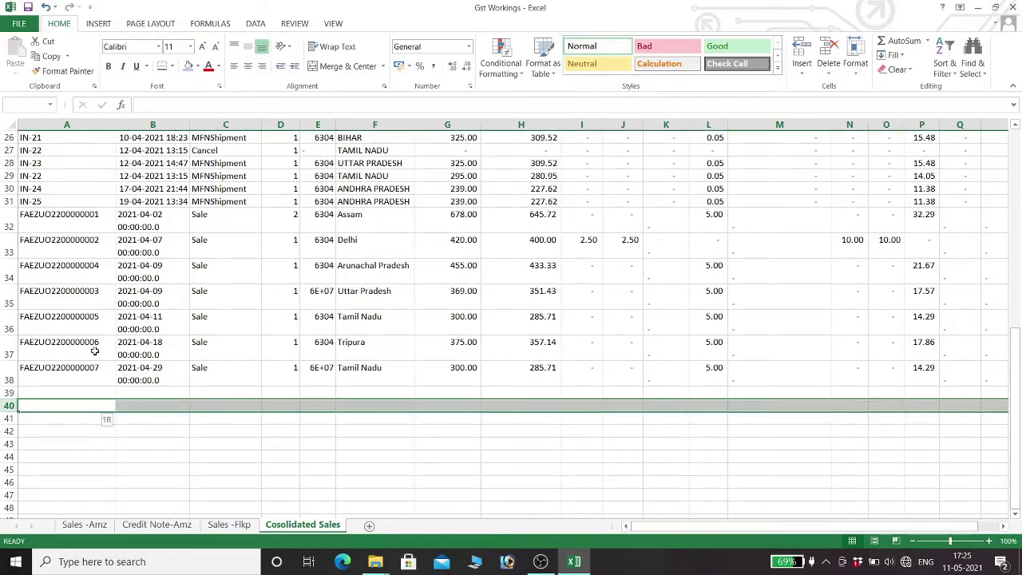
left_click(94, 406)
key("shift+Right")
key("shift+Right")
key("shift+Right")
key("shift+Right")
key("shift+Right")
key("shift+Right")
key("shift+Right")
key("shift+Right")
key("shift+Right")
key("shift+Right")
key("shift+Right")
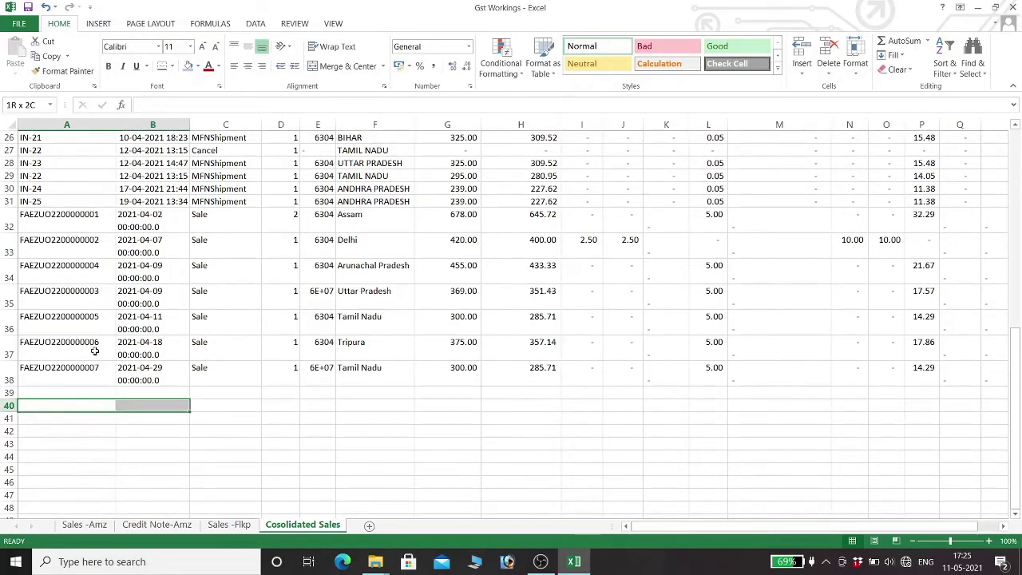
key("shift+Right")
key("shift+Right")
key("shift+Right")
key("shift+Right")
key("shift+Right")
key("shift+Right")
key("shift+Right")
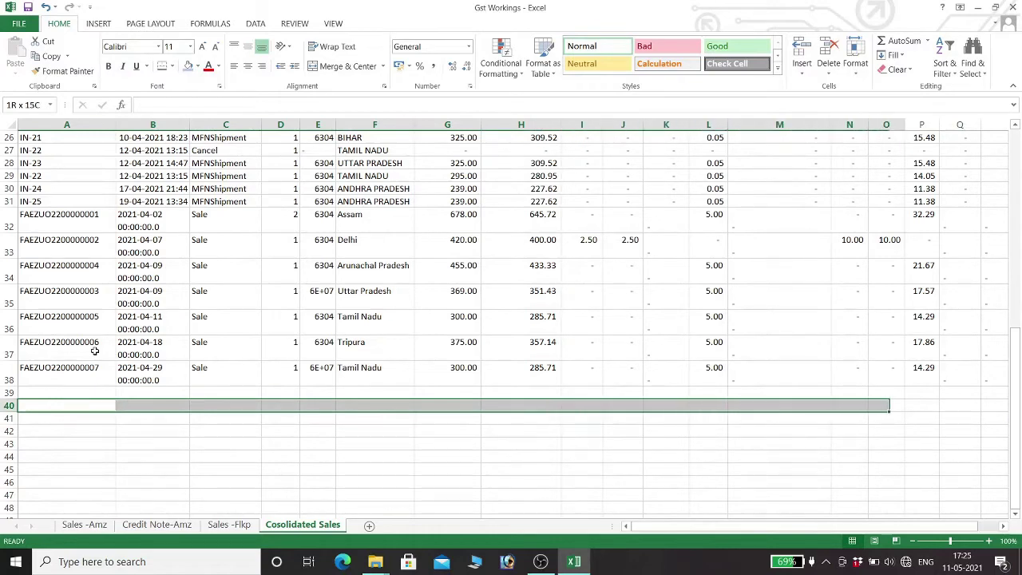
key("shift+Left")
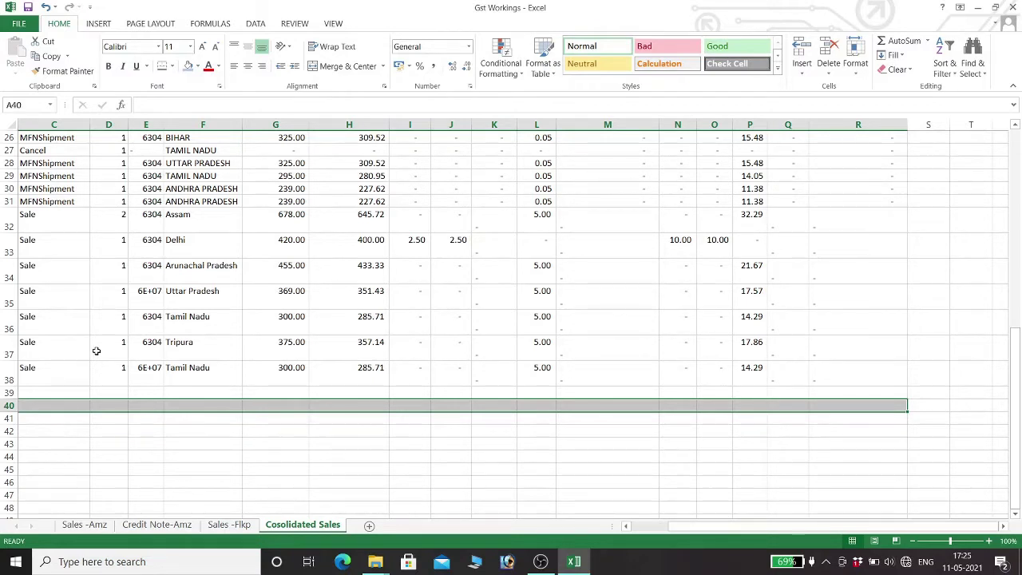
key("alt")
key("h")
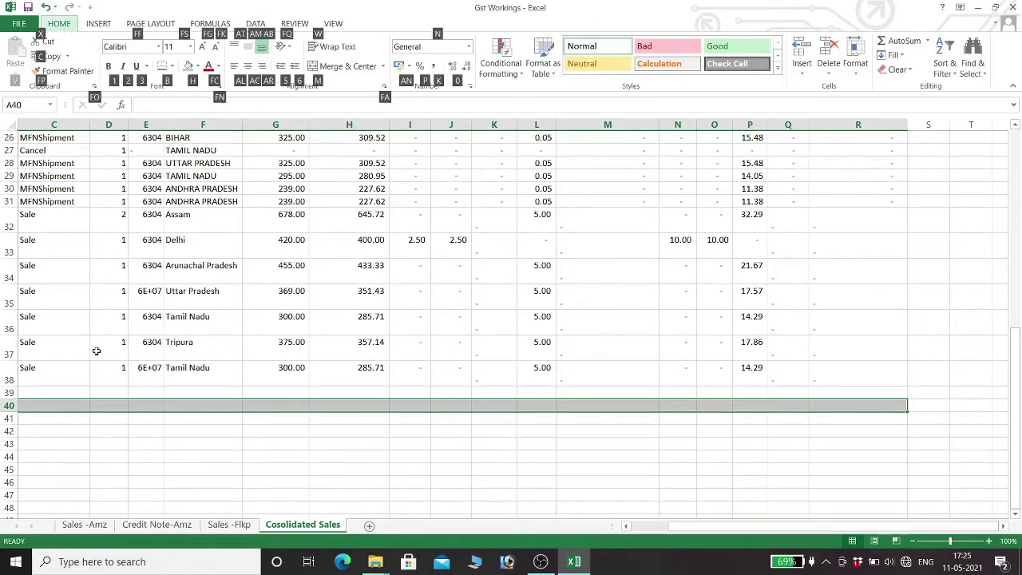
key("b")
key("a")
key("Left")
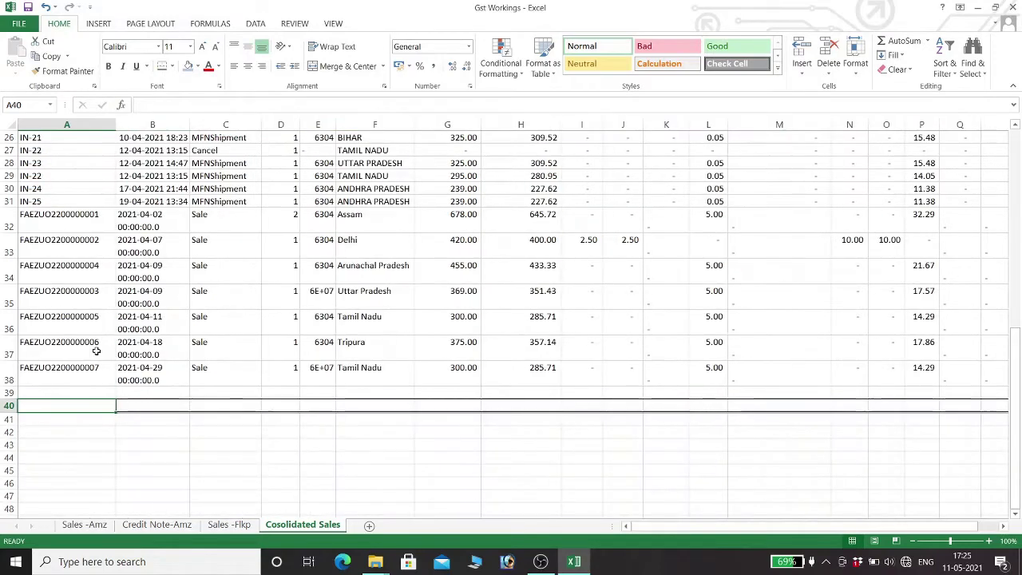
Enter the label Total in C40 of the bordered row
key("Right")
key("Right")
type("T")
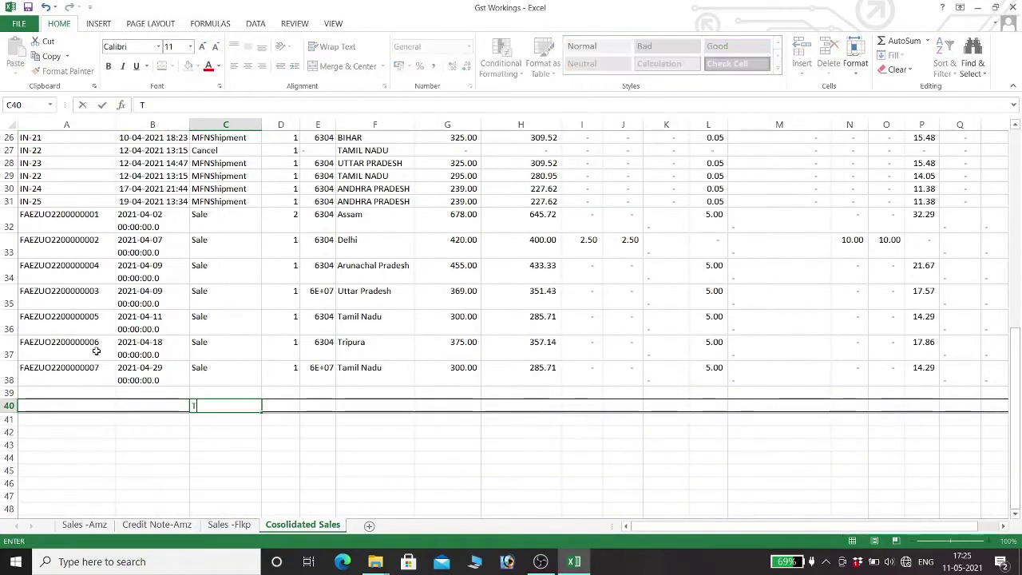
type("otal")
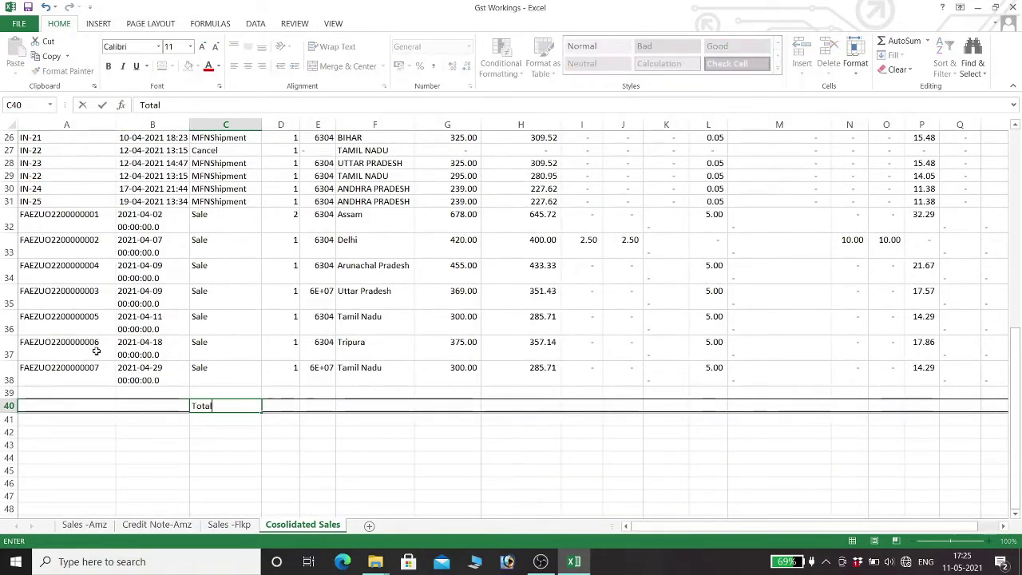
key("Tab")
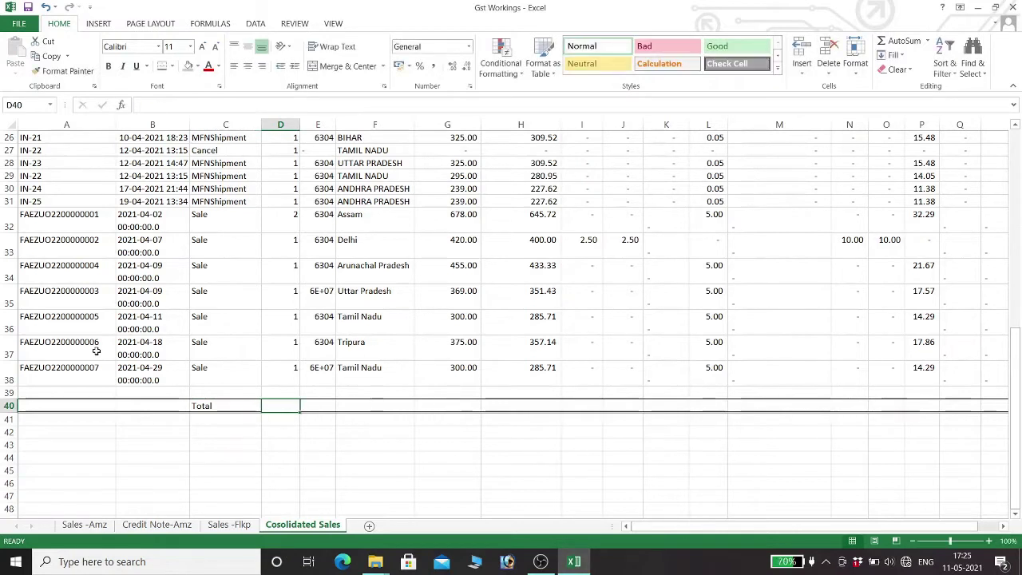
Total the Invoice Amount column in G40 with the formula +SUBTOTAL(9,G3:G38)
key("Right")
key("Right")
key("Right")
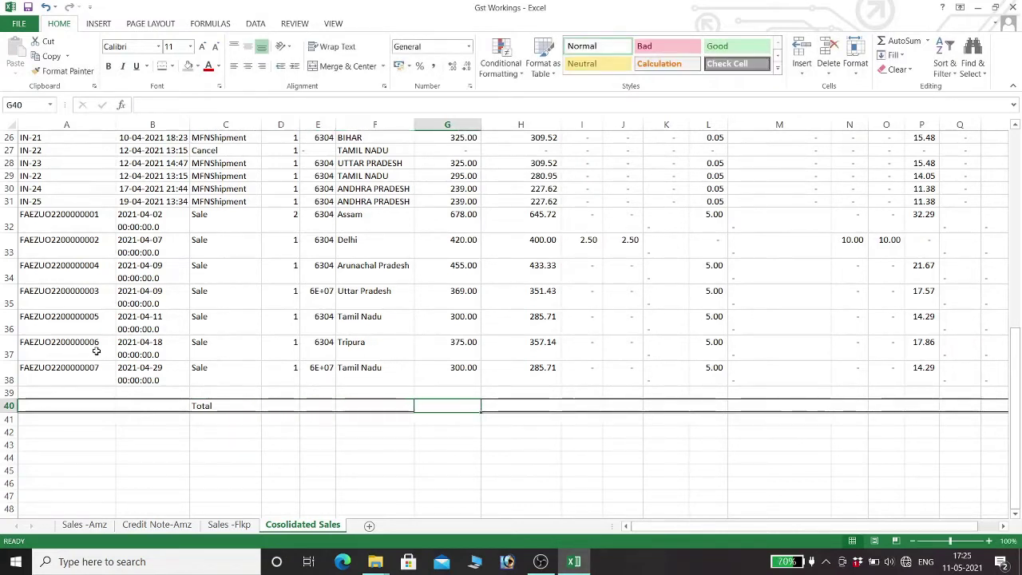
type("+subt")
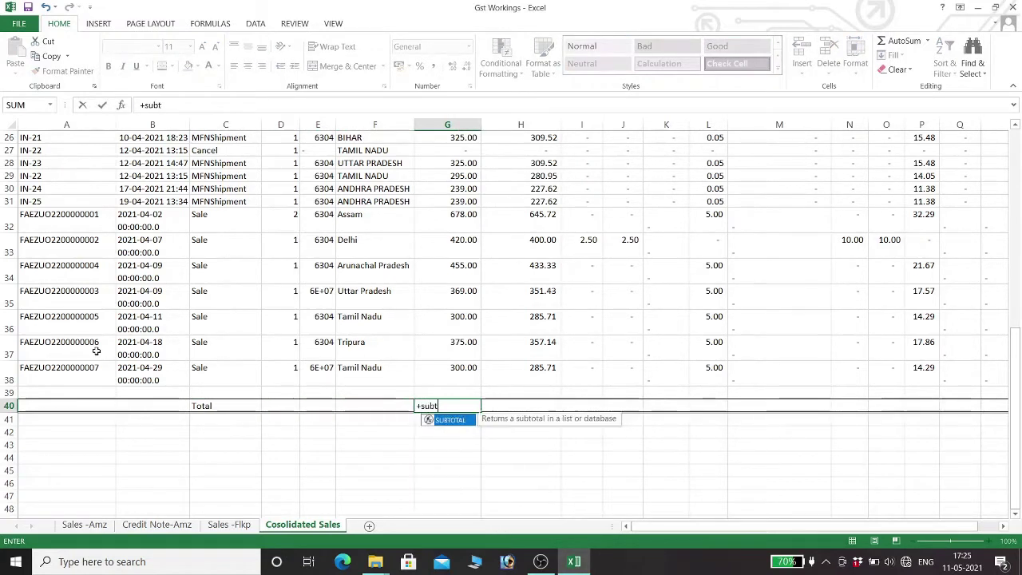
type("otal")
key("Tab")
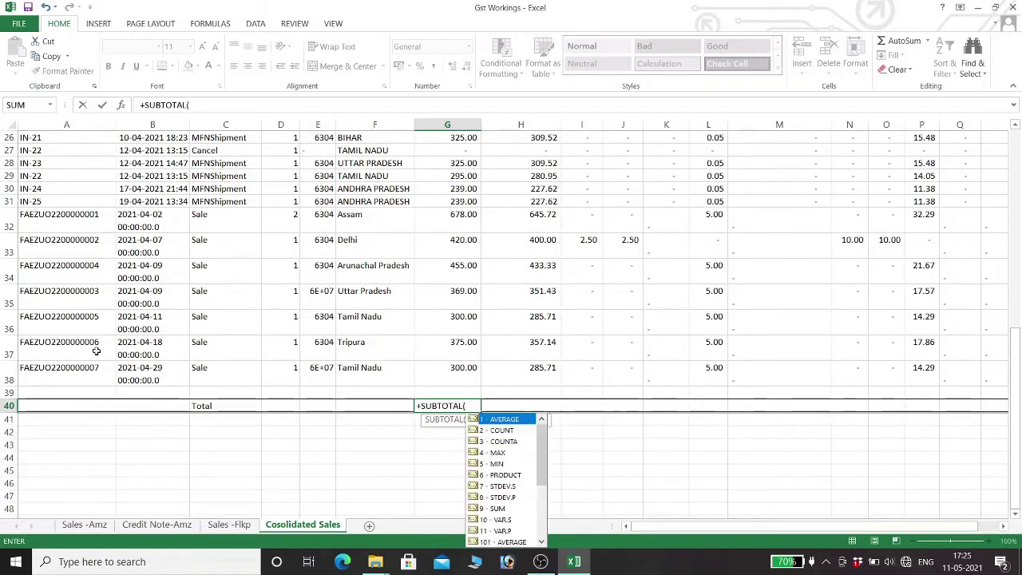
type("9,")
key("Up")
key("Up")
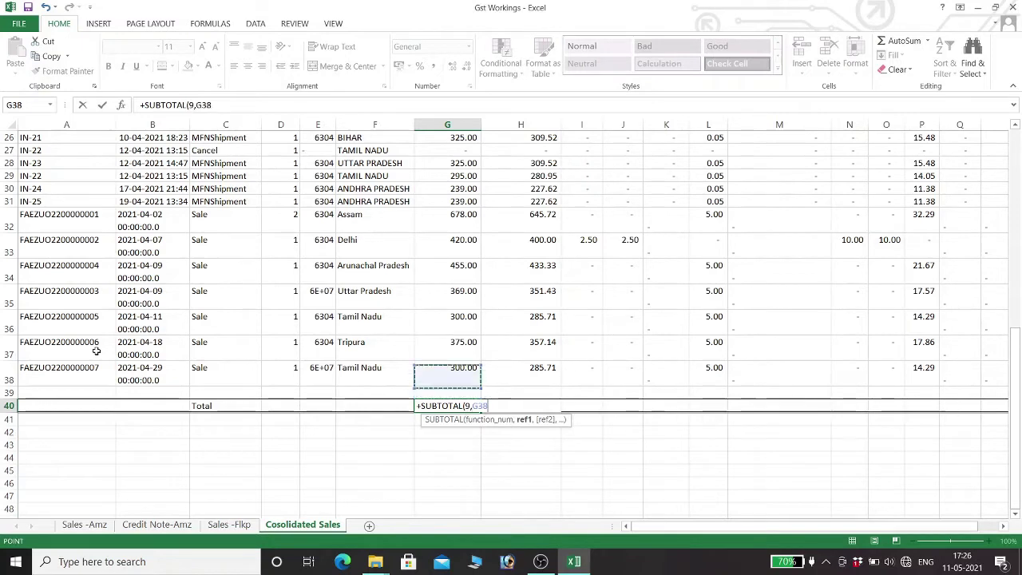
key("Up")
key("Down")
key("ctrl+shift+Up")
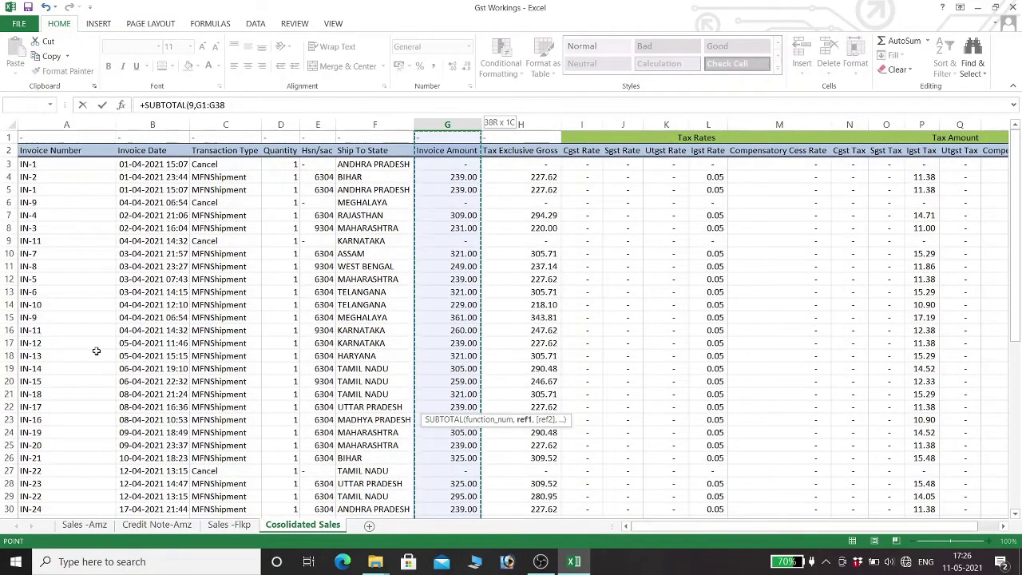
key("shift+Down")
key("shift+Down")
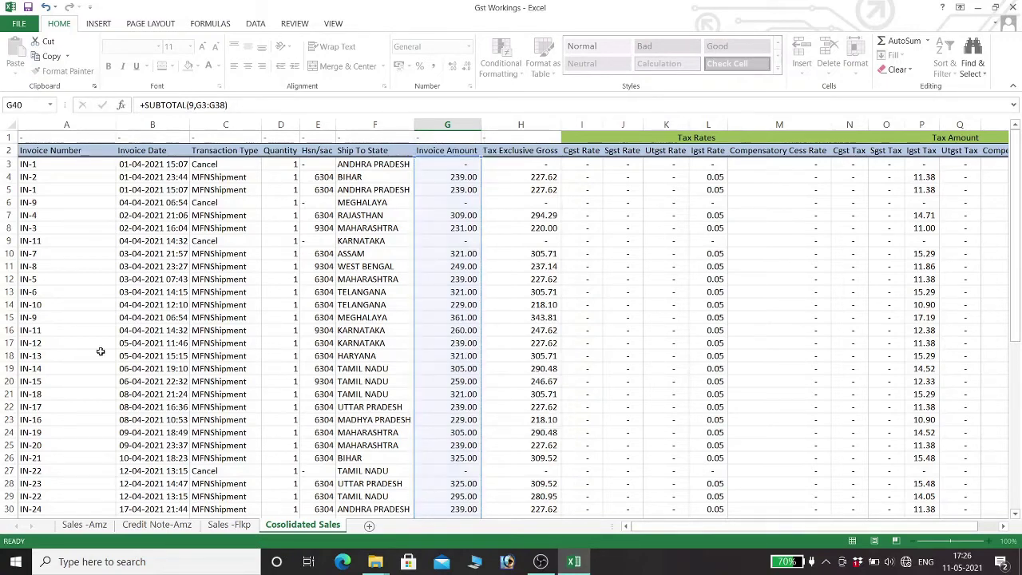
key("Return")
Copy the Invoice Amount subtotal formula from G40 into H40 for the Tax Exclusive Gross column
key("Up")
key("Right")
key("Right")
key("Right")
key("Right")
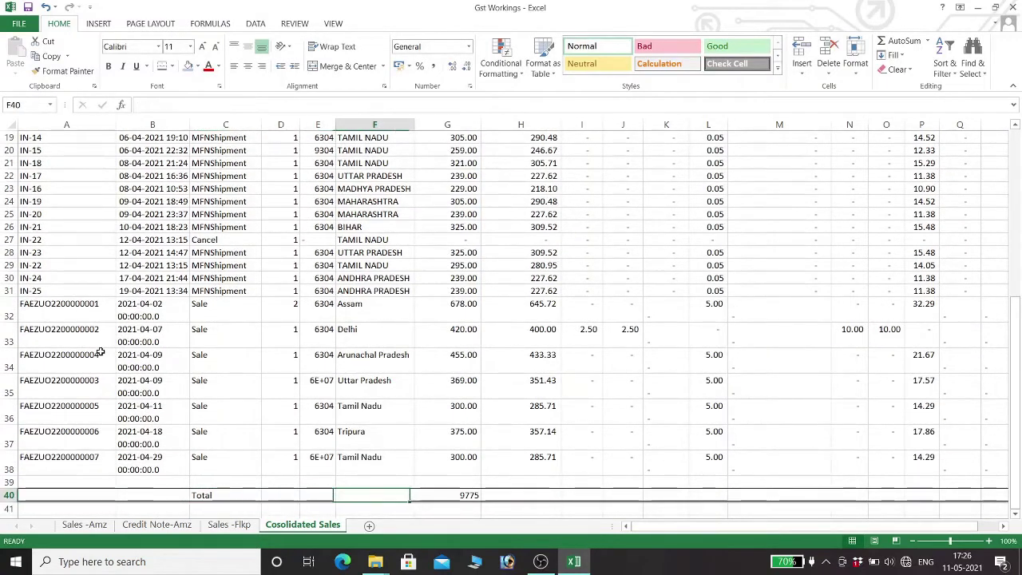
key("ctrl+c")
key("Right")
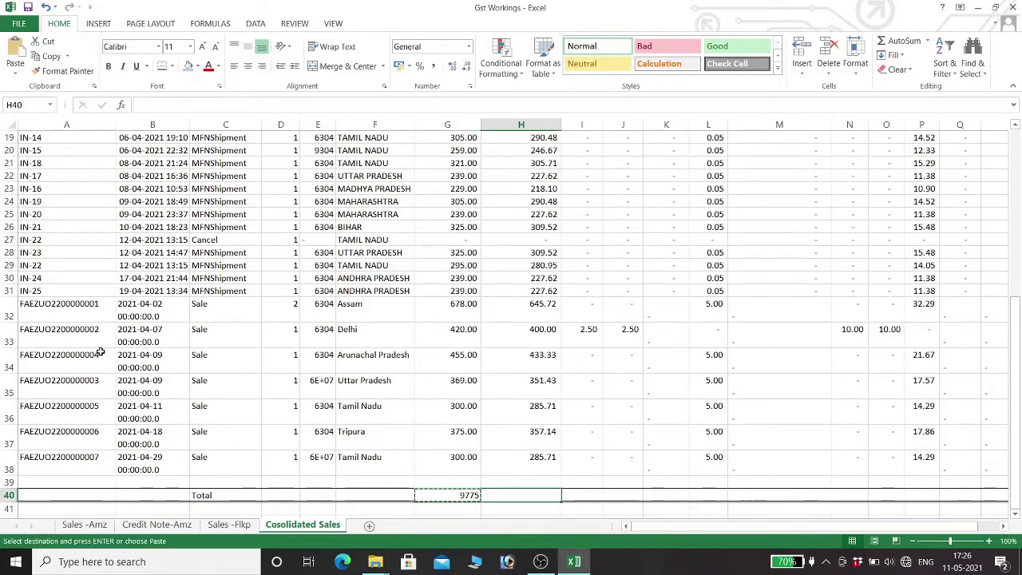
key("ctrl+v")
Paste the same subtotal formula into N40:Q40 to total the Cgst, Sgst, Igst and Utgst Tax columns
key("Right")
key("Right")
key("Right")
key("Right")
key("Right")
key("Right")
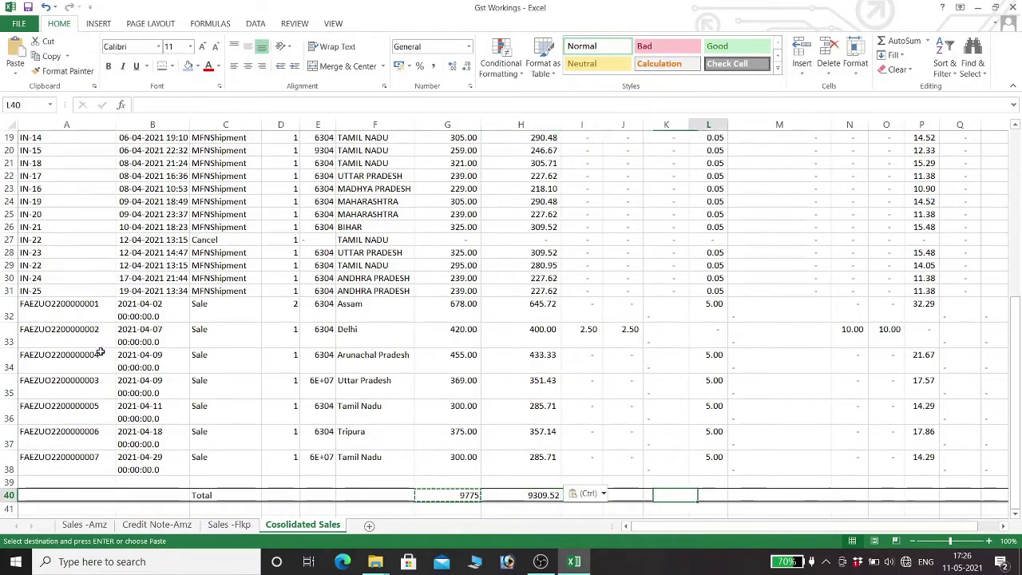
key("shift+Right")
key("shift+Right")
key("shift+Right")
key("shift+Right")
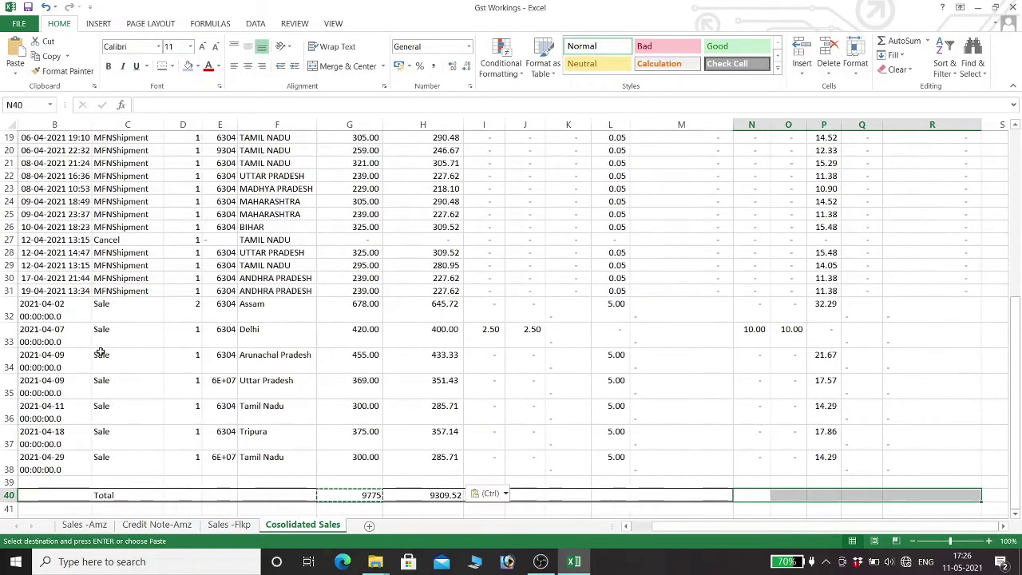
key("shift+Left")
key("ctrl+v")
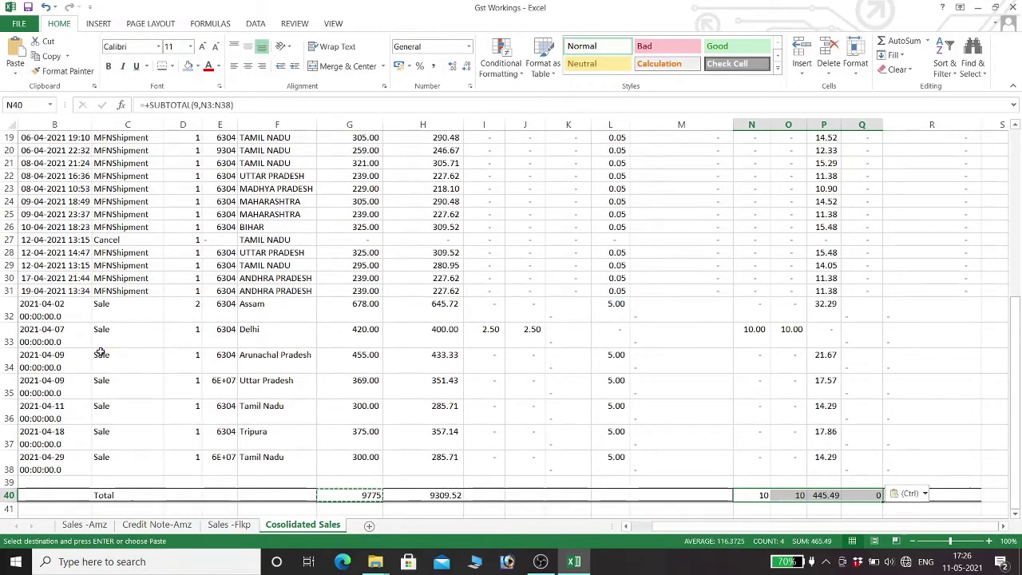
key("Right")
key("Return")
key("Down")
key("Down")
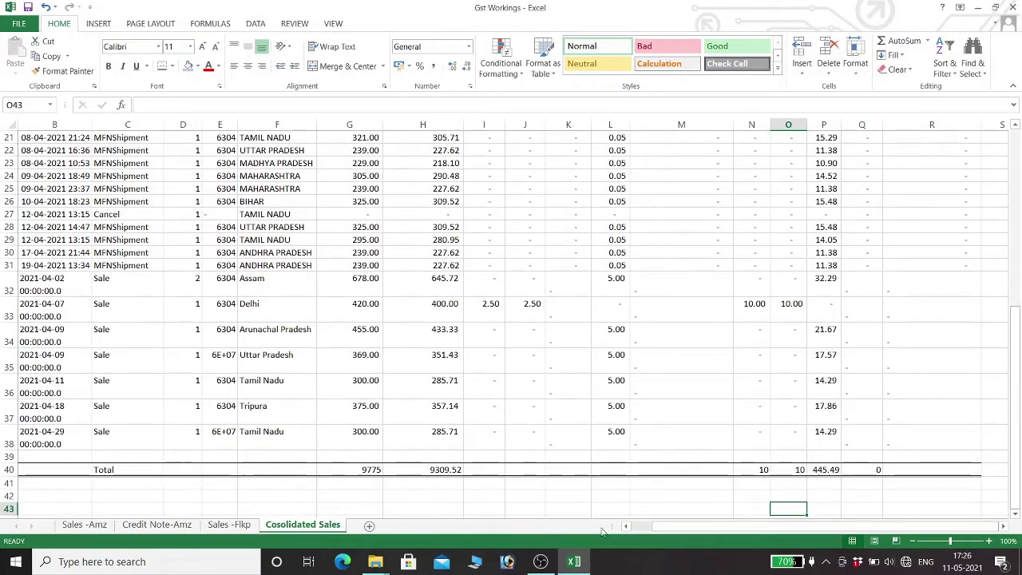
scroll(486, 388, "up", 7)
scroll(438, 395, "down", 3)
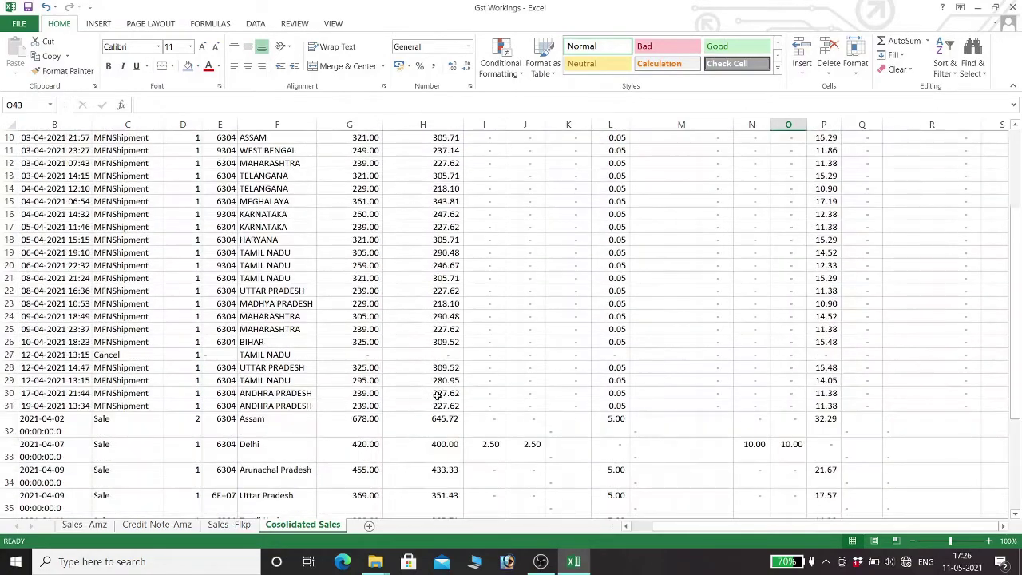
scroll(351, 422, "down", 2)
scroll(267, 455, "up", 3)
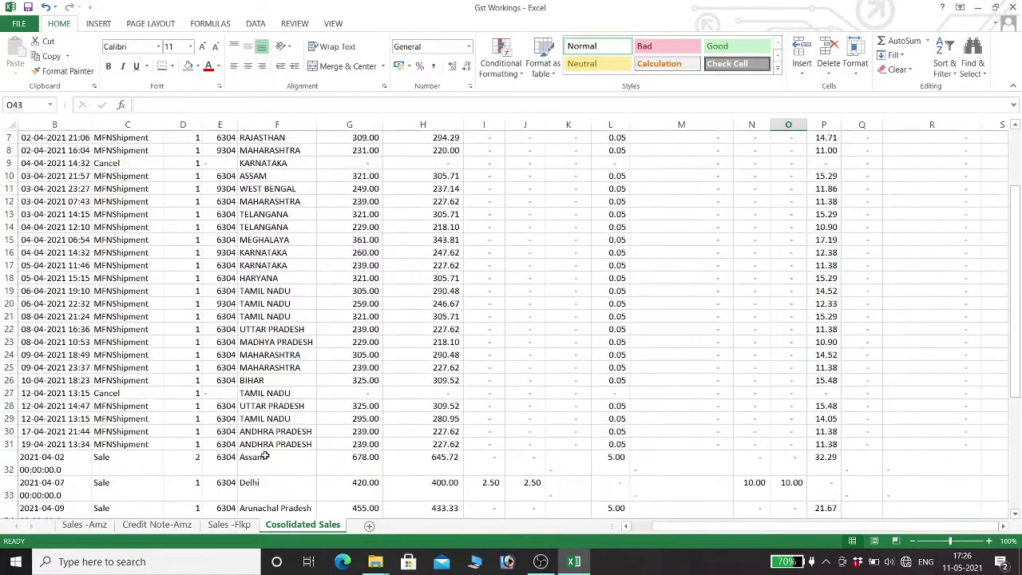
scroll(277, 380, "down", 2)
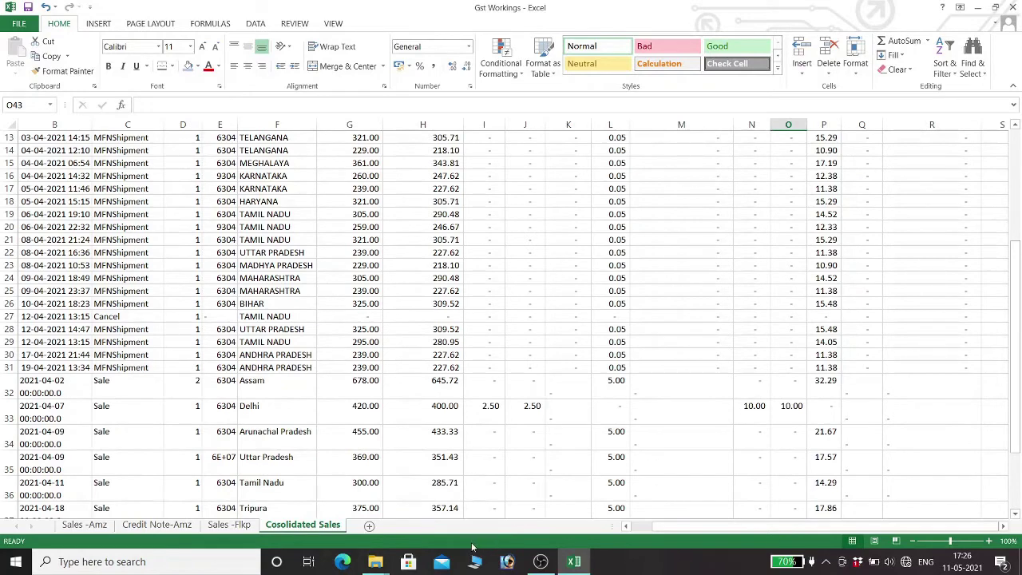
scroll(314, 505, "down", 3)
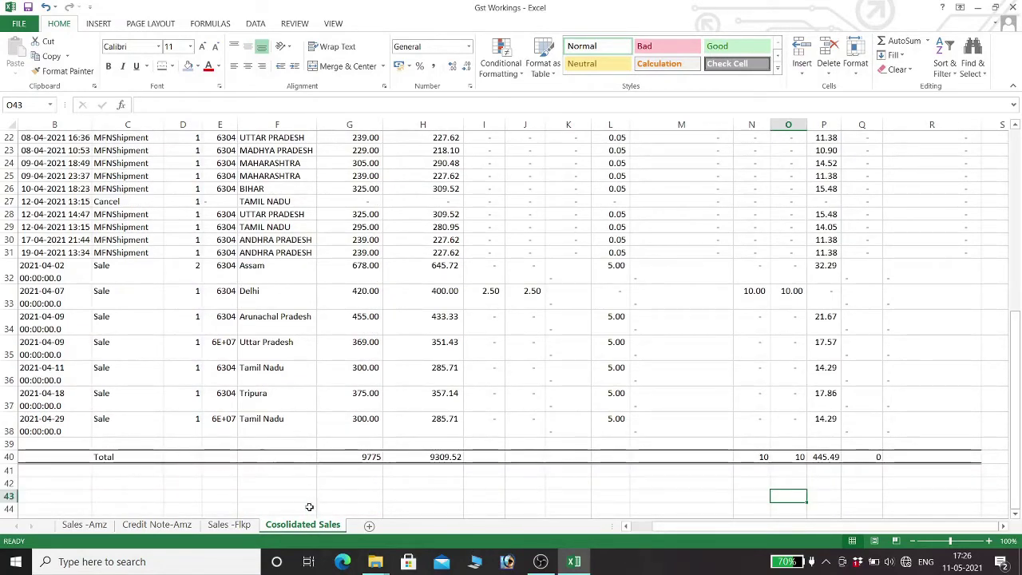
left_click(136, 527)
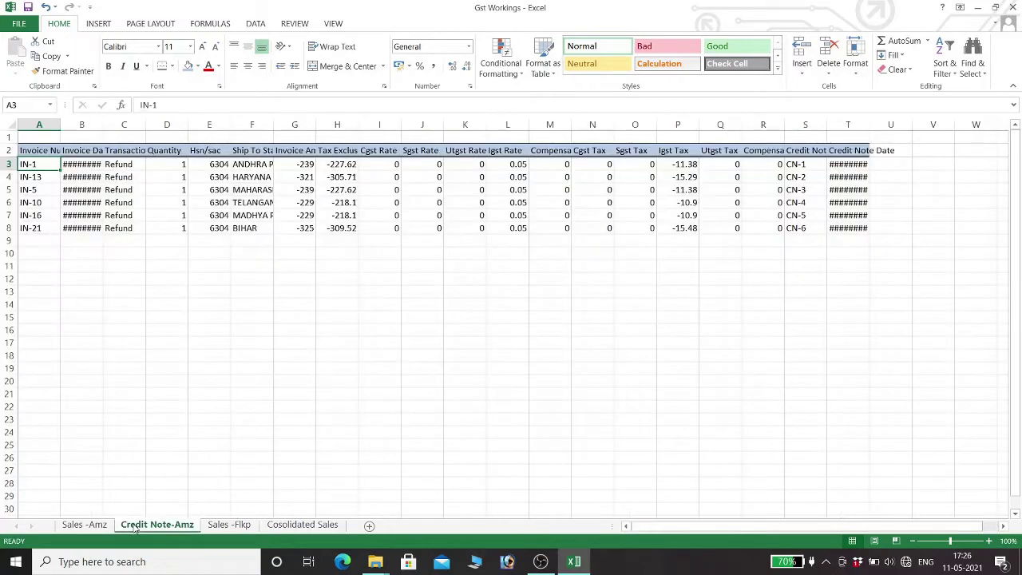
left_click(303, 526)
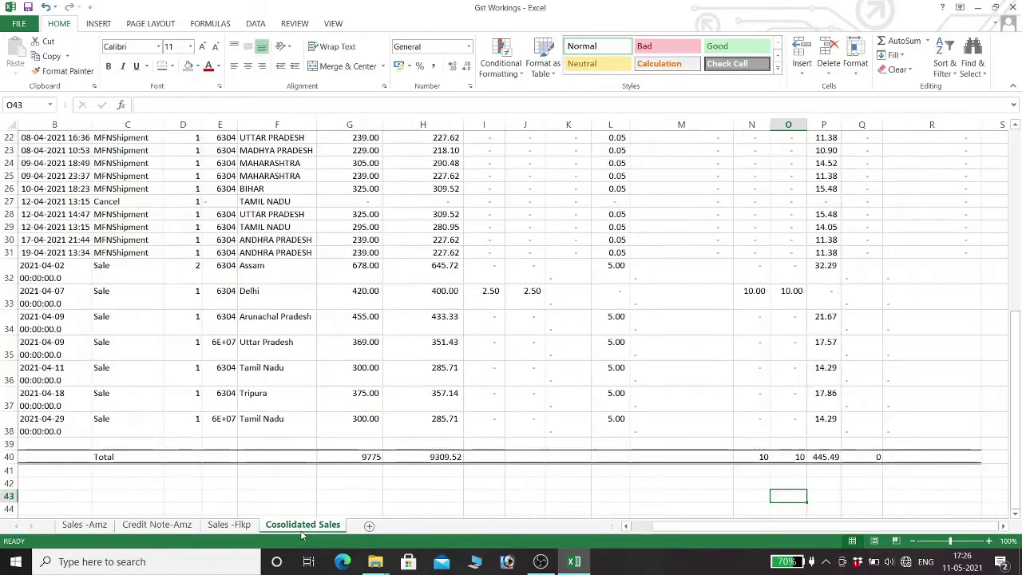
left_click(369, 526)
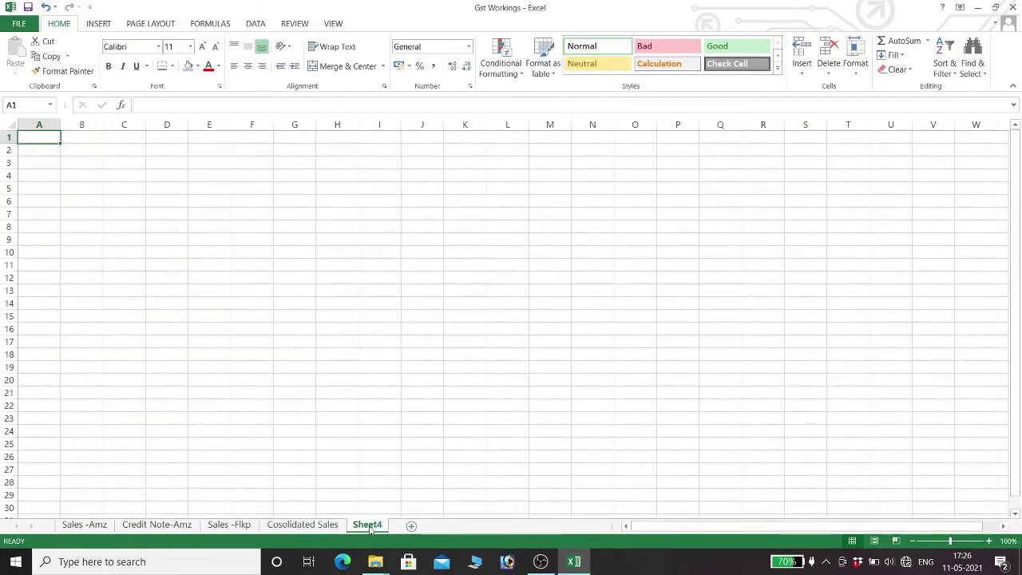
right_click(382, 530)
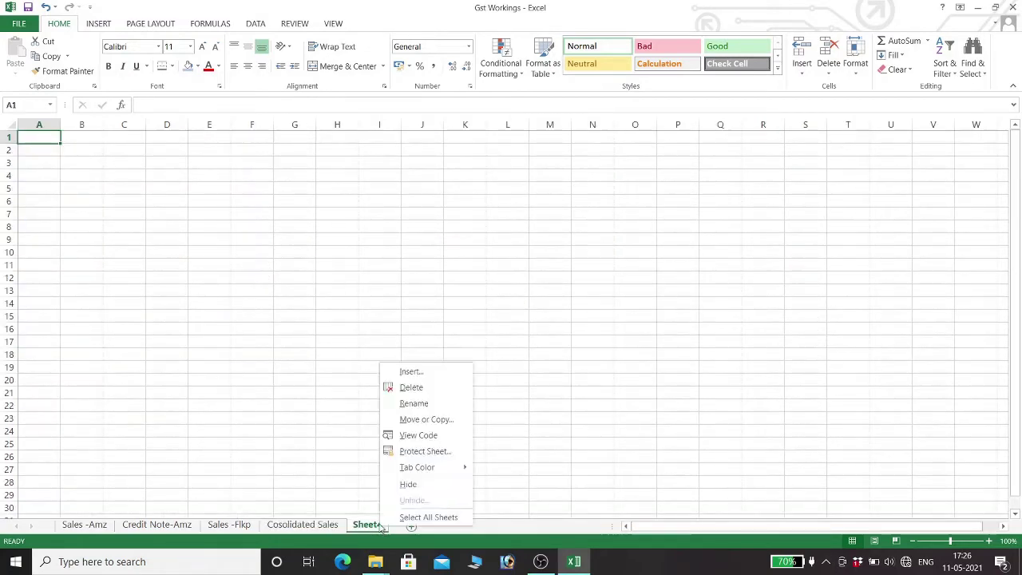
left_click(412, 387)
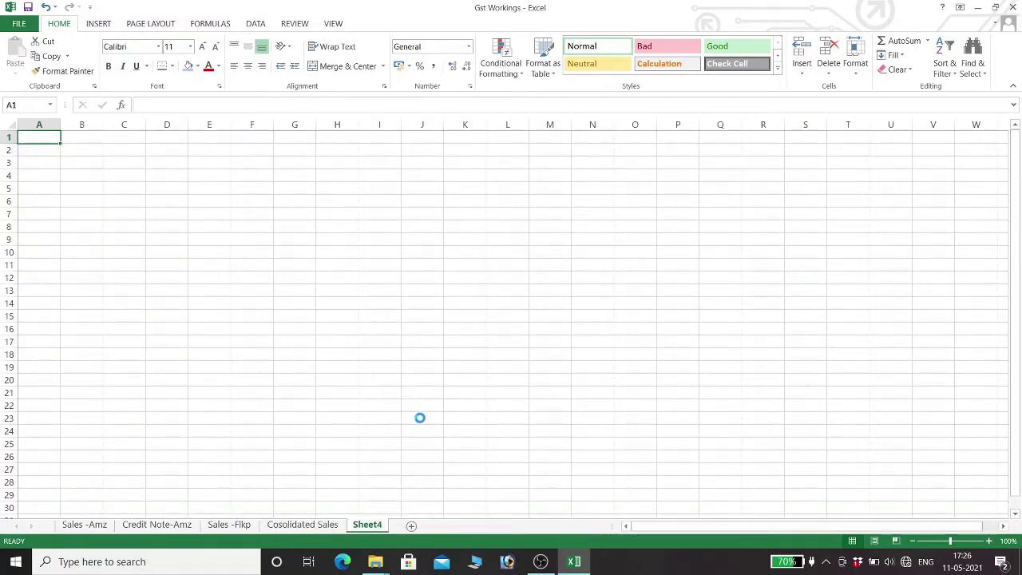
Select the Cosolidated Sales data from the header row through the last sales record, A2:R38, leaving out the Total row
scroll(363, 489, "up", 5)
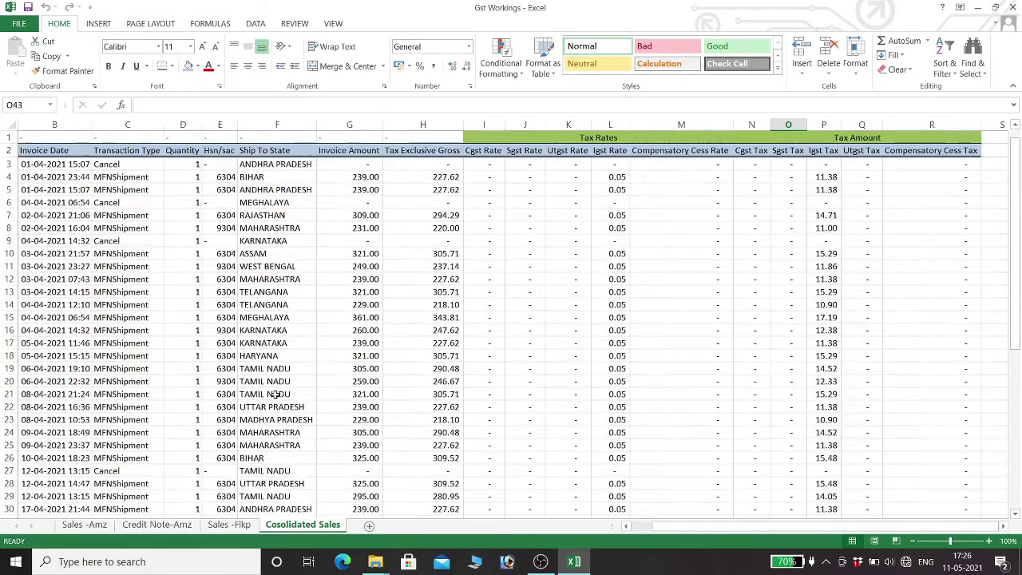
left_click(189, 165)
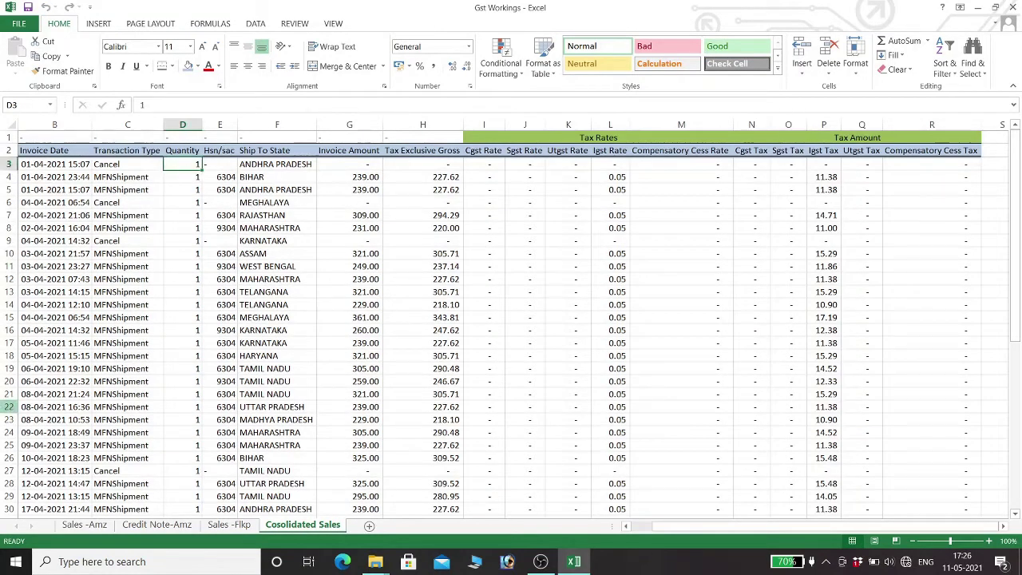
key("Left")
key("Left")
key("Left")
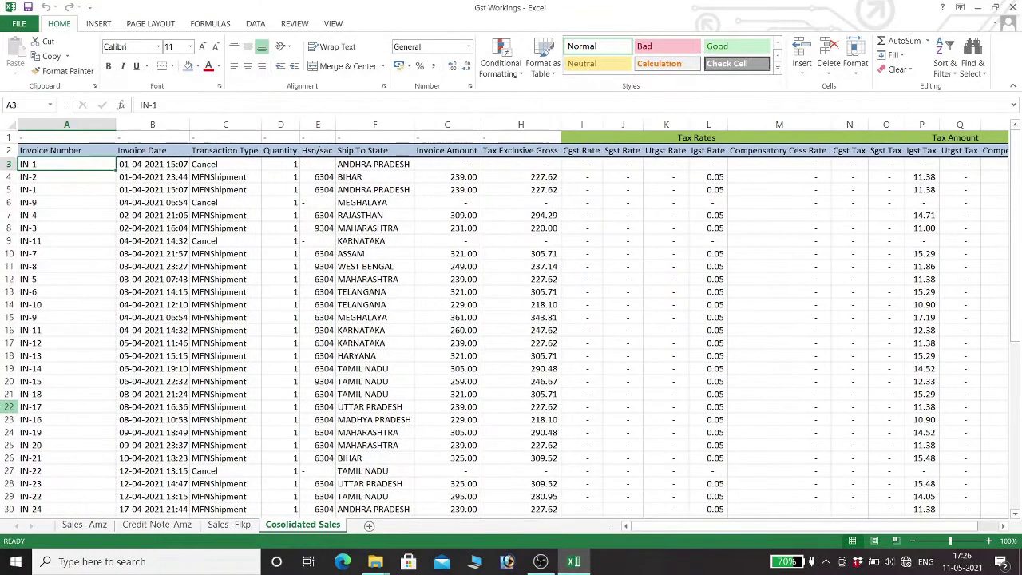
left_click_drag(67, 151, 989, 511)
key("alt")
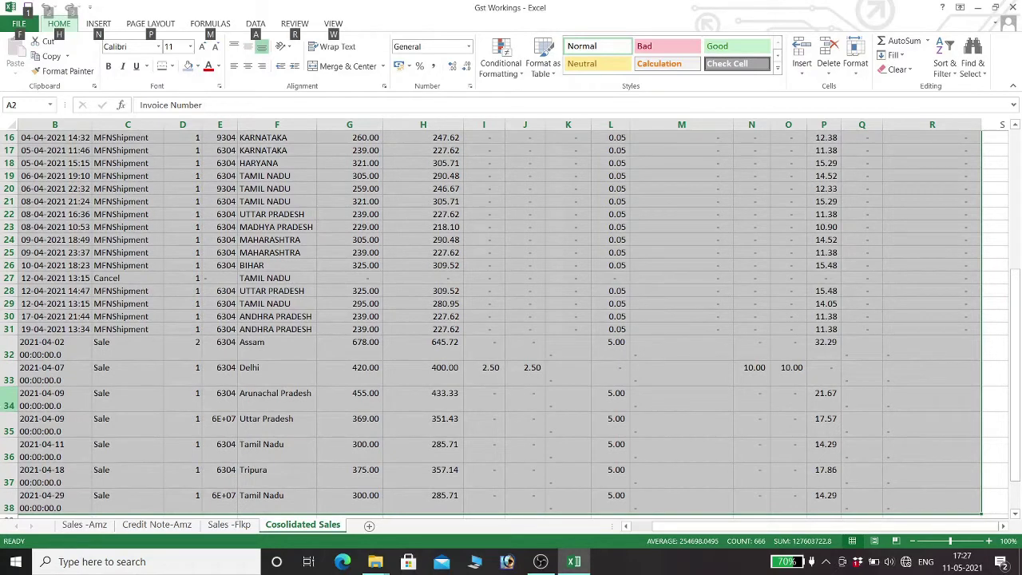
type("n")
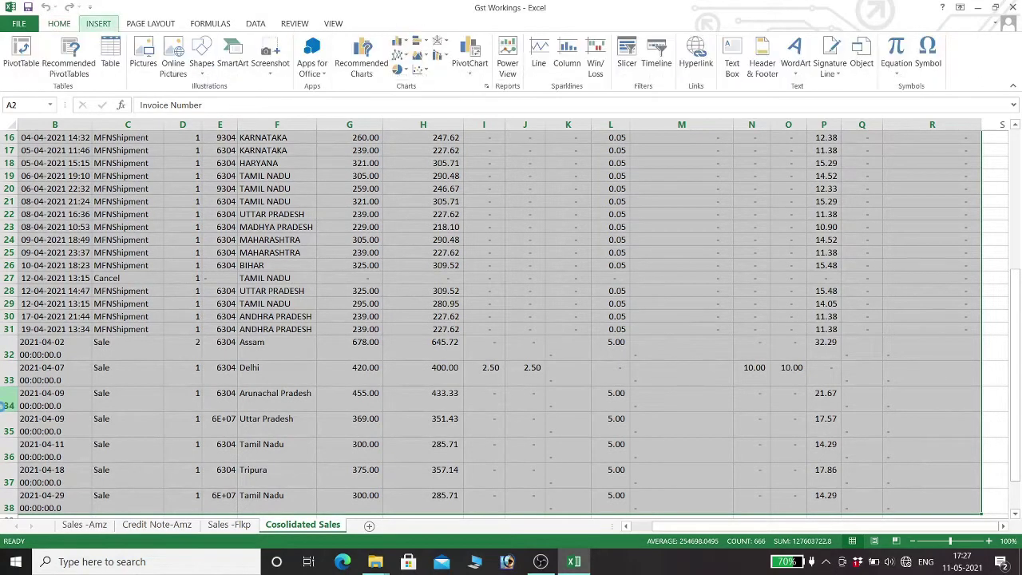
type("vt")
key("Return")
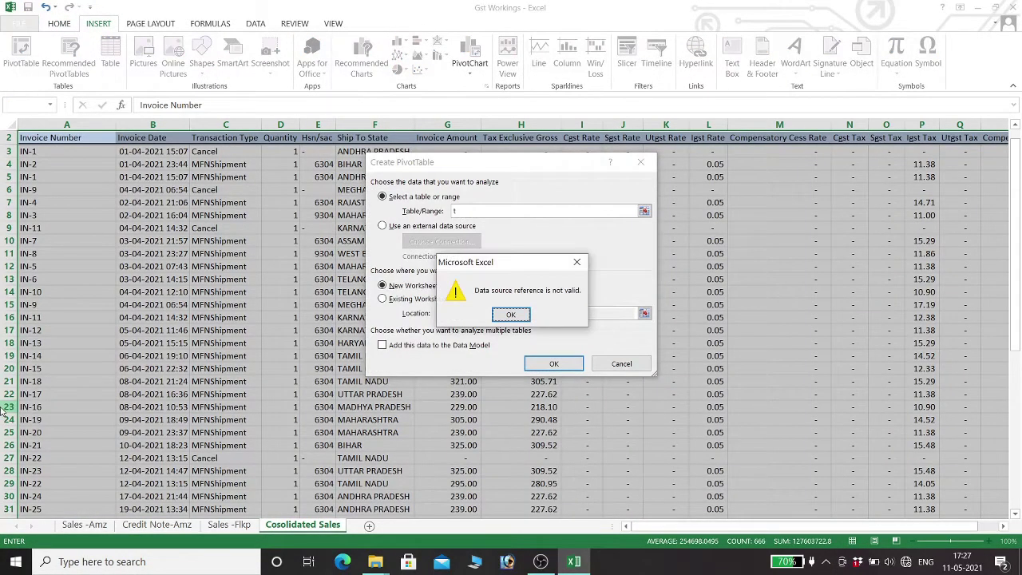
key("Return")
key("Escape")
key("alt")
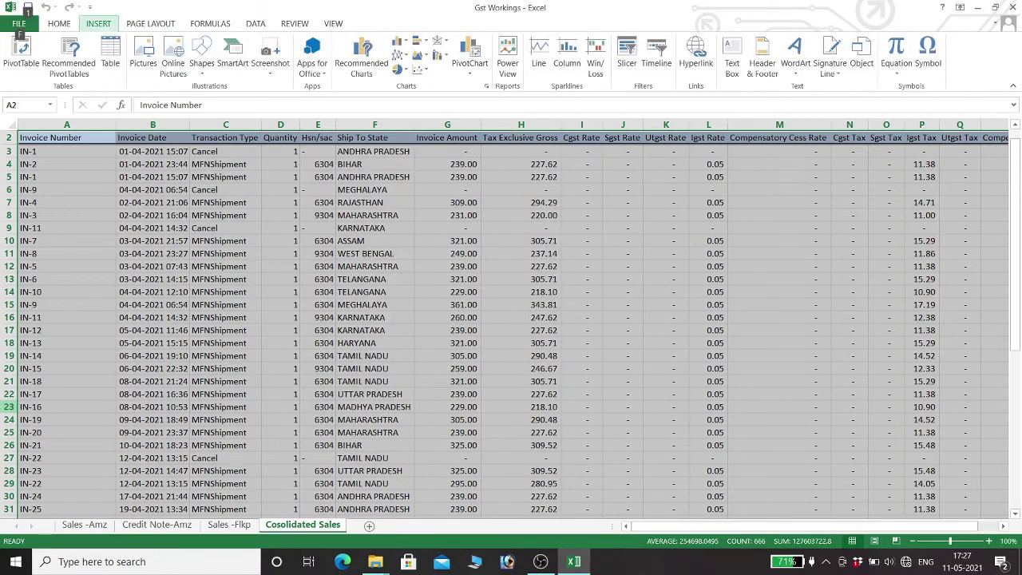
type("nvt")
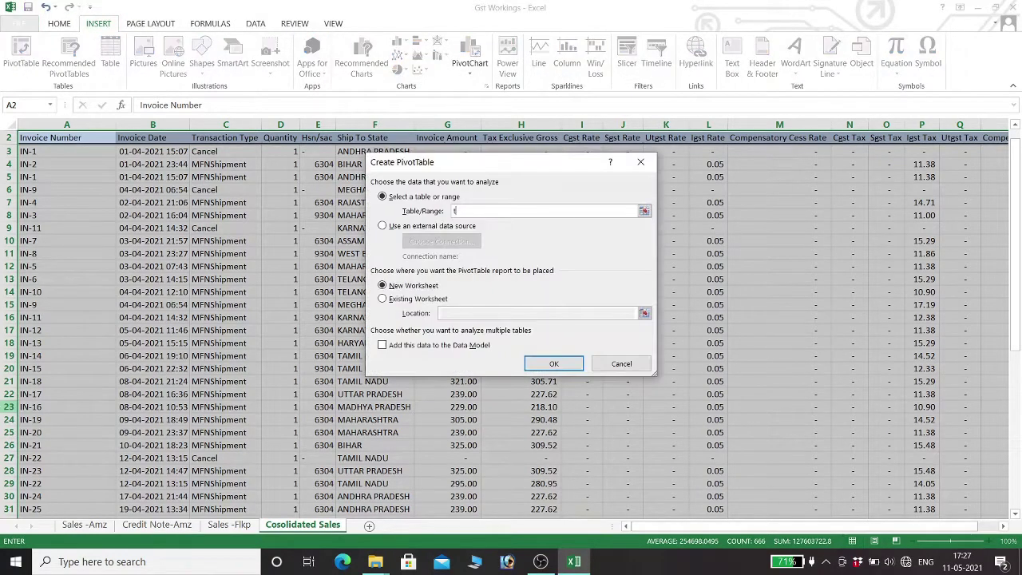
key("Return")
key("Return")
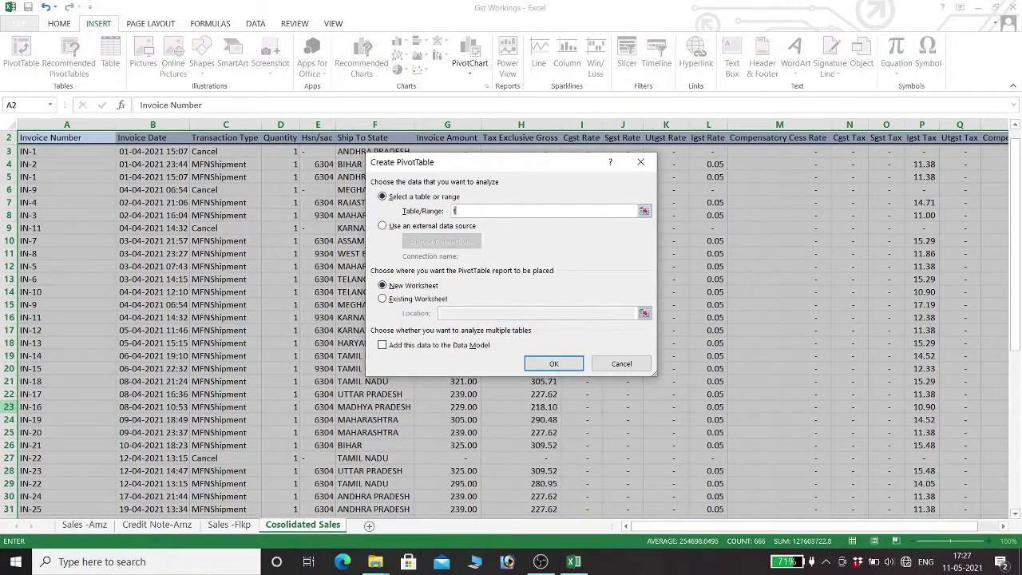
key("Escape")
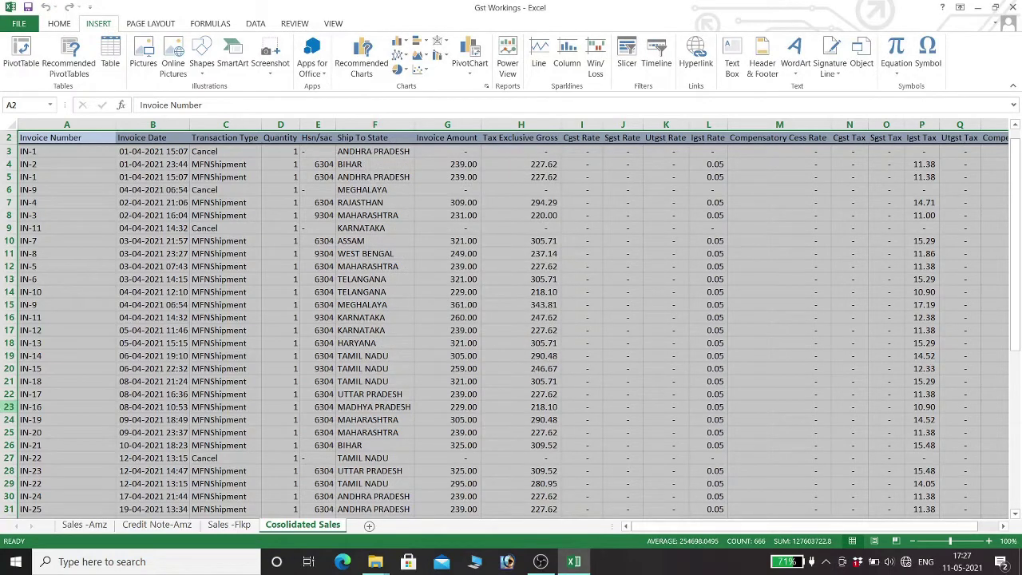
Insert a PivotTable from the selected sales range on a new worksheet
key("alt")
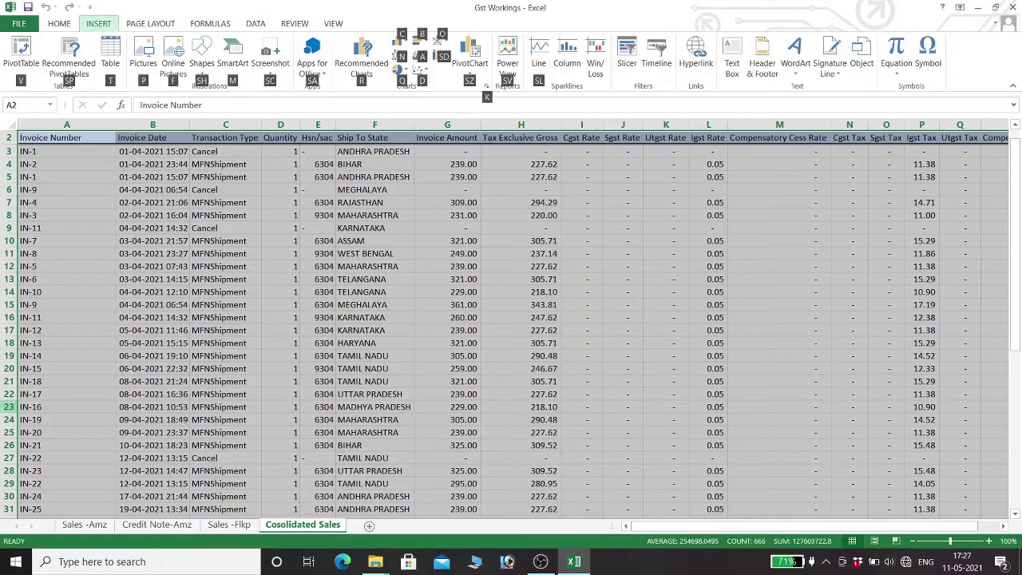
key("v")
key("Return")
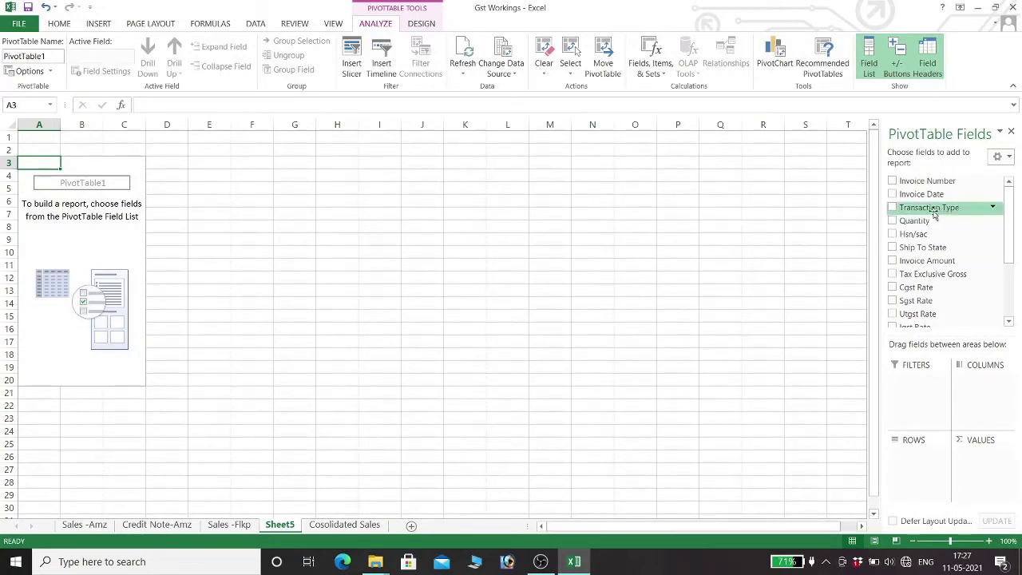
Set Ship To State as the PivotTable's row field and add Tax Exclusive Gross as a summed value
left_click_drag(1011, 214, 1012, 238)
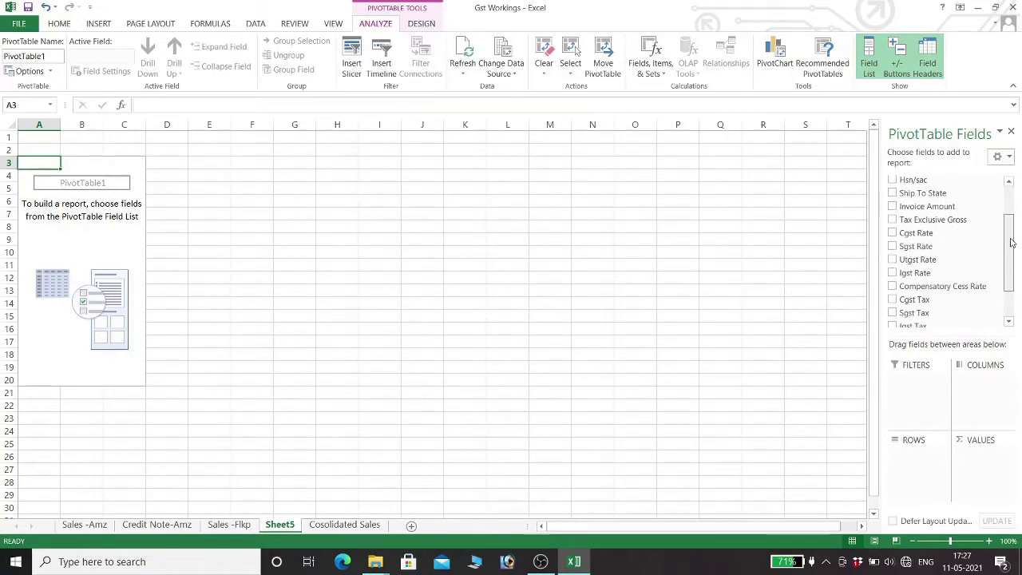
left_click(893, 195)
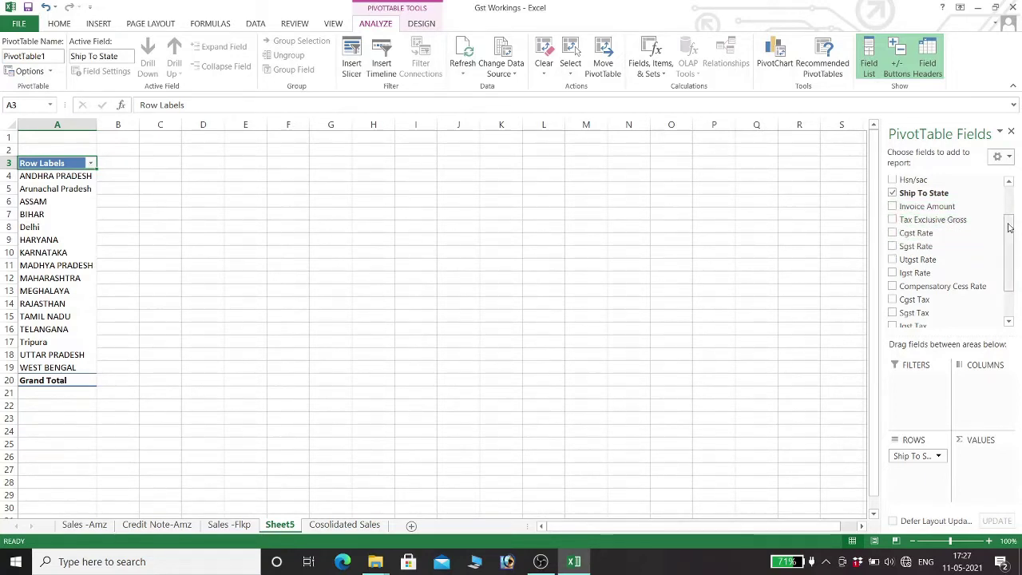
left_click_drag(1009, 227, 1008, 234)
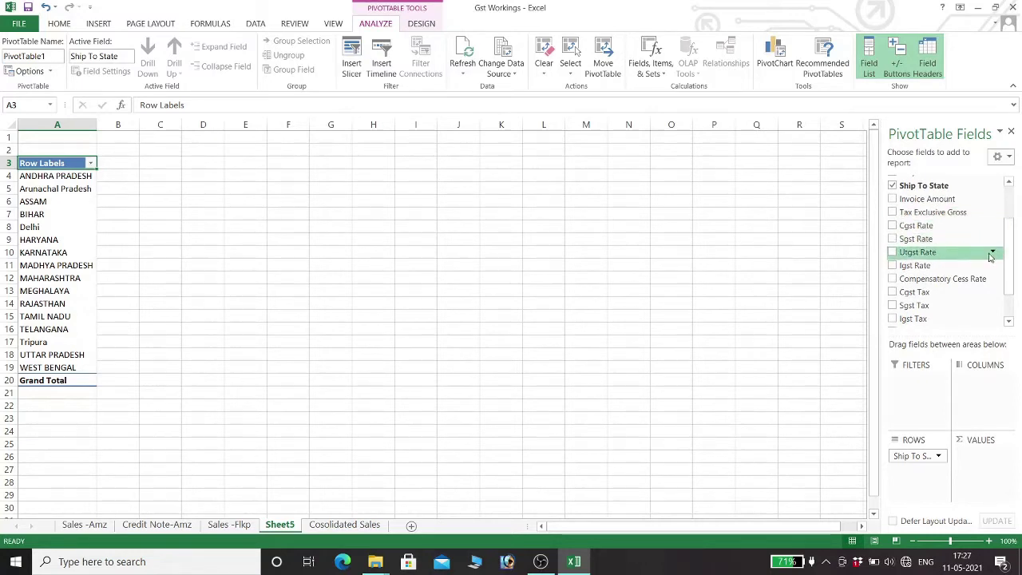
left_click(893, 212)
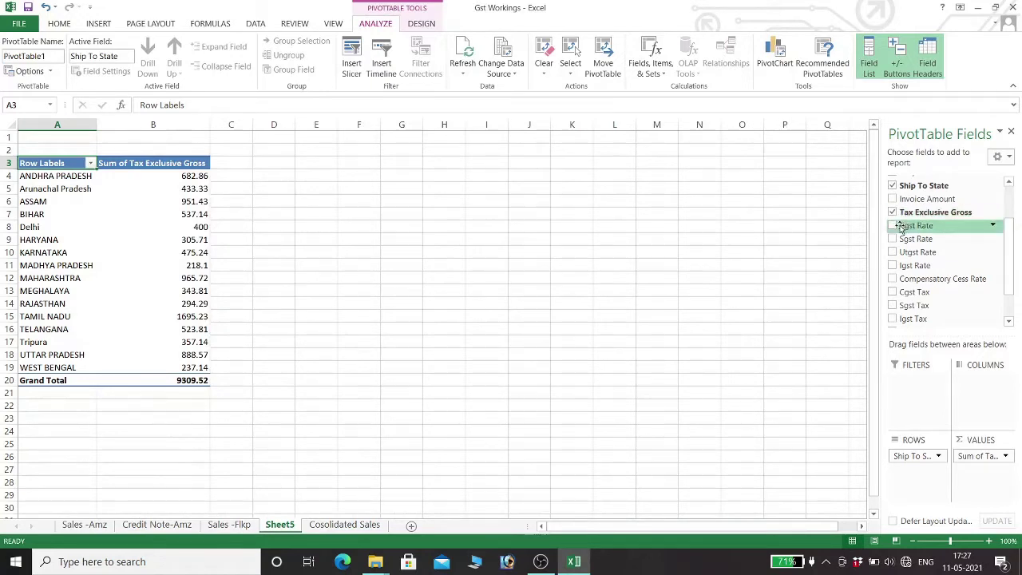
Add Cgst Tax, Sgst Tax and Igst Tax to the PivotTable values, leaving Utgst Tax out
left_click(893, 293)
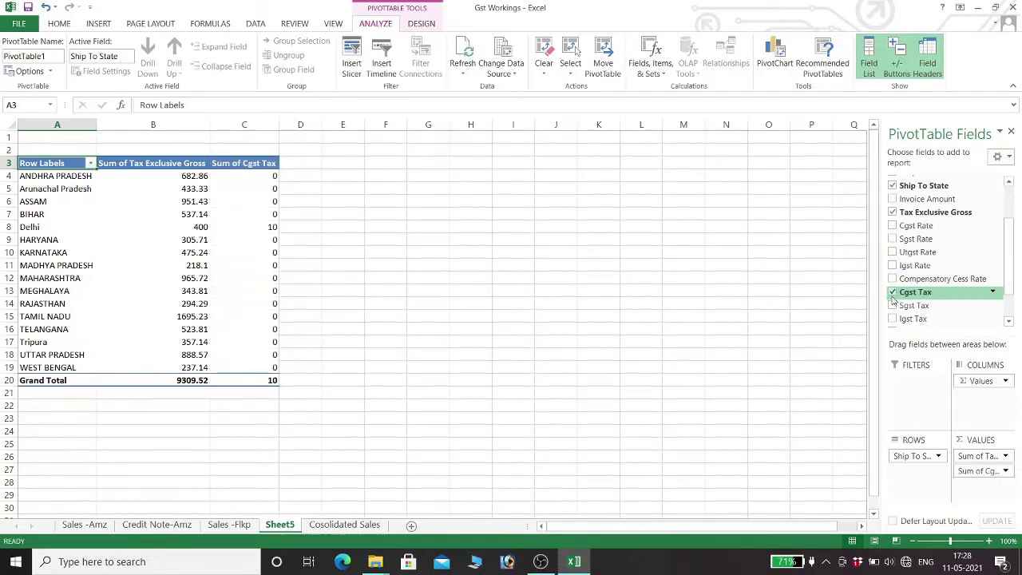
left_click(893, 306)
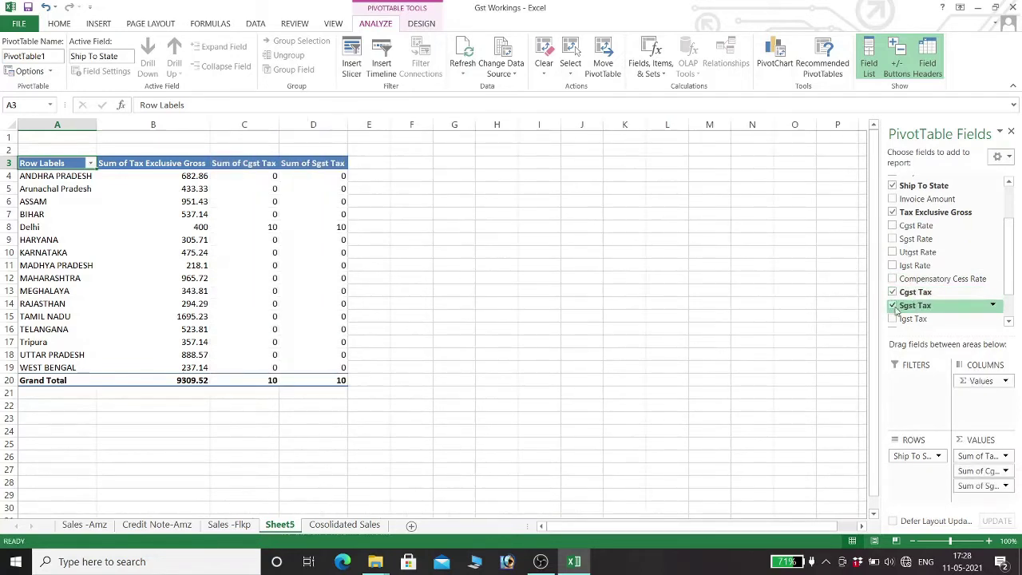
left_click(893, 319)
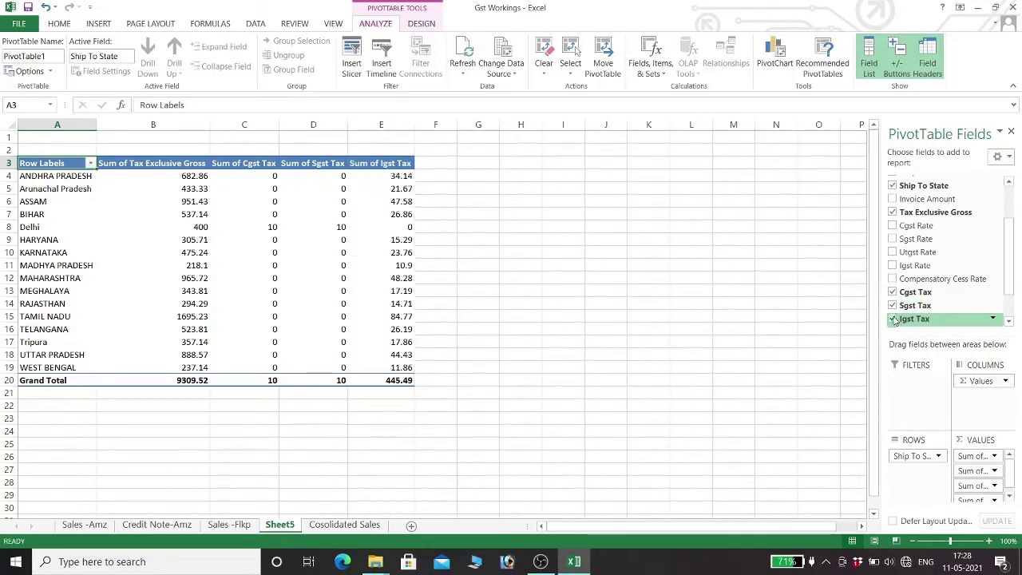
scroll(1009, 291, "down", 2)
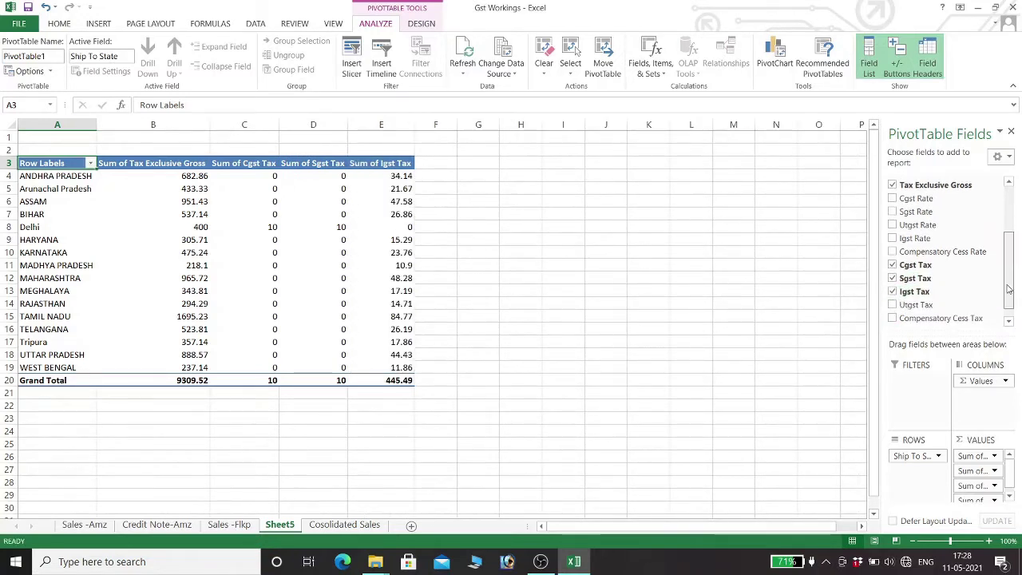
left_click(892, 302)
left_click(893, 303)
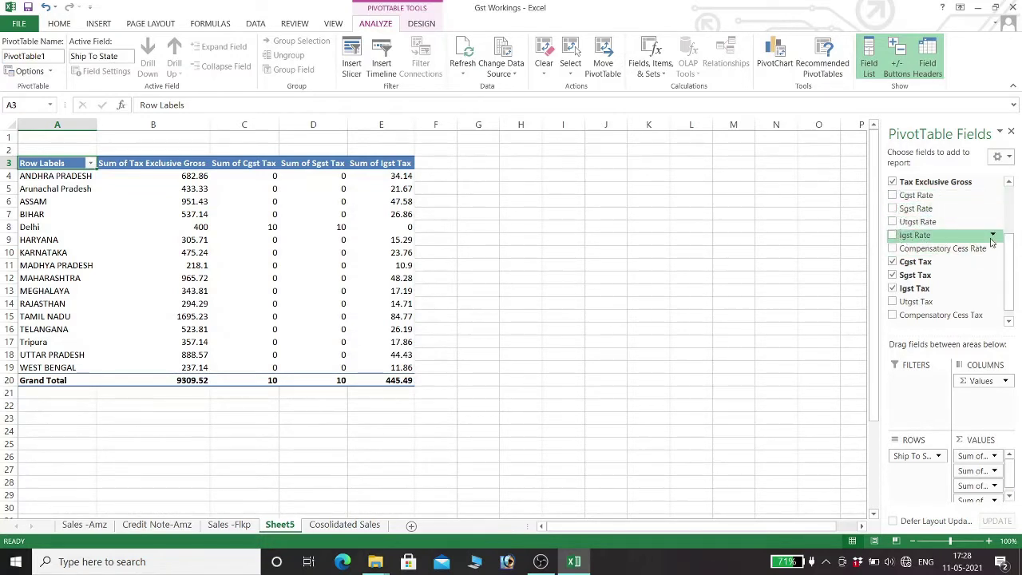
Add Invoice Amount and Quantity as further summed values in the state-wise PivotTable
scroll(1010, 259, "up", 2)
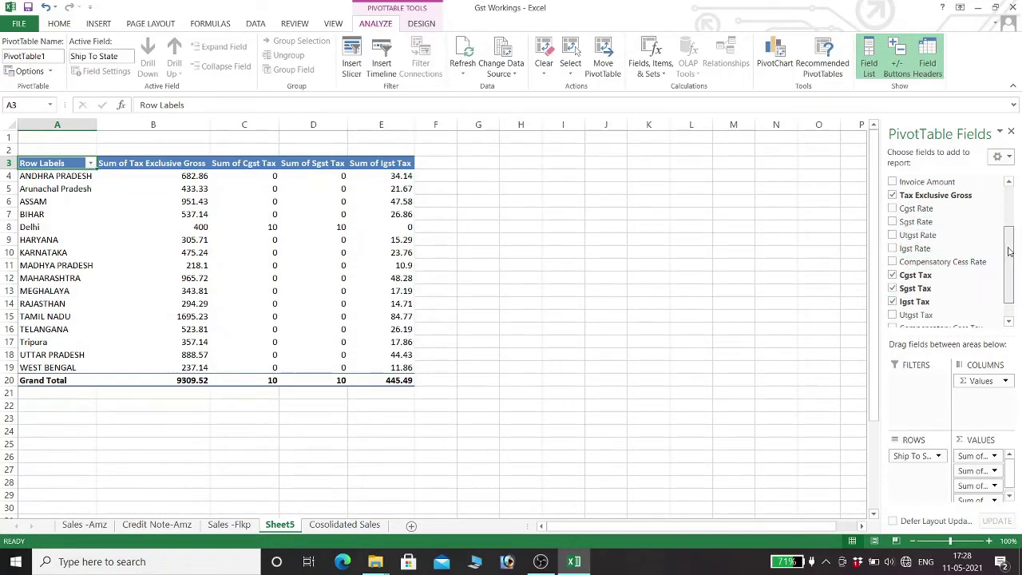
left_click(892, 192)
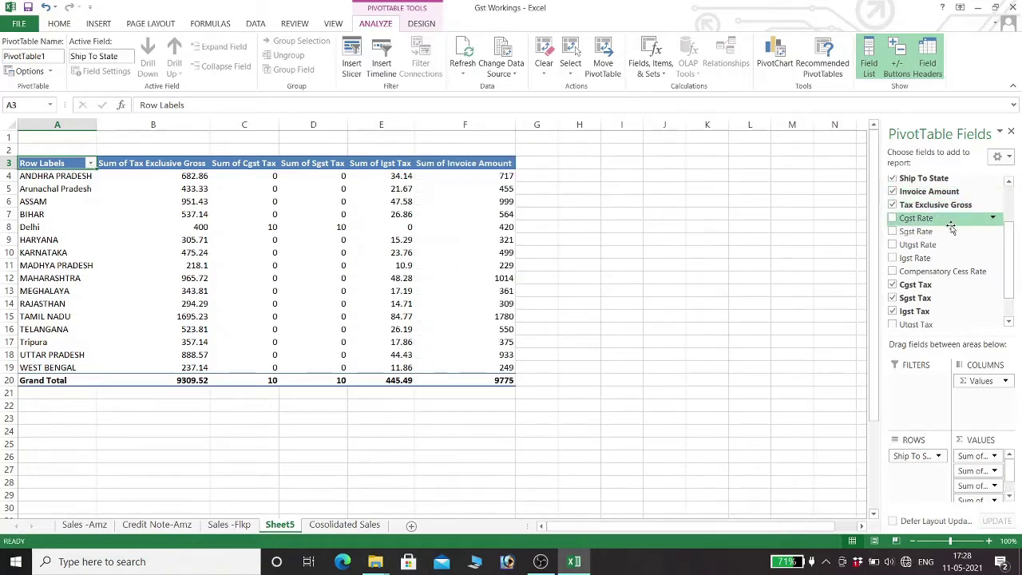
scroll(1008, 228, "up", 1)
scroll(1008, 228, "up", 1)
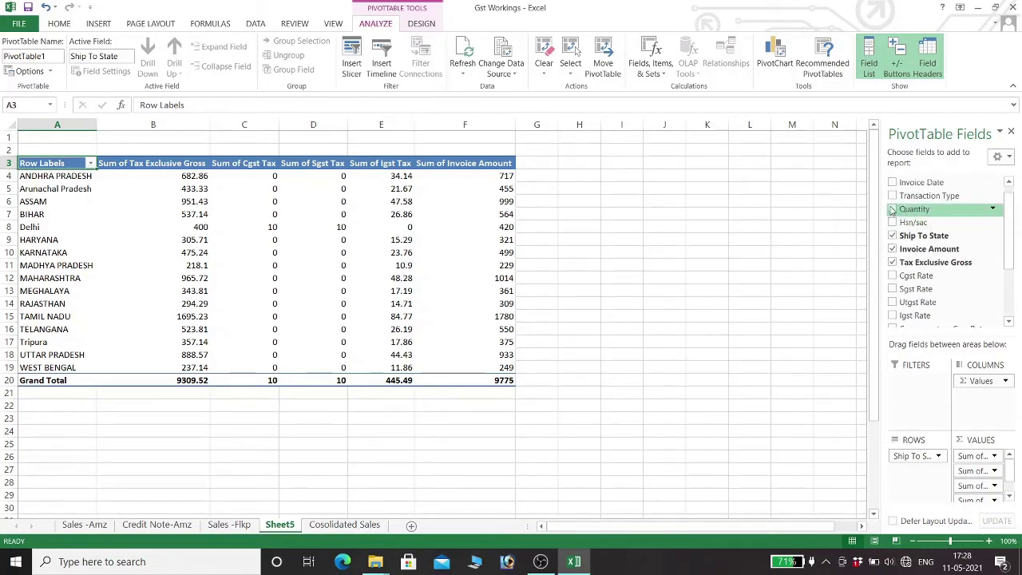
left_click(893, 209)
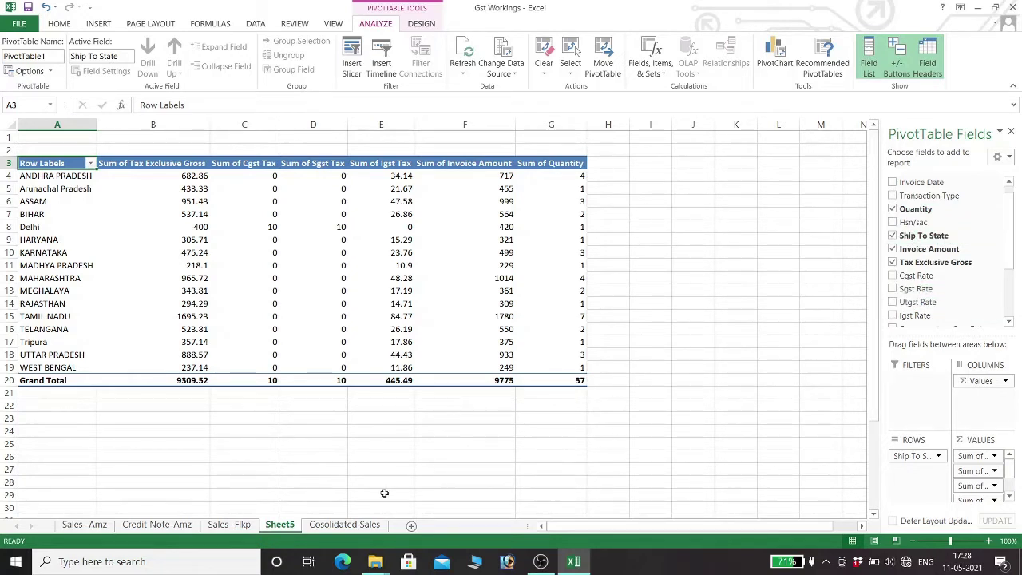
Copy the subtotal formula from G40 on the Cosolidated Sales sheet into D40 to total the Quantity column
left_click(339, 525)
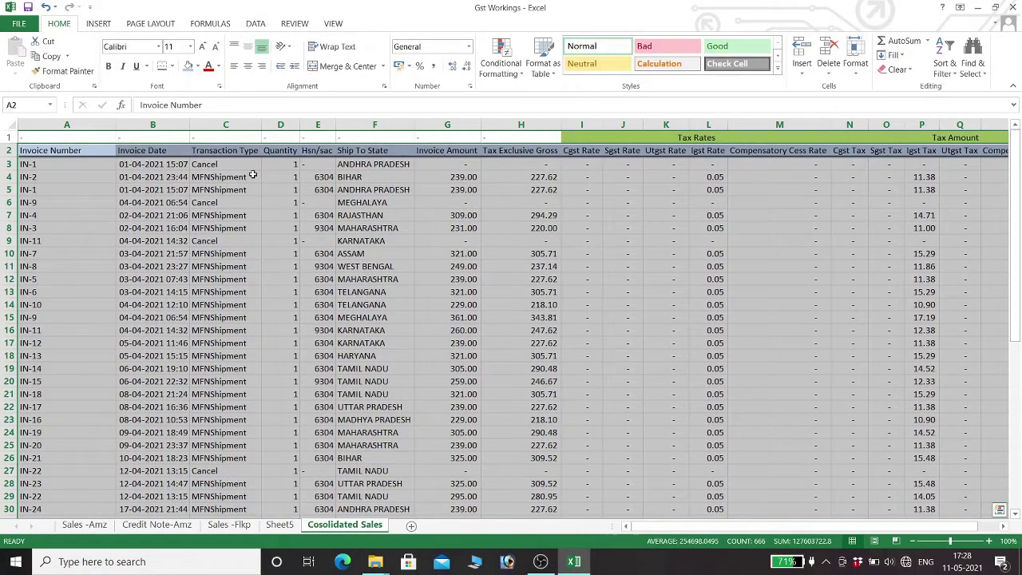
left_click(277, 165)
scroll(235, 468, "down", 8)
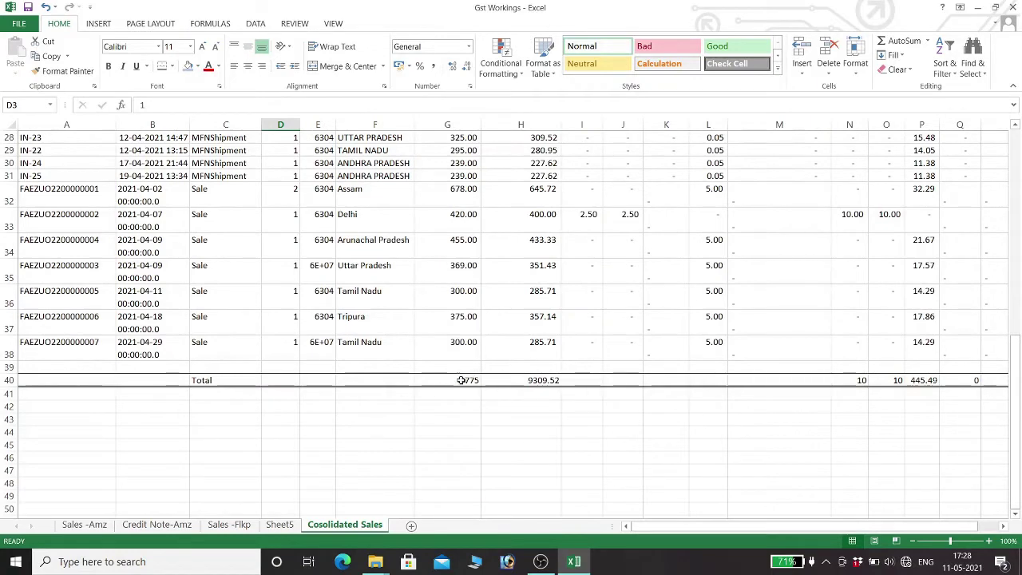
left_click(462, 381)
key("ctrl+c")
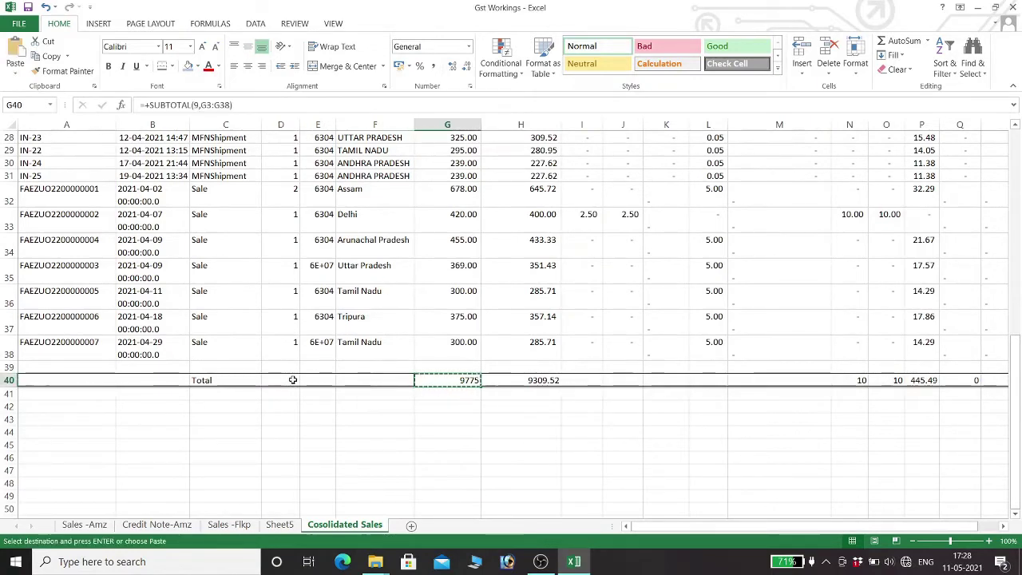
left_click(291, 380)
key("ctrl+v")
scroll(366, 407, "up", 9)
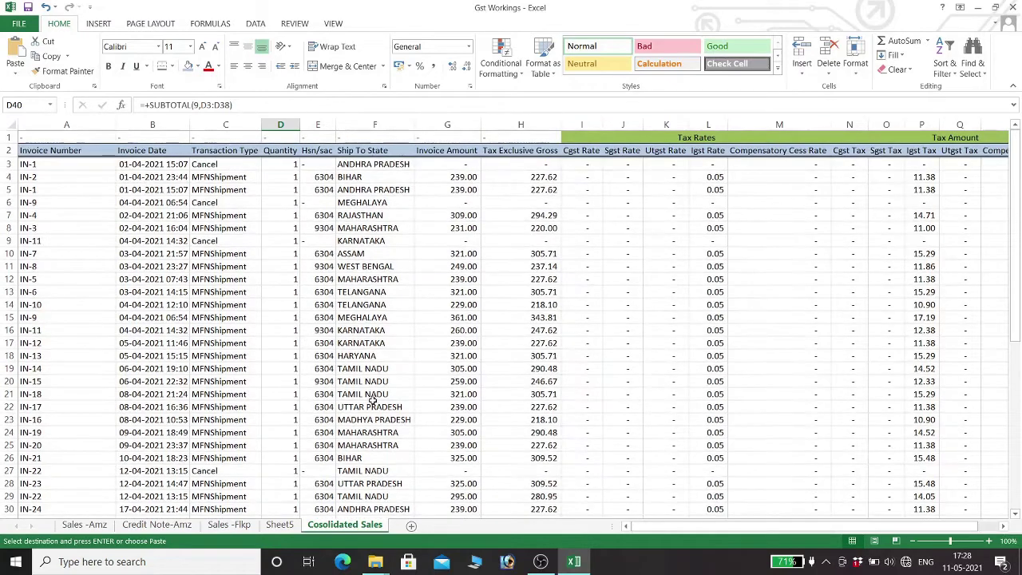
scroll(372, 399, "down", 7)
scroll(305, 443, "up", 4)
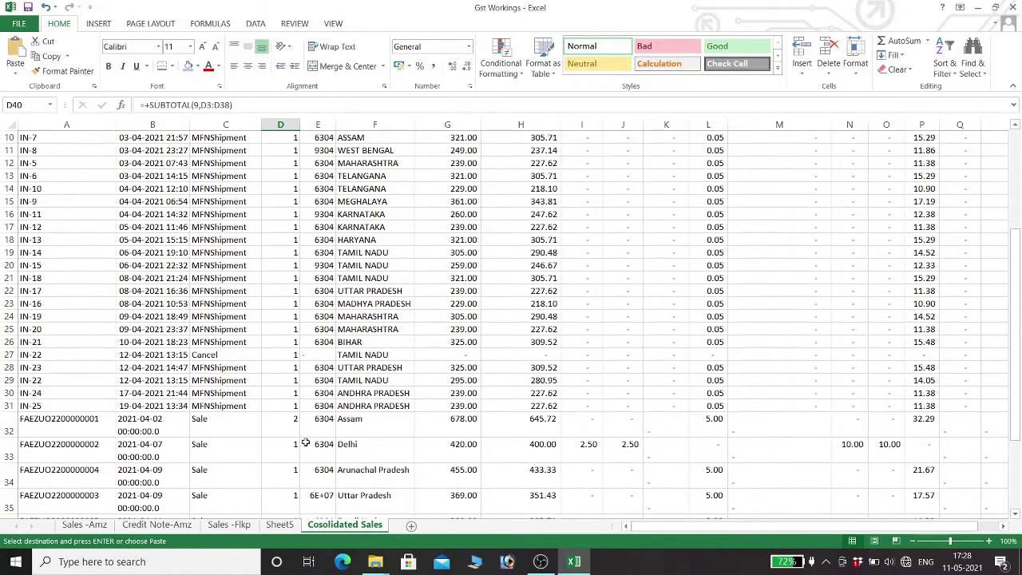
Set the Quantity to 0 for the cancelled invoices in rows 3, 6 and 9 of the Cosolidated Sales sheet
scroll(305, 442, "up", 3)
left_click(299, 165)
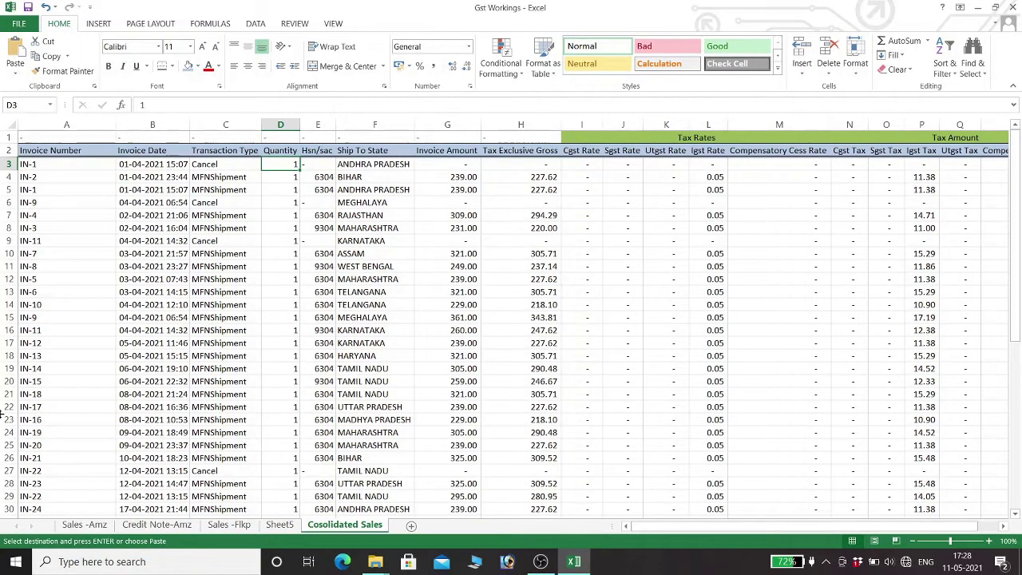
type("0")
key("Return")
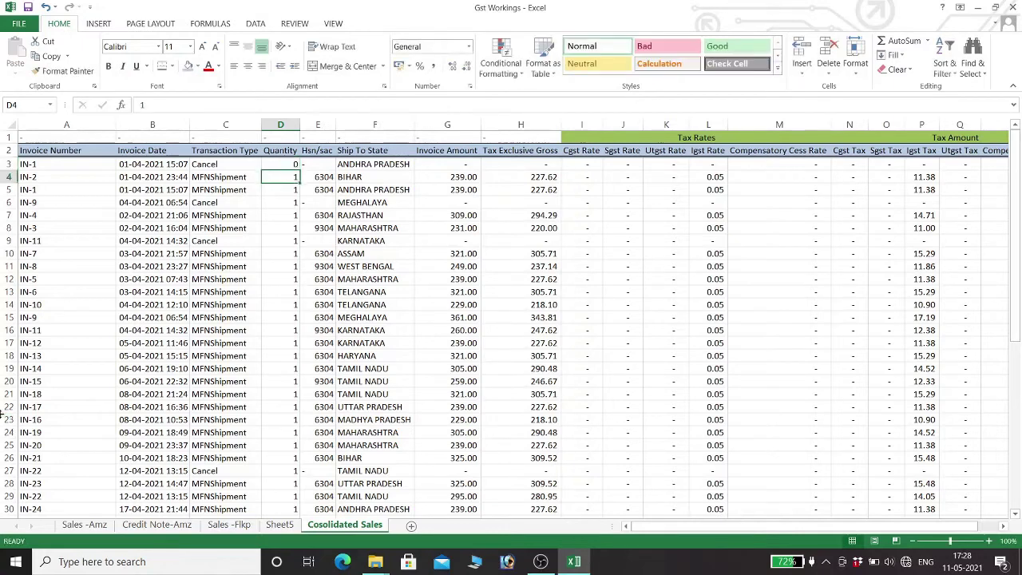
key("Down")
key("Down")
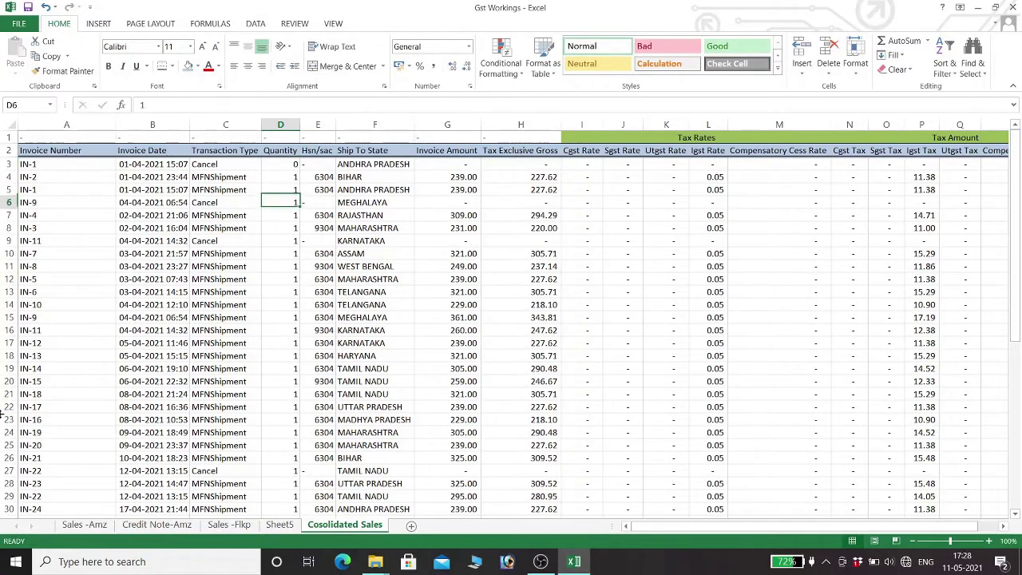
type("0")
key("Return")
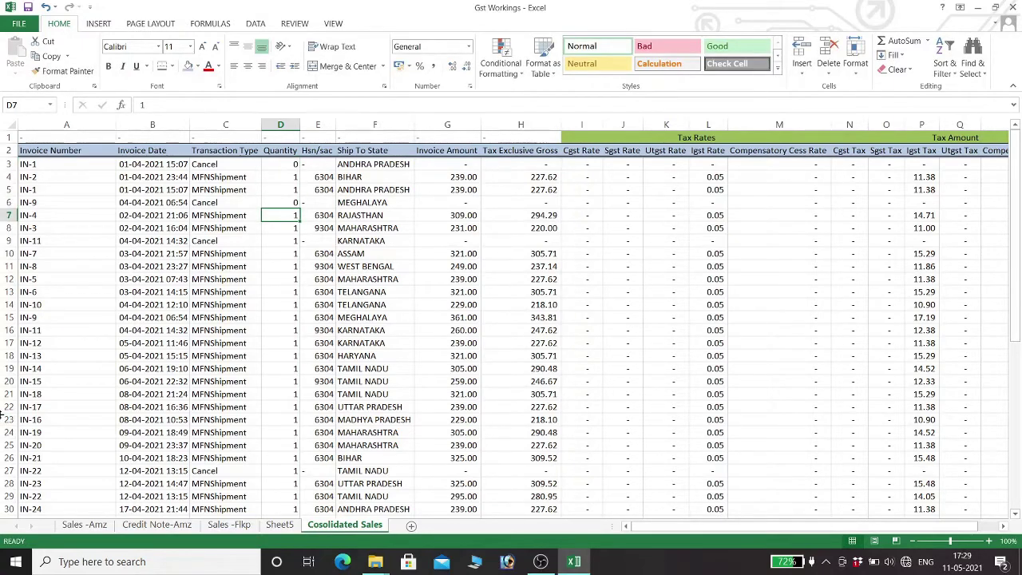
key("Down")
key("Down")
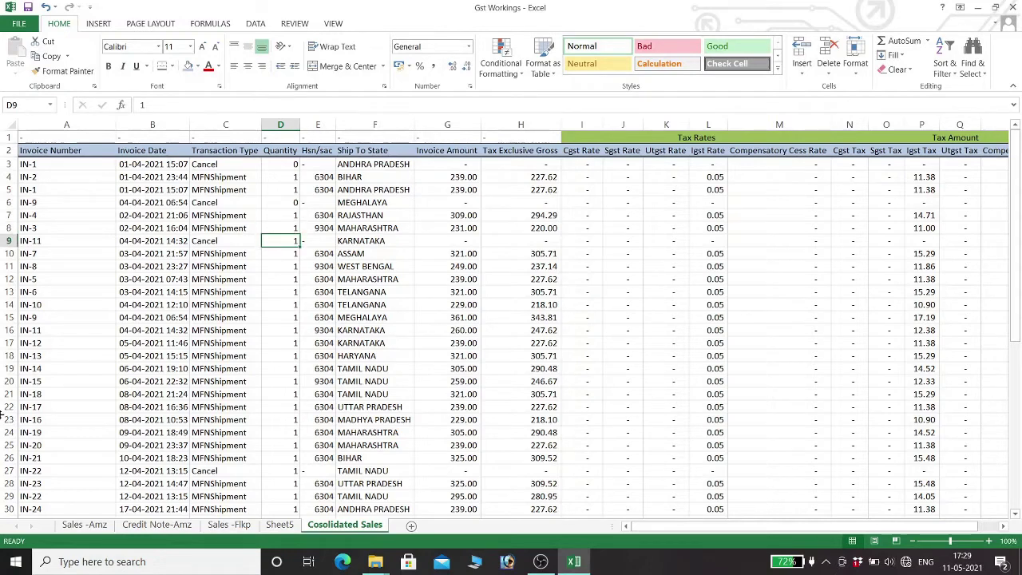
type("0")
key("Return")
Set the Quantity to 0 for the cancelled invoice IN-22 in row 27
key("Down")
key("Down")
key("Down")
key("Down")
key("Down")
key("Down")
key("Down")
key("Down")
key("Down")
key("Down")
key("Down")
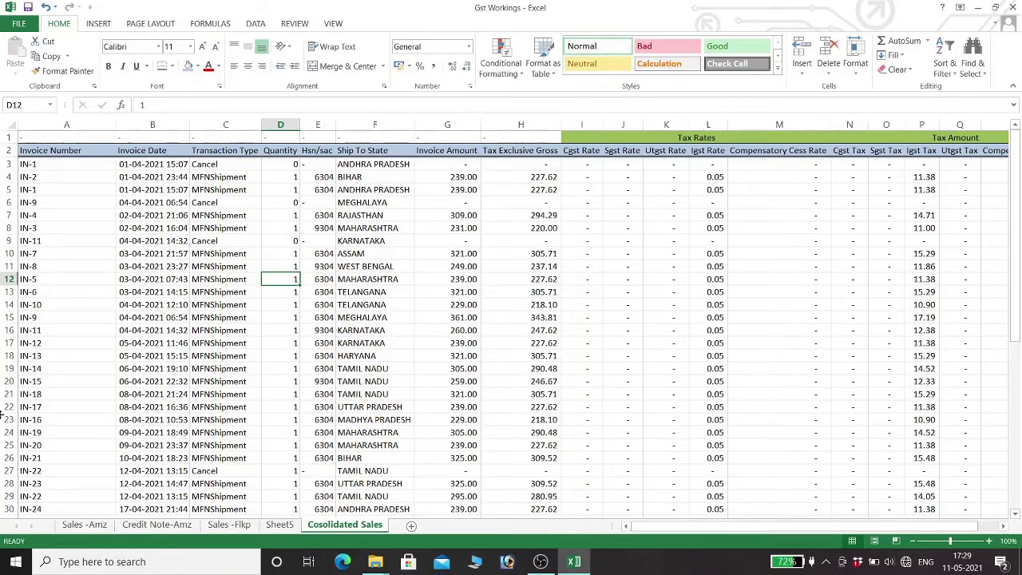
key("Down")
key("Down")
key("Down")
key("Down")
key("Down")
key("Down")
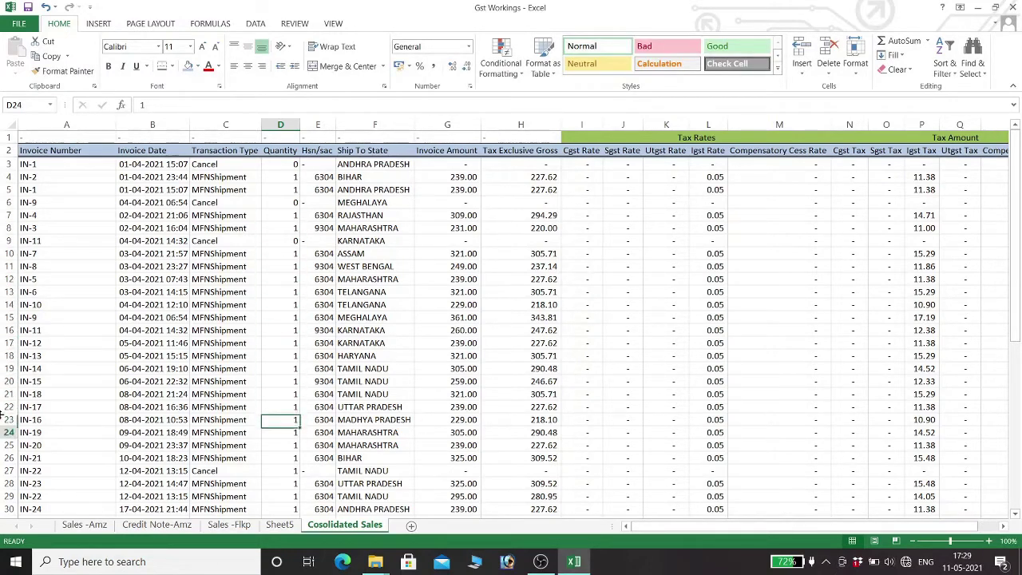
type("0")
key("Return")
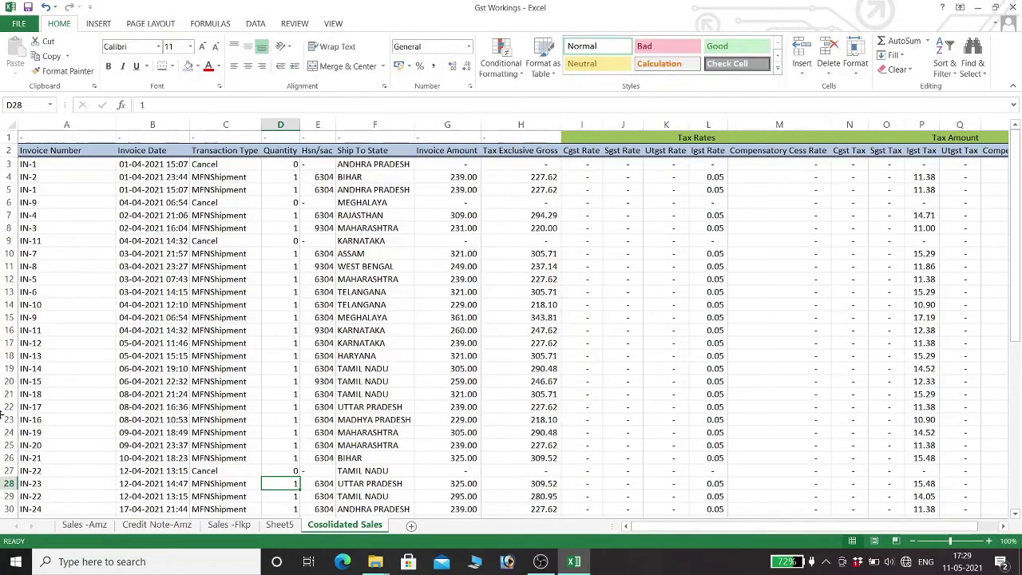
Check the remaining Quantity entries down to the total in row 40
key("Down")
key("Down")
key("Down")
key("Down")
key("Down")
key("Down")
key("Down")
key("Down")
key("Down")
key("Down")
key("Down")
key("Down")
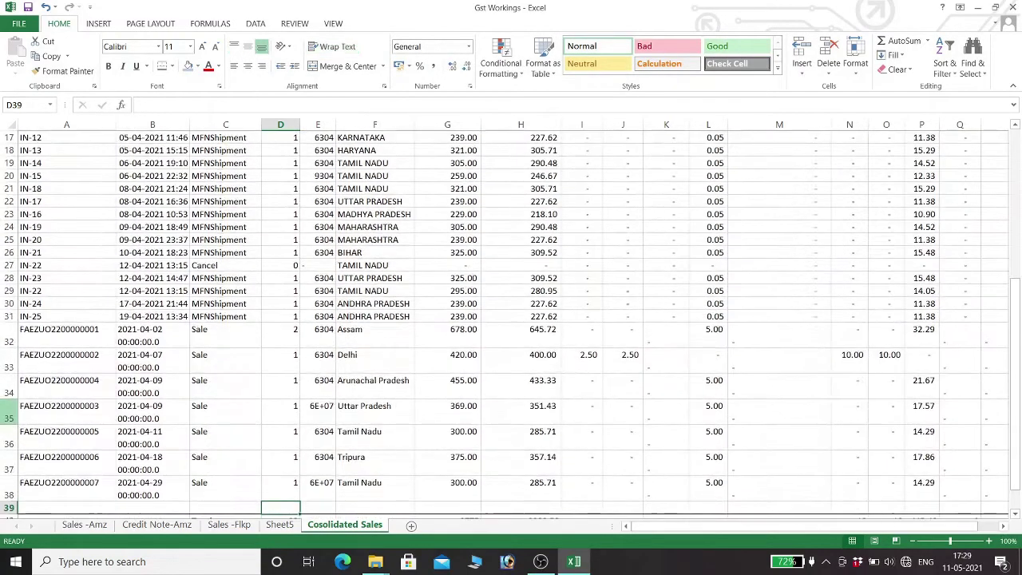
key("Up")
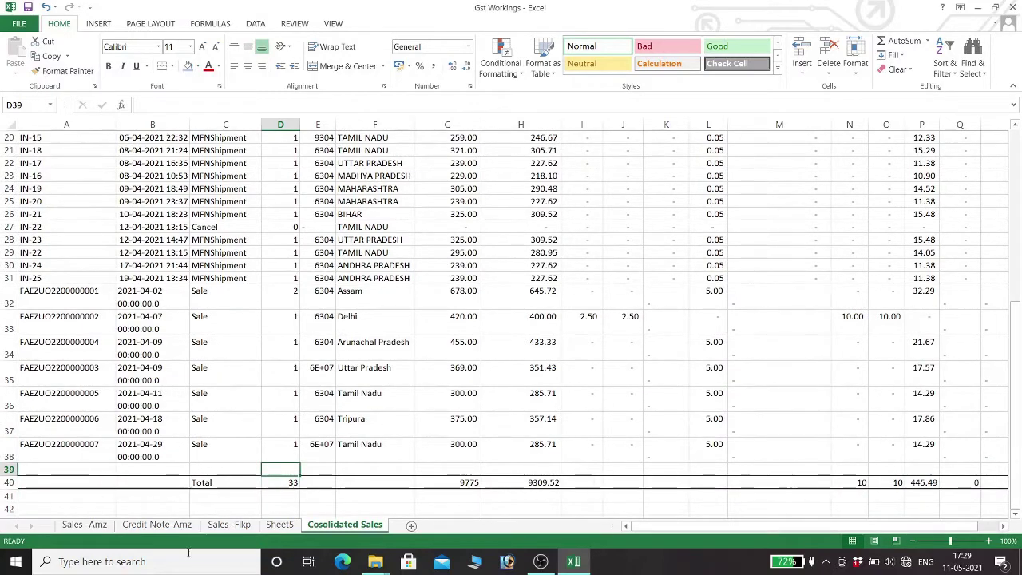
Rename the PivotTable sheet Sheet5 as Pivot -Consoliadted
left_click(279, 525)
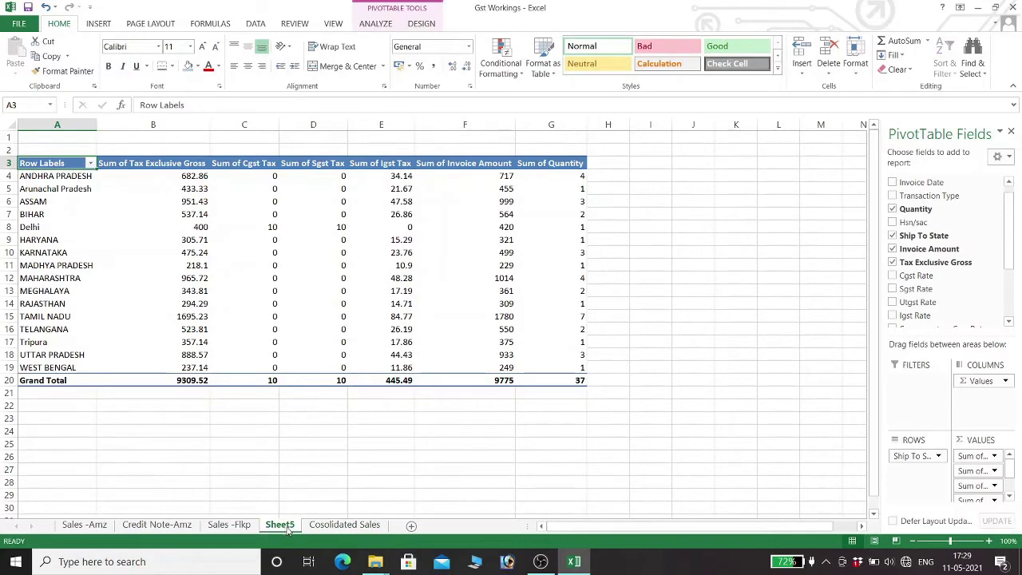
key("alt")
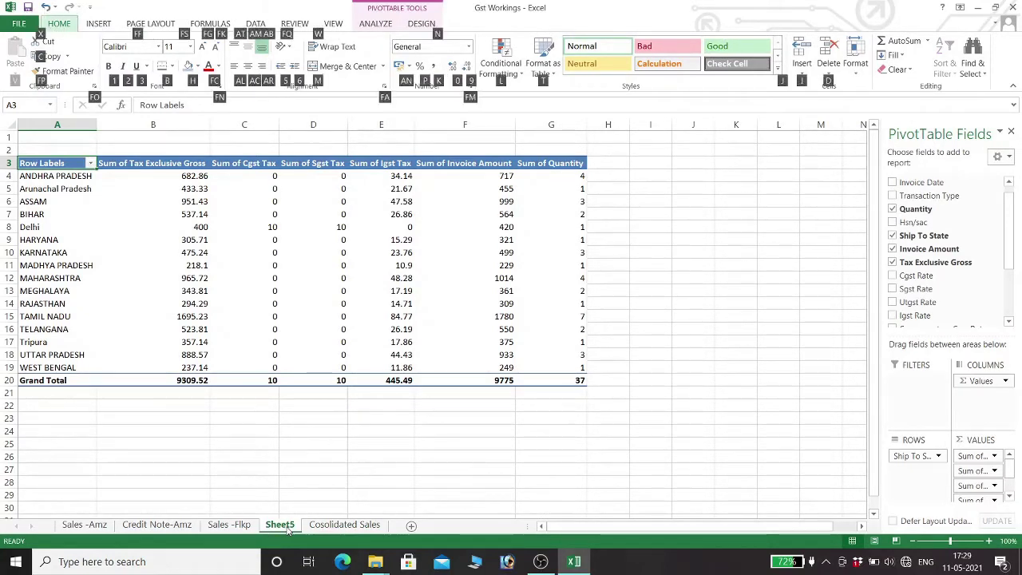
key("o")
key("r")
key("BackSpace")
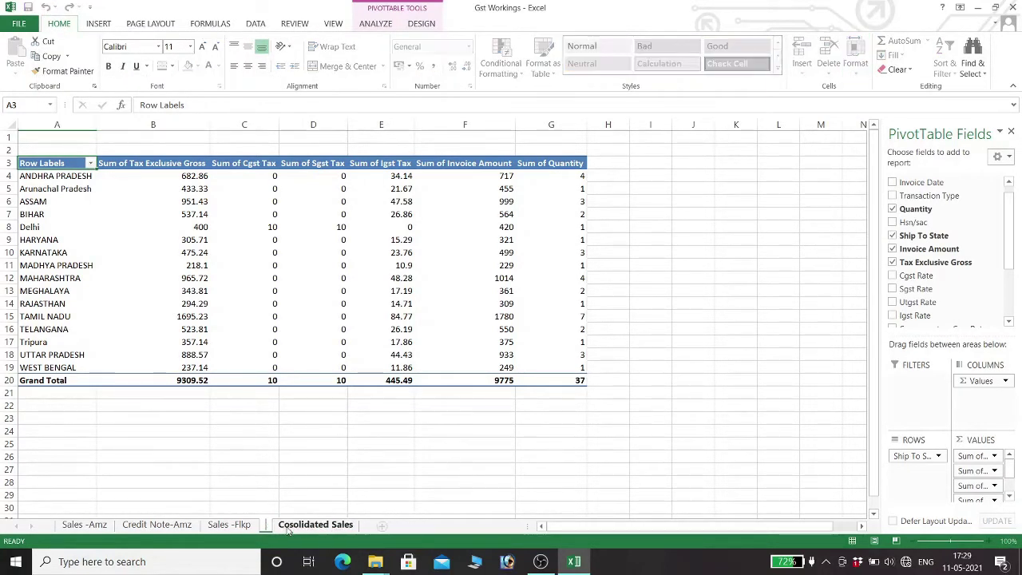
type("Pivot ")
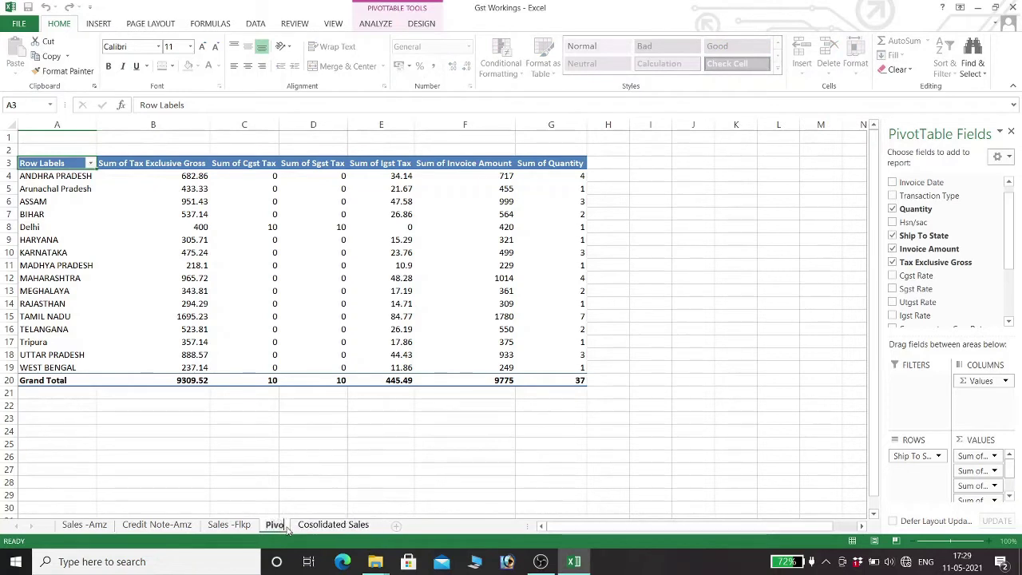
type("-C")
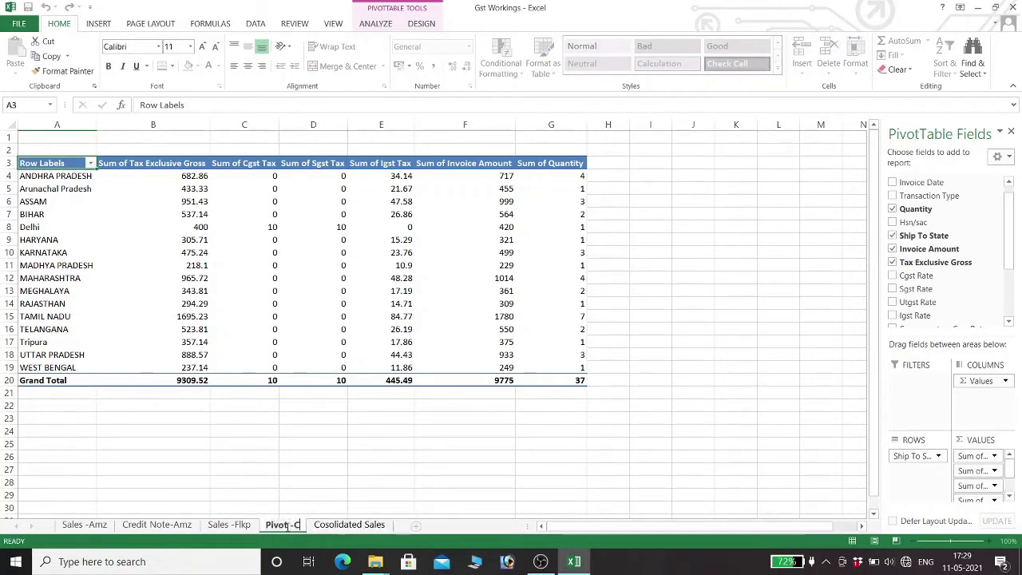
type("onsol")
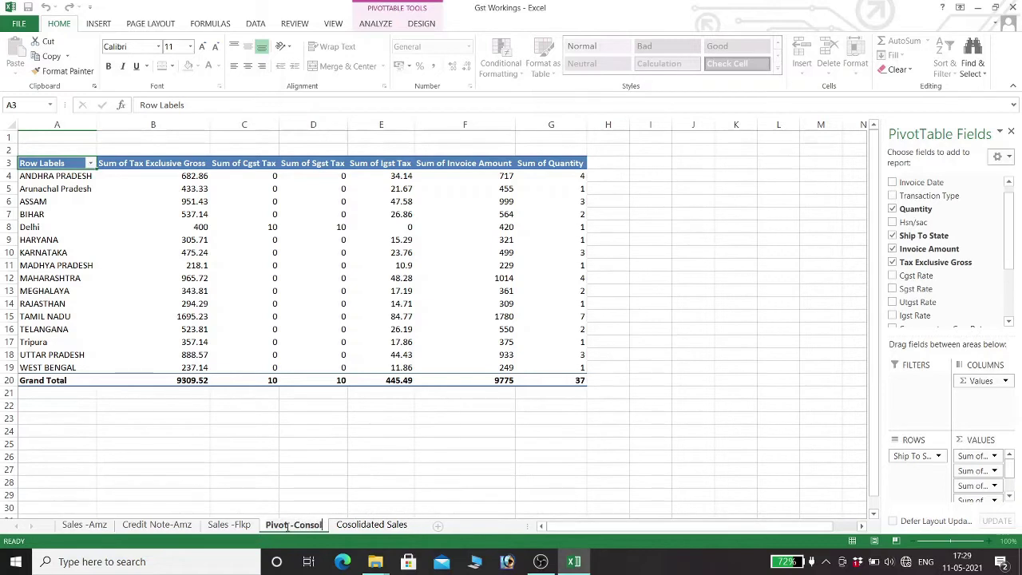
type("iadted")
key("Return")
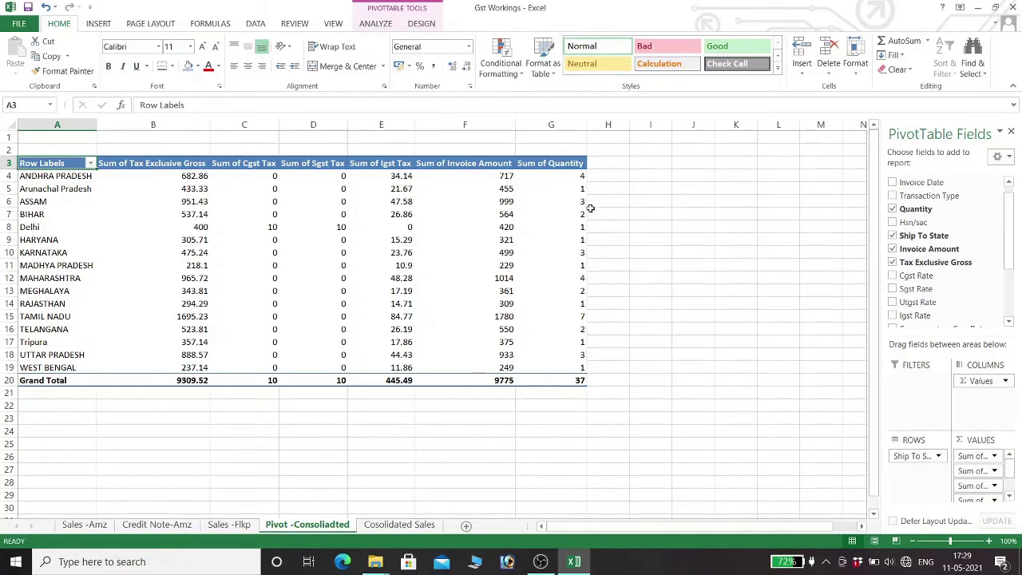
Remove and re-add Quantity in the PivotTable, and compare its total with the total row on Cosolidated Sales
left_click(892, 209)
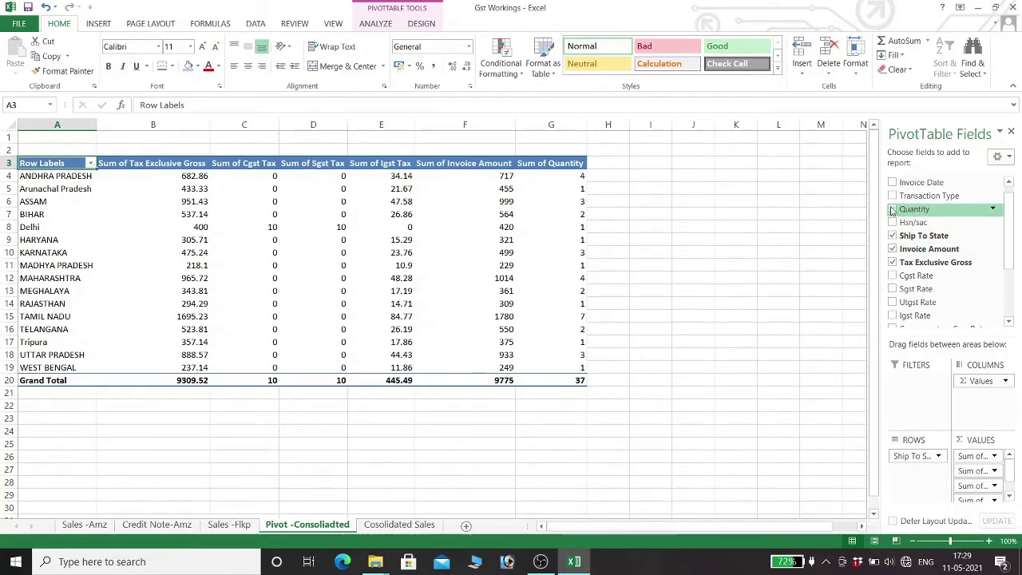
left_click(893, 210)
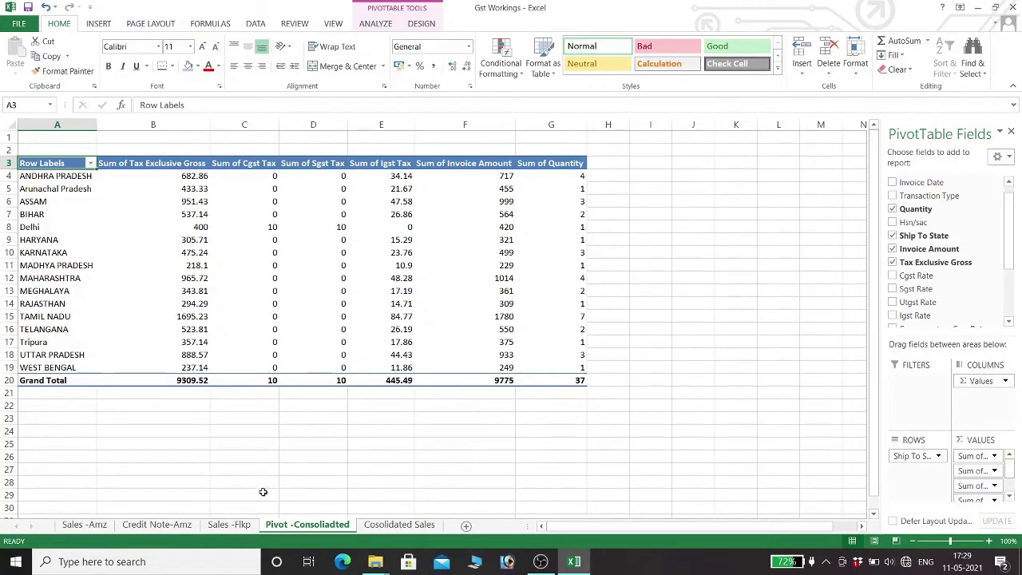
left_click(229, 524)
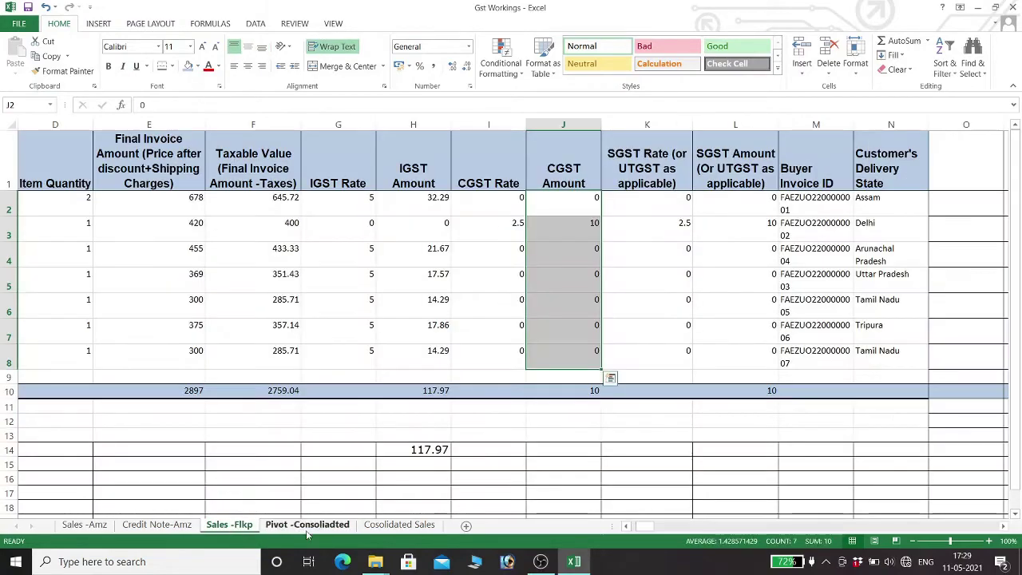
left_click(399, 525)
scroll(349, 451, "up", 2)
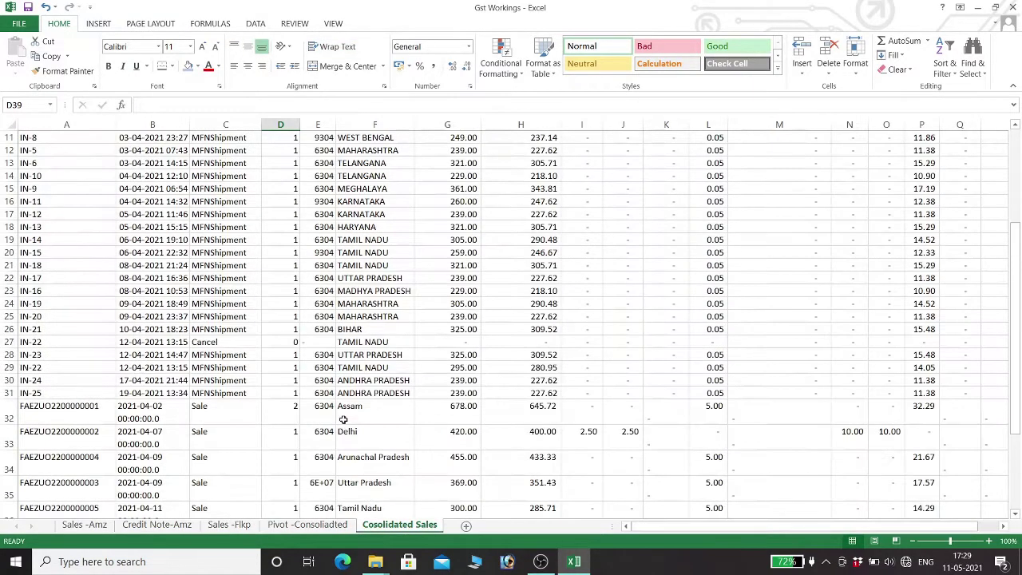
scroll(346, 435, "down", 3)
scroll(347, 432, "down", 2)
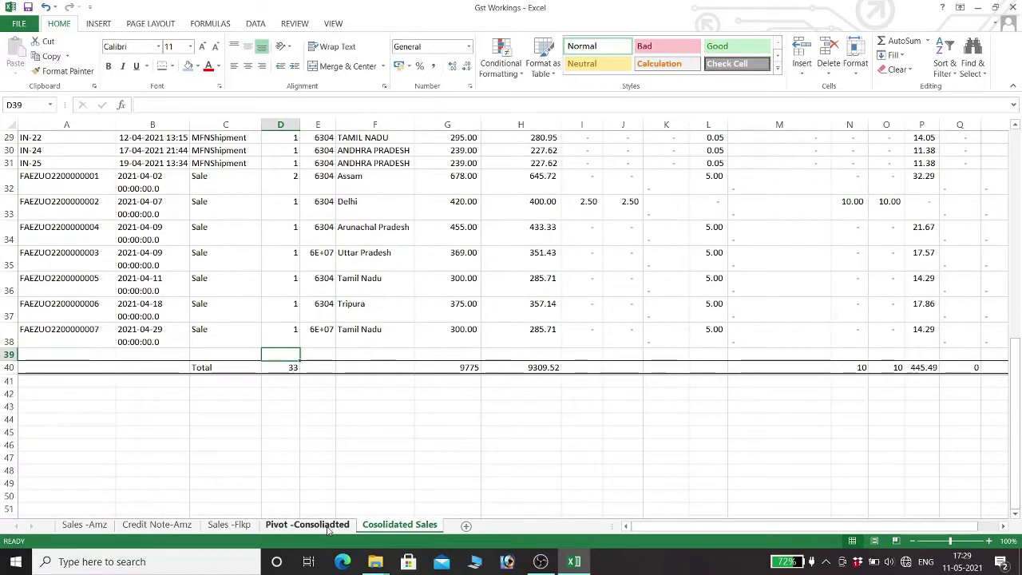
left_click(320, 525)
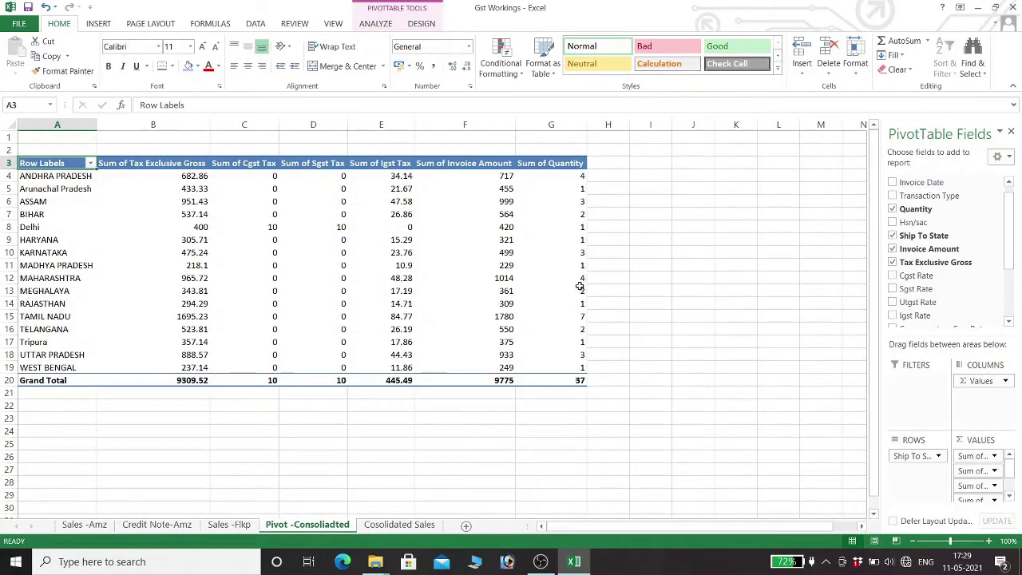
left_click(391, 527)
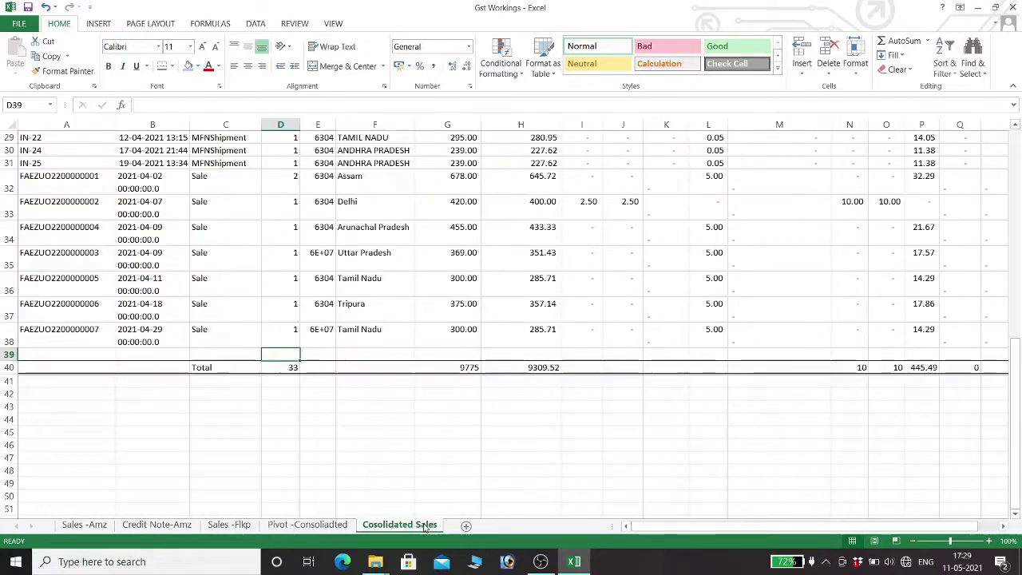
left_click(318, 525)
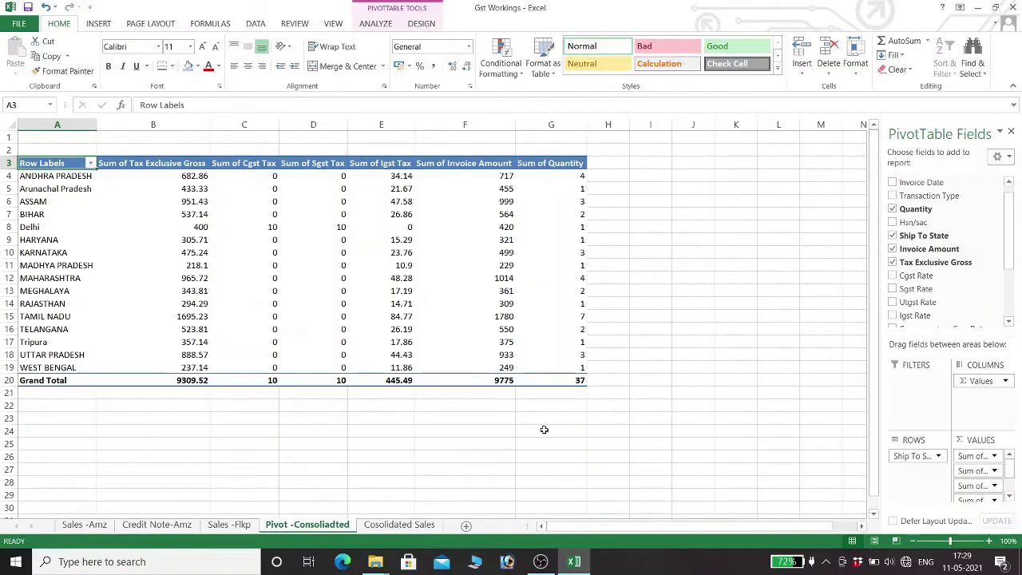
Delete the Pivot -Consoliadted sheet with its outdated PivotTable
right_click(327, 533)
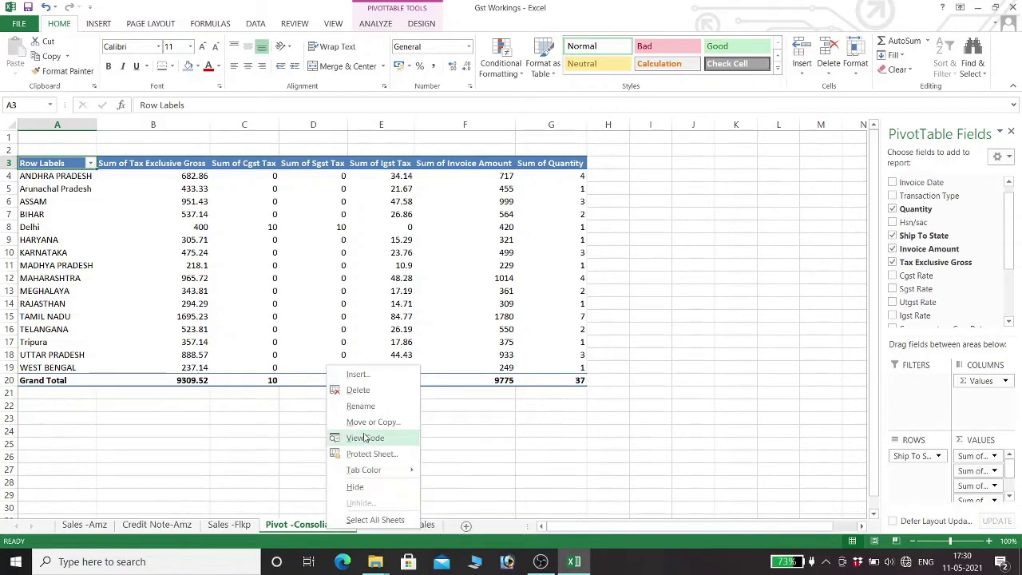
left_click(366, 392)
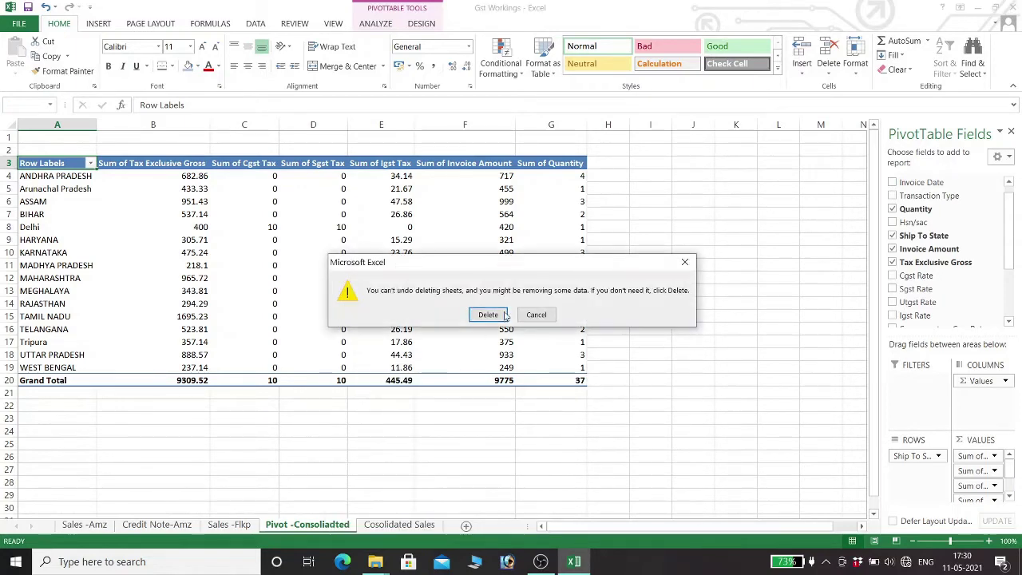
left_click(505, 316)
left_click(591, 406)
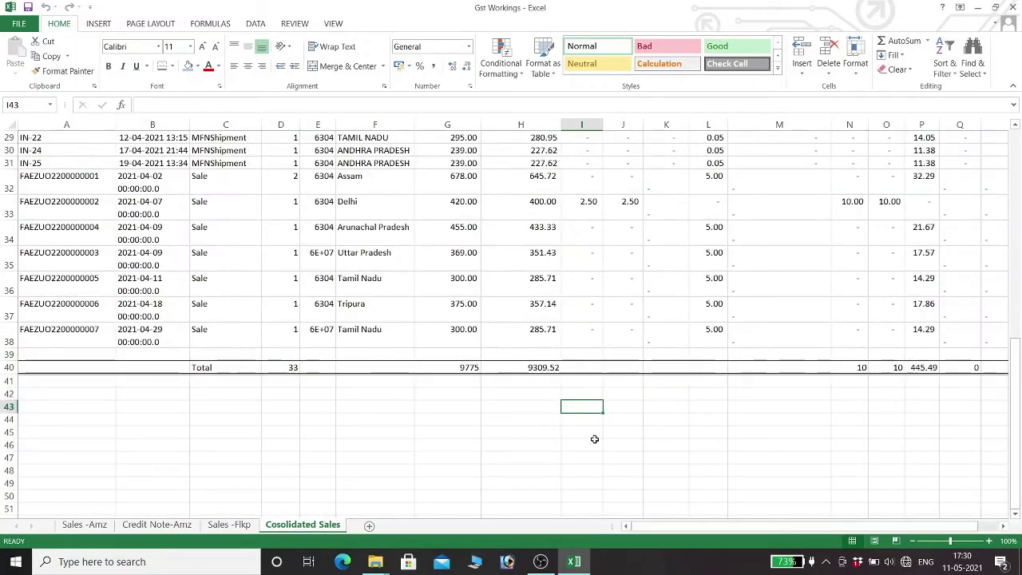
Insert a new PivotTable on a new sheet from the Cosolidated Sales data in A2:R38, leaving out the total row
scroll(331, 424, "up", 9)
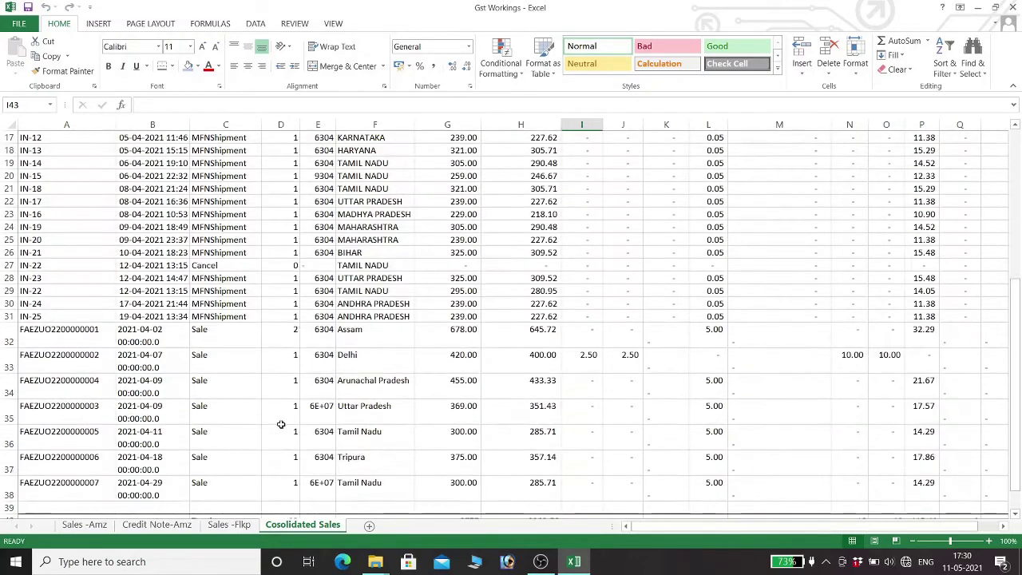
left_click(48, 151)
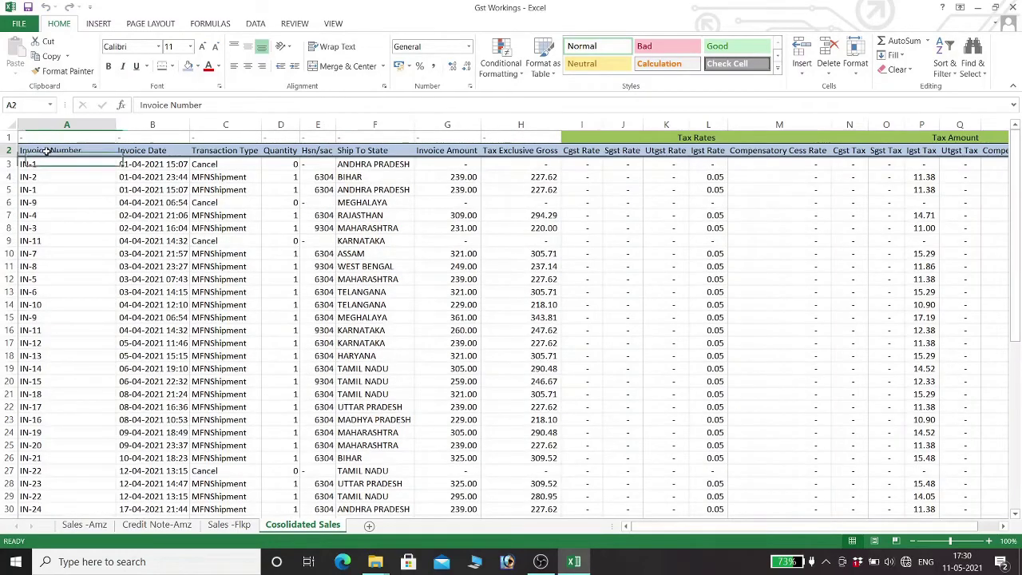
key("ctrl+shift+Right")
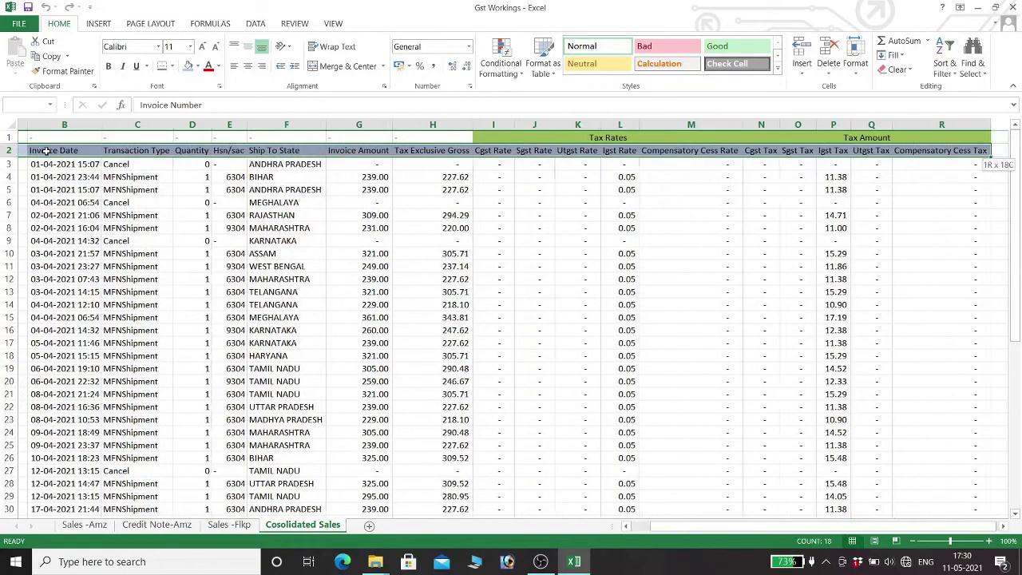
key("ctrl+shift+Down")
key("alt")
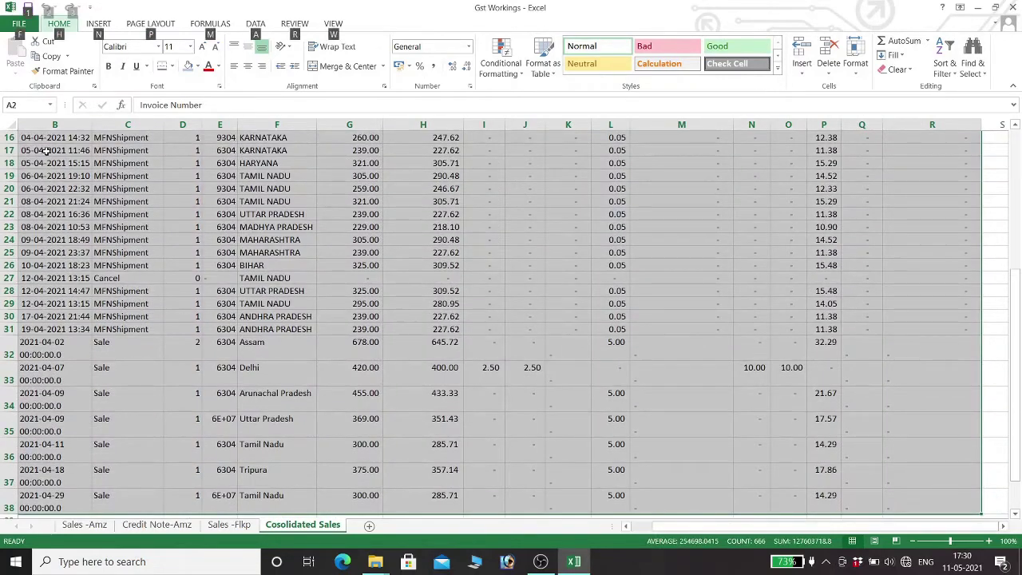
key("n")
key("v")
key("Return")
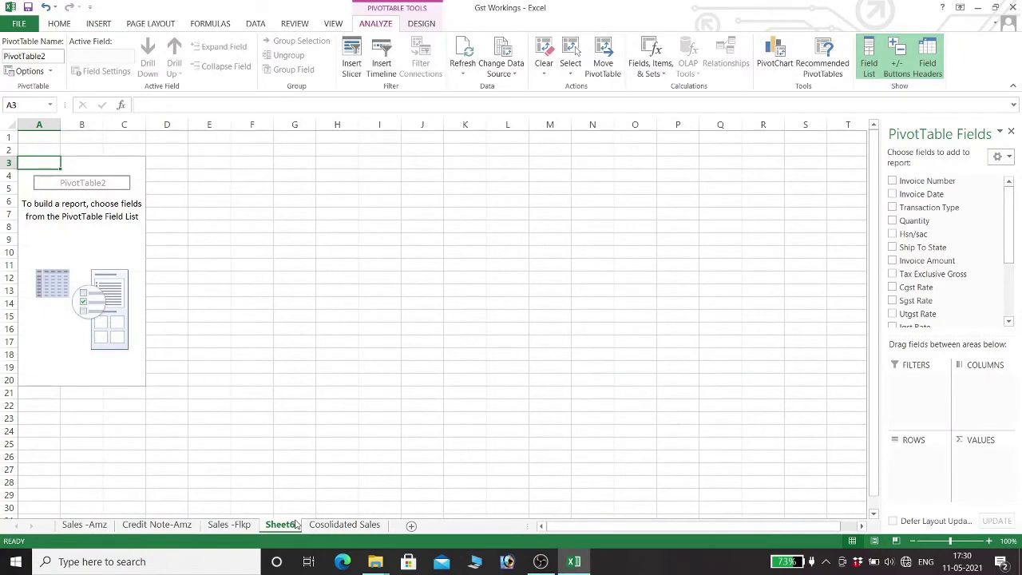
Rename the new PivotTable sheet as Pivot
key("alt")
key("h")
type("o")
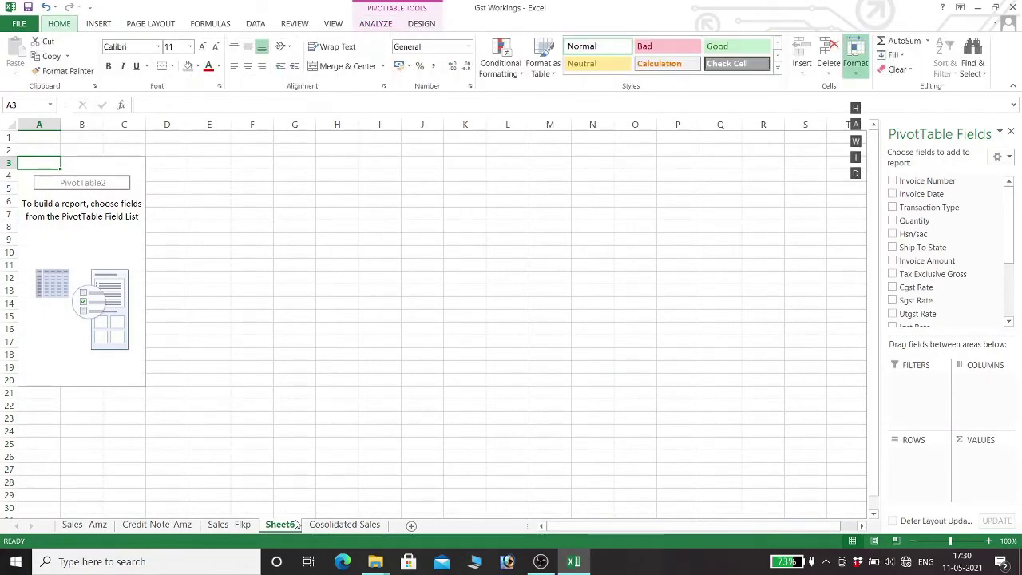
type("wPivot")
key("Return")
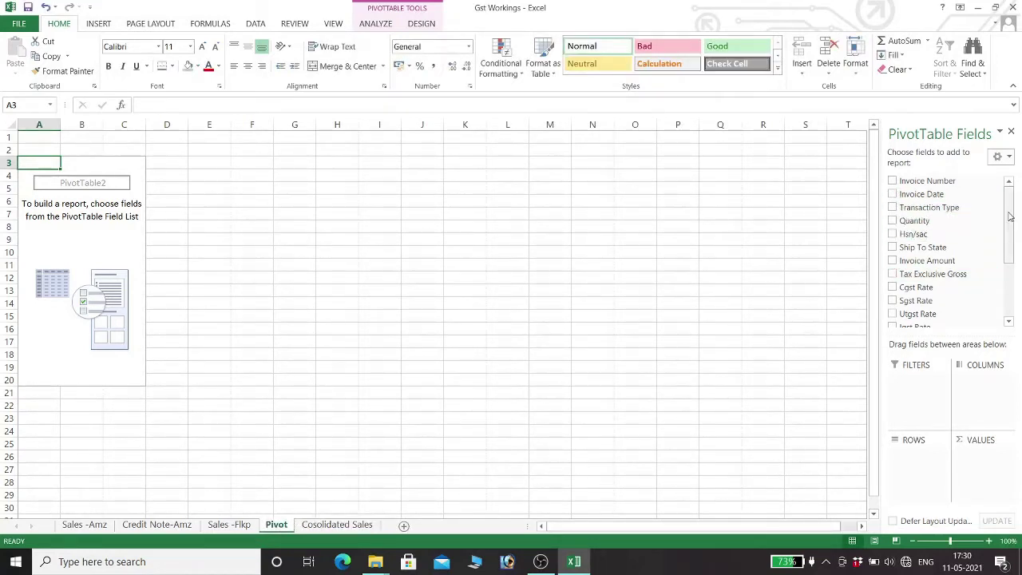
Add Ship To State as the PivotTable's row field and Tax Exclusive Gross as a summed value
left_click_drag(1008, 212, 1009, 237)
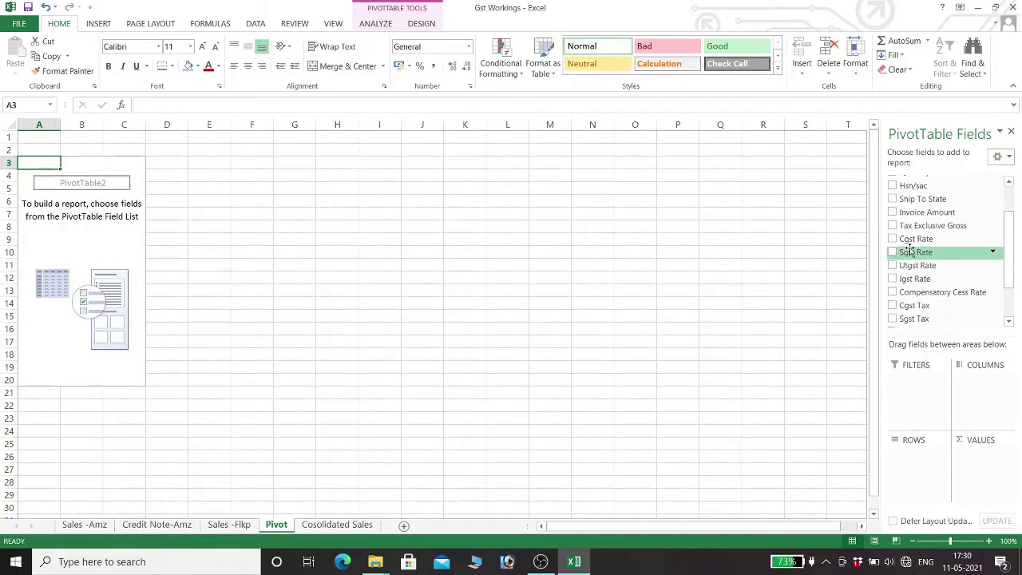
left_click(892, 200)
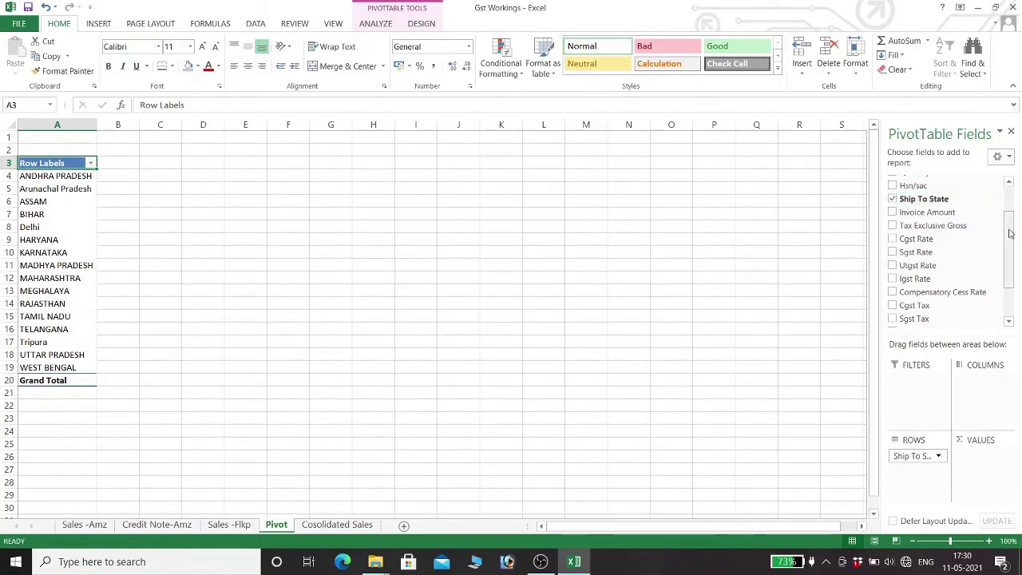
left_click_drag(1008, 232, 1009, 214)
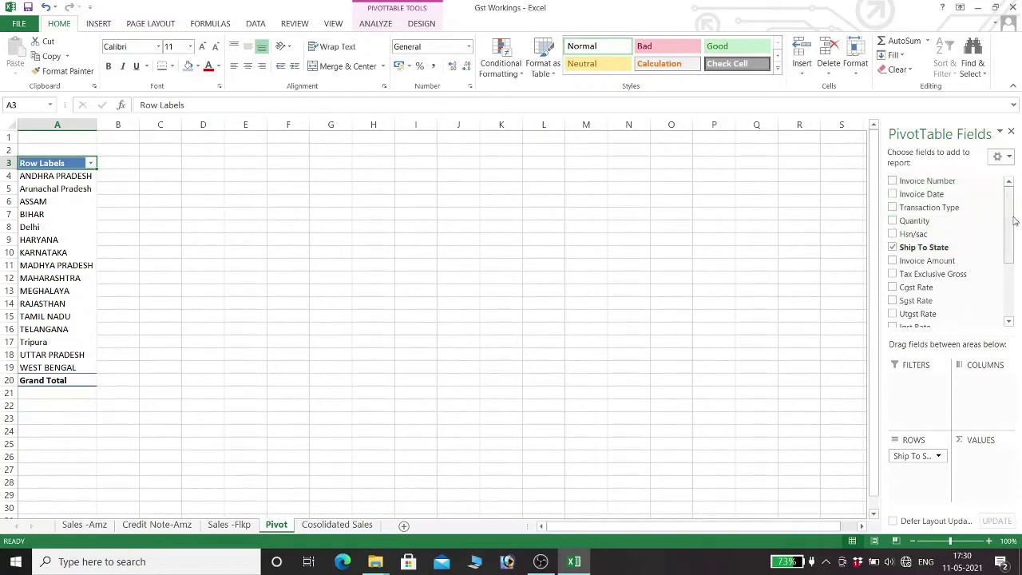
scroll(1013, 230, "down", 2)
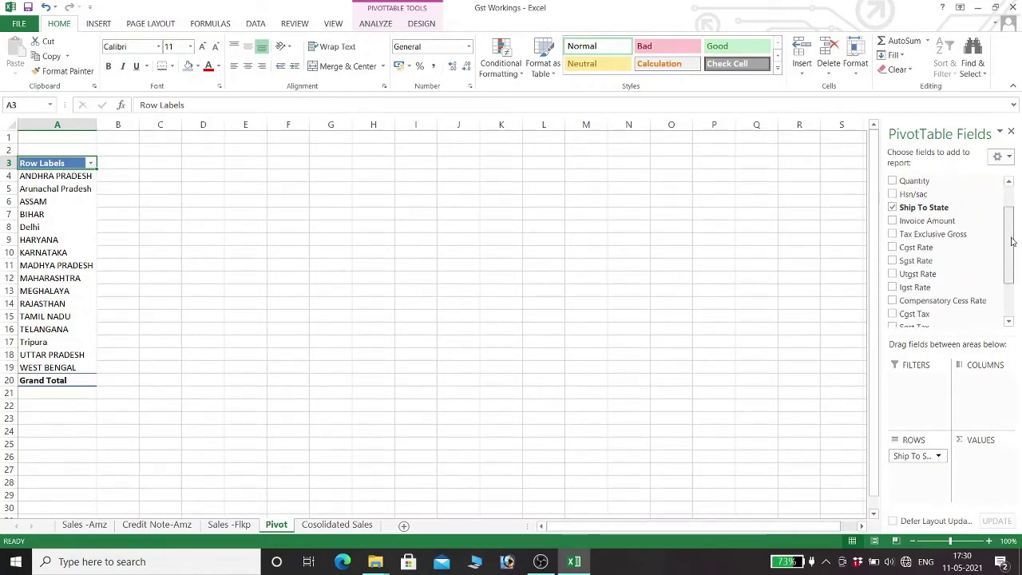
left_click(893, 227)
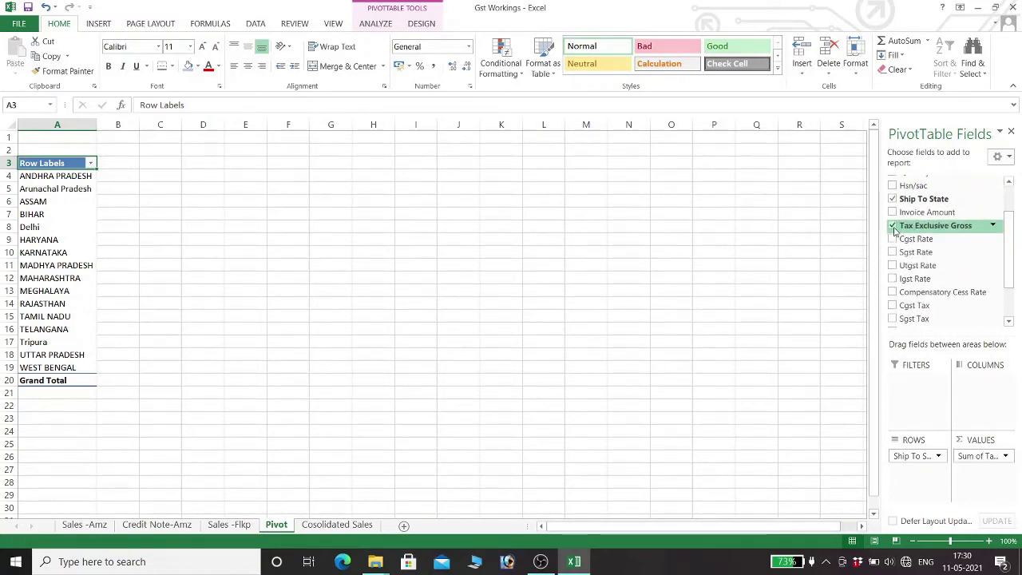
Add Cgst Tax, Sgst Tax and Igst Tax as summed values in the PivotTable
left_click(894, 306)
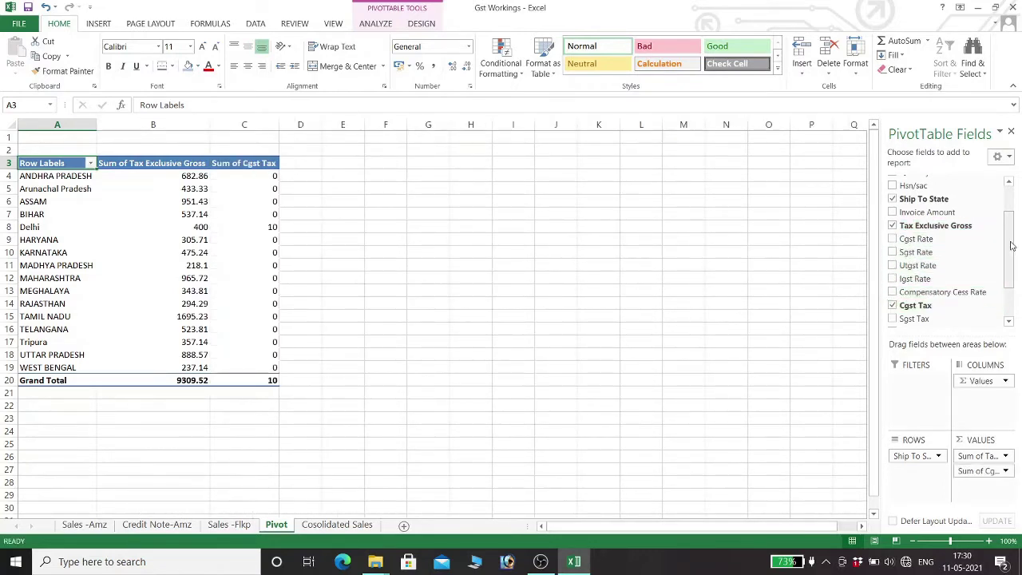
scroll(992, 264, "down", 1)
left_click(893, 291)
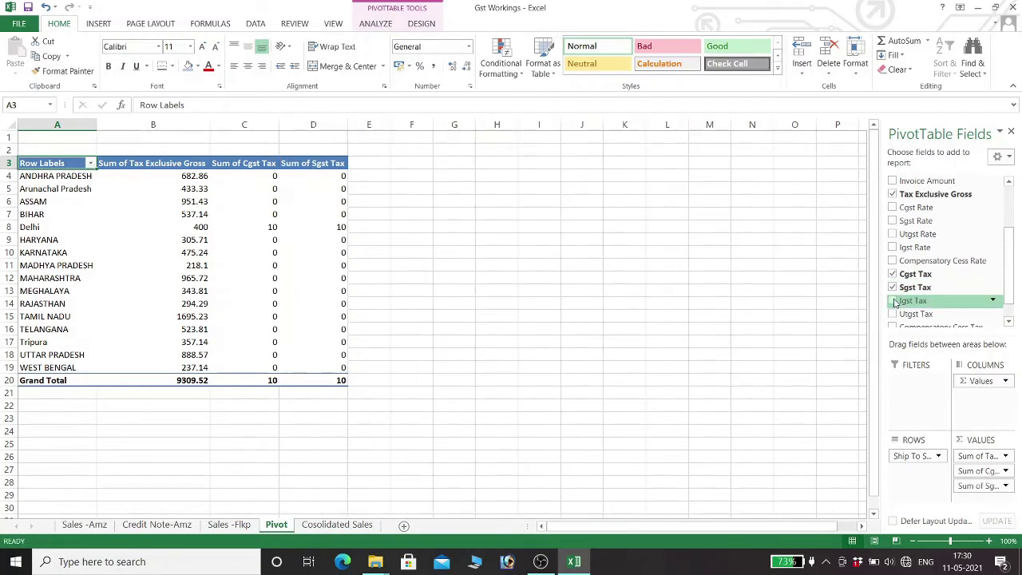
left_click(893, 300)
Add Invoice Amount and Quantity as summed values and place Hsn/sac as the PivotTable's report filter
left_click_drag(1009, 261, 1010, 241)
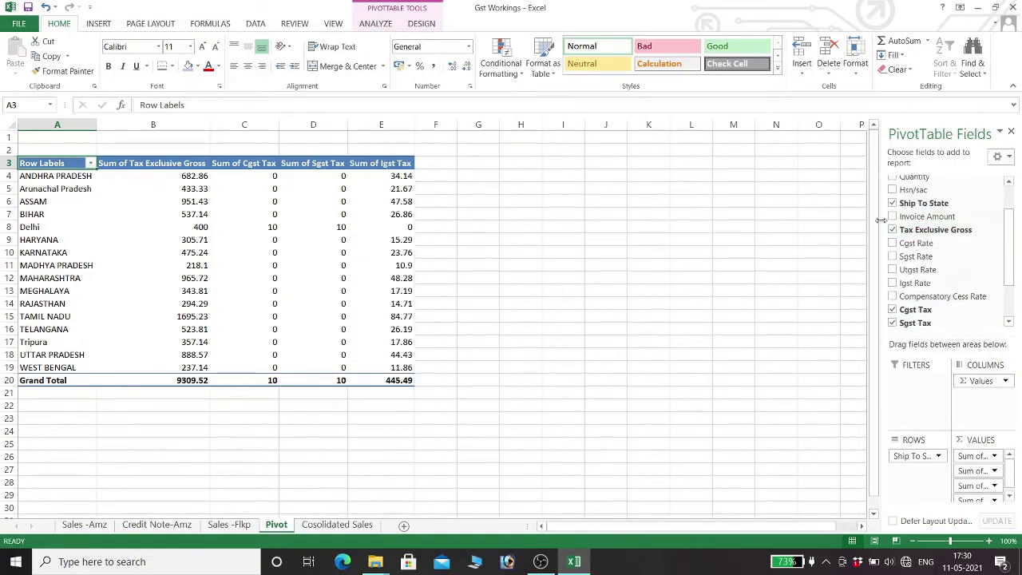
left_click(893, 216)
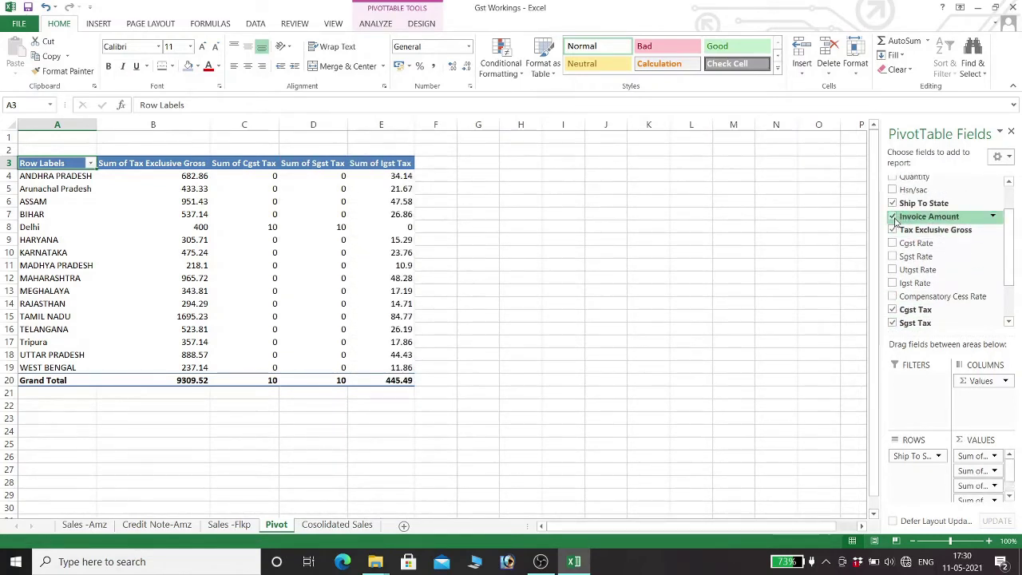
left_click_drag(1007, 234, 1006, 219)
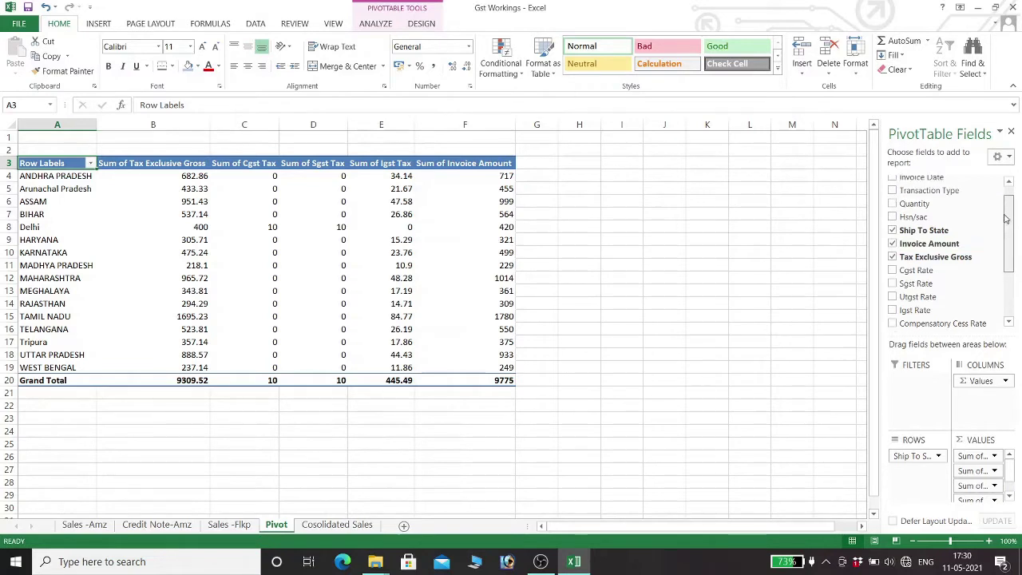
left_click(893, 205)
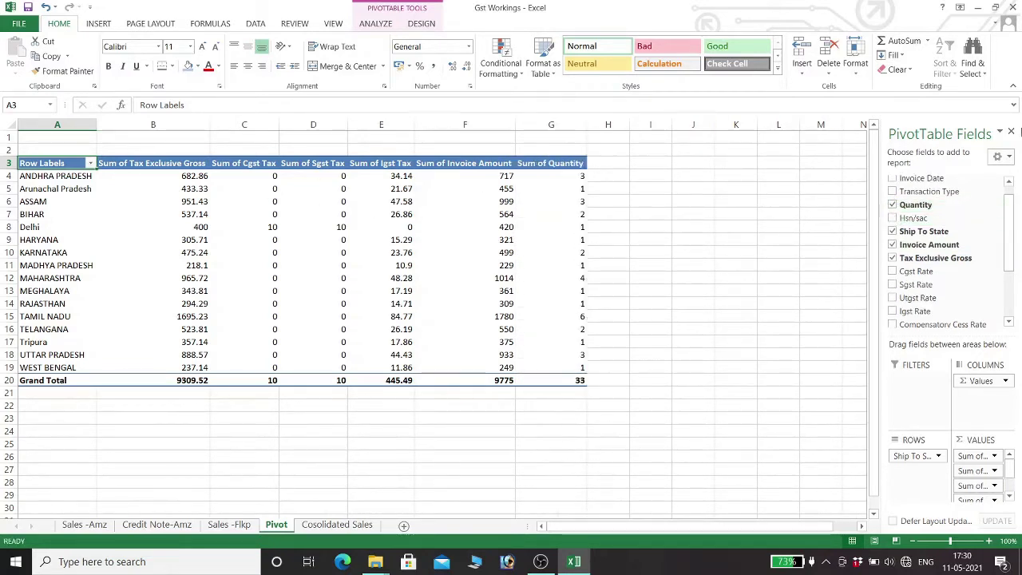
left_click_drag(1011, 231, 1011, 225)
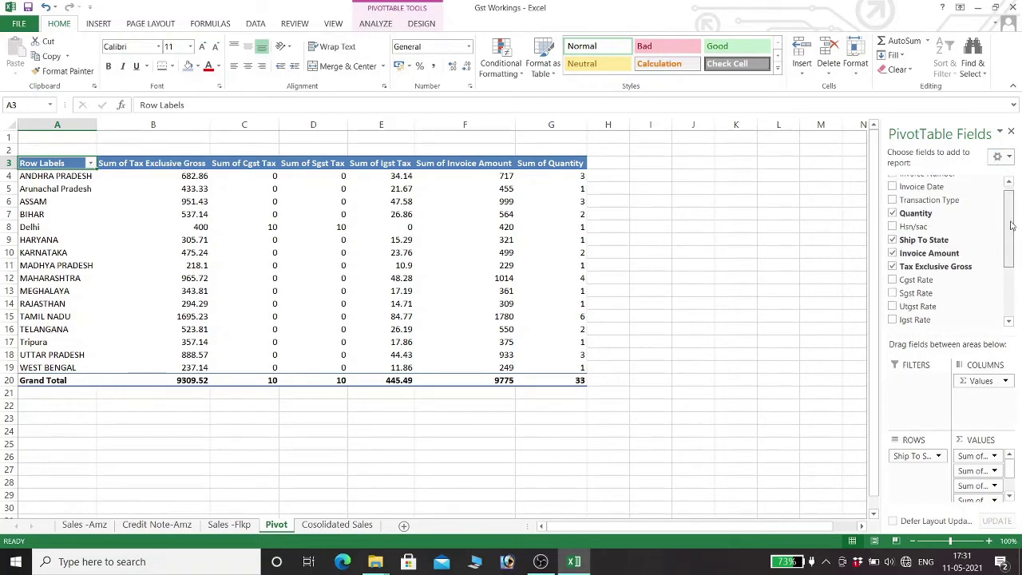
left_click_drag(912, 229, 918, 388)
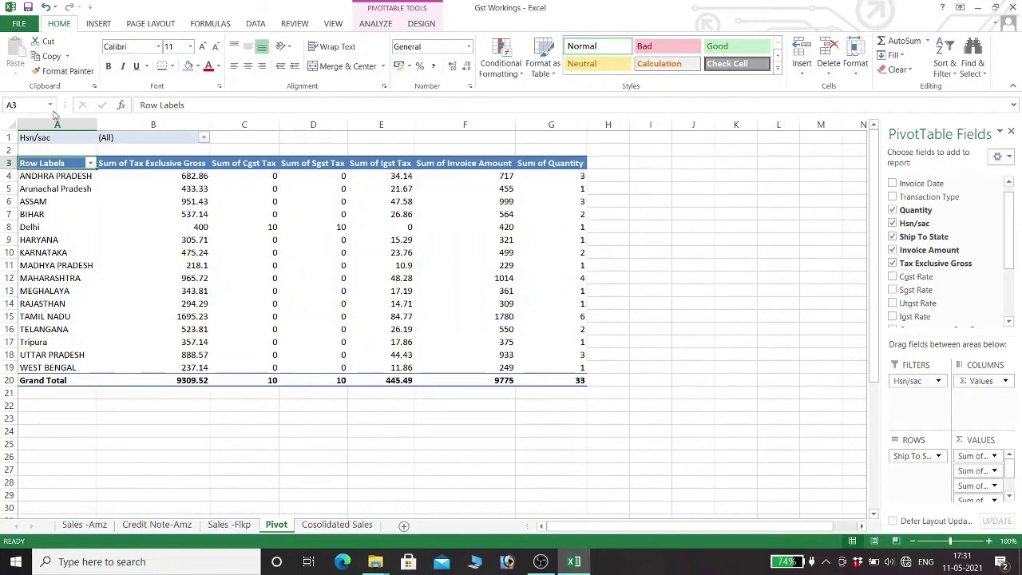
Filter the PivotTable by Hsn/sac 6304 to view its state-wise sales
left_click(204, 138)
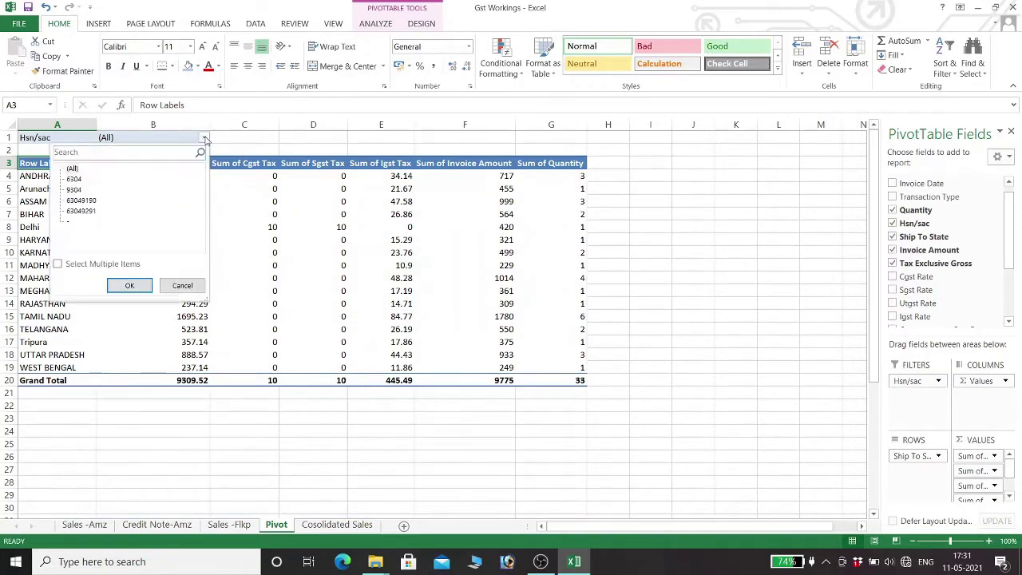
left_click(73, 170)
left_click(73, 179)
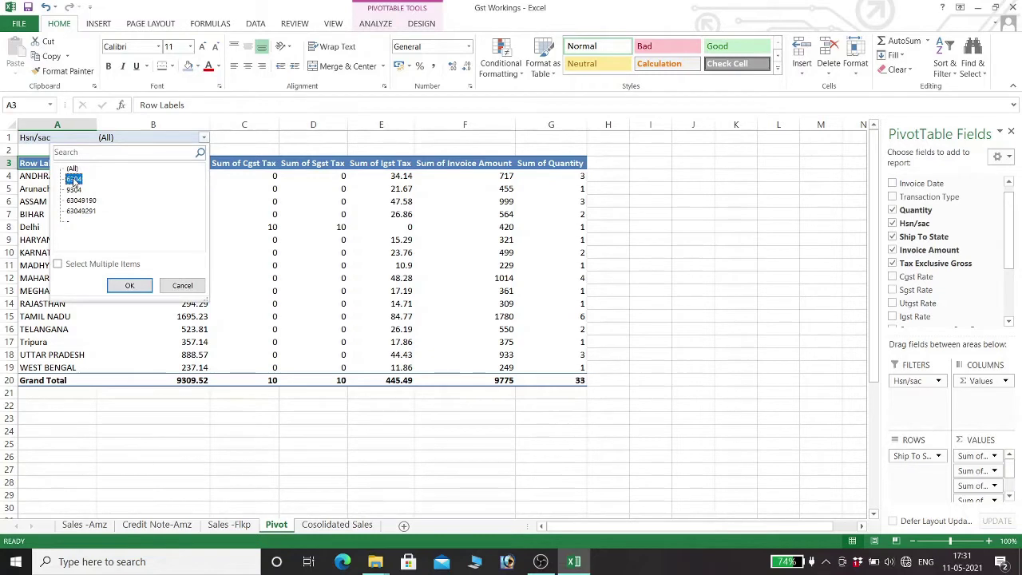
left_click(95, 233)
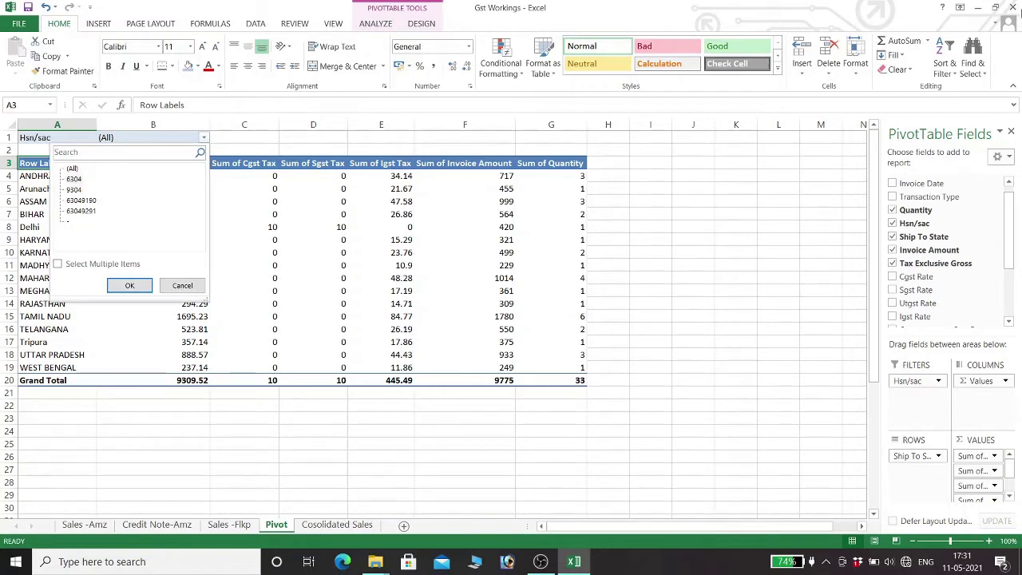
left_click(126, 286)
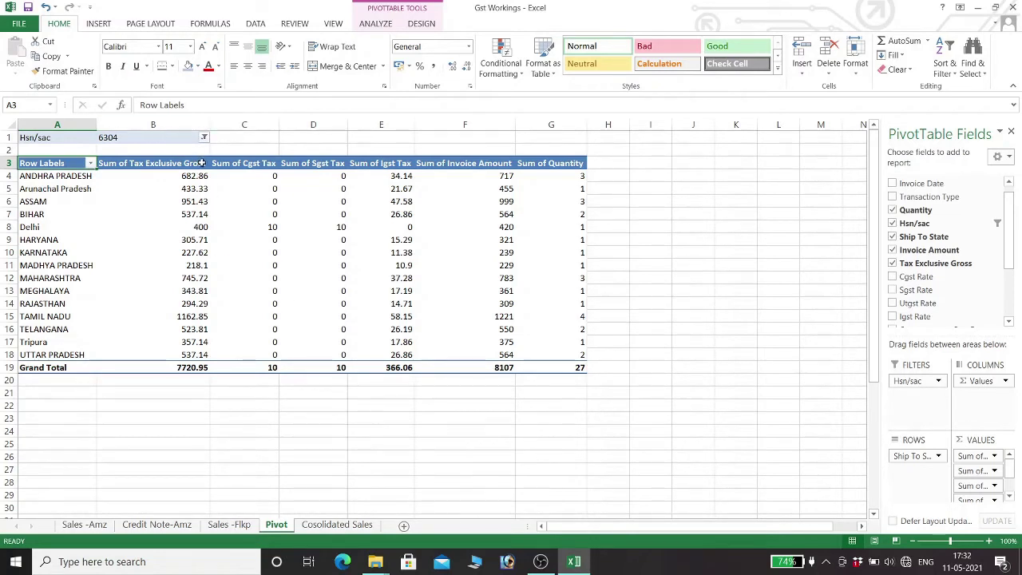
View the state-wise sales for Hsn/sac 9304 and for 63049190 by switching the report filter
left_click(202, 137)
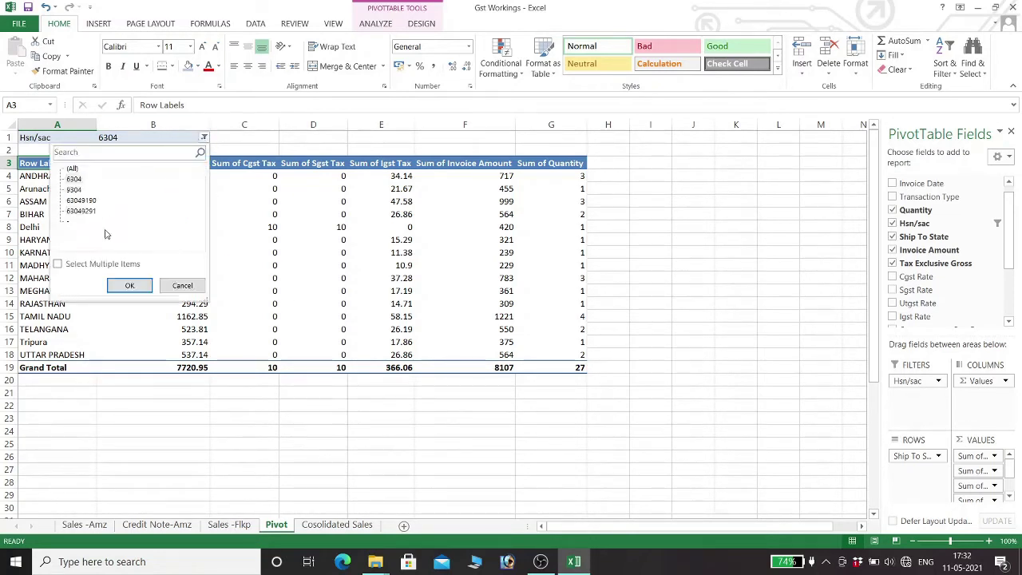
left_click(72, 190)
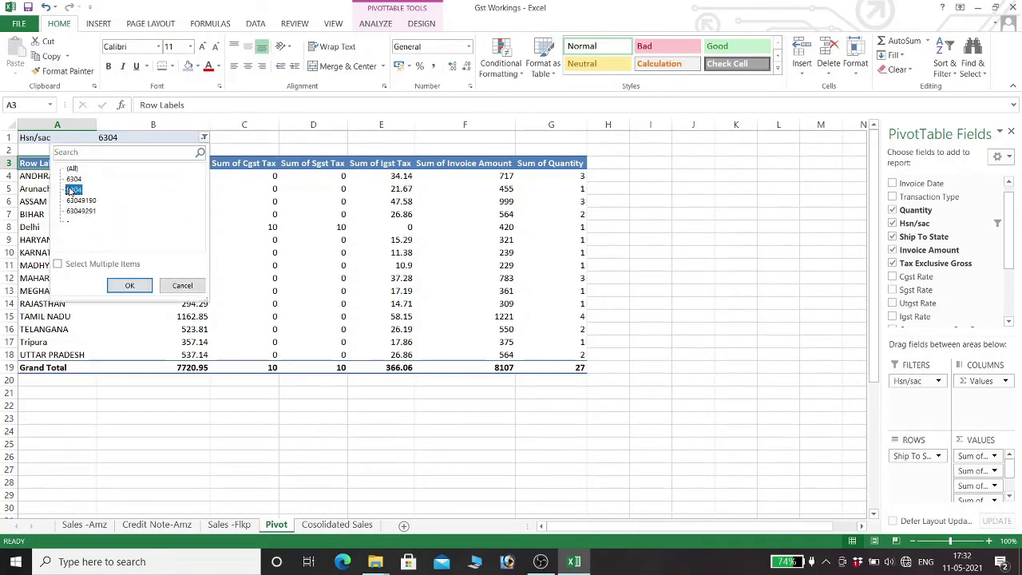
left_click(126, 285)
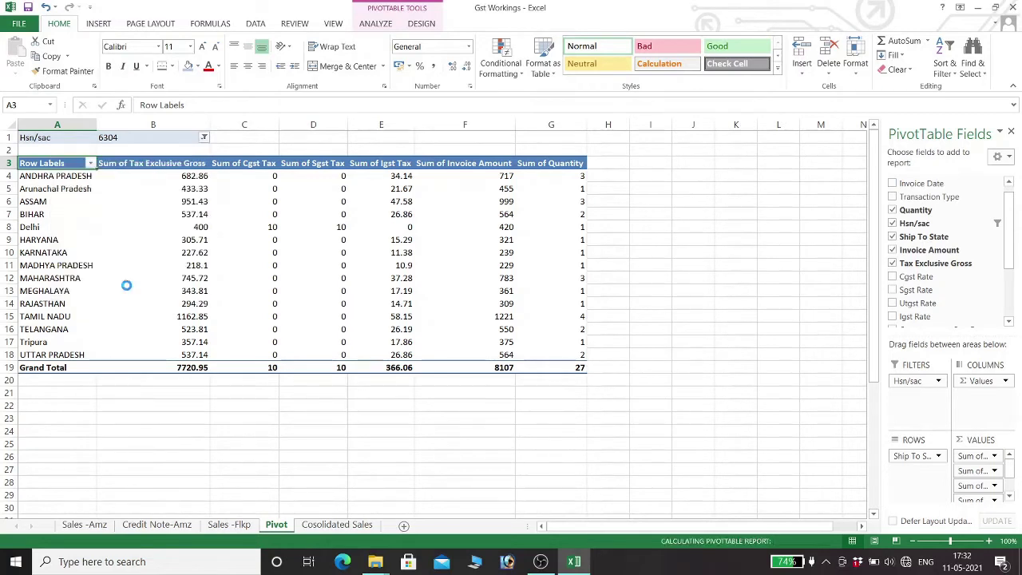
left_click(191, 138)
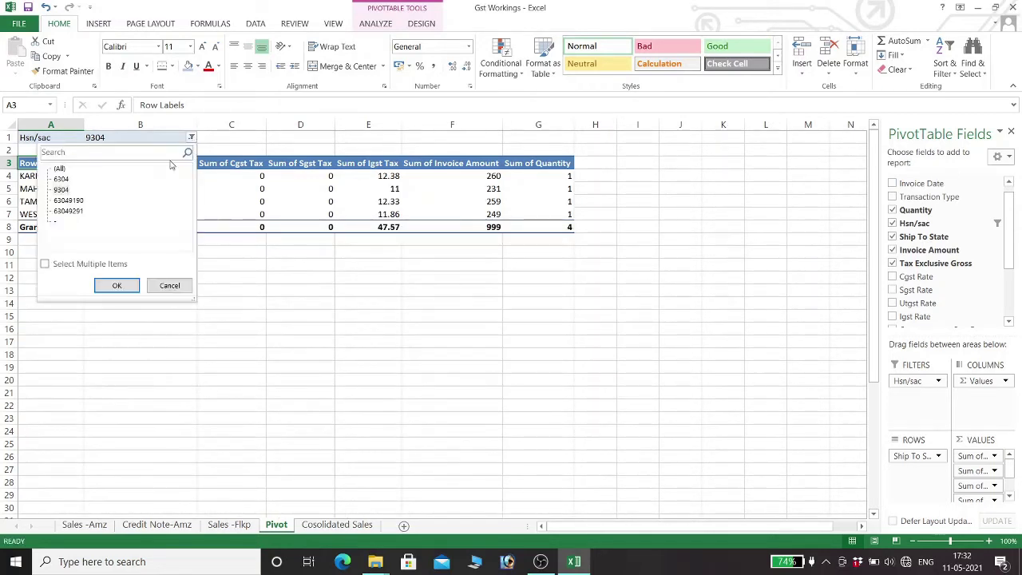
left_click(68, 200)
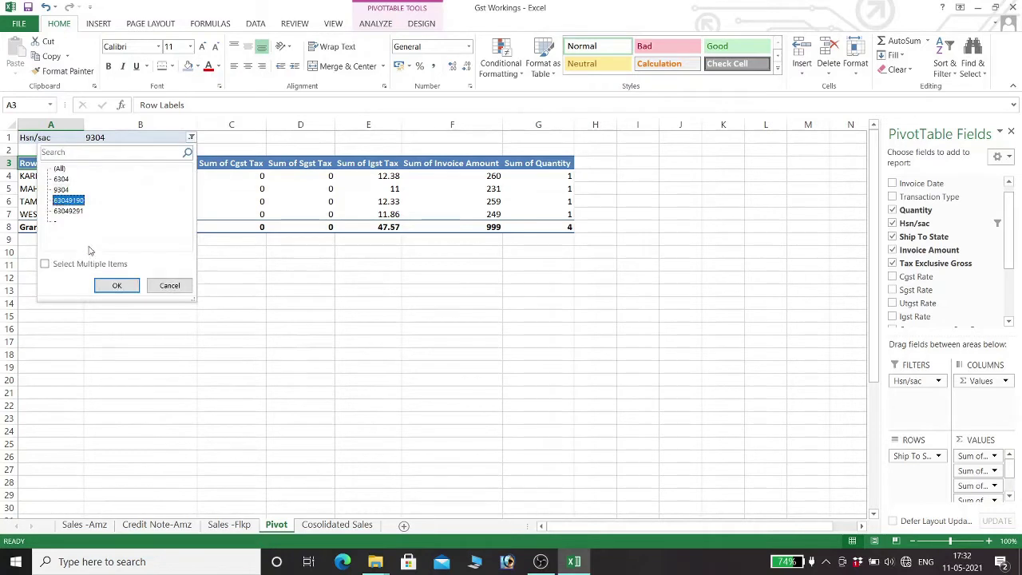
left_click(121, 287)
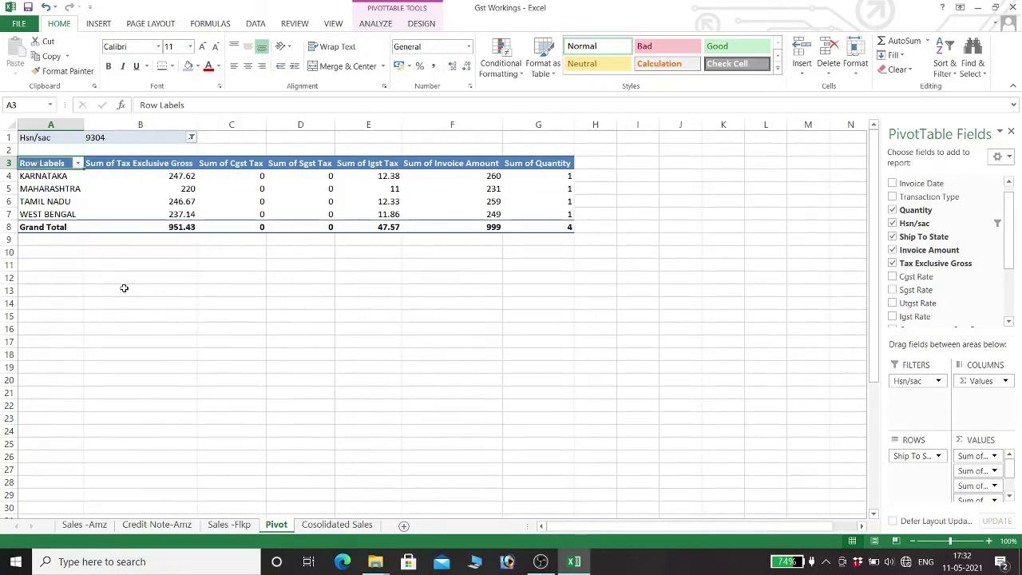
View the sales for Hsn/sac 63049291, and reset the report filter to (All)
left_click(185, 137)
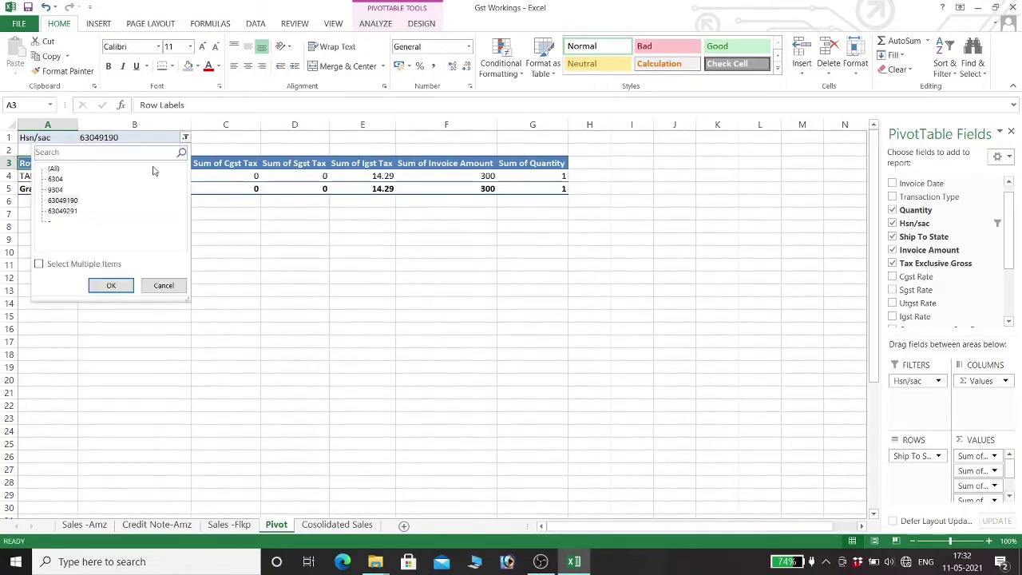
left_click(63, 210)
left_click(111, 285)
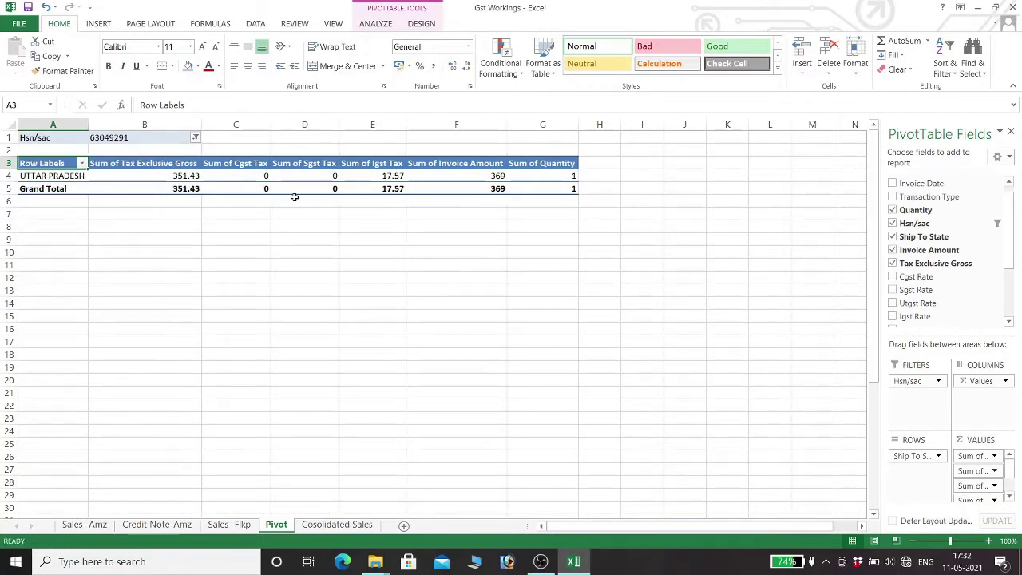
left_click(196, 139)
left_click(64, 169)
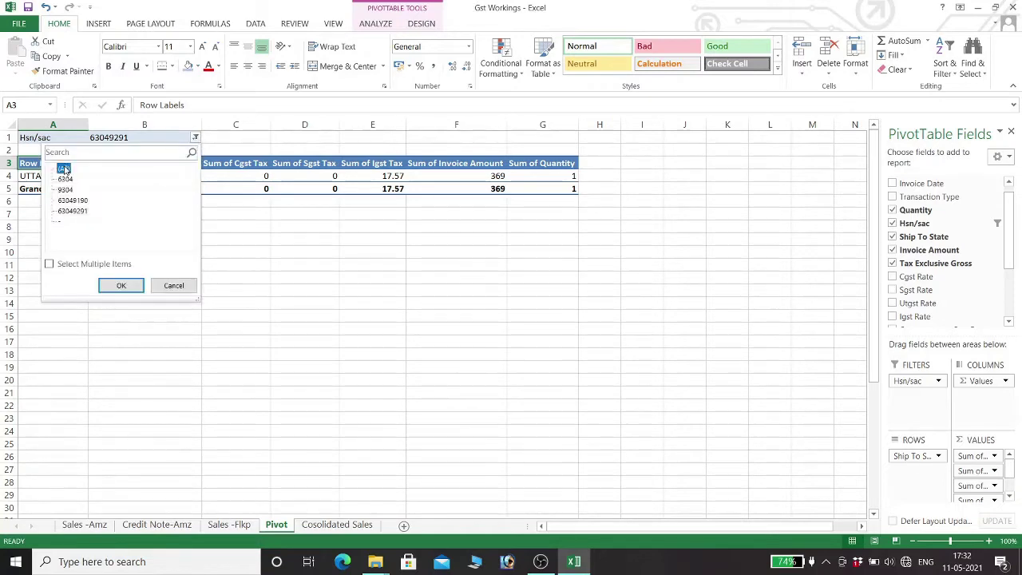
left_click(119, 287)
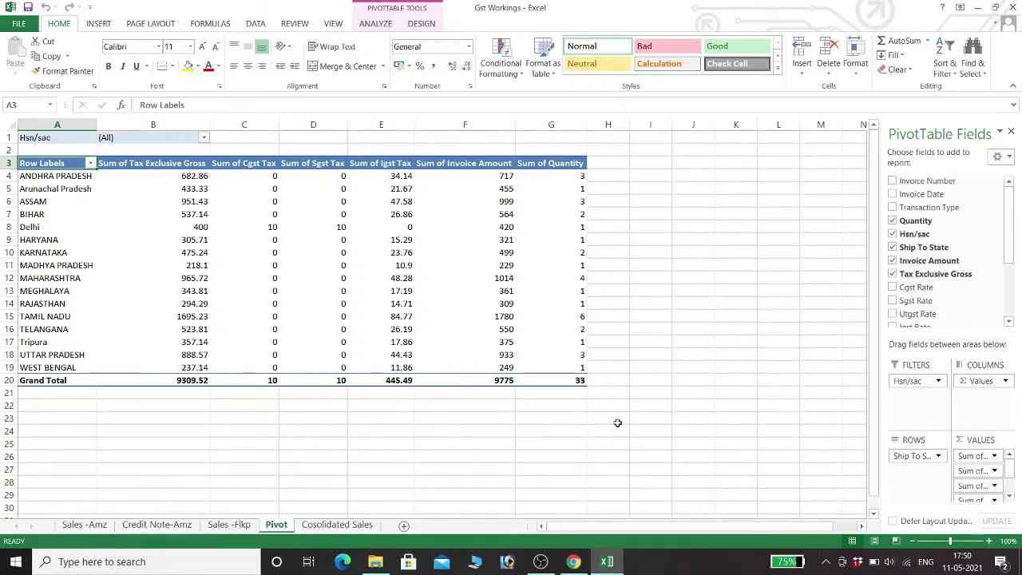
Switch to the GST portal in Chrome and search the Return Dashboard for the April returns of Quarter 1, 2021-22
left_click(570, 563)
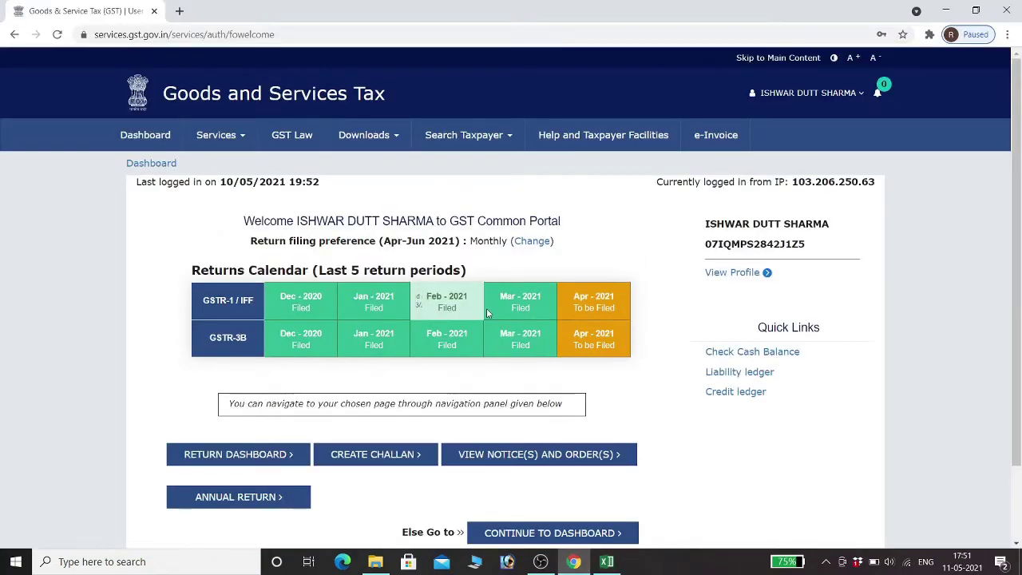
left_click(216, 456)
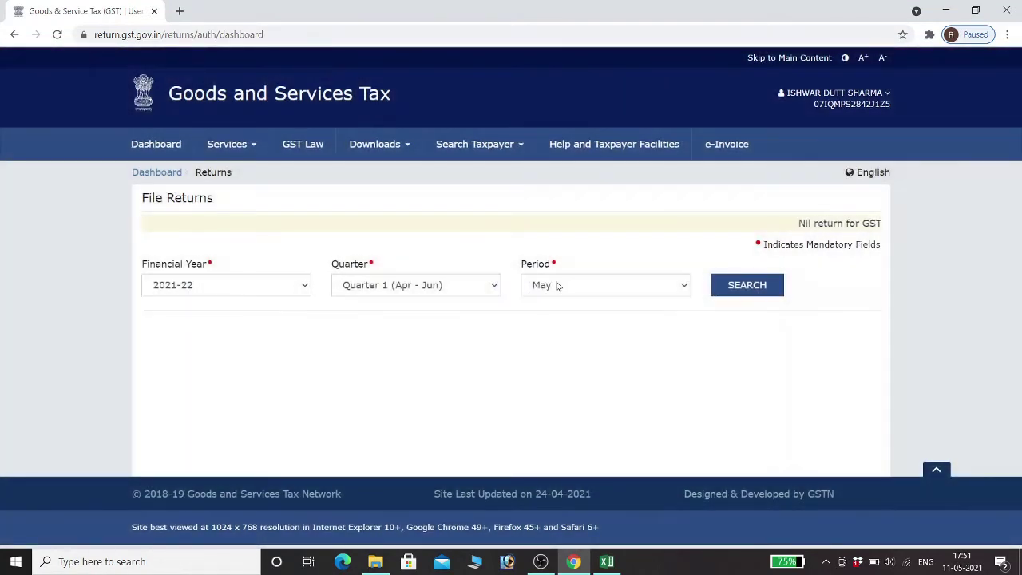
left_click(680, 285)
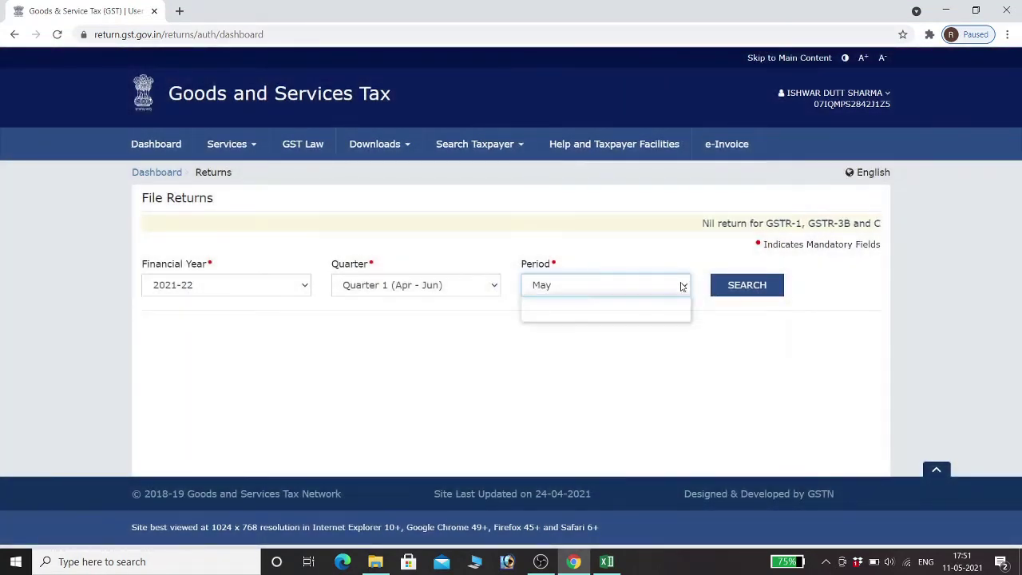
left_click(671, 303)
left_click(751, 292)
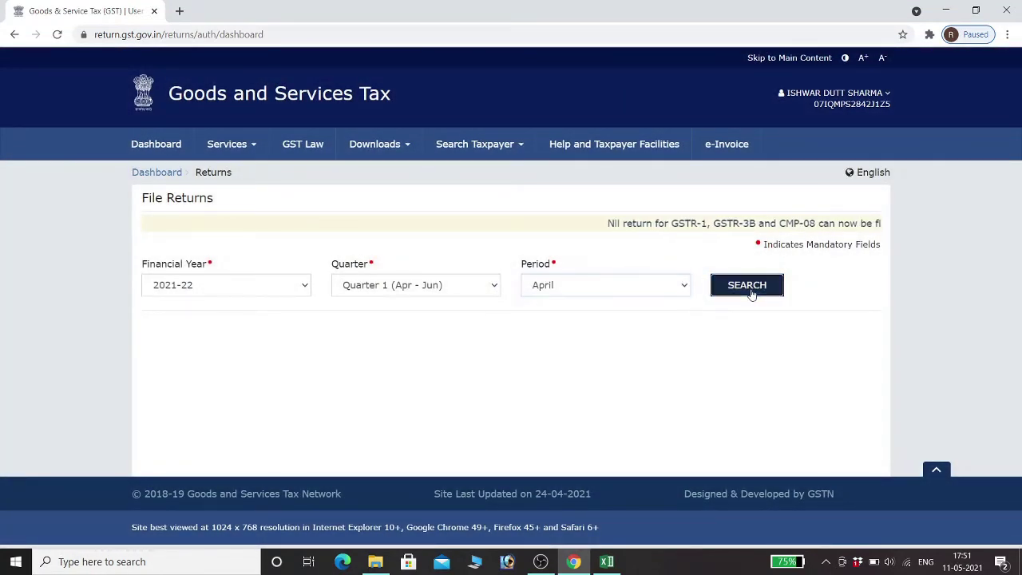
Open the April GSTR1 return for online preparation and go to its invoice section tiles
scroll(612, 312, "down", 3)
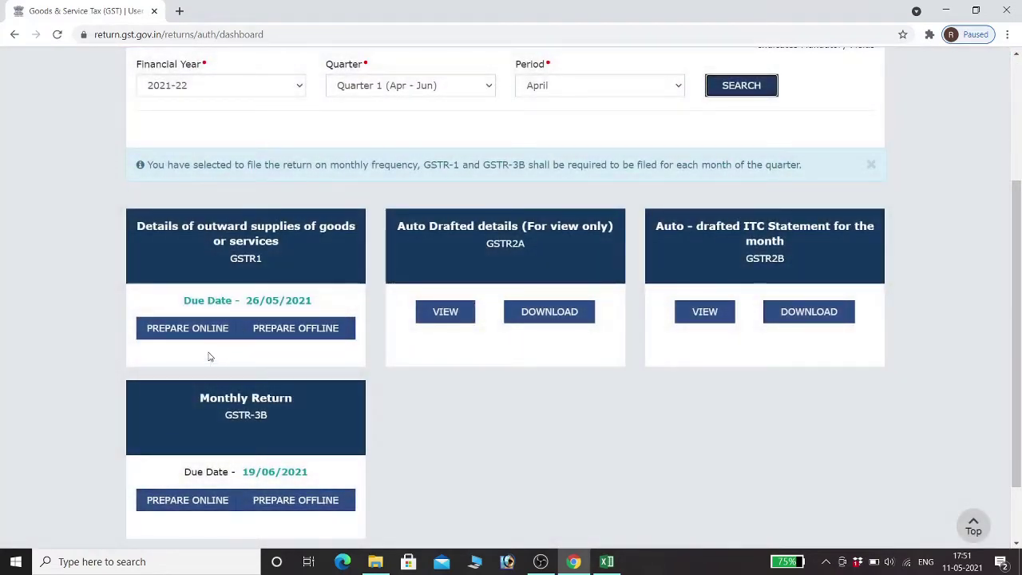
left_click(201, 332)
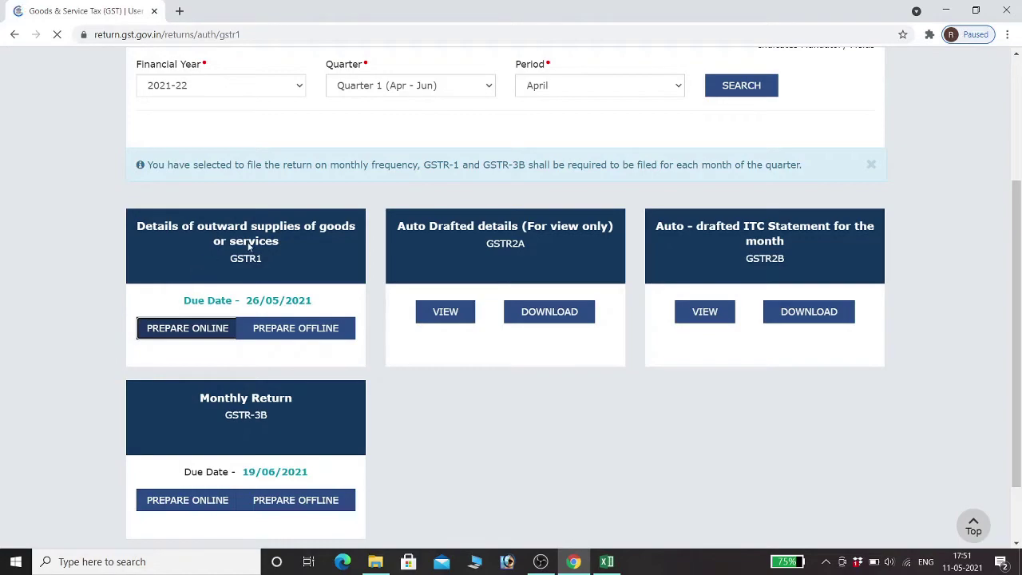
scroll(325, 231, "down", 1)
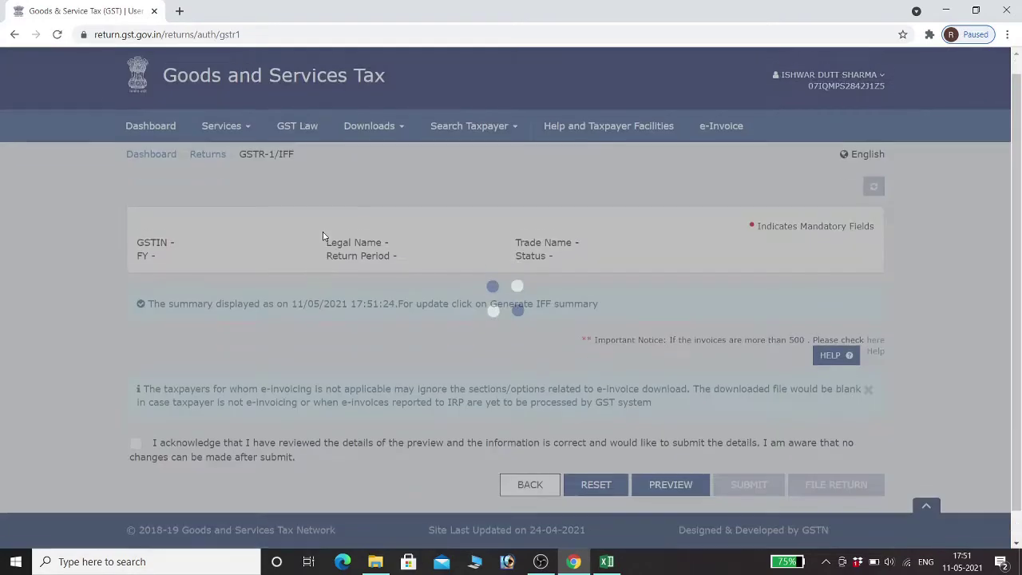
scroll(326, 239, "down", 7)
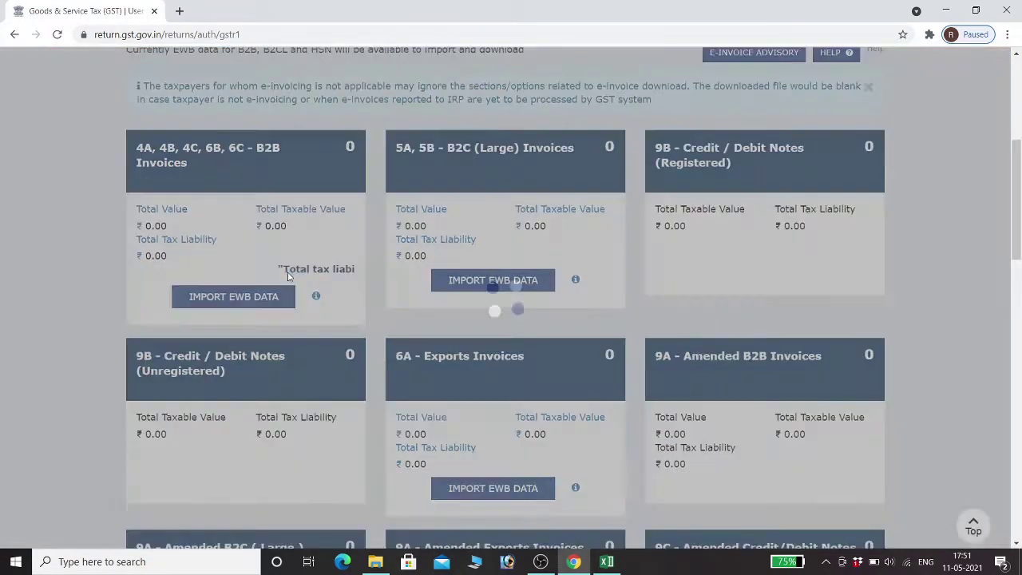
Look over the GSTR-1 invoice and other-details section tiles, and open the 7 - B2C (Others) summary
scroll(292, 277, "down", 3)
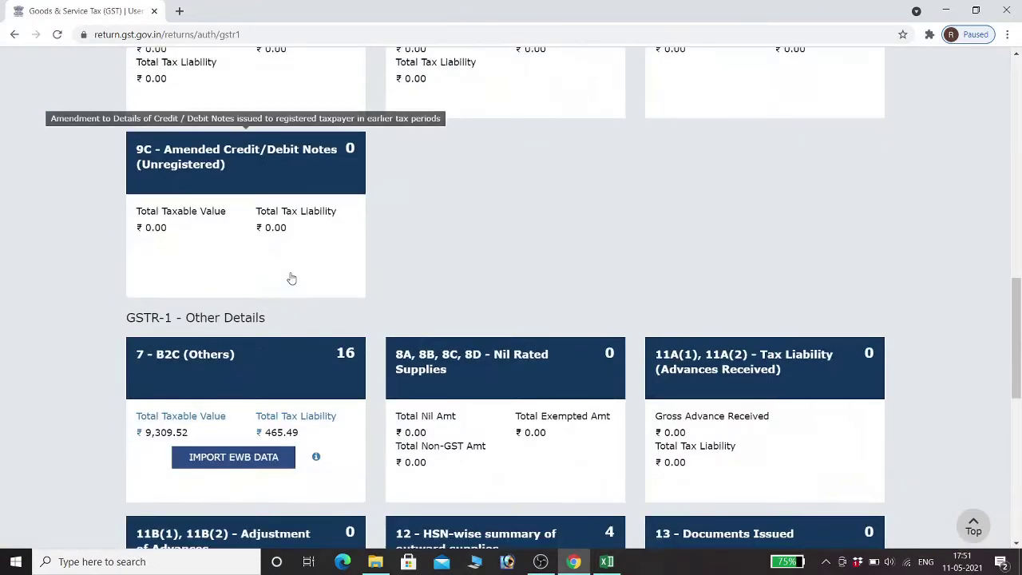
scroll(293, 276, "up", 3)
scroll(294, 275, "up", 8)
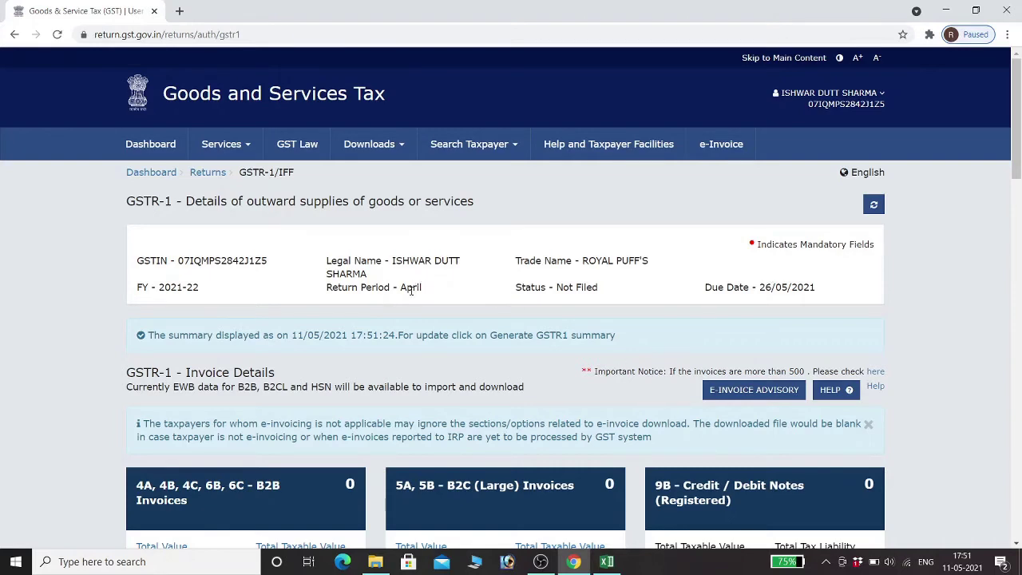
scroll(504, 260, "down", 6)
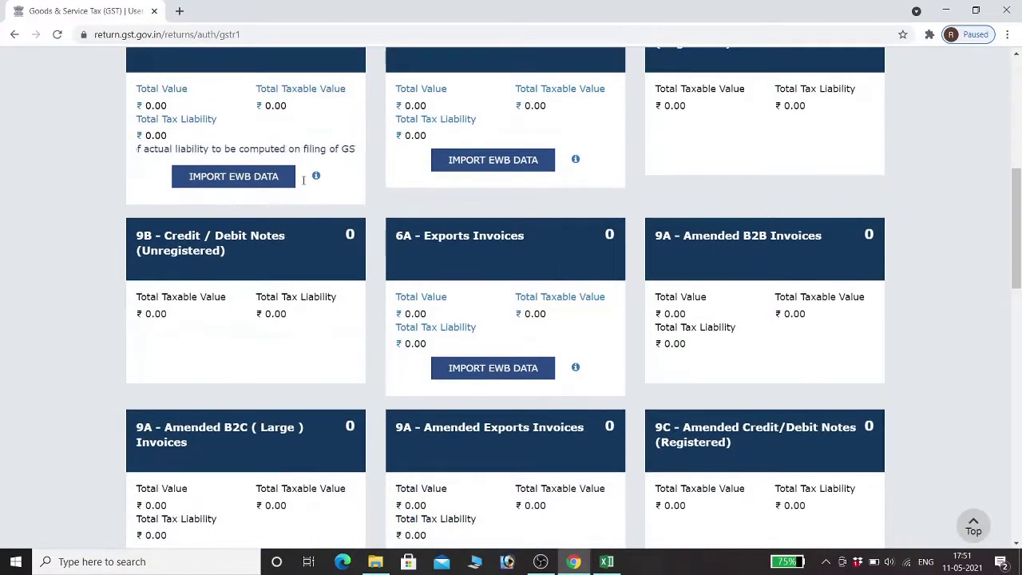
scroll(280, 143, "up", 2)
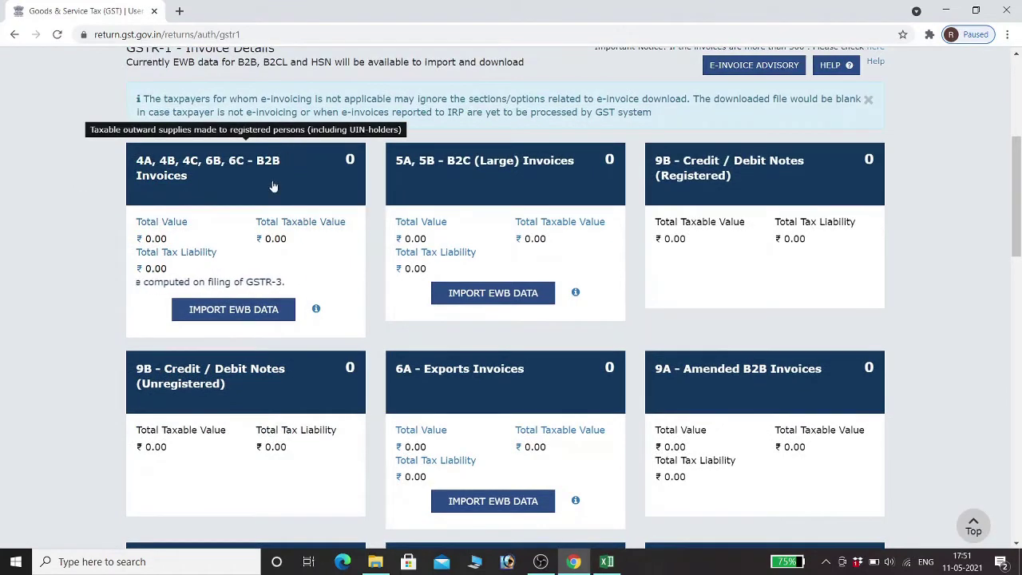
scroll(615, 224, "down", 4)
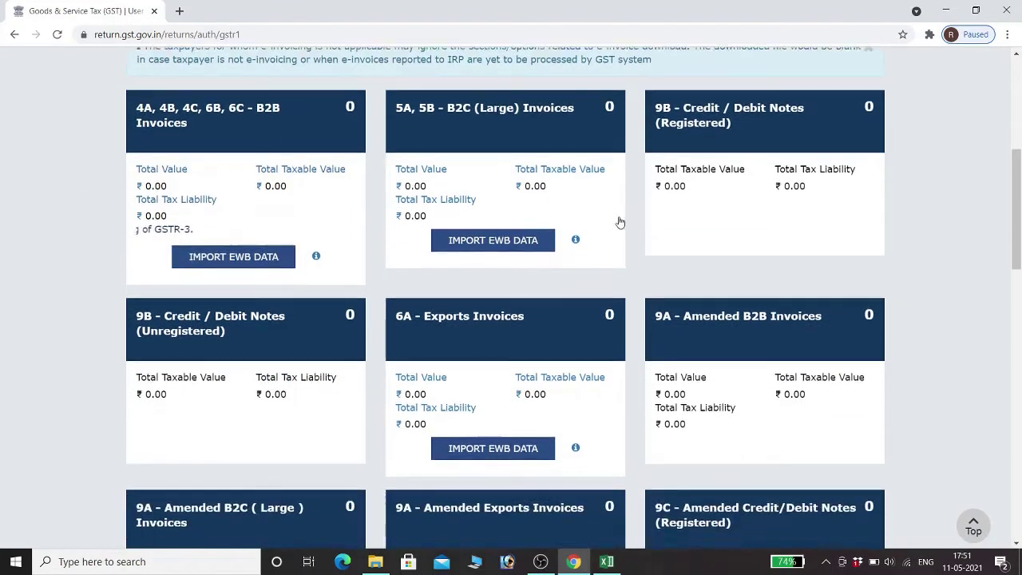
scroll(612, 229, "down", 5)
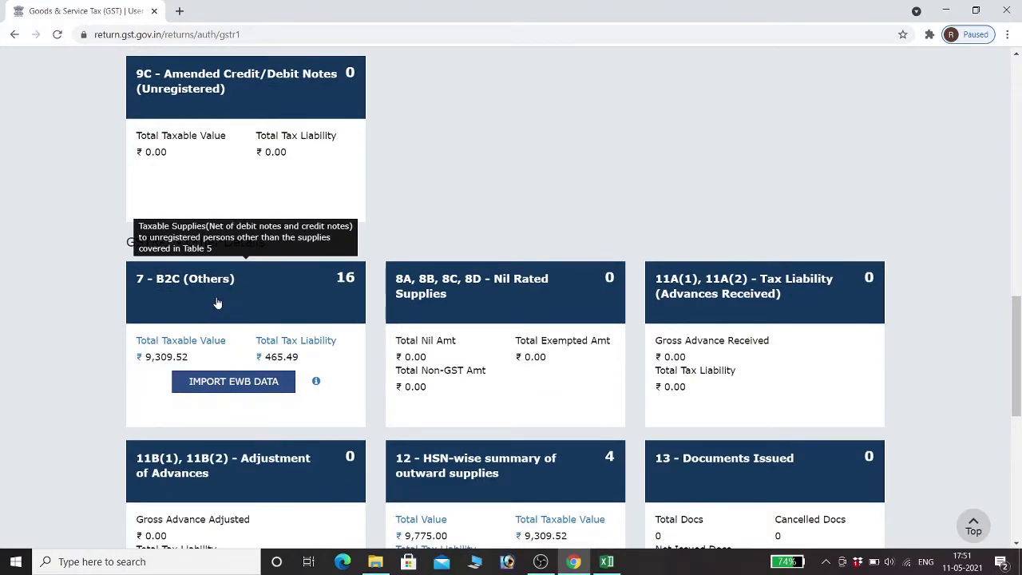
left_click(227, 285)
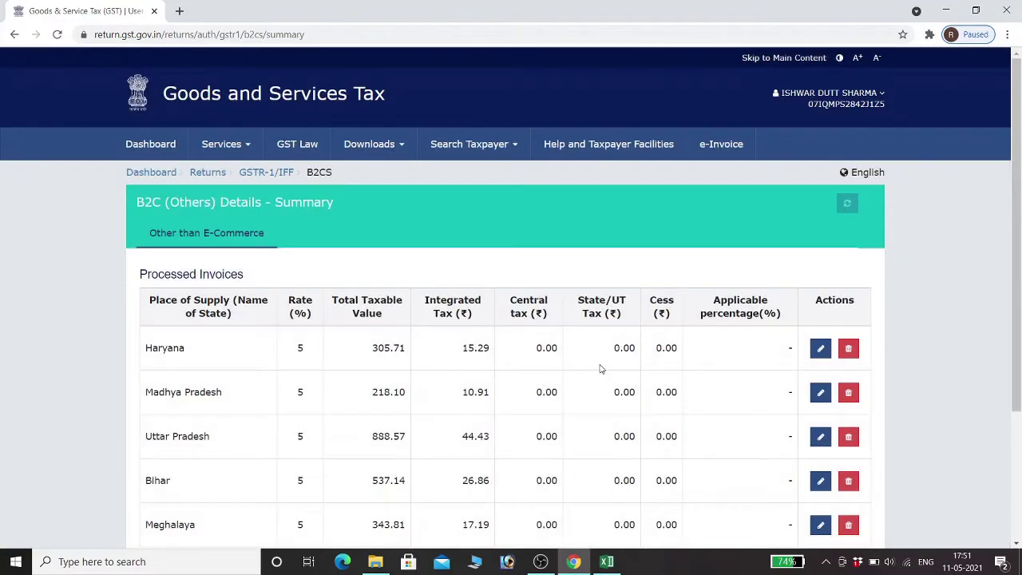
Compare the processed B2C (Others) entries with the state-wise rows of the PivotTable in Excel
key("alt+Tab")
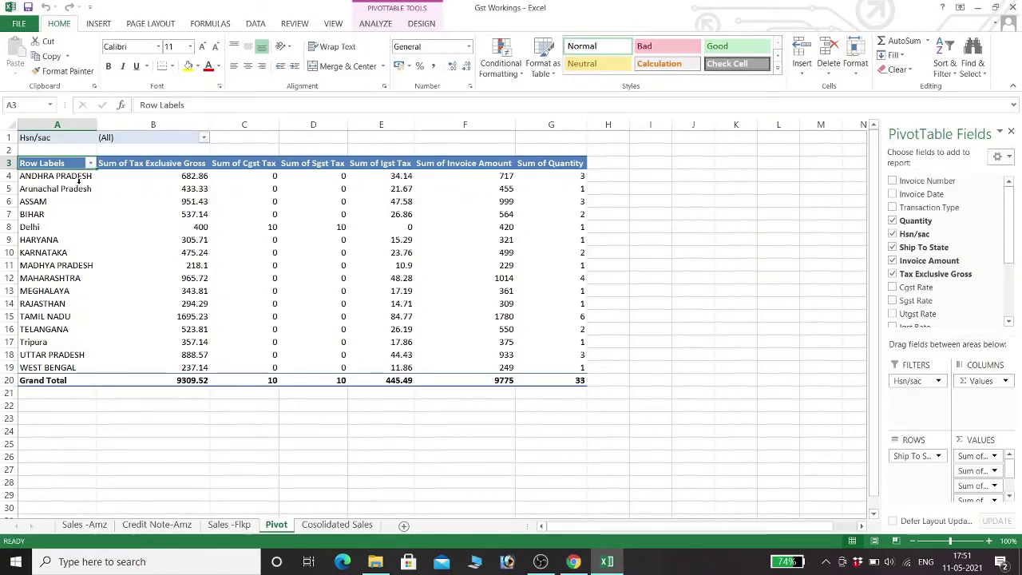
key("alt+Tab")
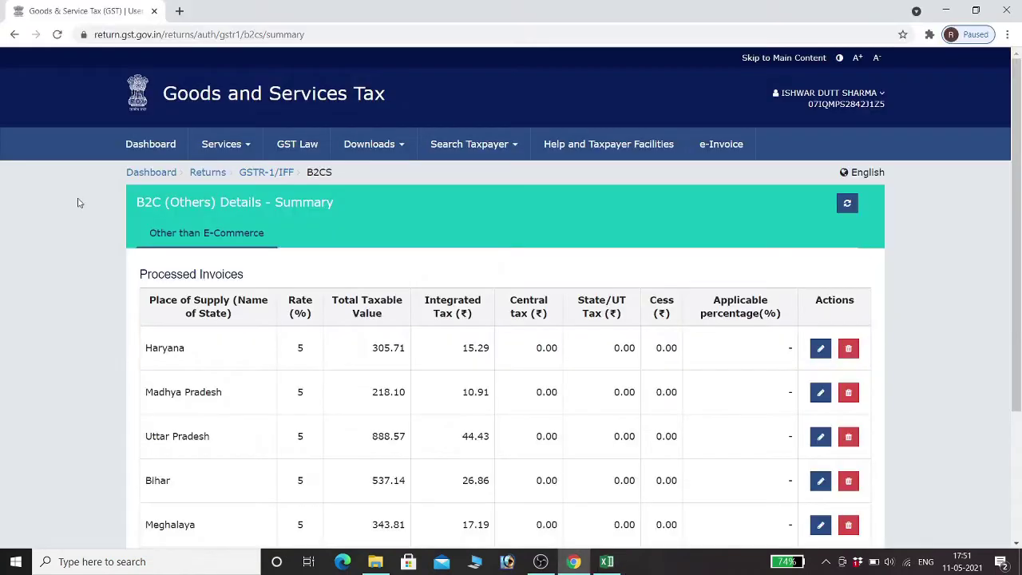
scroll(481, 290, "down", 3)
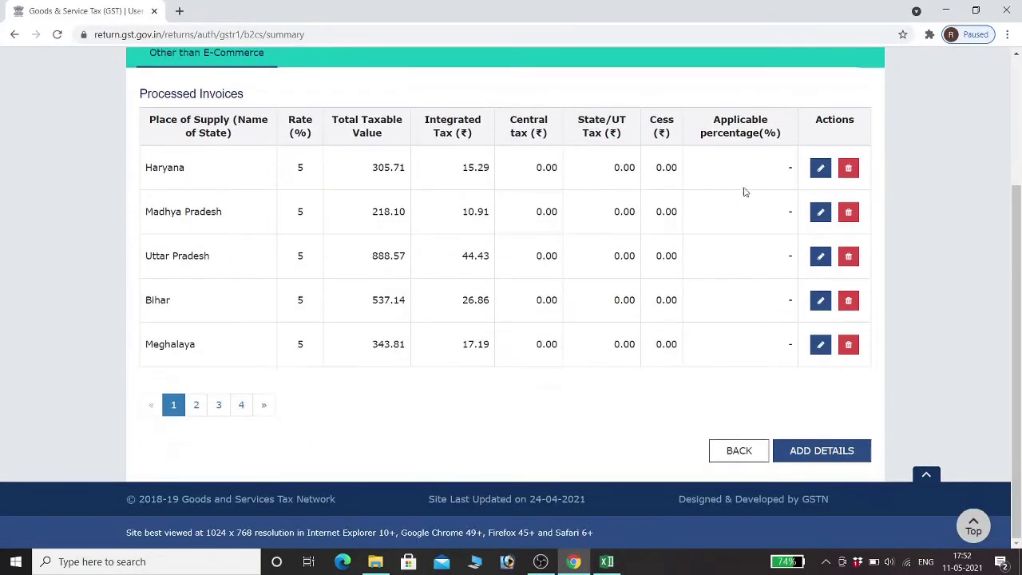
key("alt+Tab")
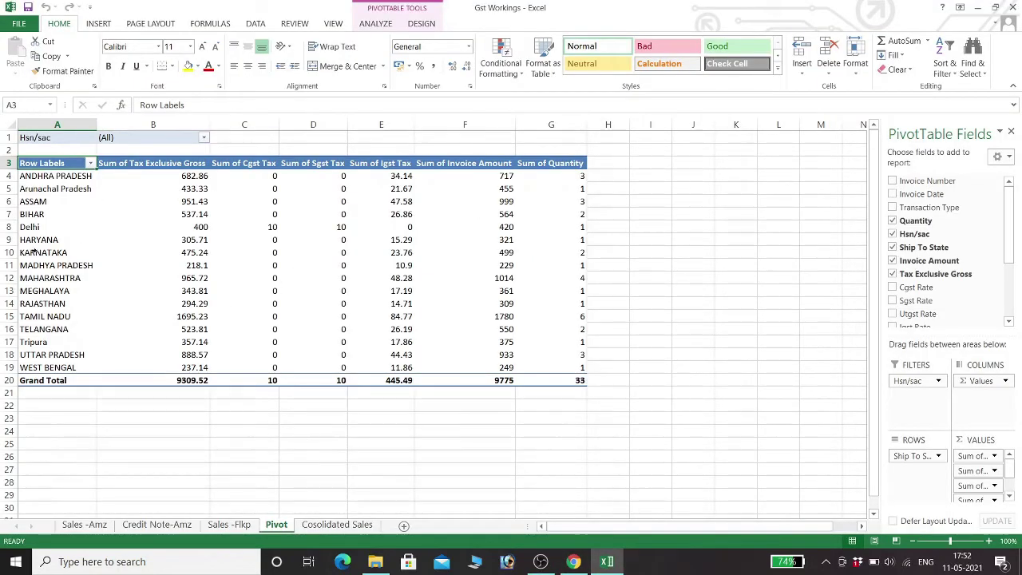
key("alt+Tab")
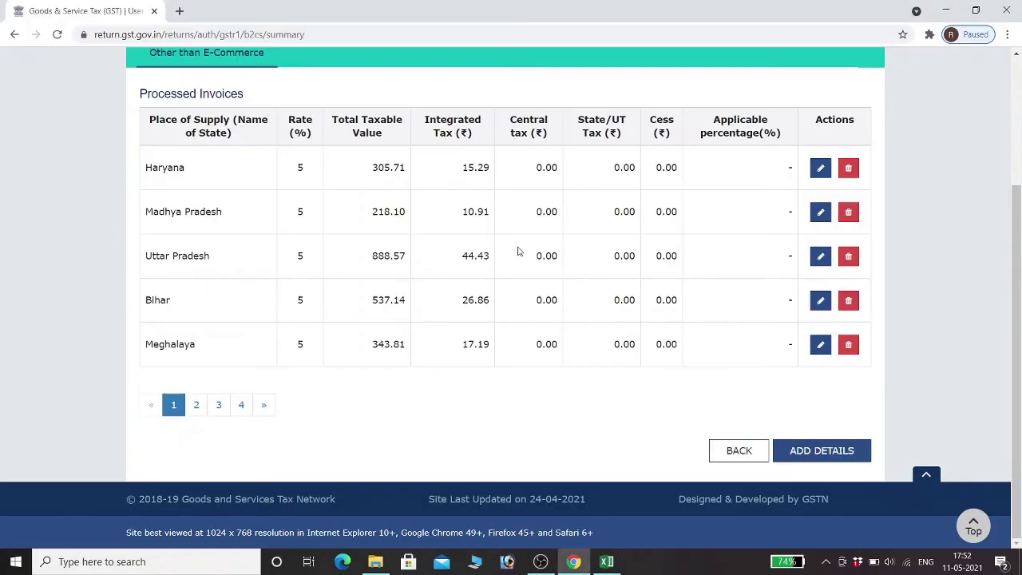
Delete the Haryana entry from the processed invoices and confirm the deletion
left_click(848, 167)
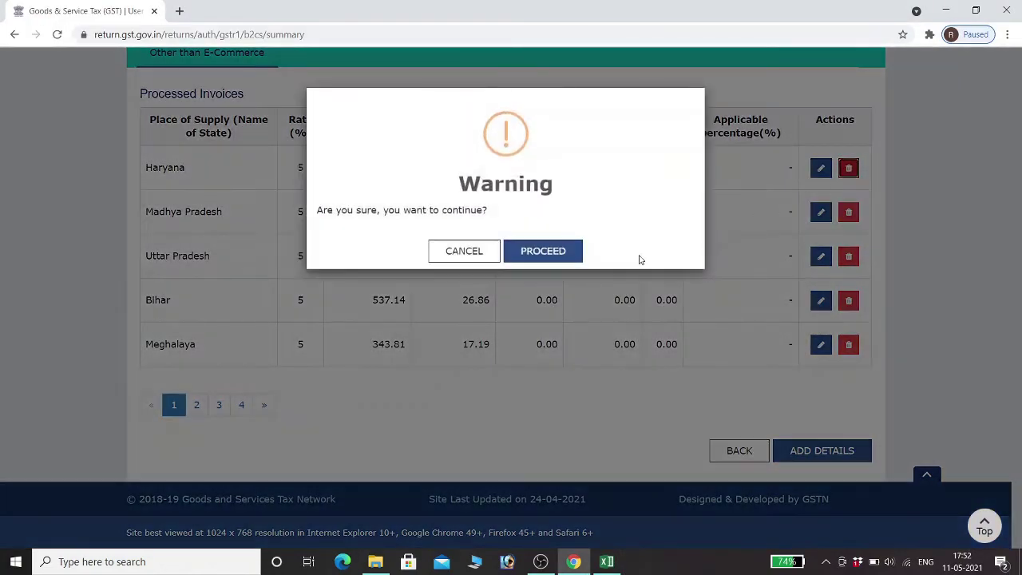
left_click(556, 252)
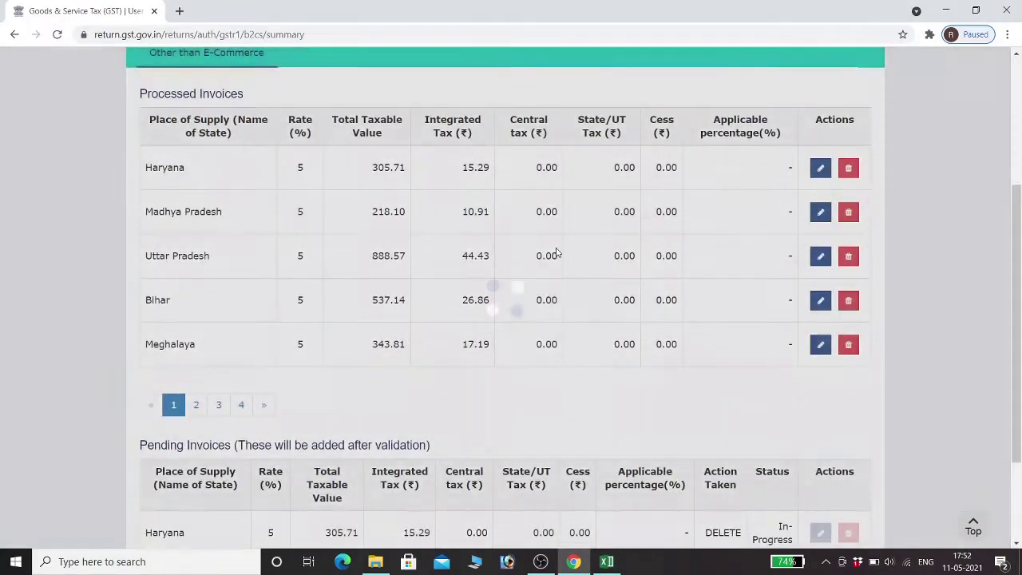
scroll(756, 269, "down", 2)
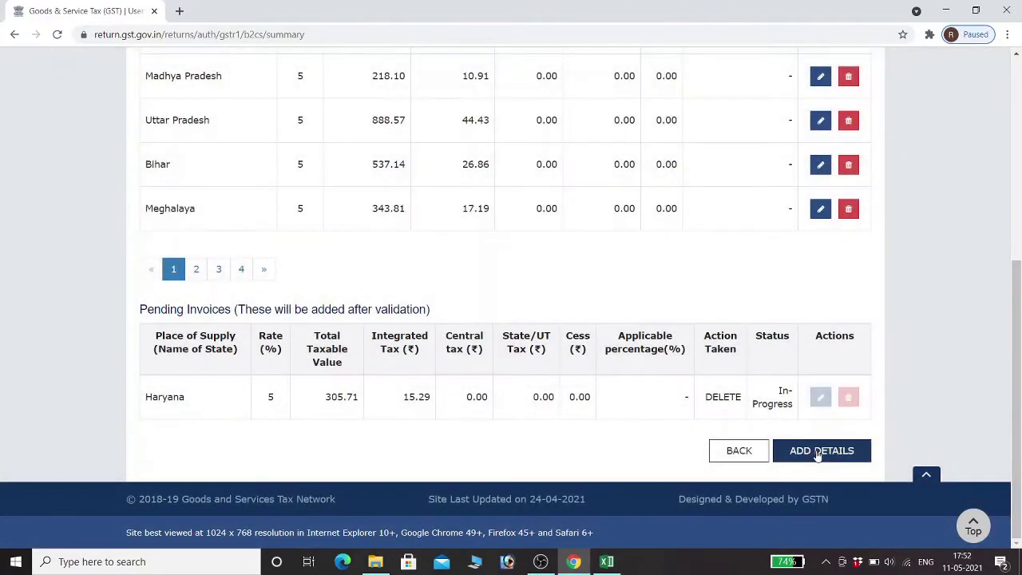
Start adding a new B2CS detail with 06-Haryana as the place of supply
left_click(808, 450)
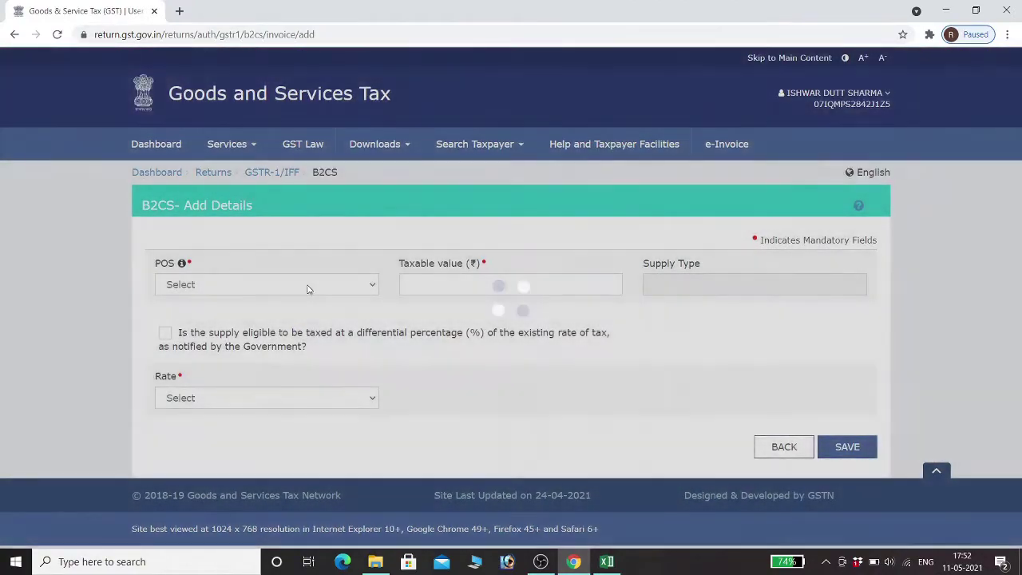
left_click(308, 289)
scroll(240, 375, "down", 2)
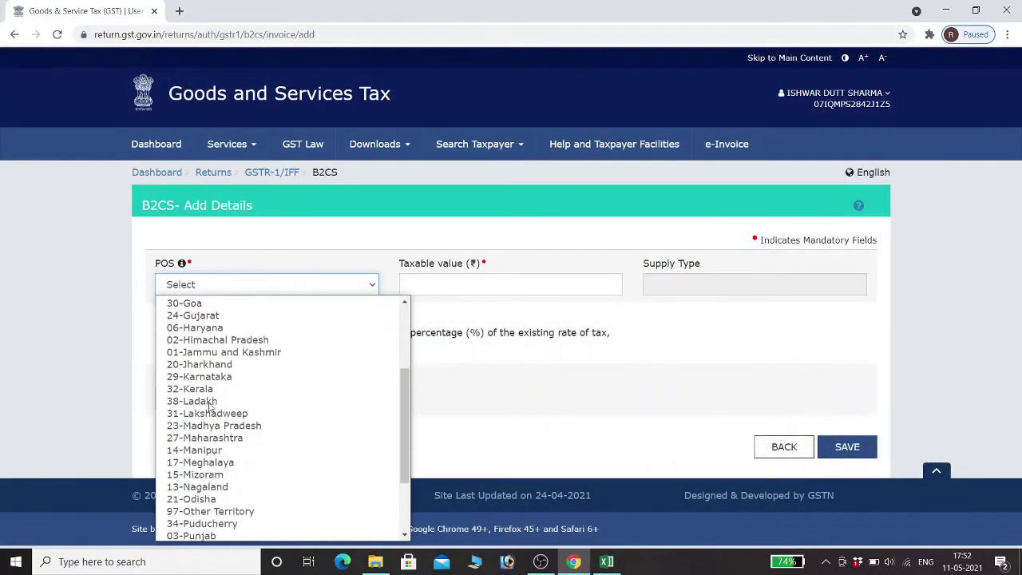
left_click(214, 328)
key("Tab")
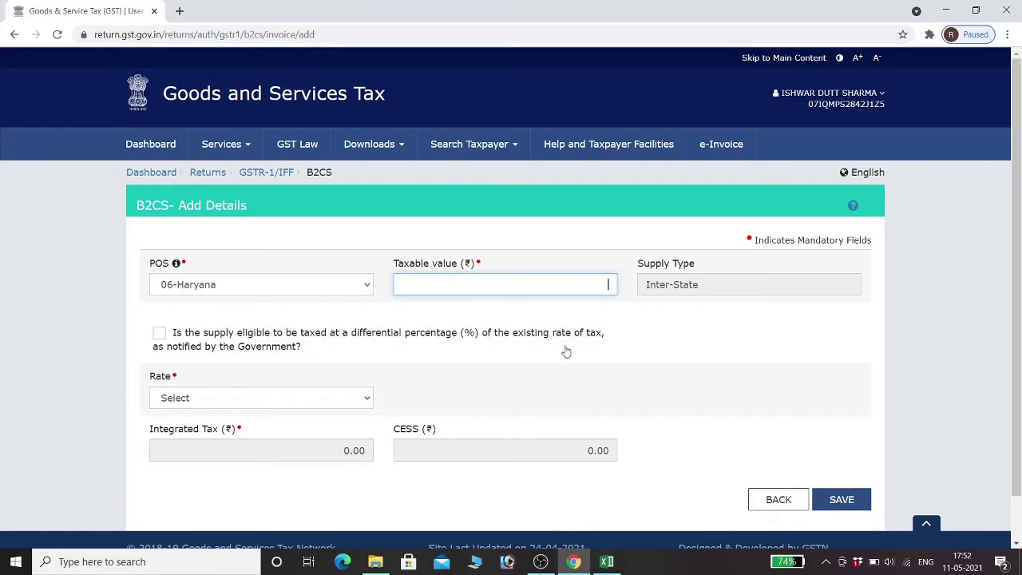
Look up Haryana's tax-exclusive gross in the Excel PivotTable and enter 305.71 as the taxable value on the portal
key("alt+Tab")
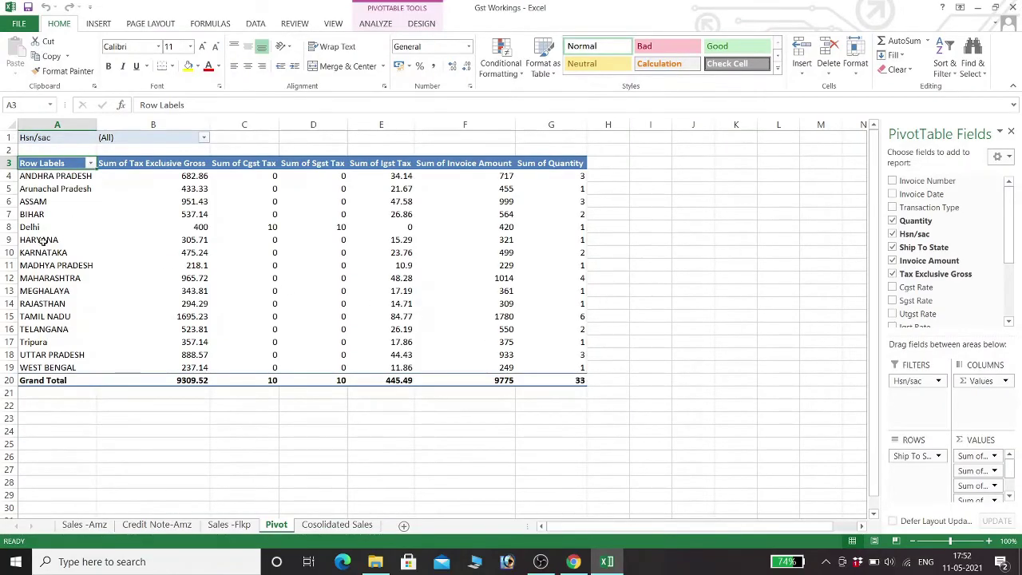
left_click(191, 241)
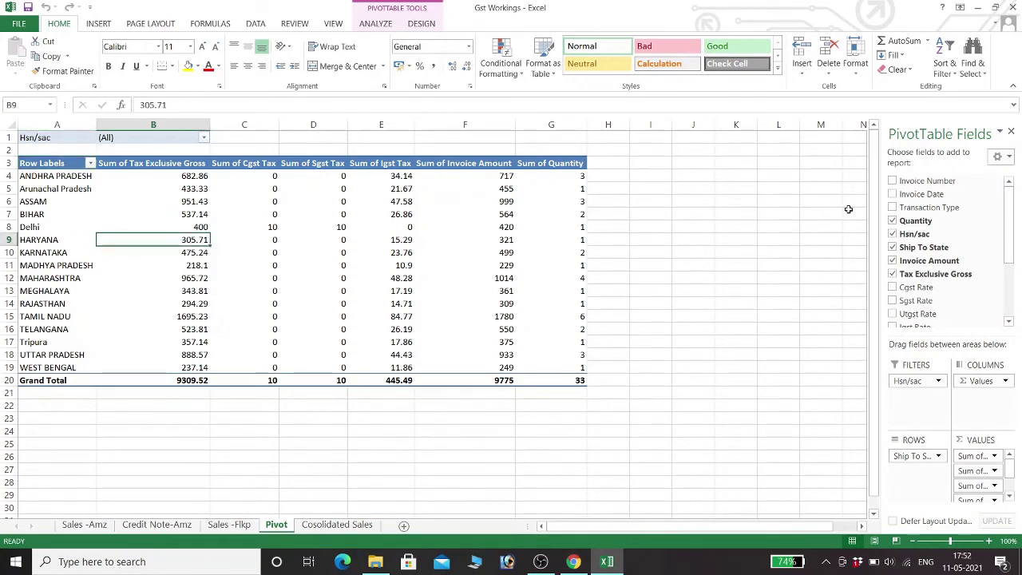
key("alt+Tab")
type("3")
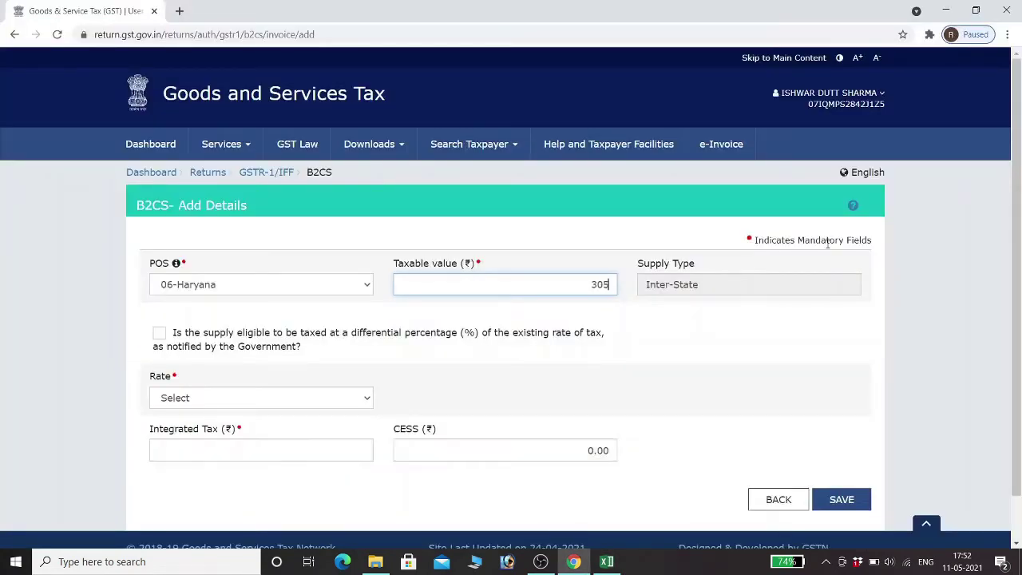
type("05.71")
key("Tab")
key("Tab")
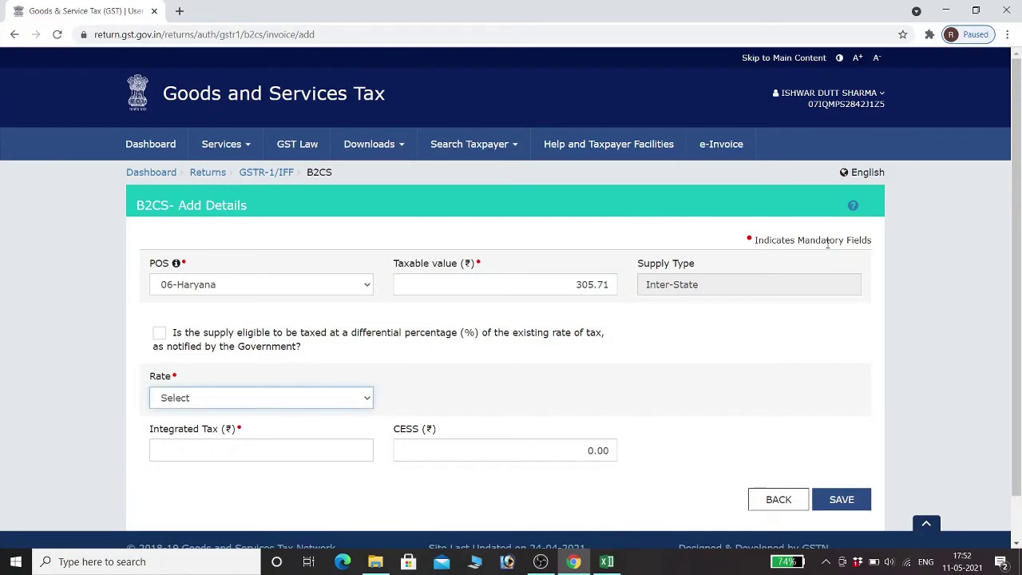
Check Haryana's Igst amount in the Excel PivotTable, set the rate to 5% on the portal and save the entry
key("alt+Tab")
key("Right")
key("Right")
key("Right")
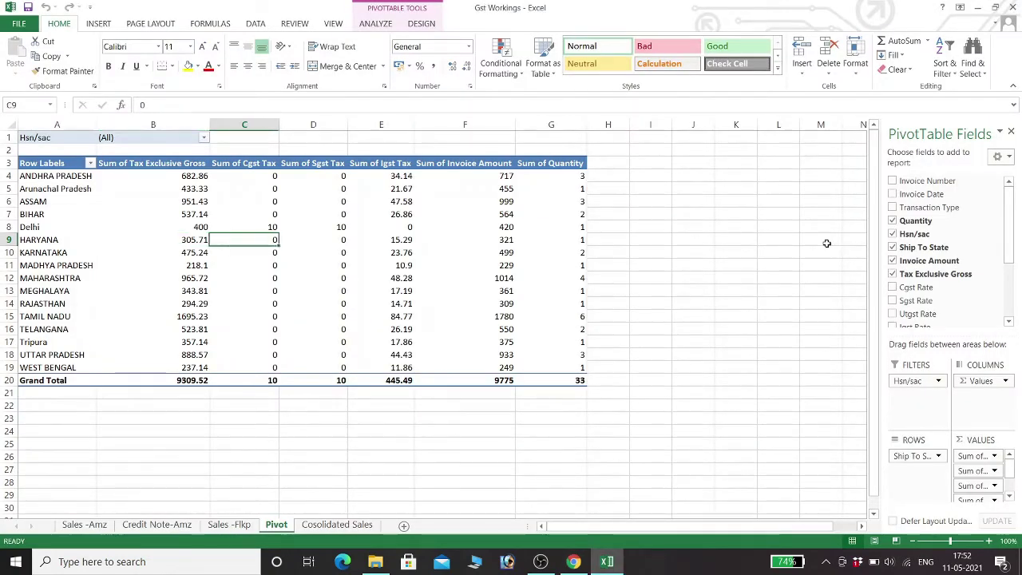
key("alt+Tab")
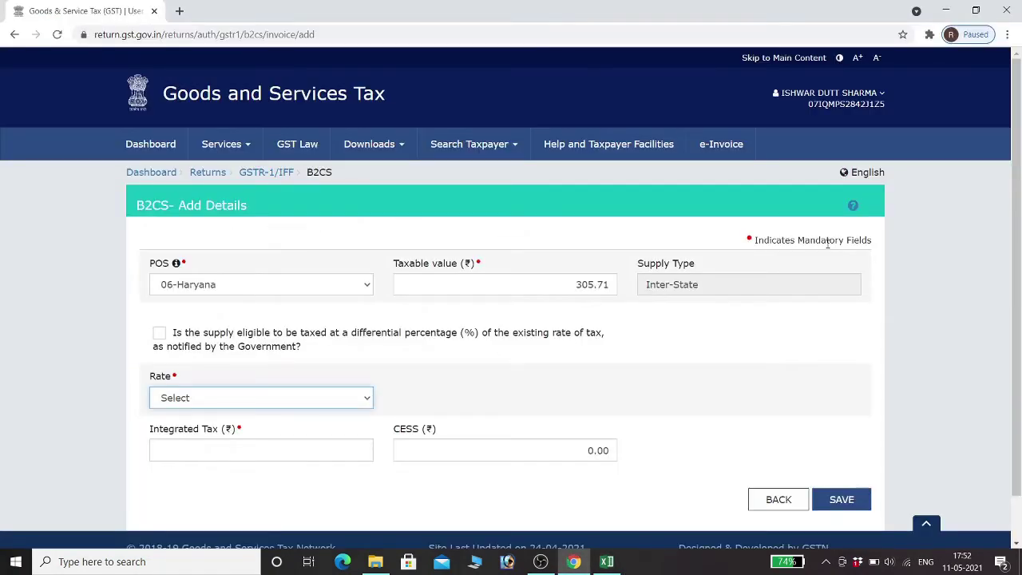
key("Down")
key("Down")
key("Down")
left_click(834, 496)
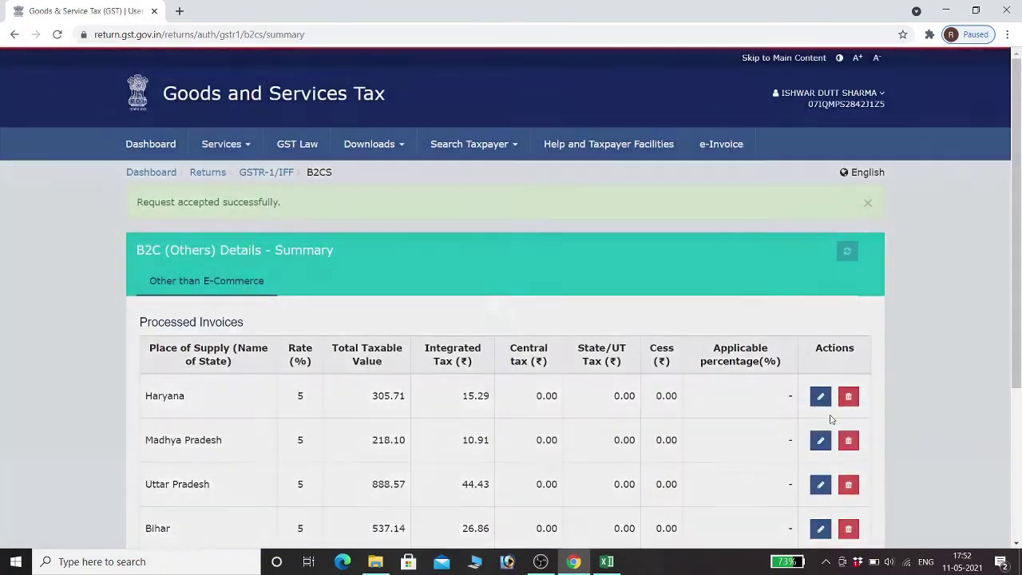
Switch to the Excel PivotTable and select the Sgst tax values of all the states
scroll(825, 406, "down", 3)
key("alt+Tab")
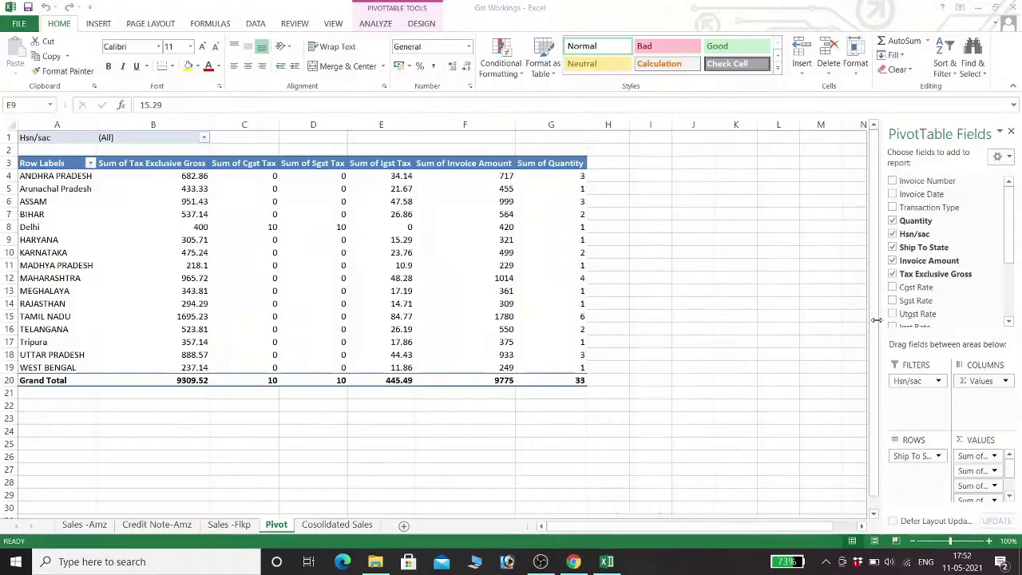
left_click(292, 173)
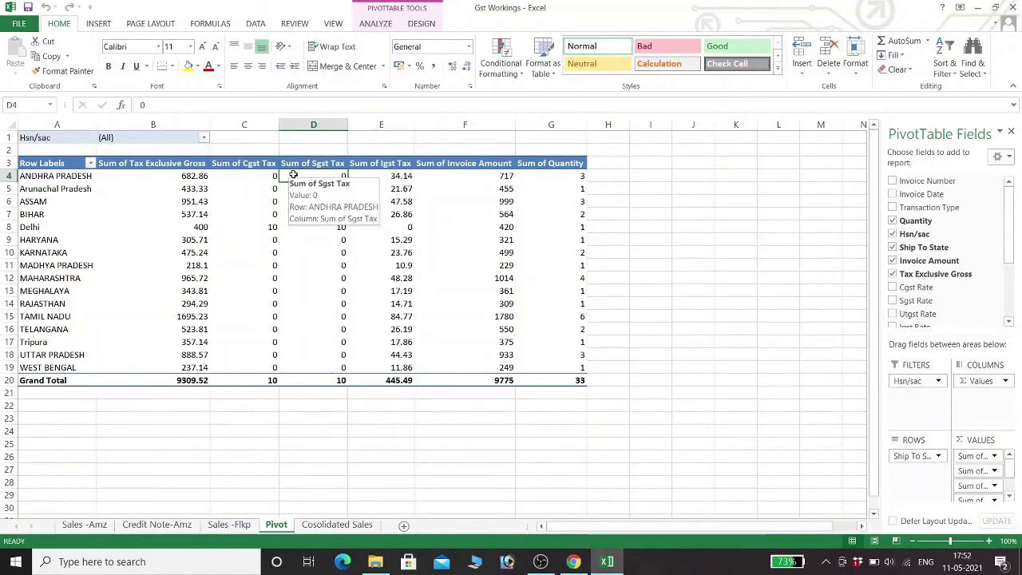
left_click(293, 175)
key("shift+Up")
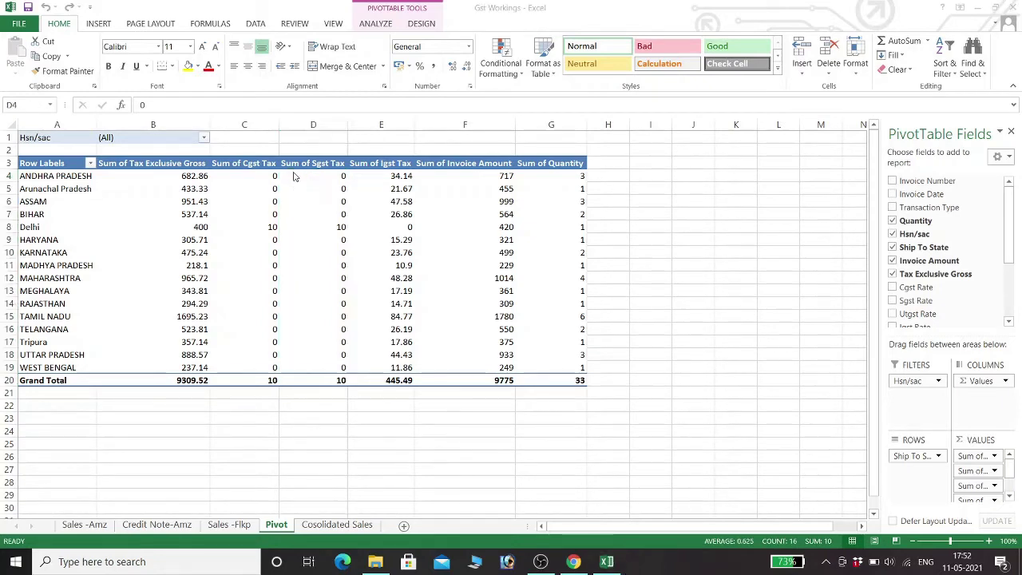
Switch back to the GST portal and refresh the B2C (Others) summary
key("alt+Tab")
scroll(749, 395, "up", 2)
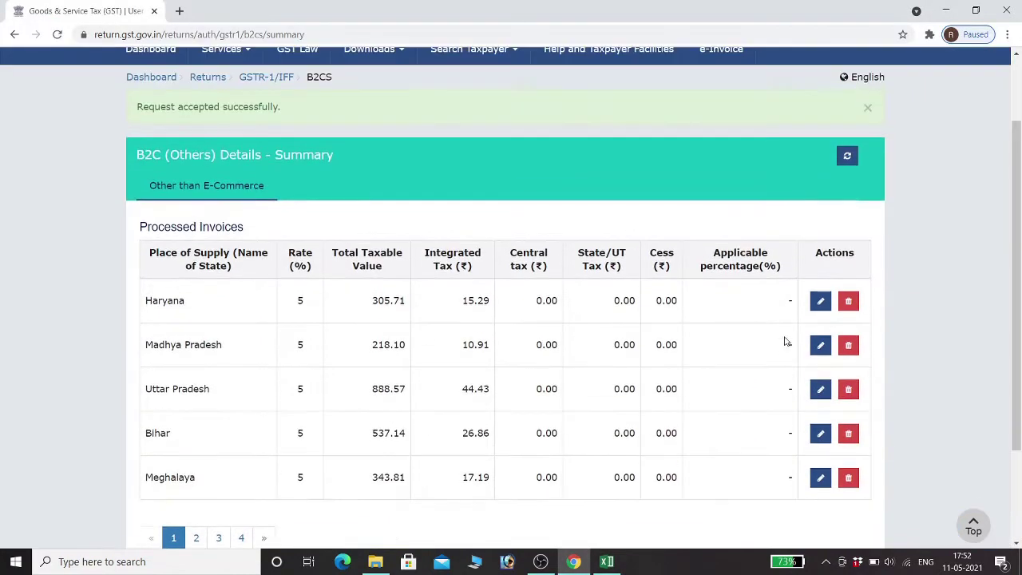
left_click(847, 157)
scroll(757, 251, "down", 2)
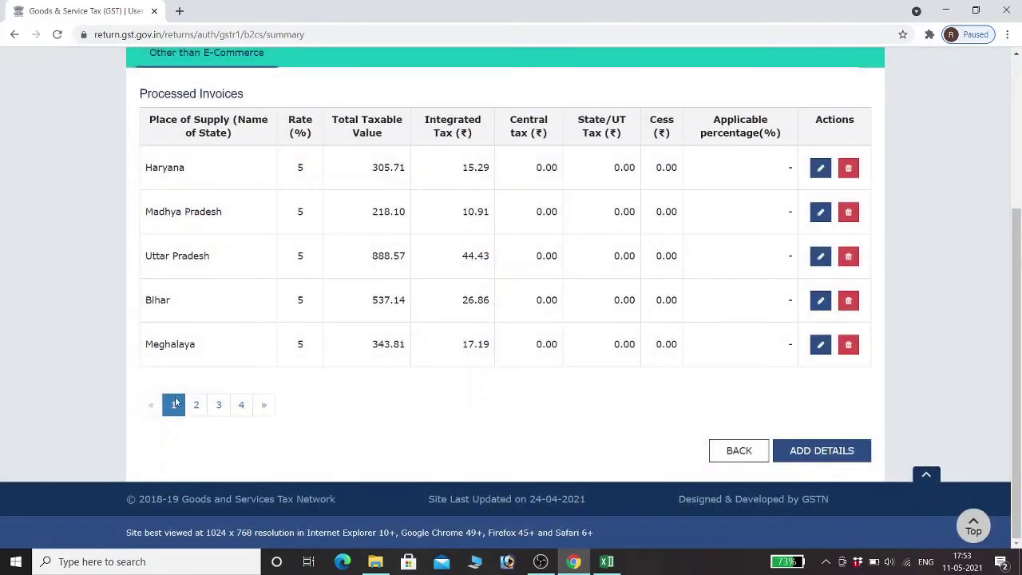
Review pages 2 to 4 of the processed invoices, check the grand total in the Excel PivotTable, and return to page 1
left_click(197, 409)
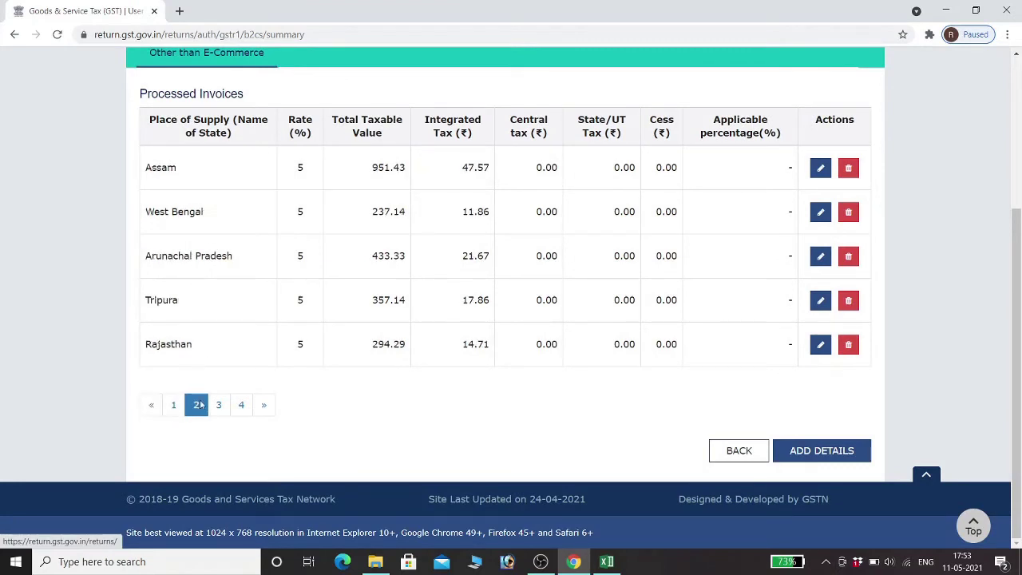
left_click(220, 406)
left_click(240, 406)
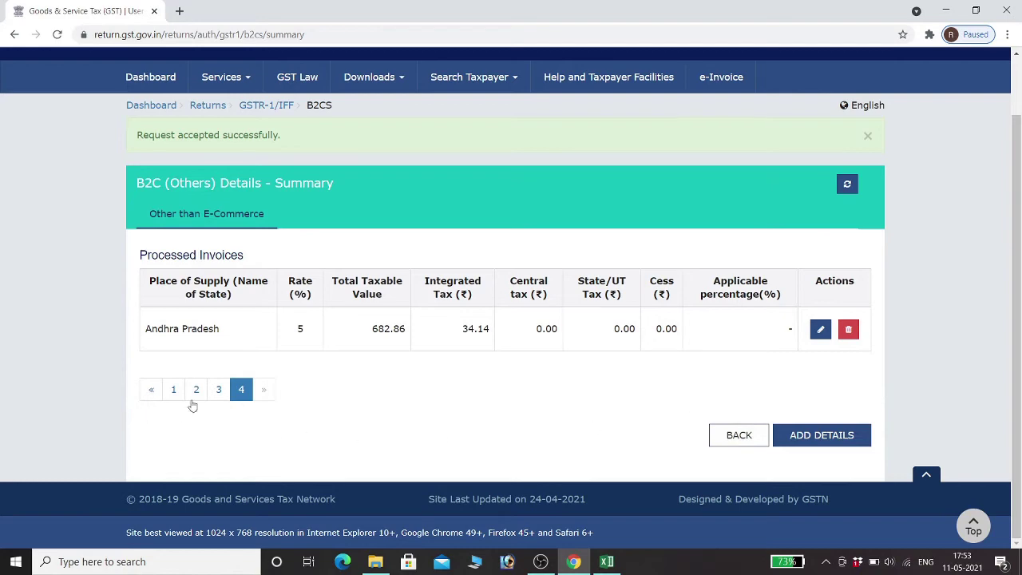
key("alt+Tab")
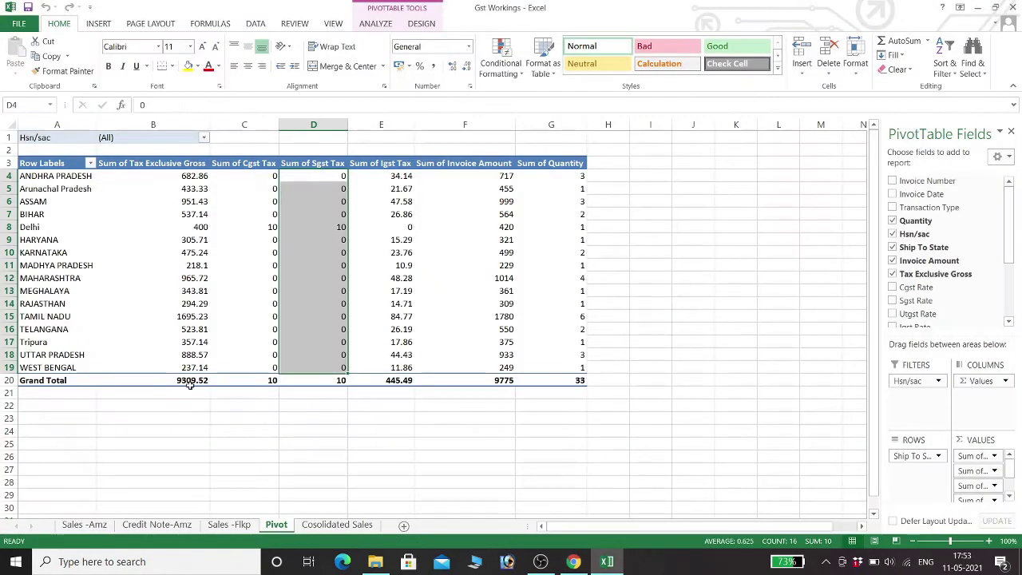
mouse_move(194, 378)
key("alt+Tab")
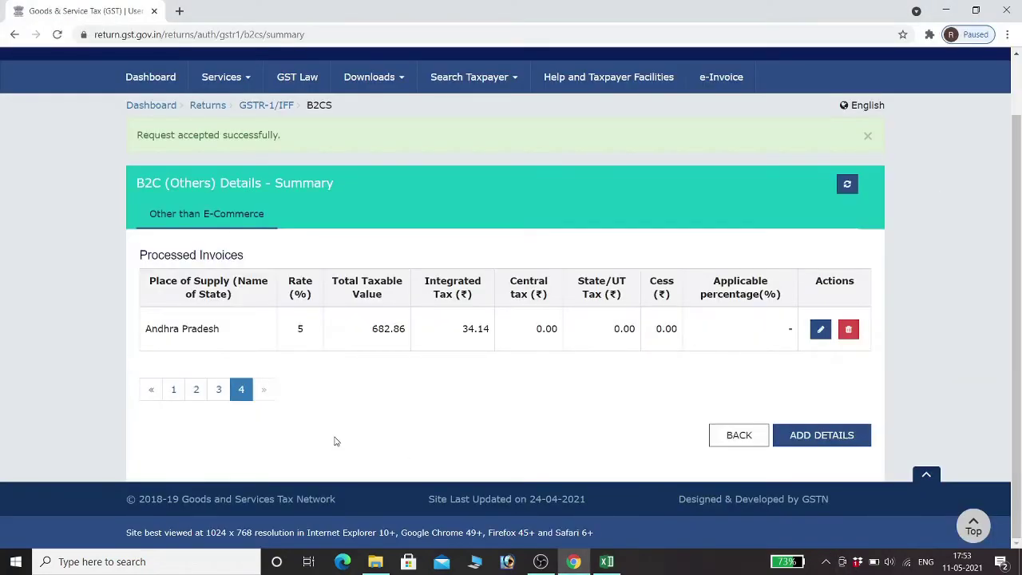
left_click(174, 389)
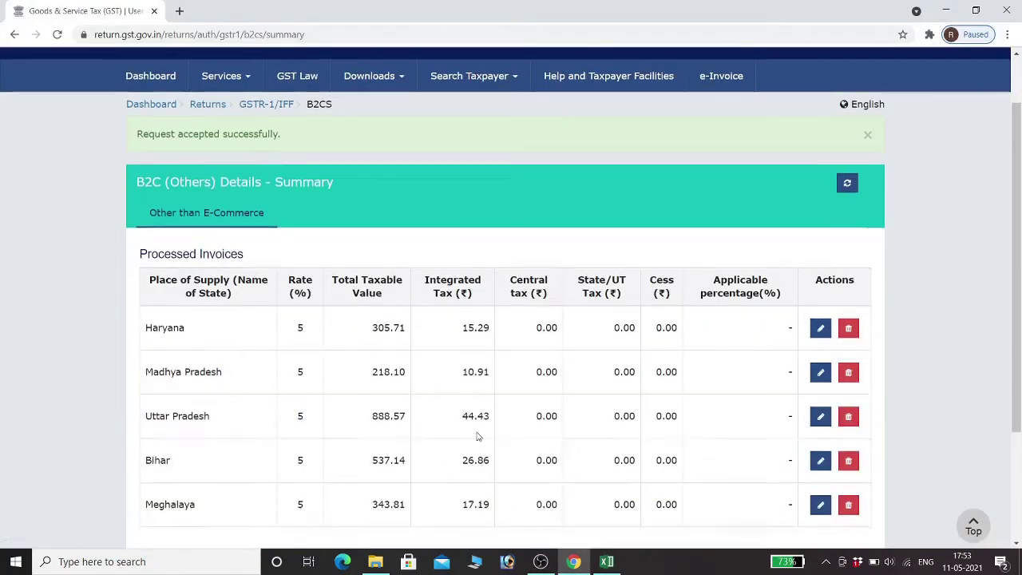
Return from the B2C (Others) summary to the GSTR-1 page and open the HSN-wise summary of outward supplies
scroll(639, 439, "down", 2)
left_click(754, 451)
scroll(519, 304, "down", 5)
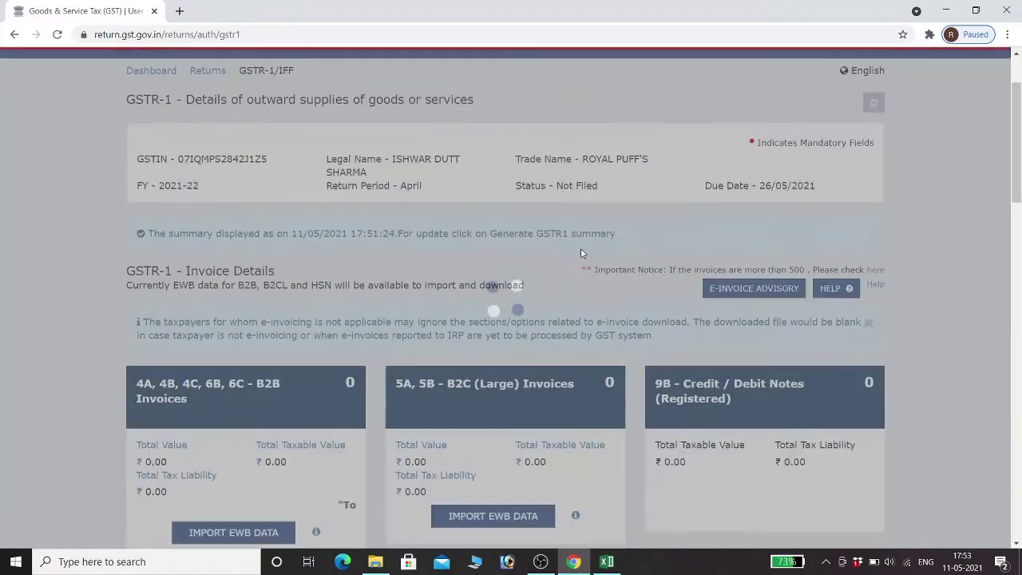
scroll(517, 240, "down", 10)
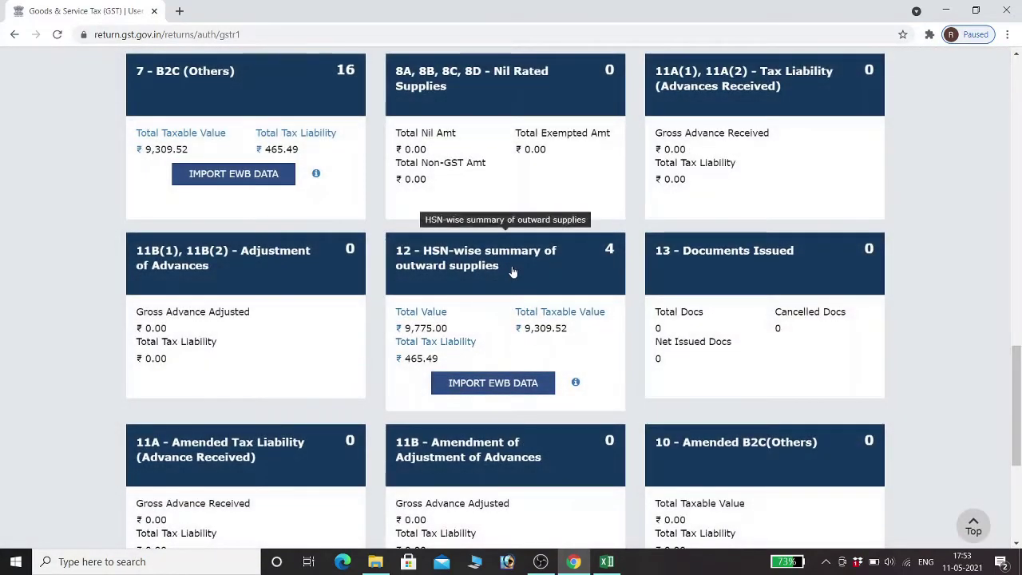
left_click(511, 267)
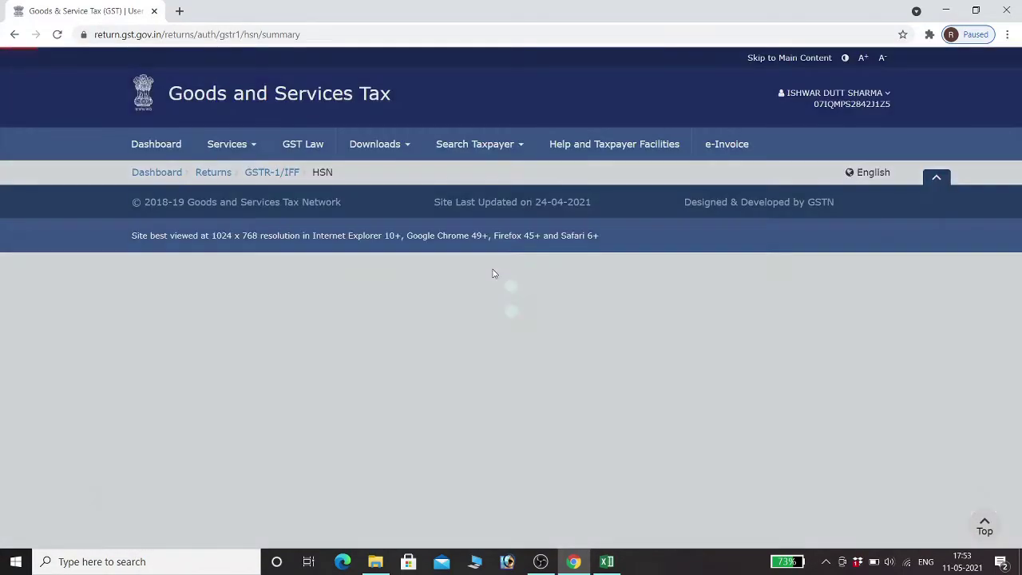
scroll(458, 274, "down", 1)
Filter the Excel PivotTable to Hsn/sac 6304 and compare its grand totals with the 6304 record on the GST portal
key("alt+Tab")
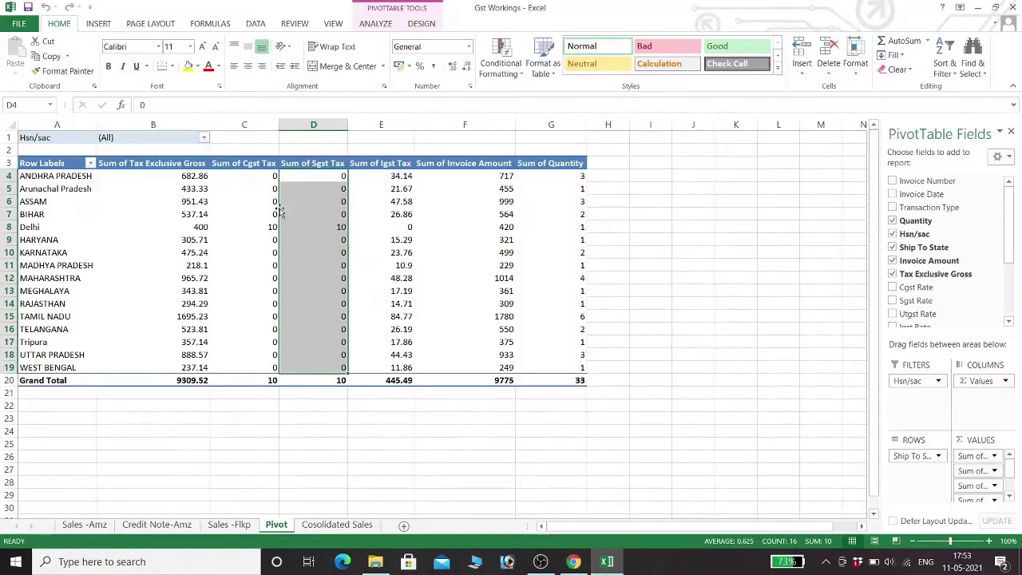
left_click(204, 139)
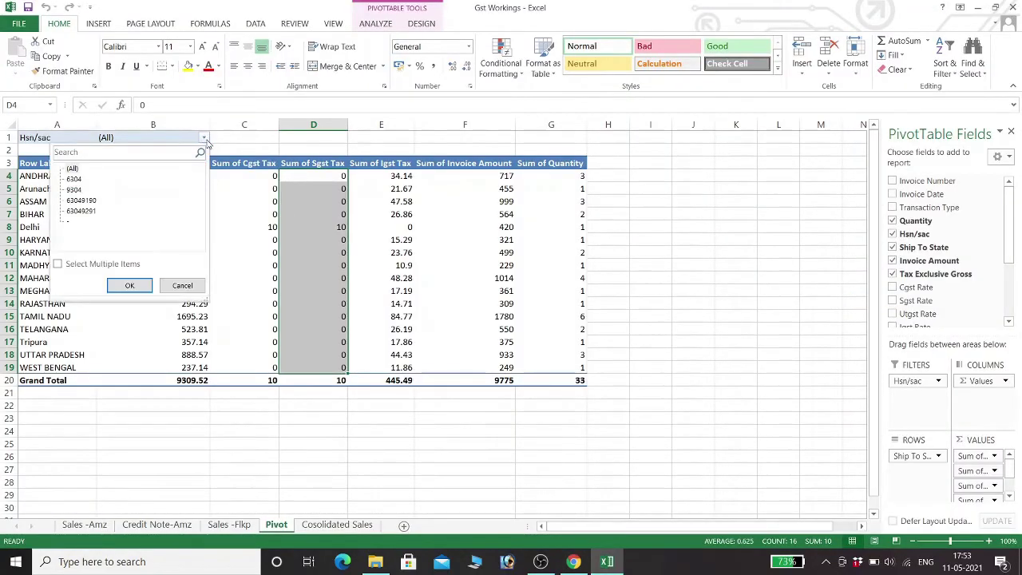
left_click(73, 179)
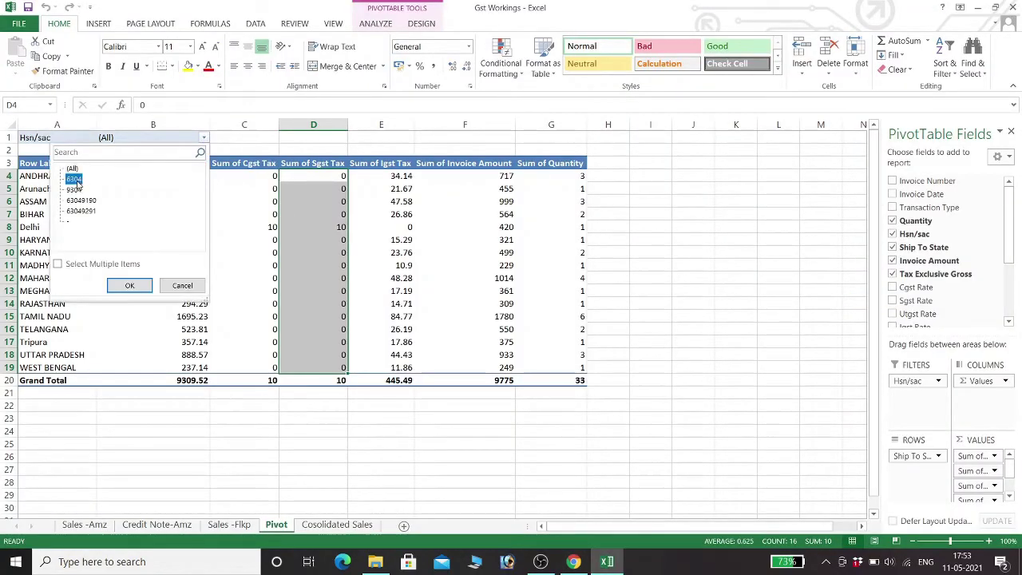
left_click(132, 285)
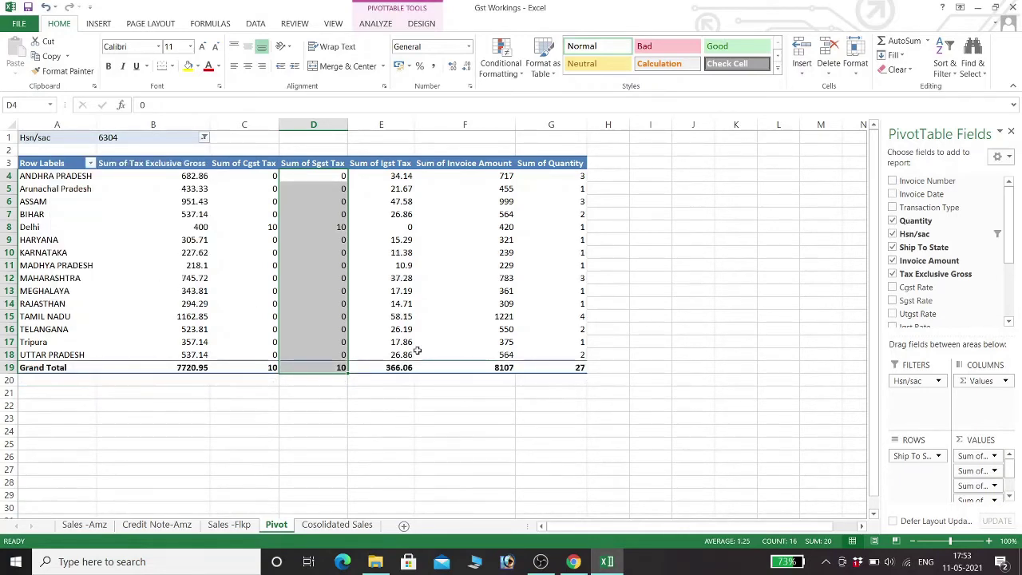
key("alt+Tab")
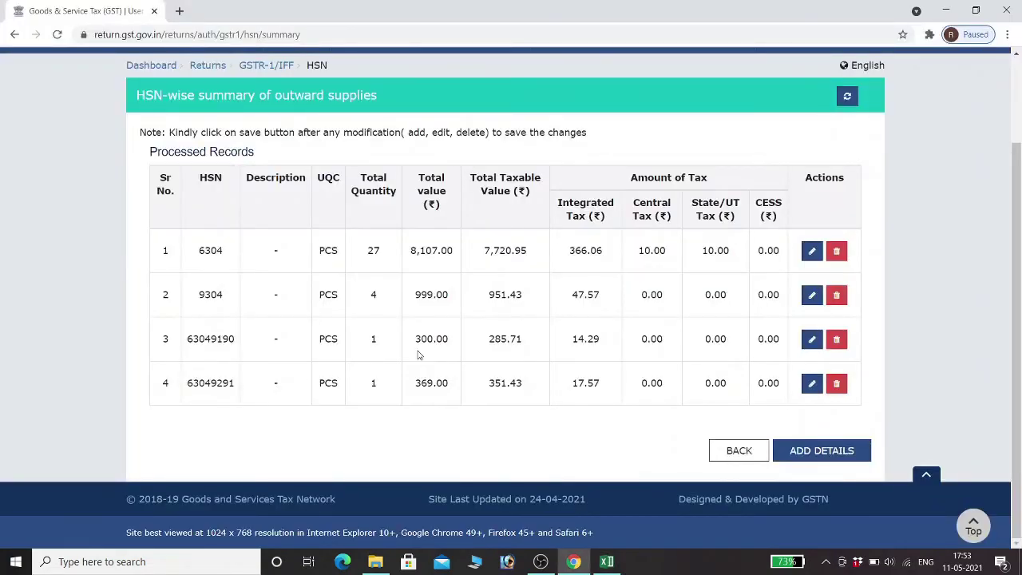
key("alt+Tab")
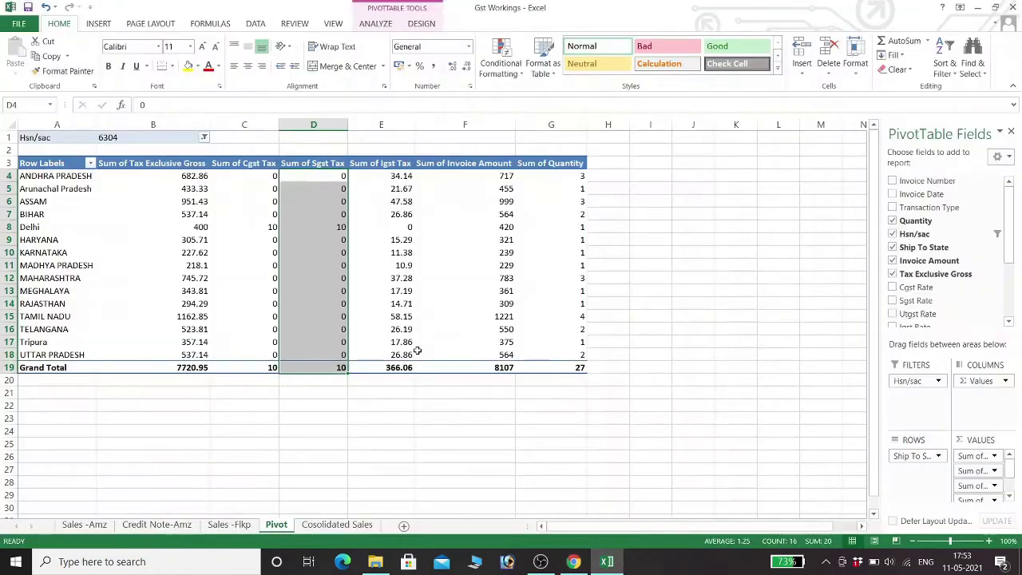
key("alt+Tab")
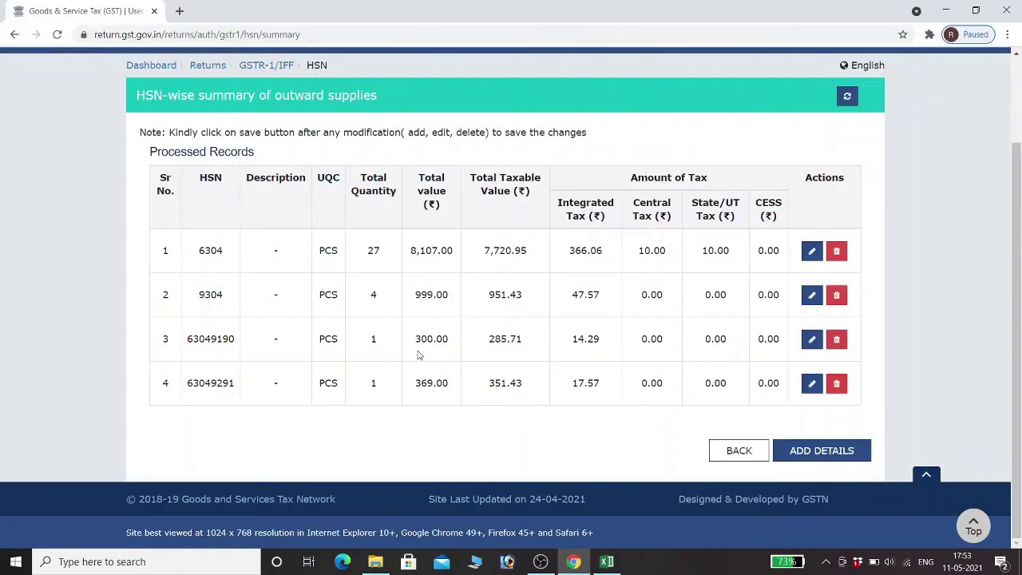
key("alt+Tab")
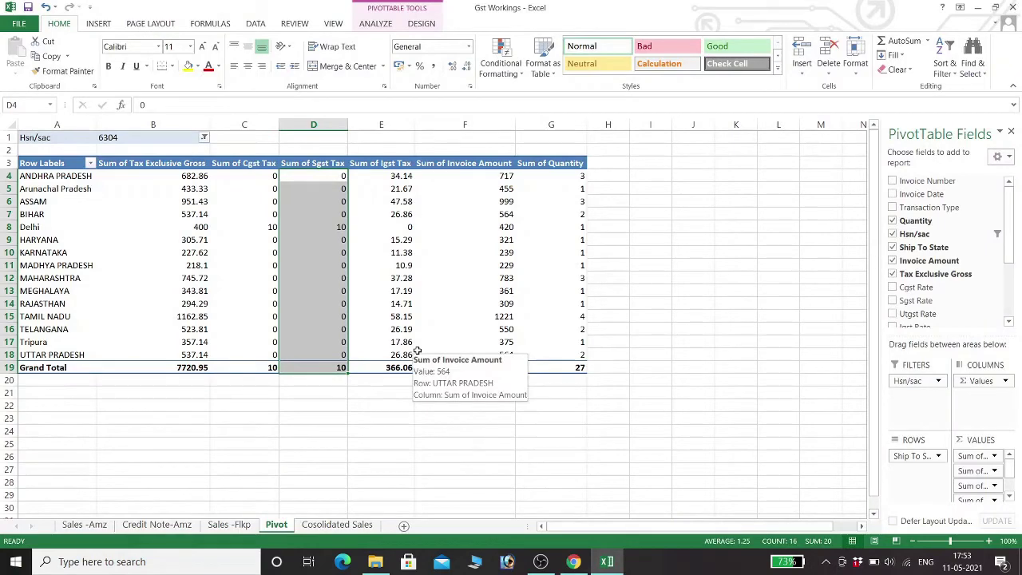
key("alt+Tab")
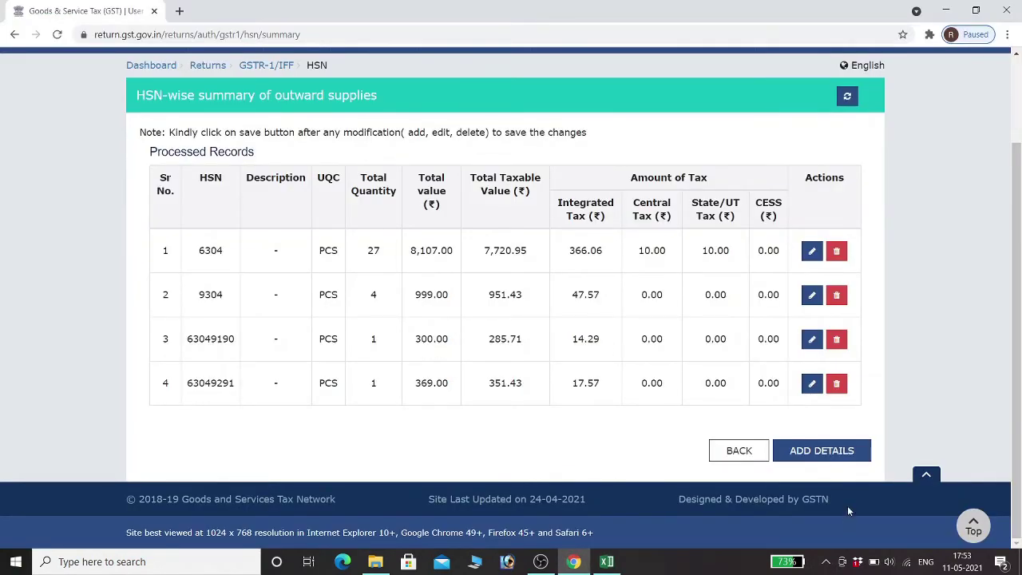
Return to the GSTR-1 page and generate the GSTR1 summary
left_click(757, 449)
scroll(453, 359, "down", 15)
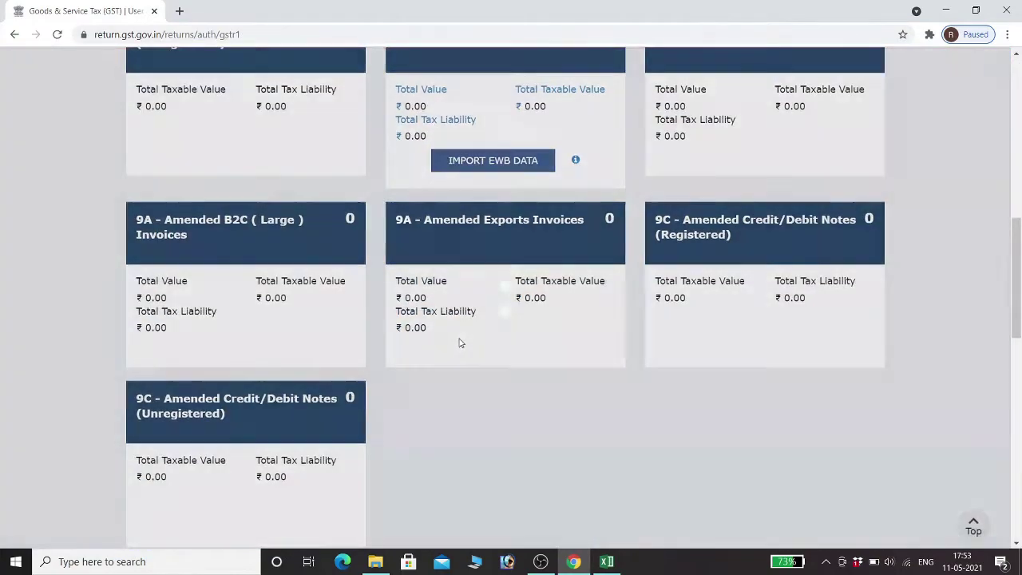
scroll(364, 336, "down", 2)
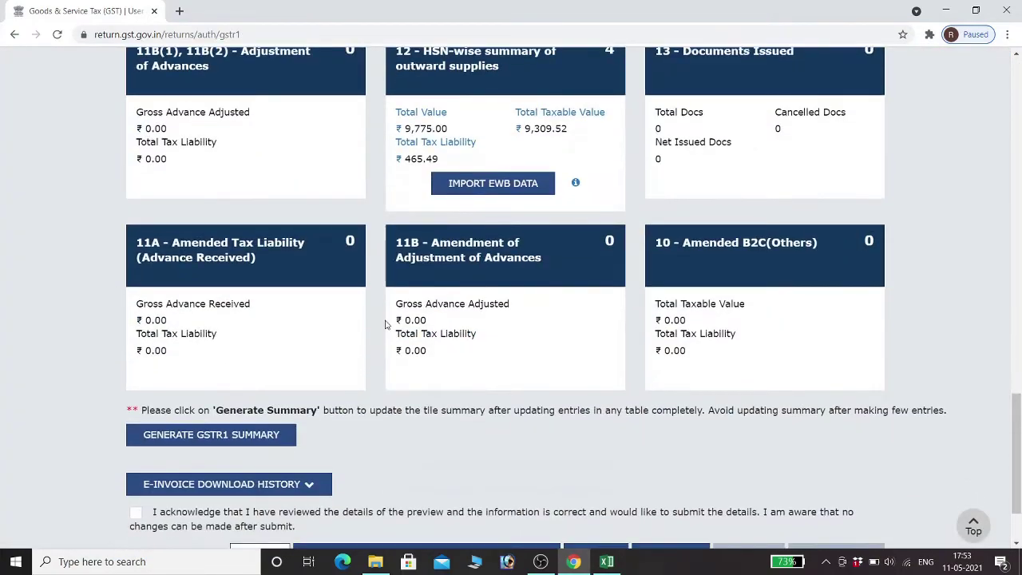
left_click(224, 437)
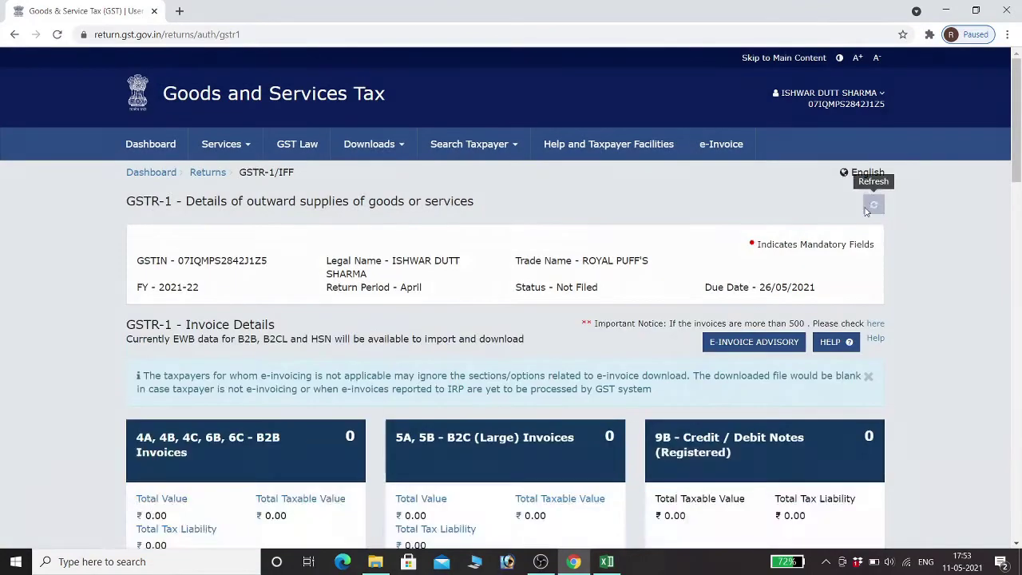
Locate the B2C (Others) totals on the portal, then switch to the Excel PivotTable and reset its Hsn/sac filter to (All)
scroll(524, 280, "down", 8)
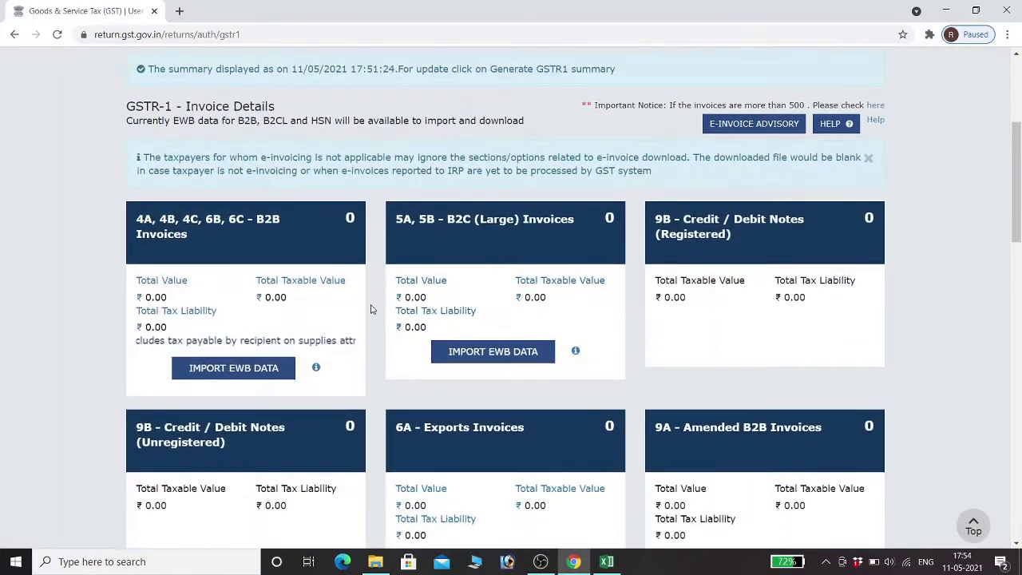
scroll(375, 303, "down", 9)
scroll(373, 304, "down", 2)
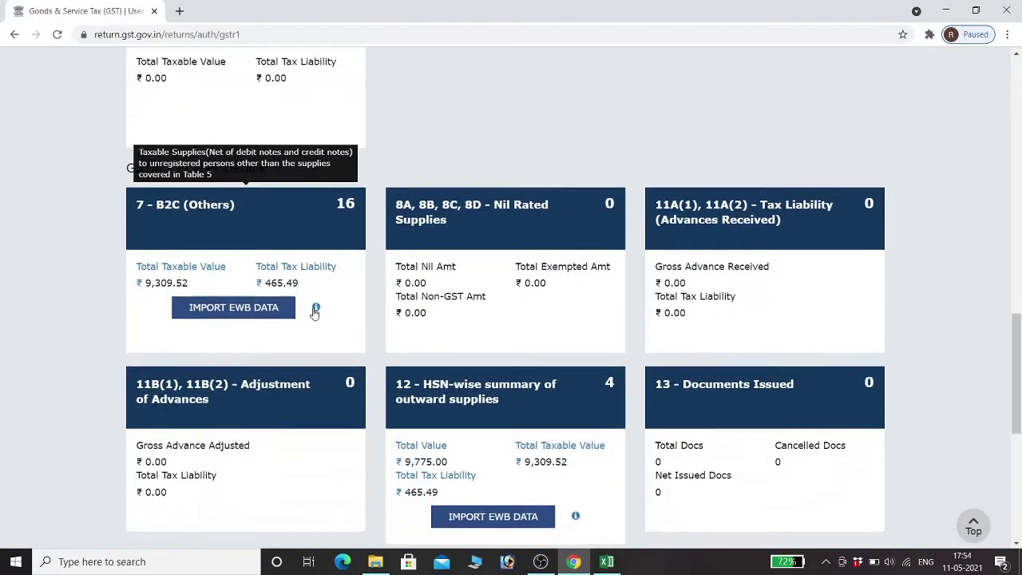
key("alt+Tab")
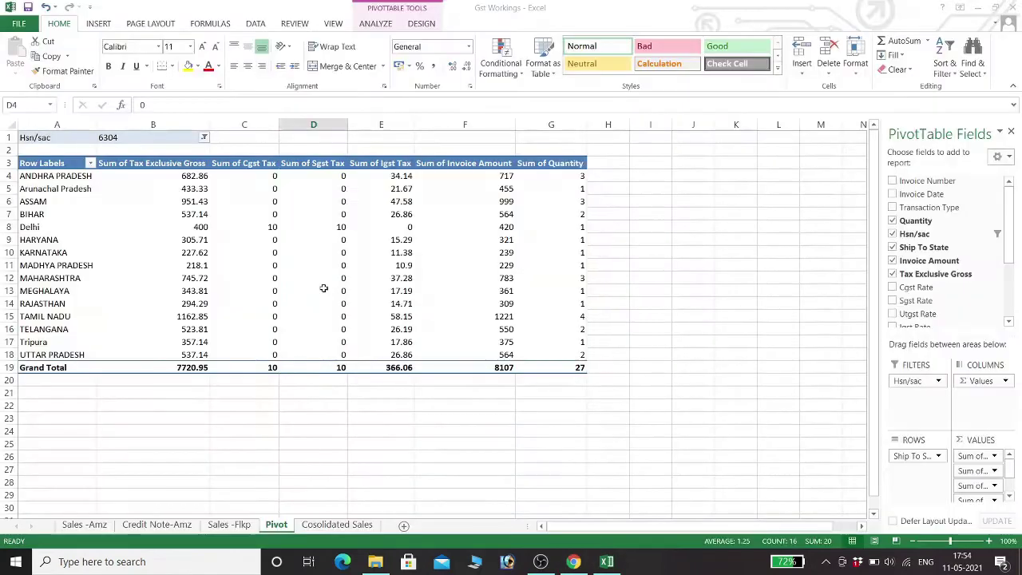
left_click(314, 418)
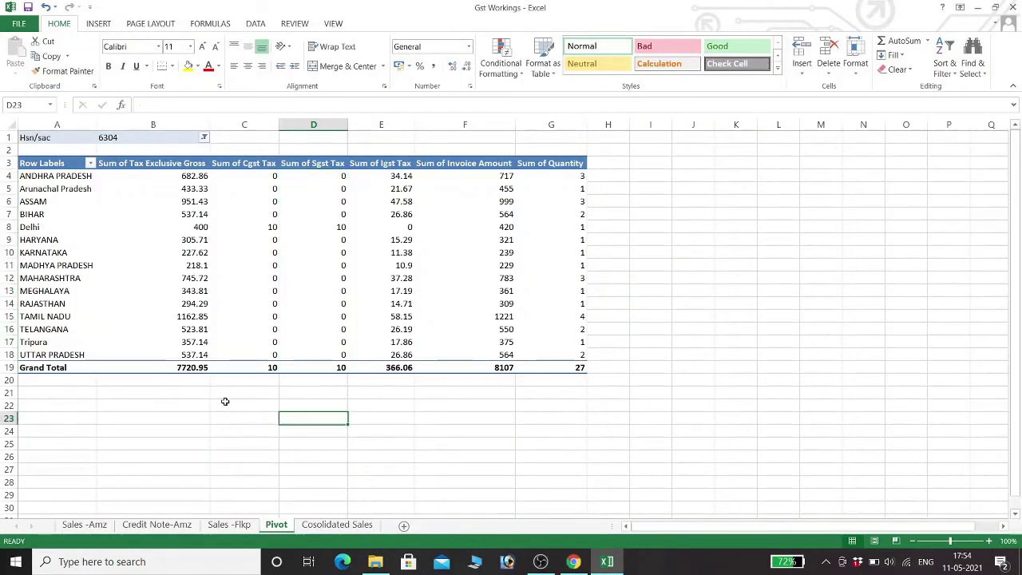
left_click(188, 368)
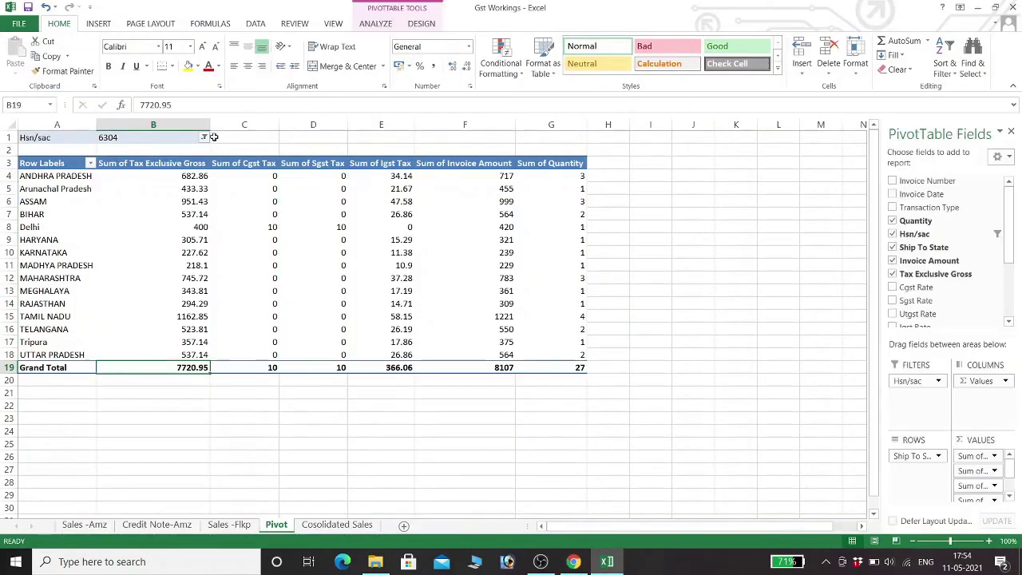
left_click(205, 139)
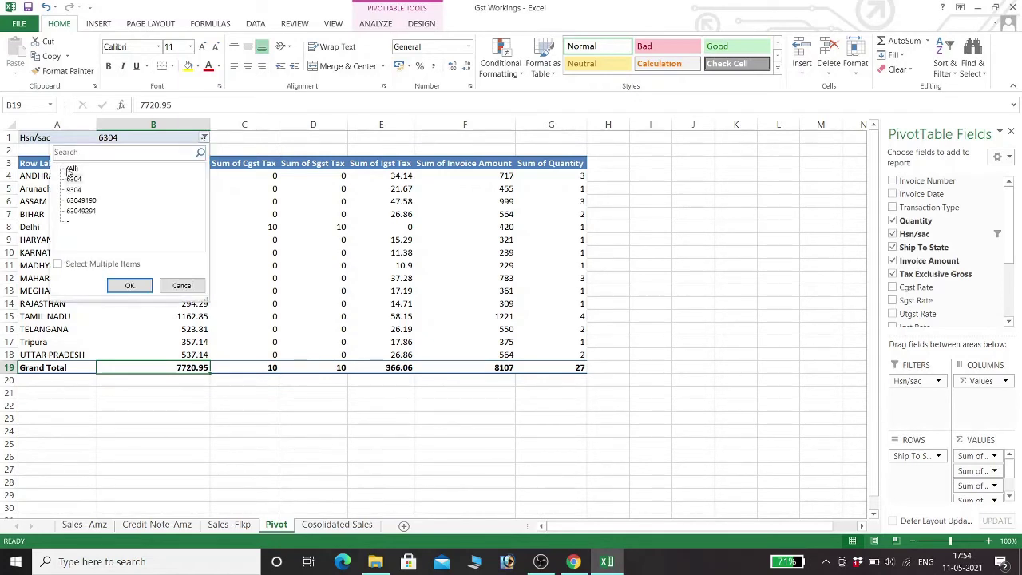
left_click(139, 289)
Compare the B2C (Others) total taxable value on the portal with the Tax Exclusive Gross grand total in the Excel PivotTable
key("alt+Tab")
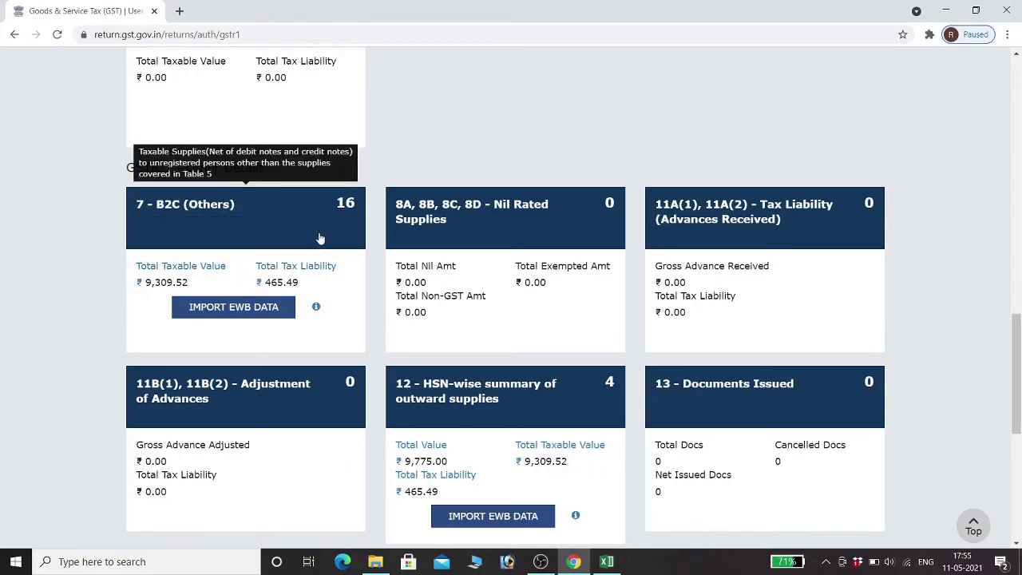
key("alt+Tab")
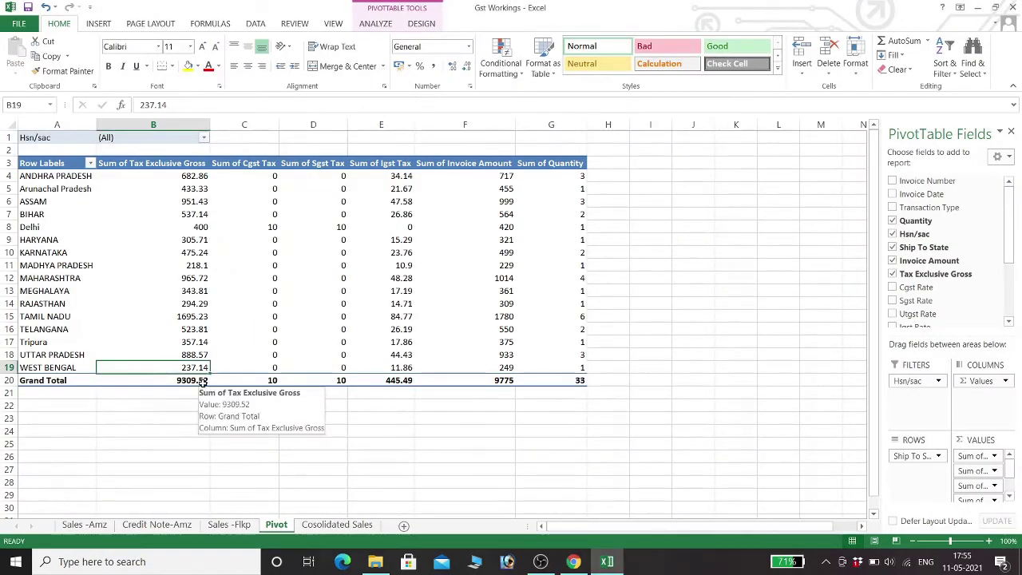
key("alt+Tab")
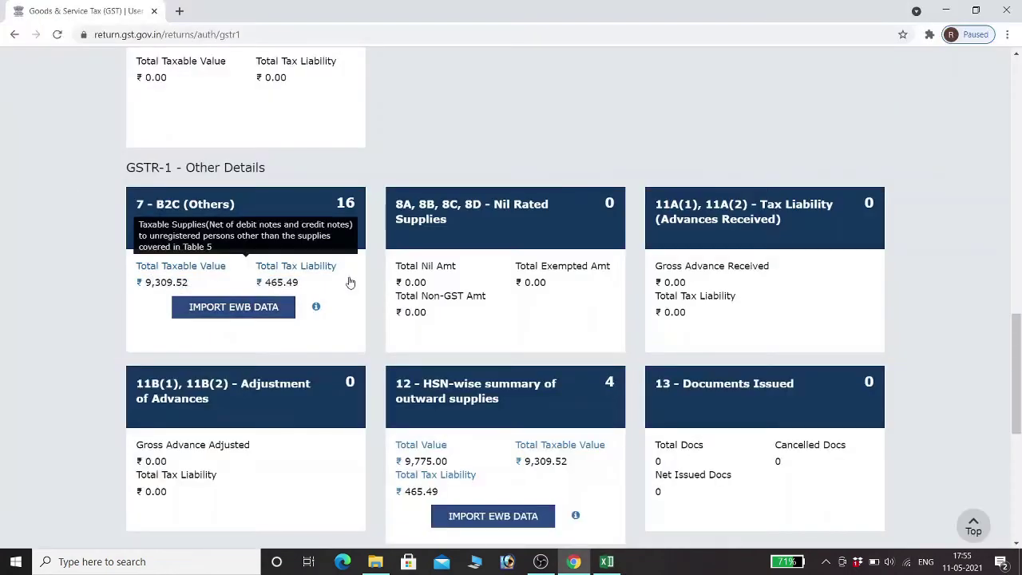
key("alt+Tab")
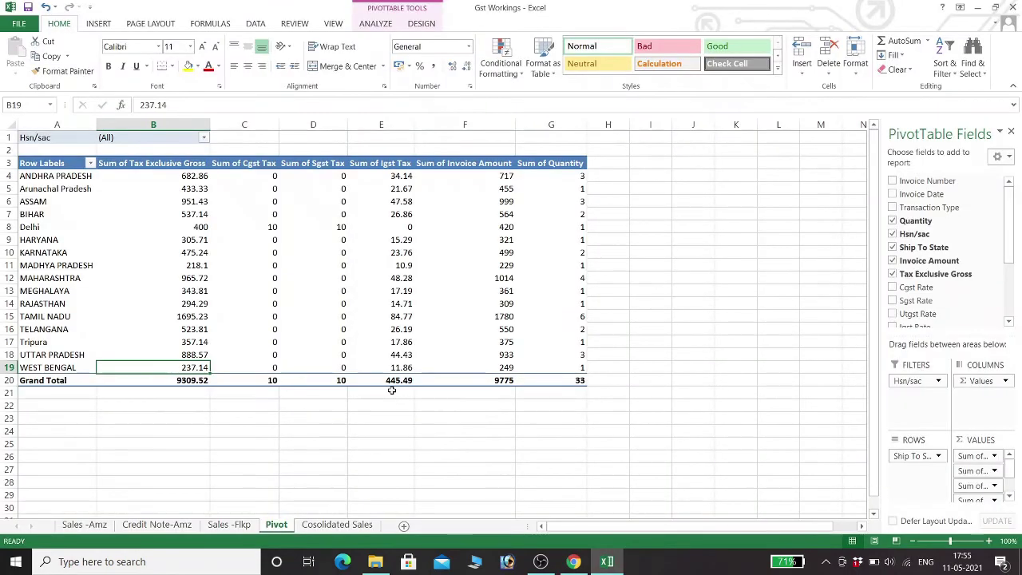
Select the Cgst, Sgst and Igst grand totals in the PivotTable to sum them, and switch back to the portal's tax liability
left_click(358, 438)
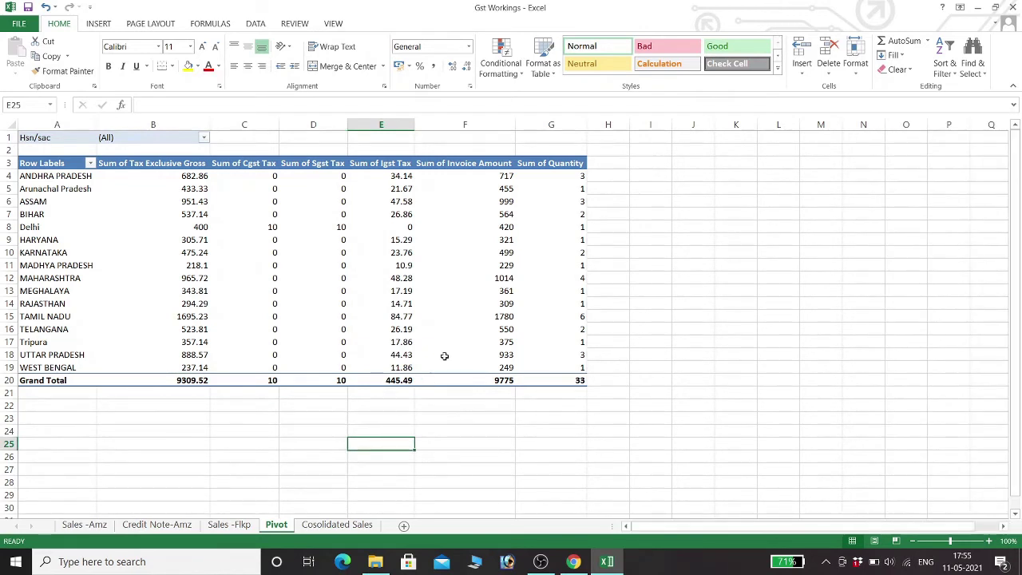
key("Up")
key("Up")
key("Up")
key("Up")
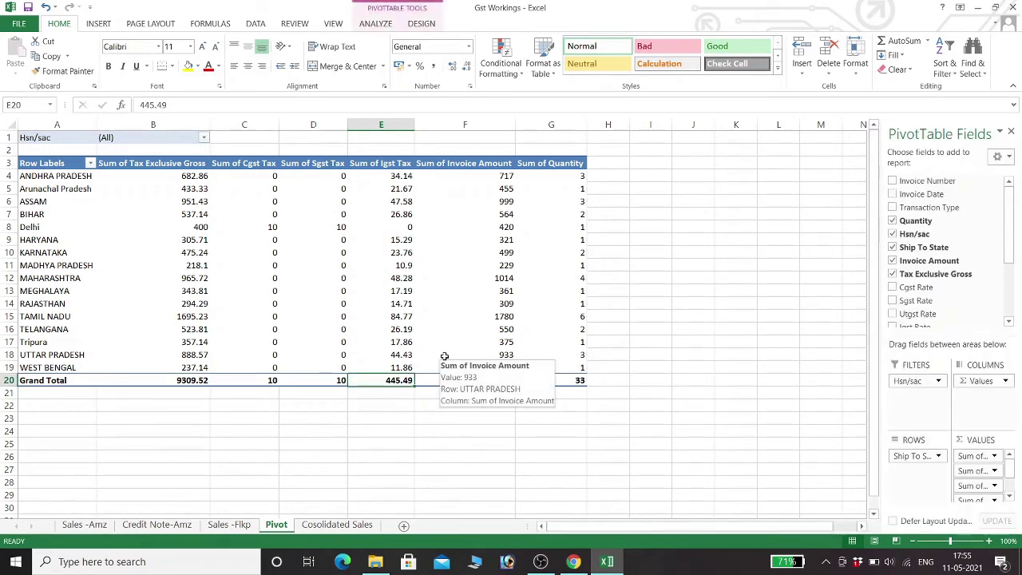
key("shift+Left")
key("shift+Left")
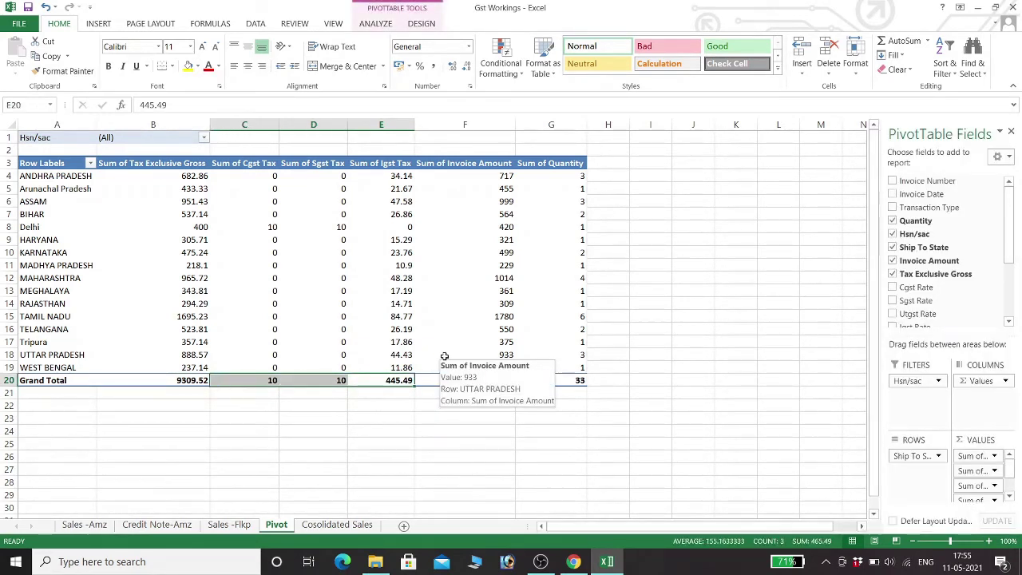
key("alt+Tab")
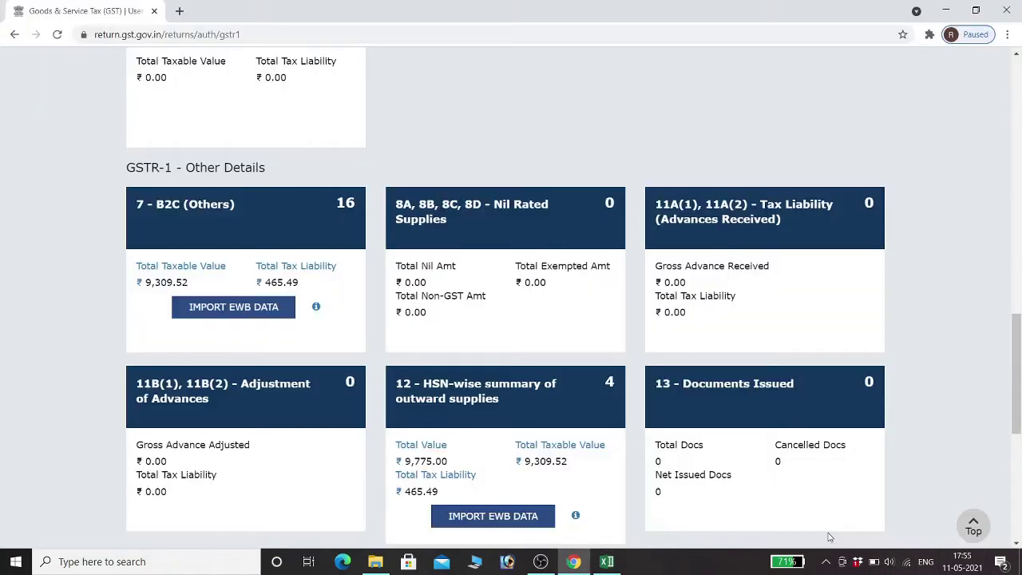
Review the B2C (Others) and HSN-wise totals and accept the acknowledgement that the GSTR-1 details have been reviewed and are correct
scroll(372, 367, "down", 4)
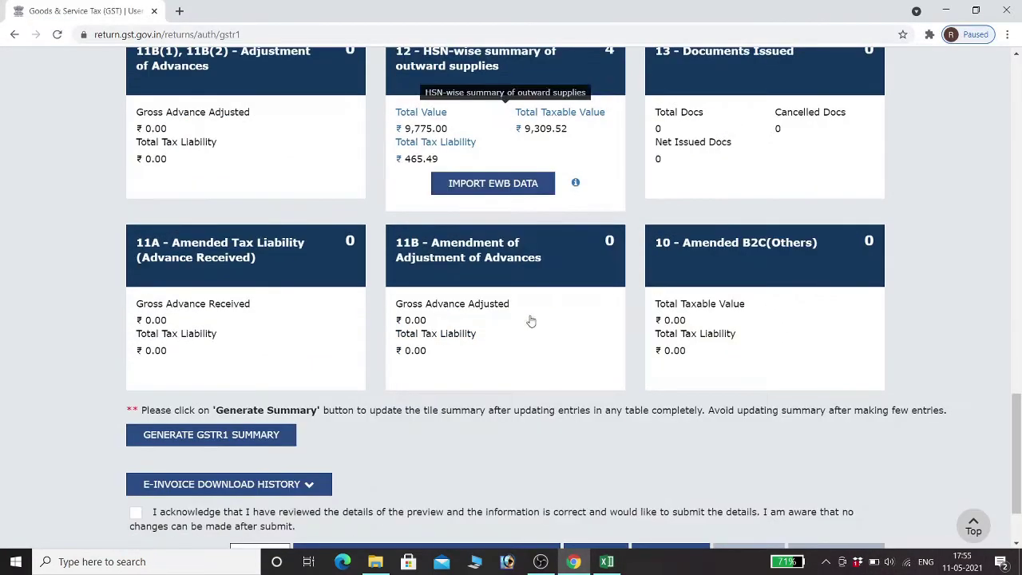
scroll(559, 289, "up", 2)
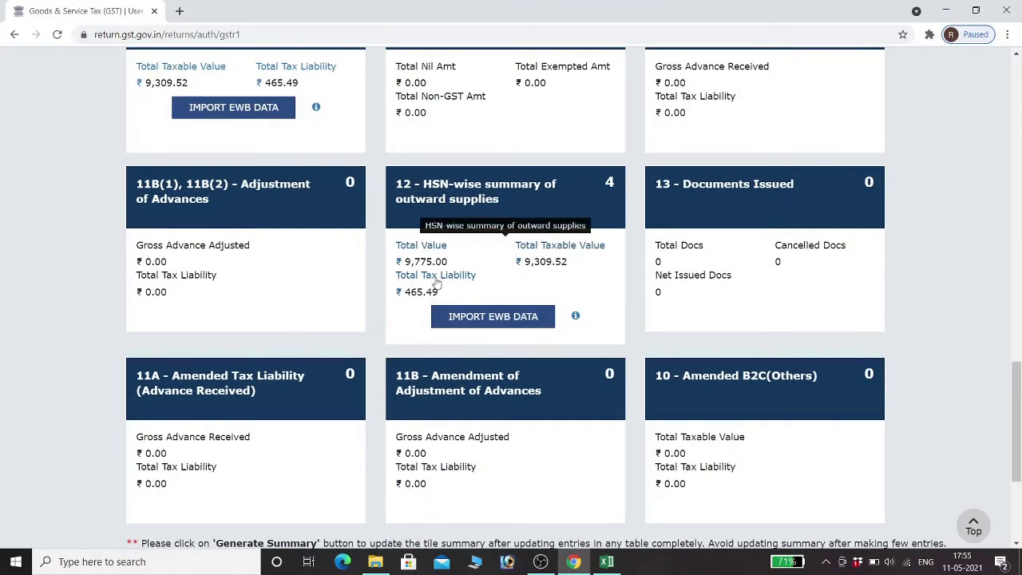
scroll(436, 284, "up", 4)
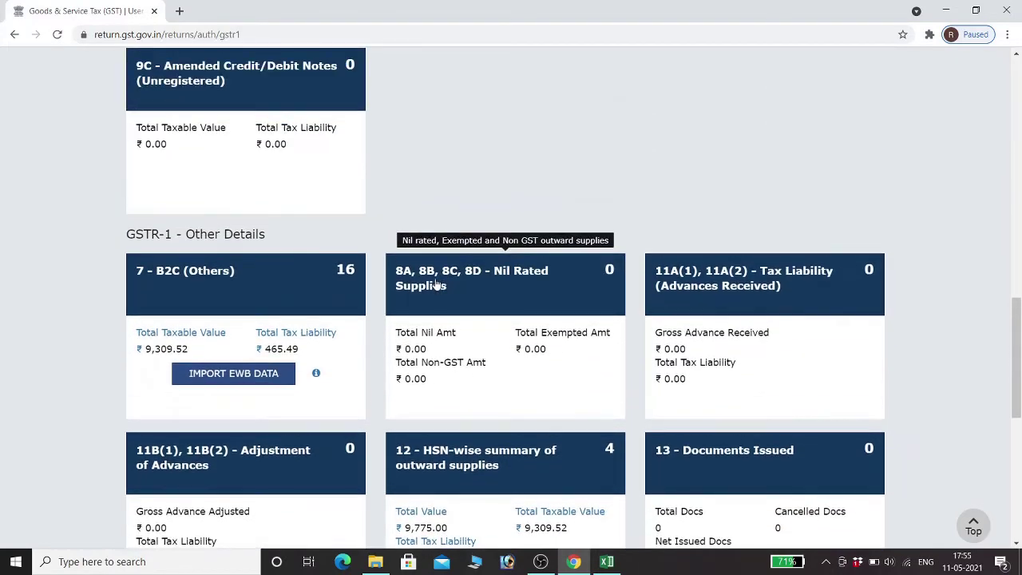
scroll(436, 284, "down", 2)
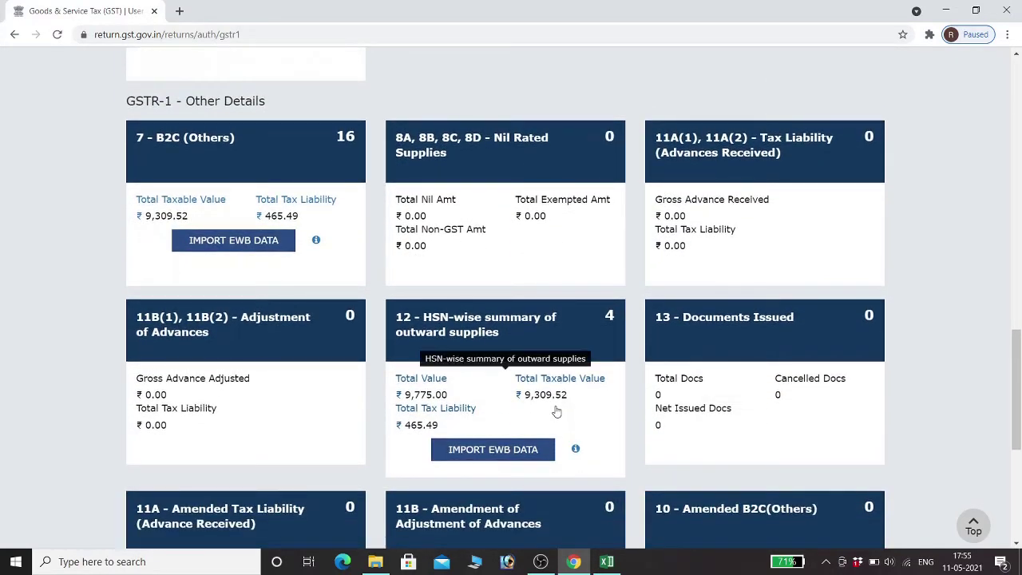
scroll(442, 431, "down", 4)
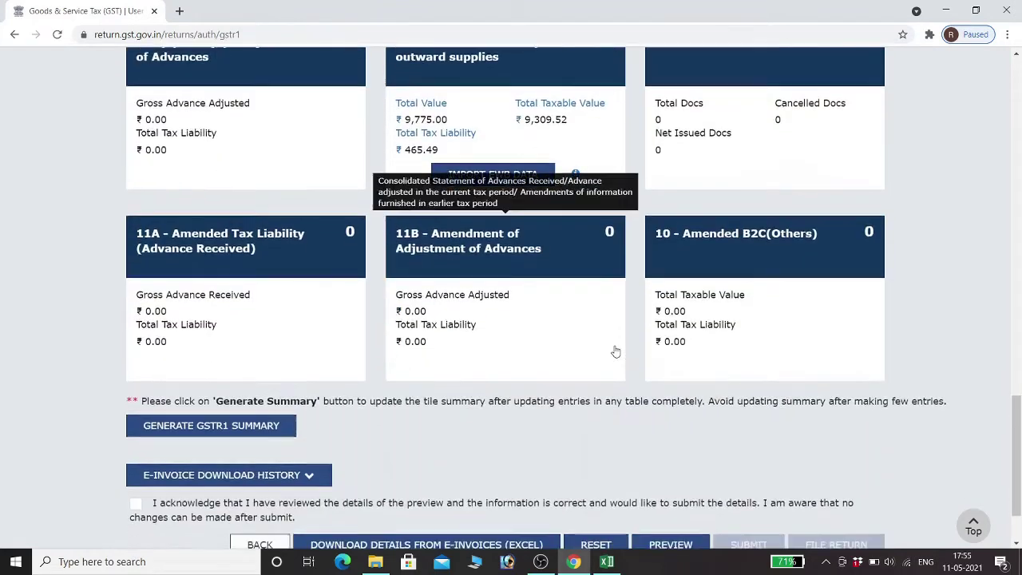
scroll(616, 351, "down", 2)
left_click(134, 412)
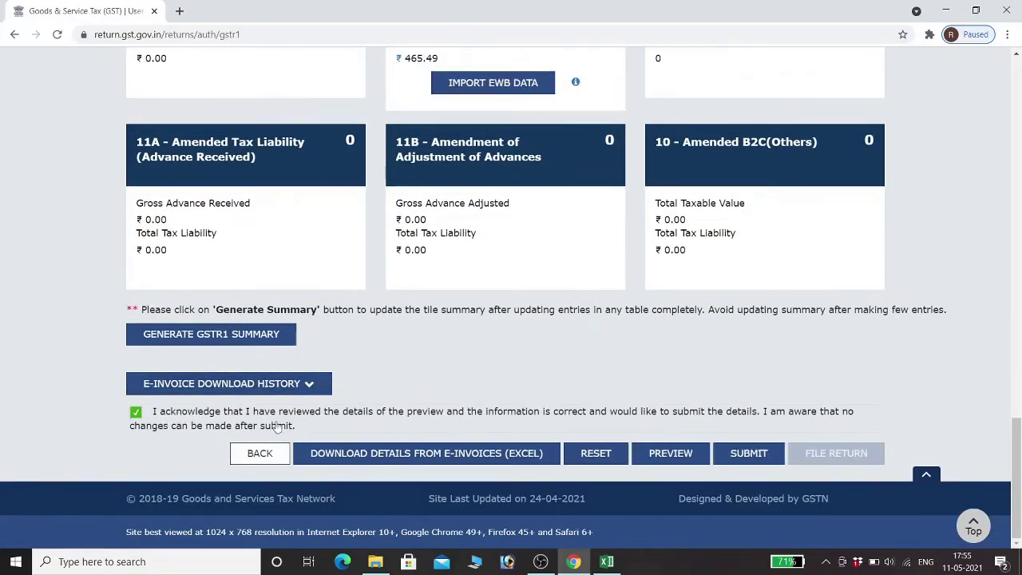
Submit the April GSTR-1, confirm proceeding with the submission, and check the page for its submission status
left_click(751, 453)
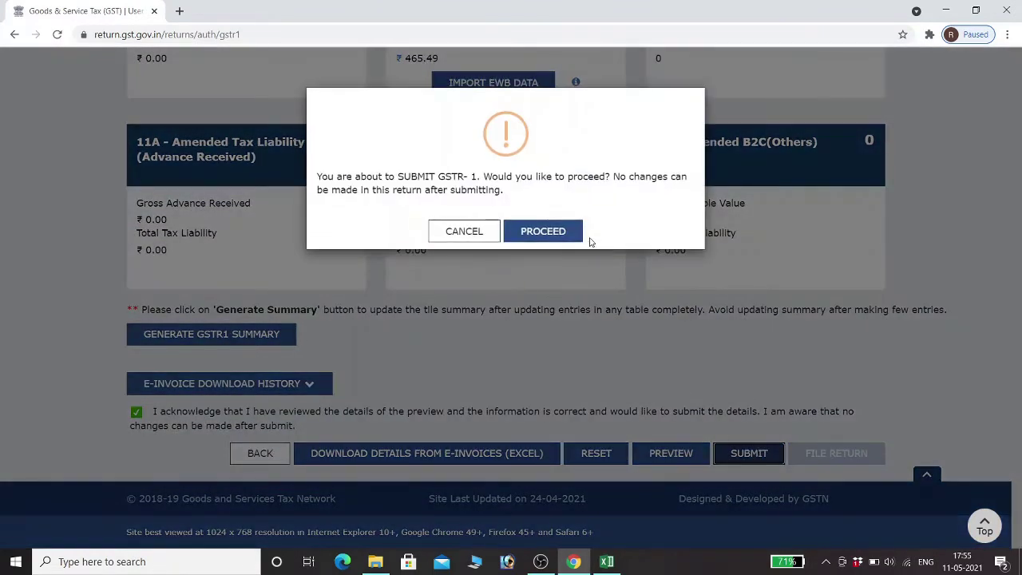
left_click(543, 231)
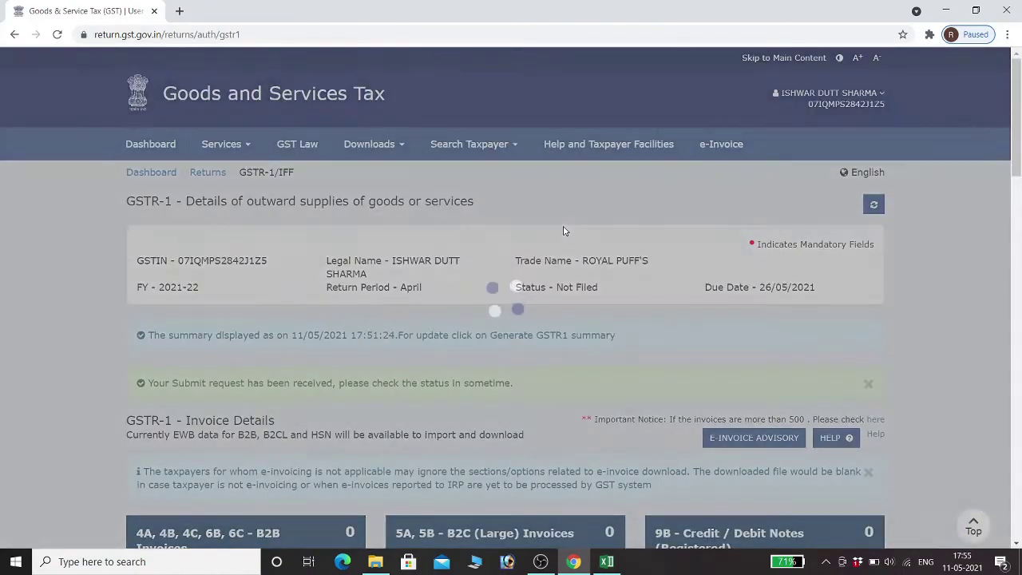
scroll(671, 256, "down", 2)
scroll(687, 263, "down", 3)
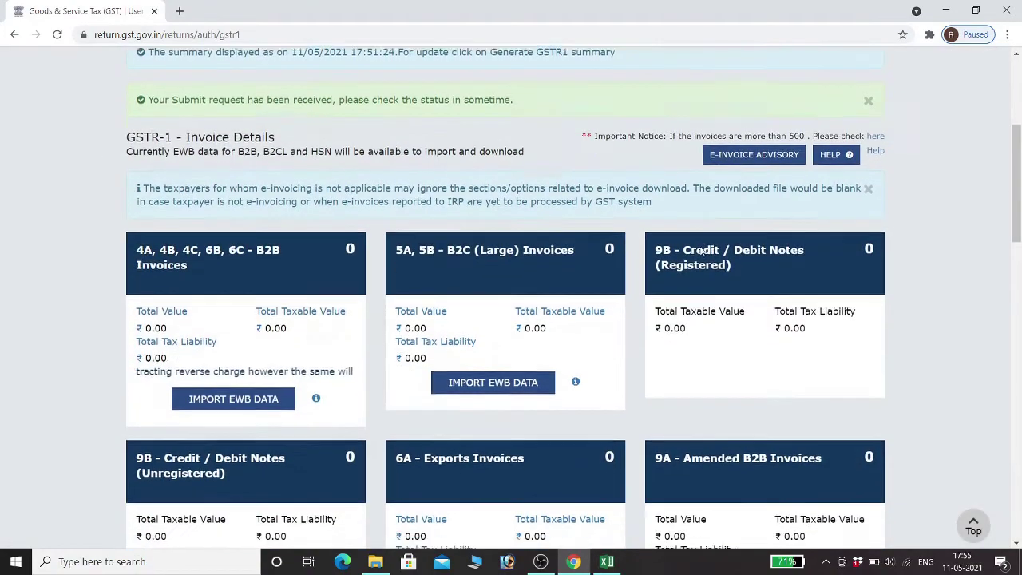
scroll(773, 215, "up", 2)
scroll(773, 215, "up", 1)
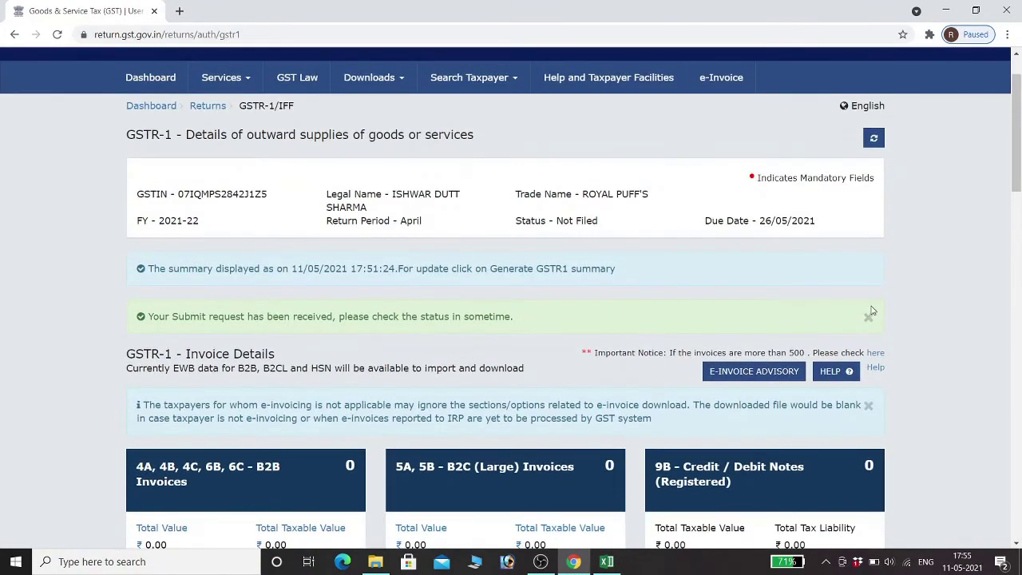
scroll(870, 318, "down", 10)
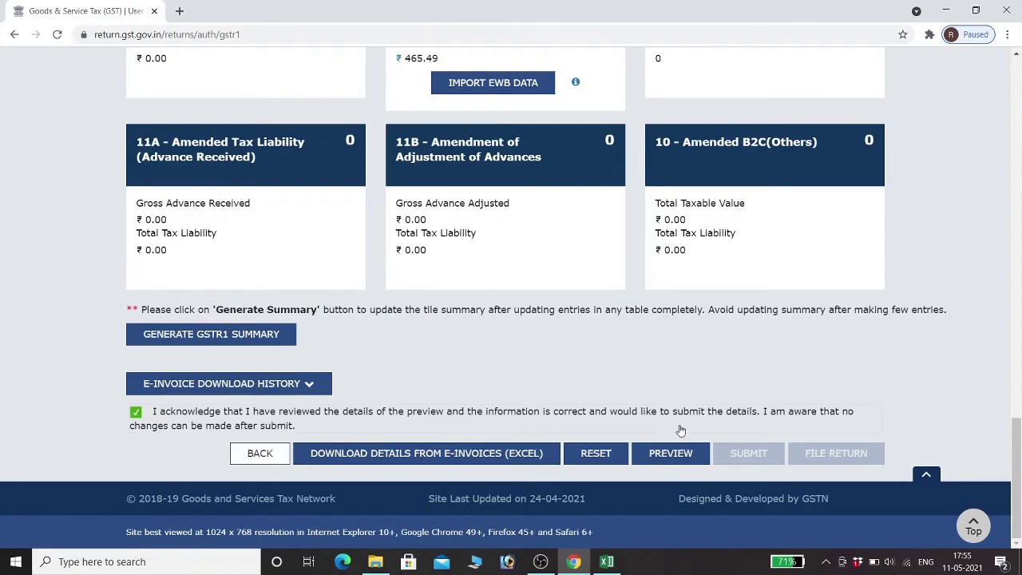
Review the GSTR-1 invoice details and other details, including the B2C (Others), HSN-wise summary and Documents Issued sections
scroll(680, 430, "up", 10)
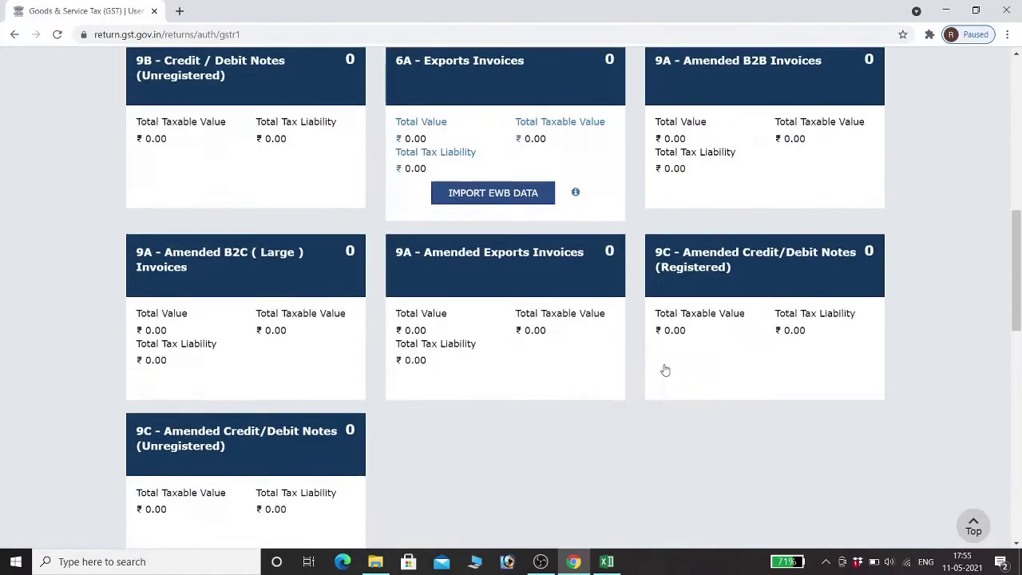
scroll(665, 370, "up", 7)
scroll(564, 304, "down", 2)
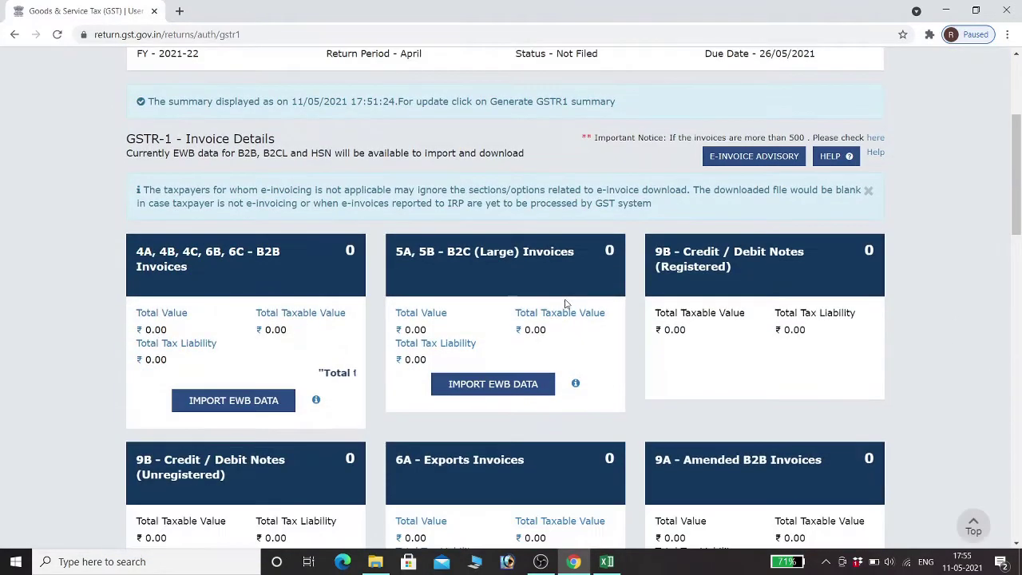
scroll(611, 289, "down", 3)
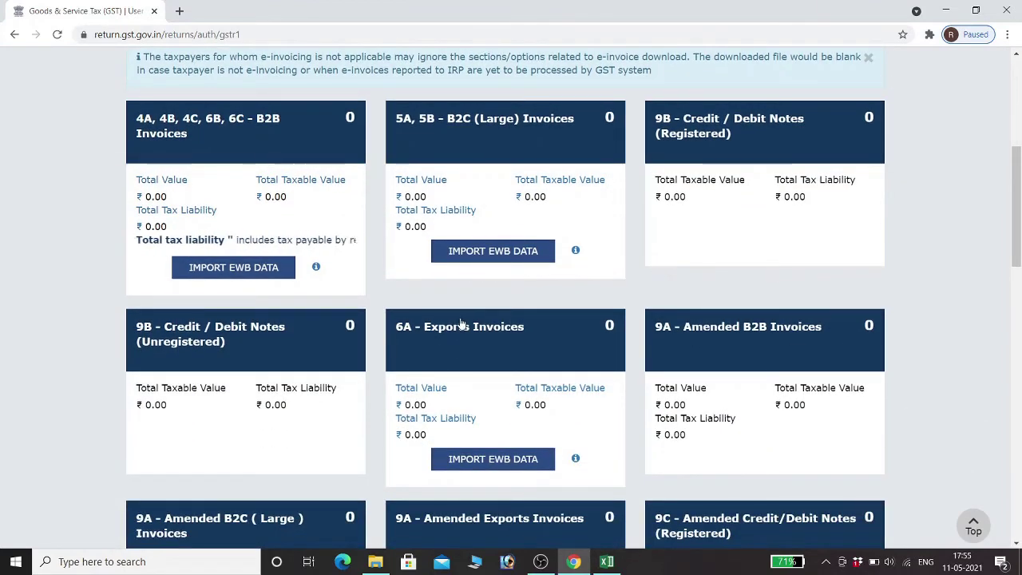
scroll(667, 375, "down", 1)
scroll(666, 375, "down", 8)
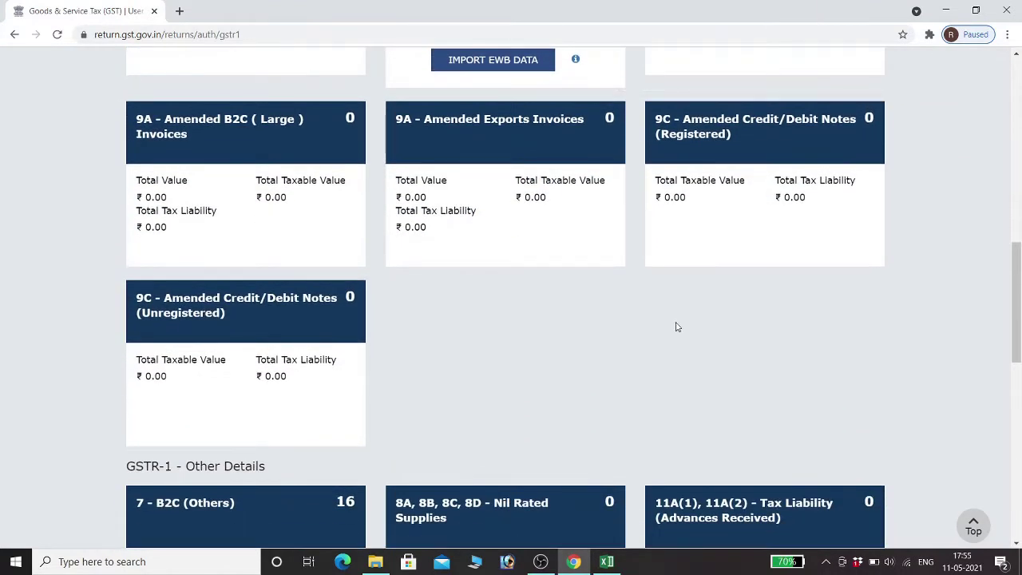
scroll(677, 327, "down", 3)
scroll(680, 320, "down", 6)
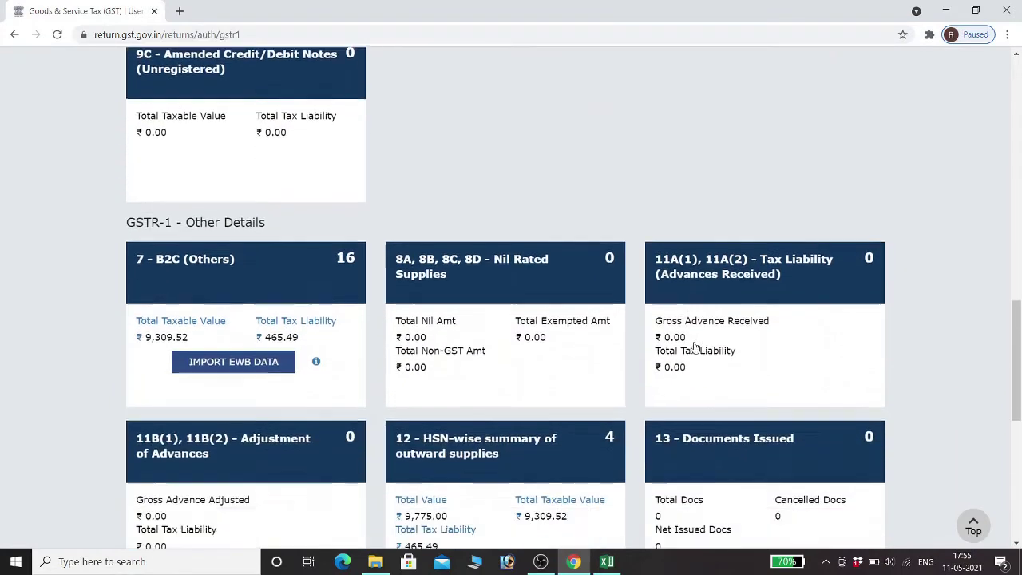
scroll(633, 281, "down", 5)
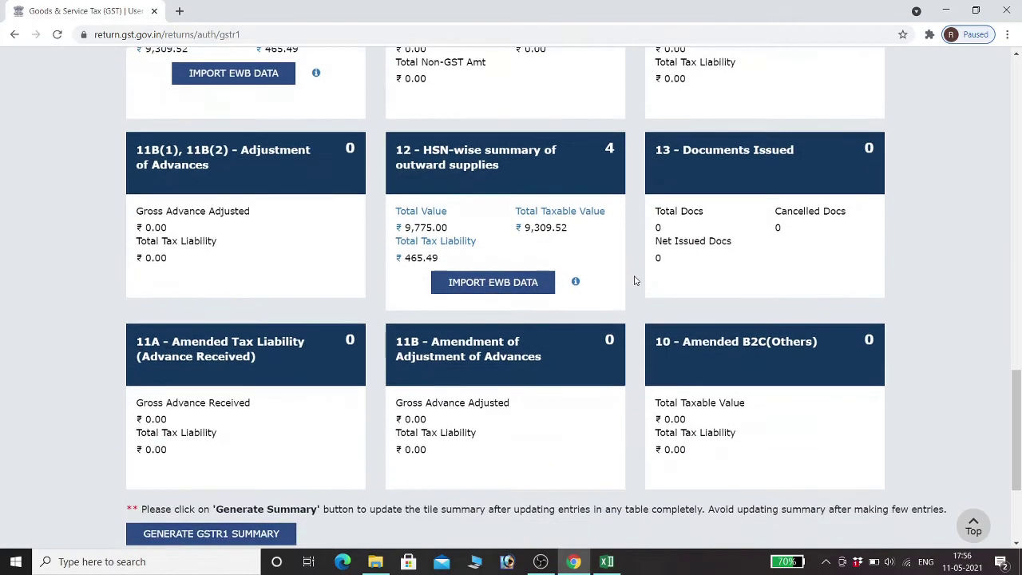
scroll(657, 263, "down", 3)
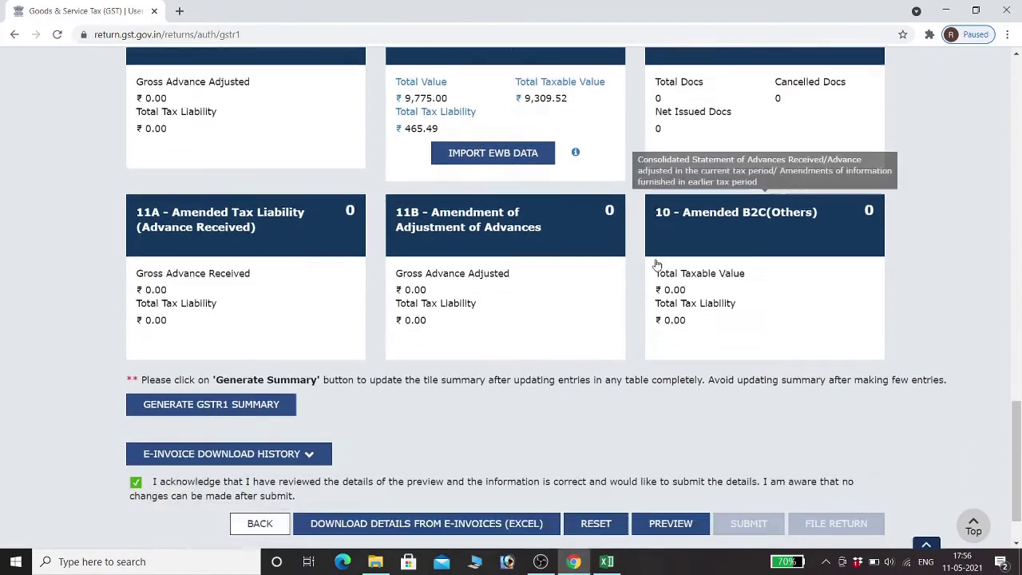
scroll(670, 254, "up", 10)
scroll(683, 238, "up", 20)
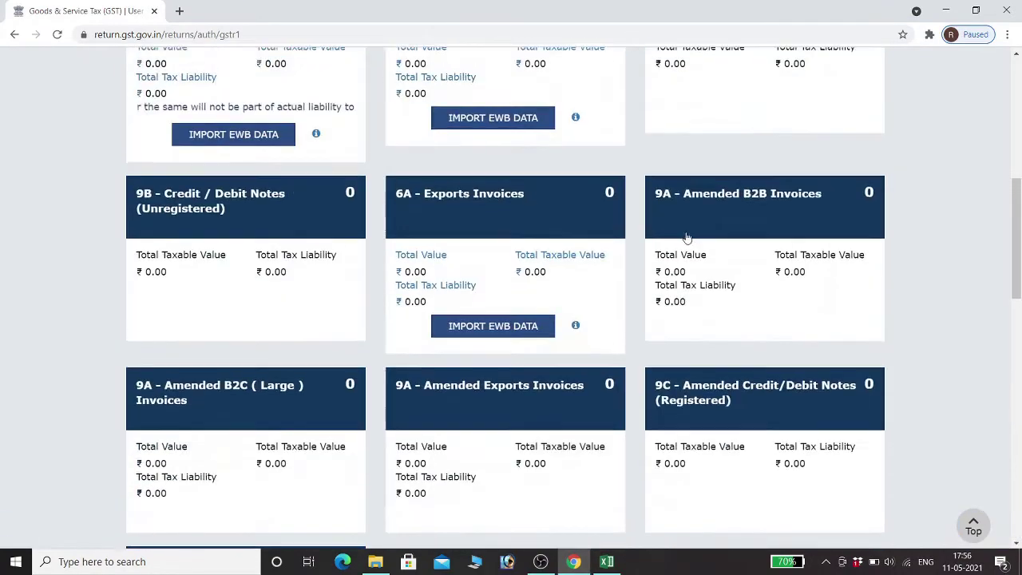
scroll(687, 235, "down", 5)
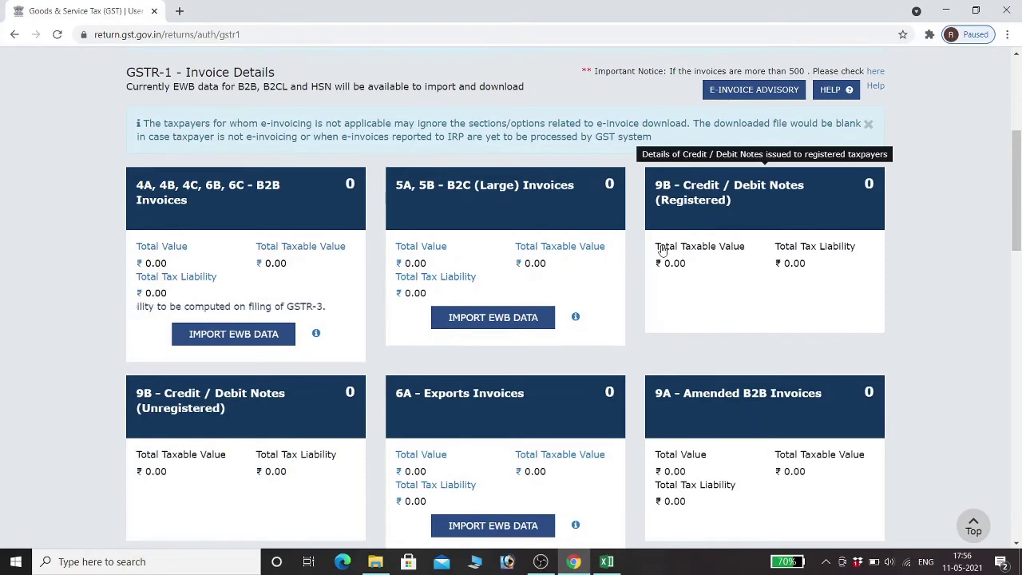
scroll(620, 229, "down", 9)
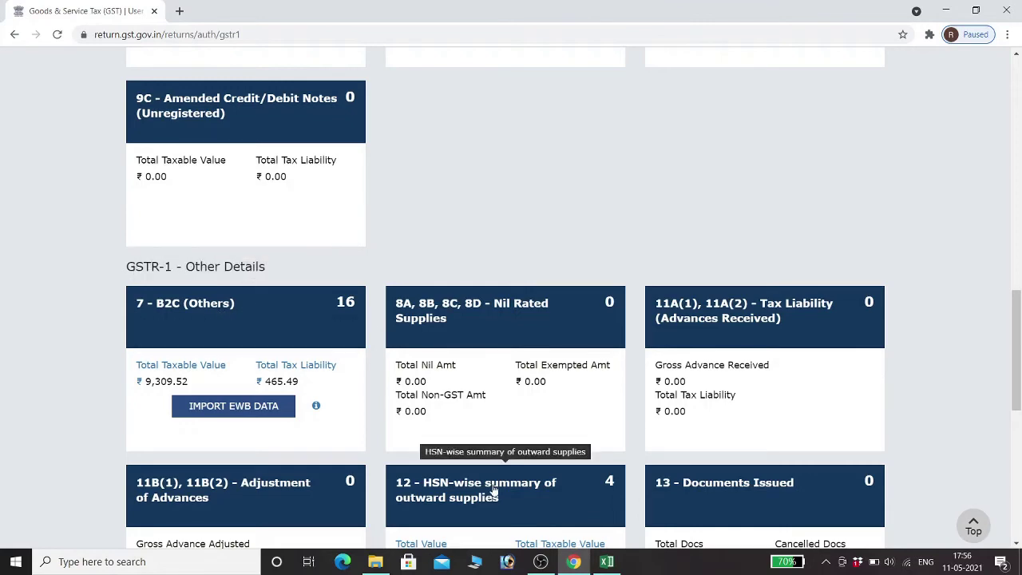
scroll(672, 416, "down", 2)
scroll(762, 365, "up", 10)
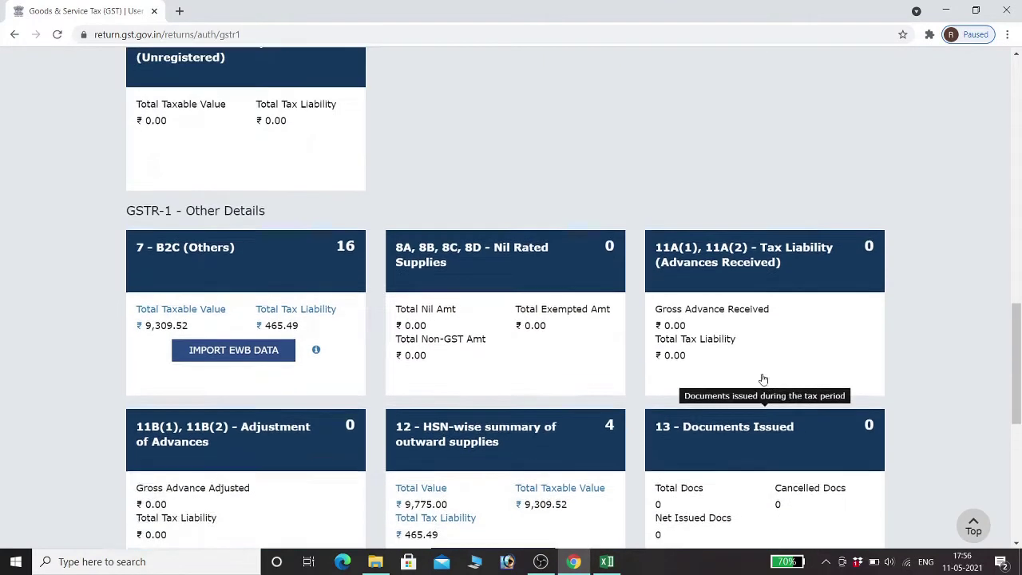
scroll(765, 374, "up", 2)
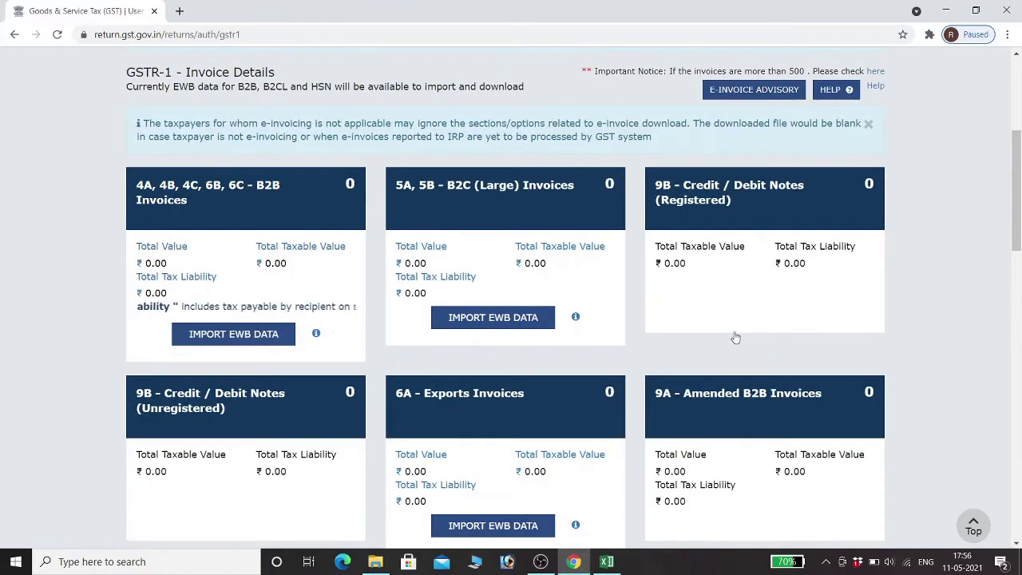
scroll(735, 338, "up", 1)
scroll(730, 338, "down", 1)
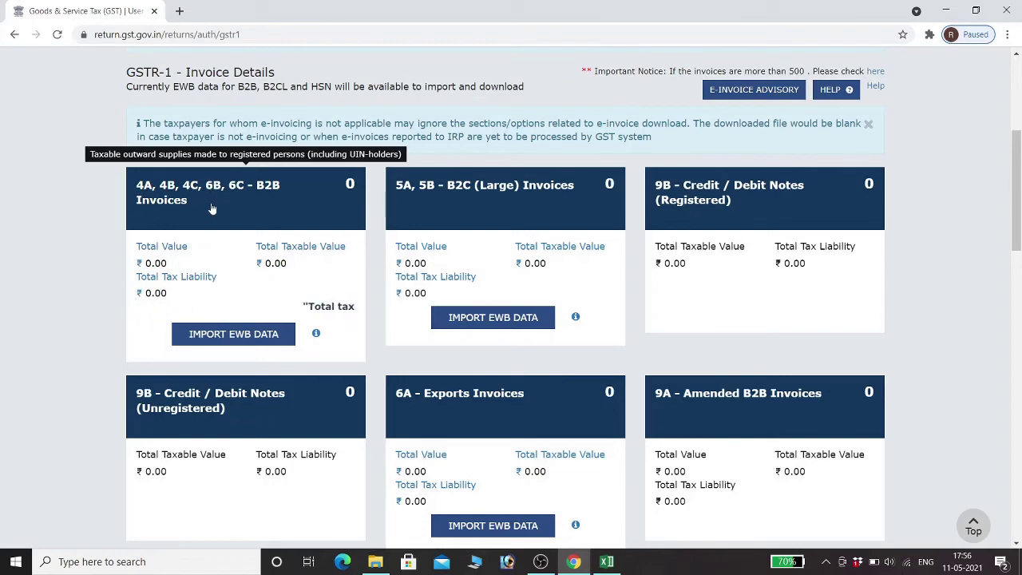
Open the B2B Invoices summary and return to the GSTR-1 overview to reload the return's status and filing options
left_click(212, 210)
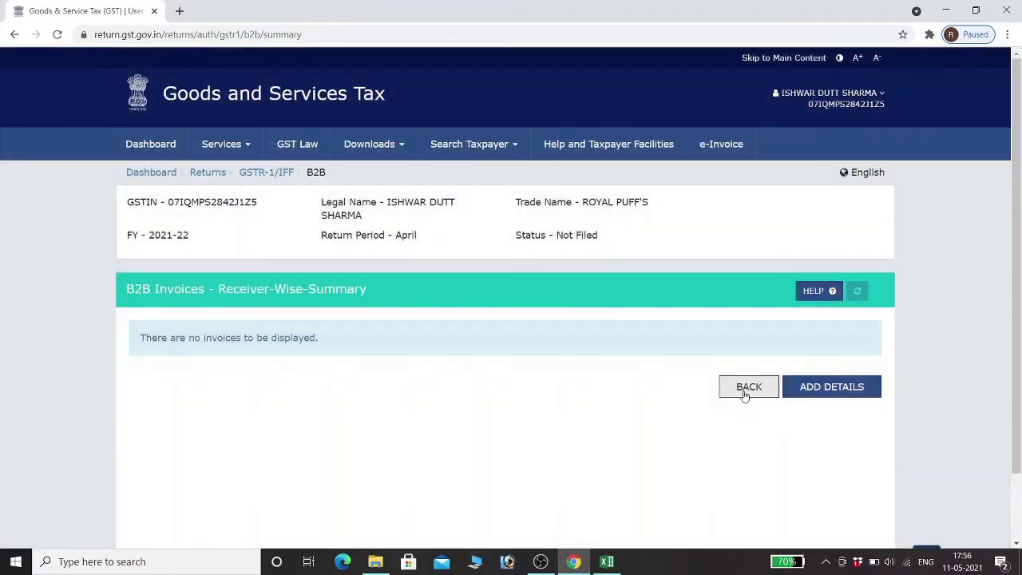
left_click(748, 388)
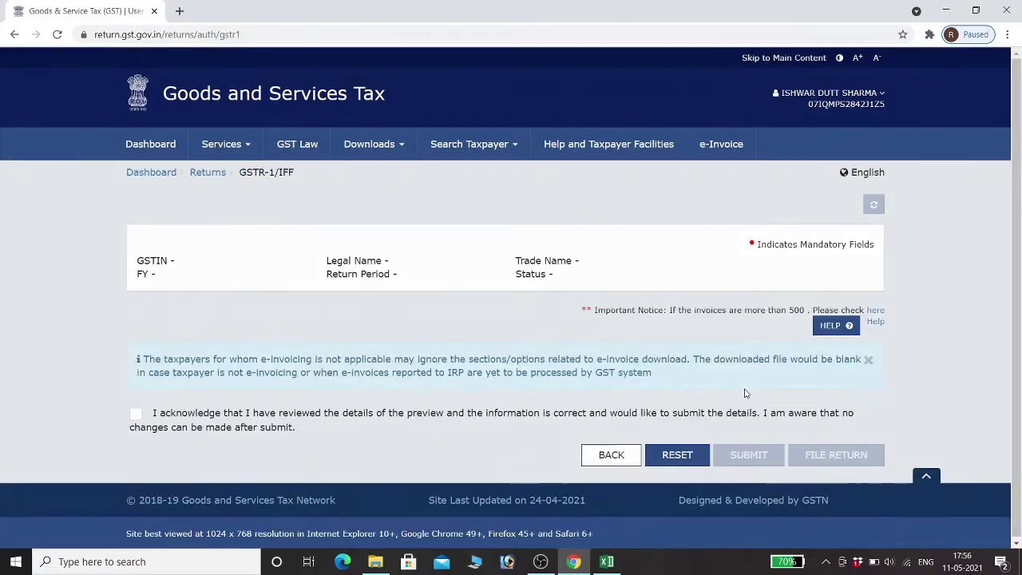
scroll(709, 391, "down", 3)
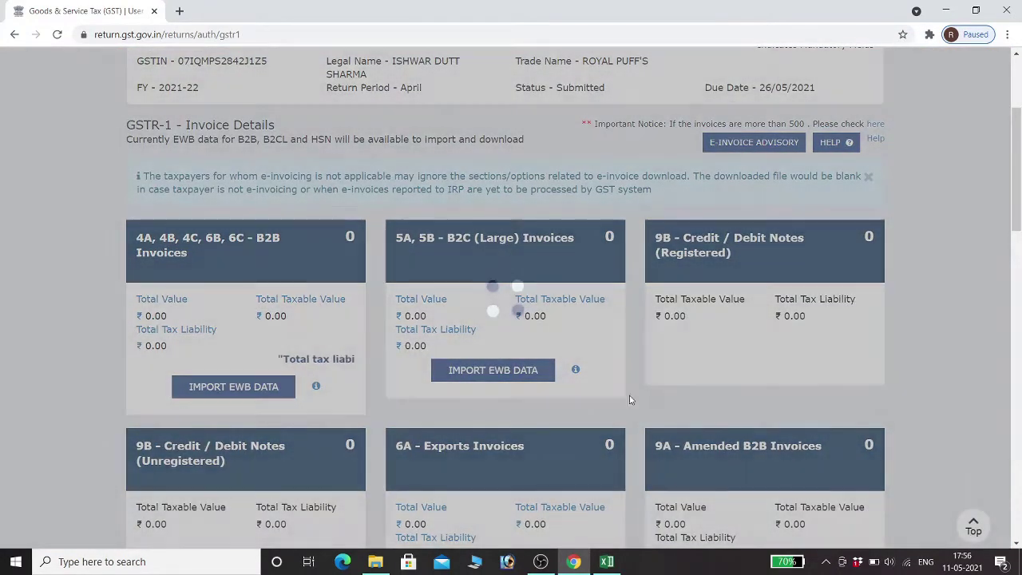
scroll(617, 397, "down", 4)
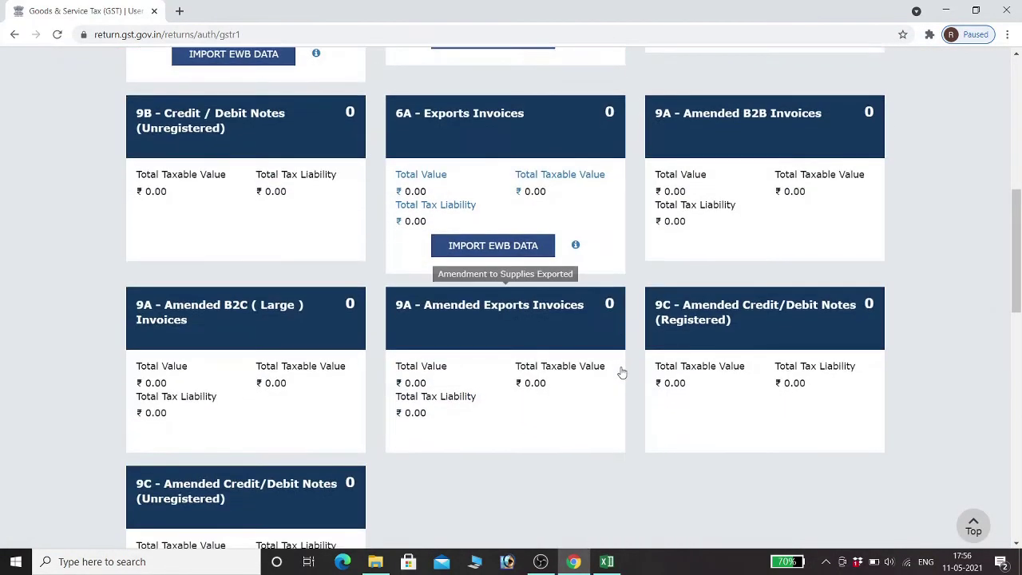
scroll(642, 356, "down", 10)
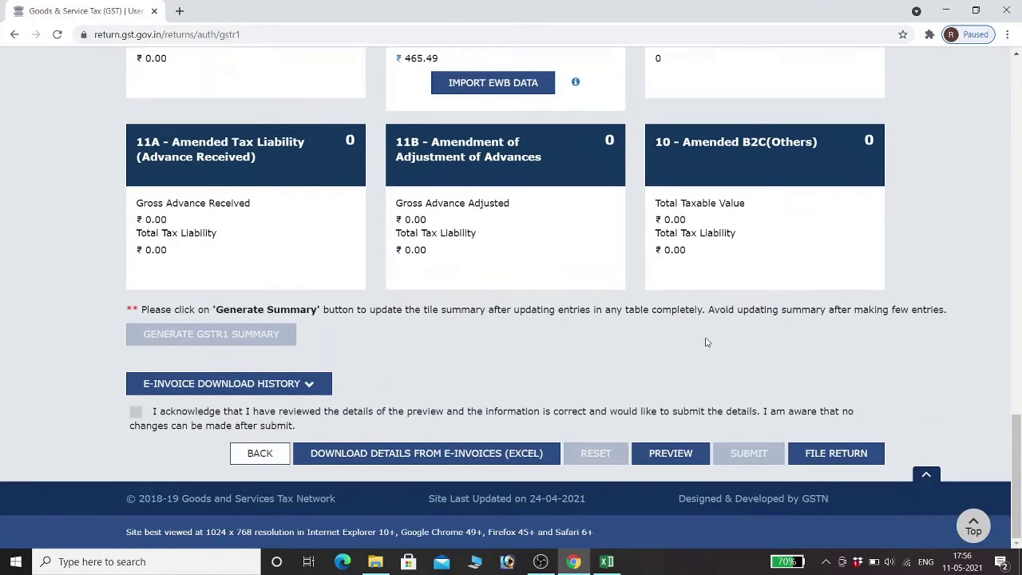
Proceed to file the submitted GSTR-1 and refresh the returns filing page
left_click(836, 453)
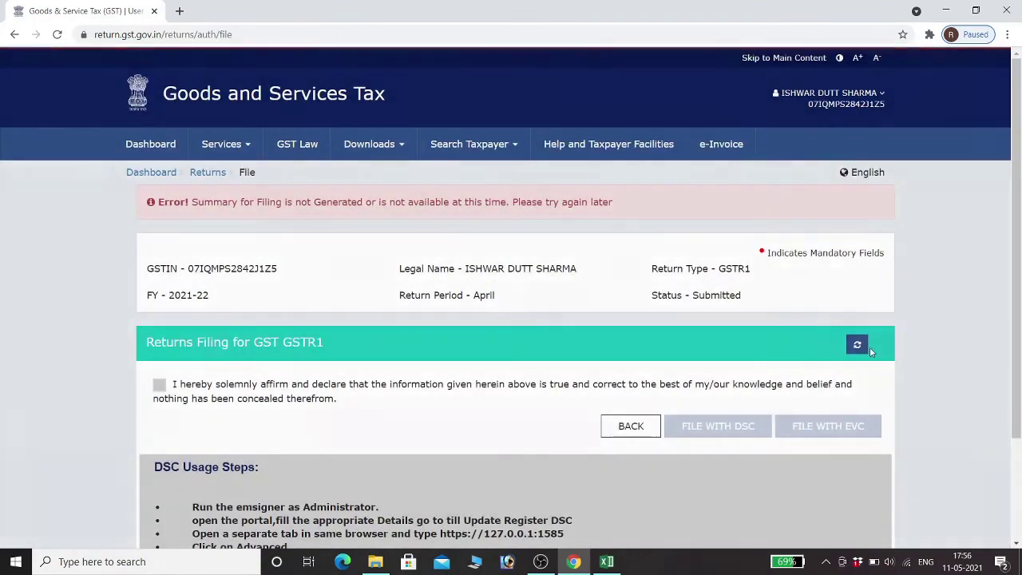
left_click(858, 345)
left_click(858, 345)
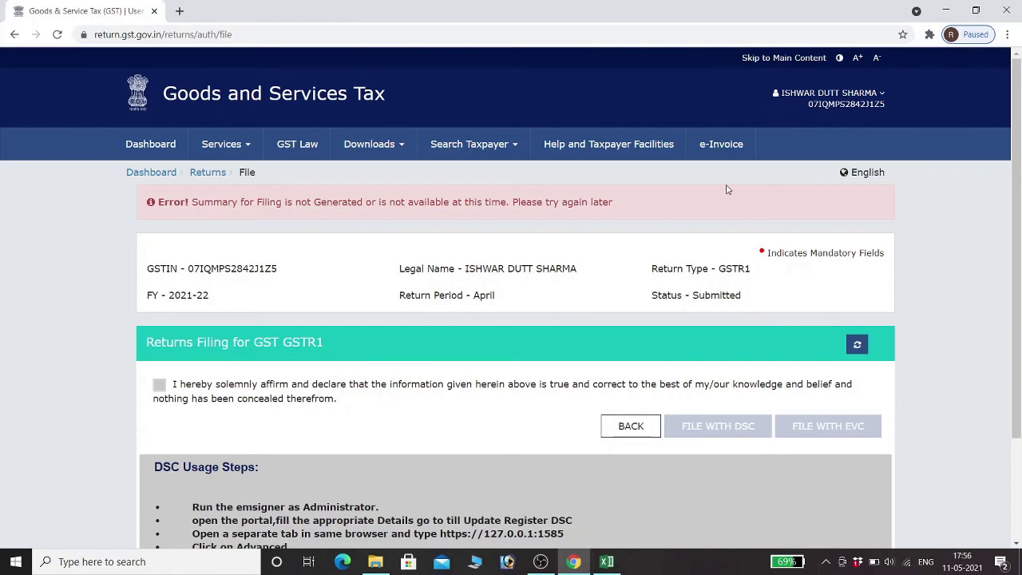
Switch to the Excel PivotTable and look over its state-wise sales and tax rows
left_click(606, 561)
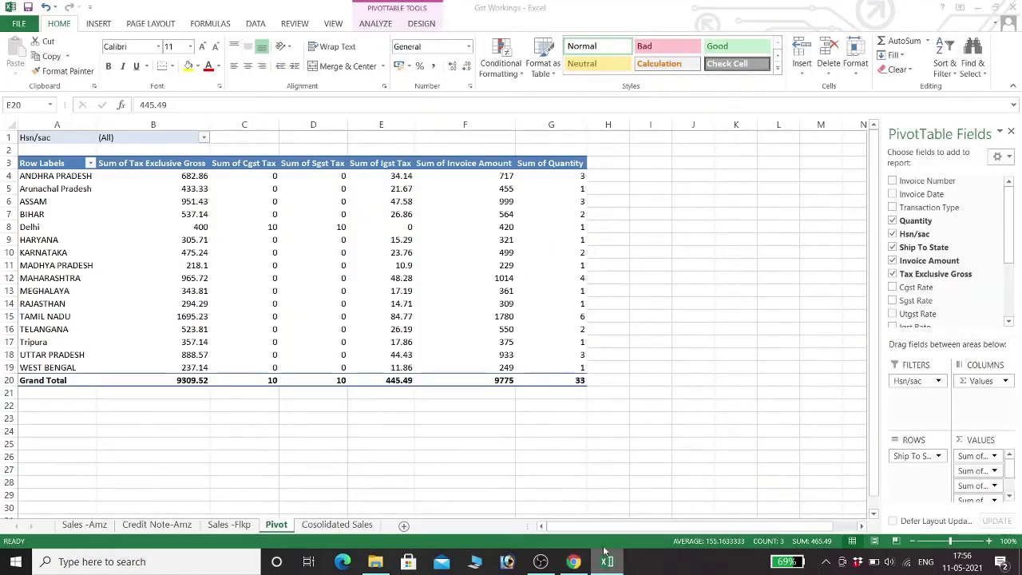
left_click(501, 407)
left_click(632, 343)
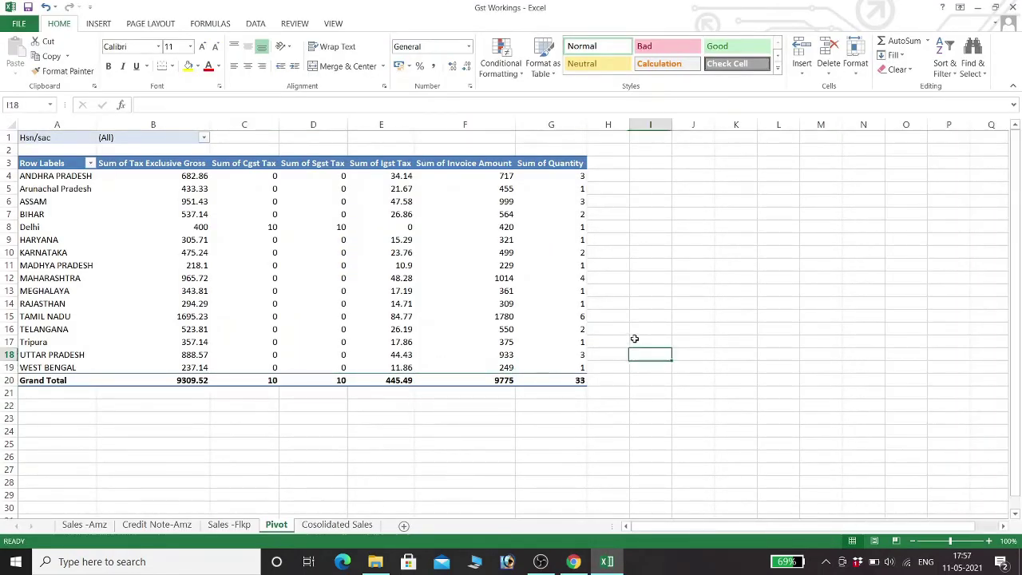
left_click(633, 290)
left_click(632, 240)
left_click(633, 201)
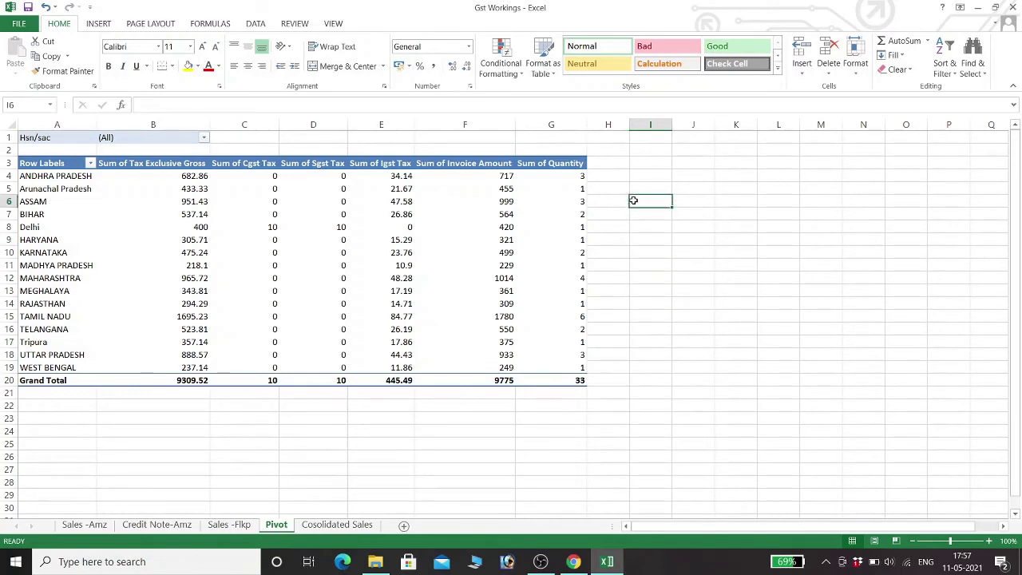
key("Left")
key("Left")
key("Left")
key("Left")
key("Left")
key("Left")
key("Left")
key("Left")
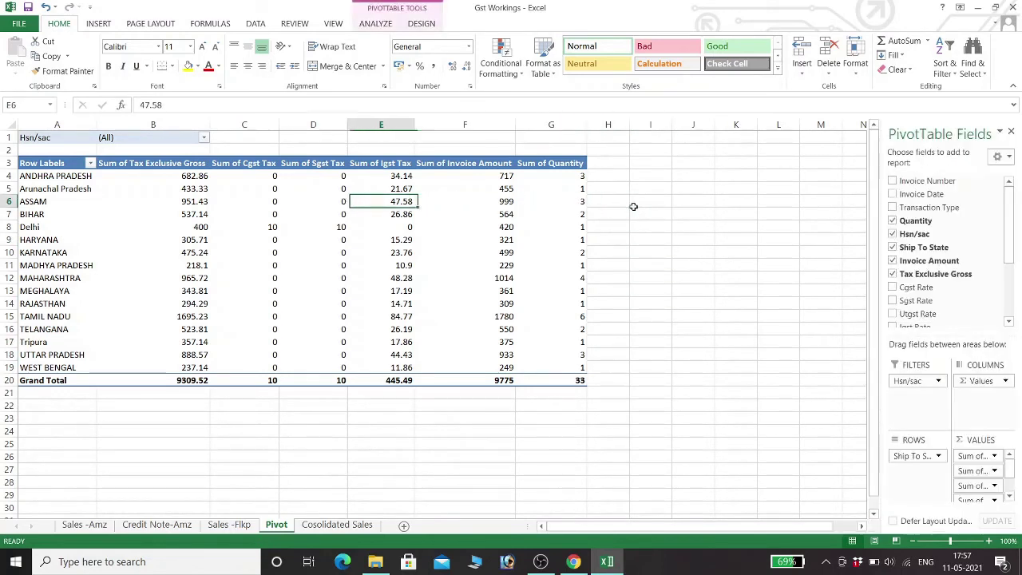
key("Right")
key("Right")
key("Right")
key("Right")
key("Right")
key("Right")
key("Right")
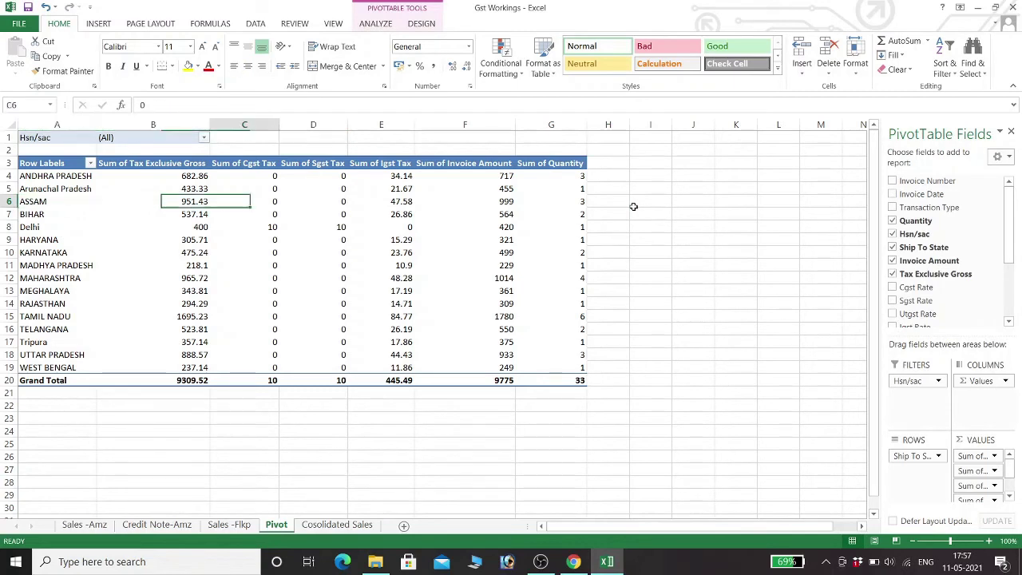
key("Down")
key("Down")
key("Down")
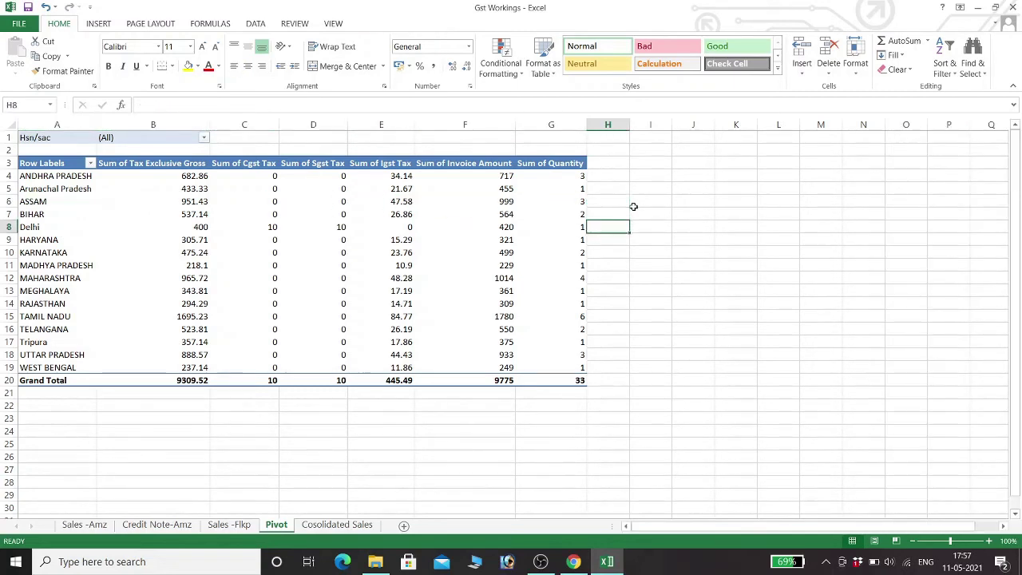
key("Left")
key("Left")
key("Left")
key("Left")
key("Left")
key("Left")
key("Left")
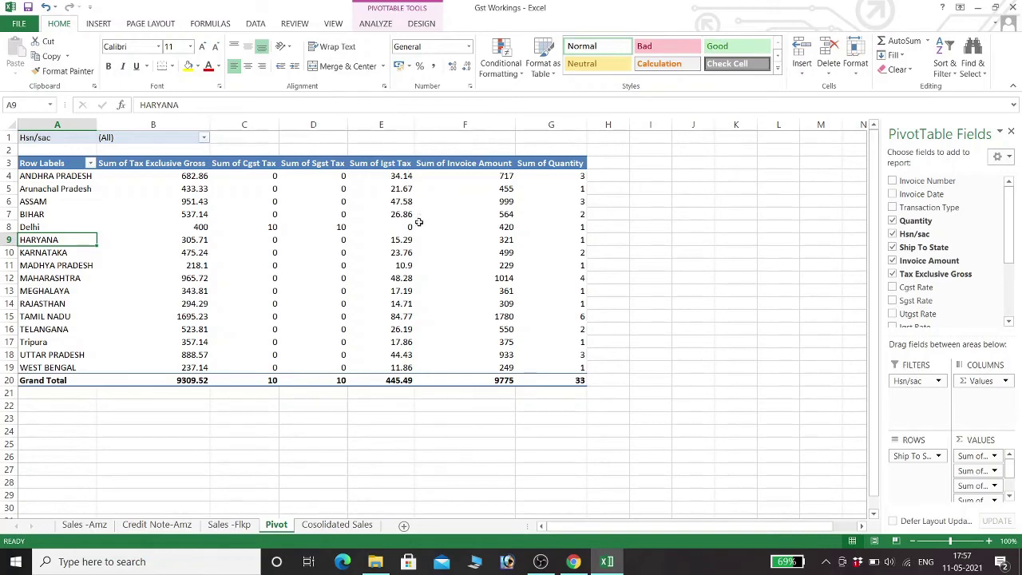
Look through the Sales -Flkp, Credit Note-Amz and Cosolidated Sales sheets, then return to the Pivot sheet
left_click(229, 526)
left_click(171, 528)
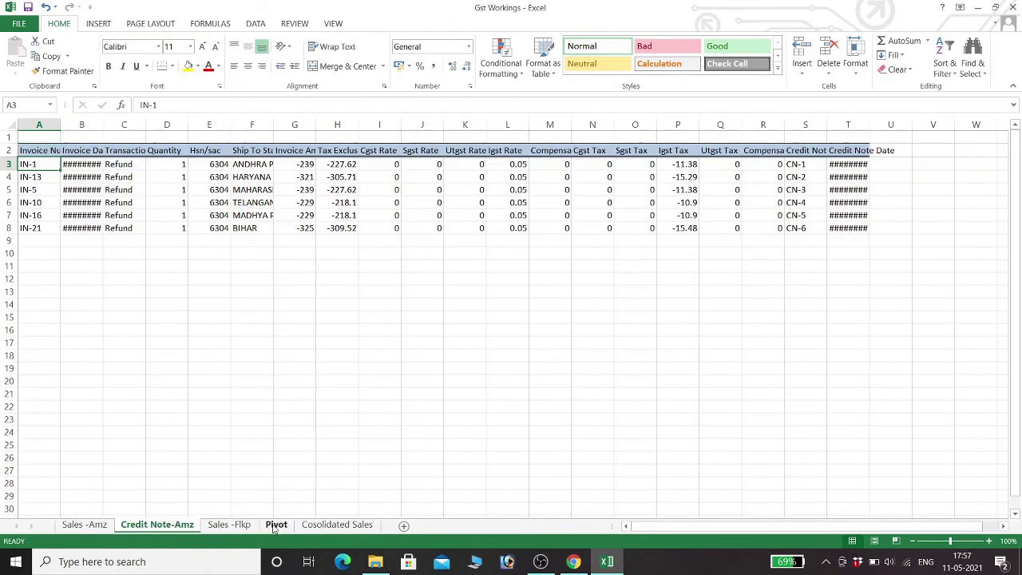
left_click(337, 524)
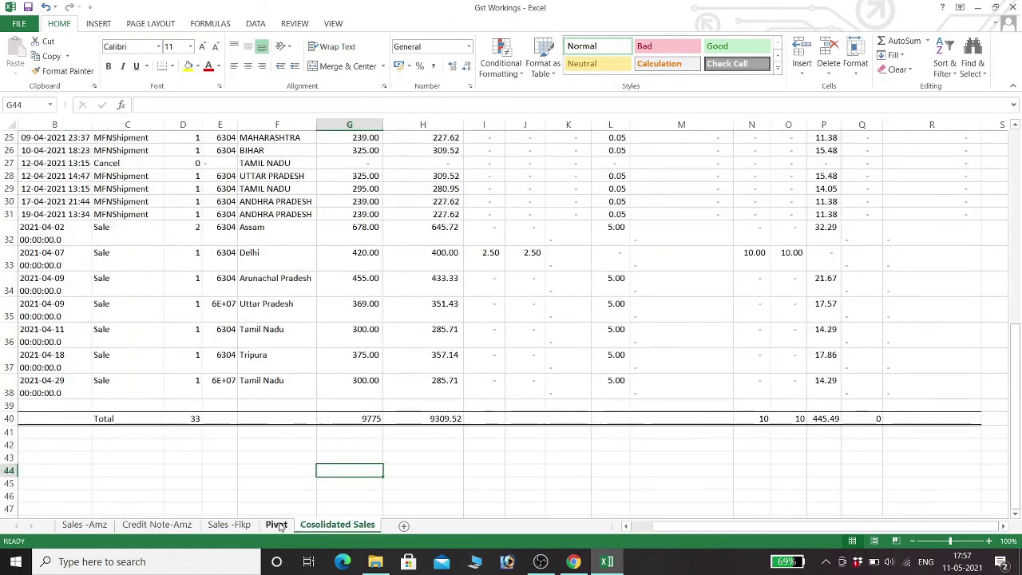
left_click(276, 525)
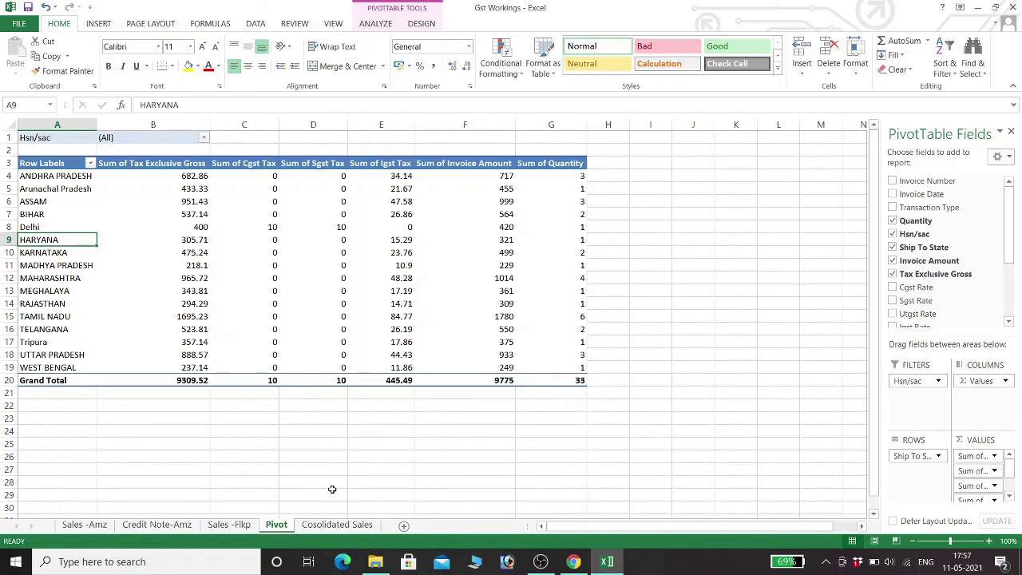
left_click(350, 417)
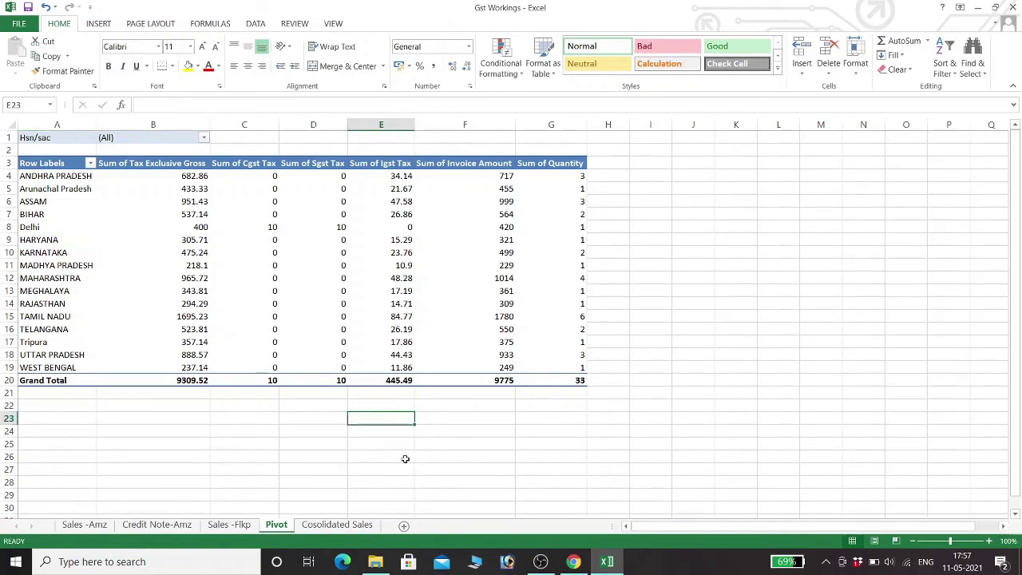
left_click(440, 428)
left_click(390, 439)
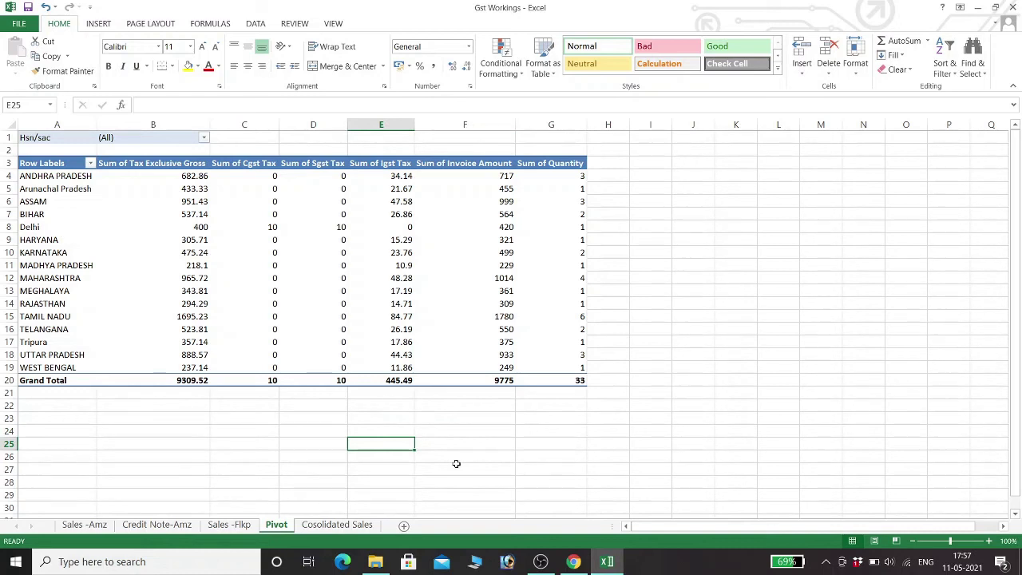
key("Down")
key("Down")
key("Up")
key("Up")
key("Up")
key("Down")
key("Down")
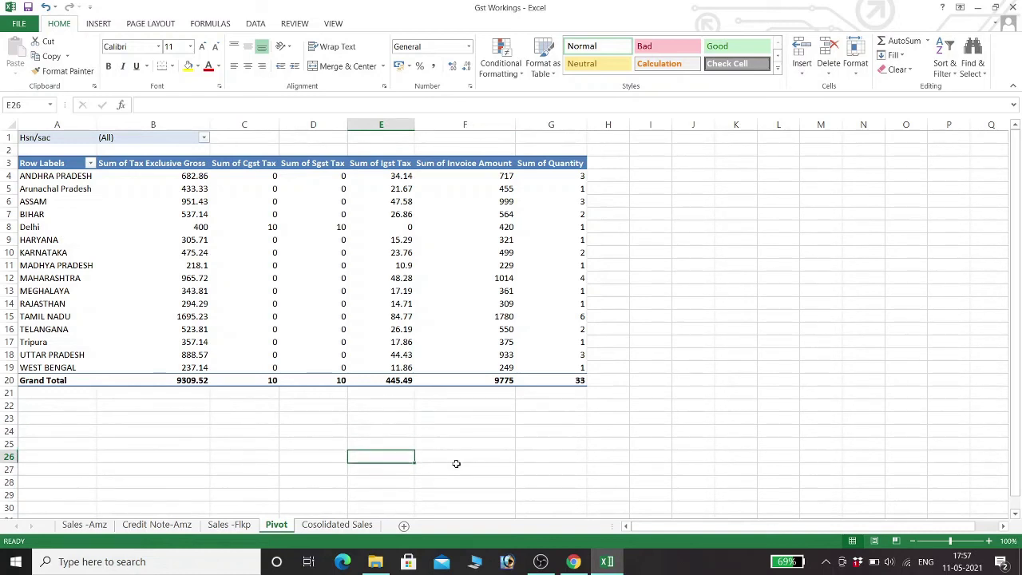
key("Down")
key("Up")
key("Up")
key("Up")
key("Down")
key("Up")
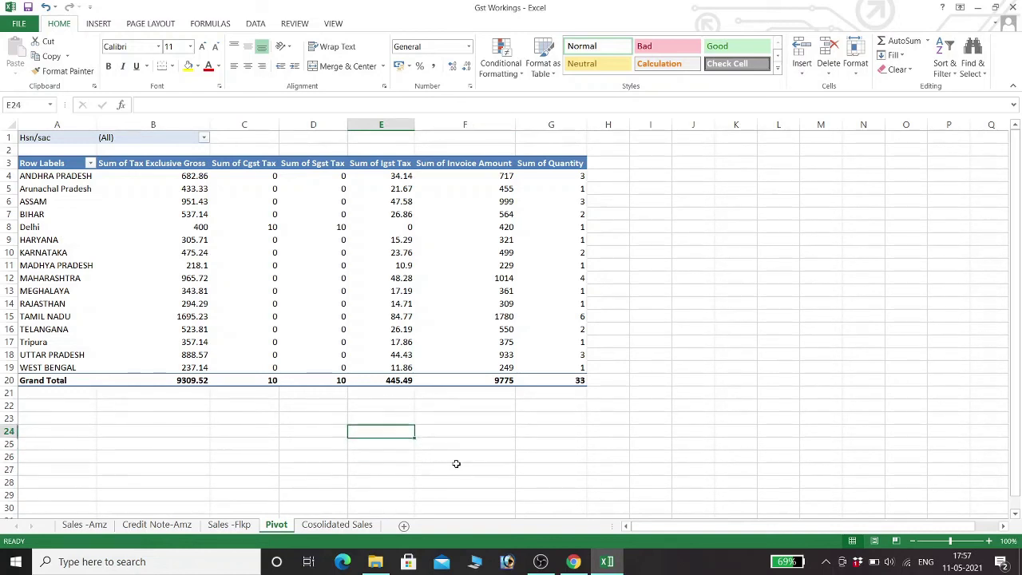
Enter 25% in cell F25 and 75% in cell F26, below the PivotTable
key("Right")
key("Down")
type("25")
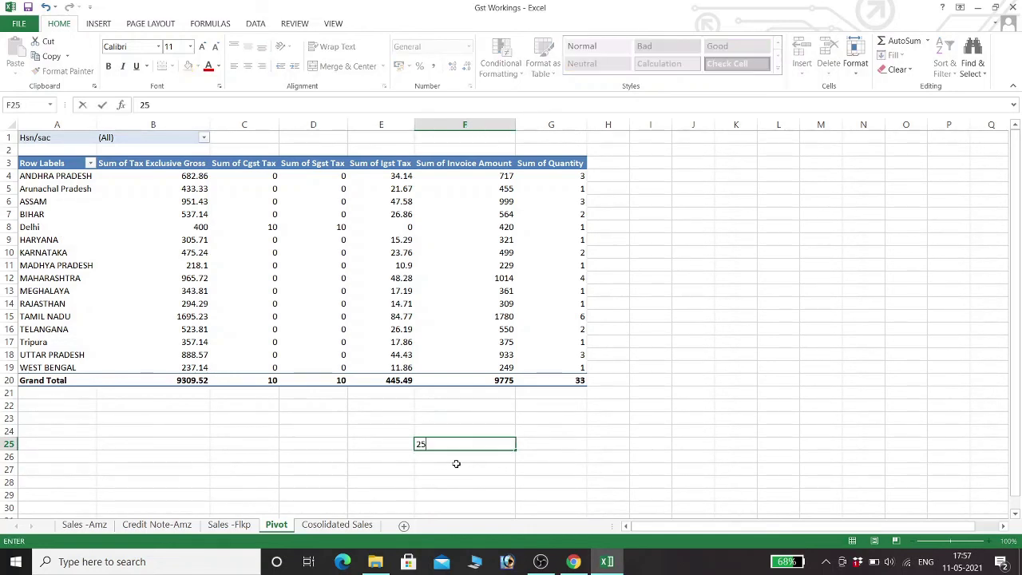
type("%")
key("Return")
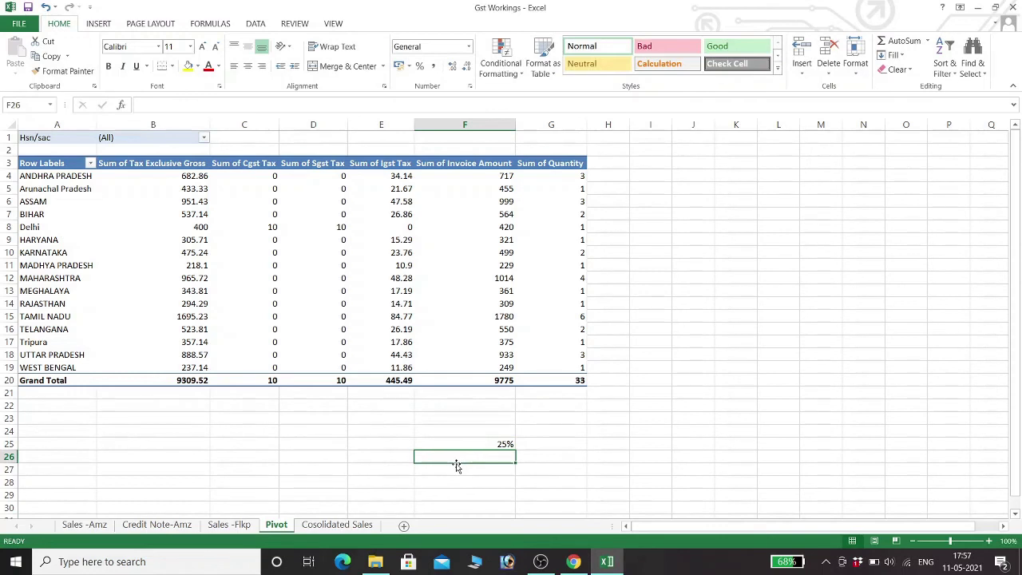
type("75%")
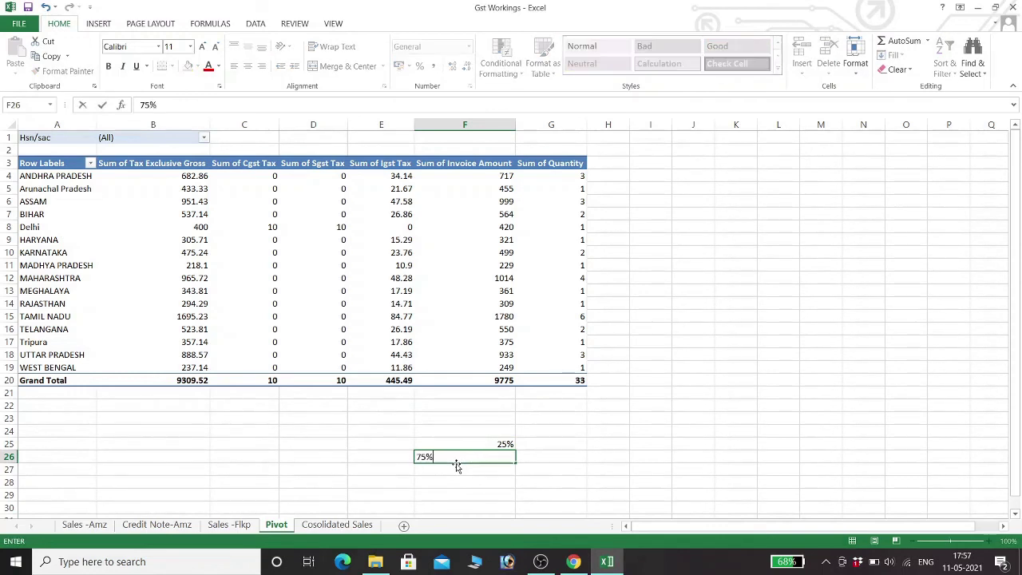
key("Return")
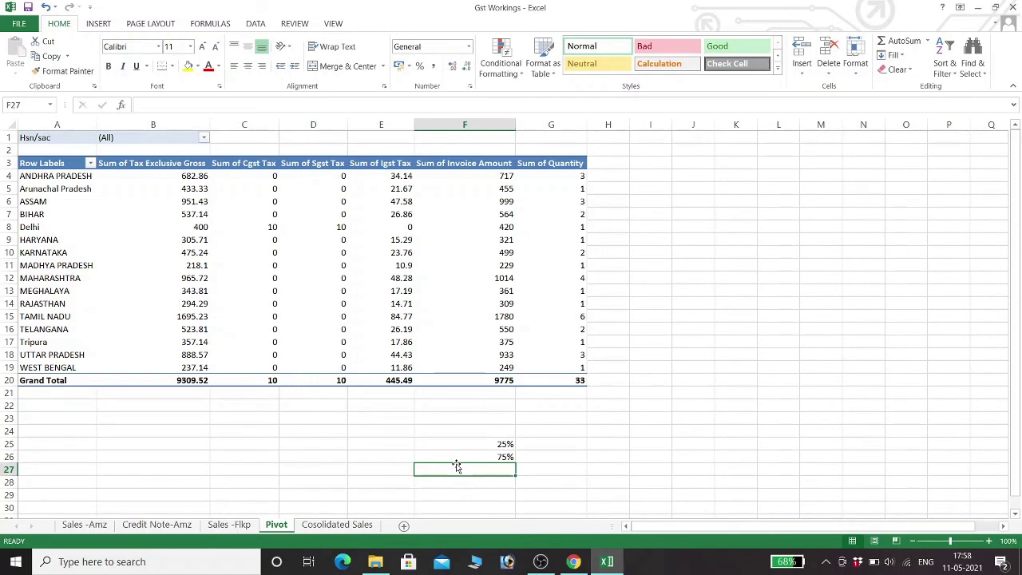
key("Up")
key("Up")
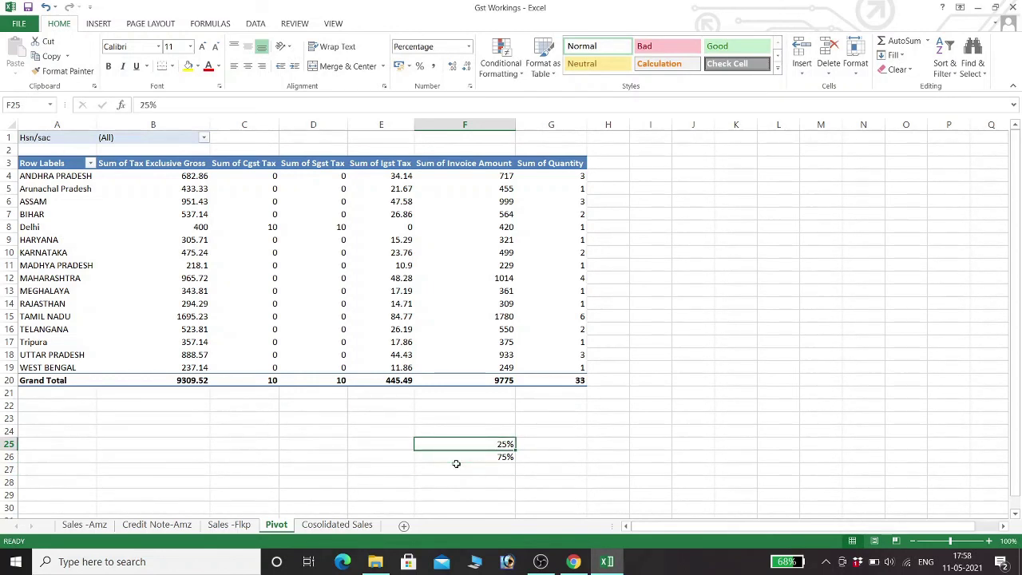
key("Left")
key("Left")
key("Right")
key("Right")
key("Right")
key("Left")
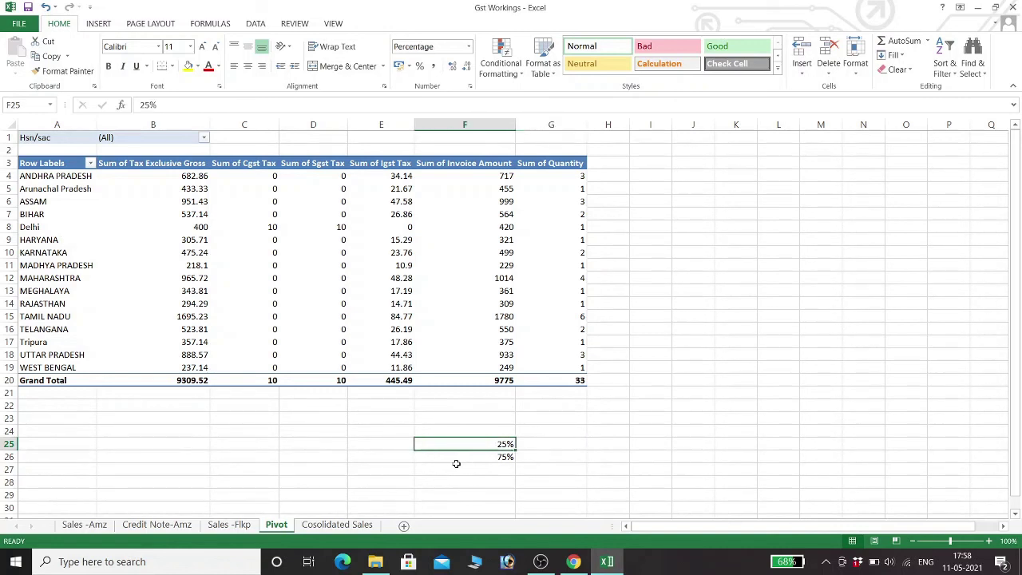